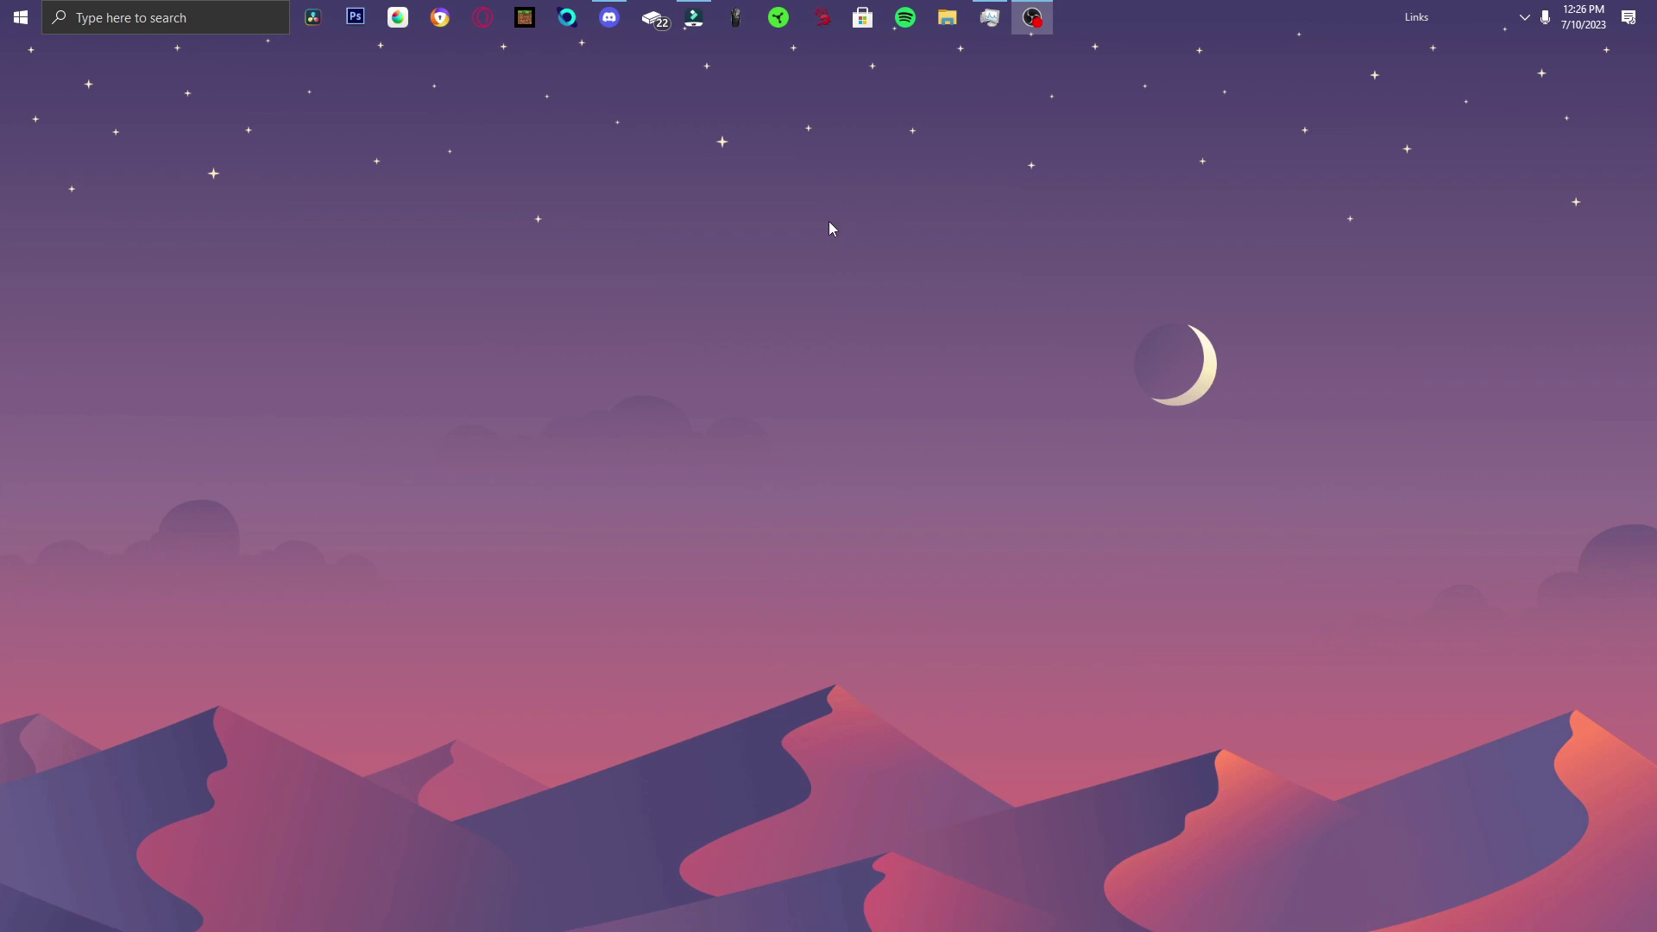
Launch the Onix Client launcher from the taskbar so Minecraft starts up.
left_click(754, 241)
left_click(558, 28)
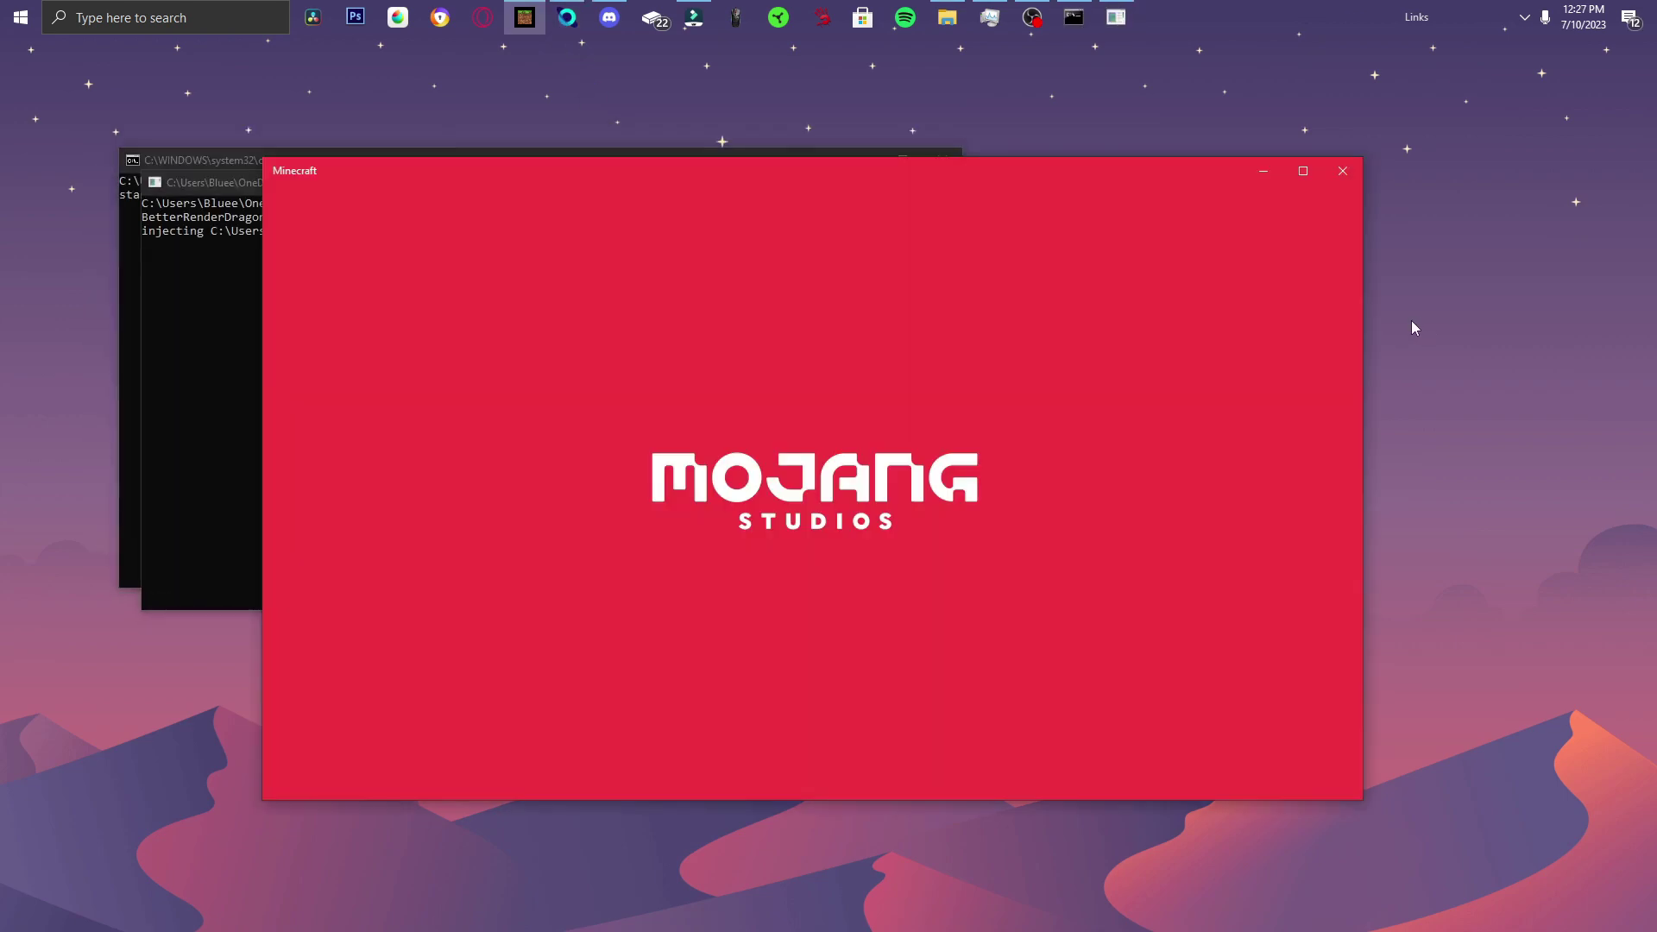
Reposition the Minecraft window and join the ng server from the Servers list.
left_click_drag(1095, 172, 1041, 179)
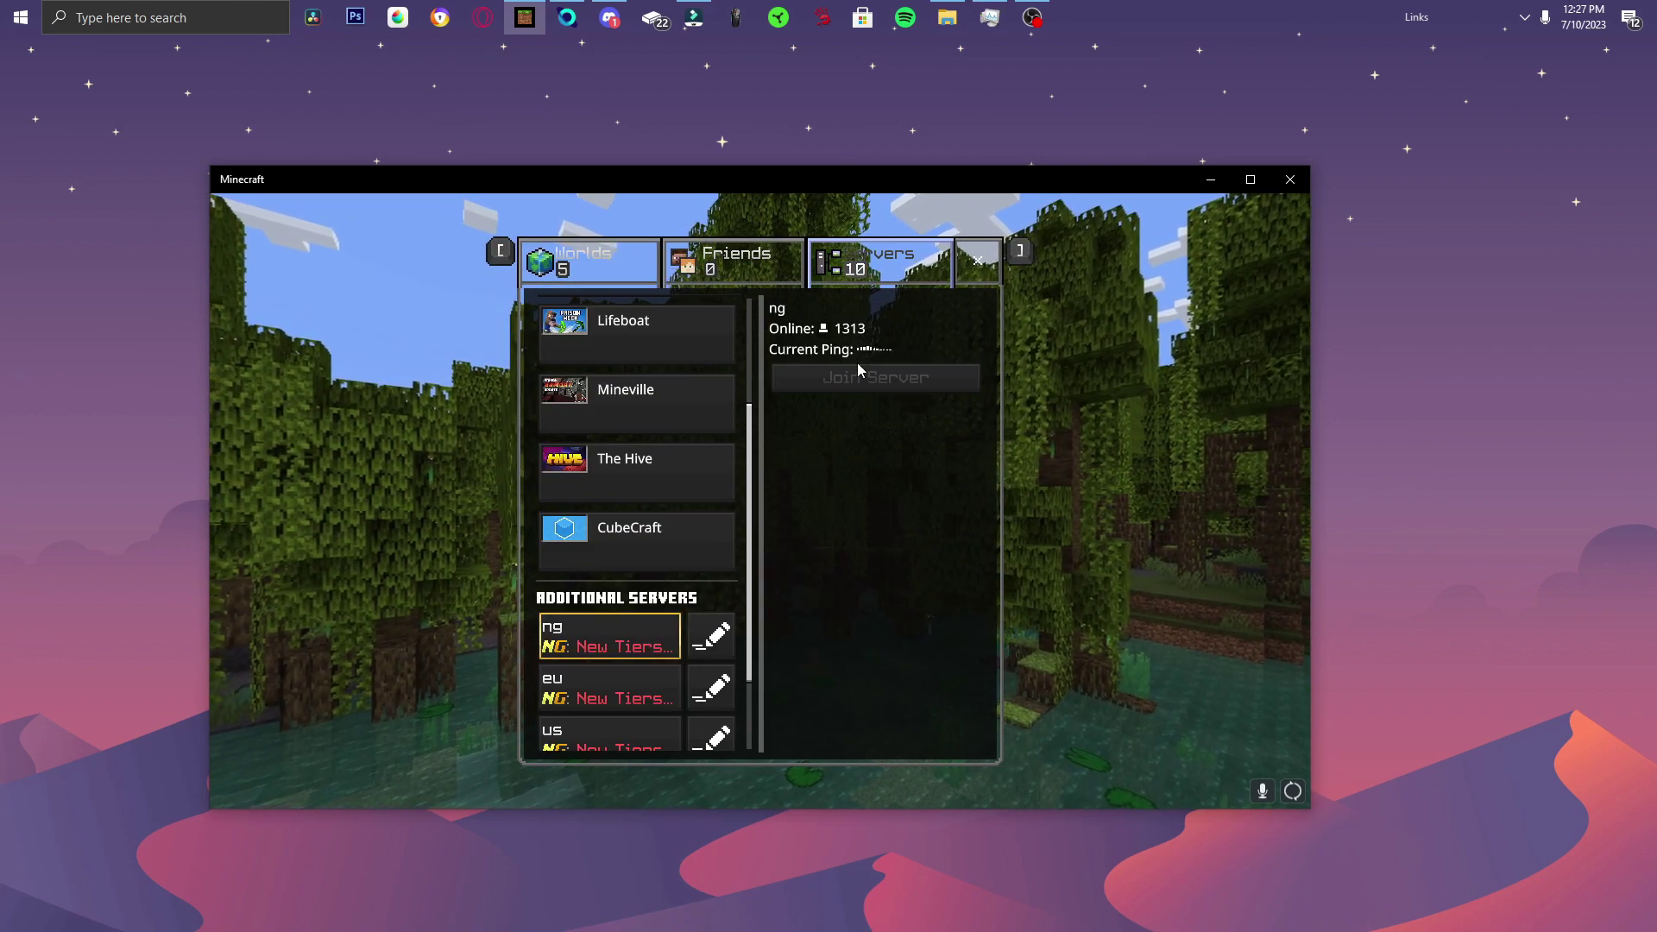
left_click(859, 373)
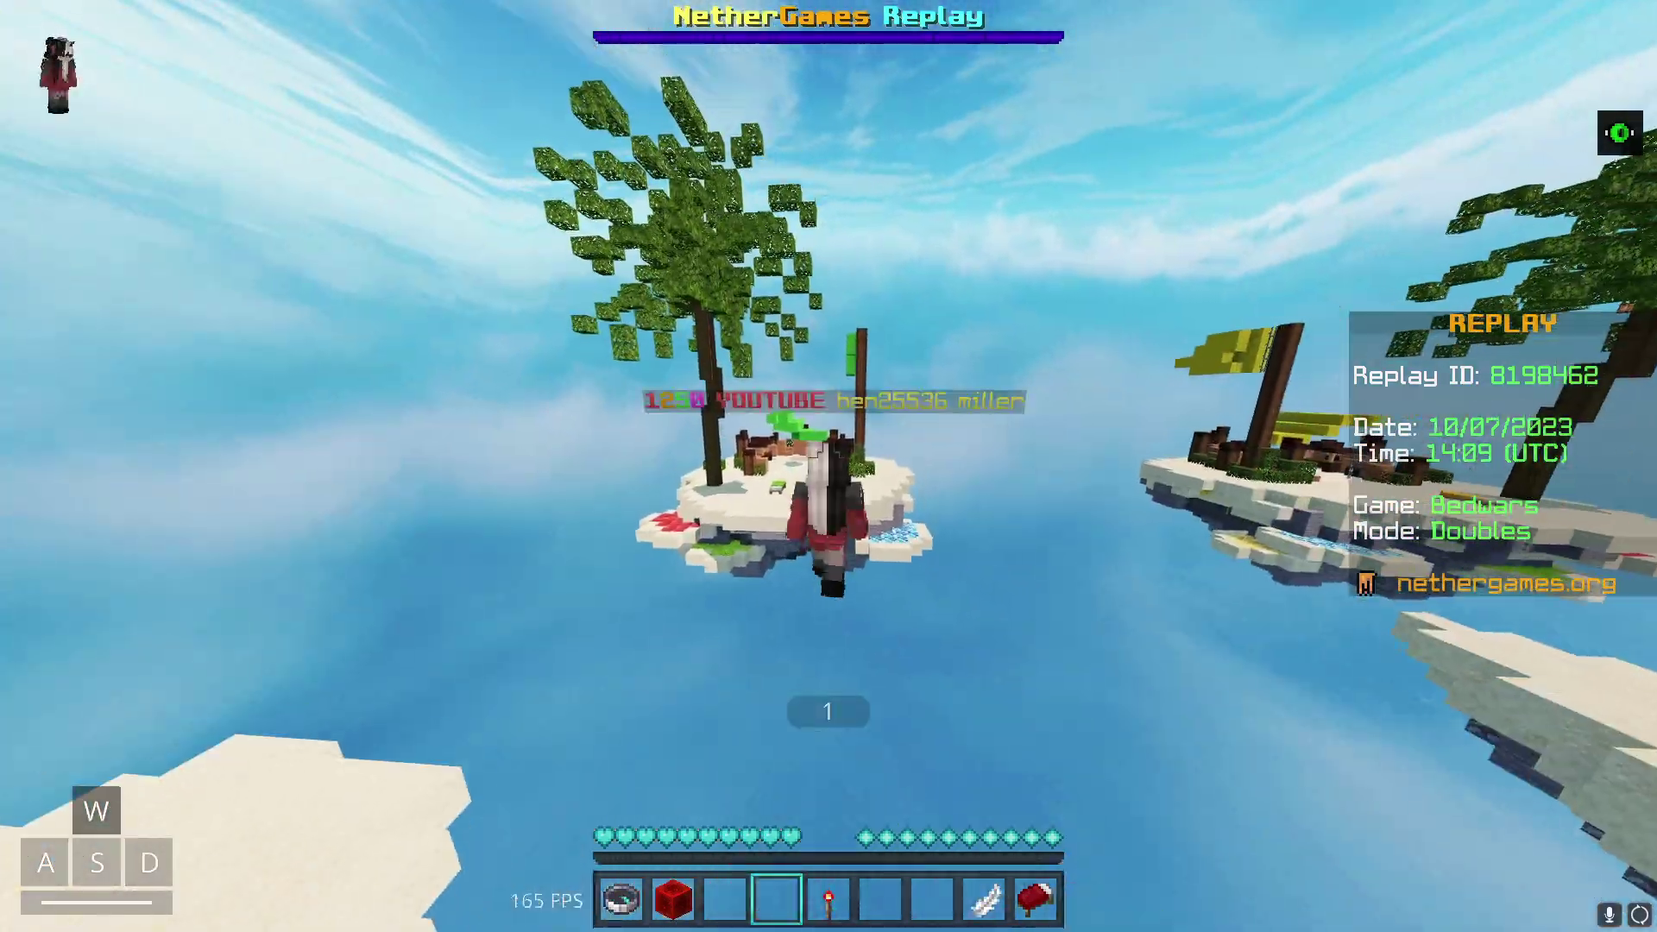
Cycle camera perspectives and swing the arm while facing the floating island.
key("F5")
key("F5")
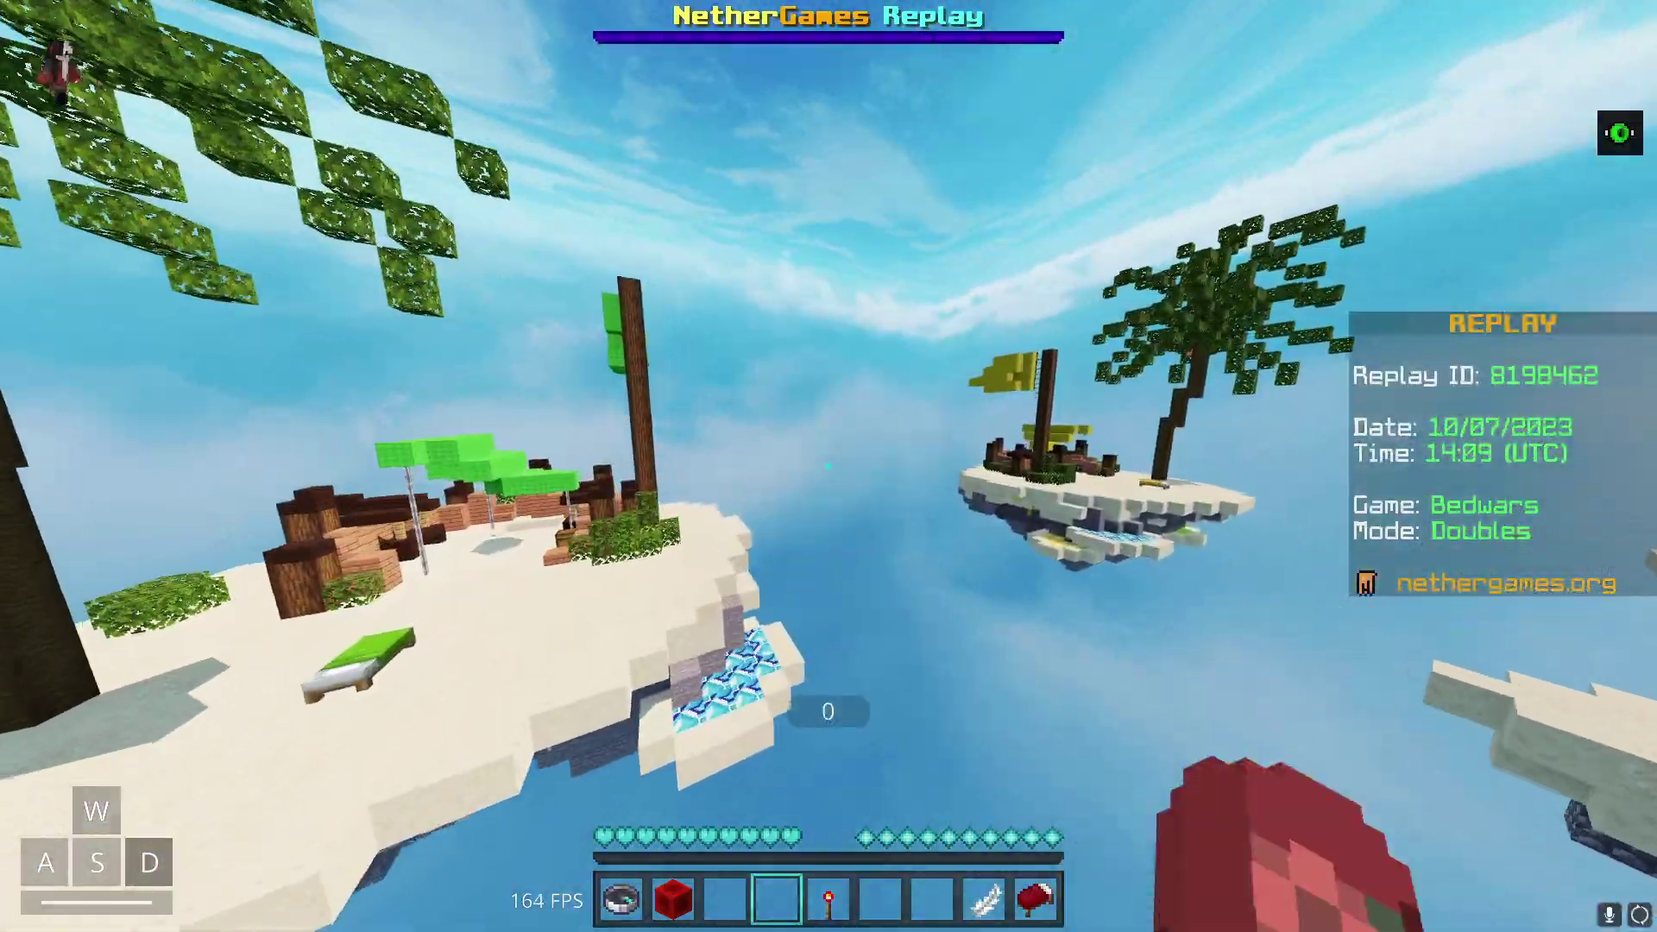
key("F5")
key("F5")
key("a")
key("F5")
left_click(828, 466)
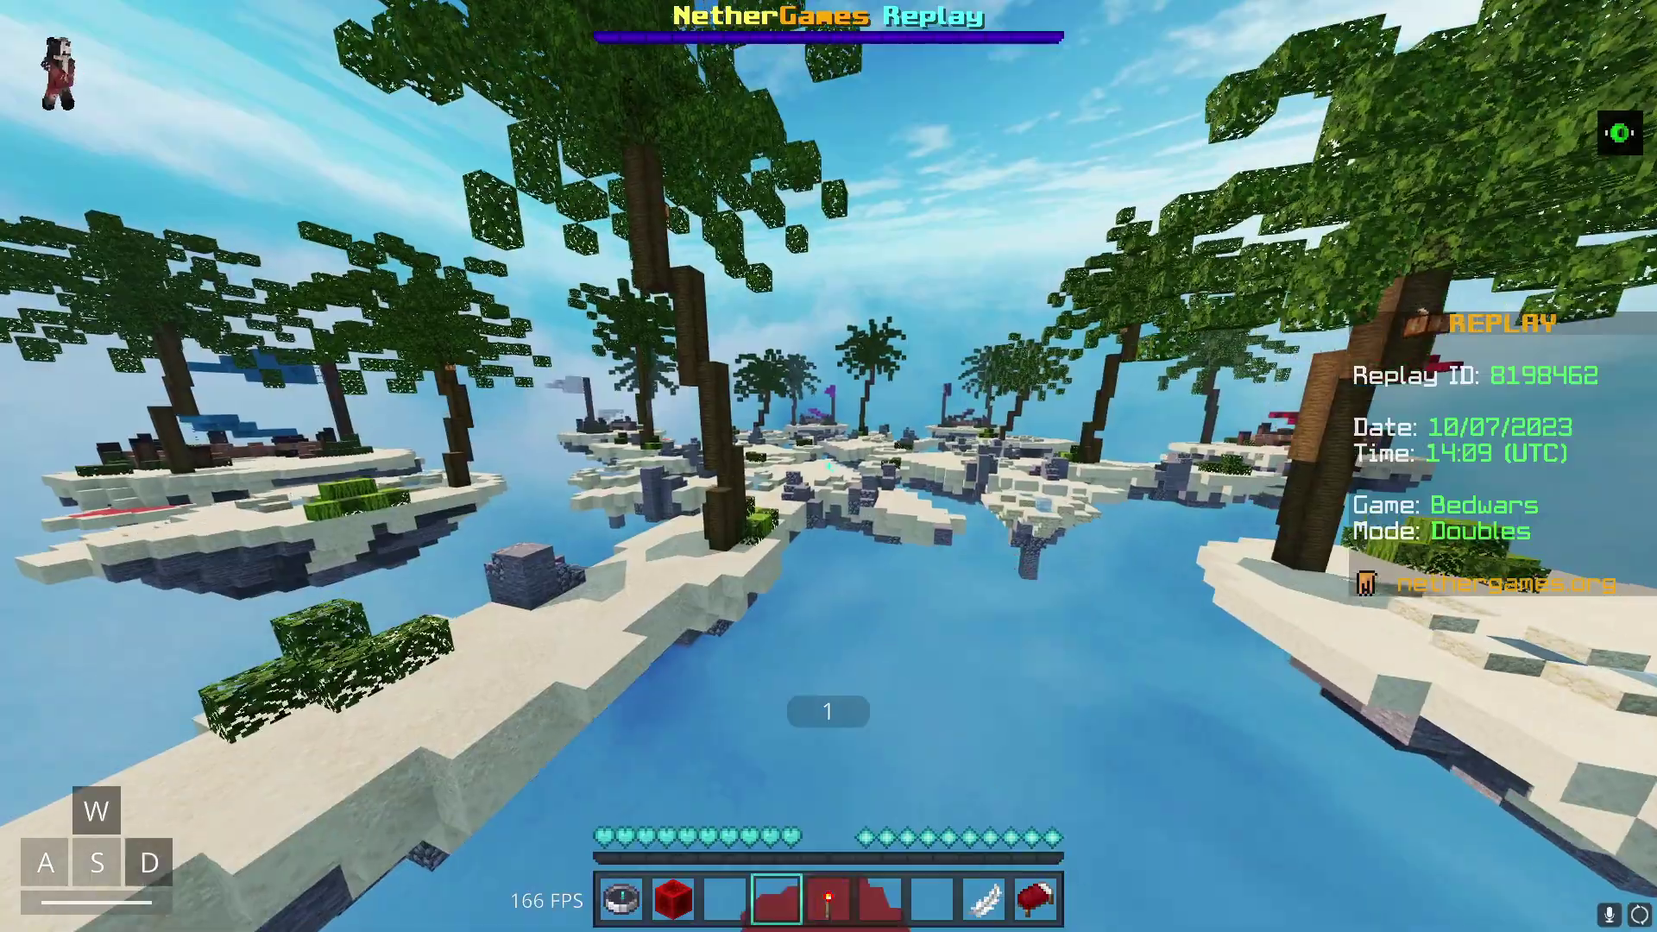
left_click(829, 466)
left_click(829, 466)
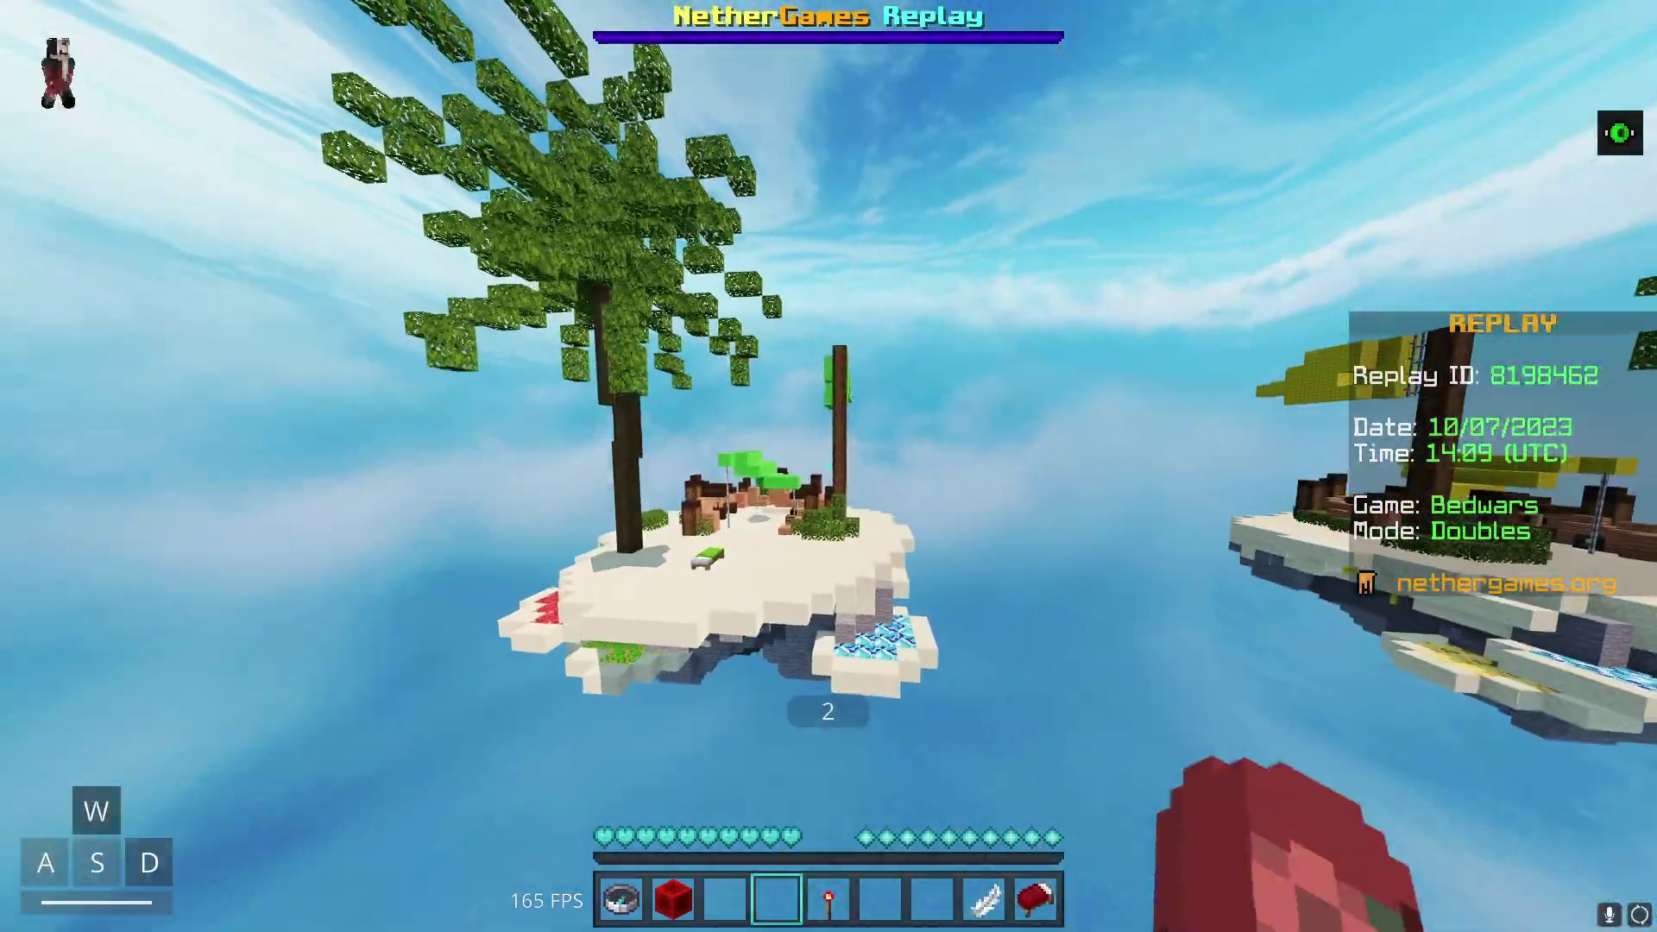
left_click(829, 466)
key("F5")
key("F5")
key("F5")
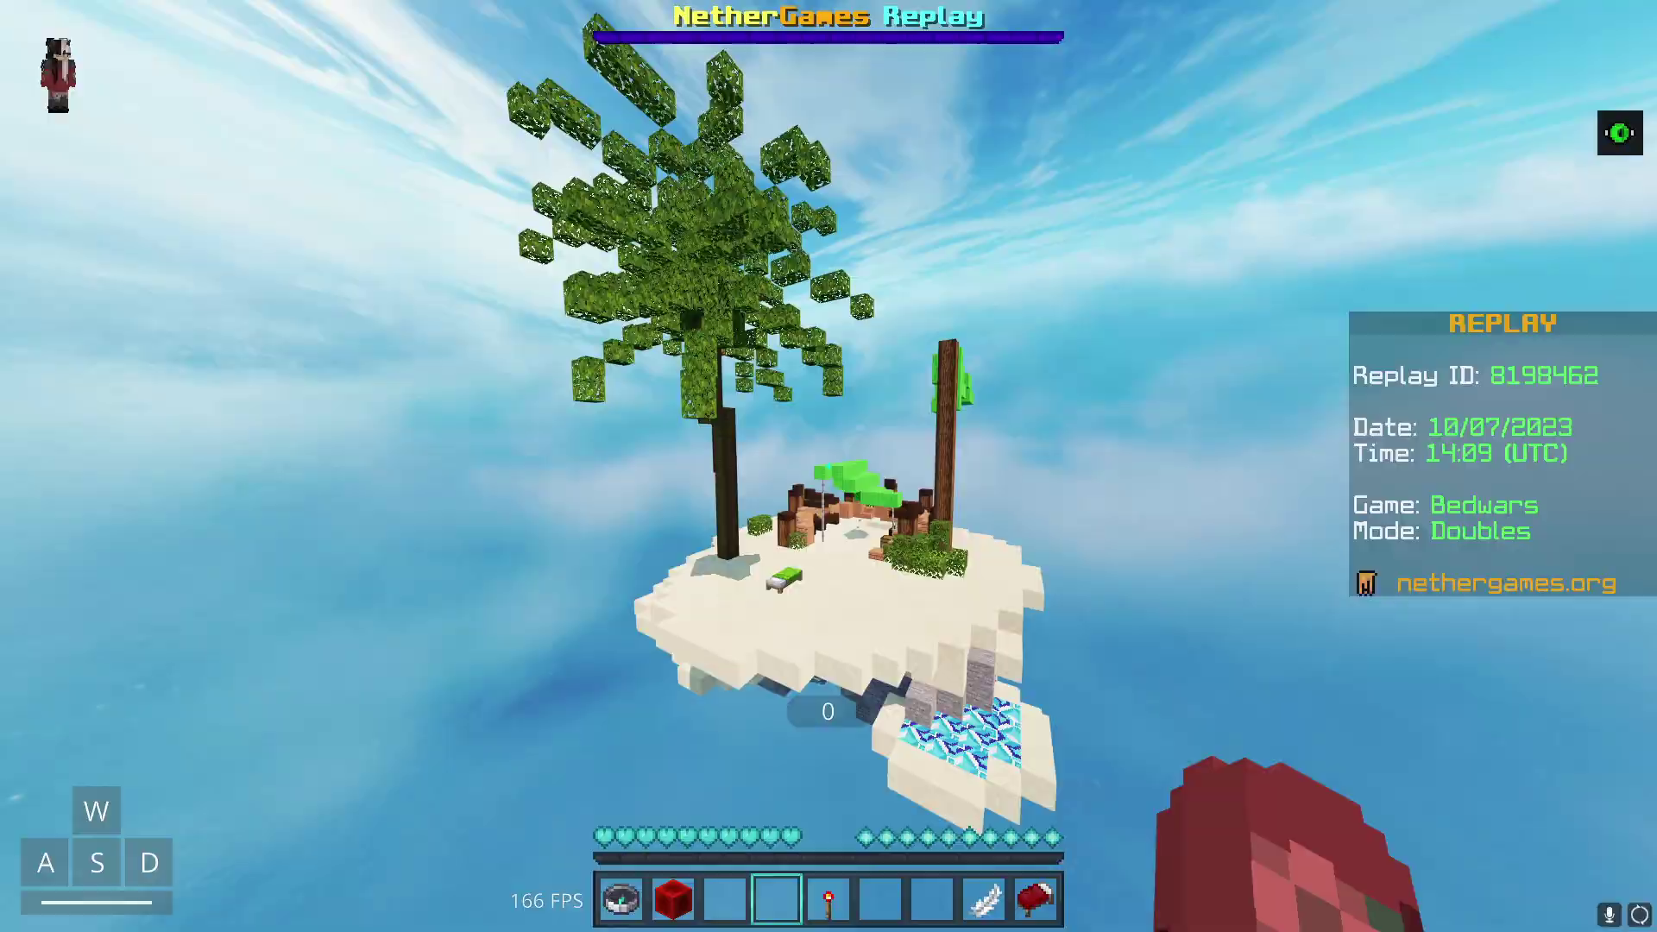
Enable Environment Changer in the Onix Client mods and set the fog colour to red.
key("l")
left_click(789, 473)
left_click(152, 185)
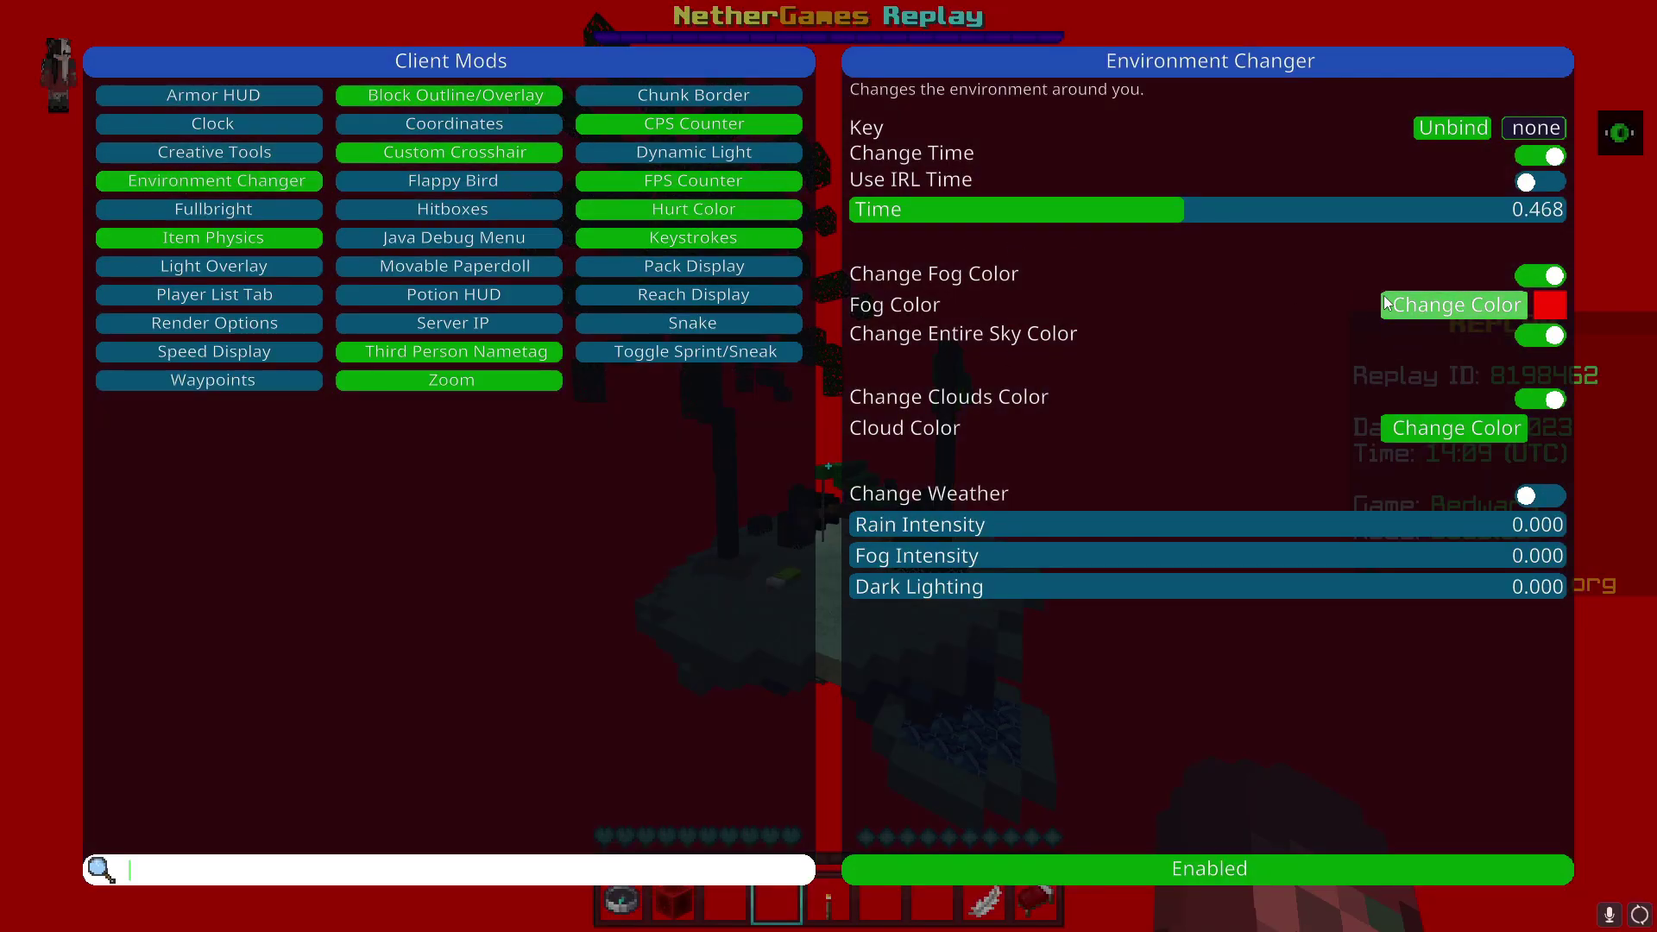
left_click(1498, 312)
left_click(1266, 350)
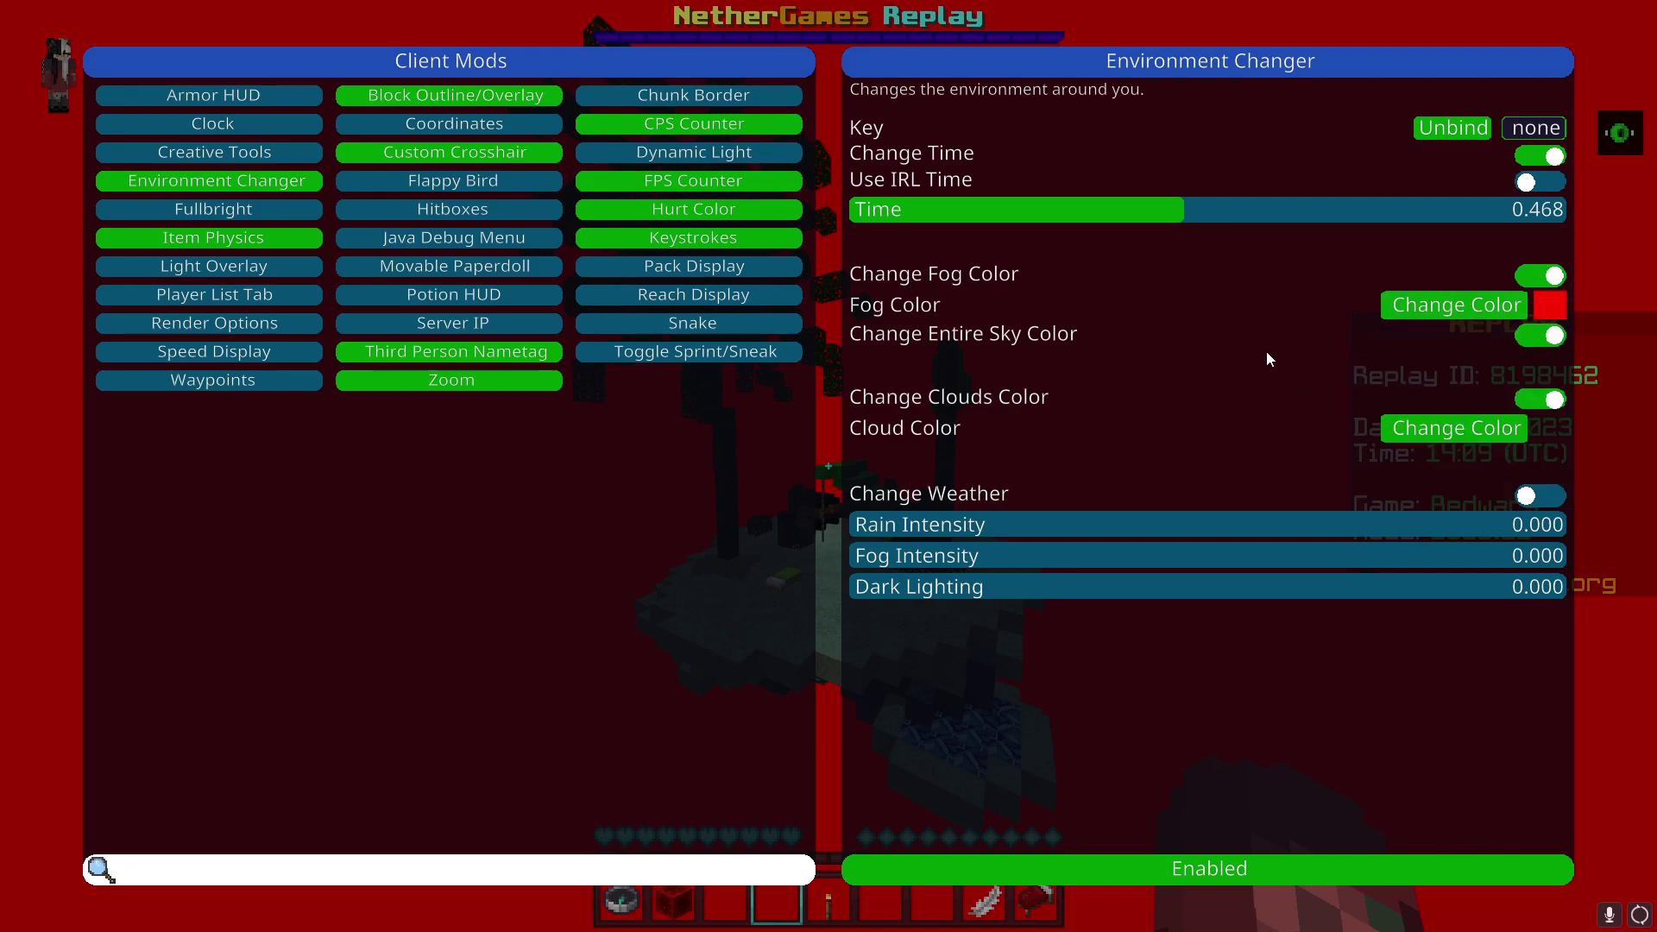
left_click(1533, 310)
left_click(1113, 356)
key("Escape")
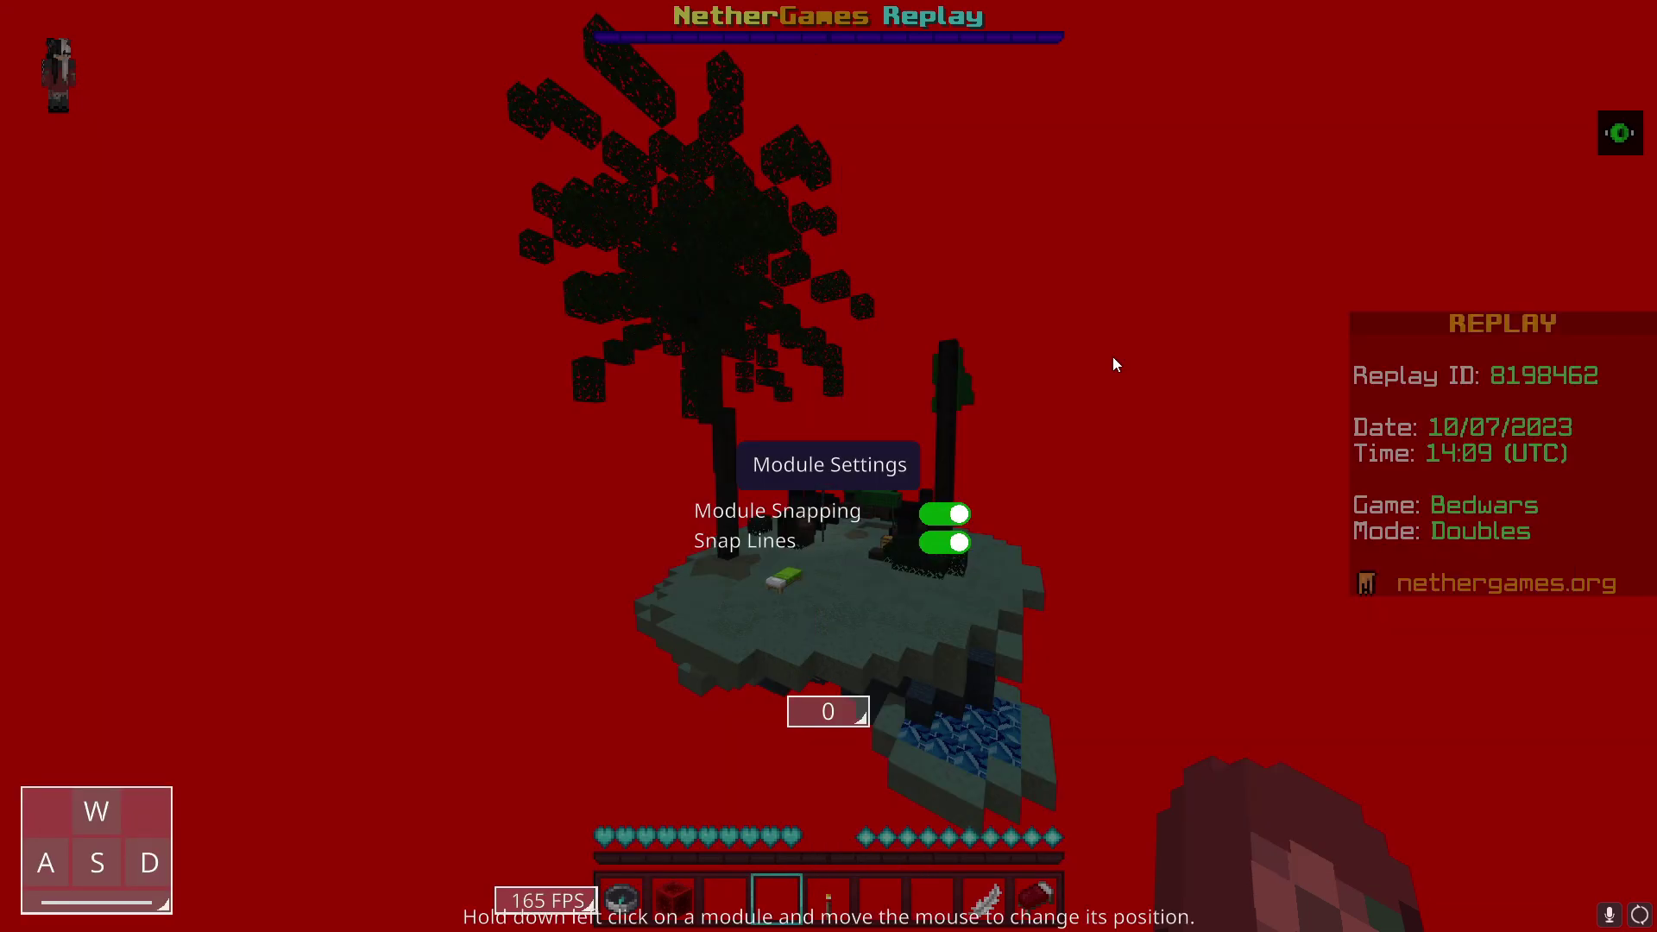
key("Escape")
Drag the Environment Changer time-of-day slider to 0.324.
key("l")
left_click(834, 459)
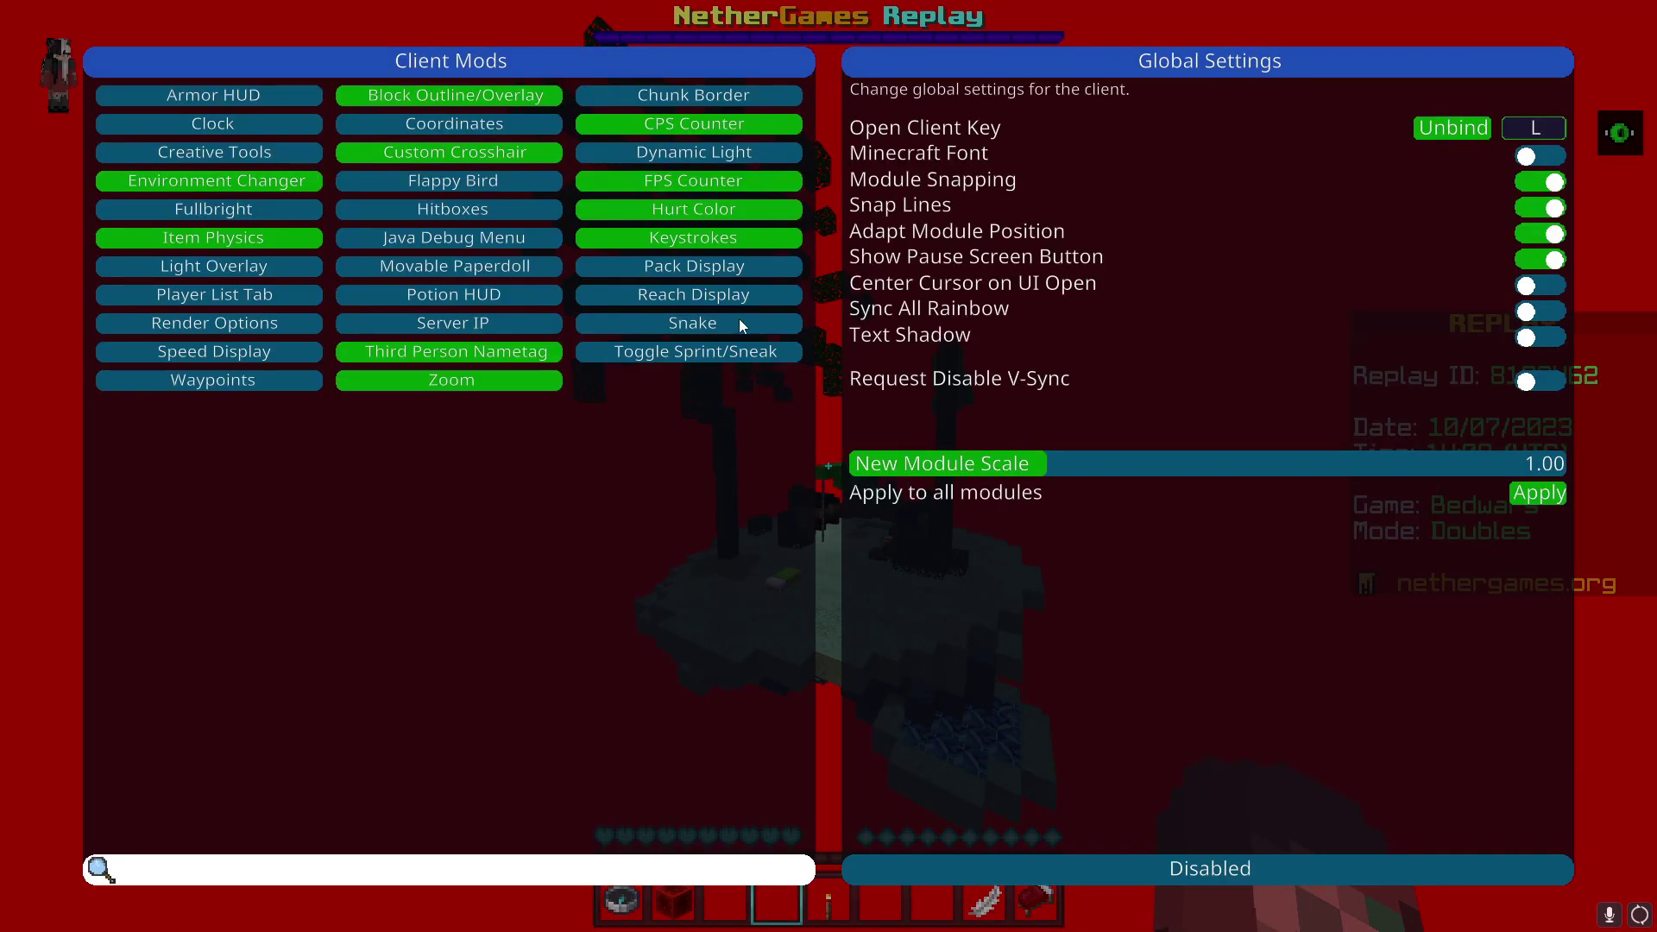
left_click(210, 181)
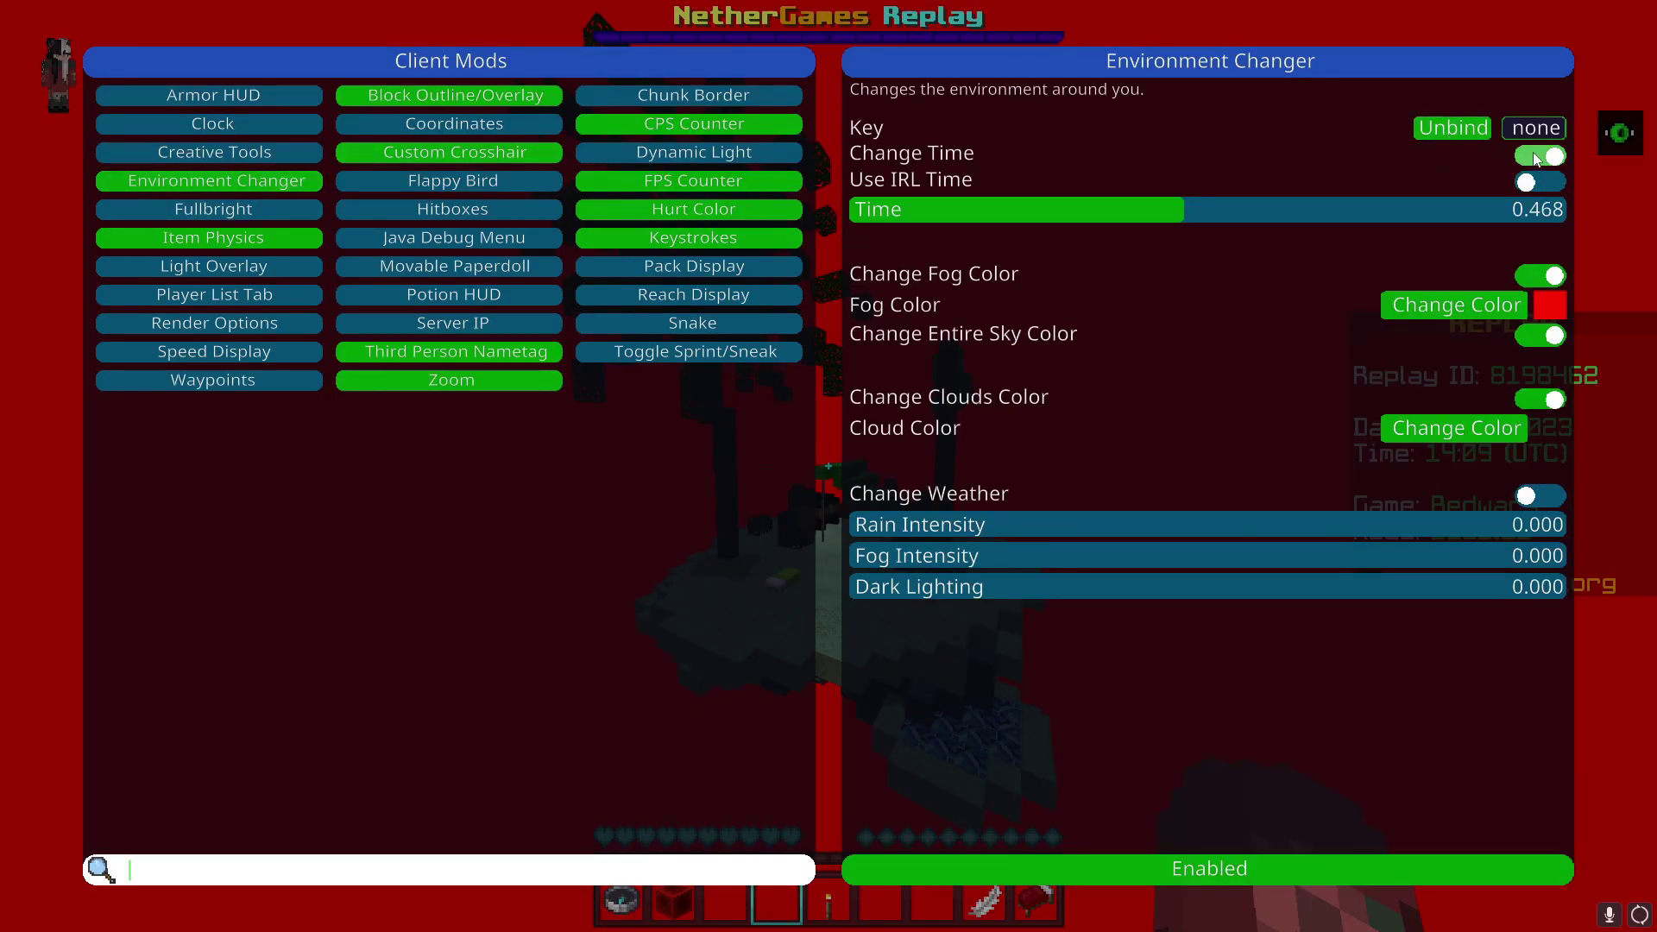
left_click_drag(1137, 209, 1295, 226)
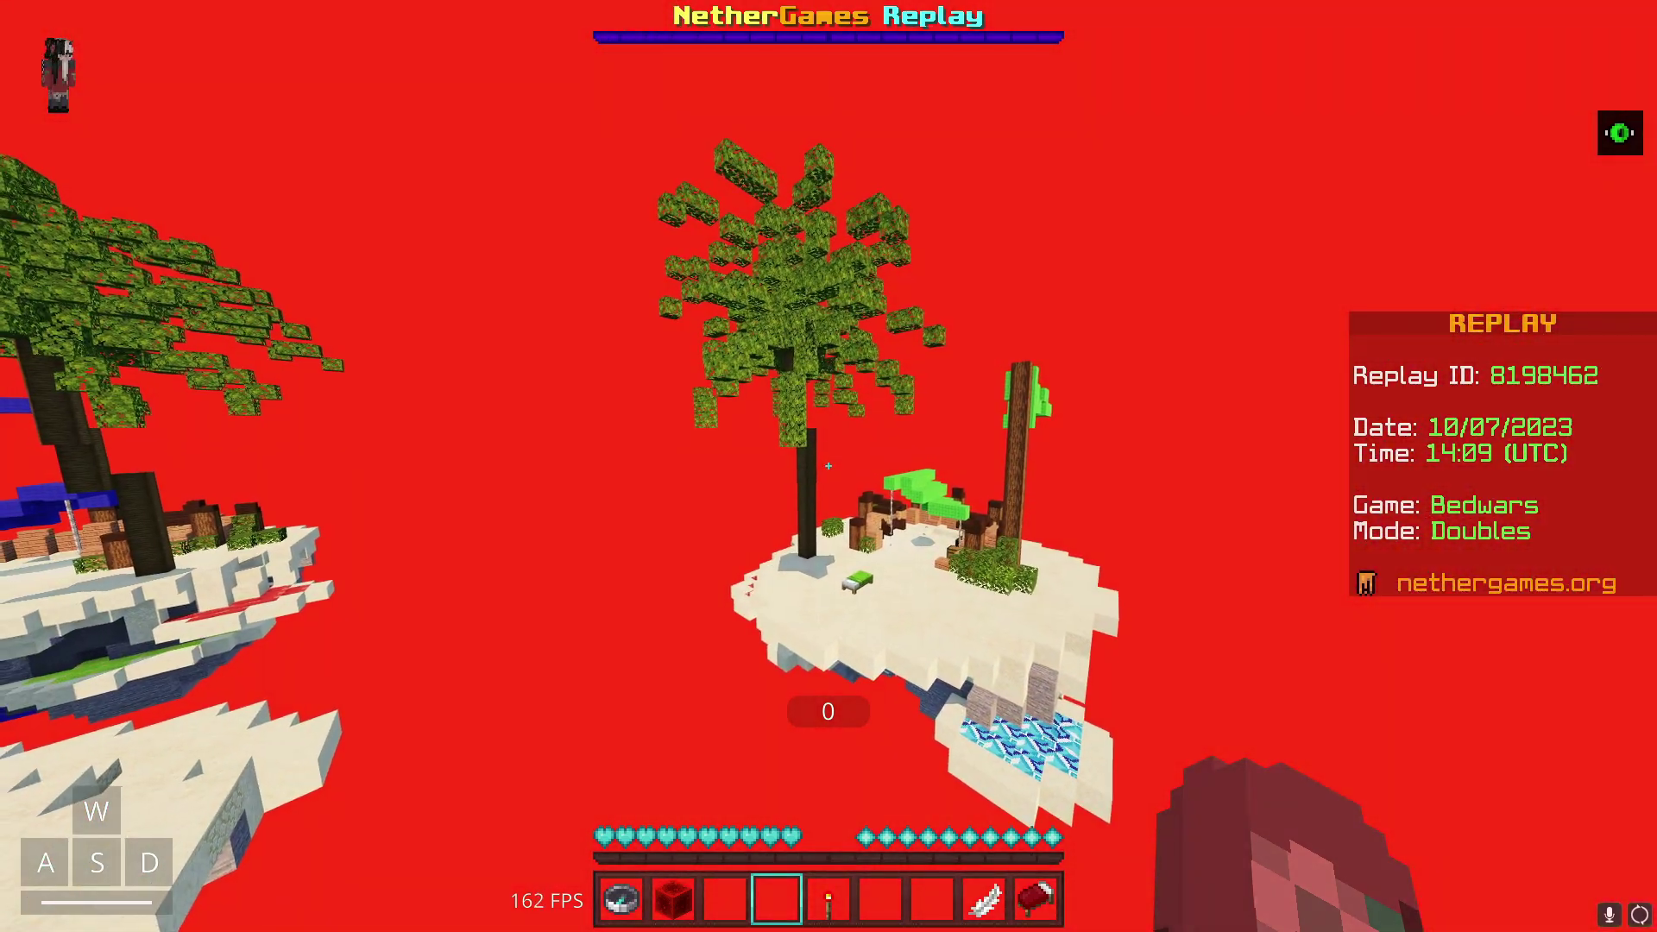
Turn off Environment Changer to restore the blue sky, then exit the replay.
key("Escape")
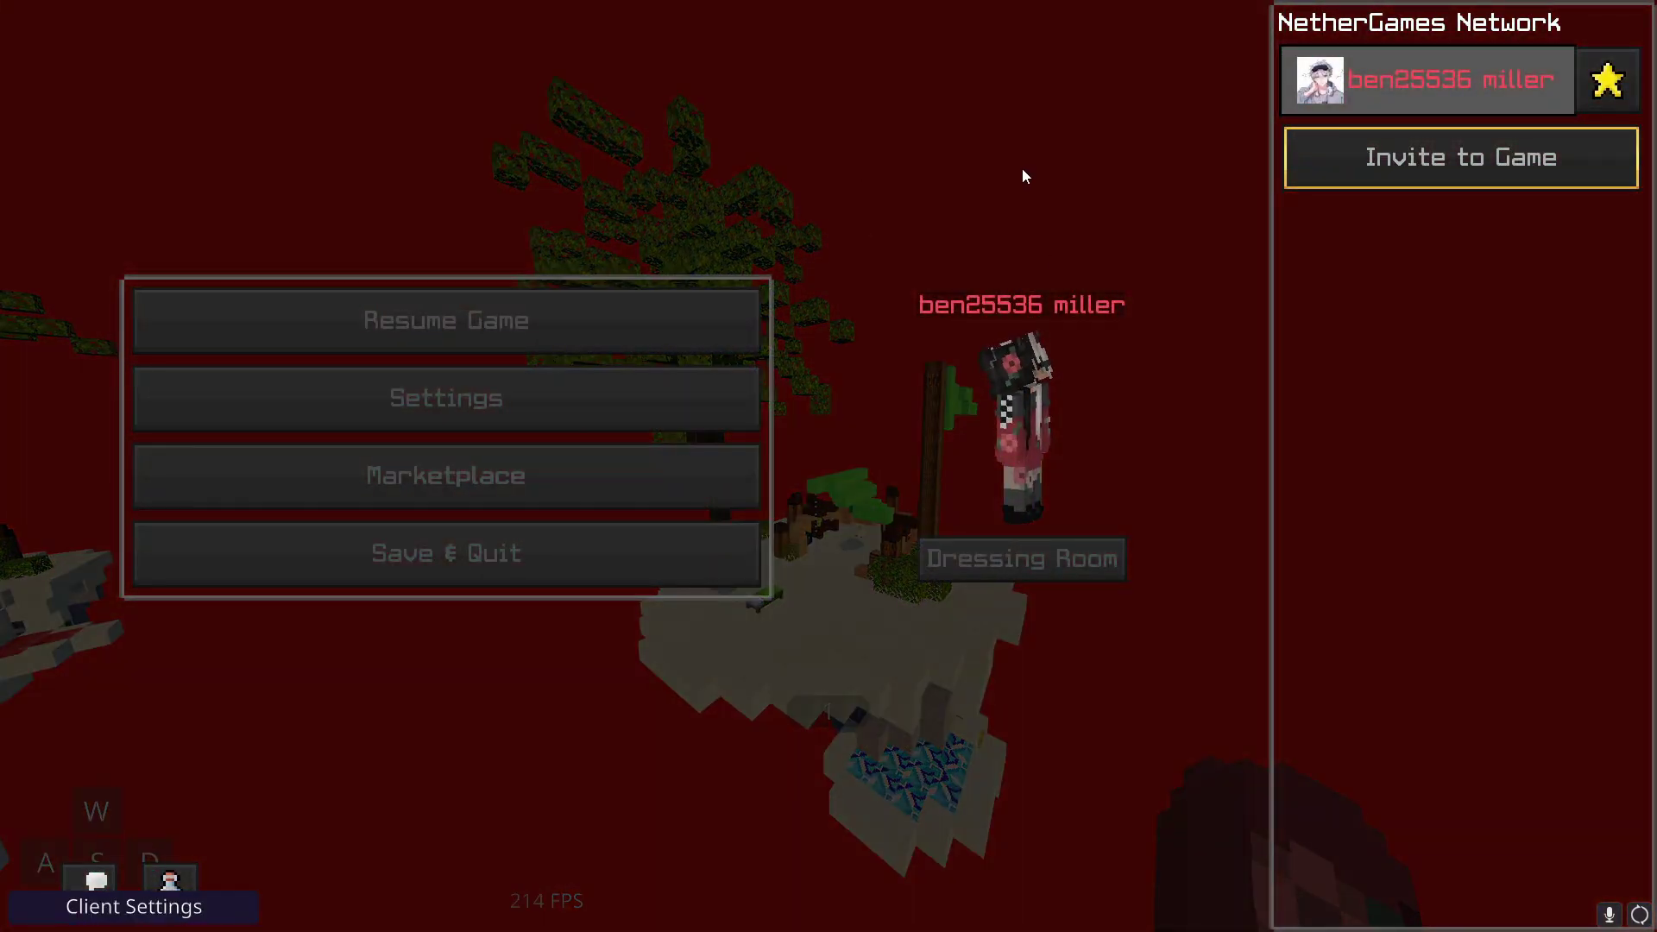
key("Escape")
key("l")
left_click(833, 462)
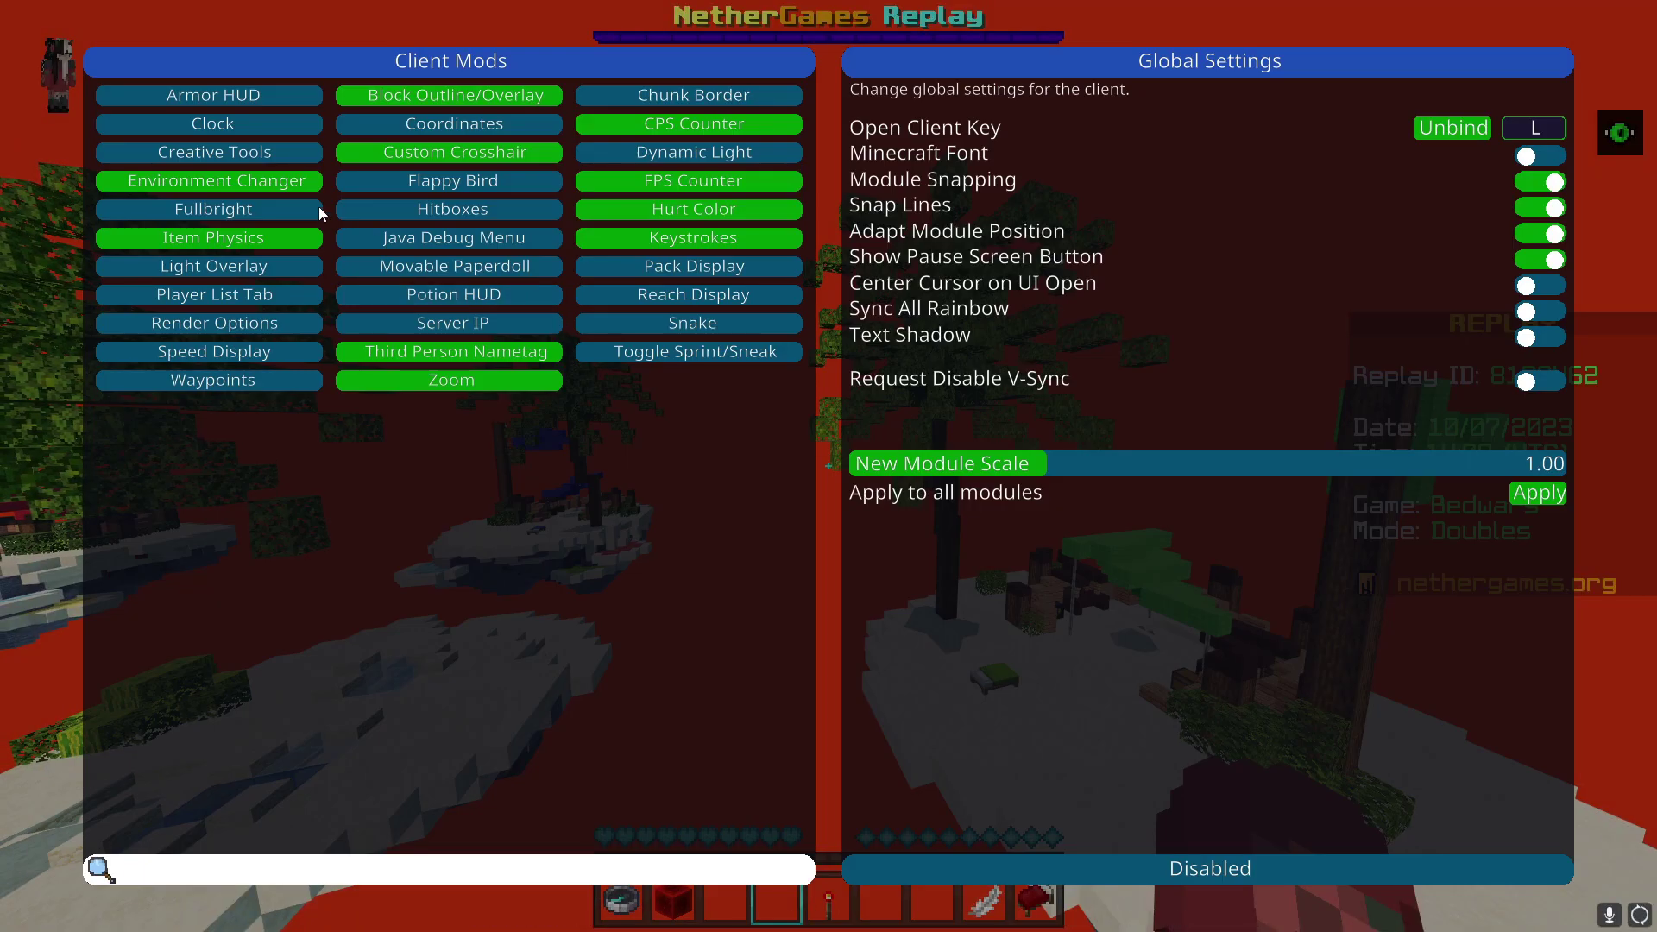
key("Escape")
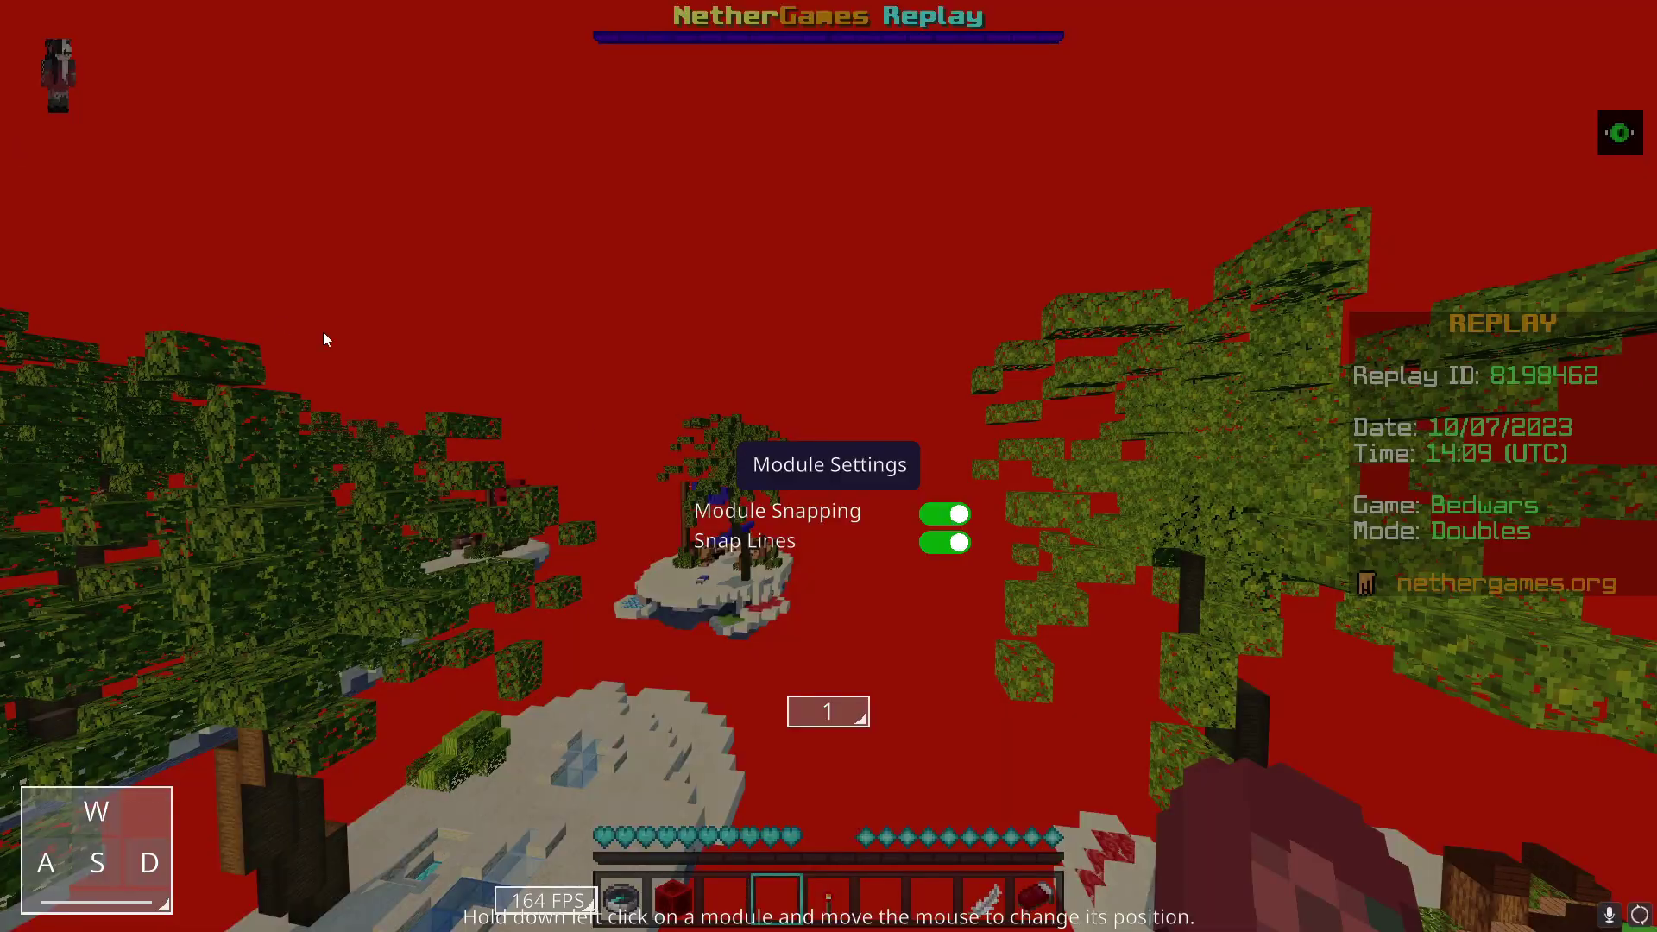
left_click(813, 458)
left_click(201, 181)
key("Escape")
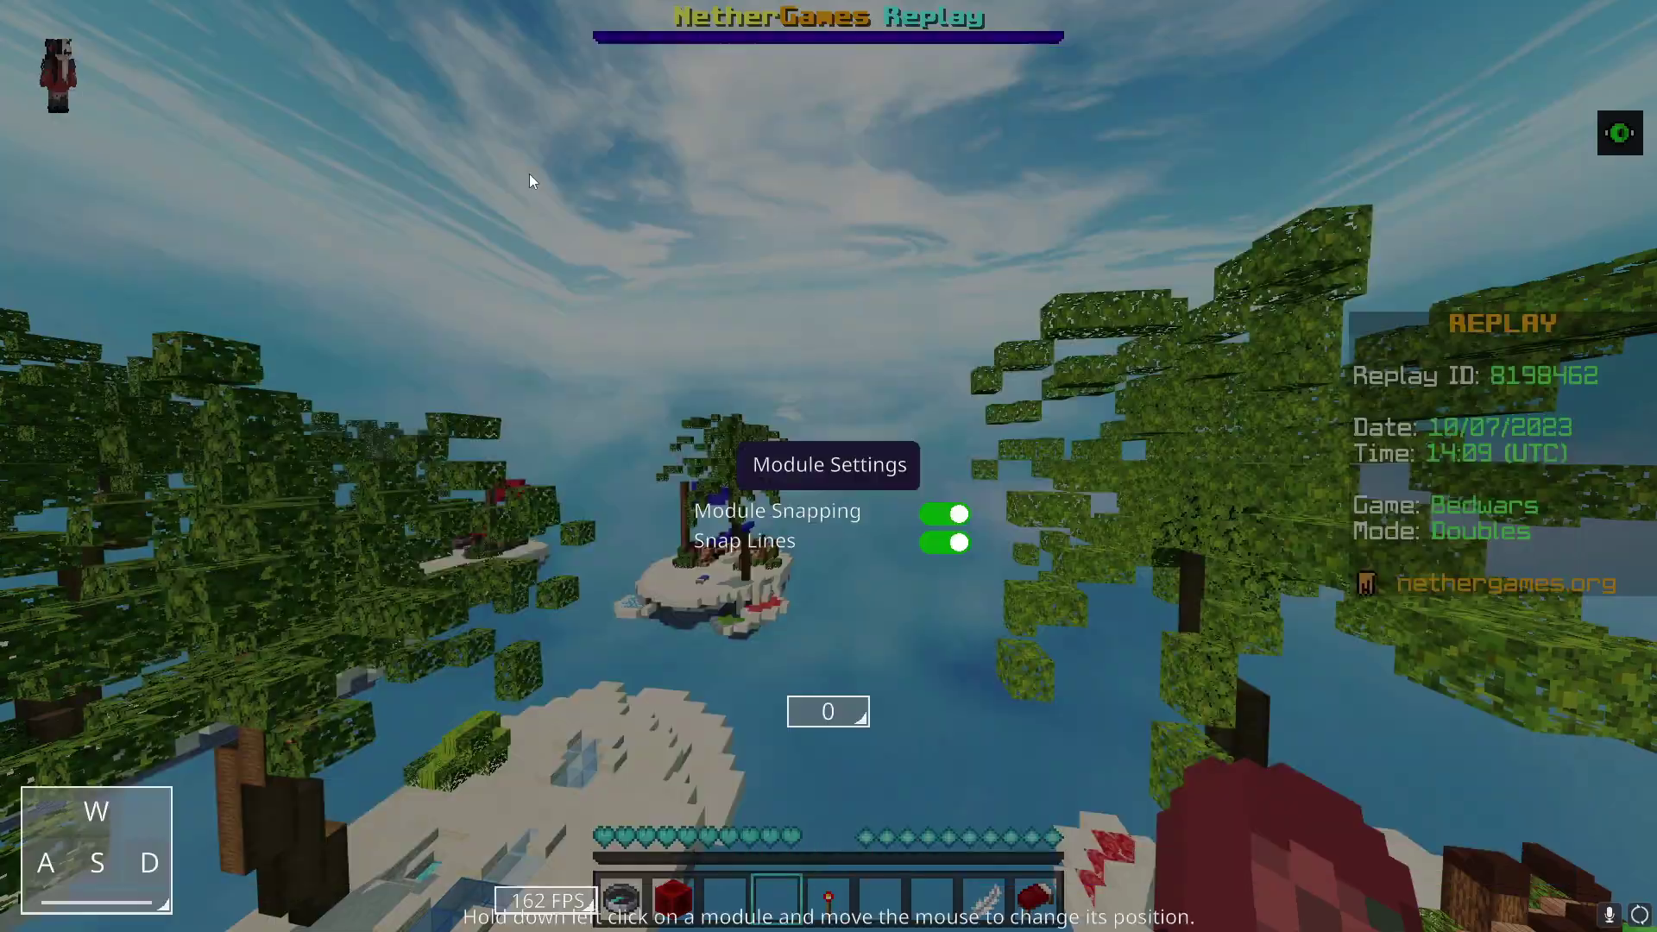
key("Escape")
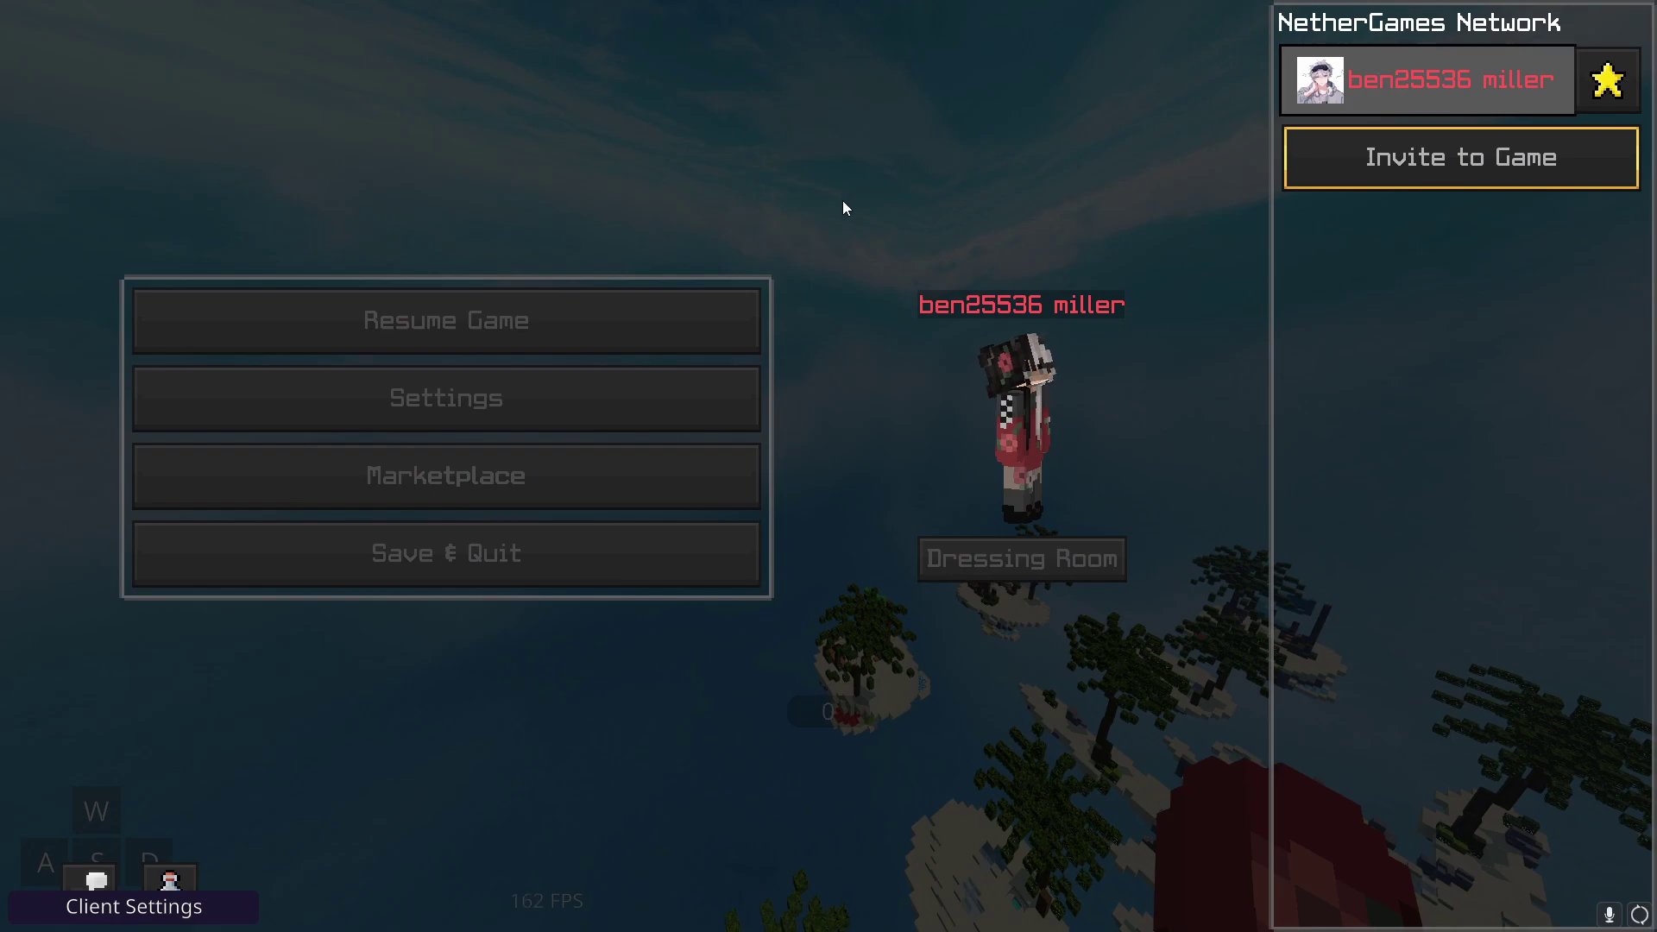
key("Escape")
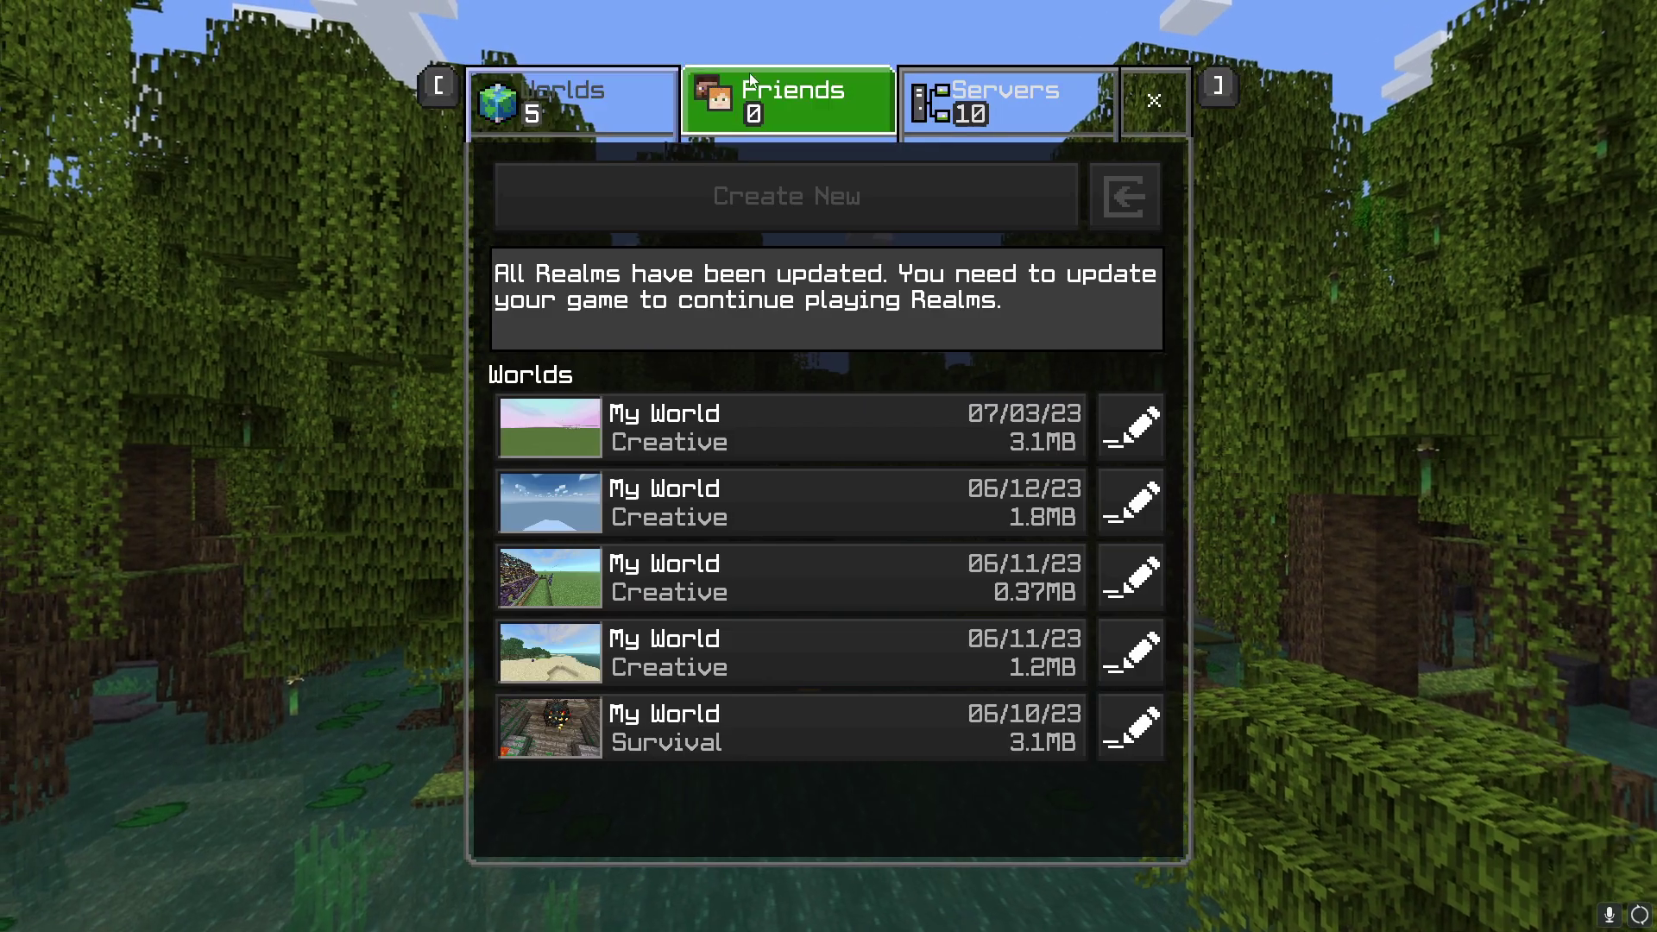
Confirm The Ultimate Thumbnail Maker V1.0 pack is active for My World, then play it.
left_click(1131, 425)
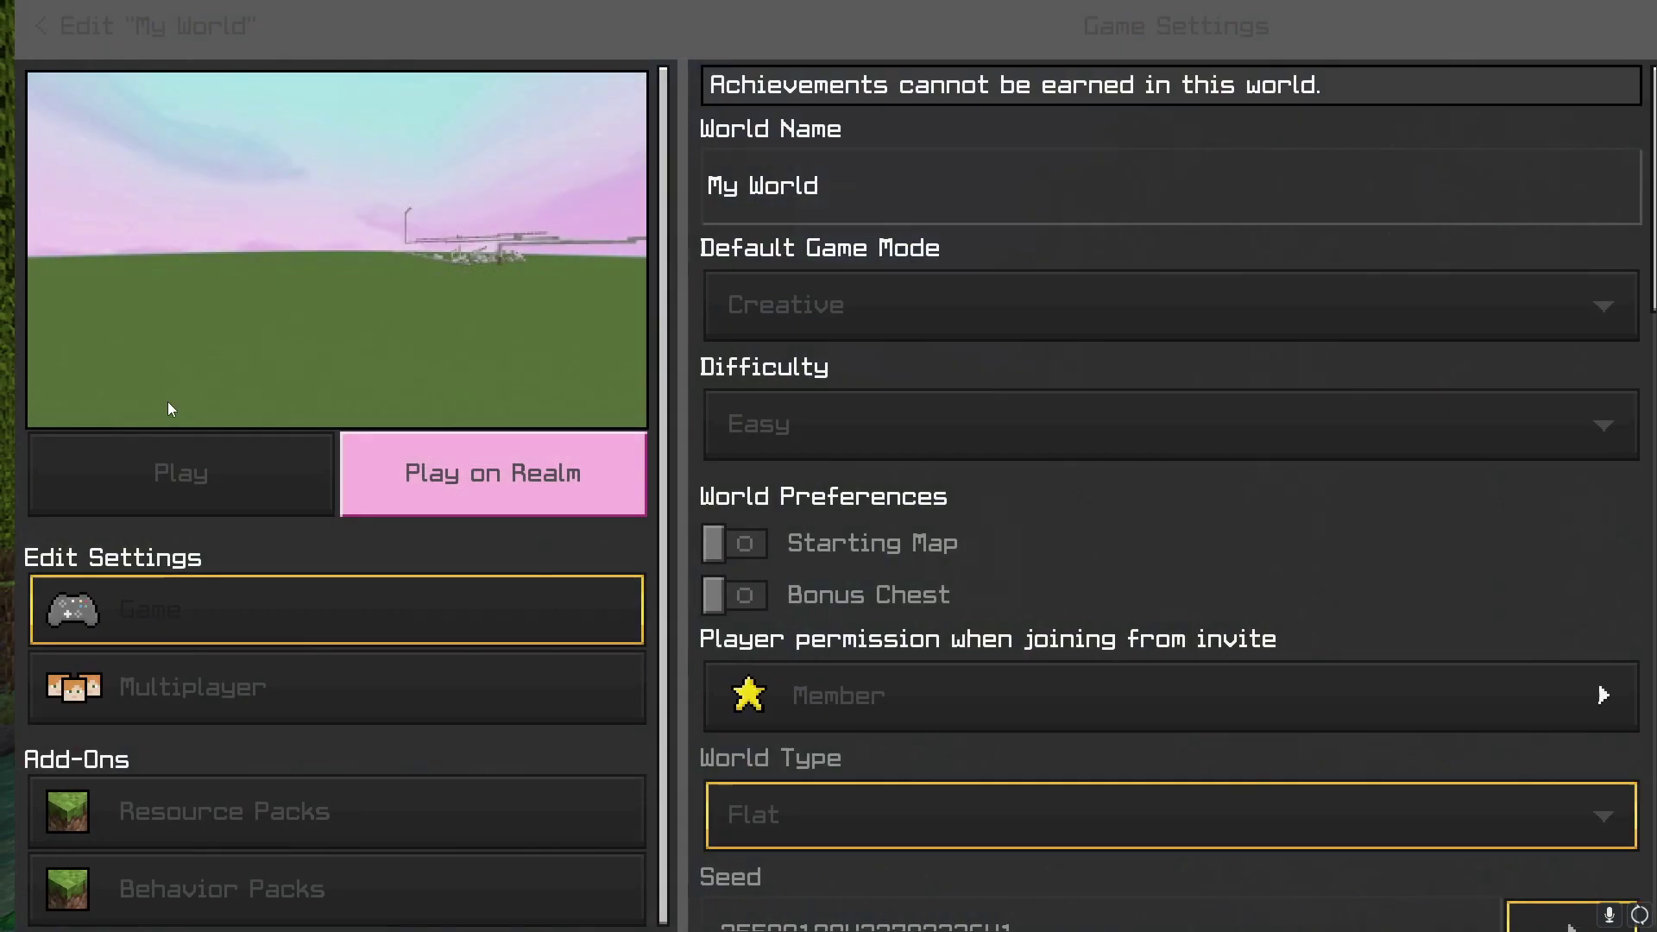
left_click(173, 811)
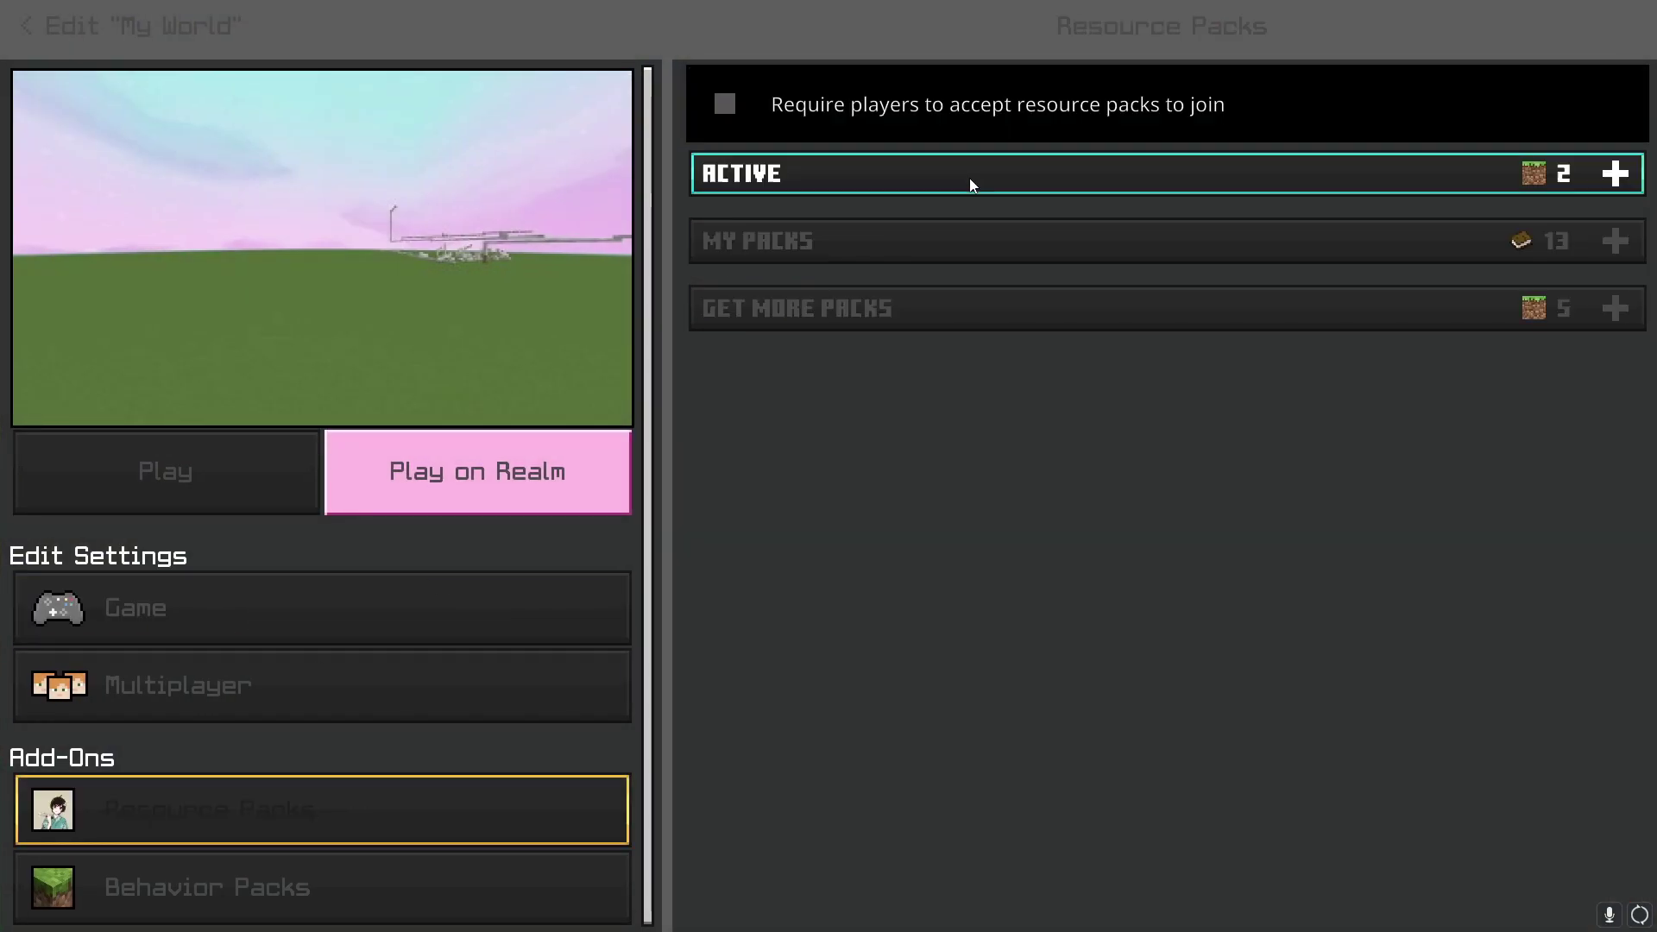
left_click(970, 178)
left_click(1046, 264)
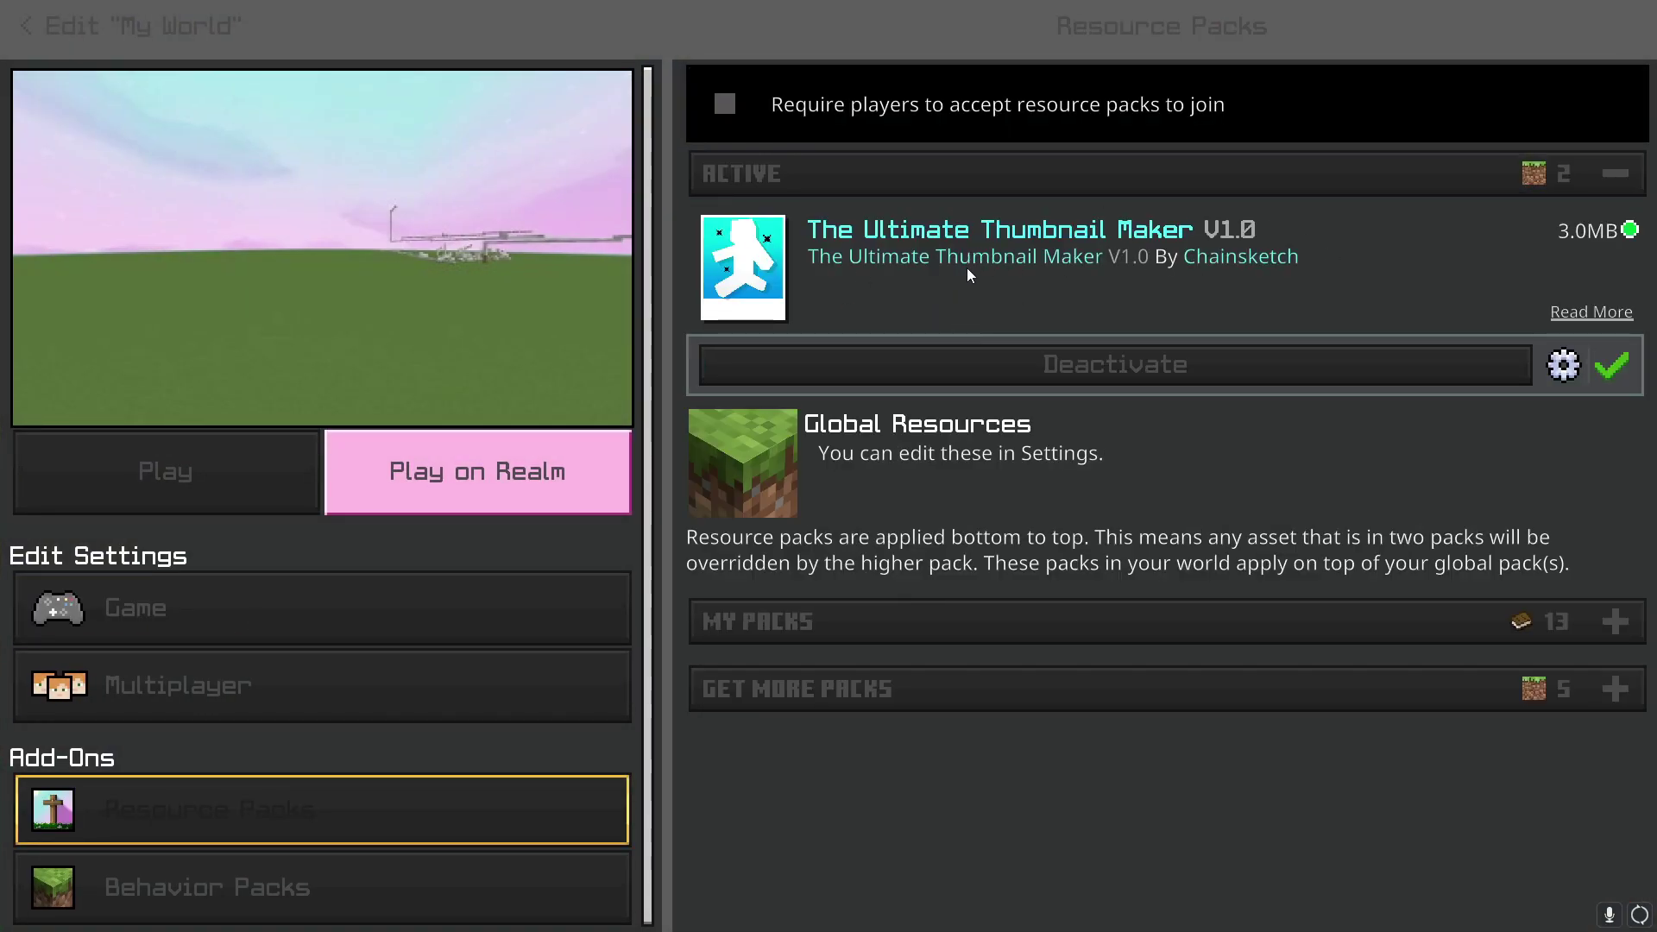
left_click(288, 584)
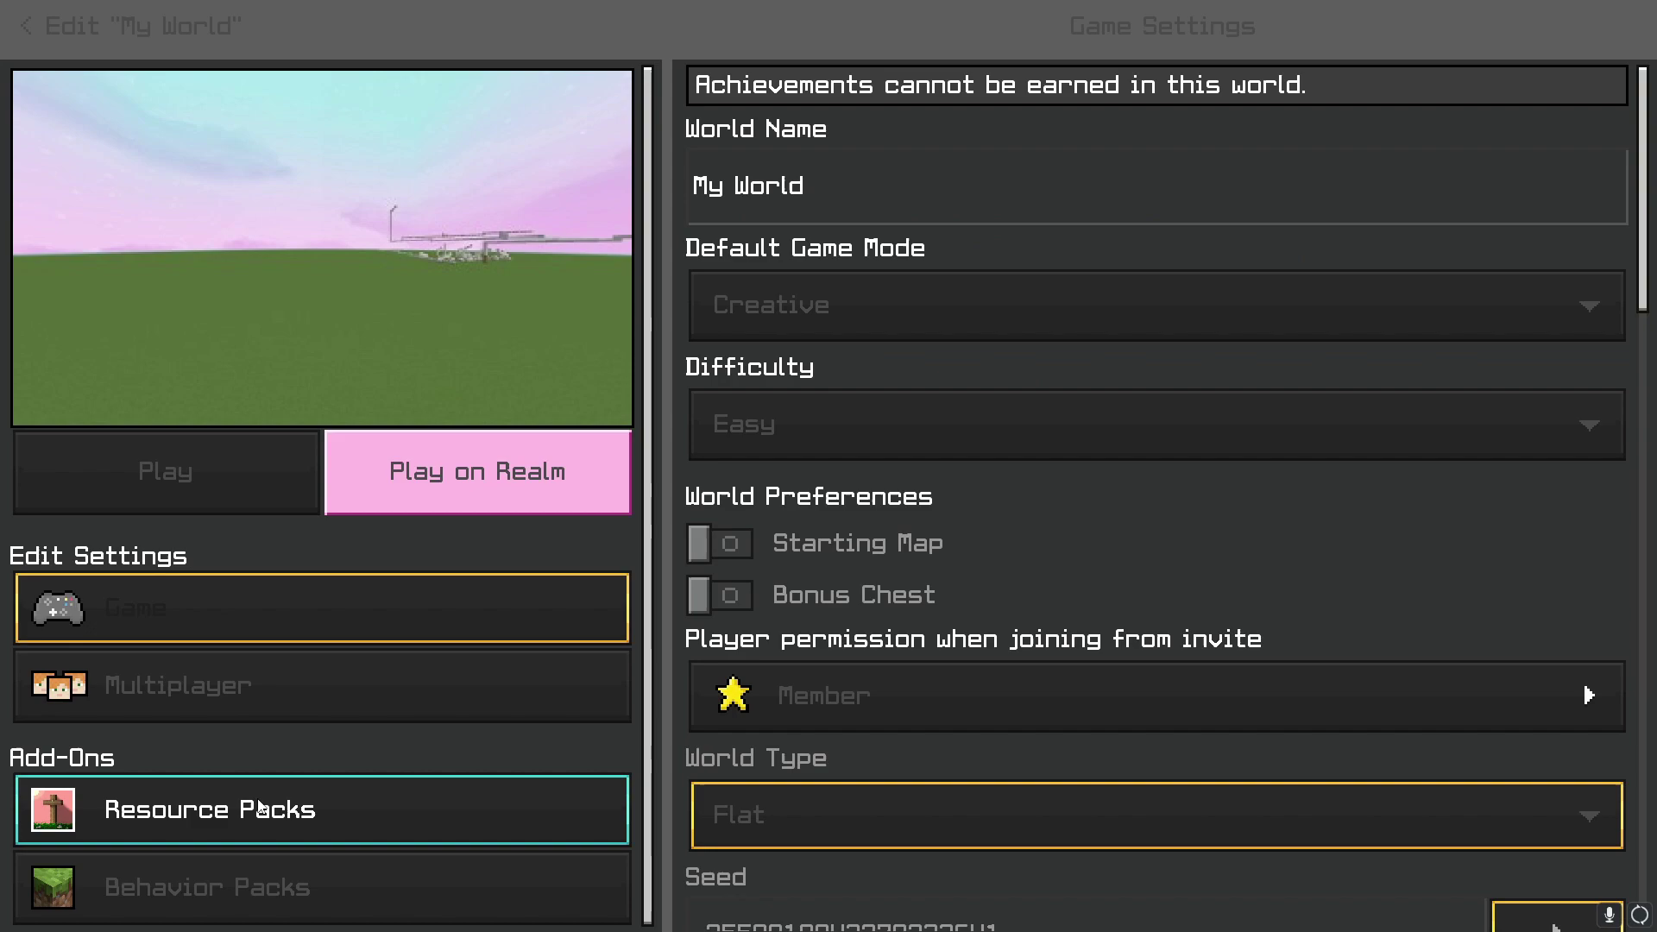
left_click(173, 809)
left_click(276, 470)
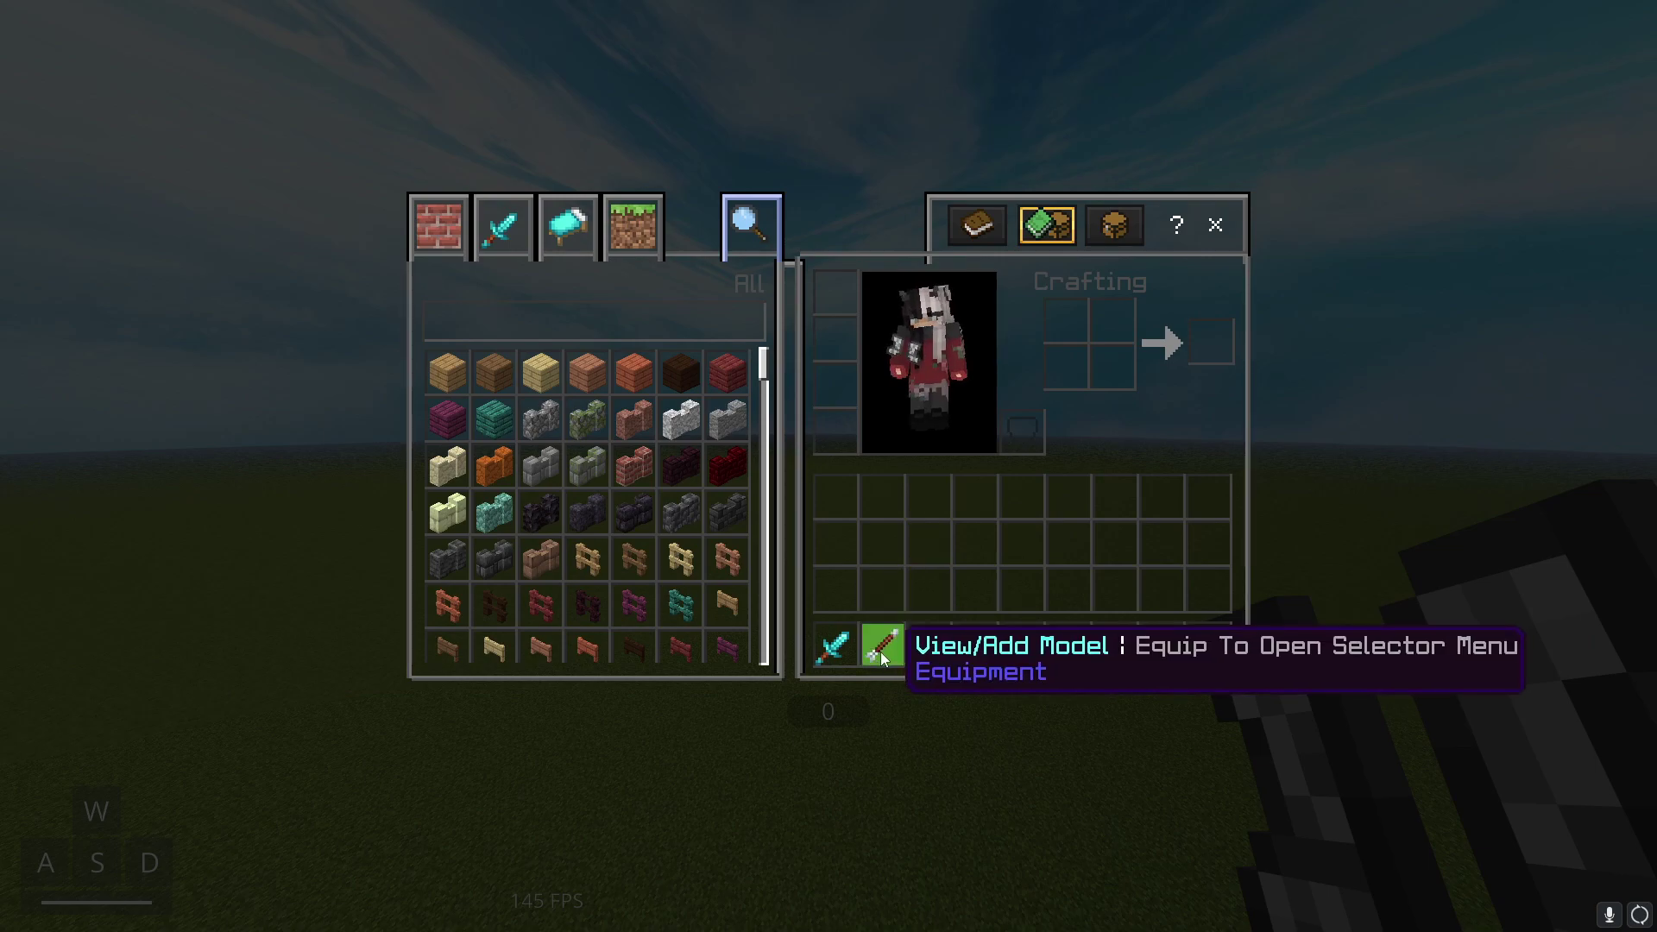
Move an iron sword from the Equipment tab into the first hotbar slot.
left_click(500, 226)
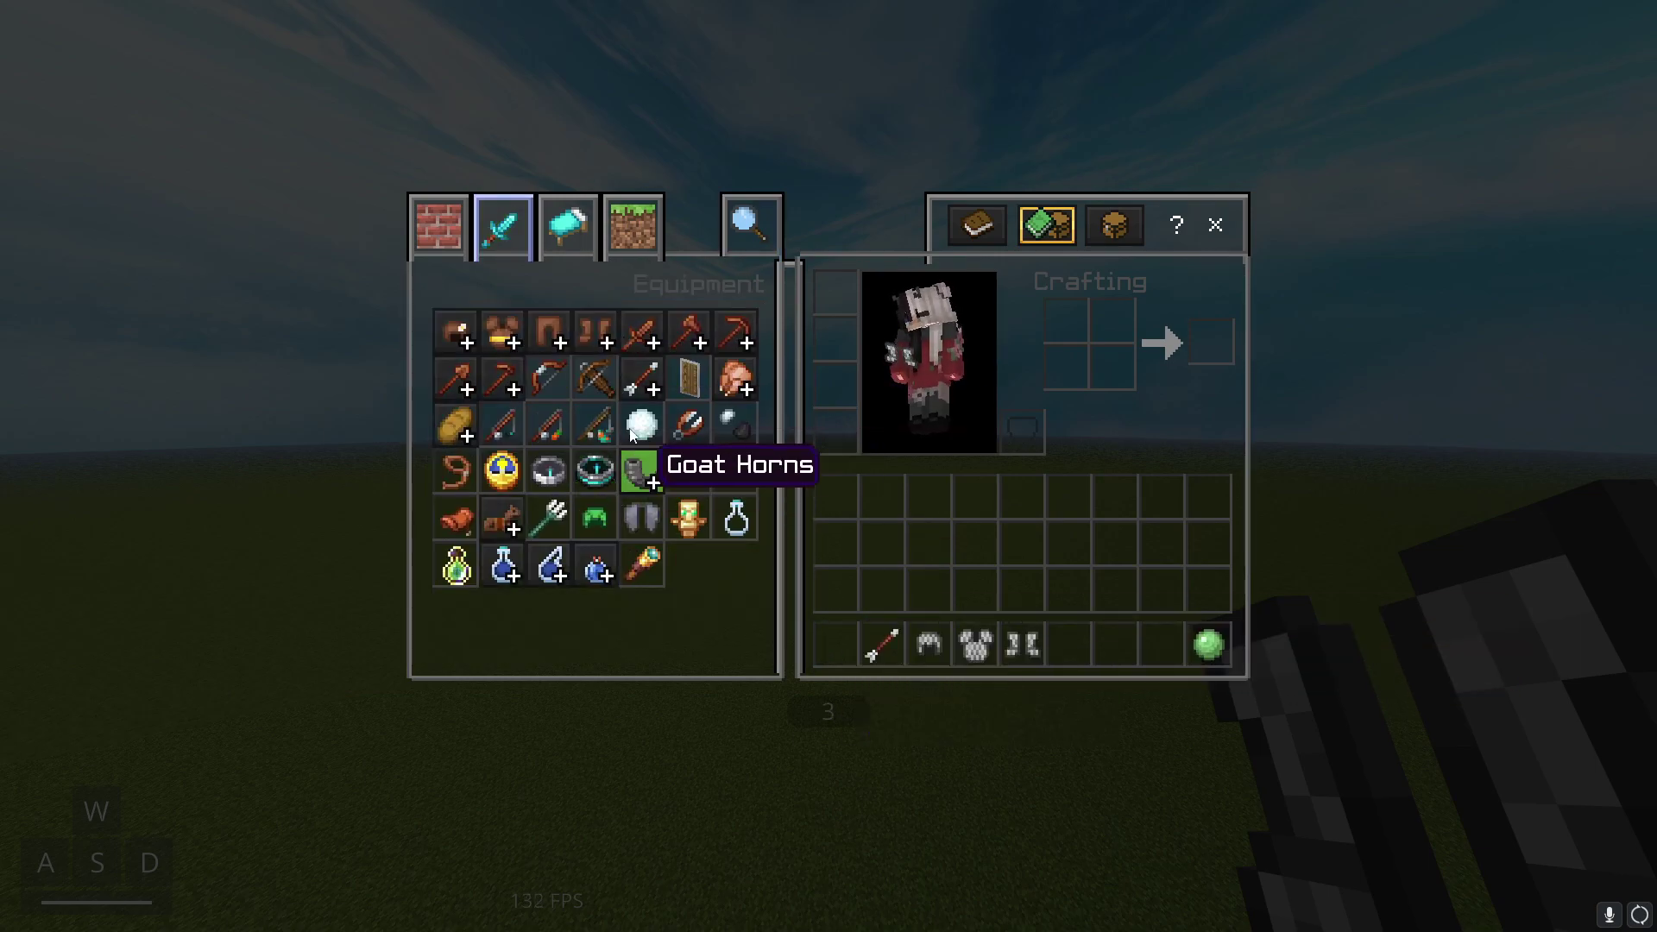
left_click(447, 396)
left_click(836, 644)
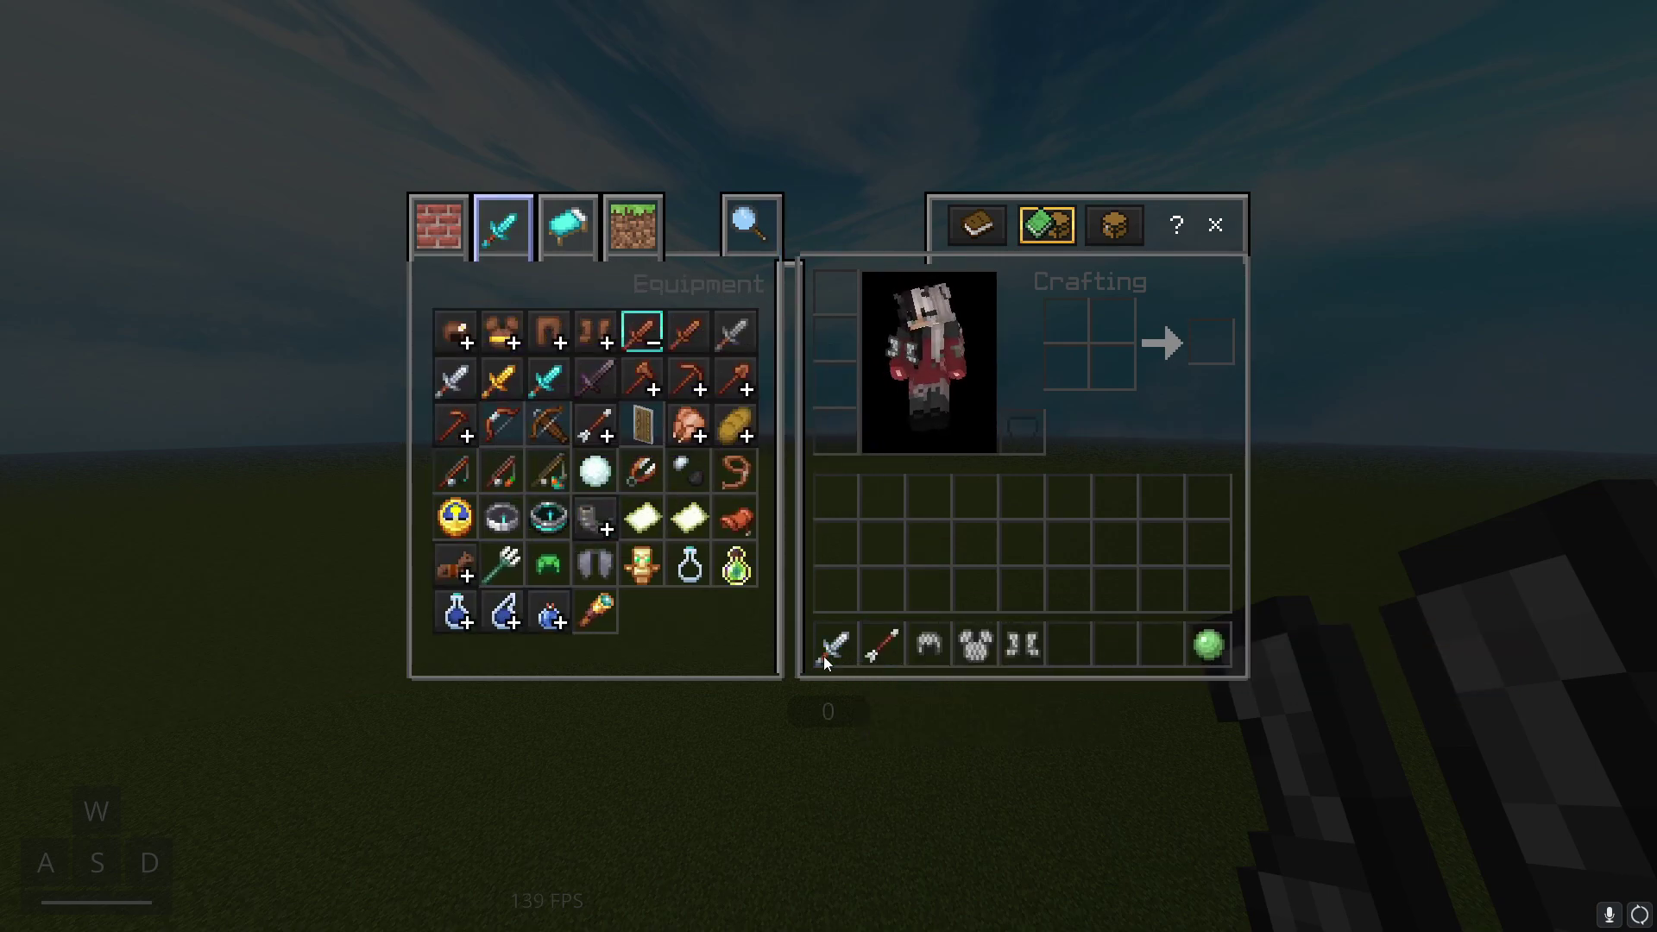
key("e")
Import a new classic skin from a PNG image via the Dressing Room.
key("Escape")
left_click(950, 497)
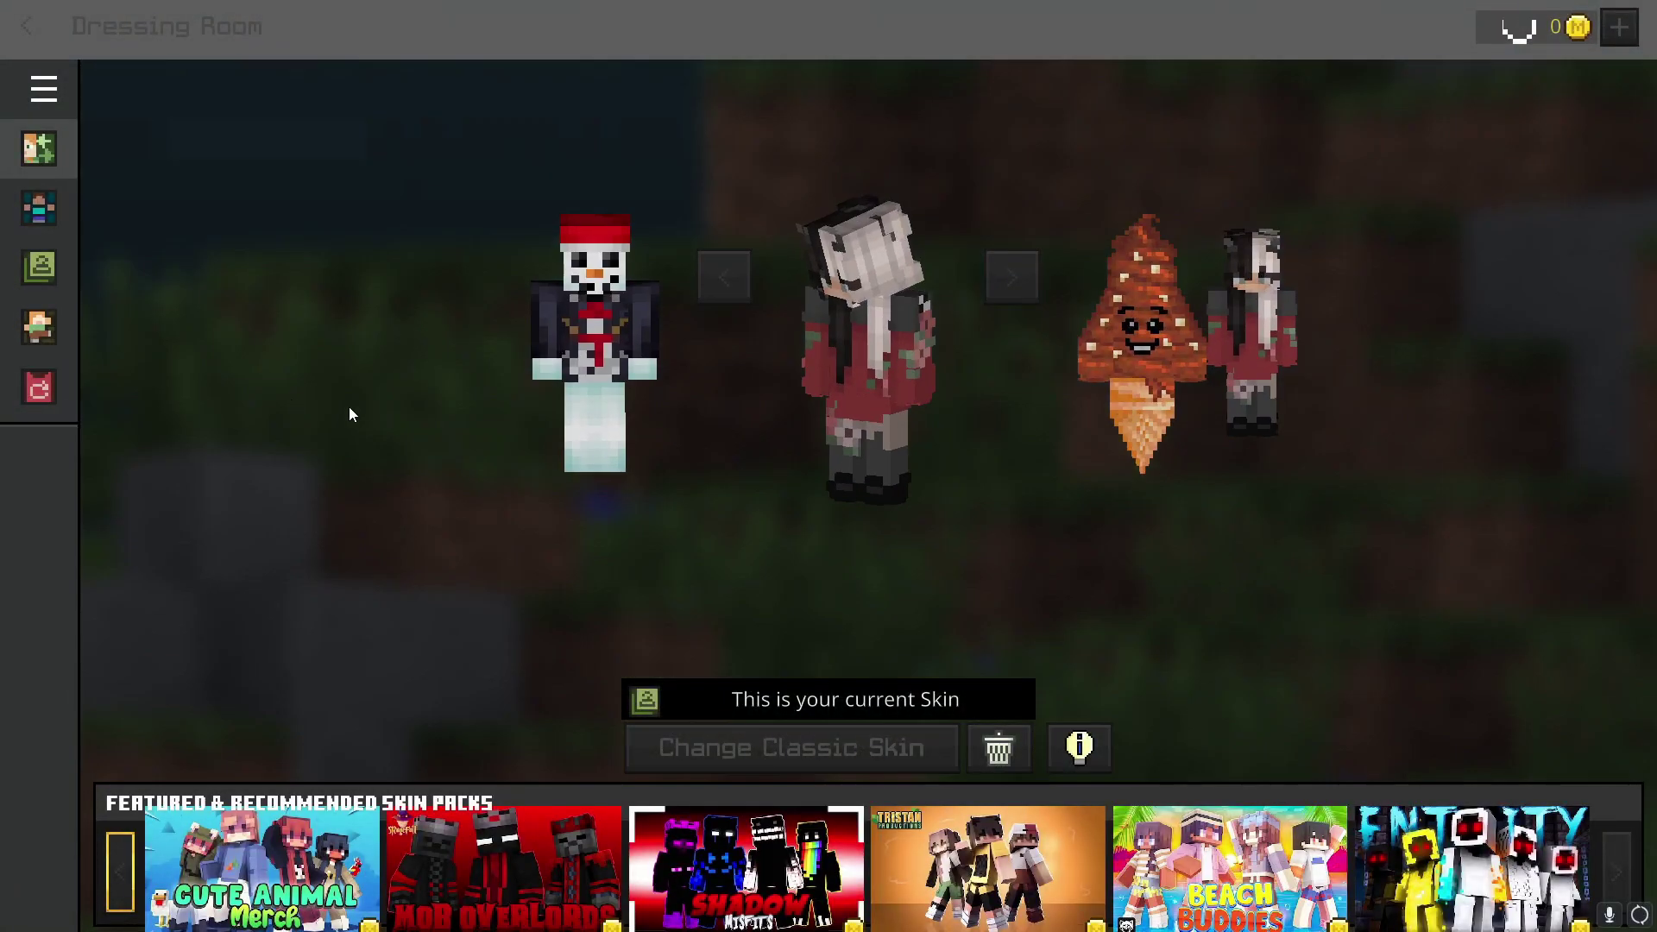
left_click(787, 763)
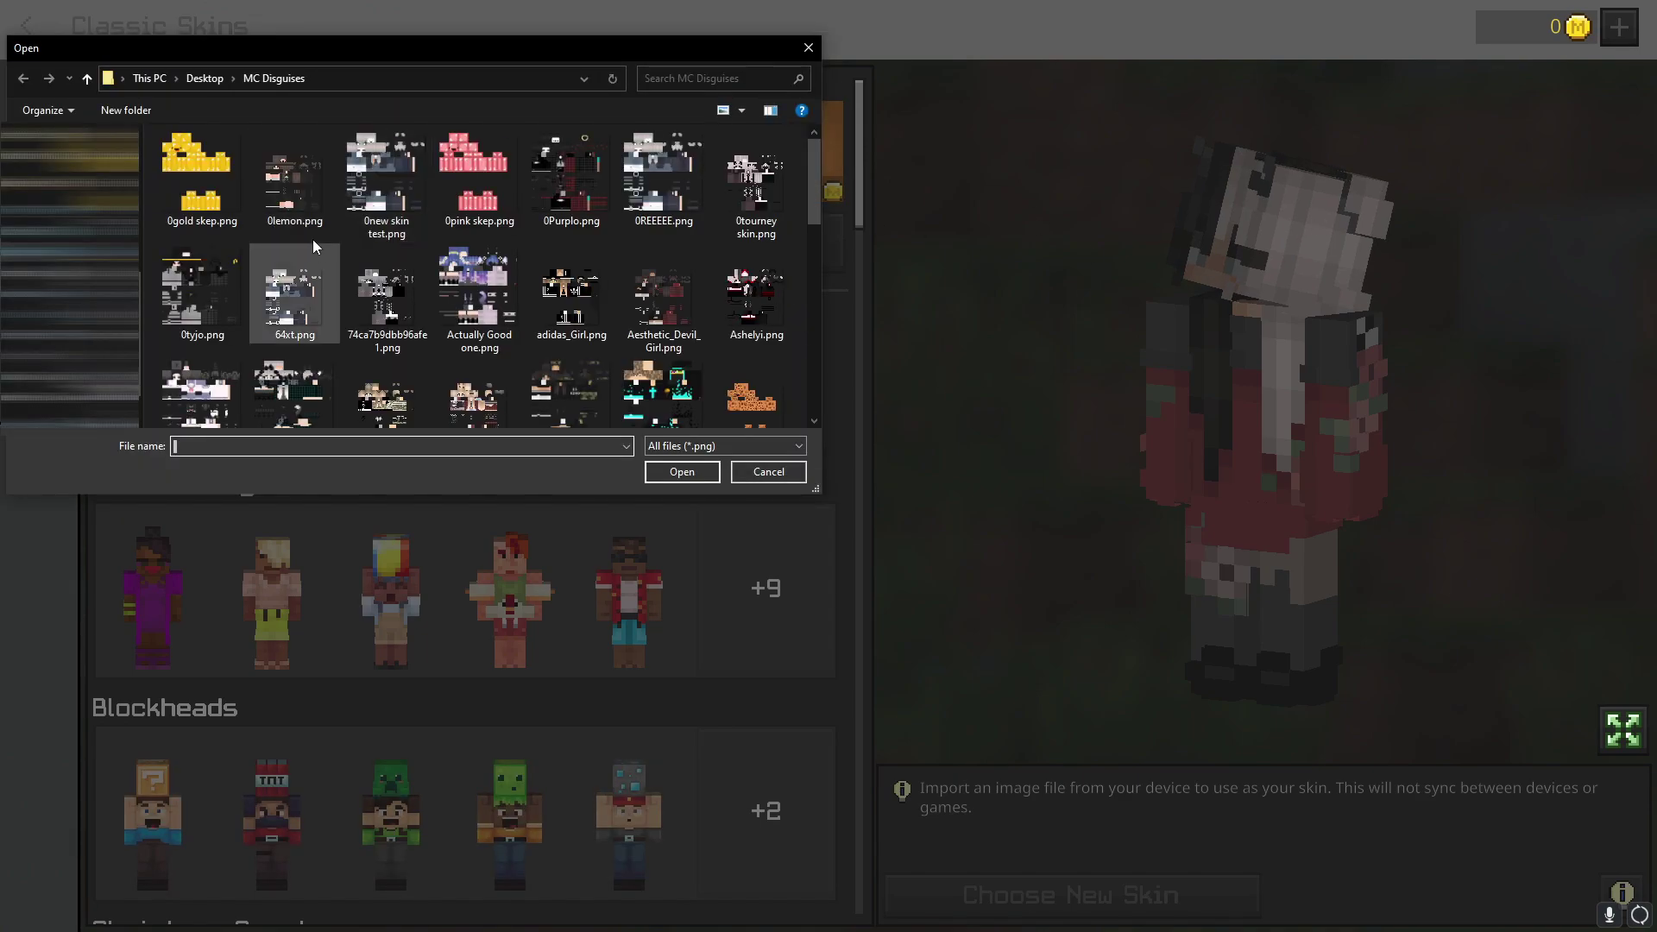
double_click(403, 220)
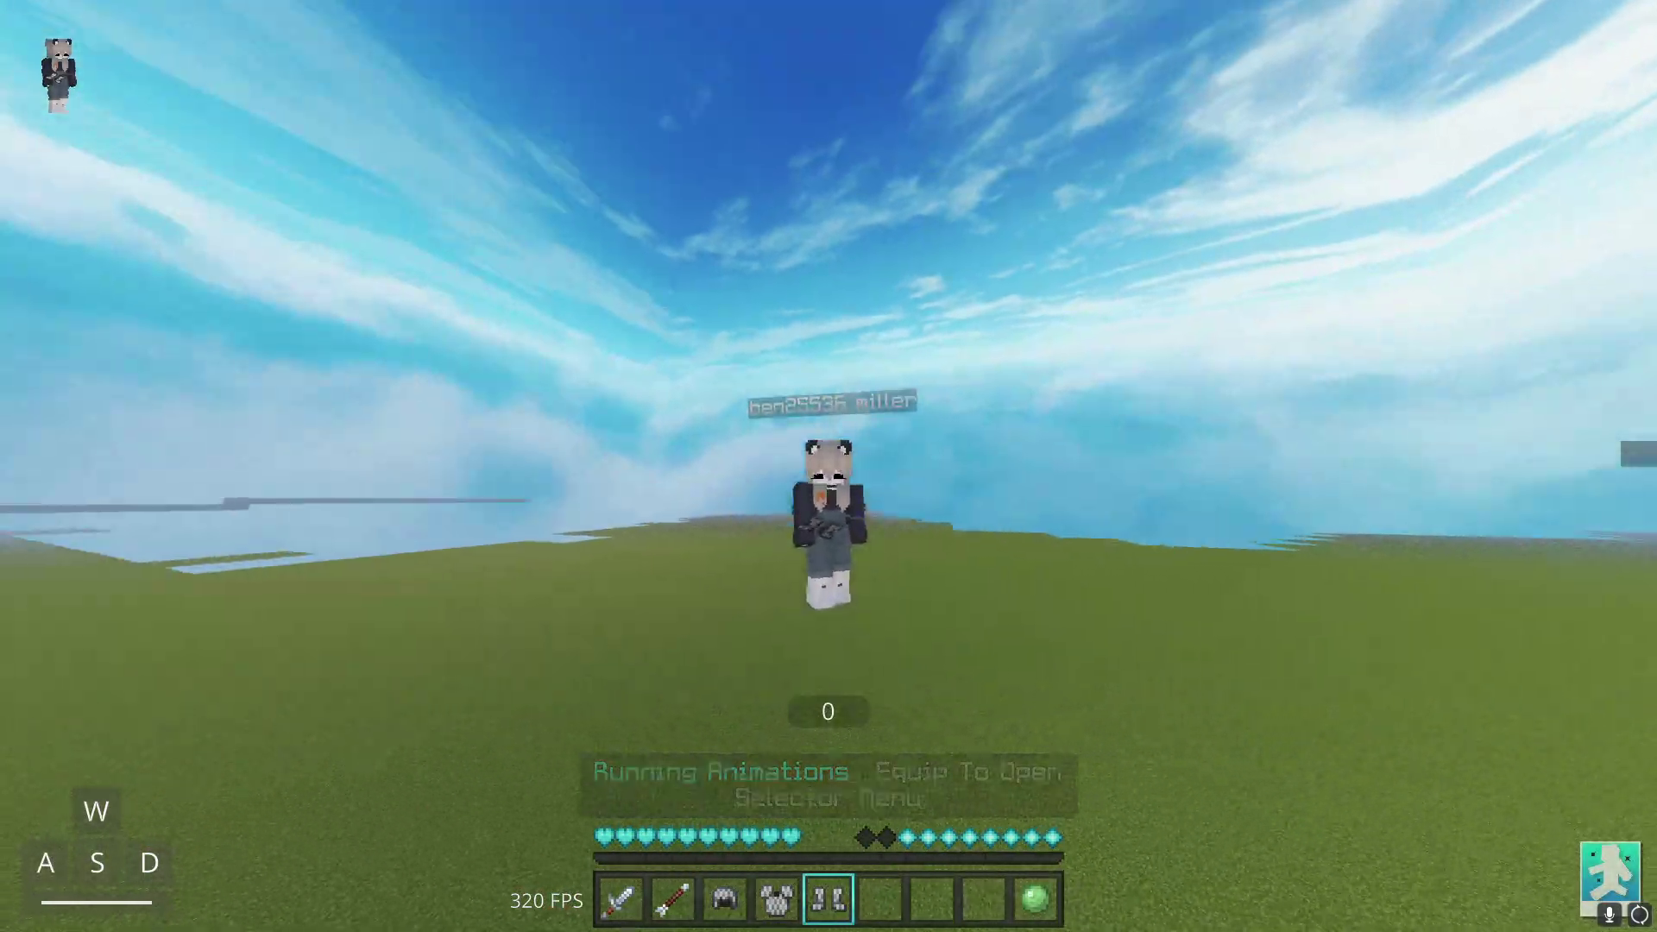
Zoom the camera onto the character and choose animation options for the equipped items.
key("F5")
right_click(829, 466)
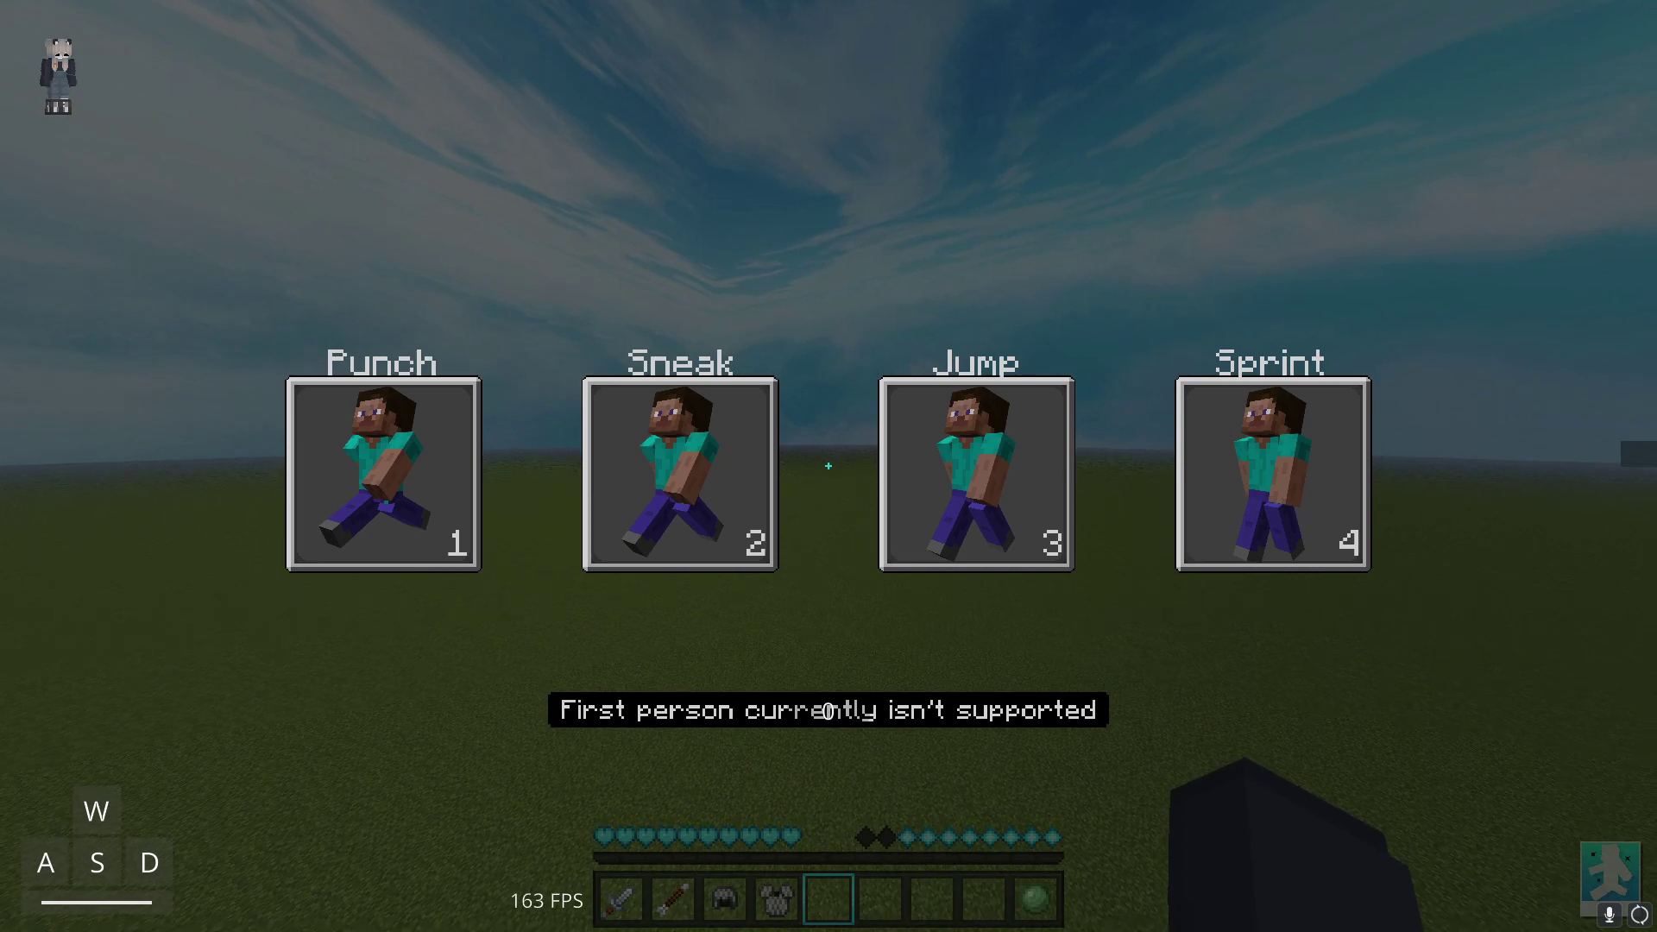
key("1")
key("F5")
key("F5")
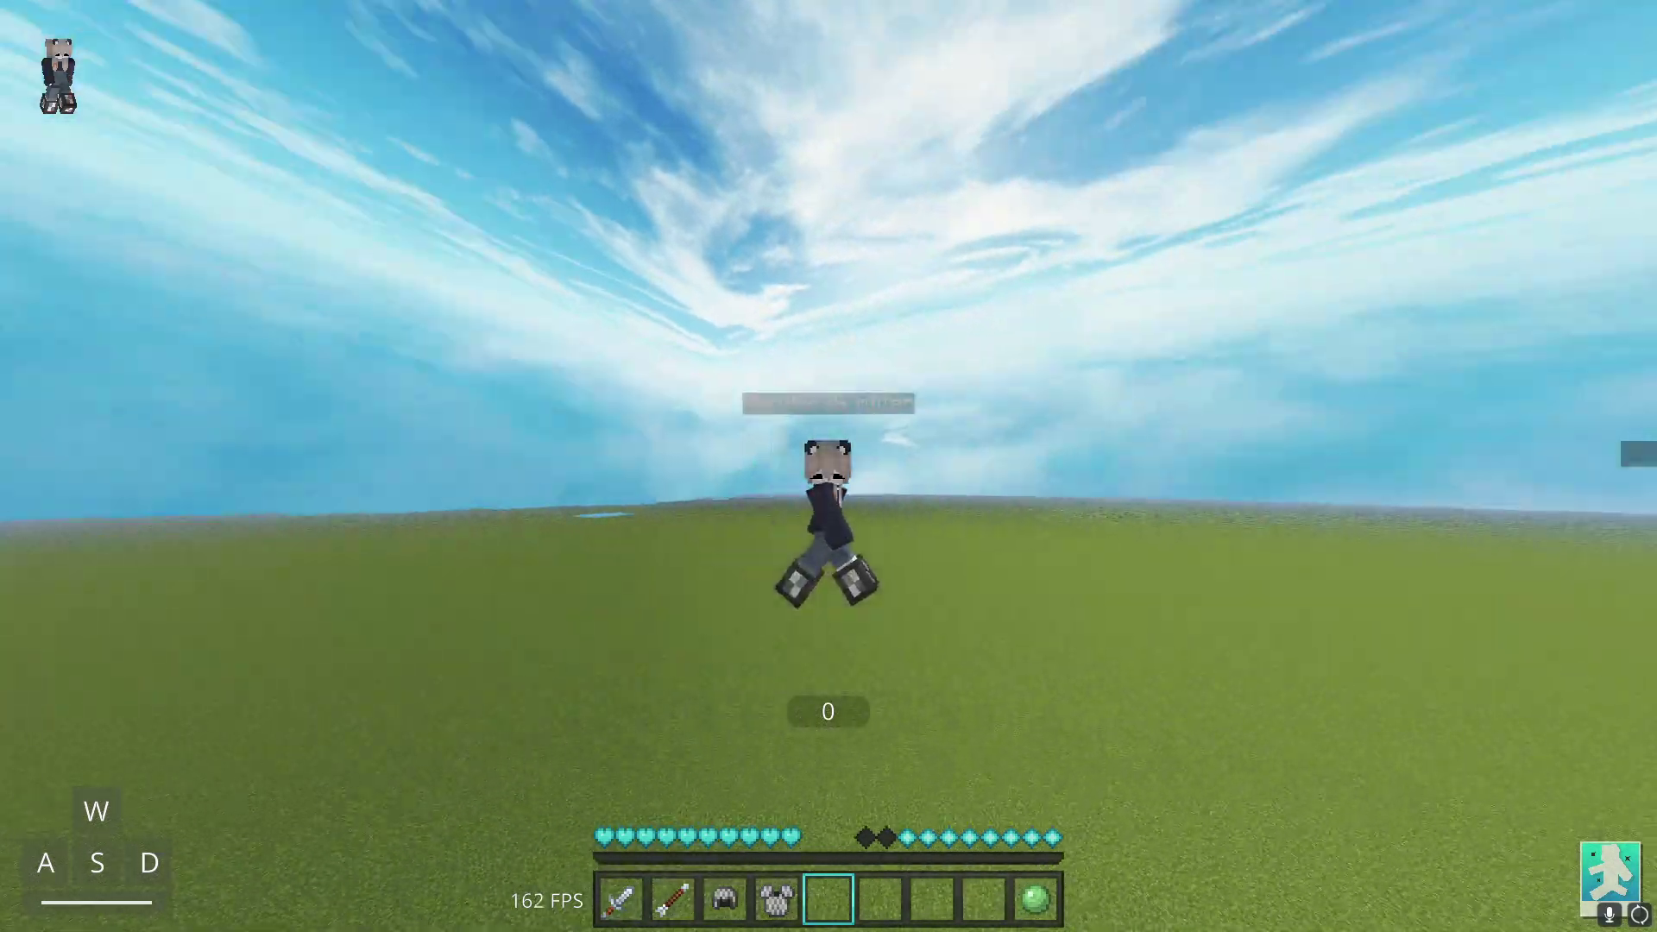
key("c")
scroll(828, 467, "down", 3)
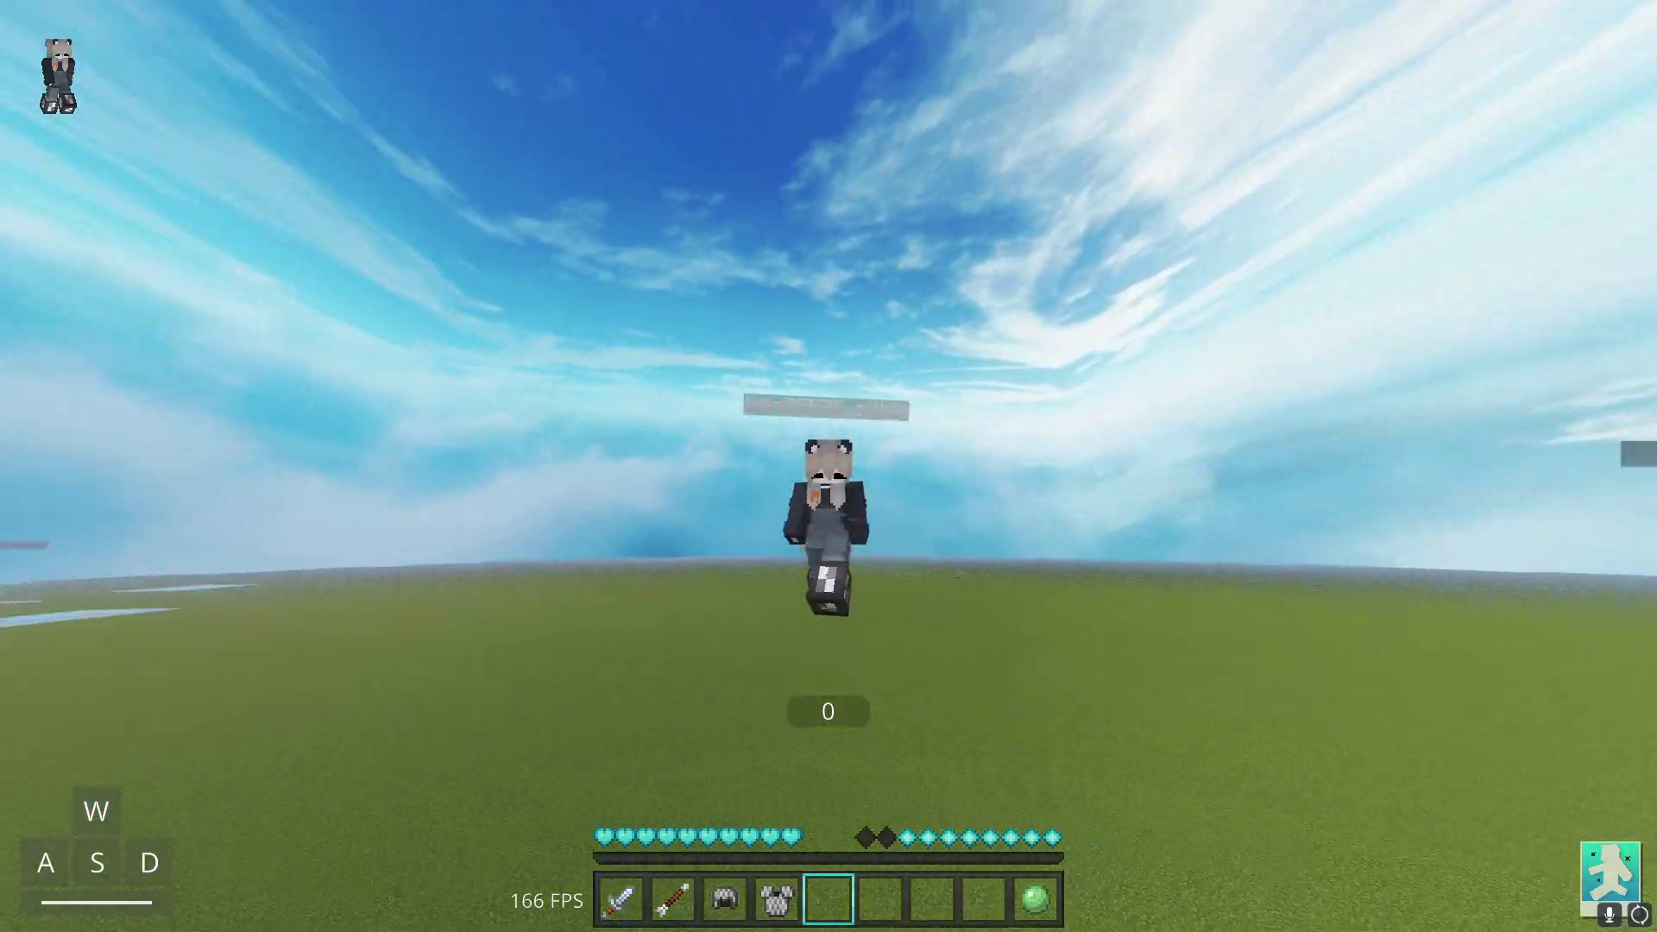
key("F5")
key("4")
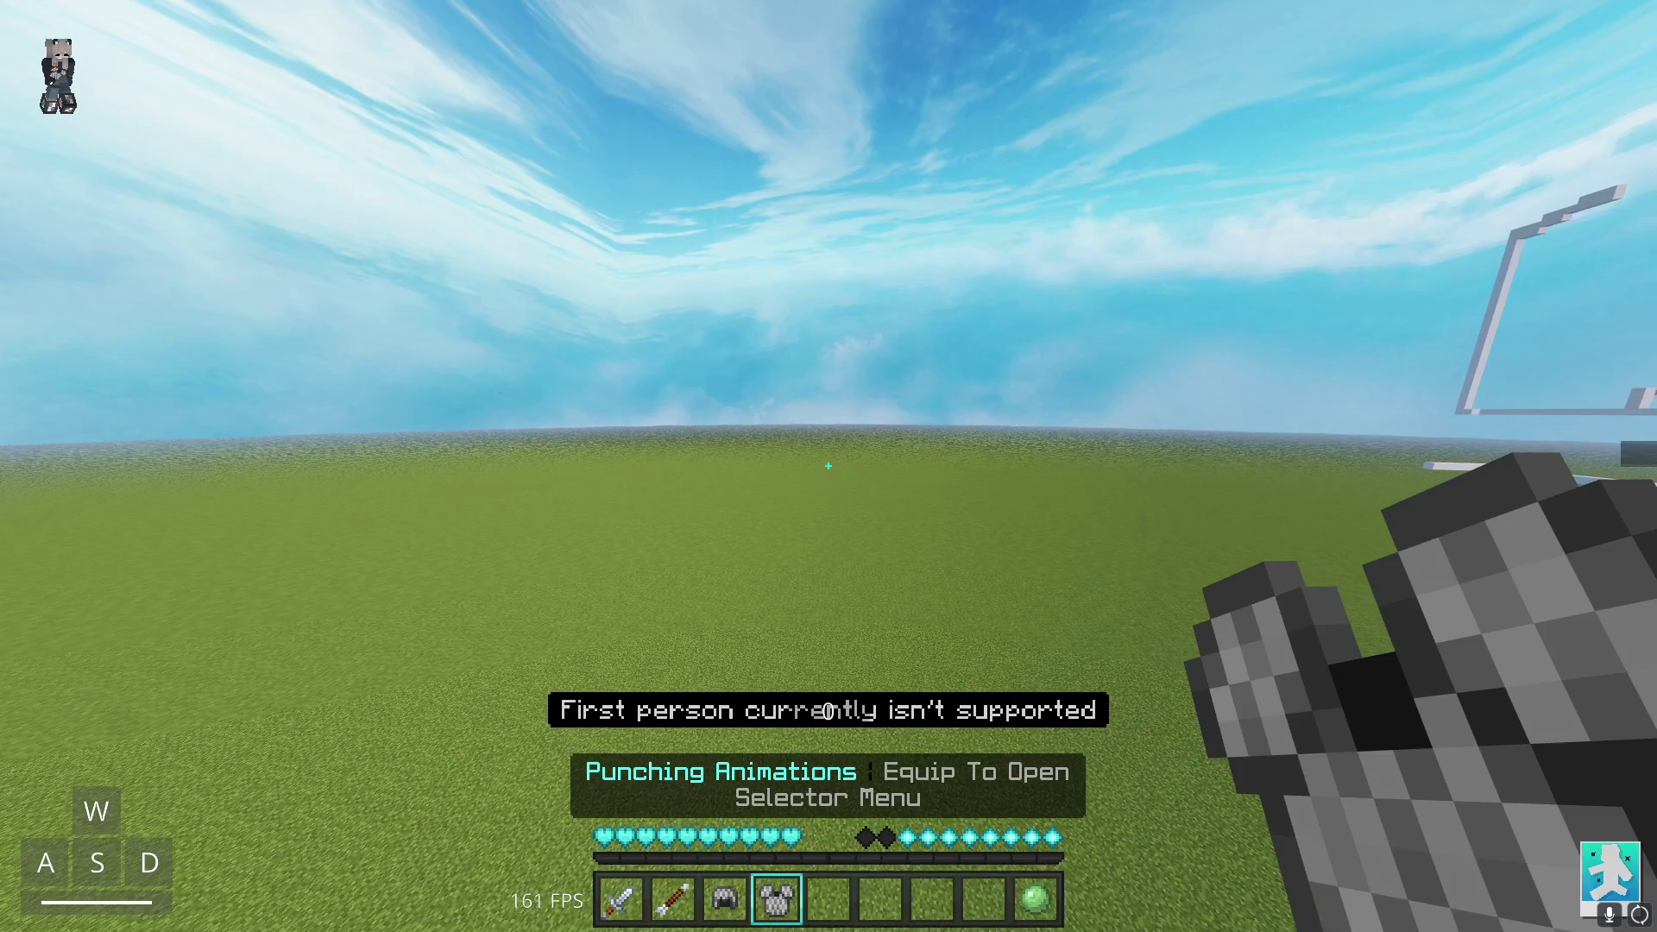
right_click(829, 466)
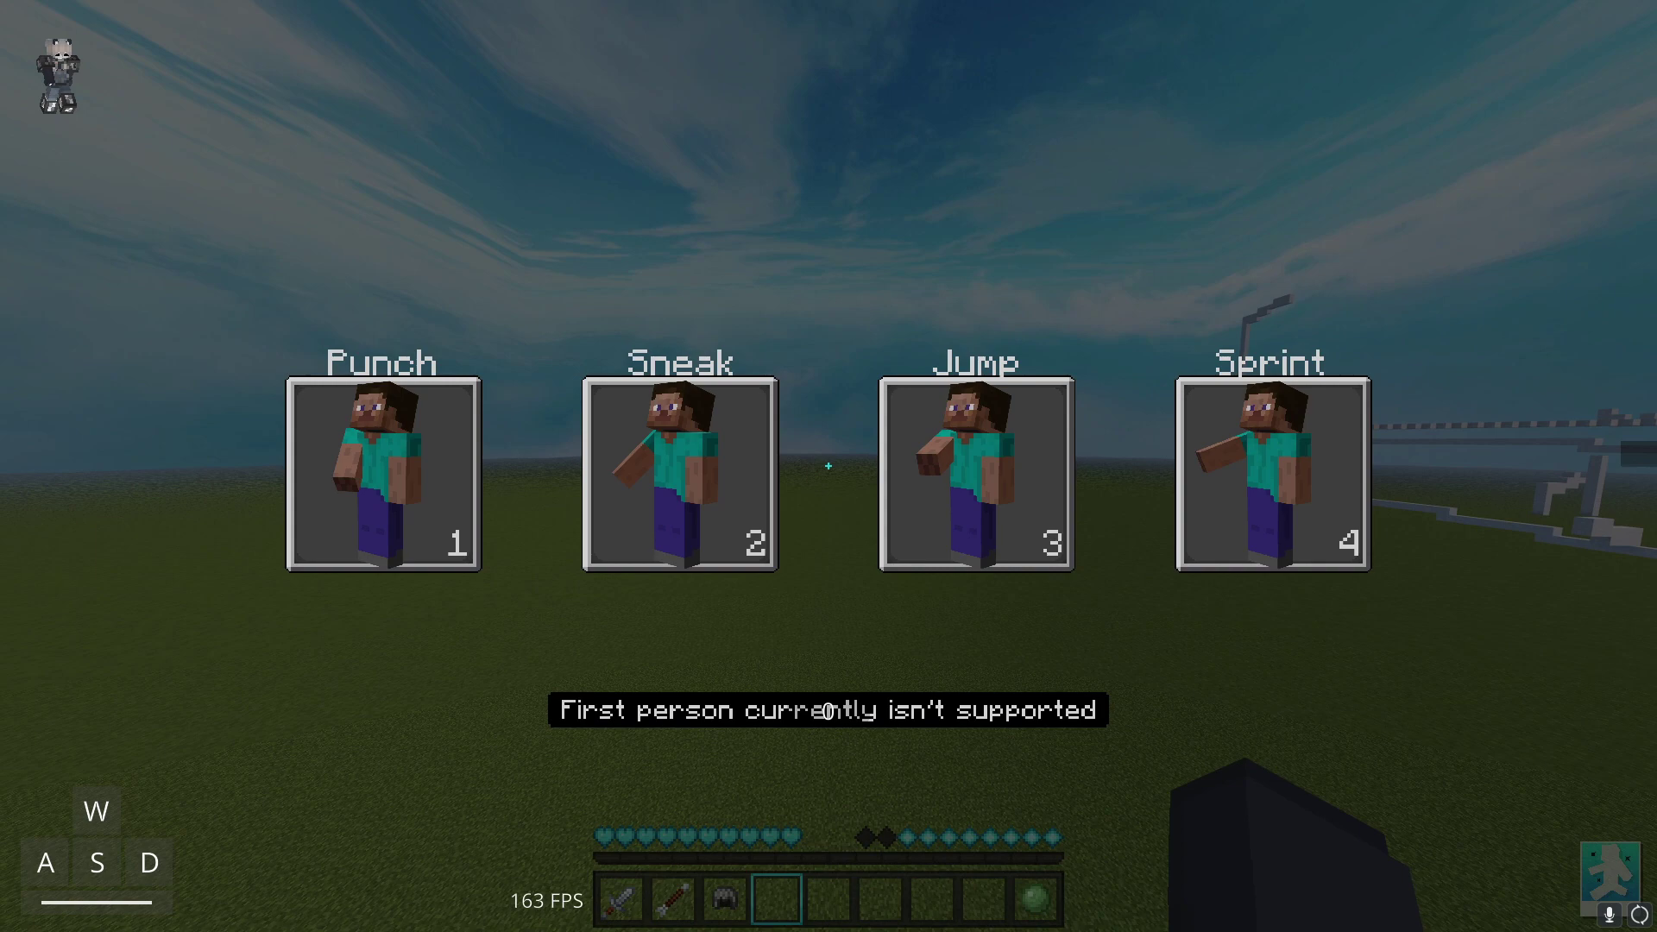
left_click(828, 466)
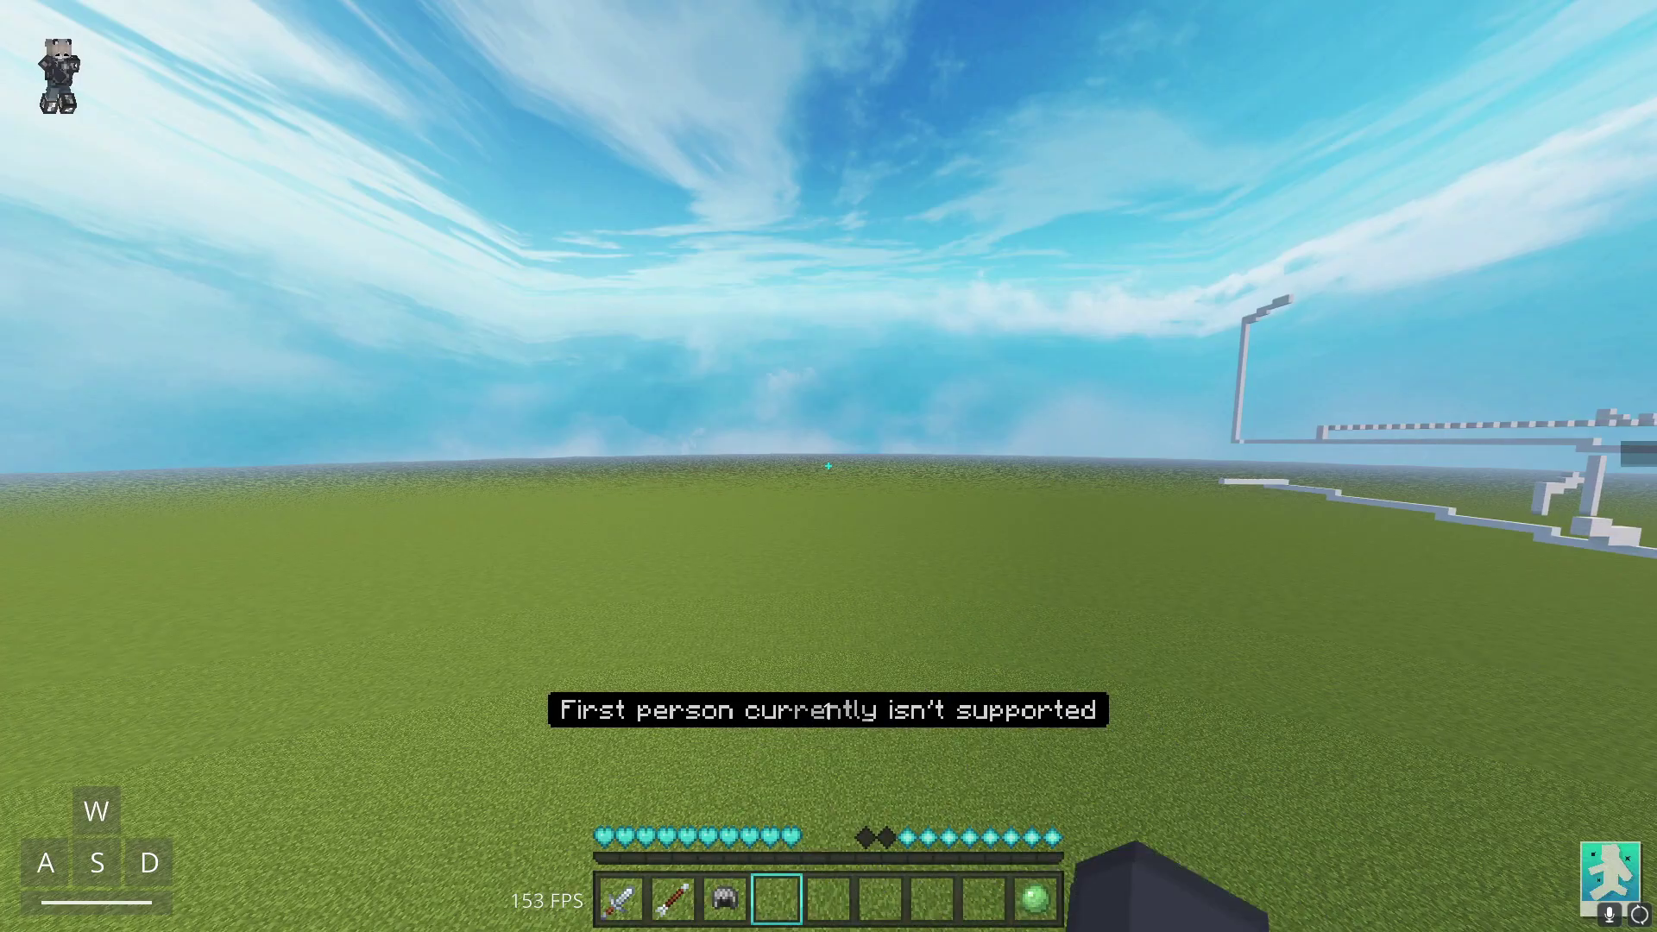
Use the Player Armors item to remove the character's armor, then open the inventory.
key("F5")
key("F5")
key("F5")
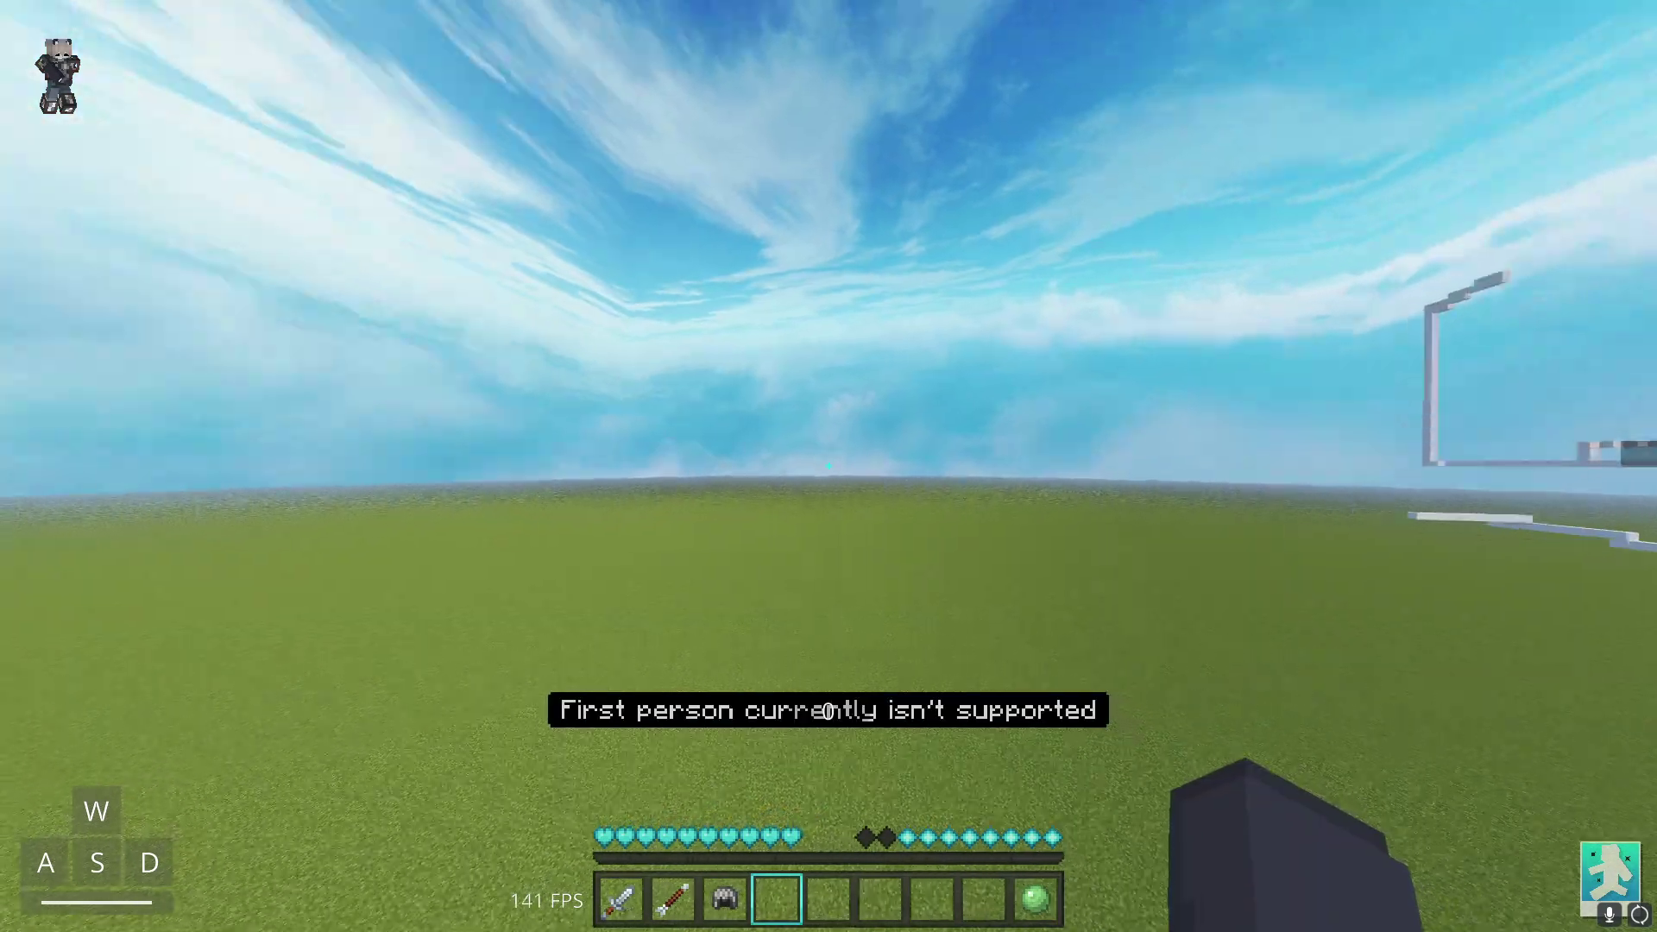
key("3")
key("ctrl+w")
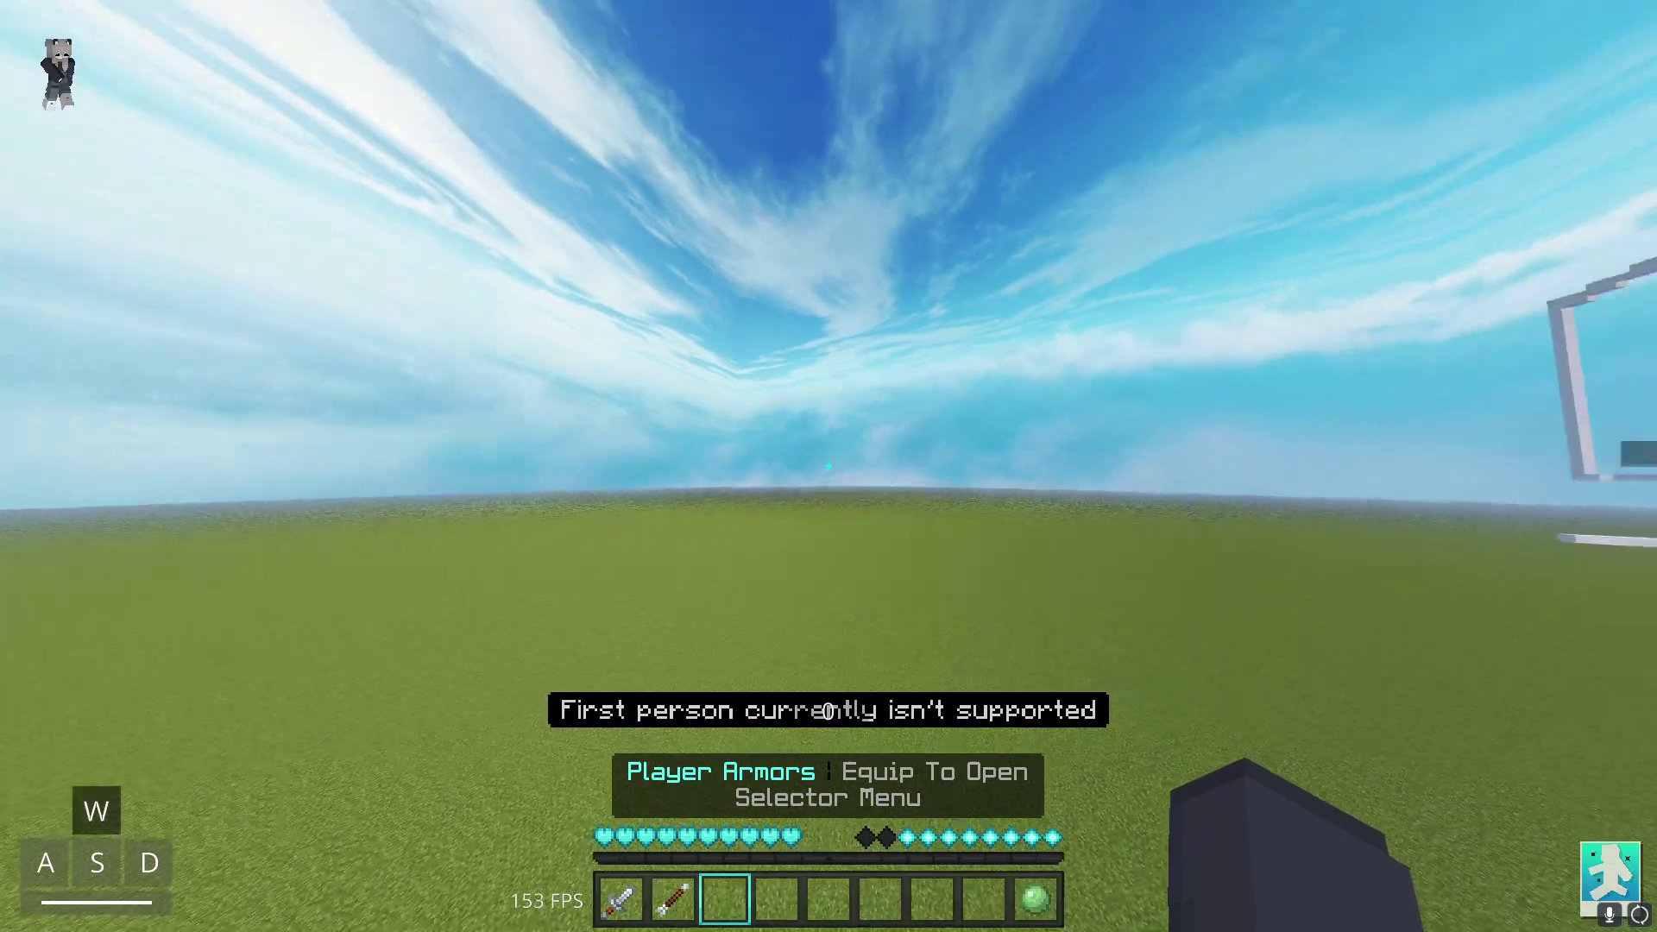
key("F5")
key("F5")
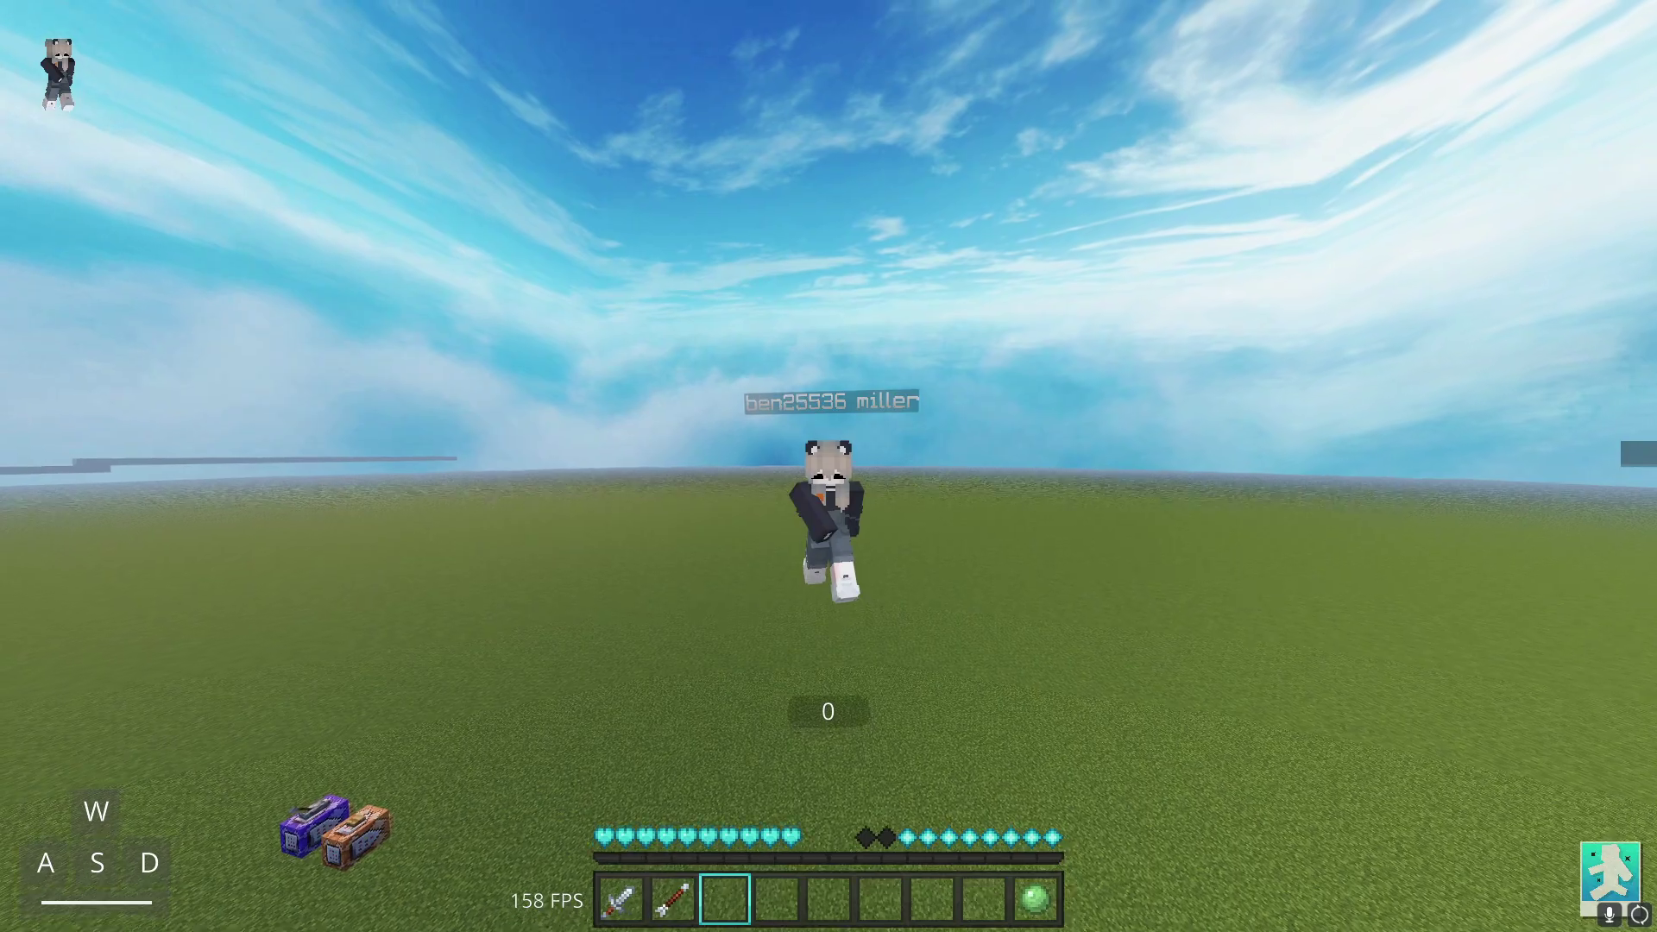
key("e")
key("e")
key("F5")
key("F5")
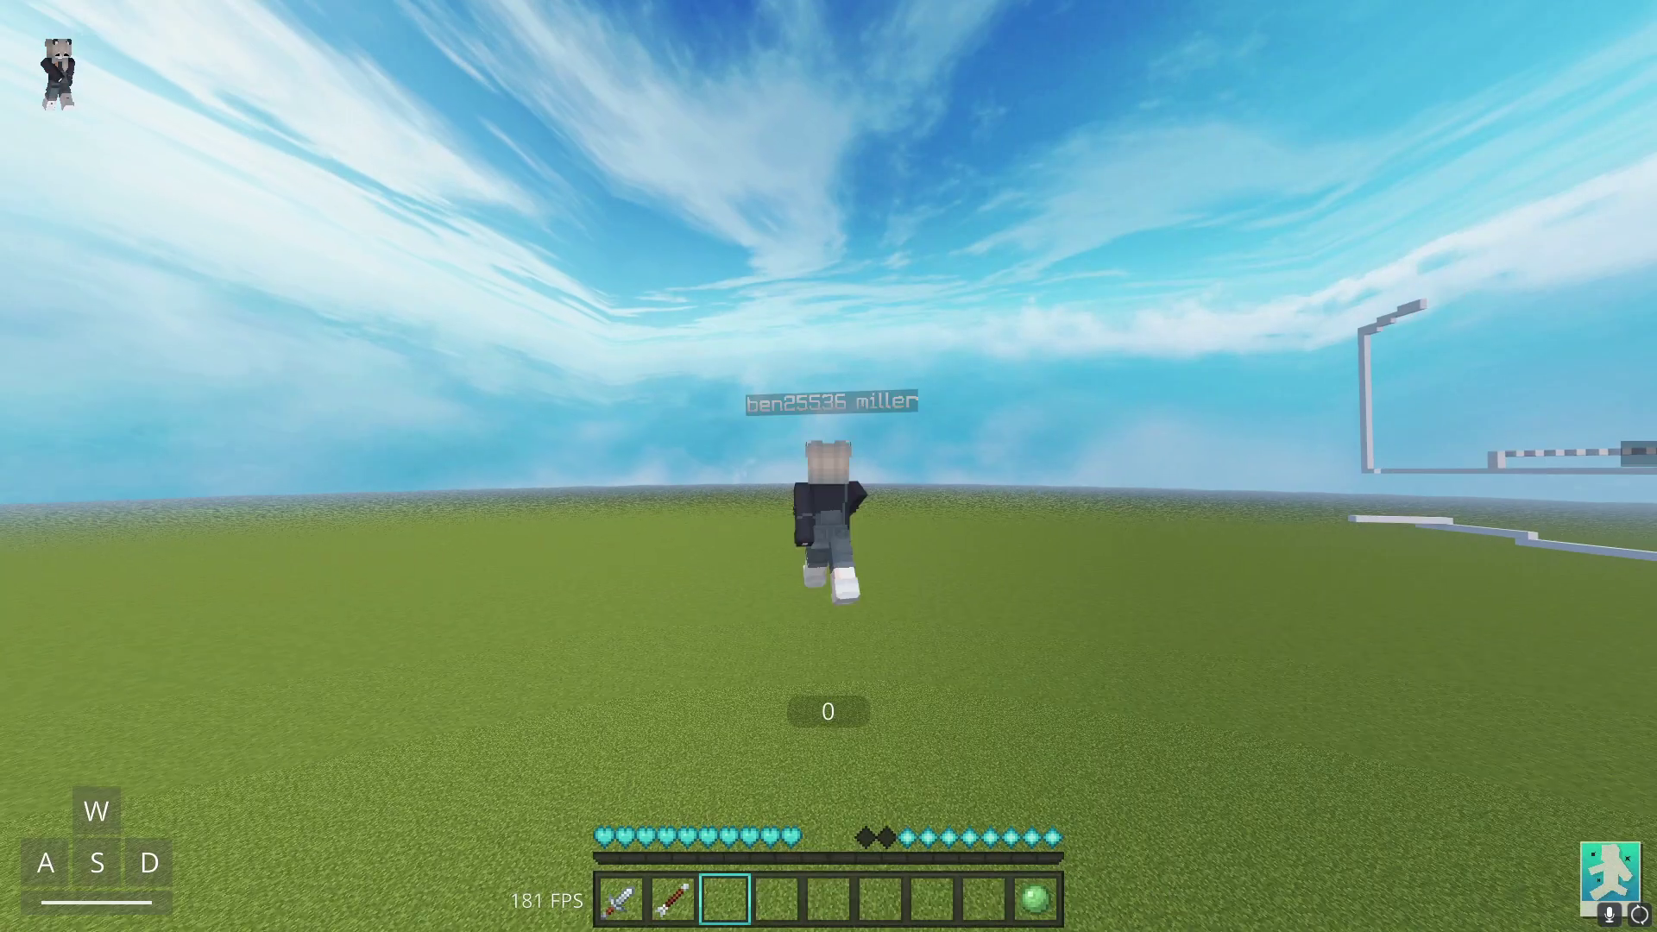
key("F5")
key("e")
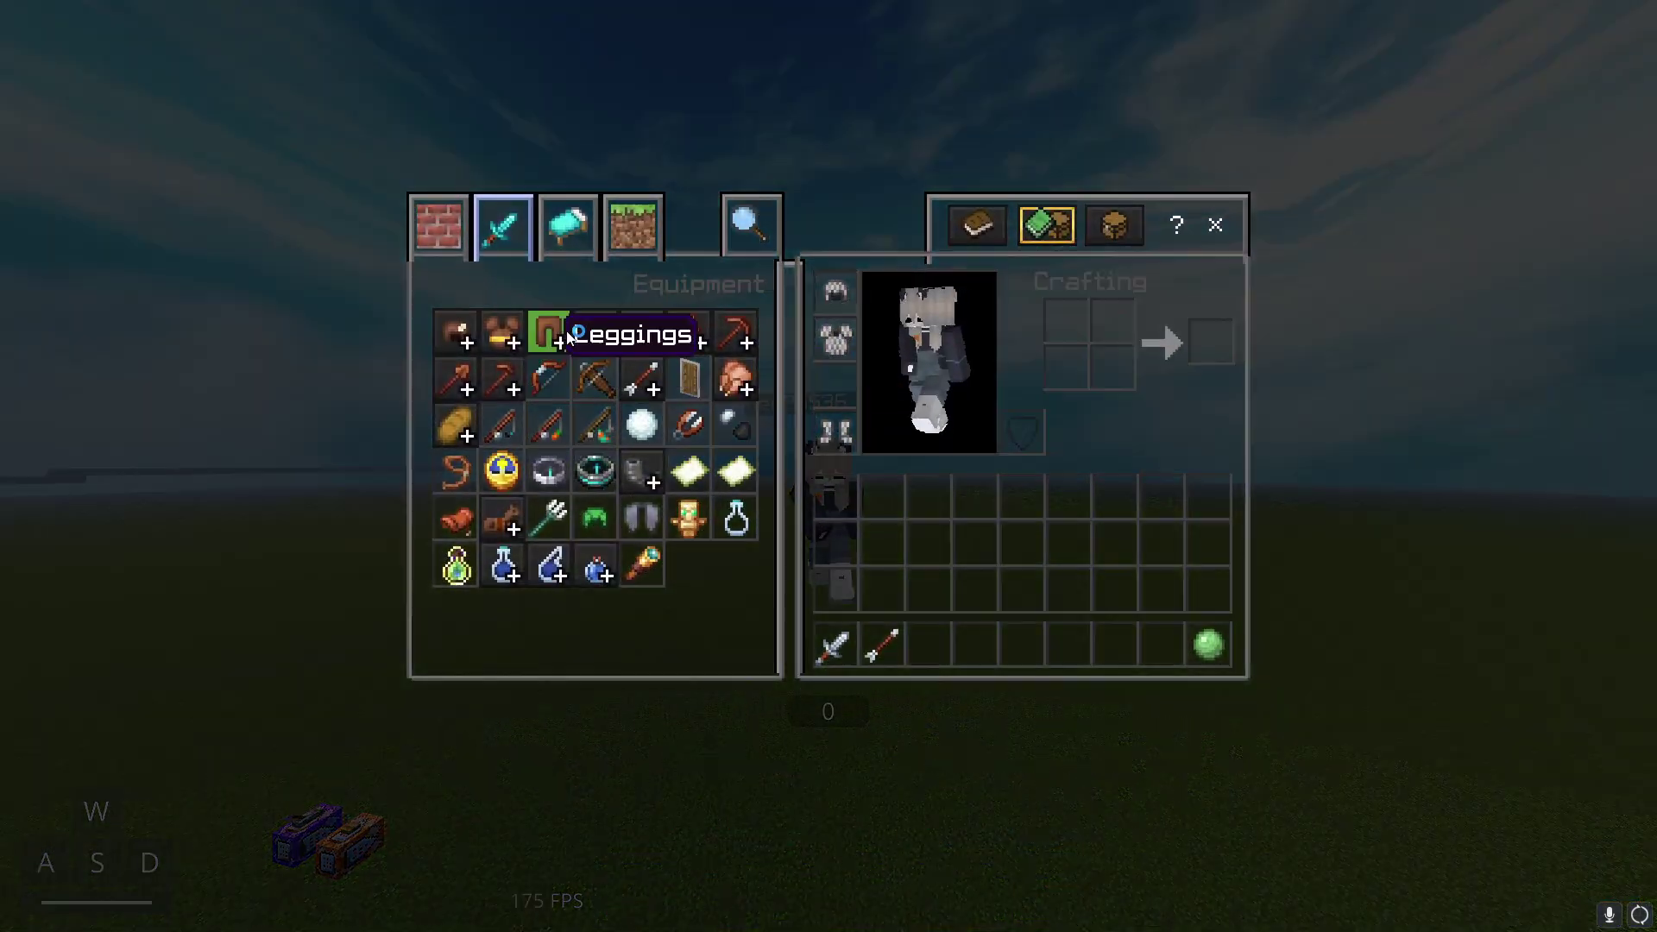
Activate the Greenscreen orb in slot 9 for a green backdrop and hold the iron sword.
left_click(932, 540)
key("e")
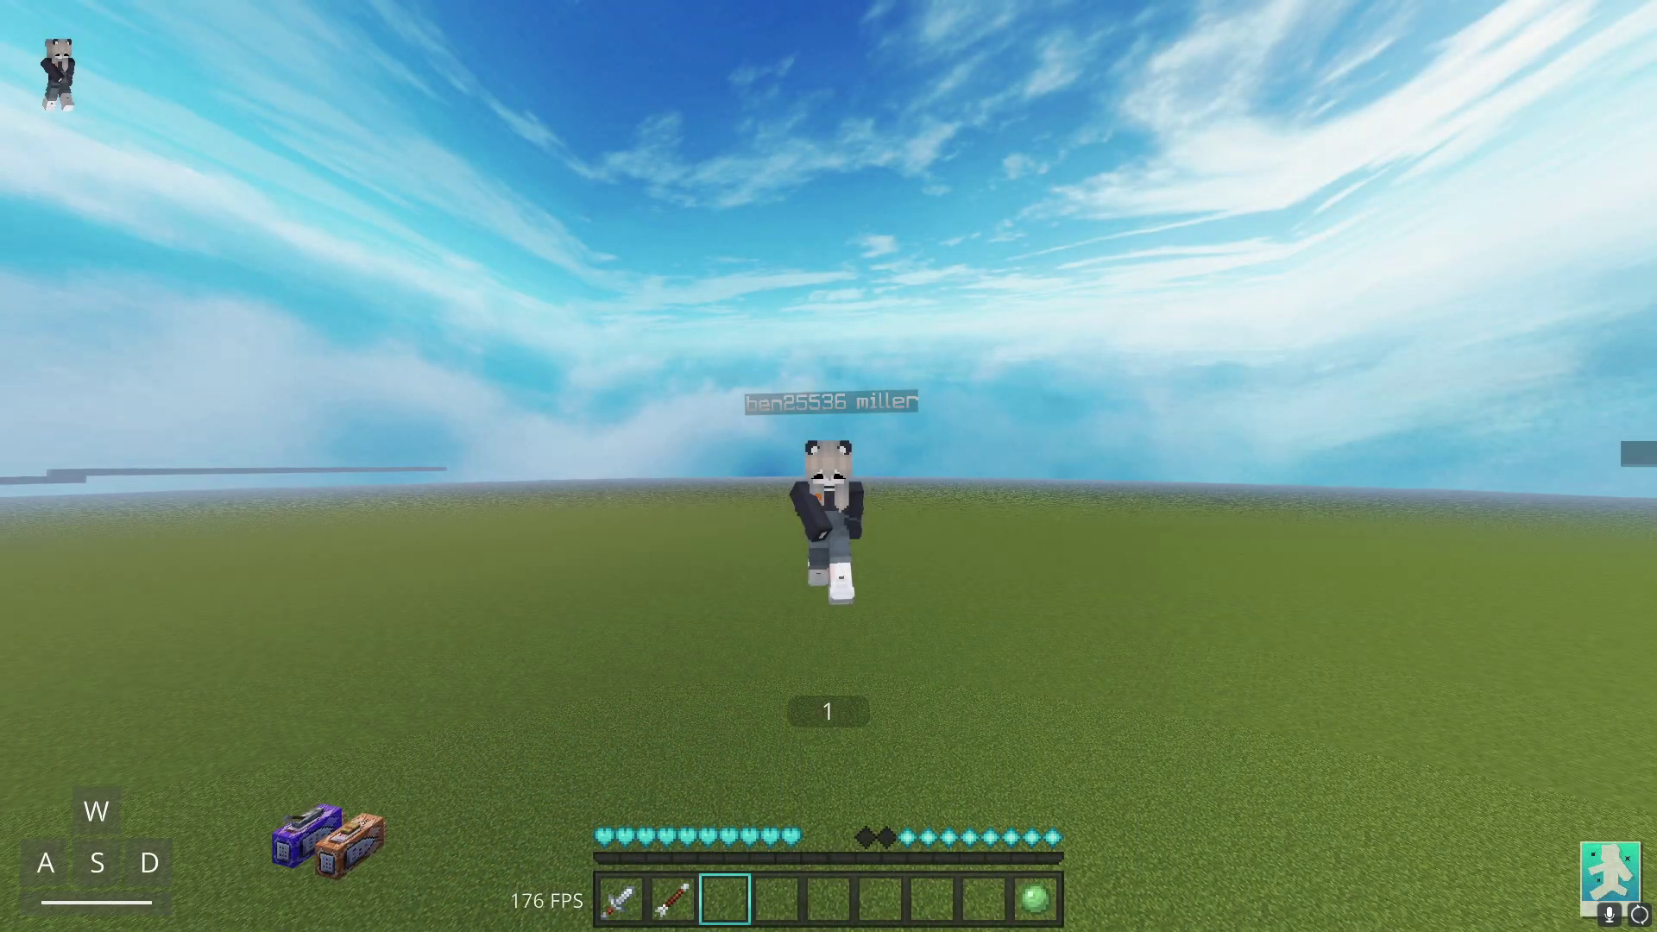
key("1")
key("e")
key("e")
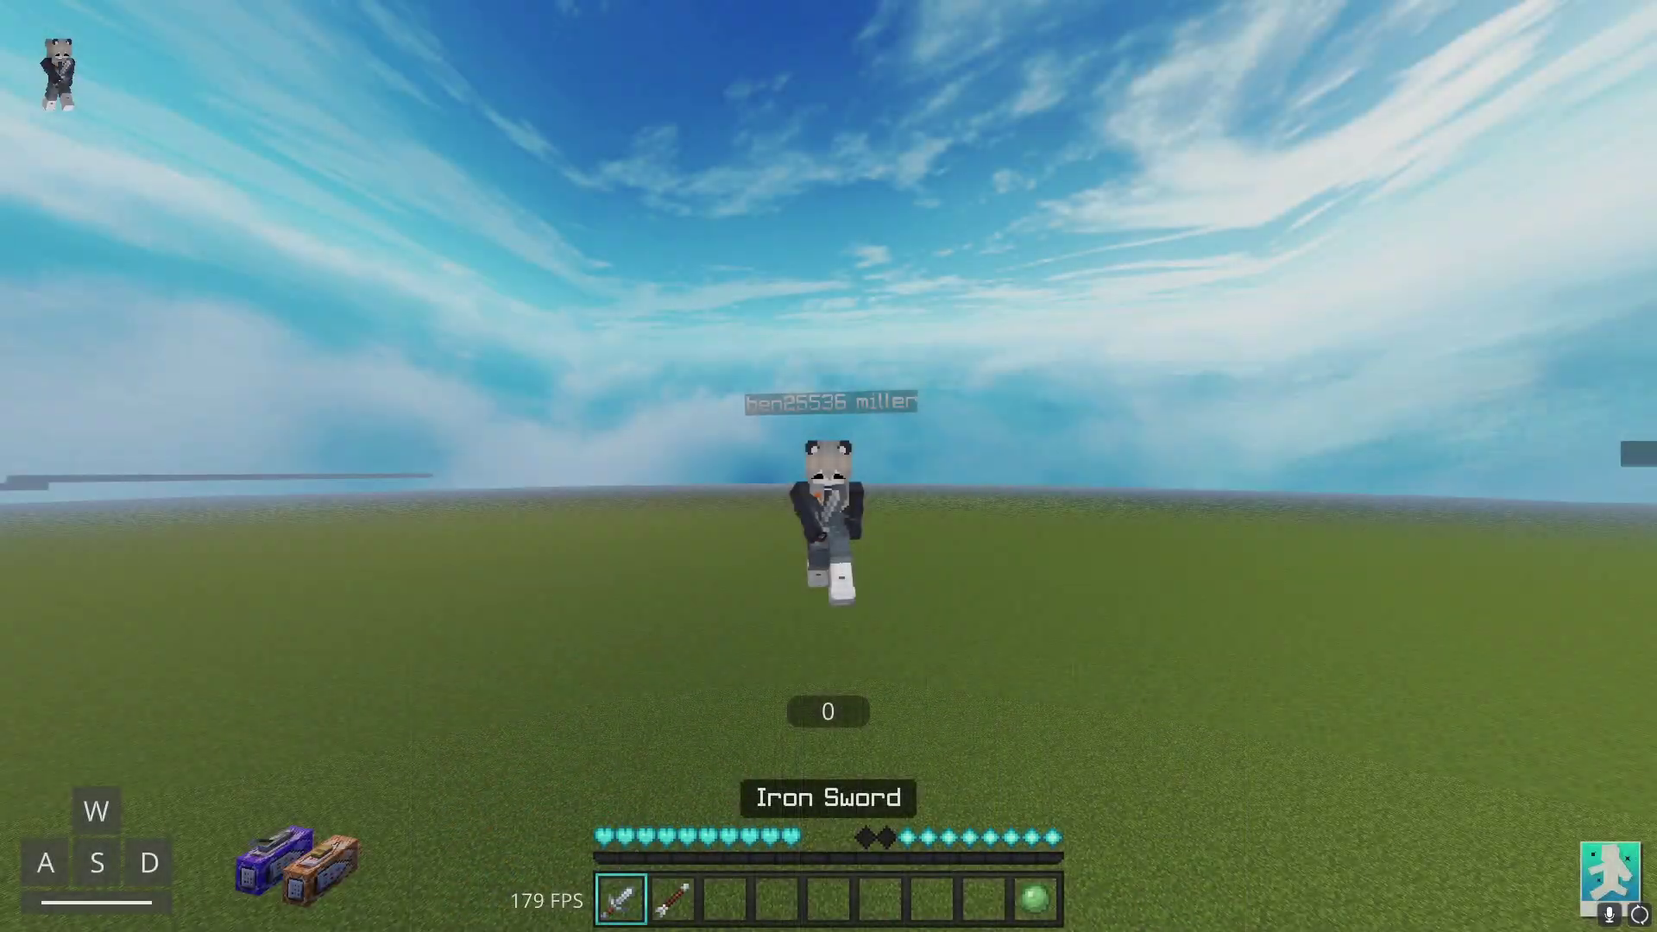
key("9")
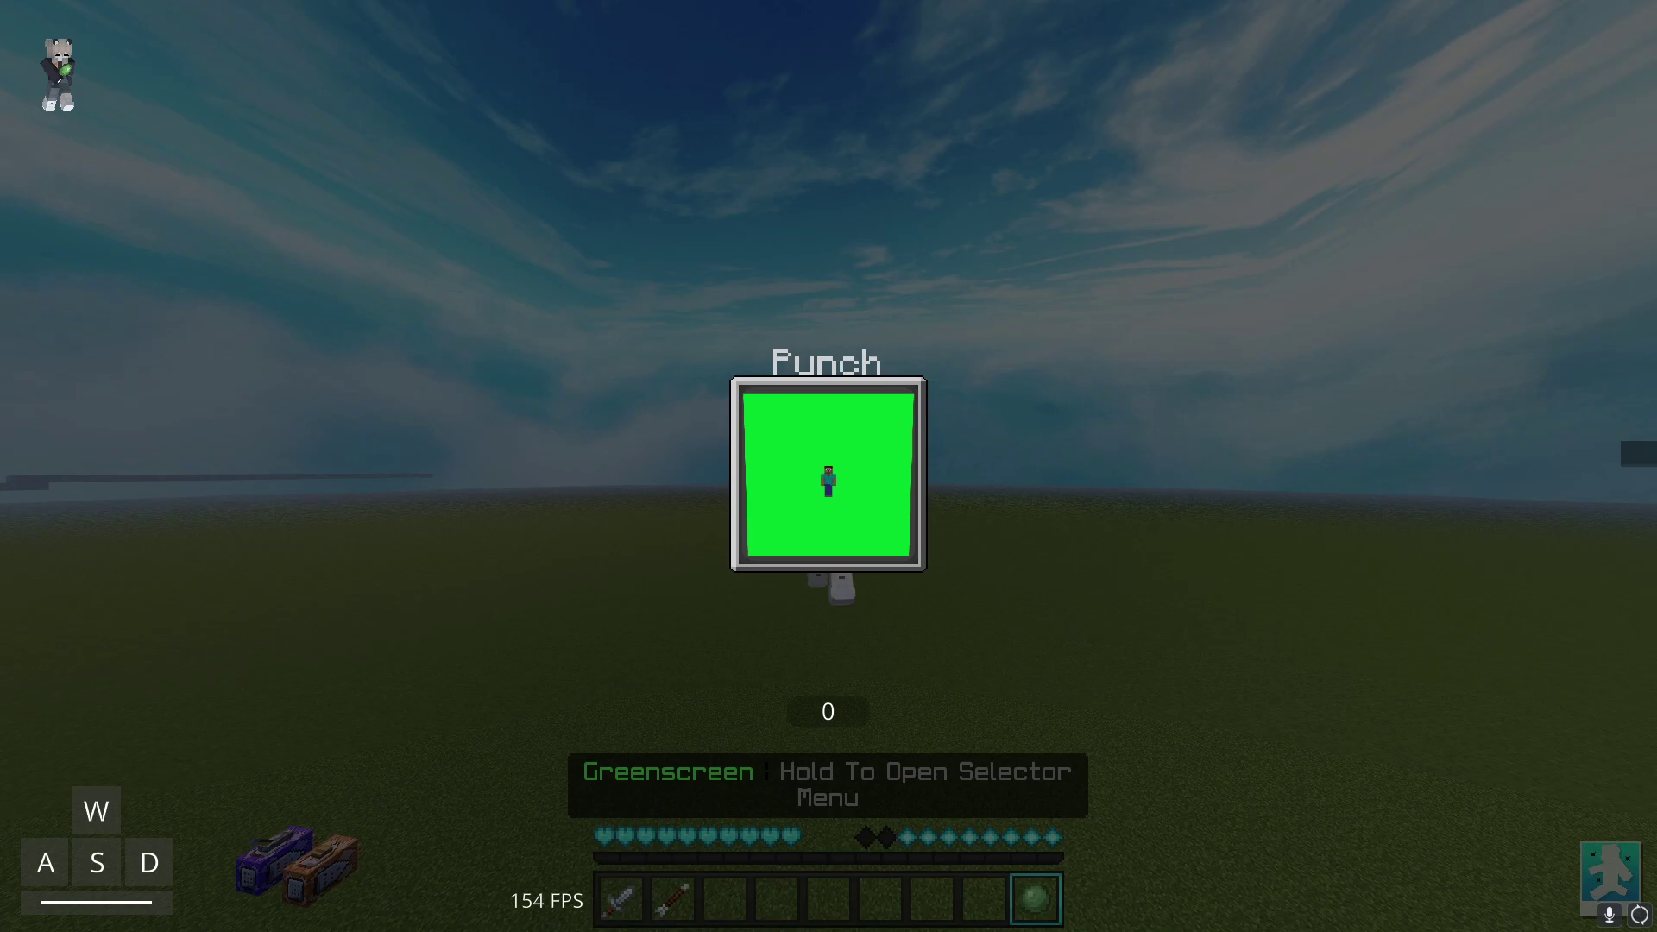
left_click(829, 466)
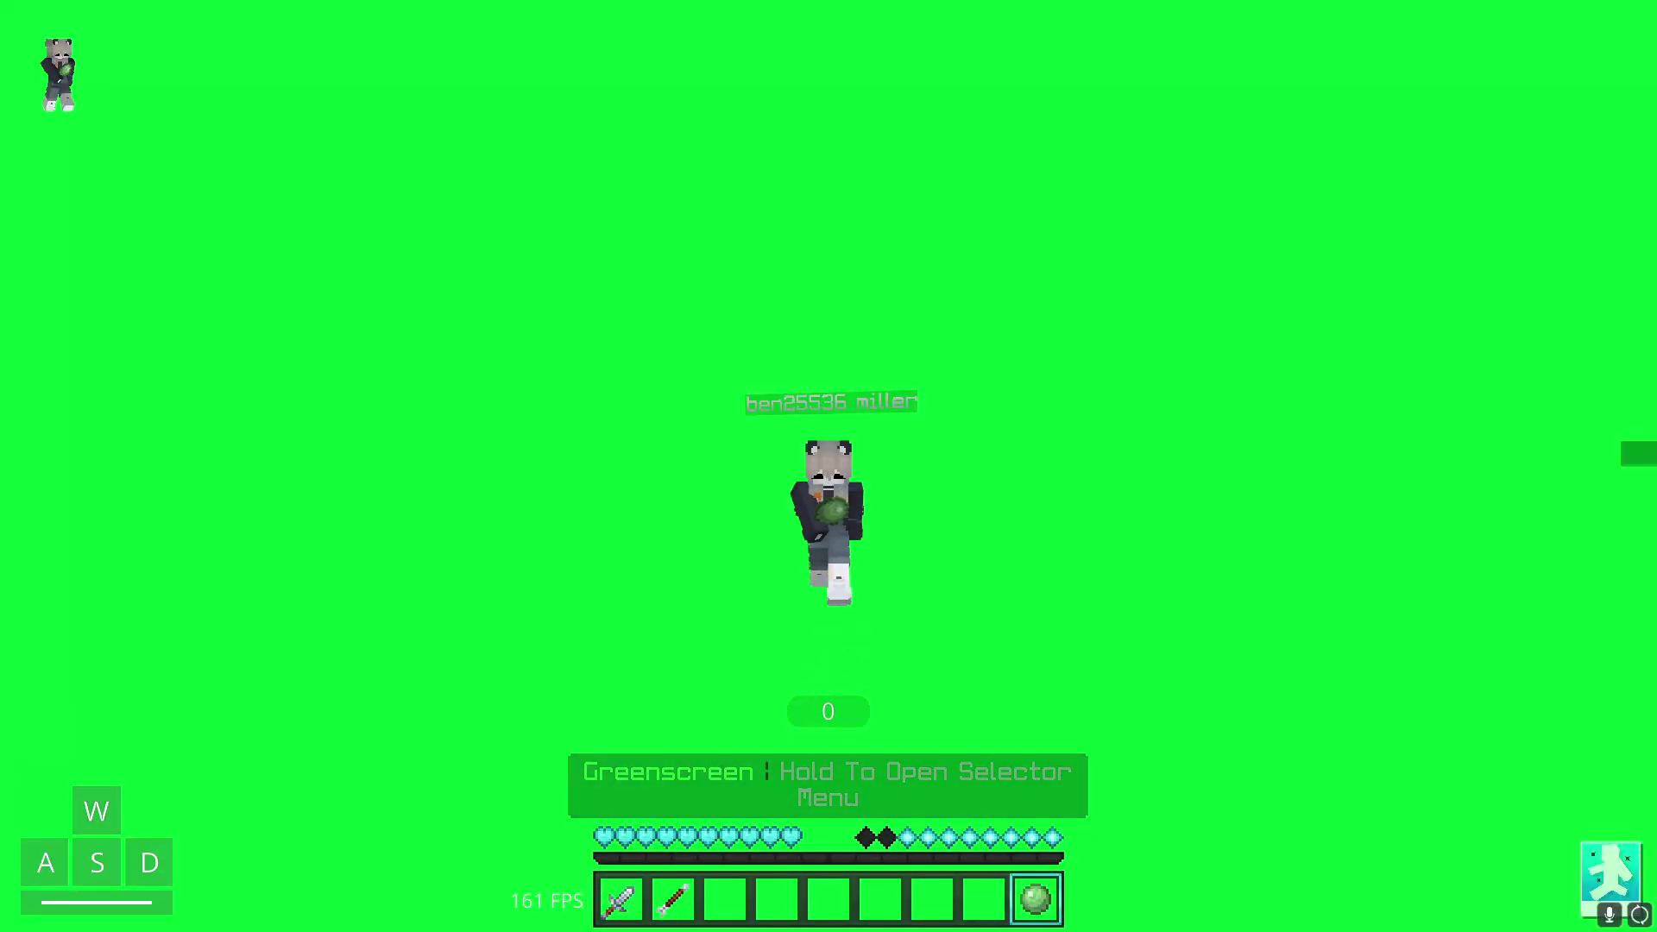
key("w")
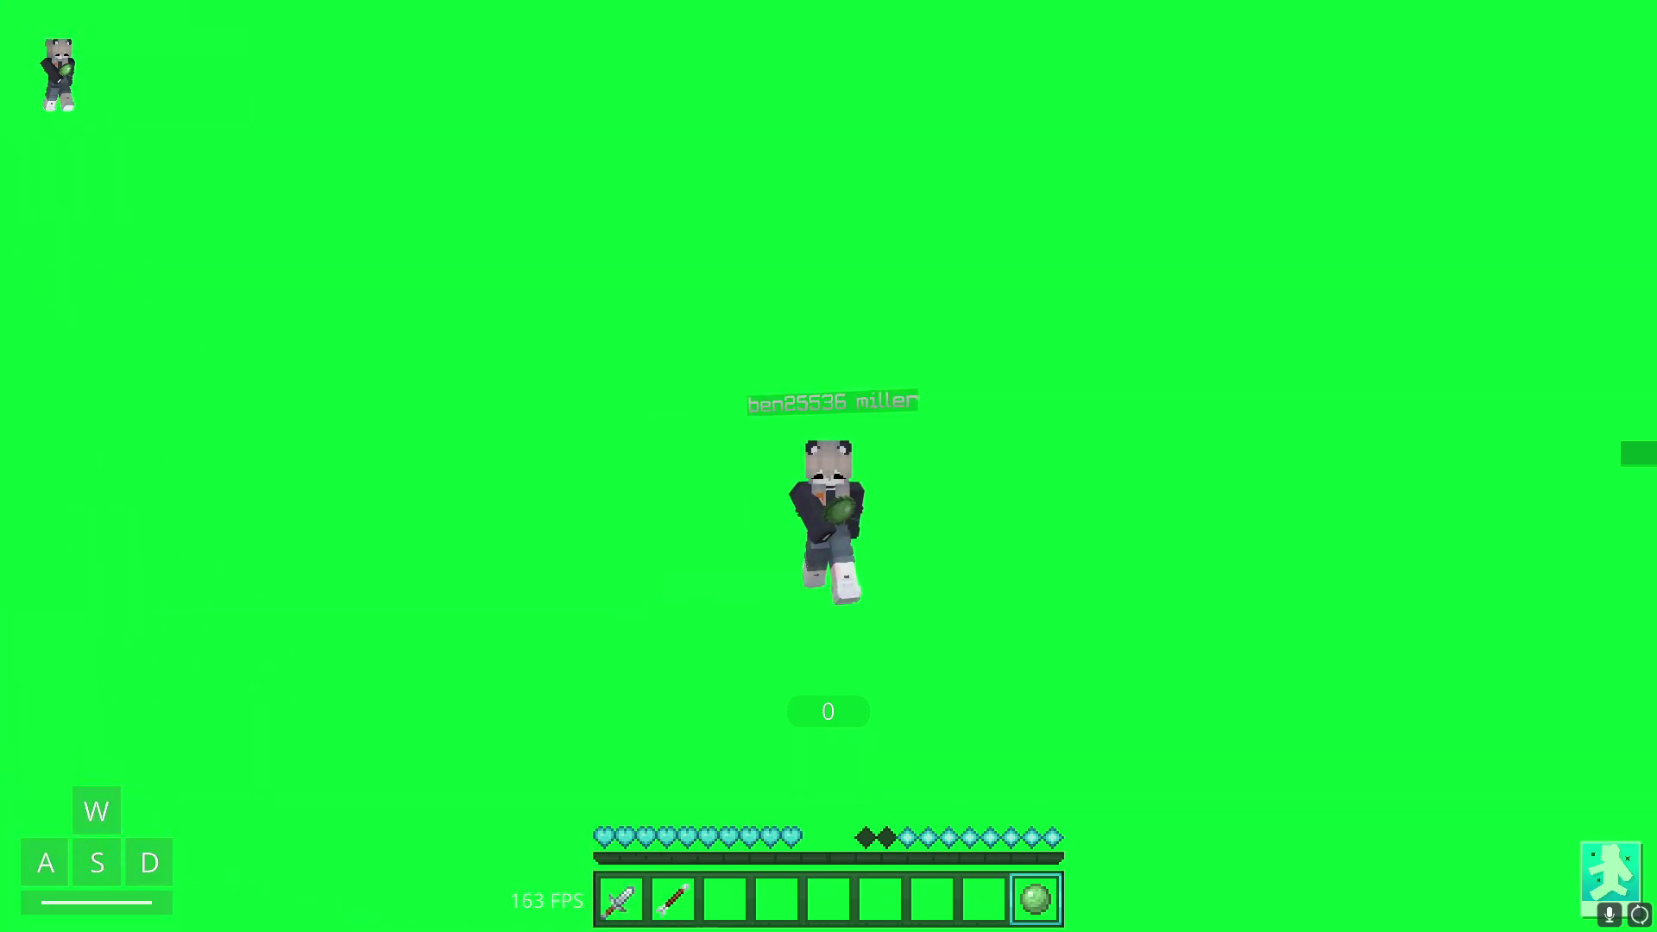
key("1")
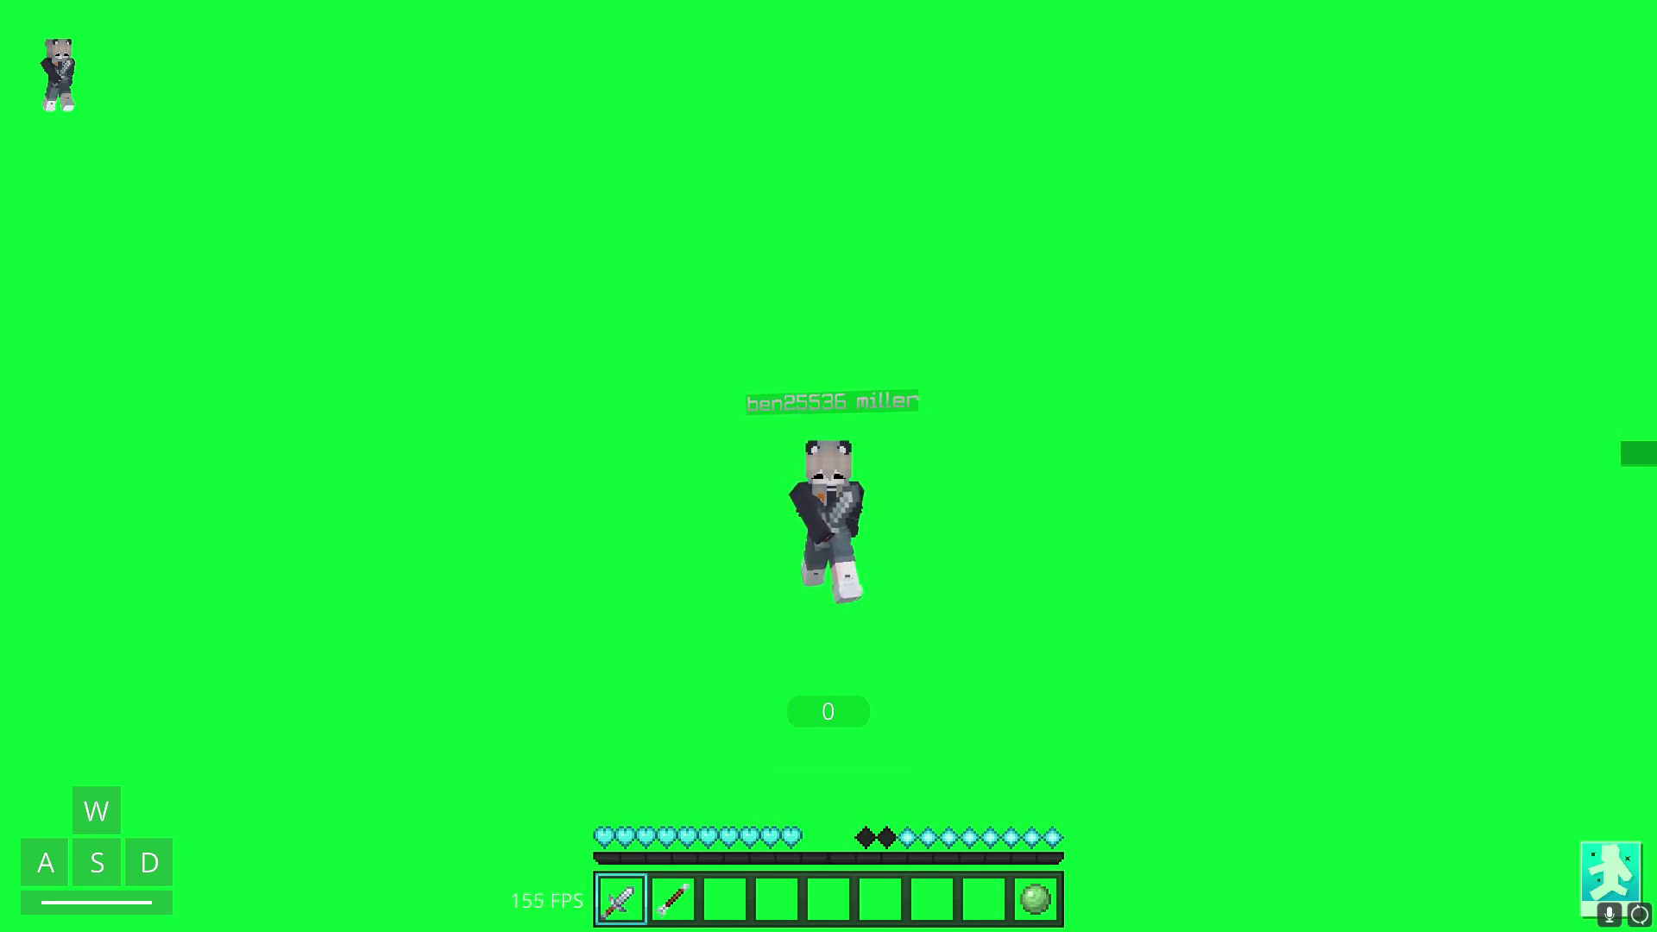
Put the staff in the offhand slot, frame the character close up, and pause.
key("e")
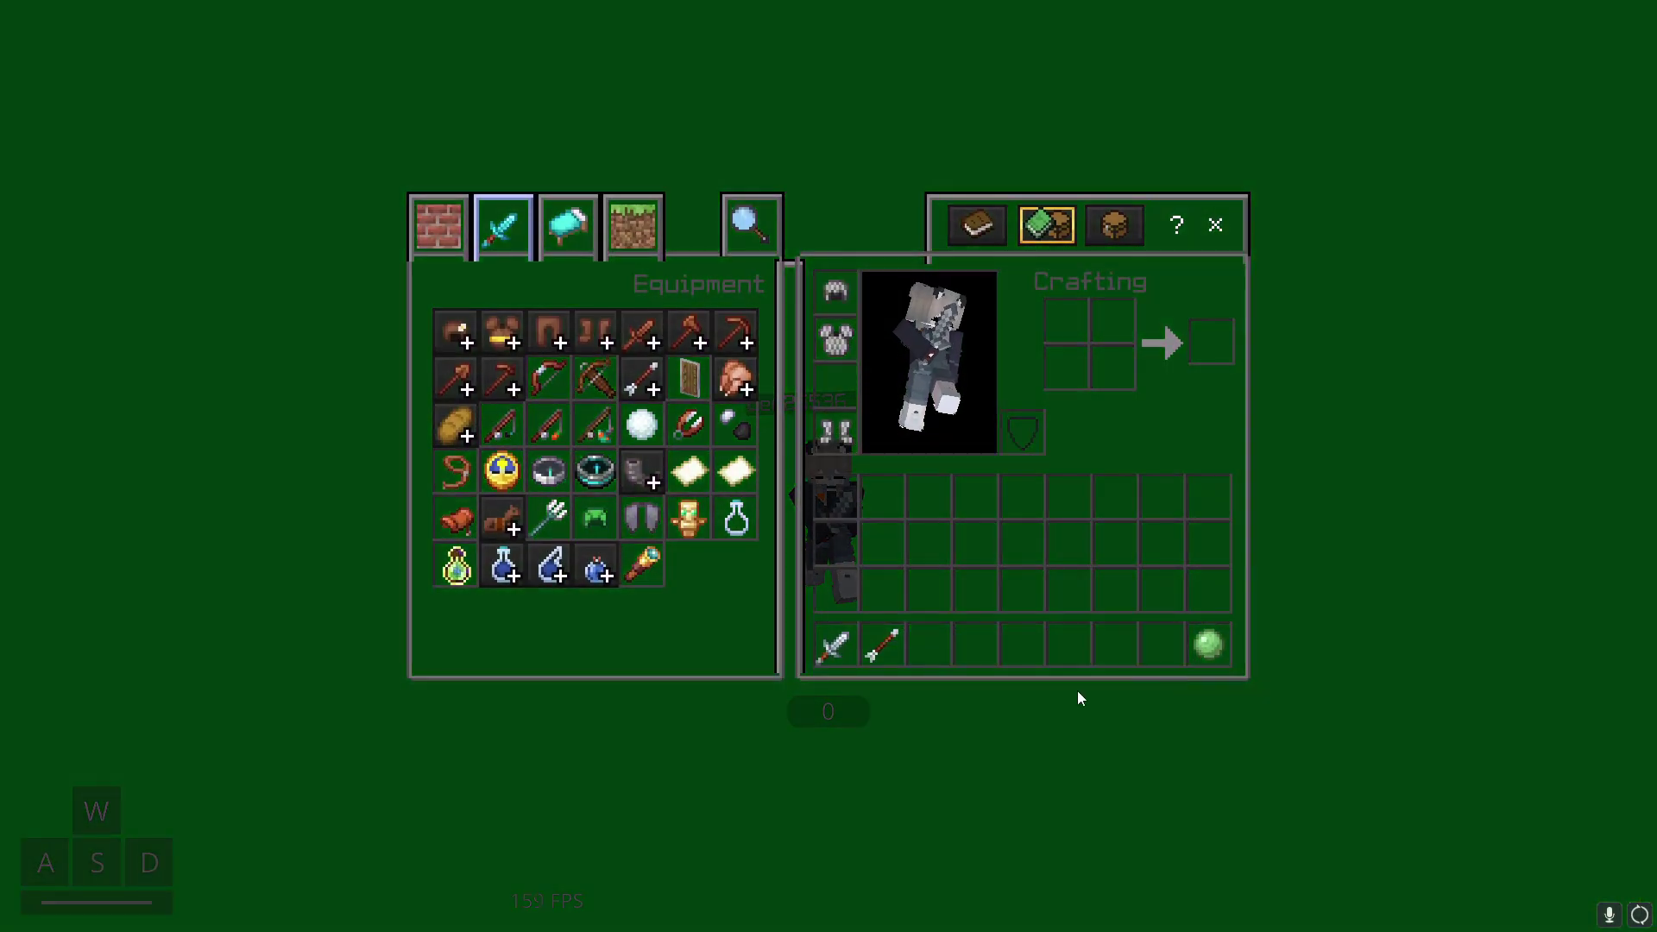
left_click(897, 645)
left_click(1011, 436)
key("e")
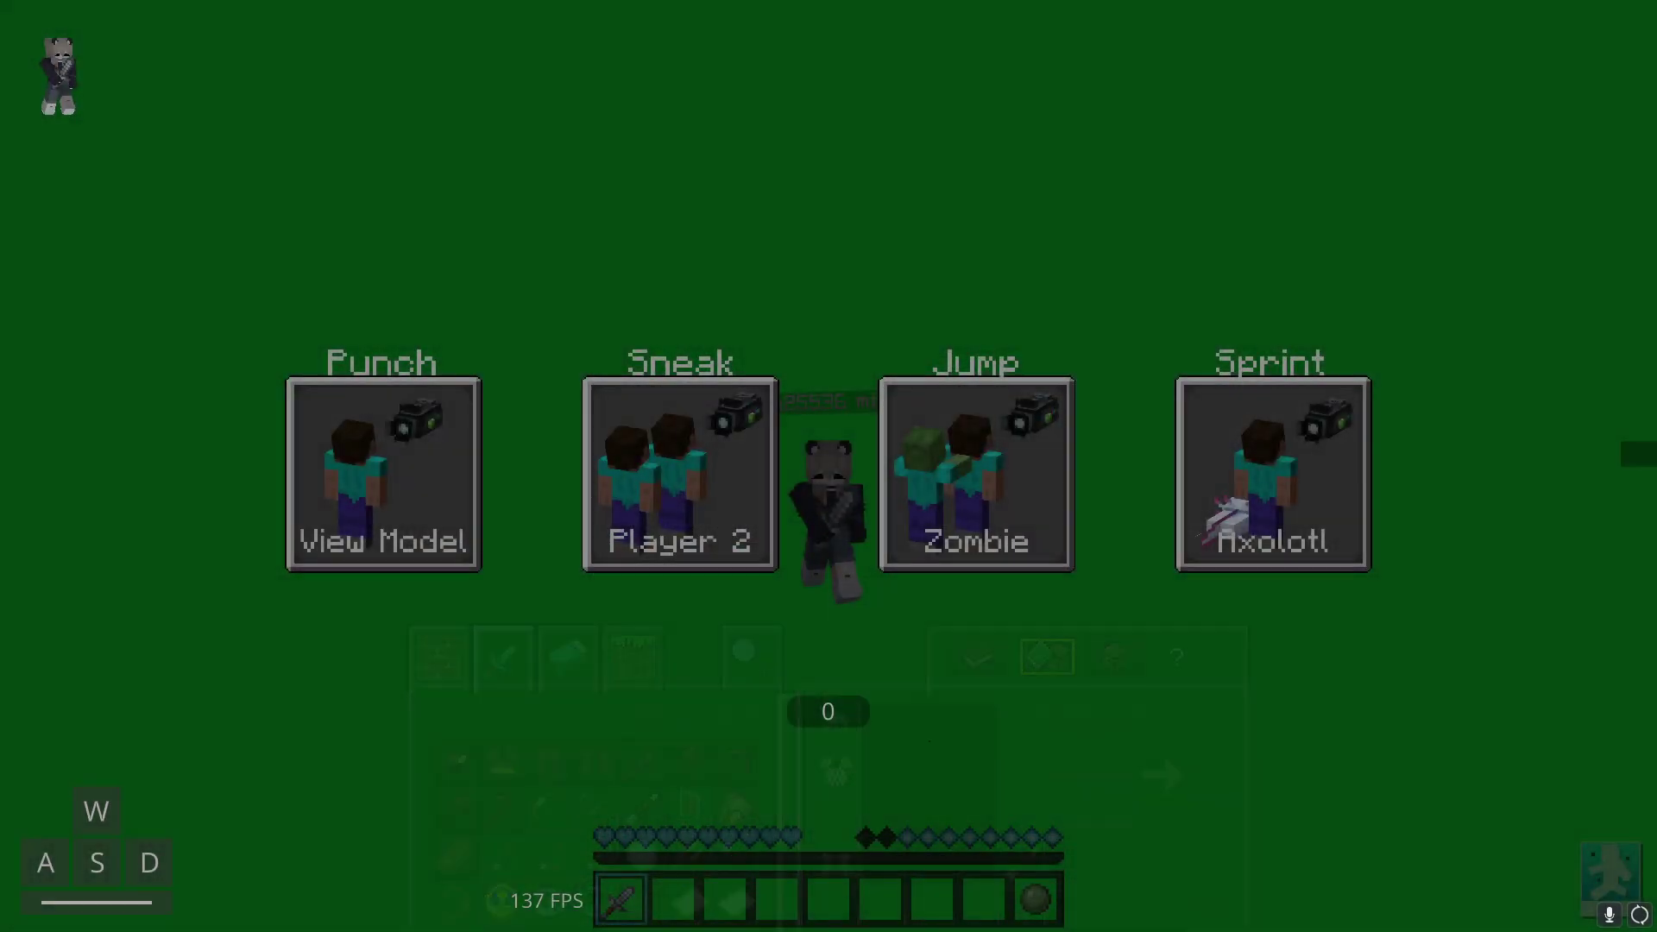
left_click(829, 466)
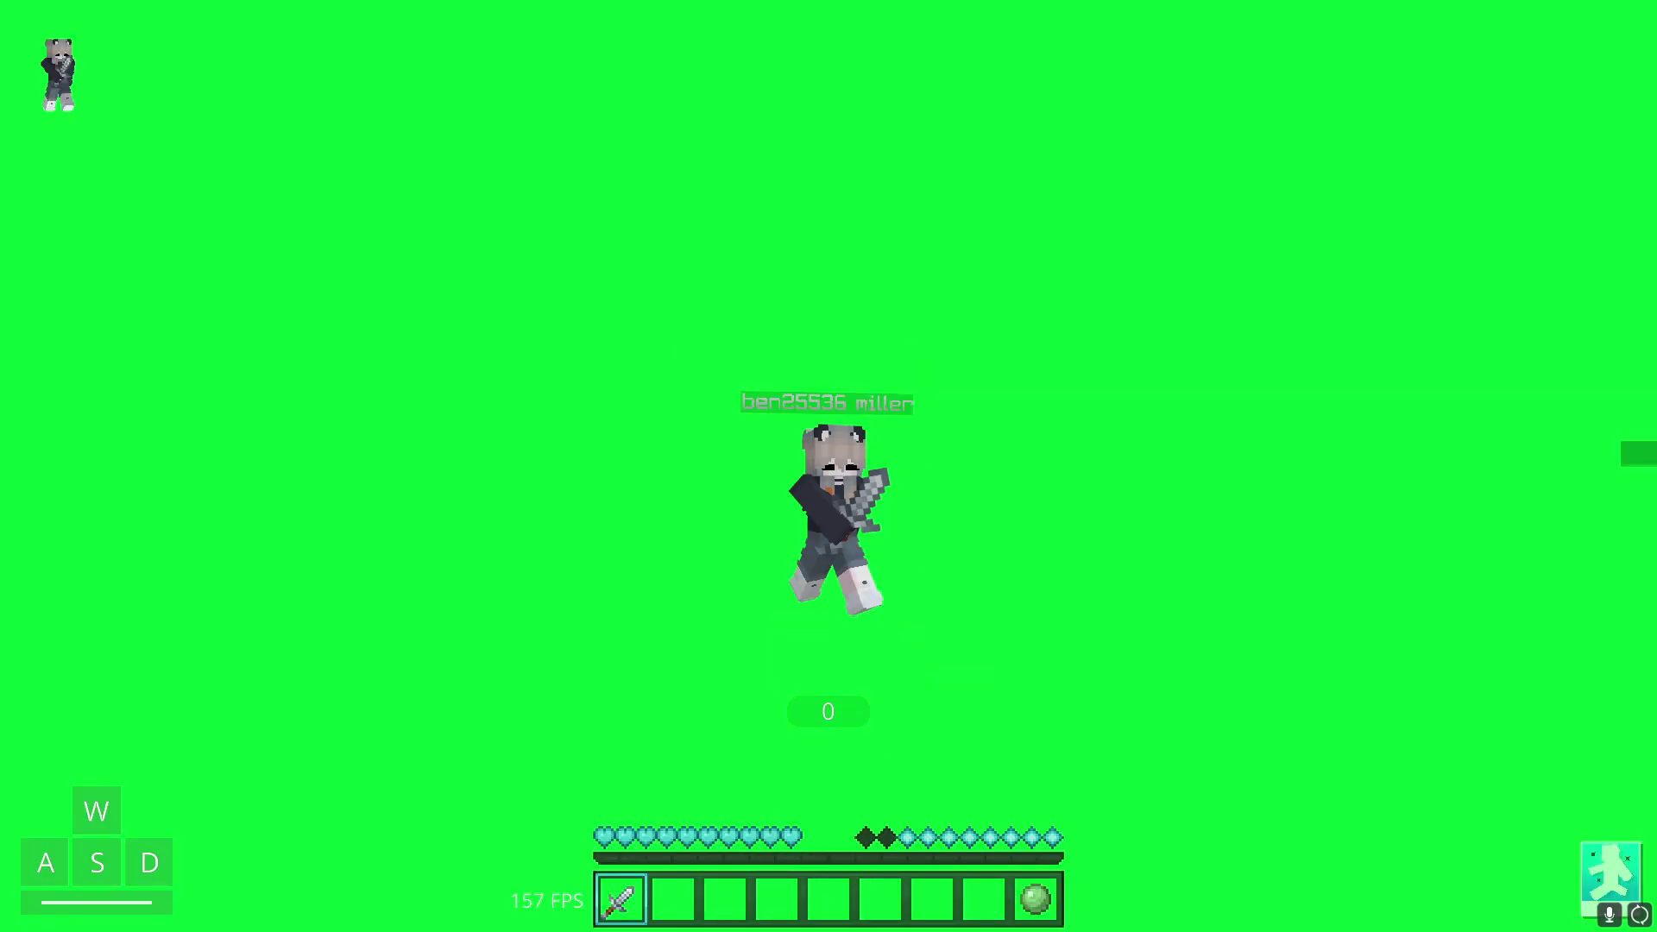
key("Escape")
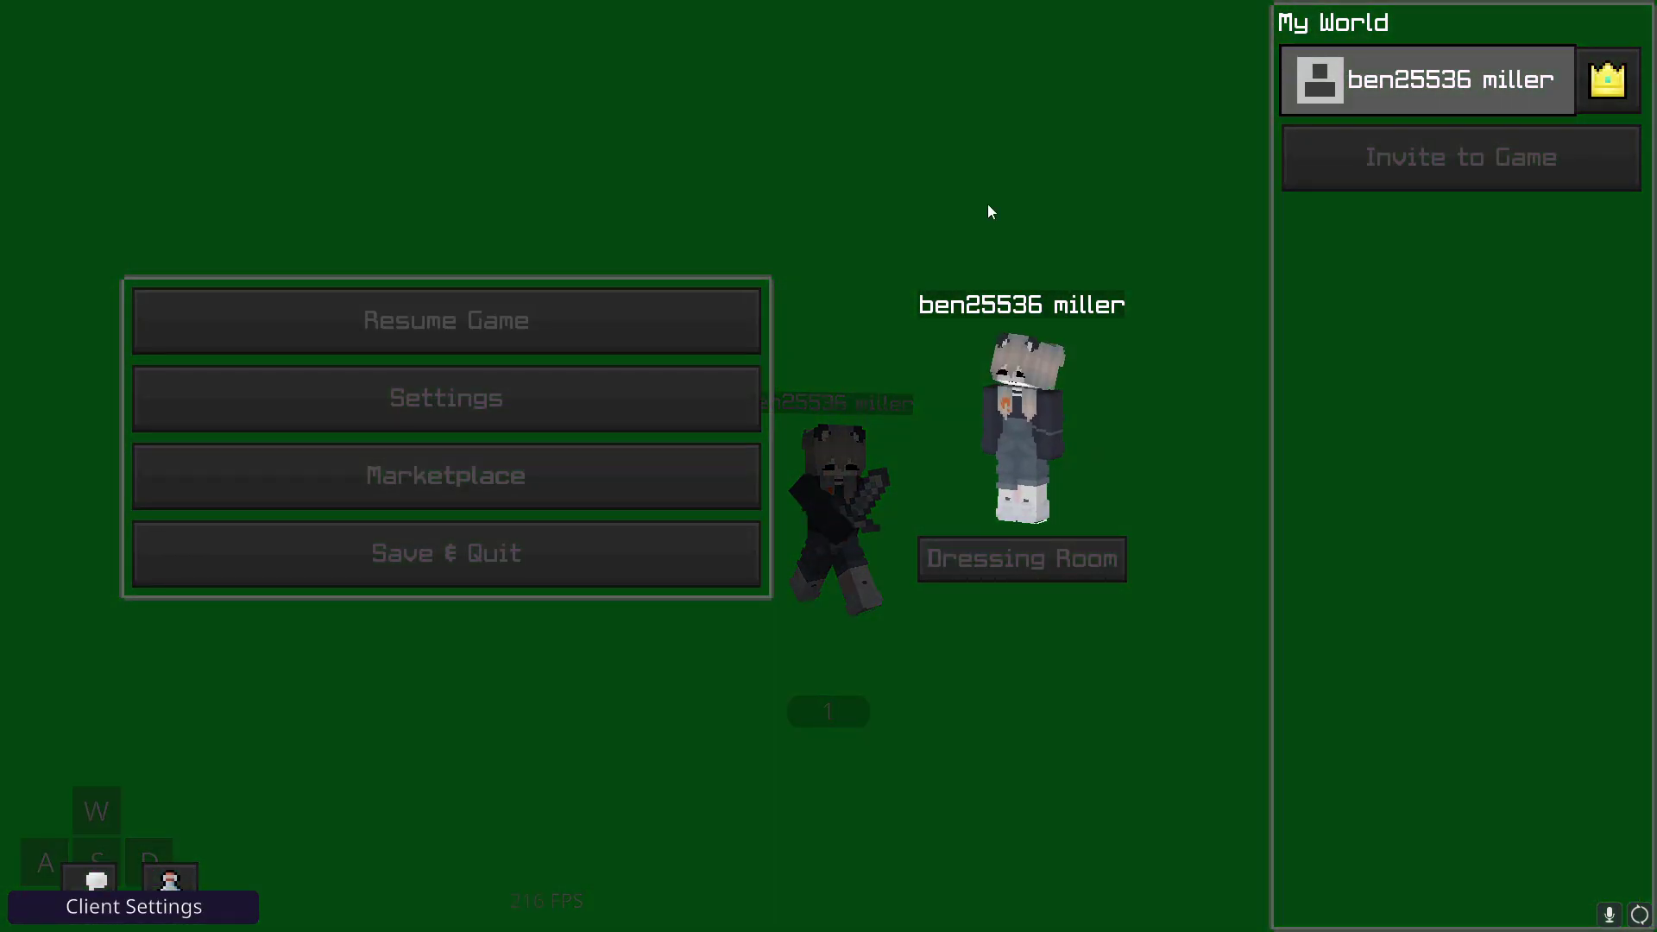
Resume the game, then close the Minecraft window to exit.
key("Escape")
key("e")
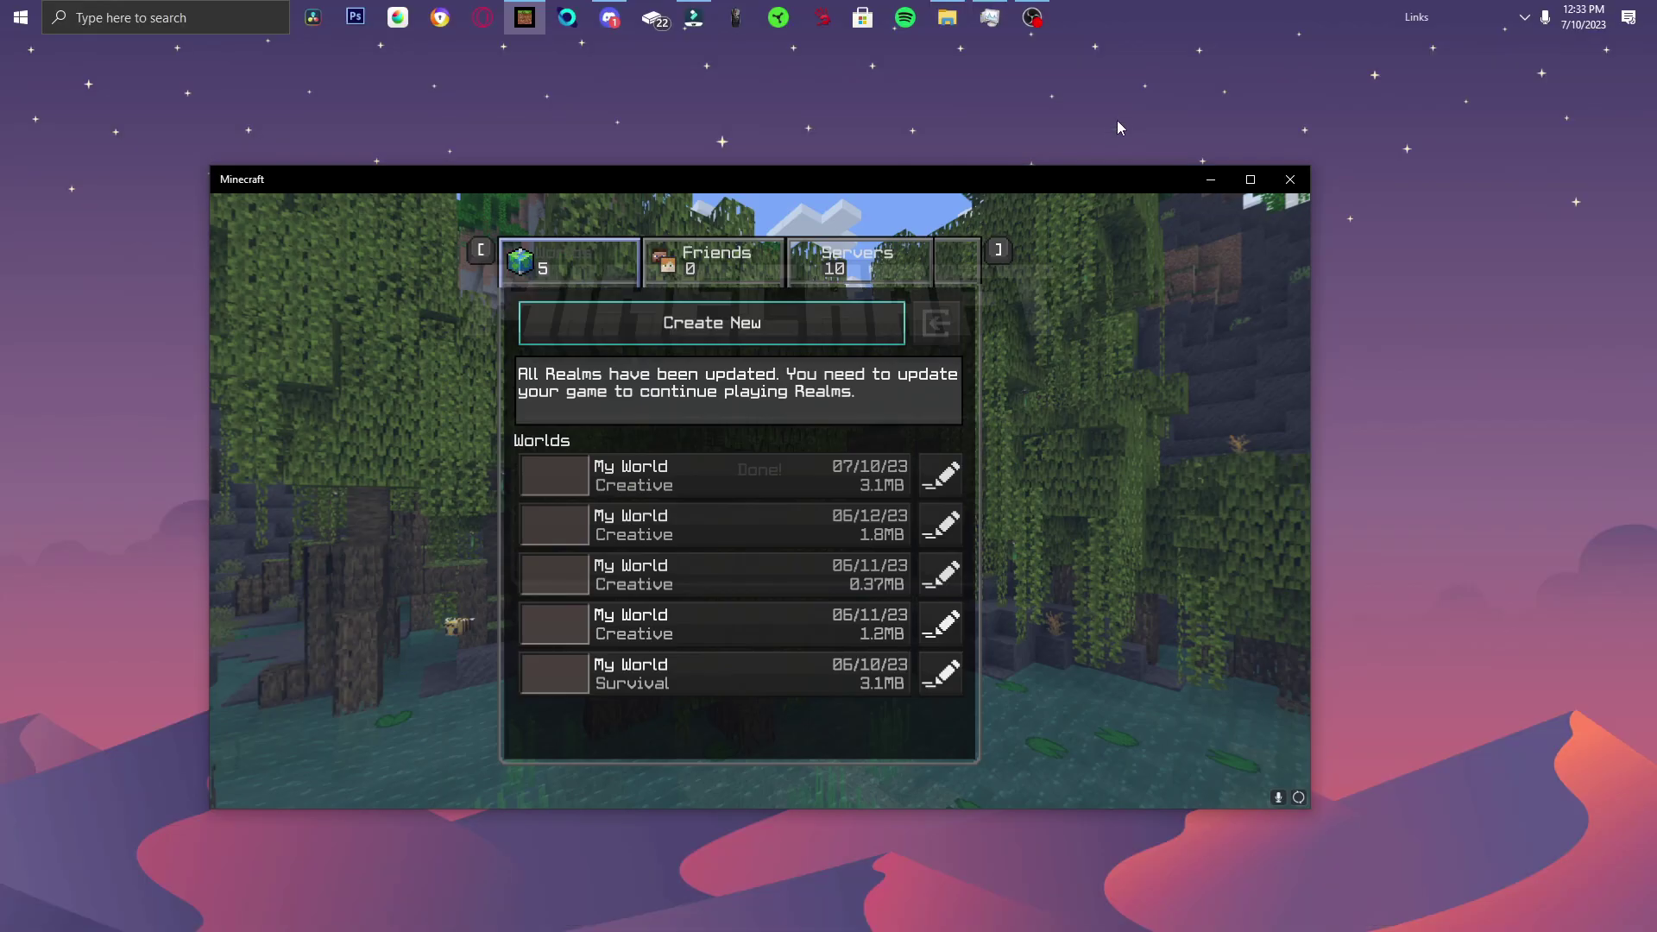
left_click(1290, 179)
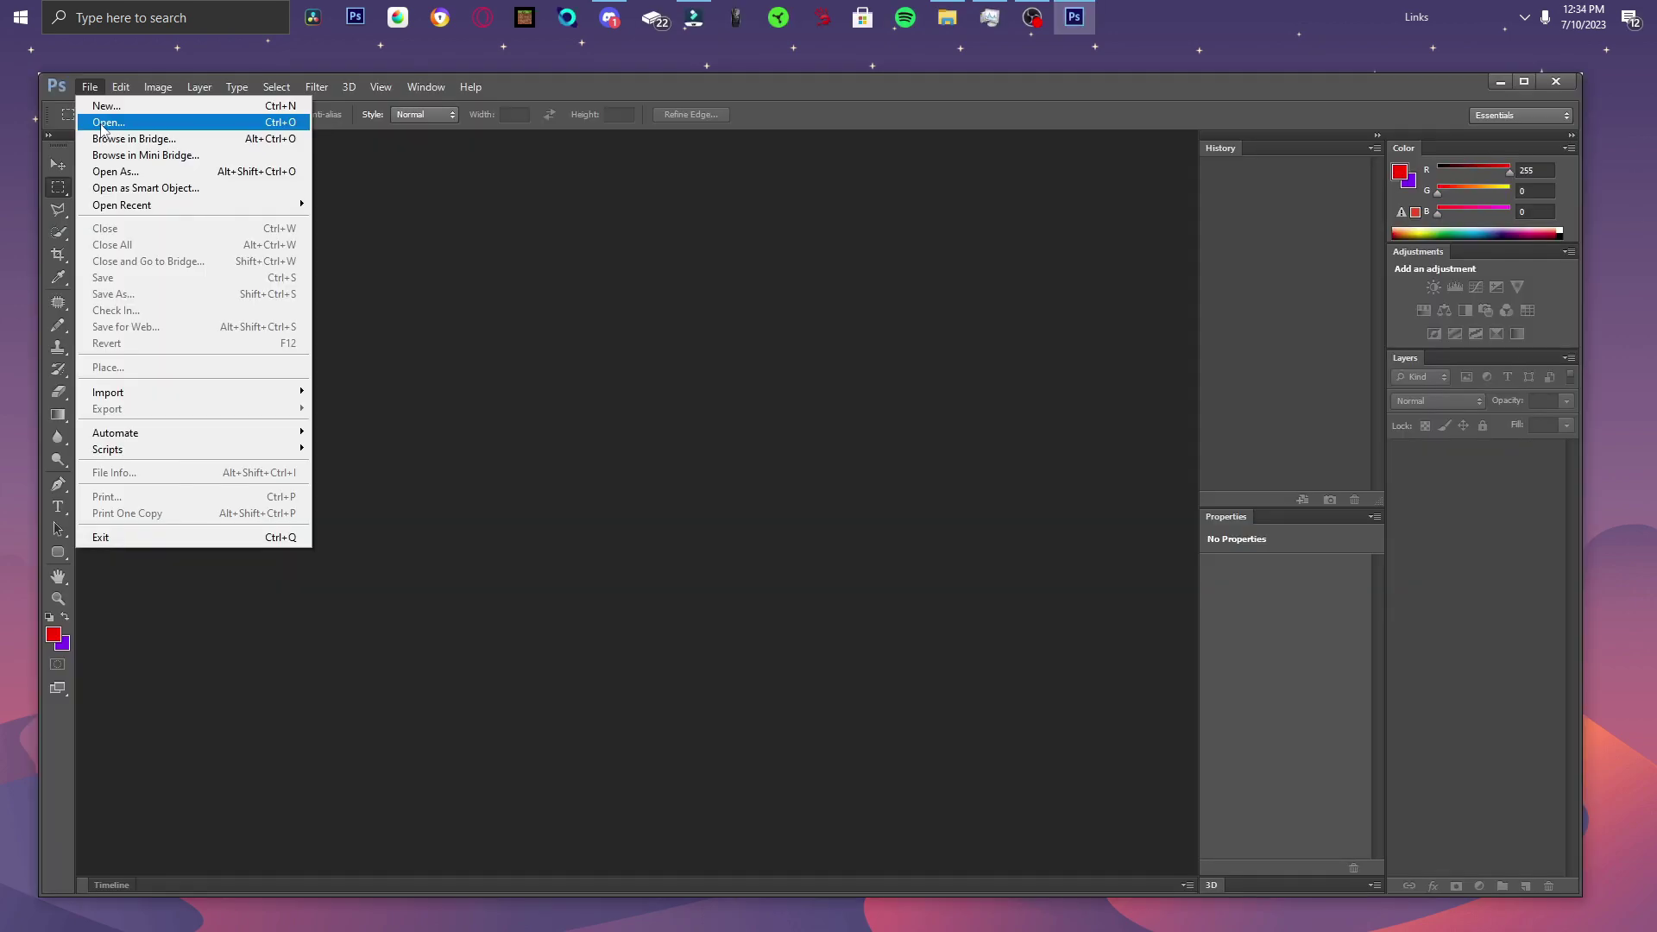
Open Thumbnail base.jpg as the blank thumbnail canvas.
left_click(561, 331)
scroll(790, 587, "down", 5)
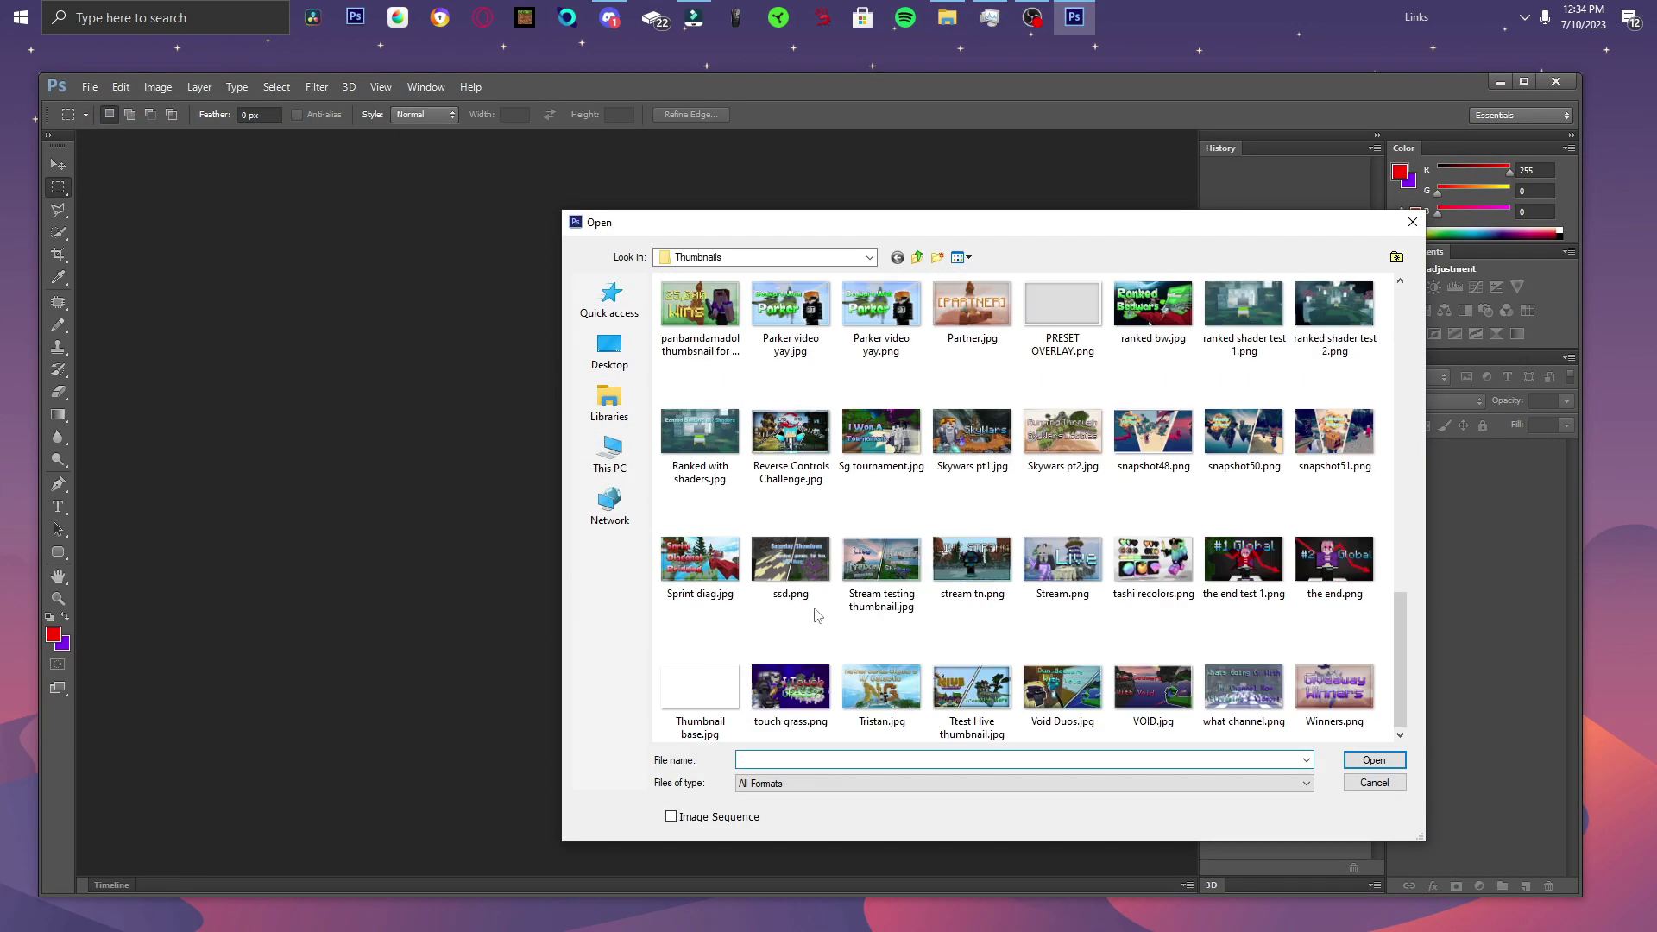
left_click(725, 718)
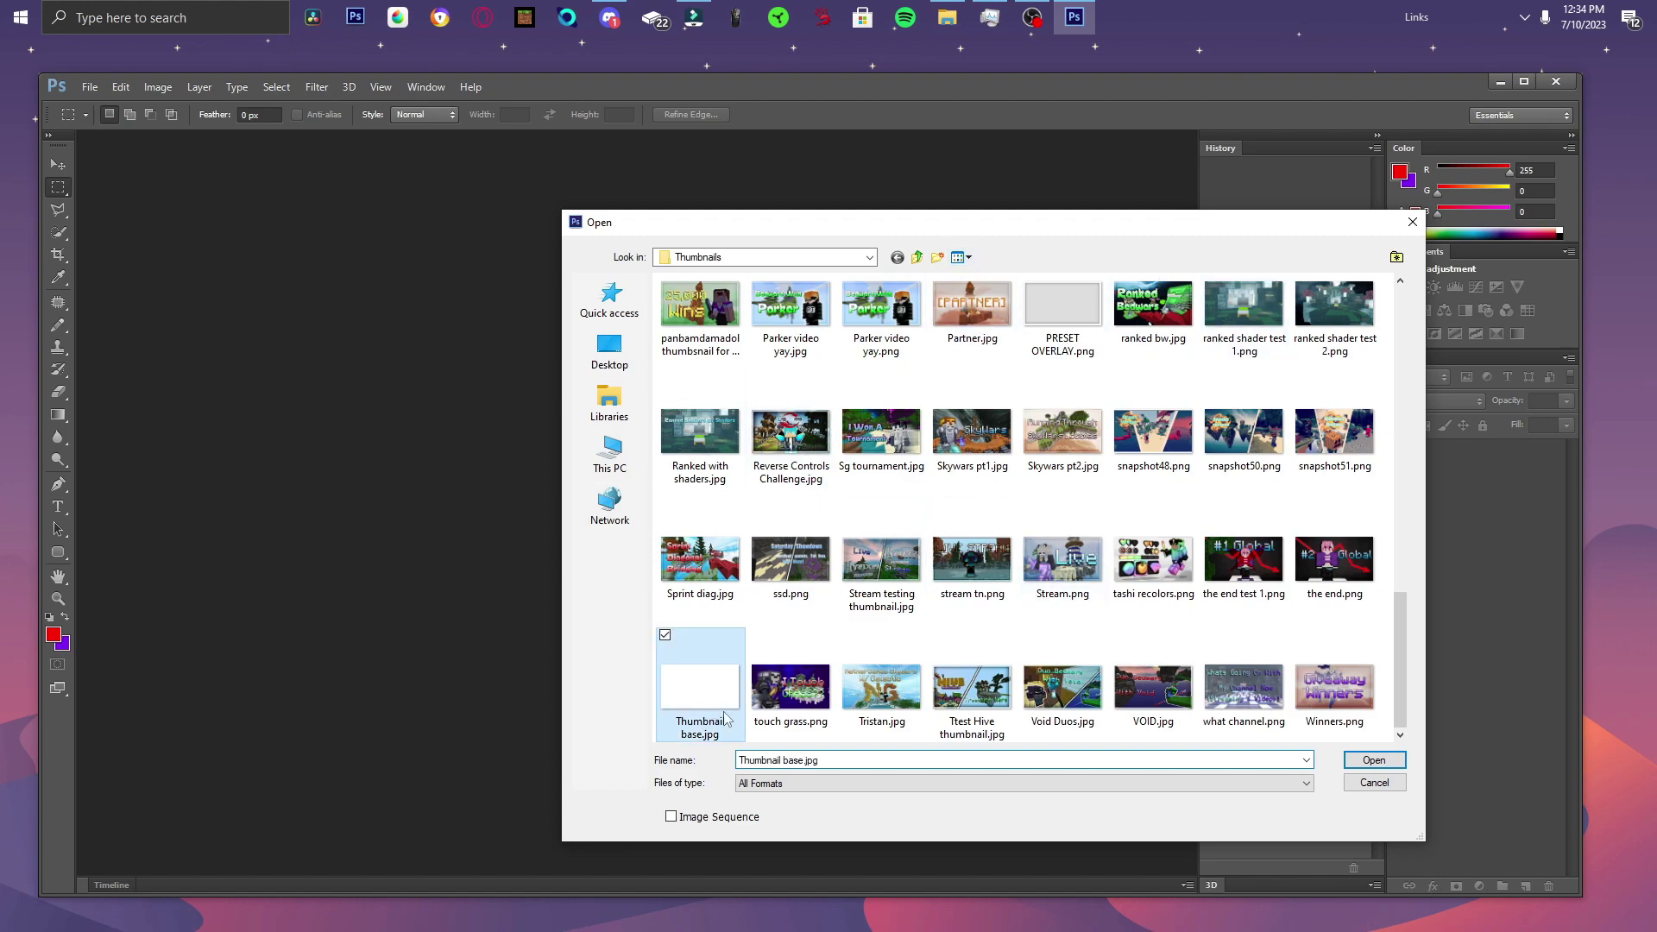
double_click(693, 708)
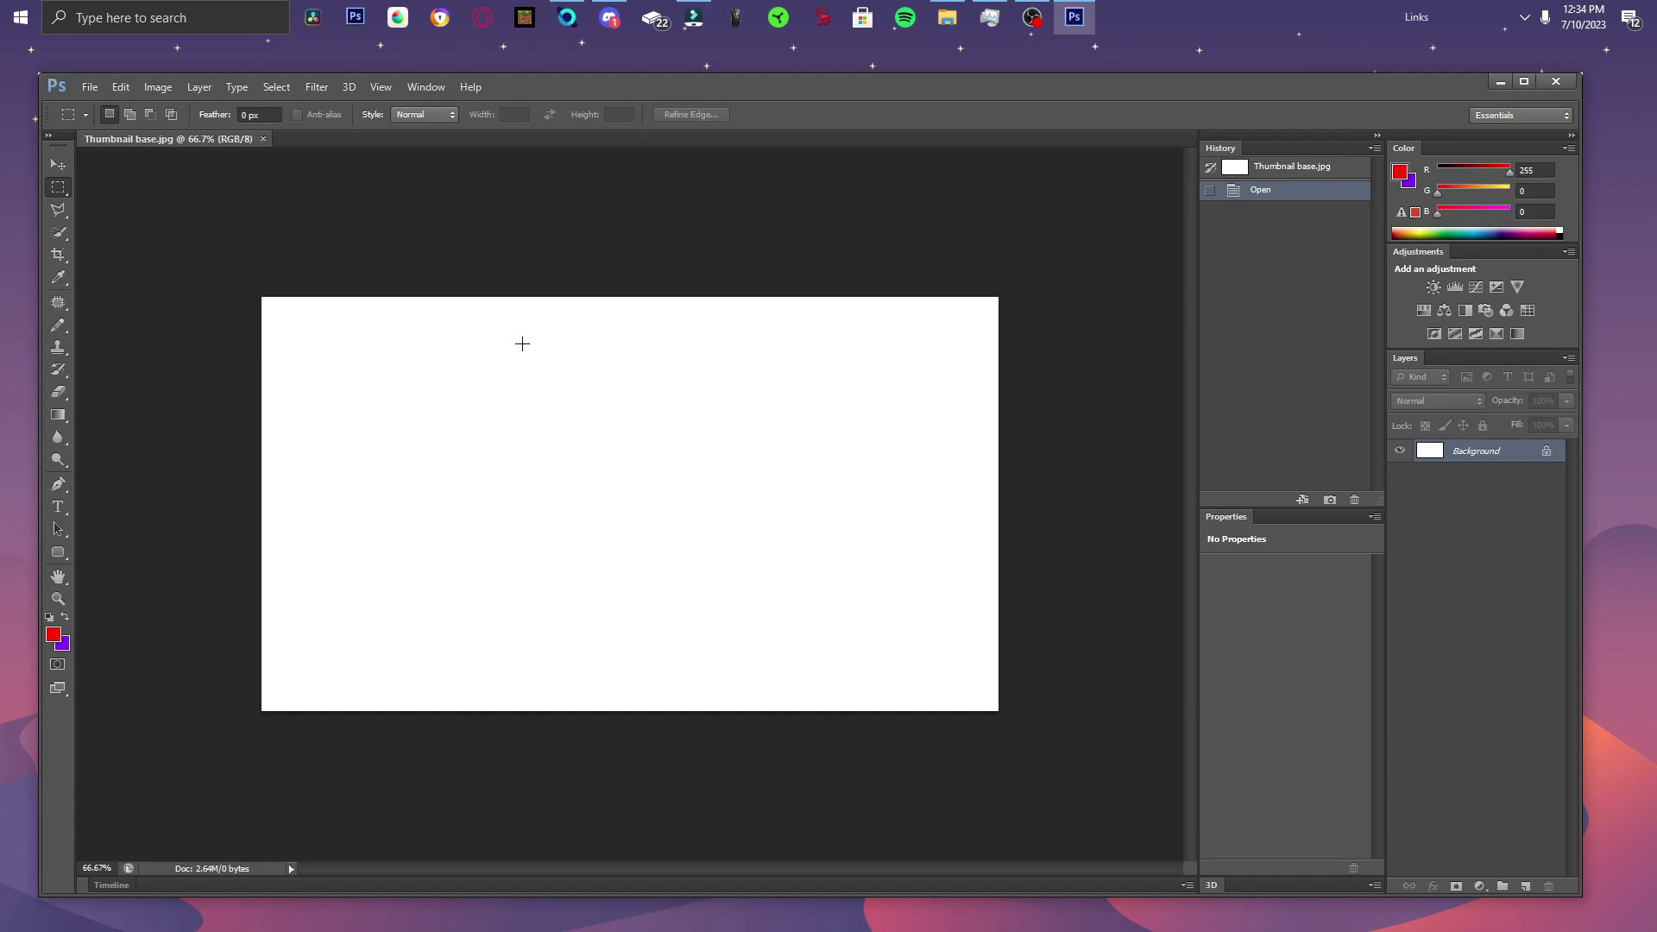
left_click_drag(158, 262, 644, 489)
left_click(645, 474)
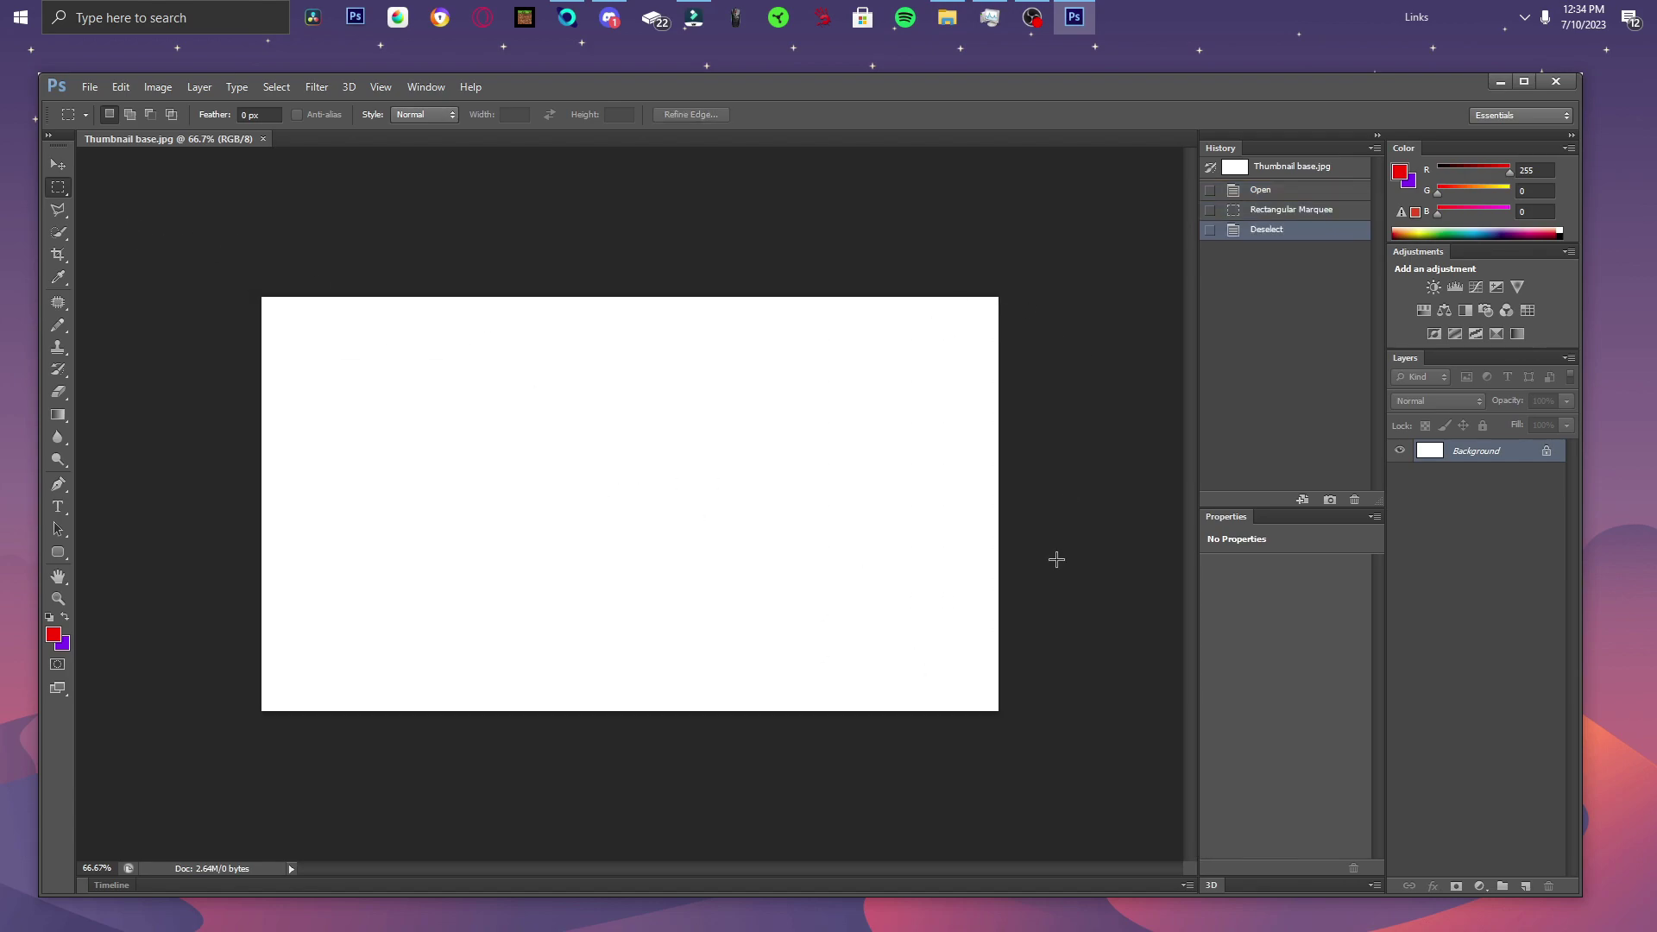
left_click_drag(953, 711, 953, 711)
left_click(477, 344)
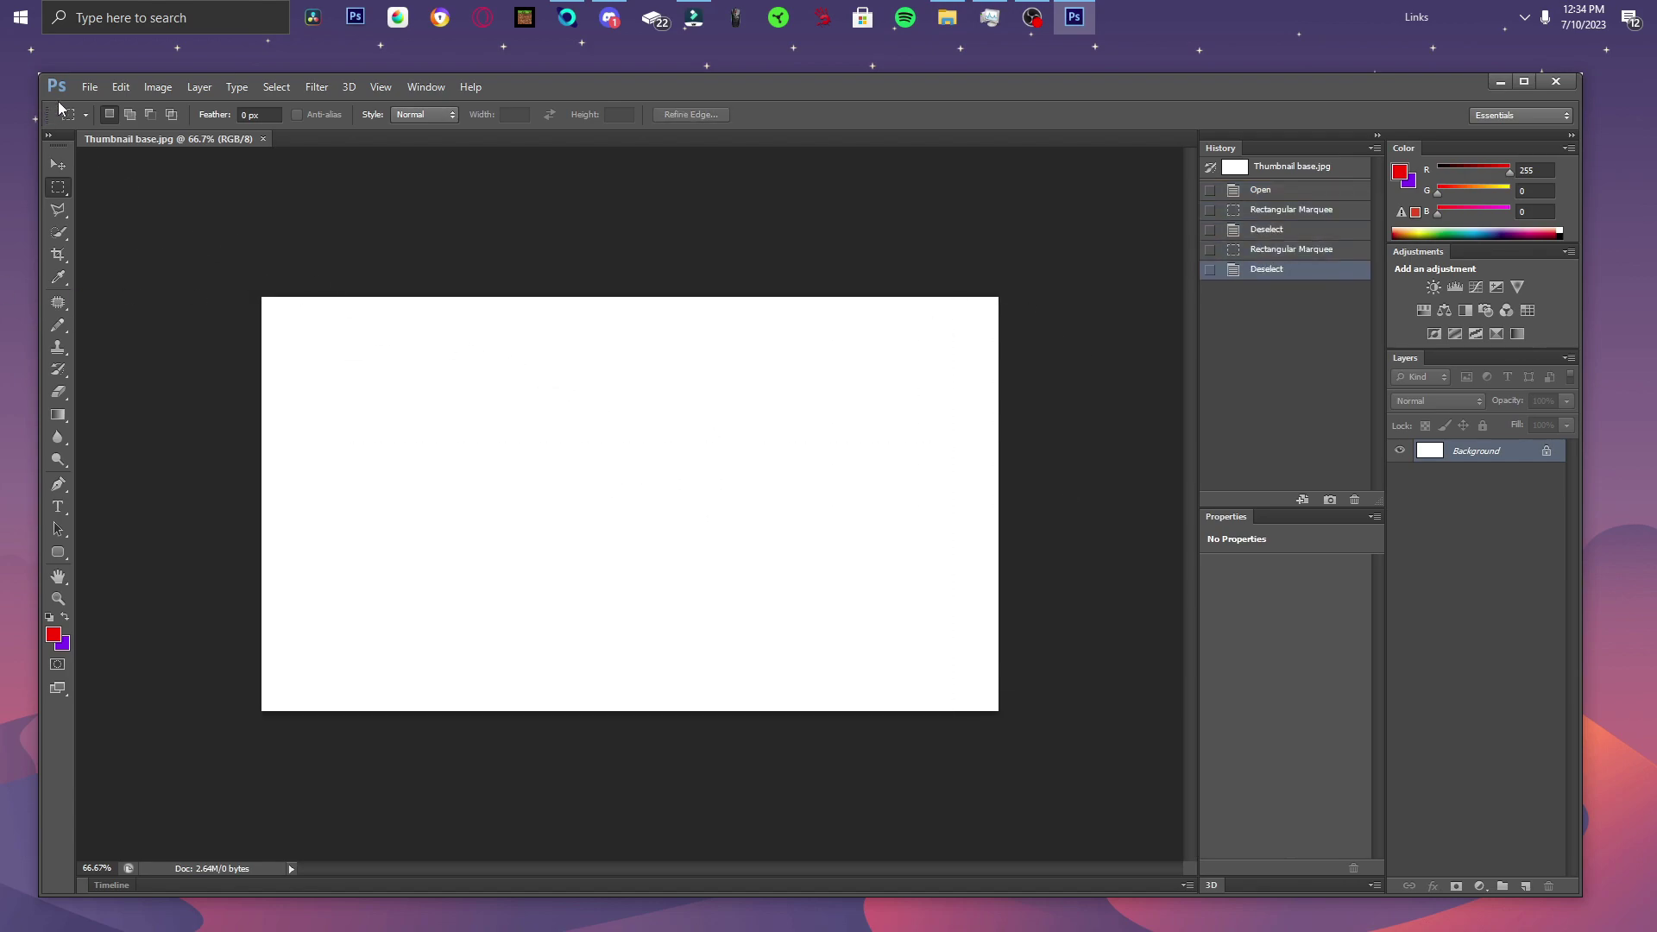
Place today's red-background island capture from the Captures folder as a new layer.
left_click(89, 86)
left_click(120, 389)
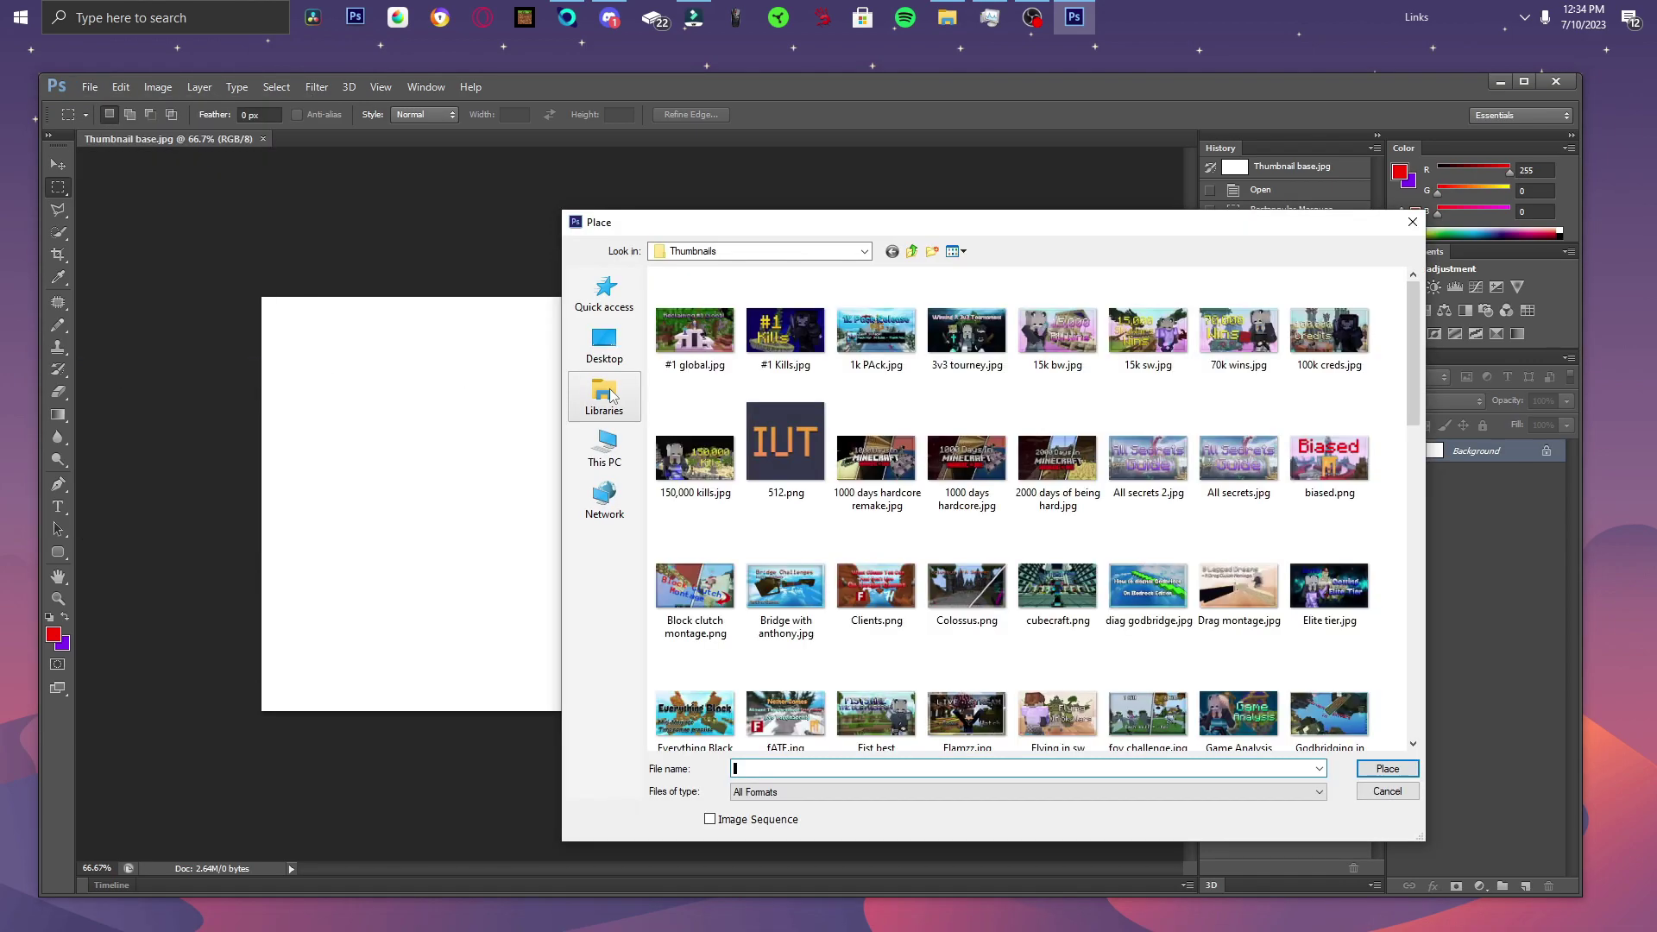
left_click(604, 447)
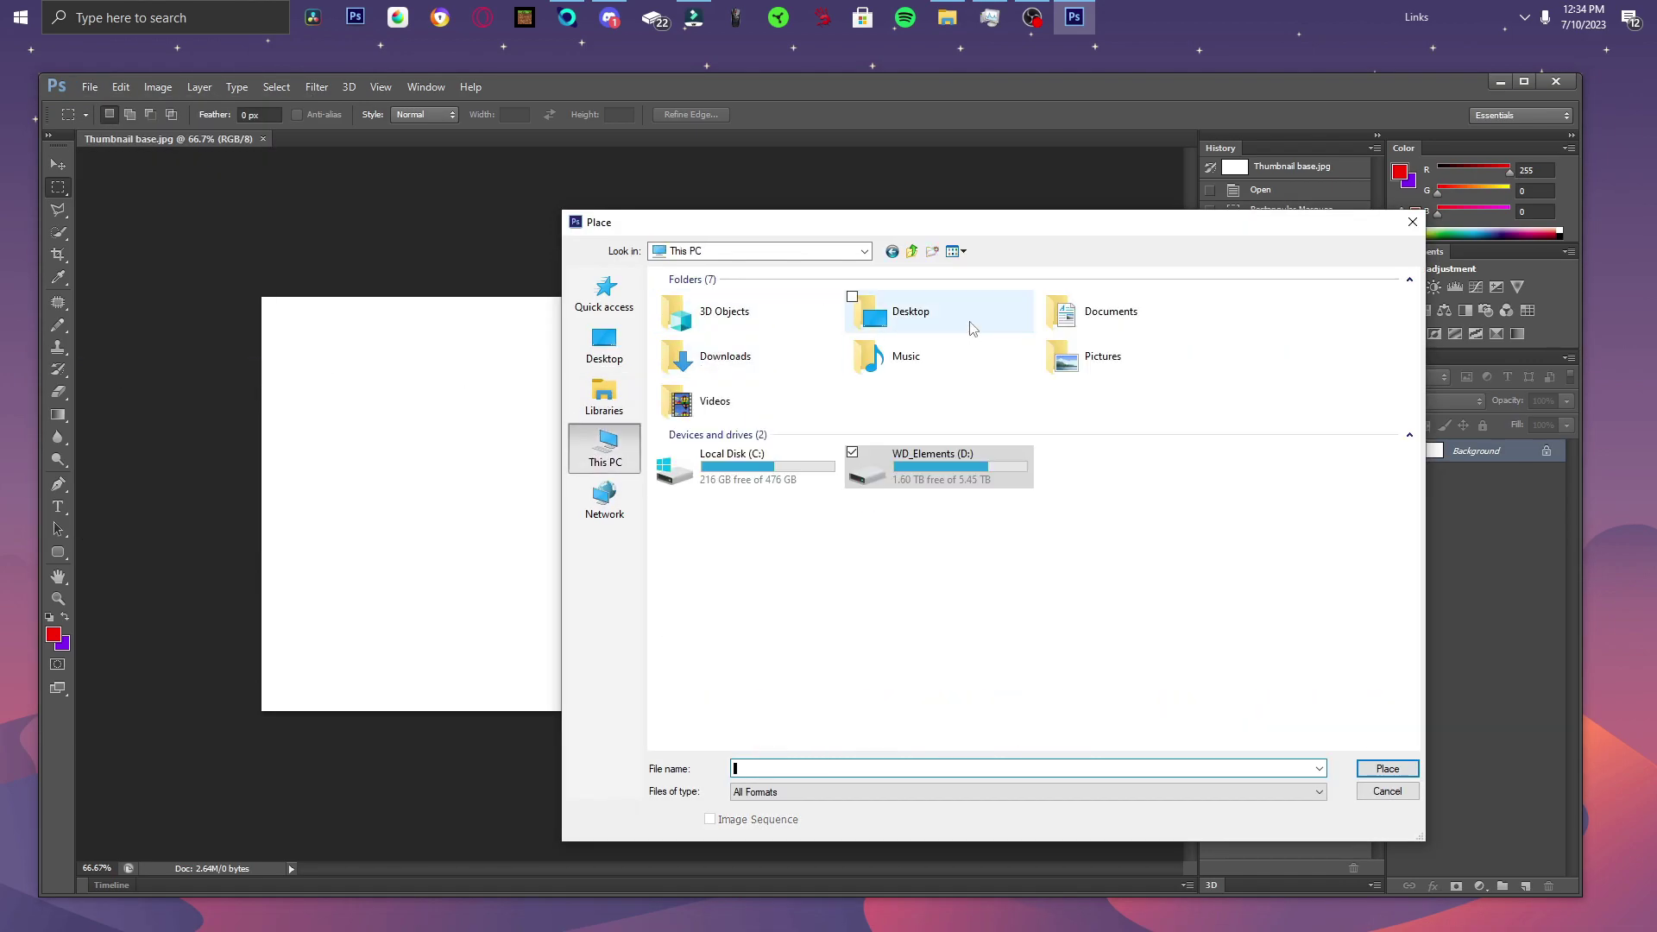
double_click(973, 328)
scroll(717, 517, "down", 5)
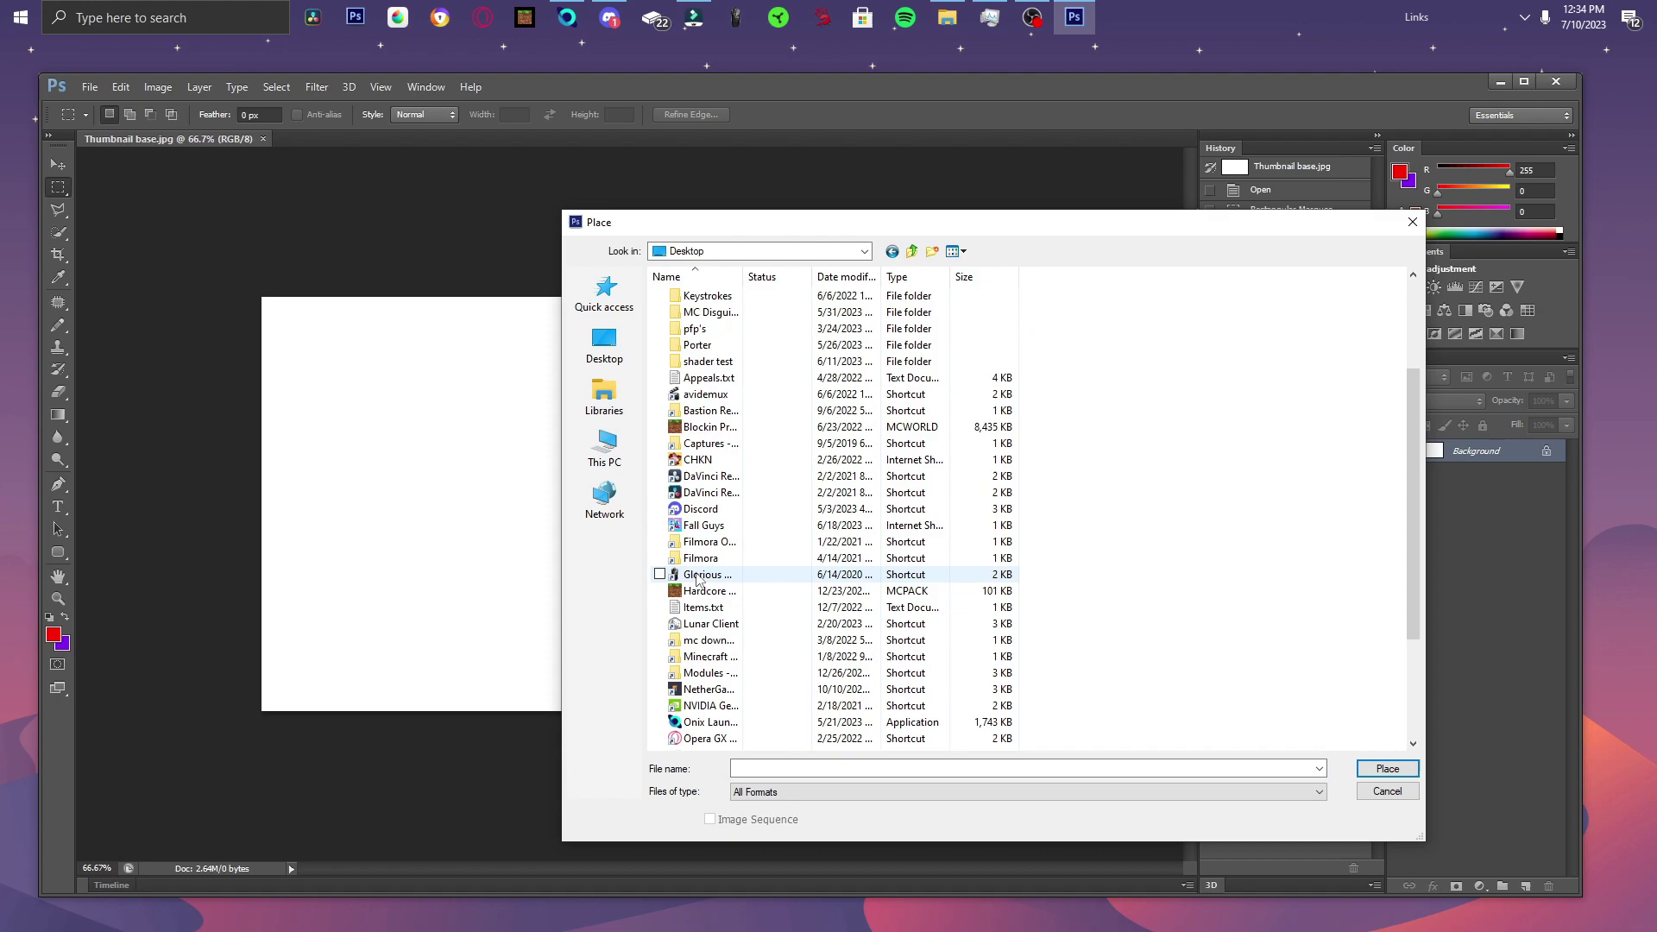
scroll(708, 500, "up", 3)
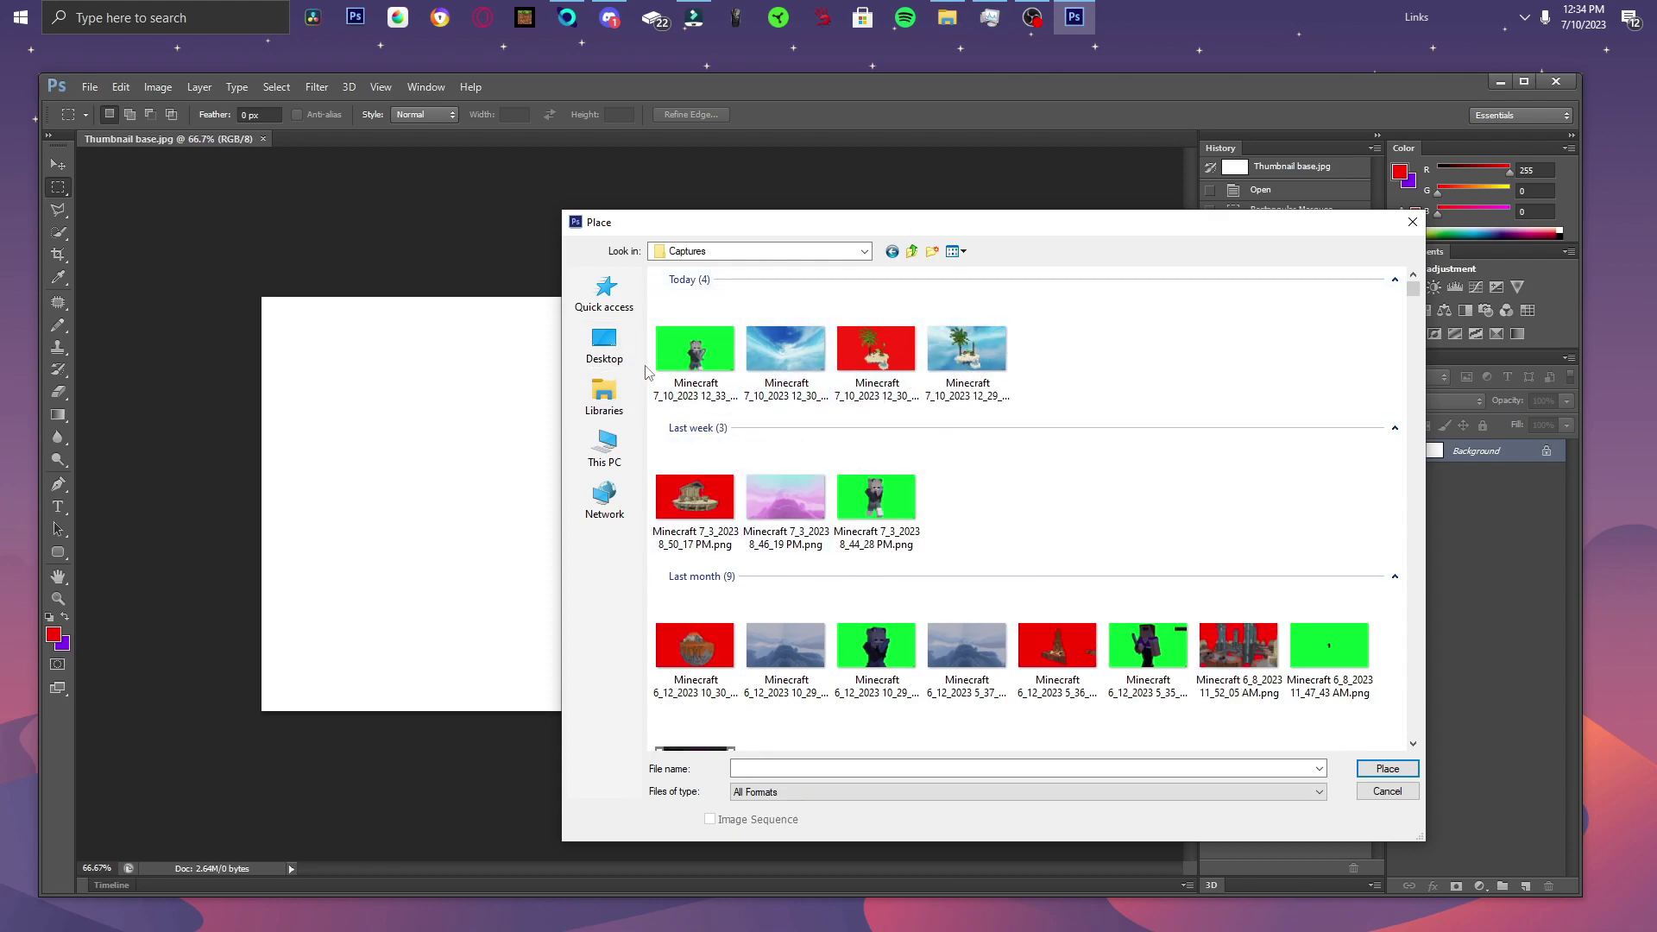
left_click(695, 496)
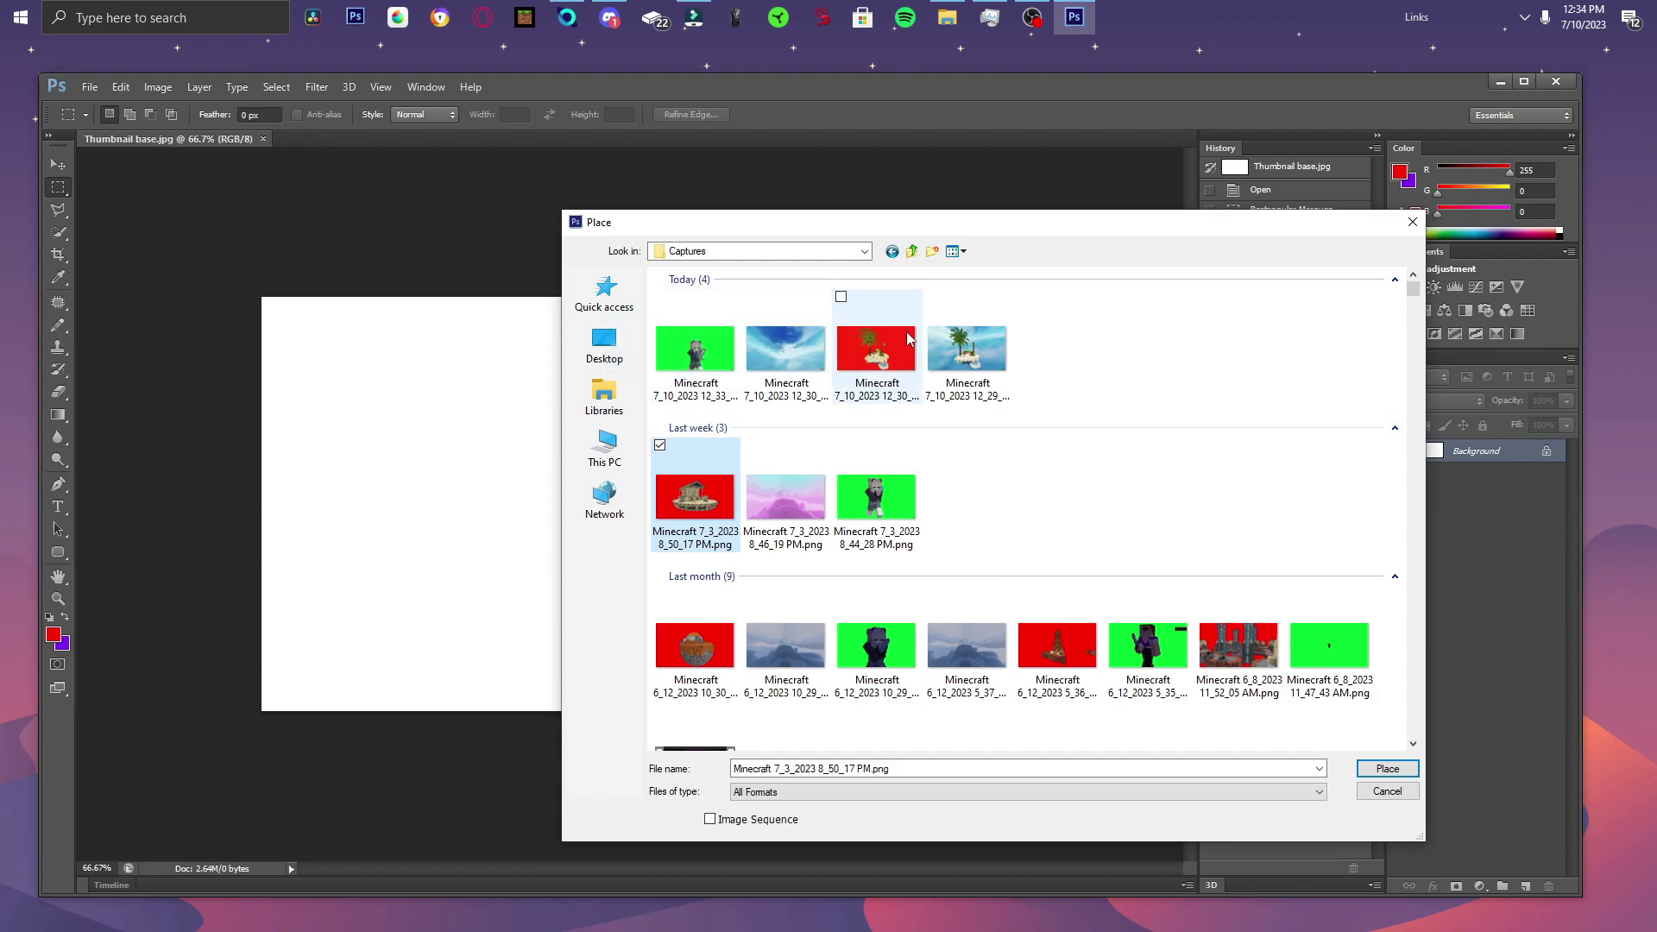
left_click(902, 350)
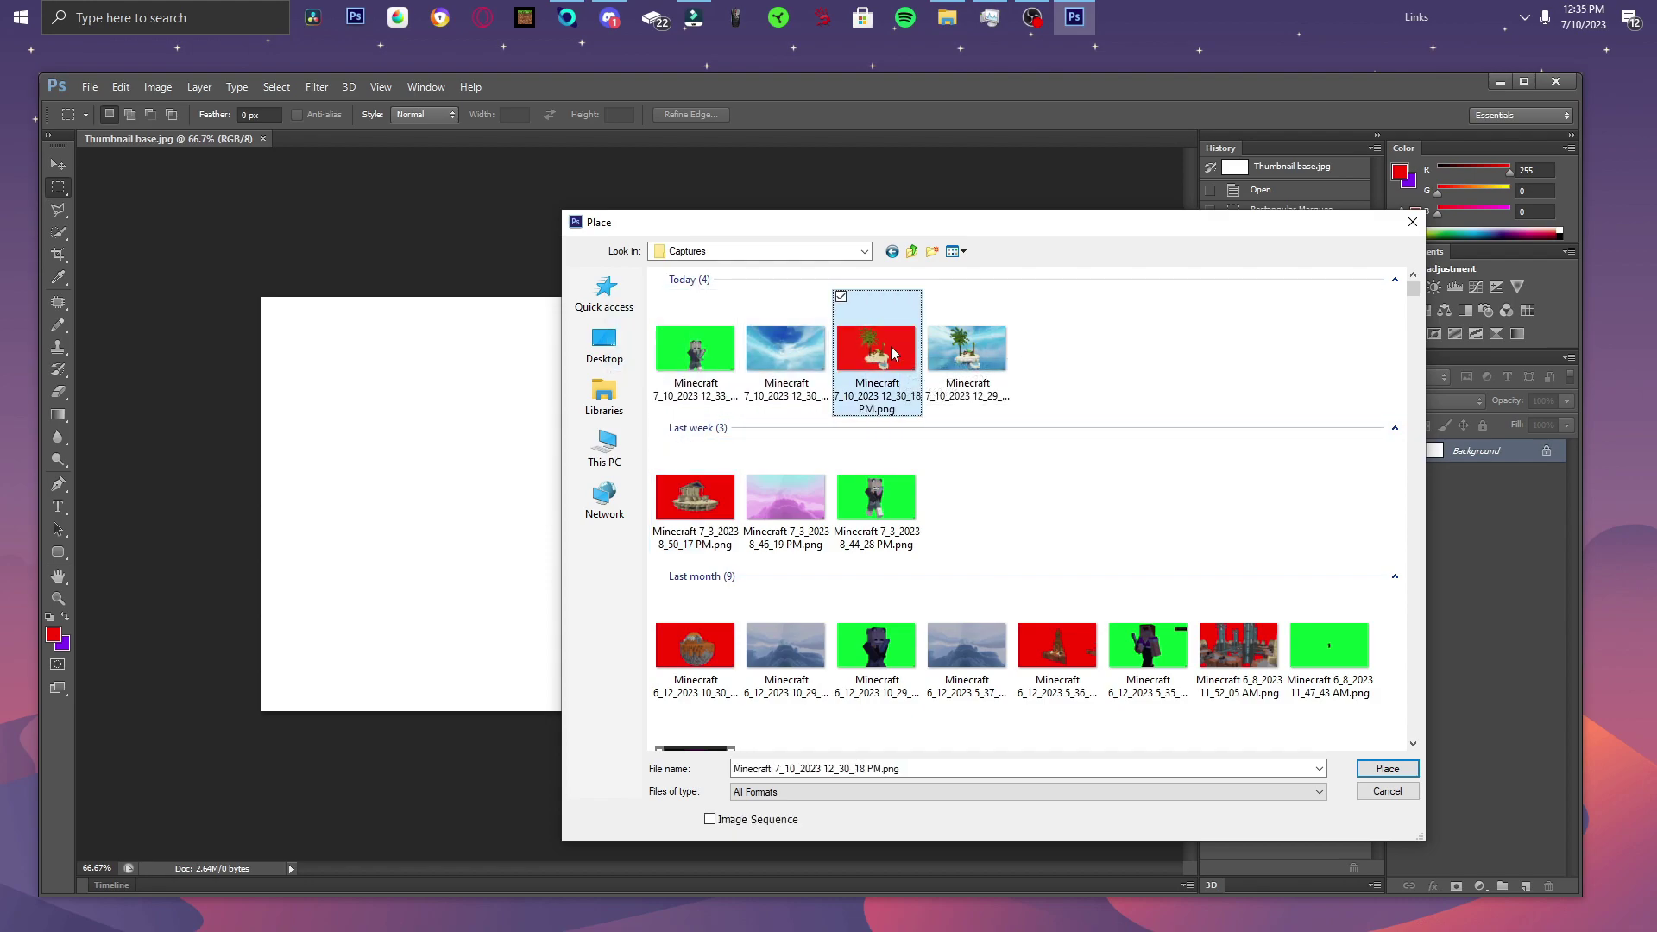
double_click(870, 353)
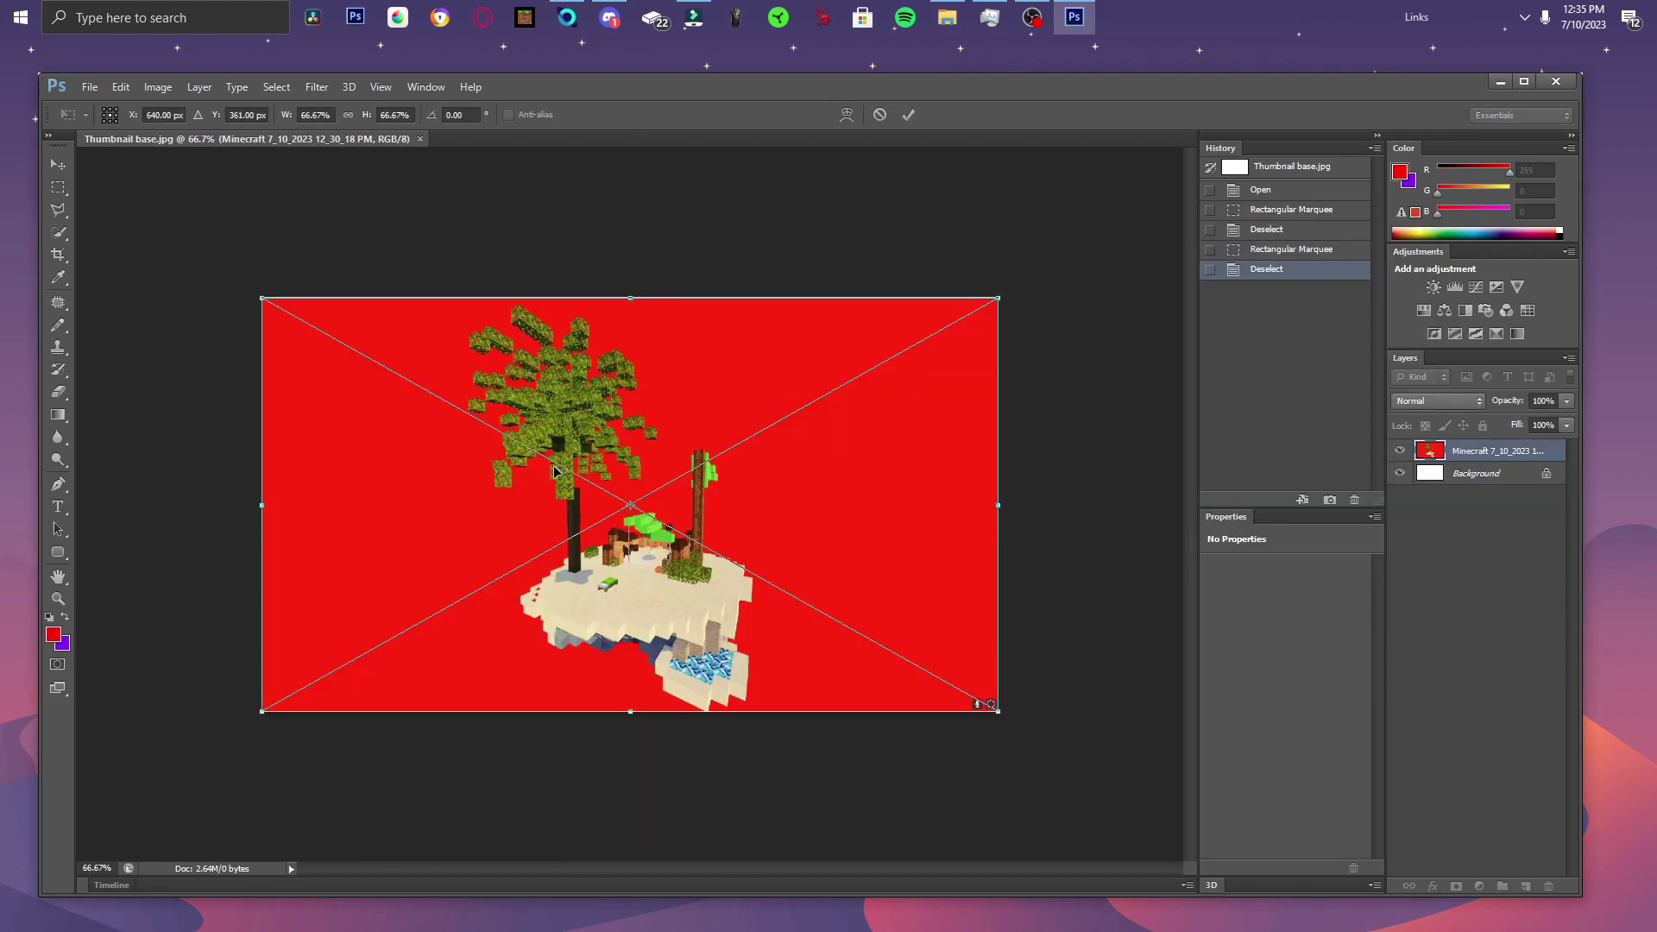
Commit the placed island and select its red background with Color Range.
right_click(391, 384)
left_click(414, 397)
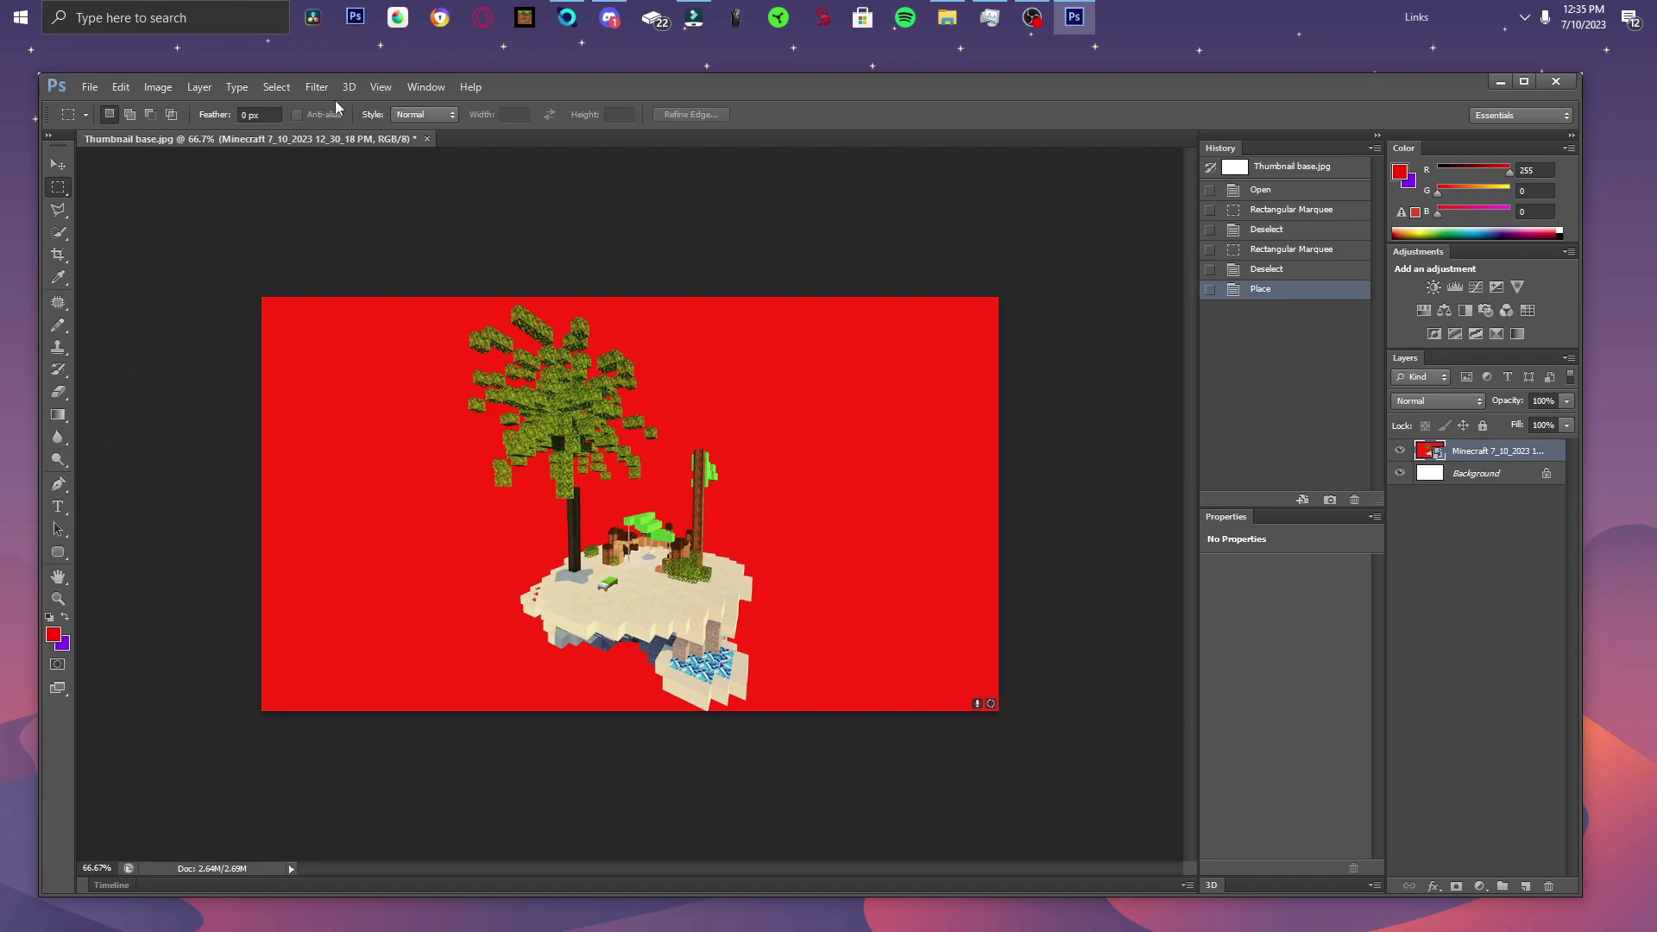
left_click(277, 87)
left_click(294, 239)
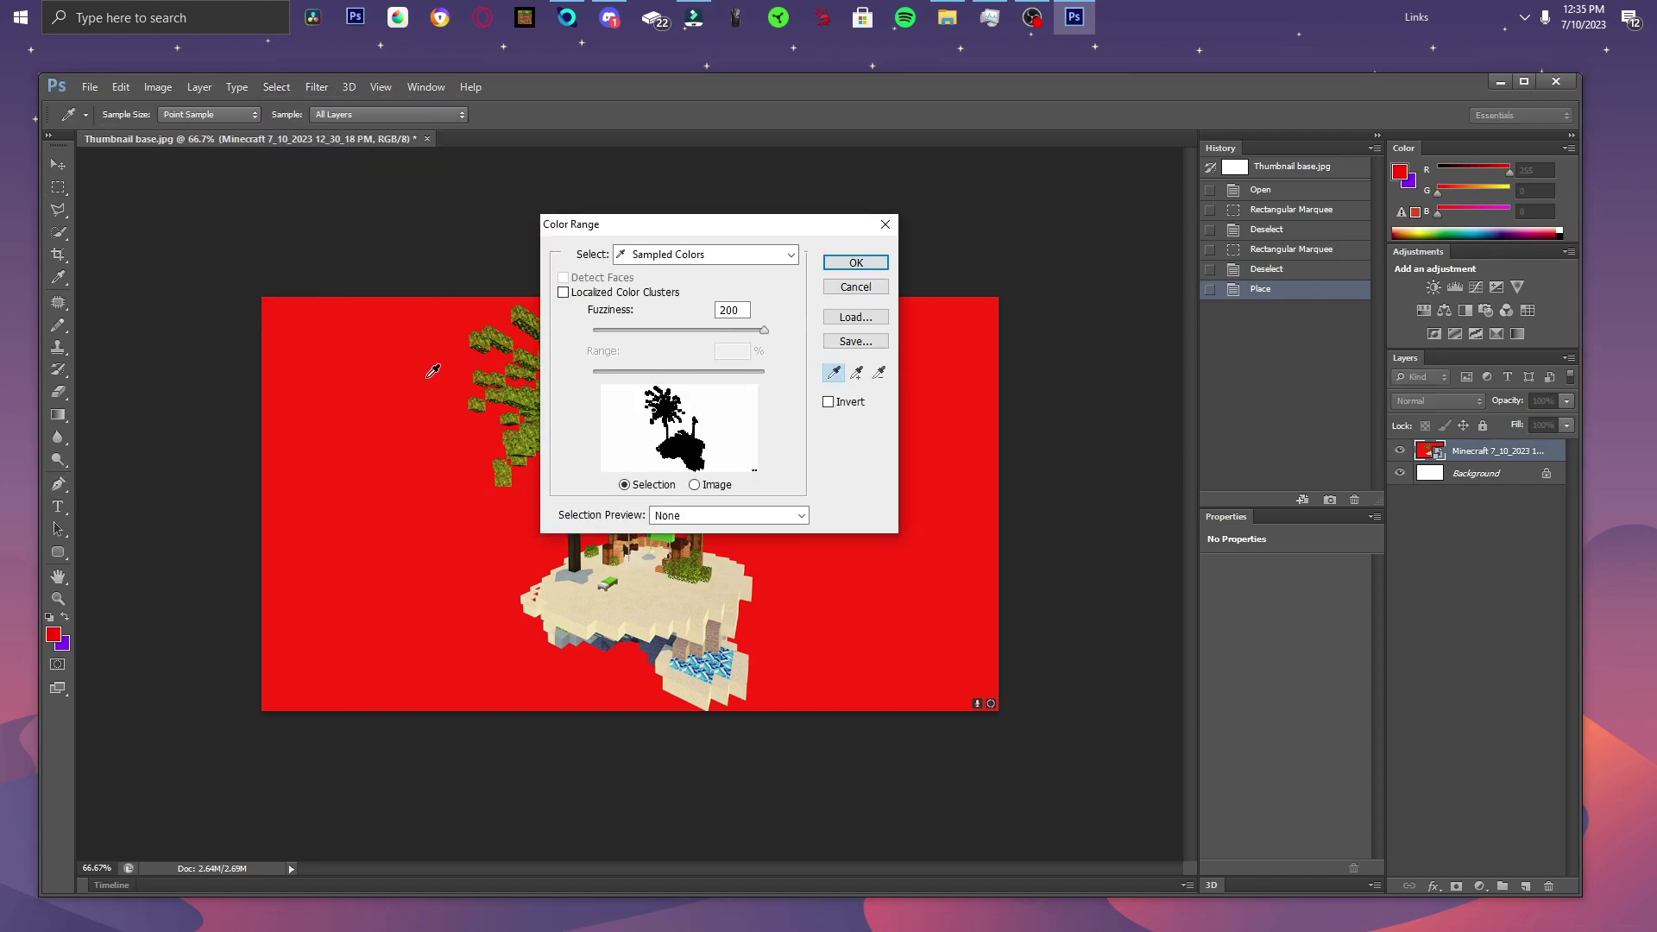
key("Return")
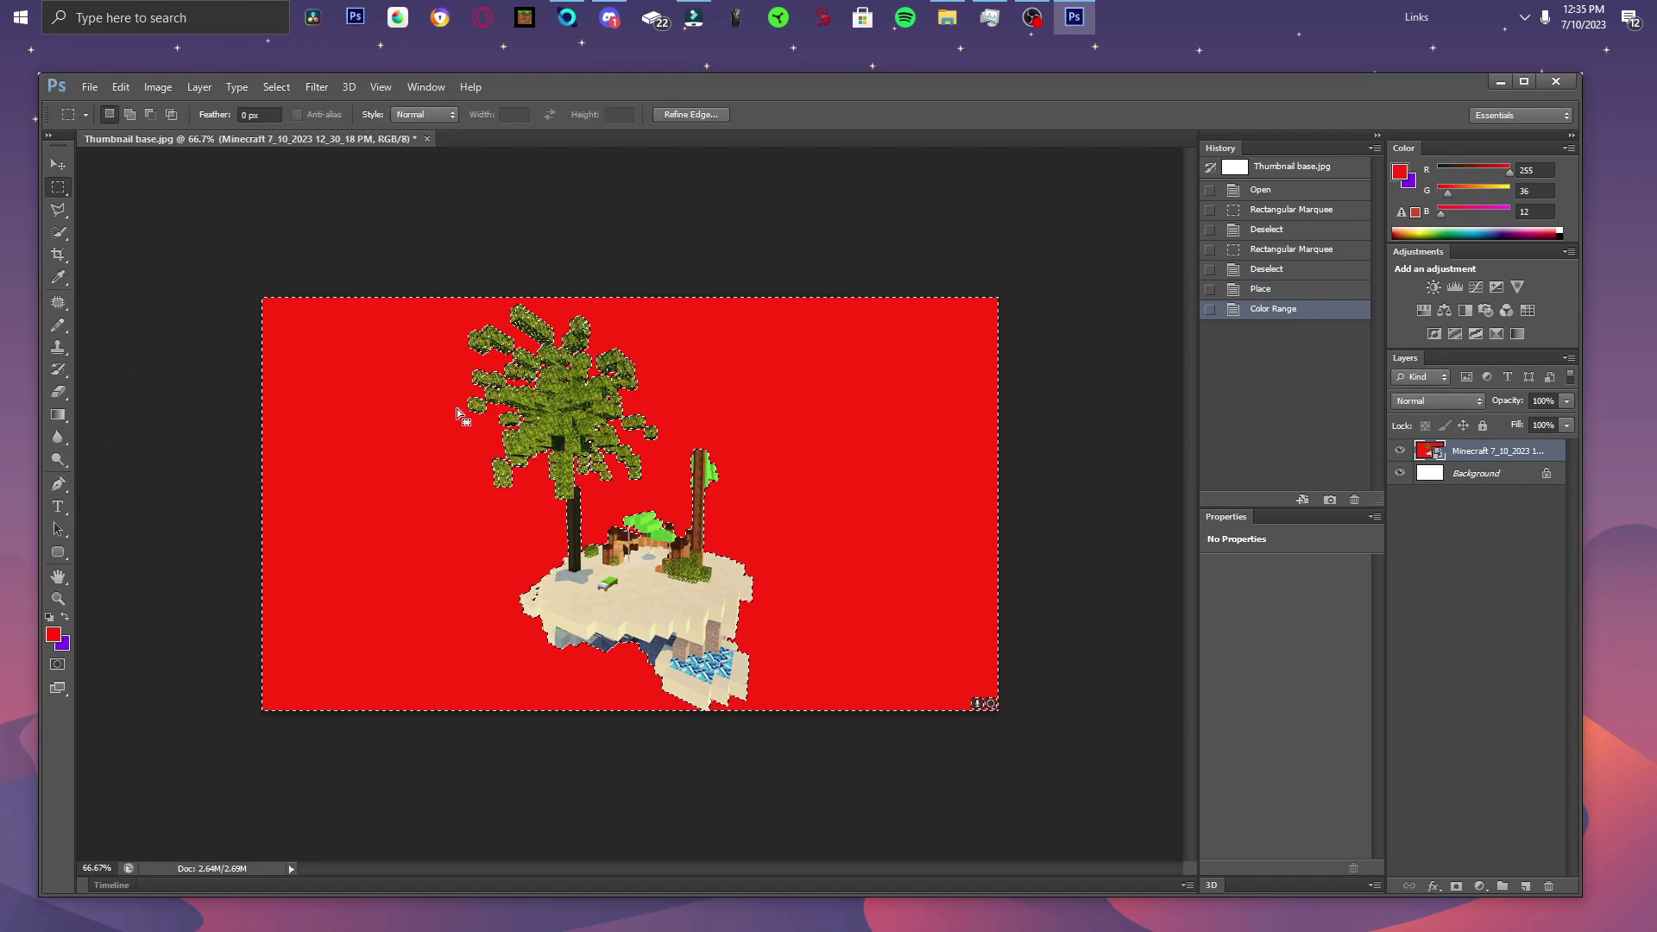
Rasterize the island layer and erase the selected red background to white.
key("e")
left_click(479, 390)
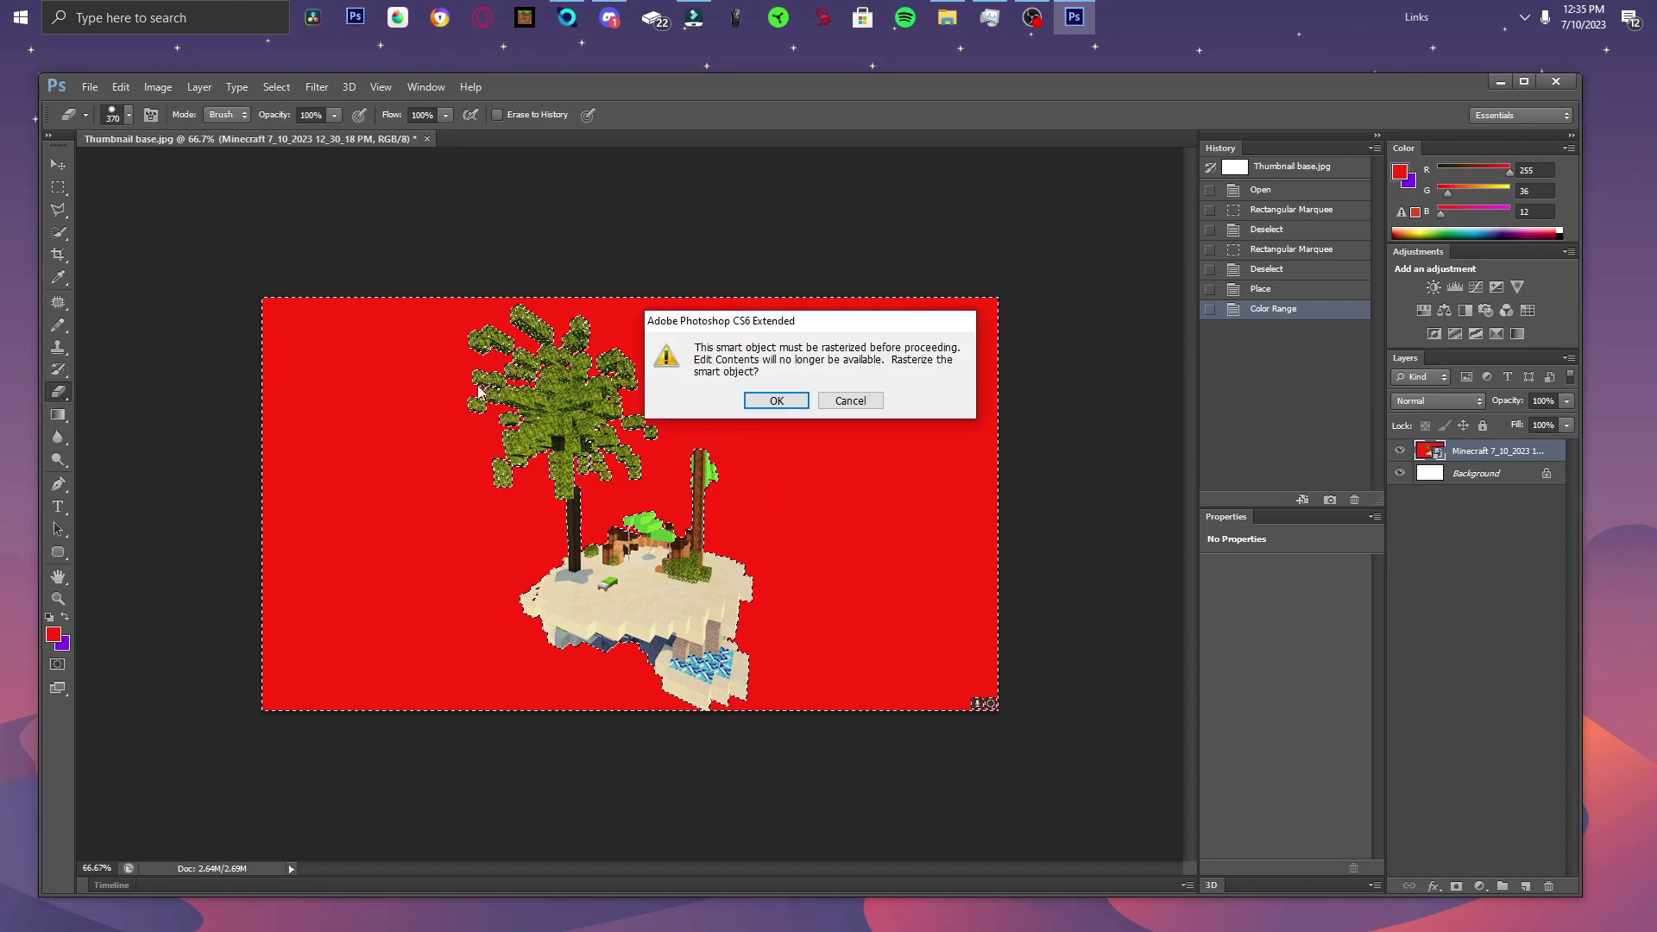
left_click(798, 400)
mouse_move(910, 352)
left_mouse_down()
mouse_move(549, 316)
mouse_move(206, 390)
mouse_move(680, 549)
mouse_move(1263, 619)
mouse_move(910, 798)
mouse_move(673, 808)
mouse_move(653, 781)
left_mouse_up()
Deselect the background and clear a few trial rectangular selections.
left_click(58, 187)
left_click(779, 584)
scroll(720, 492, "up", 6)
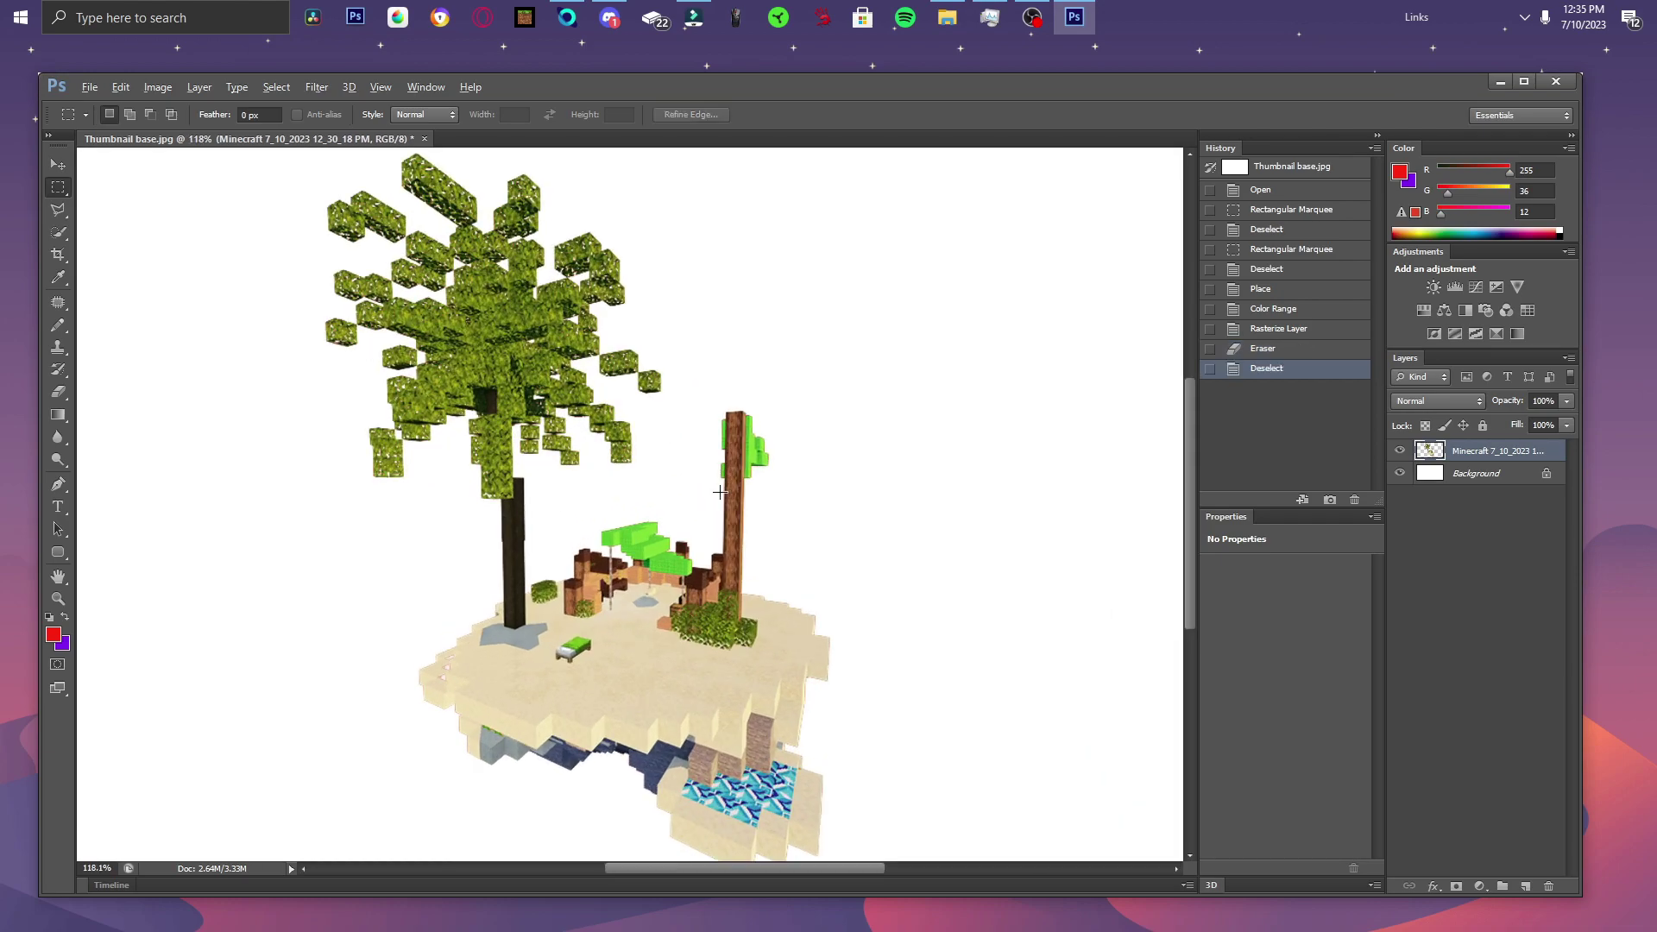
scroll(720, 493, "up", 5)
left_click_drag(600, 490, 831, 436)
left_click_drag(742, 481, 776, 466)
left_click(792, 515)
scroll(793, 515, "down", 1)
scroll(792, 515, "down", 7)
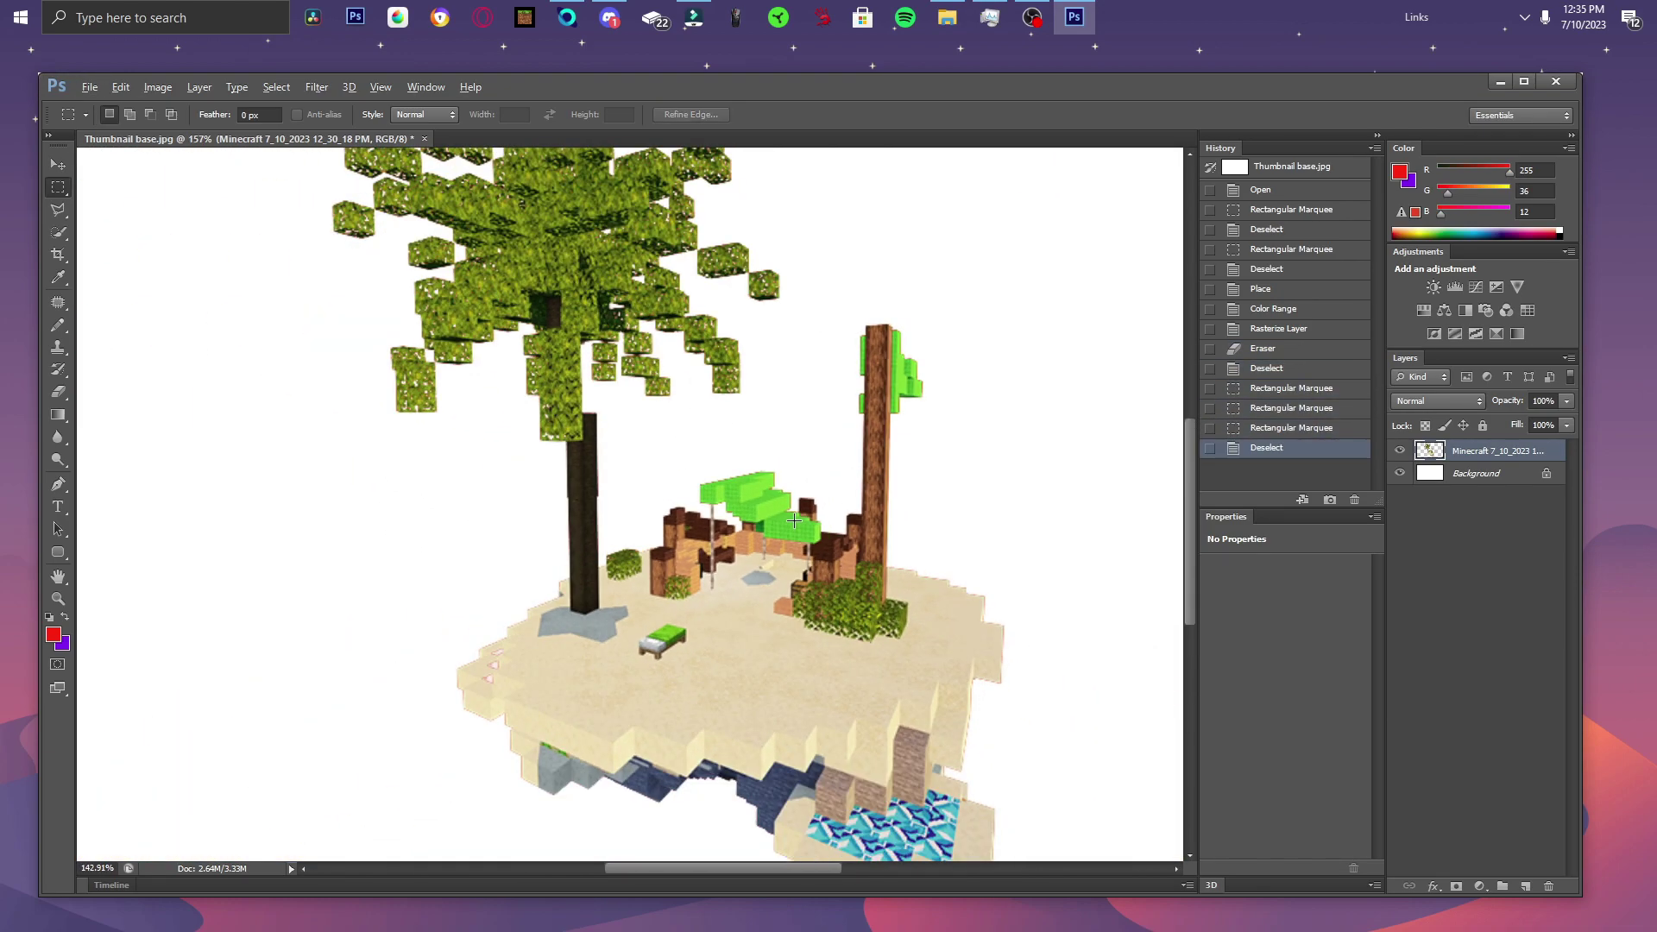
Try a Border selection, then revert history to just after the background erase.
left_click(1262, 429)
left_click(278, 87)
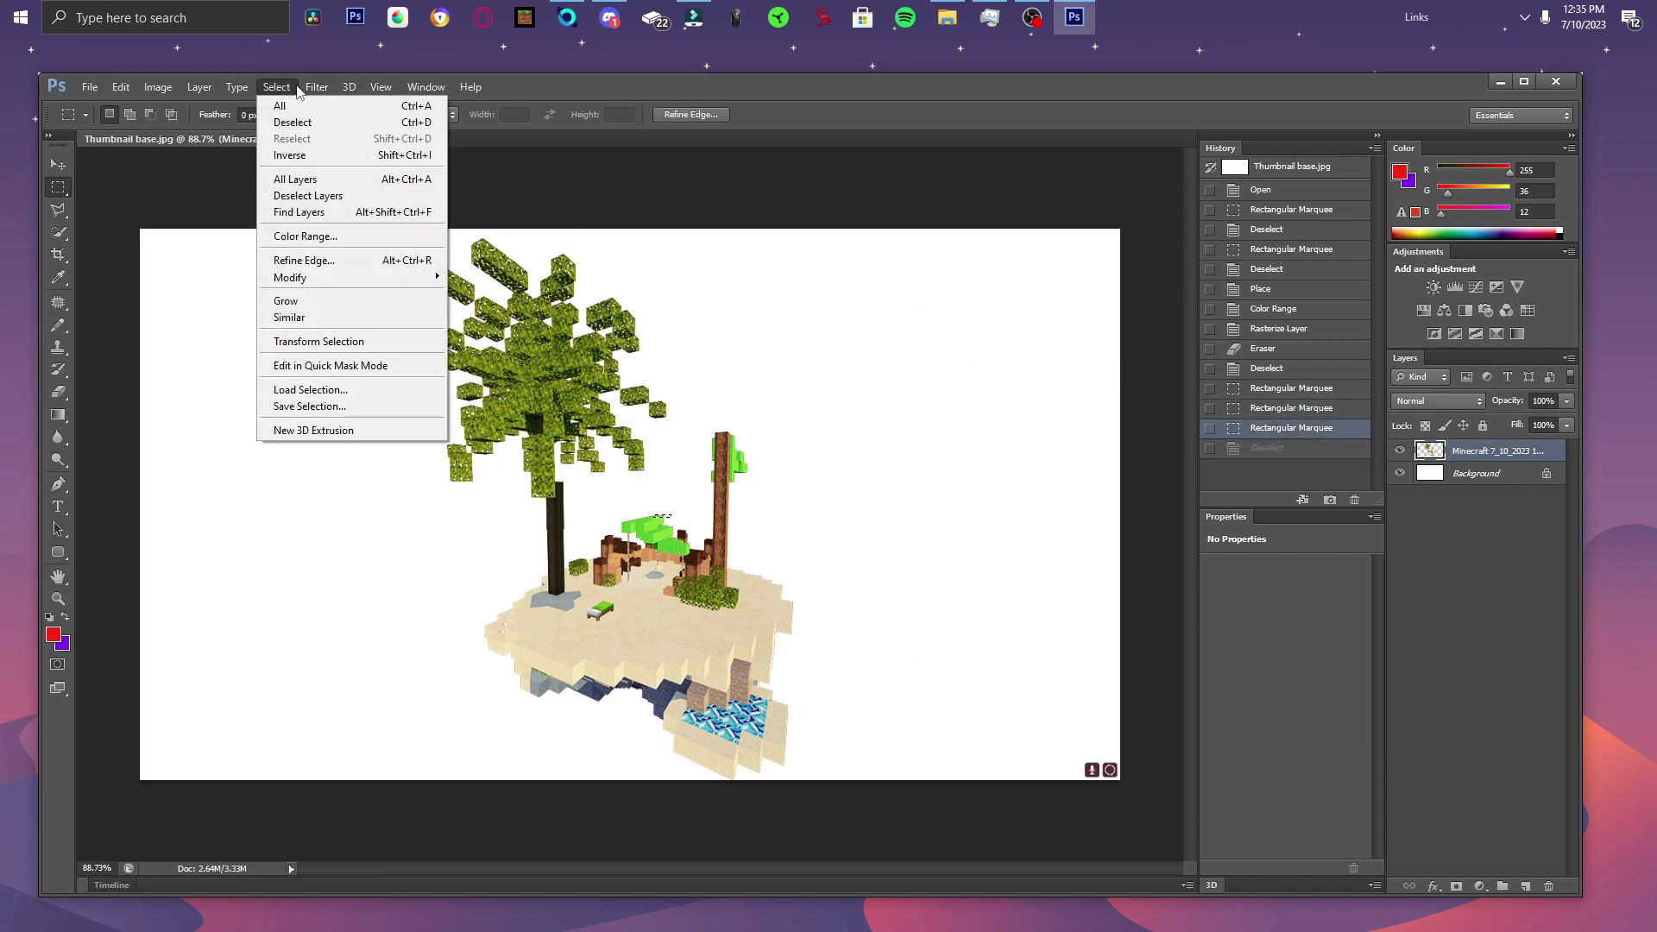
left_click(278, 88)
left_click(278, 87)
mouse_move(311, 277)
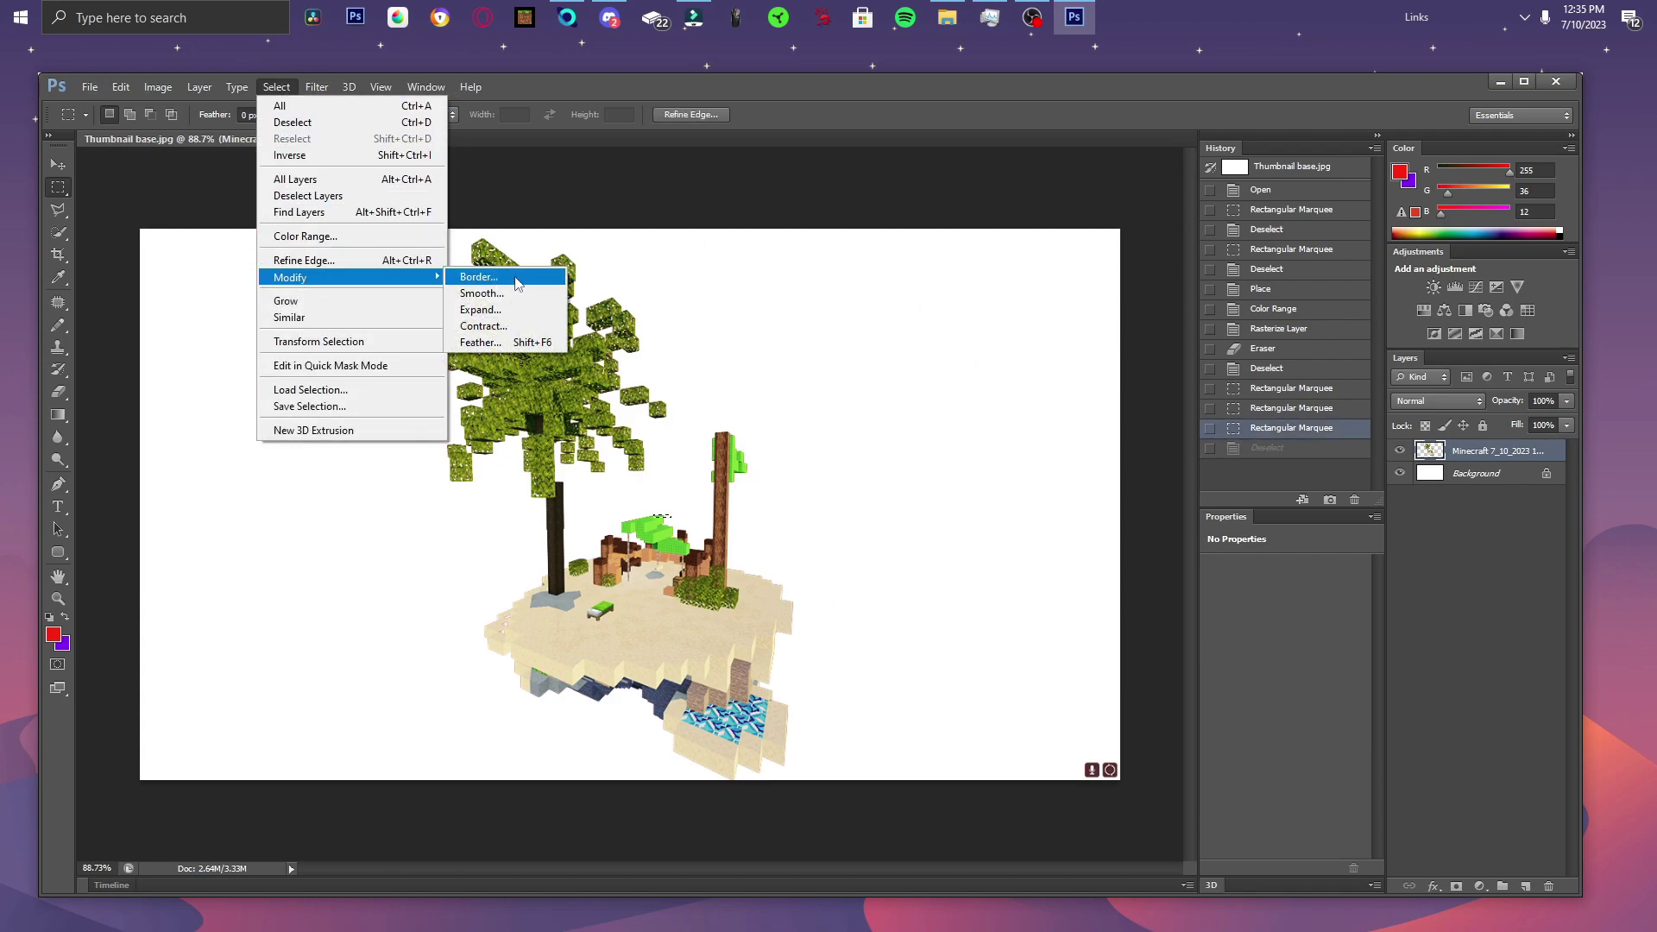
left_click(475, 278)
key("Return")
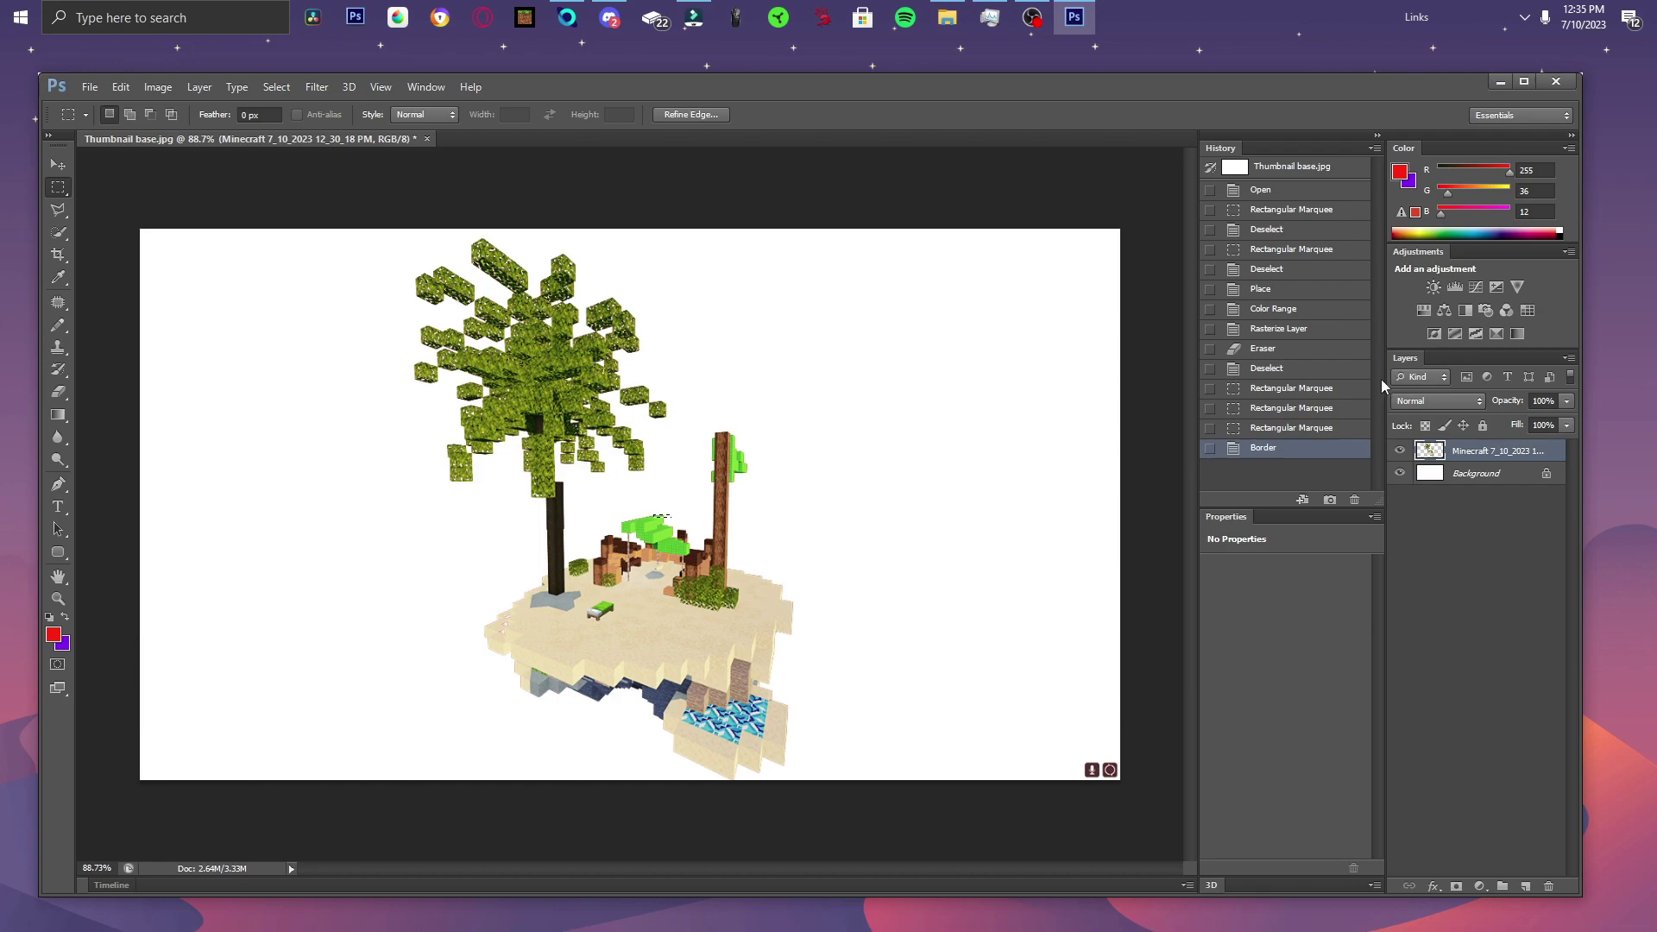
left_click(1293, 432)
left_click(1288, 409)
left_click(1286, 390)
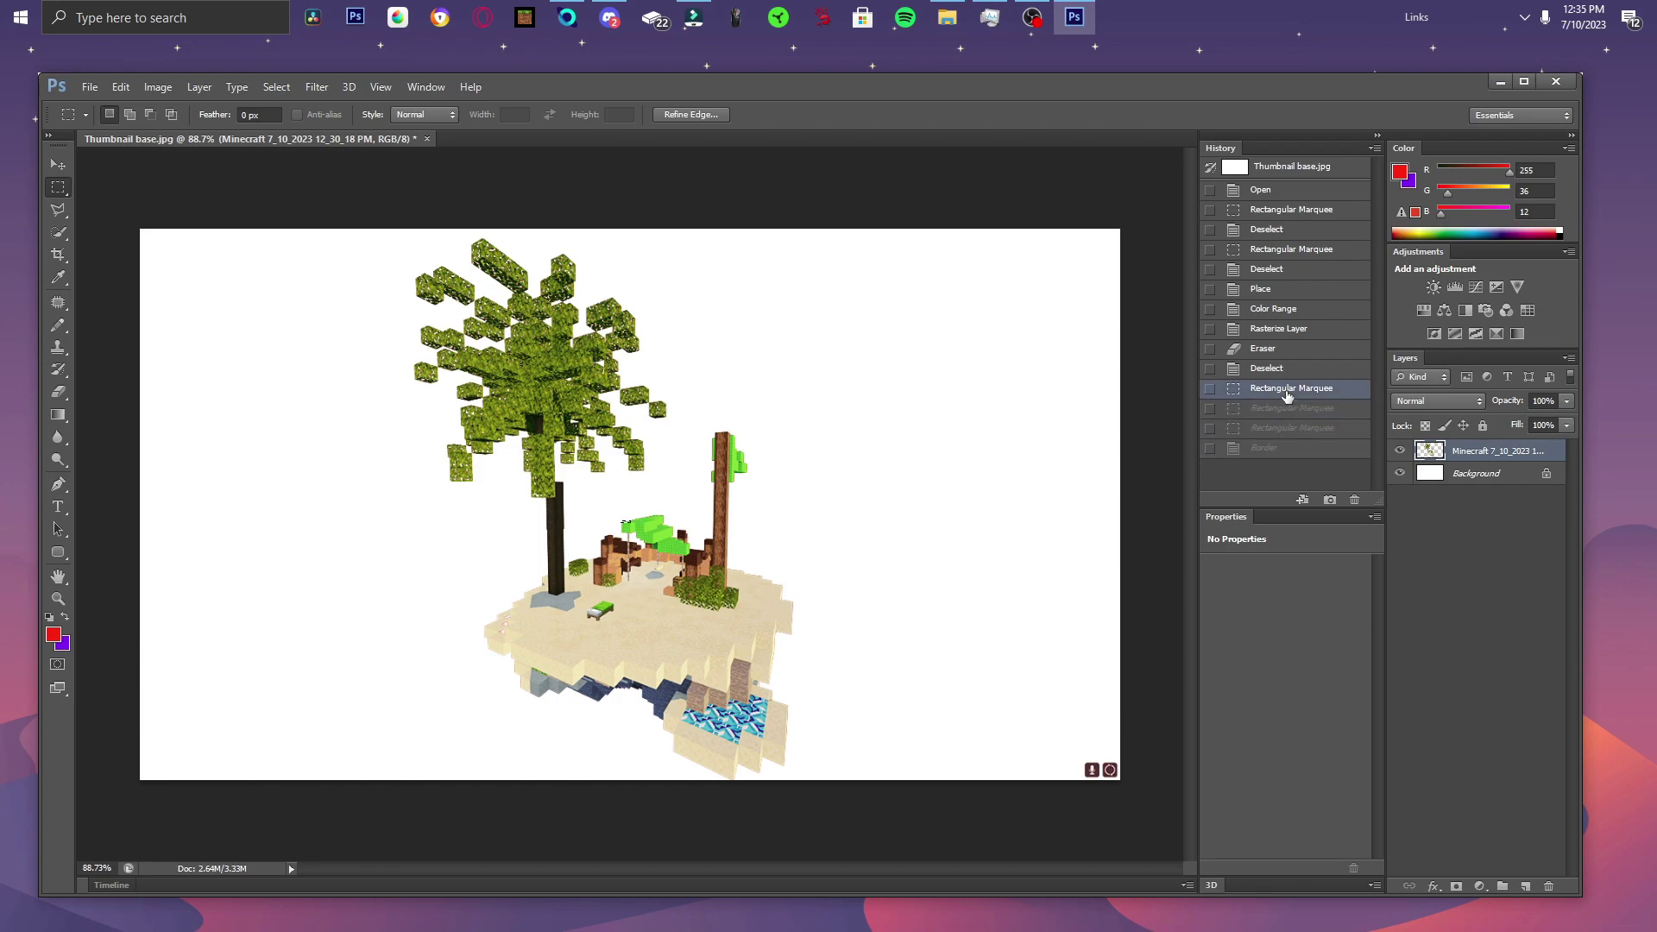
left_click(1275, 366)
left_click(1274, 349)
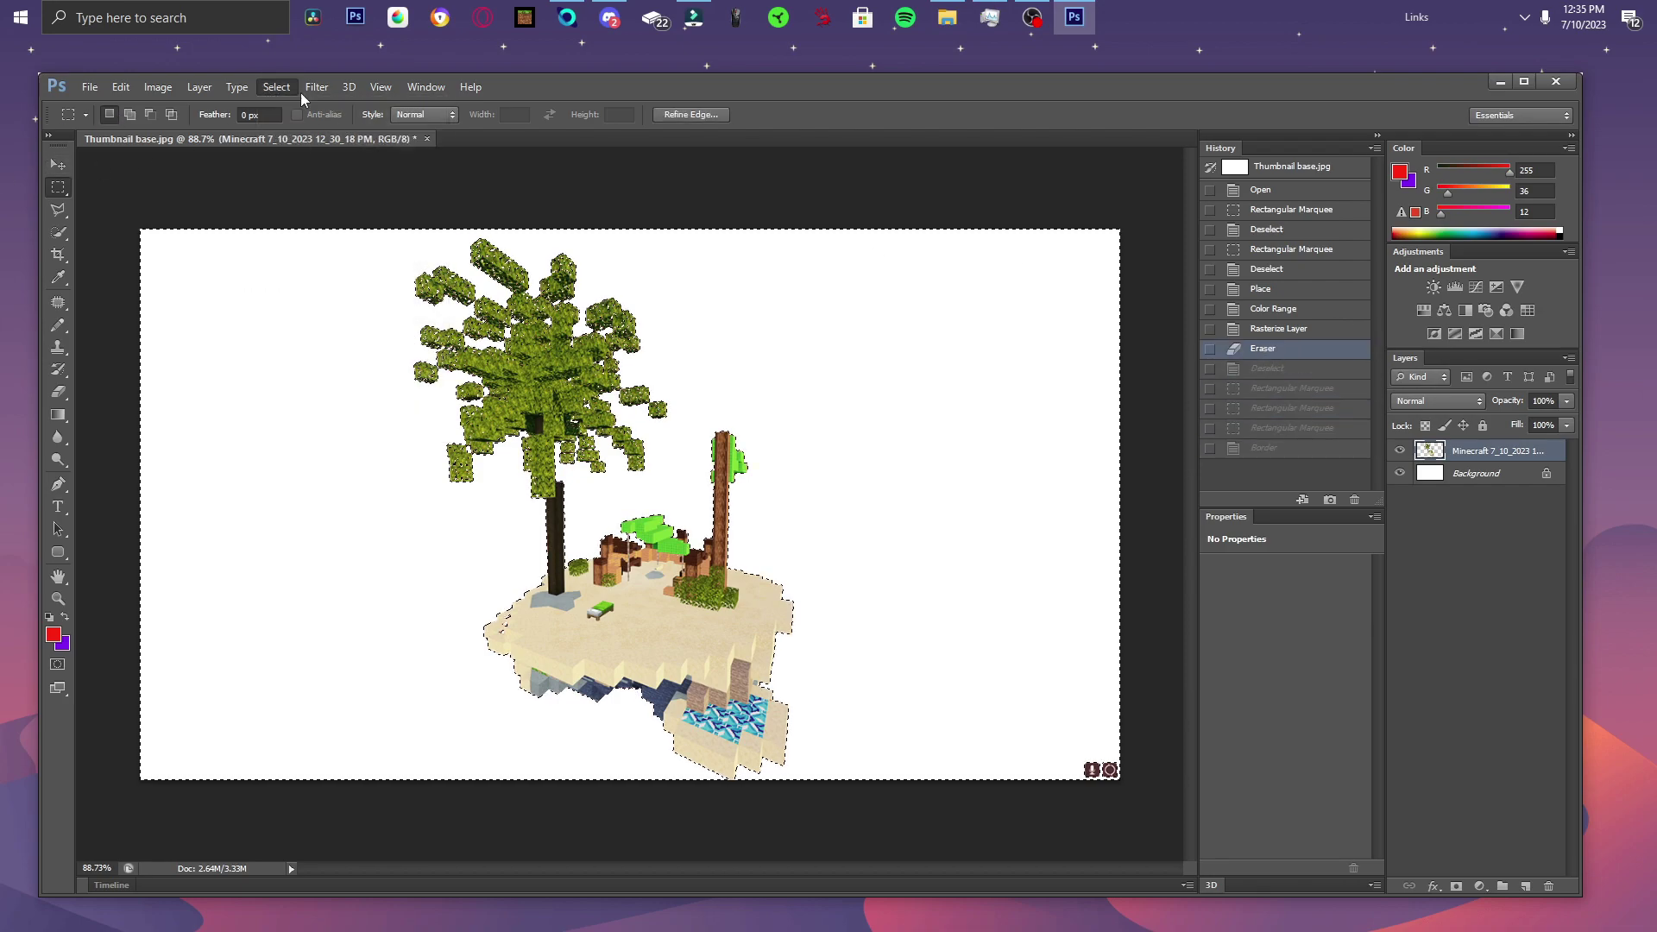
Erase the red fringe along the island's edges using a Border selection, then deselect.
left_click(293, 88)
mouse_move(311, 276)
left_click(474, 276)
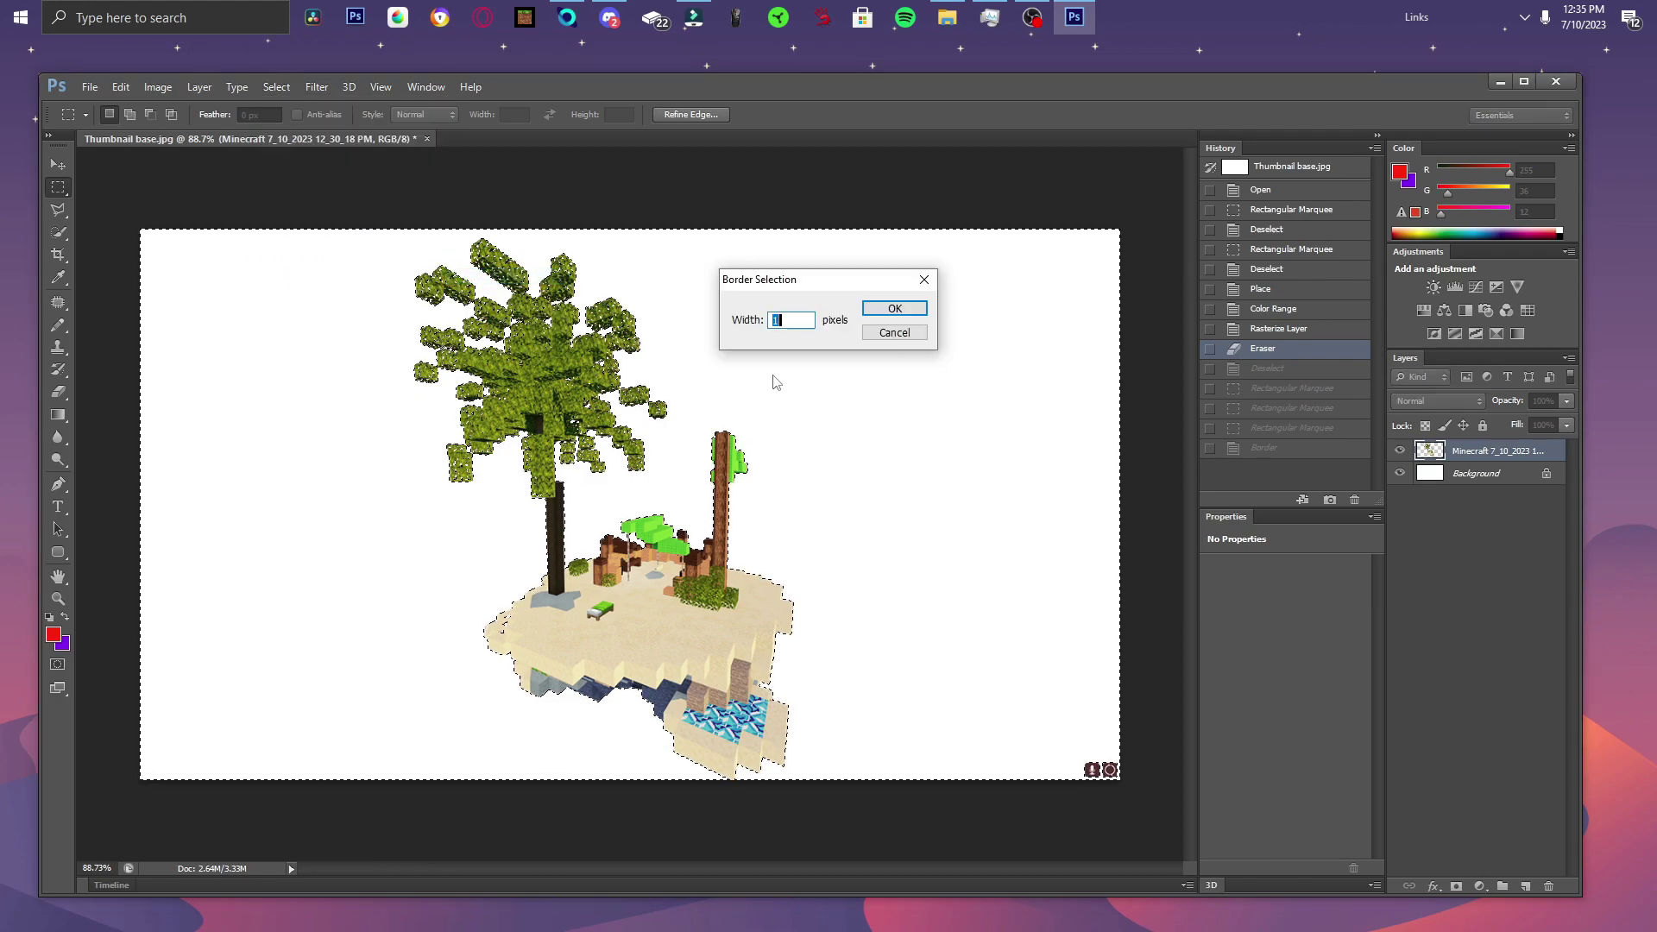
key("Return")
key("e")
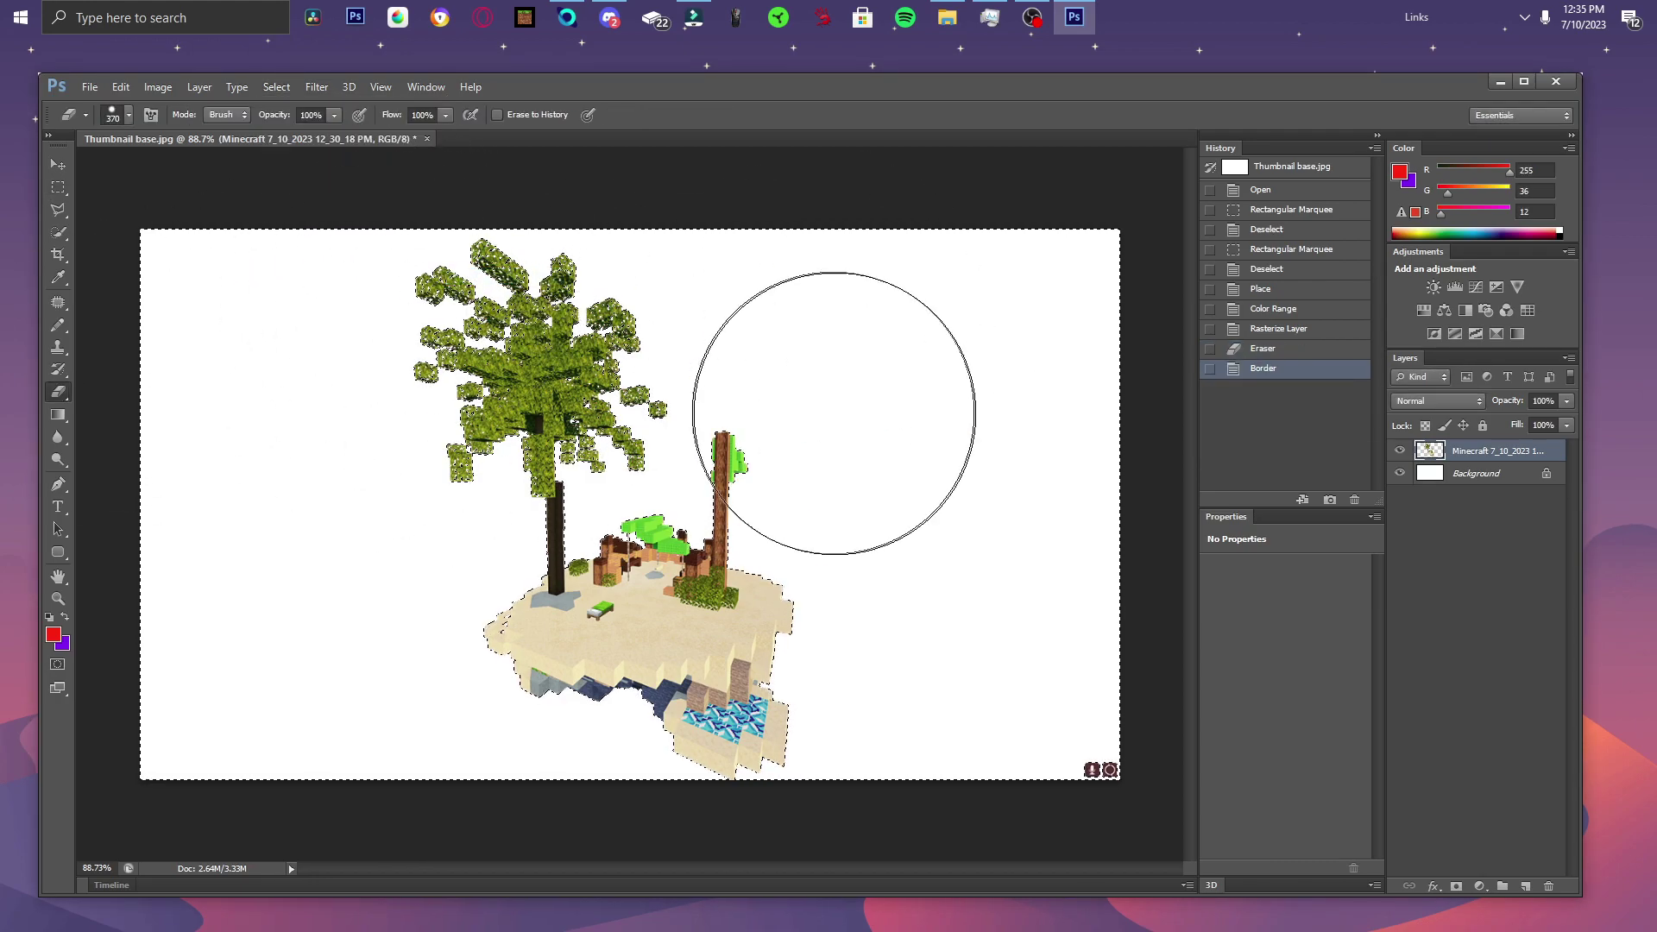
mouse_move(833, 413)
left_mouse_down()
mouse_move(863, 760)
mouse_move(702, 615)
left_mouse_up()
left_click(58, 188)
key("ctrl+d")
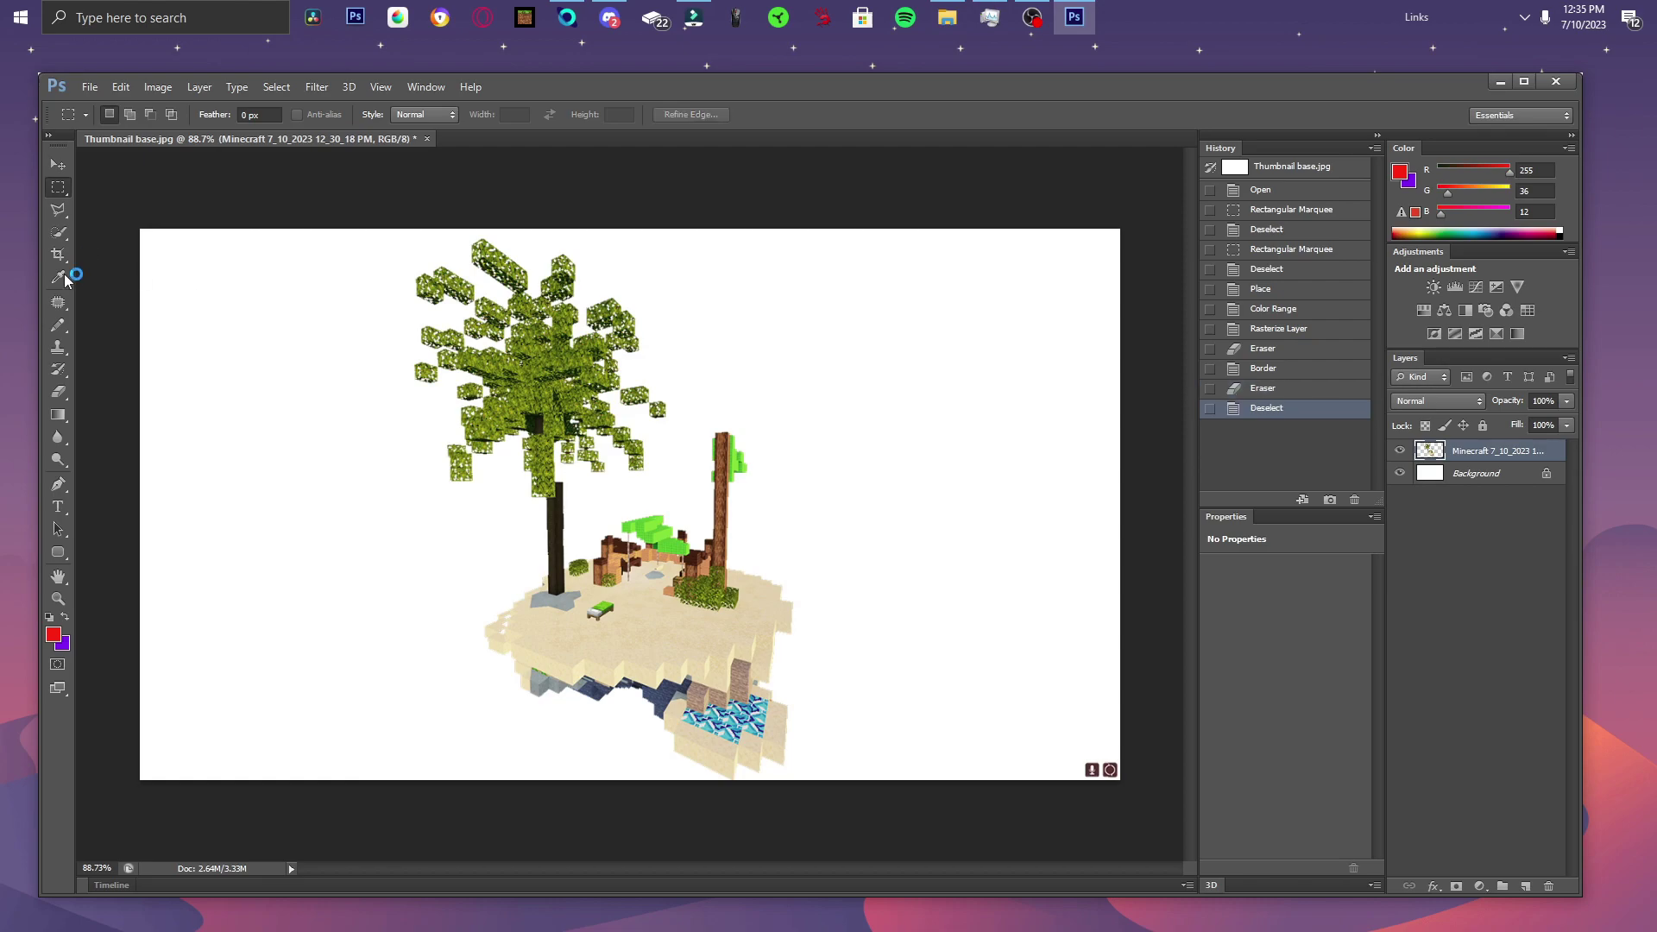
left_click_drag(1073, 739, 918, 573)
left_click(58, 187)
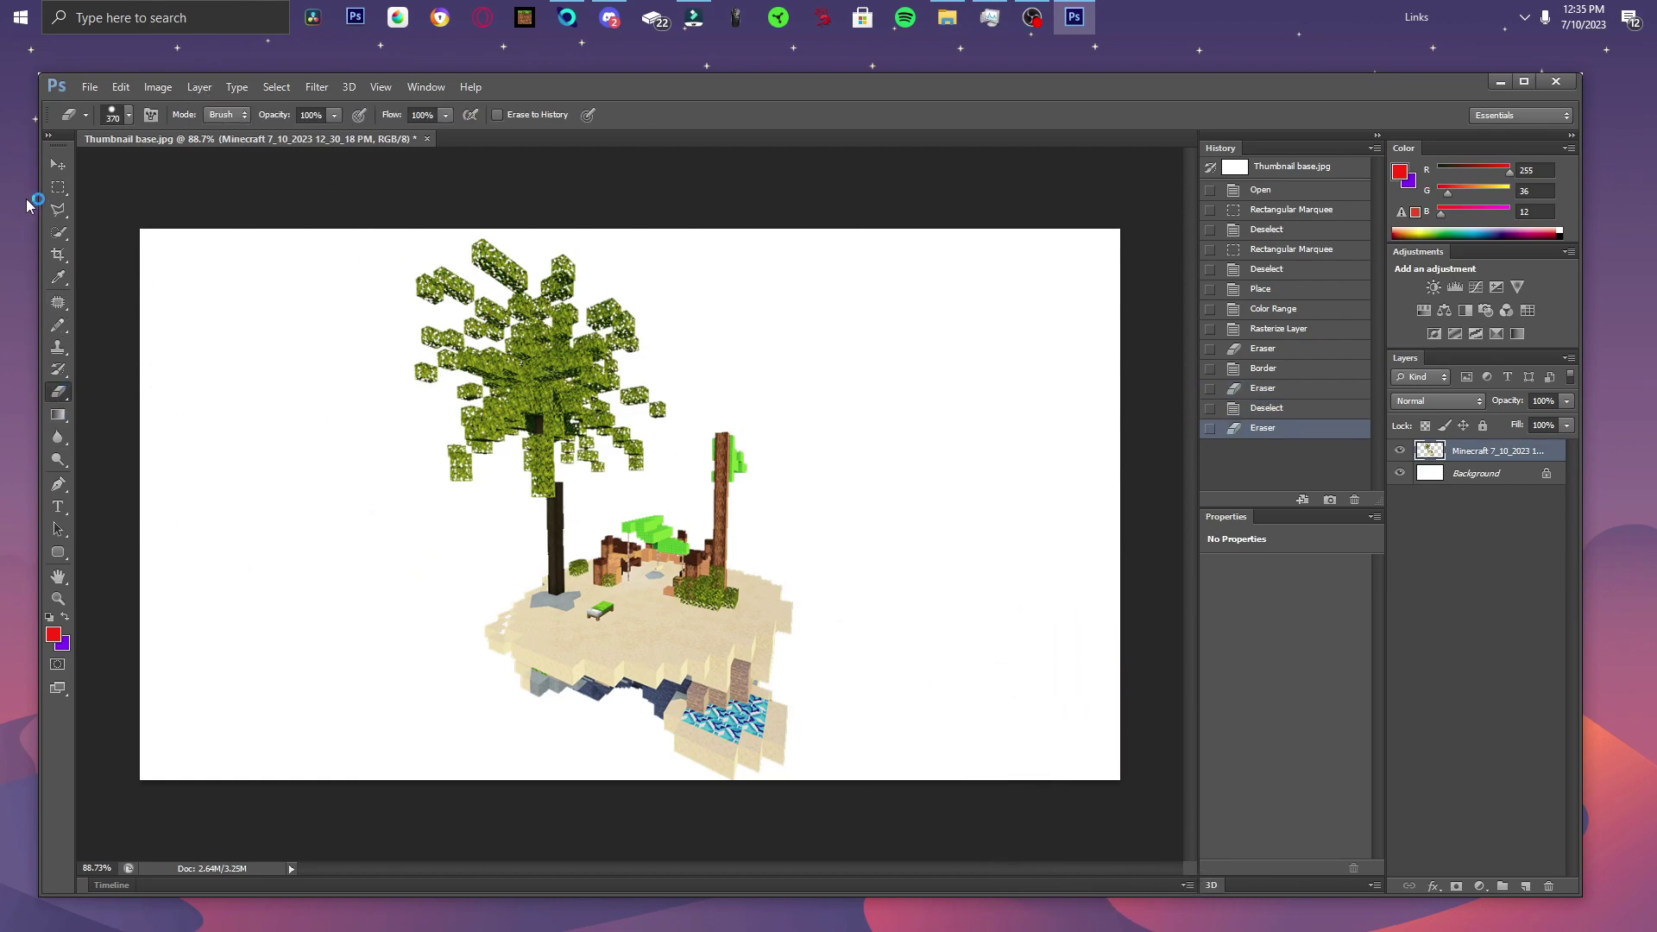
Shrink the island to about 80% and erase leftover marks near the top-left.
left_click(58, 164)
left_click_drag(117, 246, 372, 343)
left_click_drag(516, 463, 385, 402)
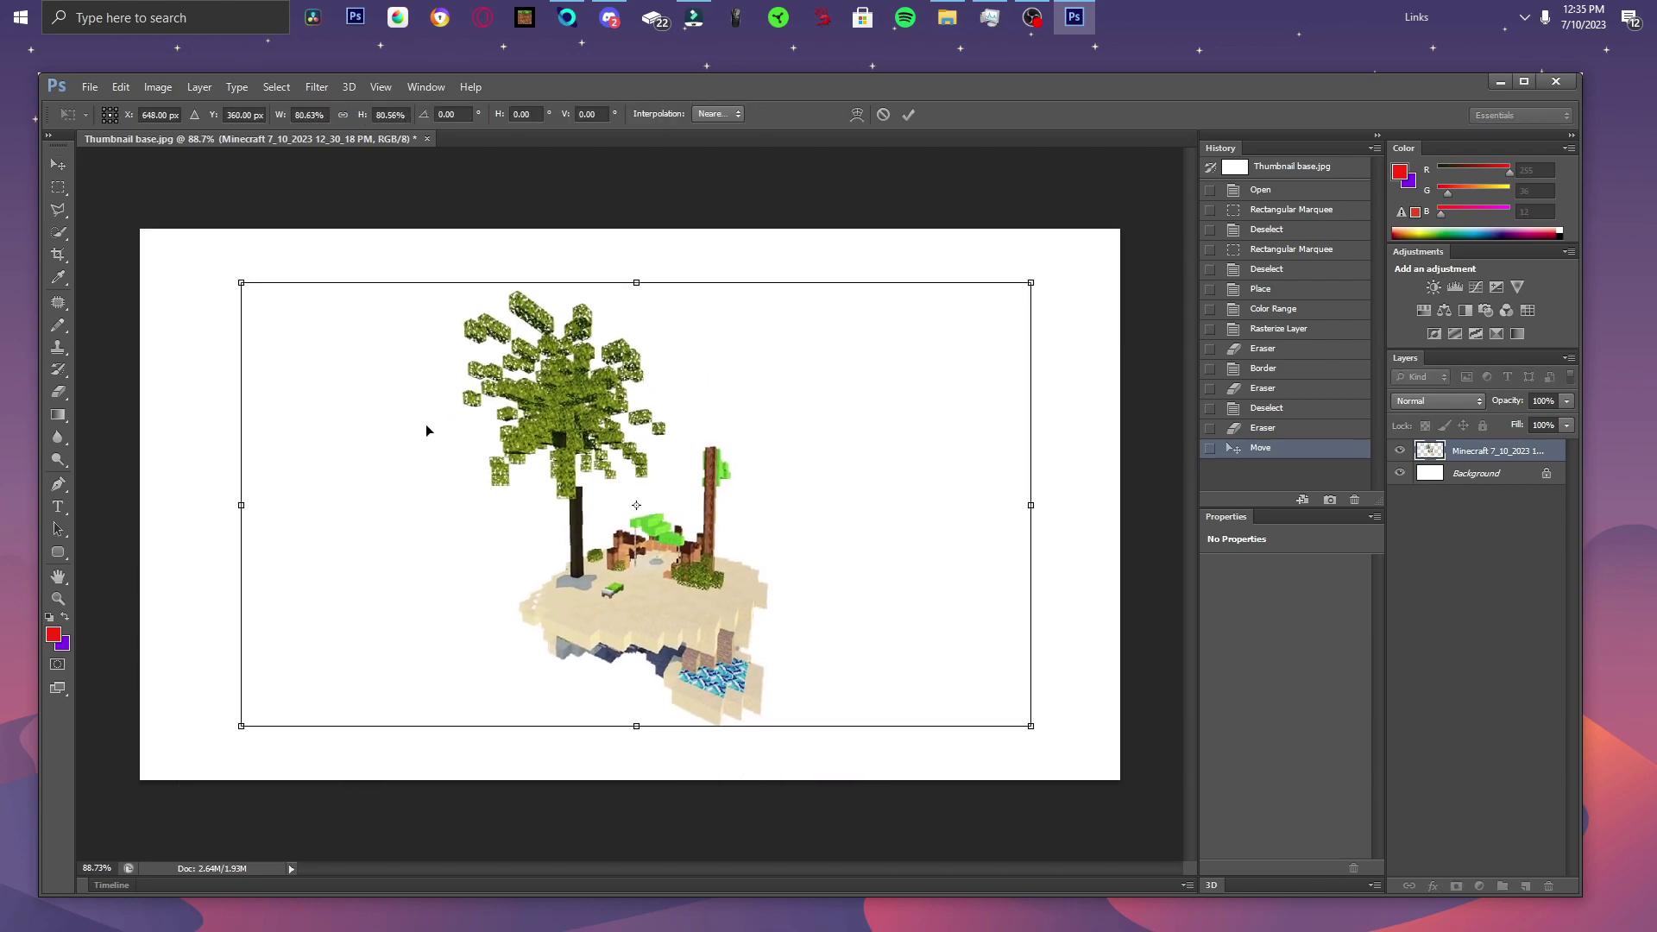
right_click(455, 432)
left_click(532, 446)
left_click(58, 186)
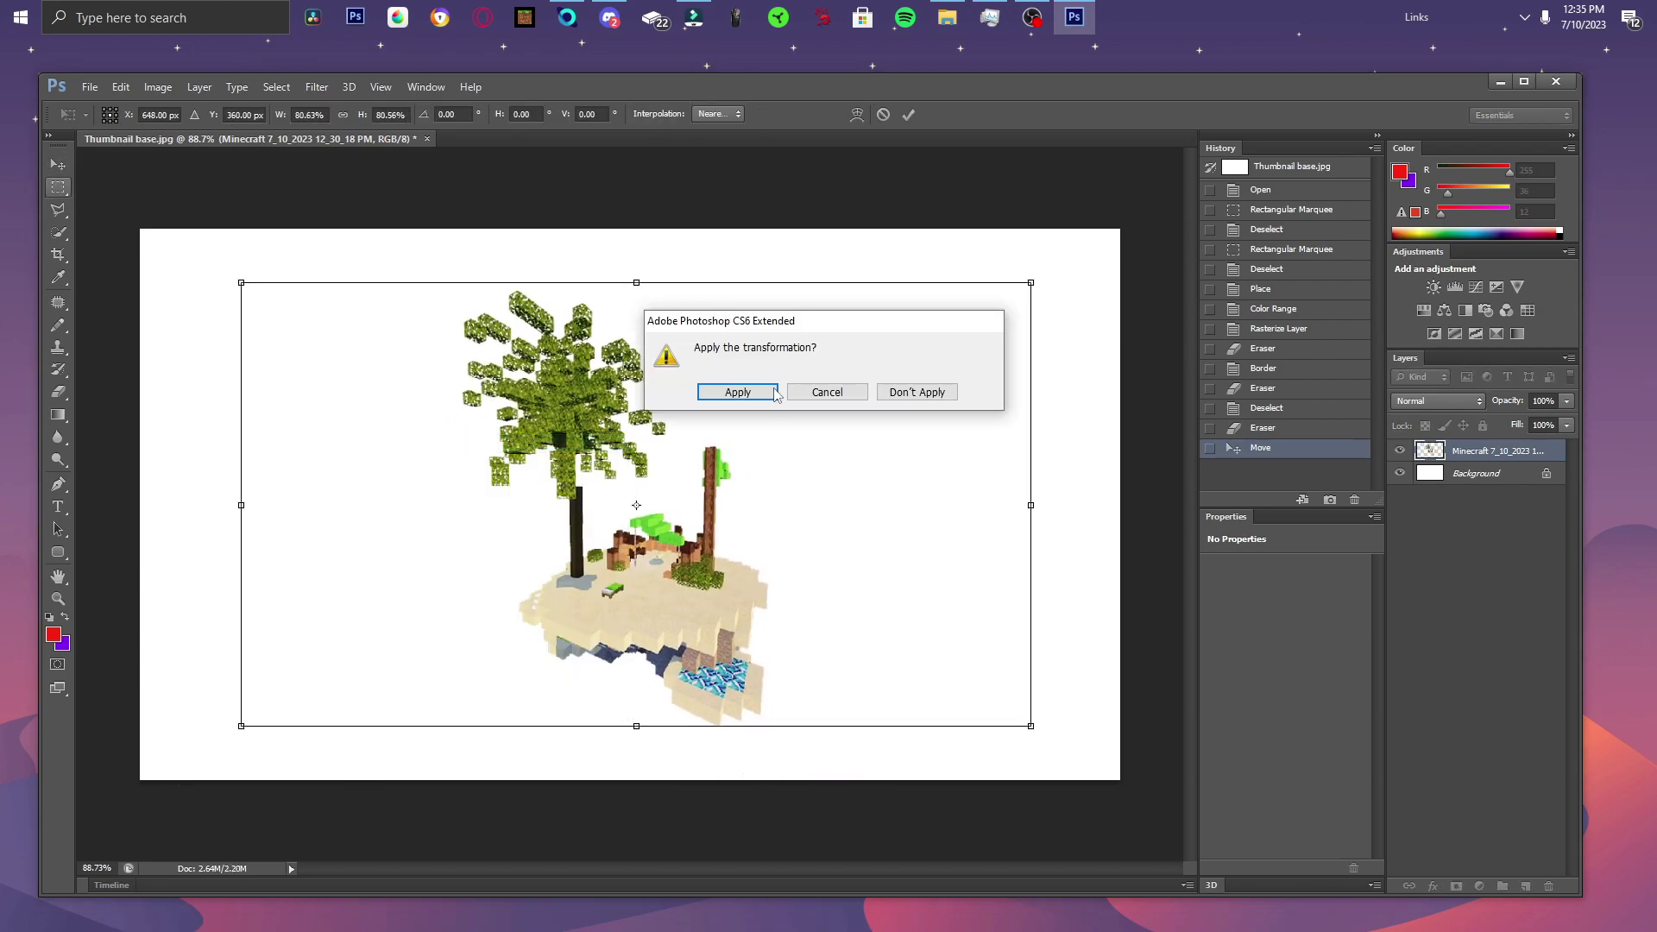
left_click(737, 393)
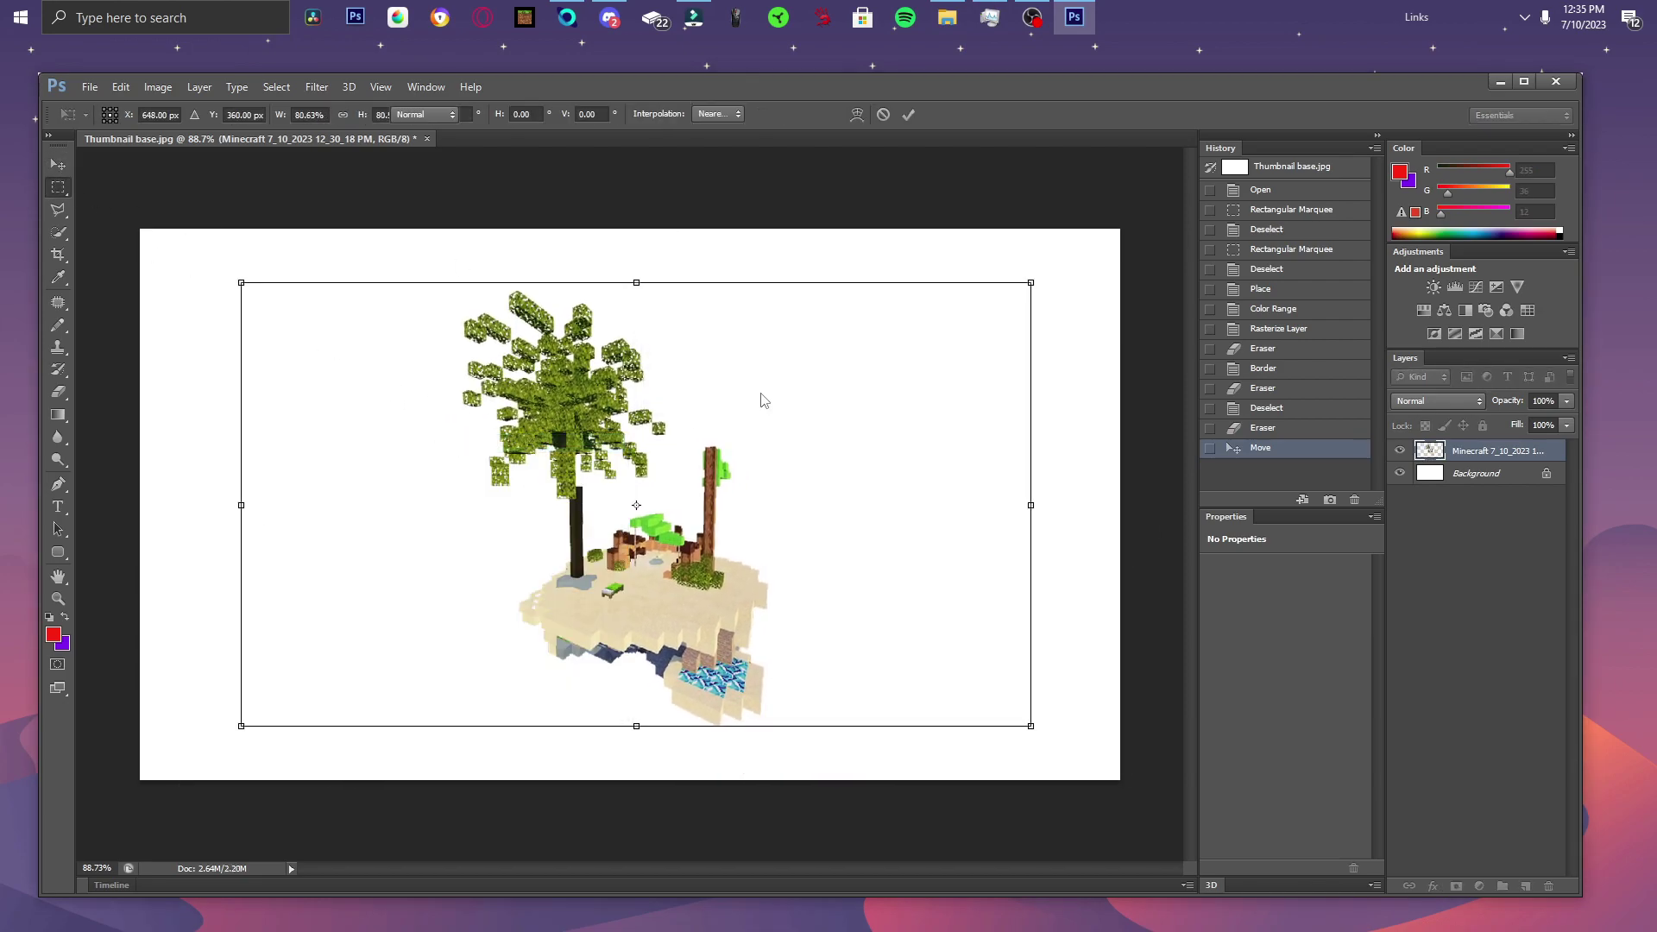
left_click(58, 392)
mouse_move(311, 296)
left_mouse_down()
mouse_move(273, 275)
mouse_move(209, 555)
mouse_move(323, 788)
mouse_move(490, 847)
mouse_move(977, 772)
mouse_move(959, 729)
mouse_move(1068, 449)
mouse_move(849, 259)
mouse_move(129, 203)
left_mouse_up()
Enlarge the island to about 129.5% and shift it toward the canvas's right side.
left_click(55, 166)
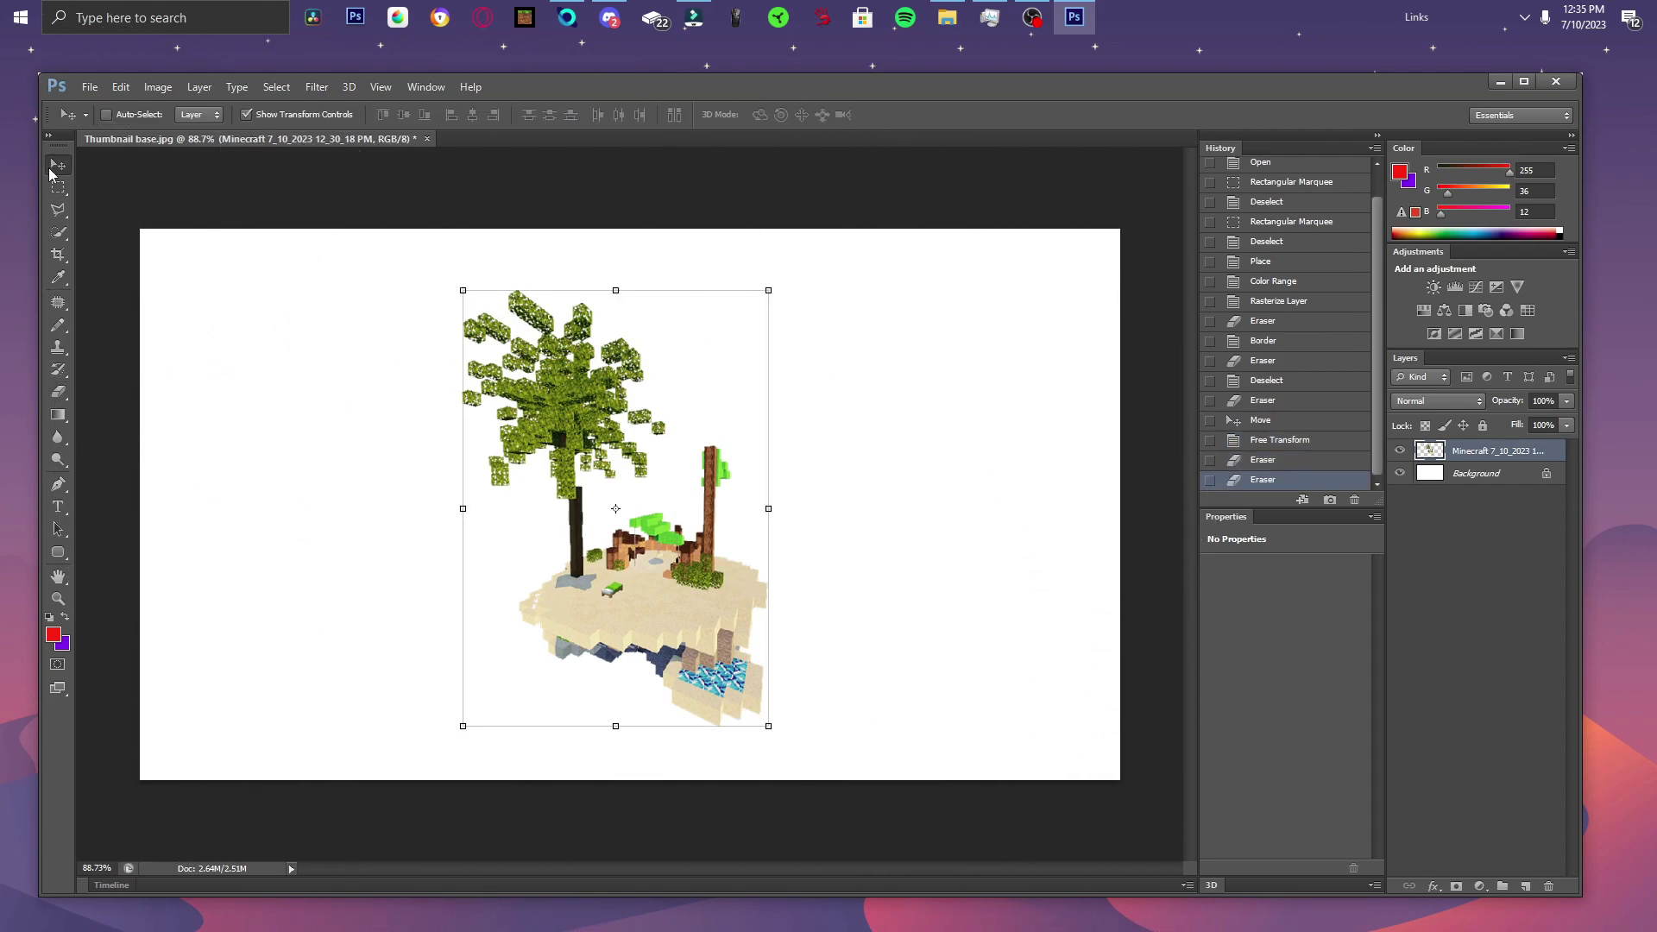
left_click_drag(617, 410, 572, 390)
scroll(607, 553, "up", 10)
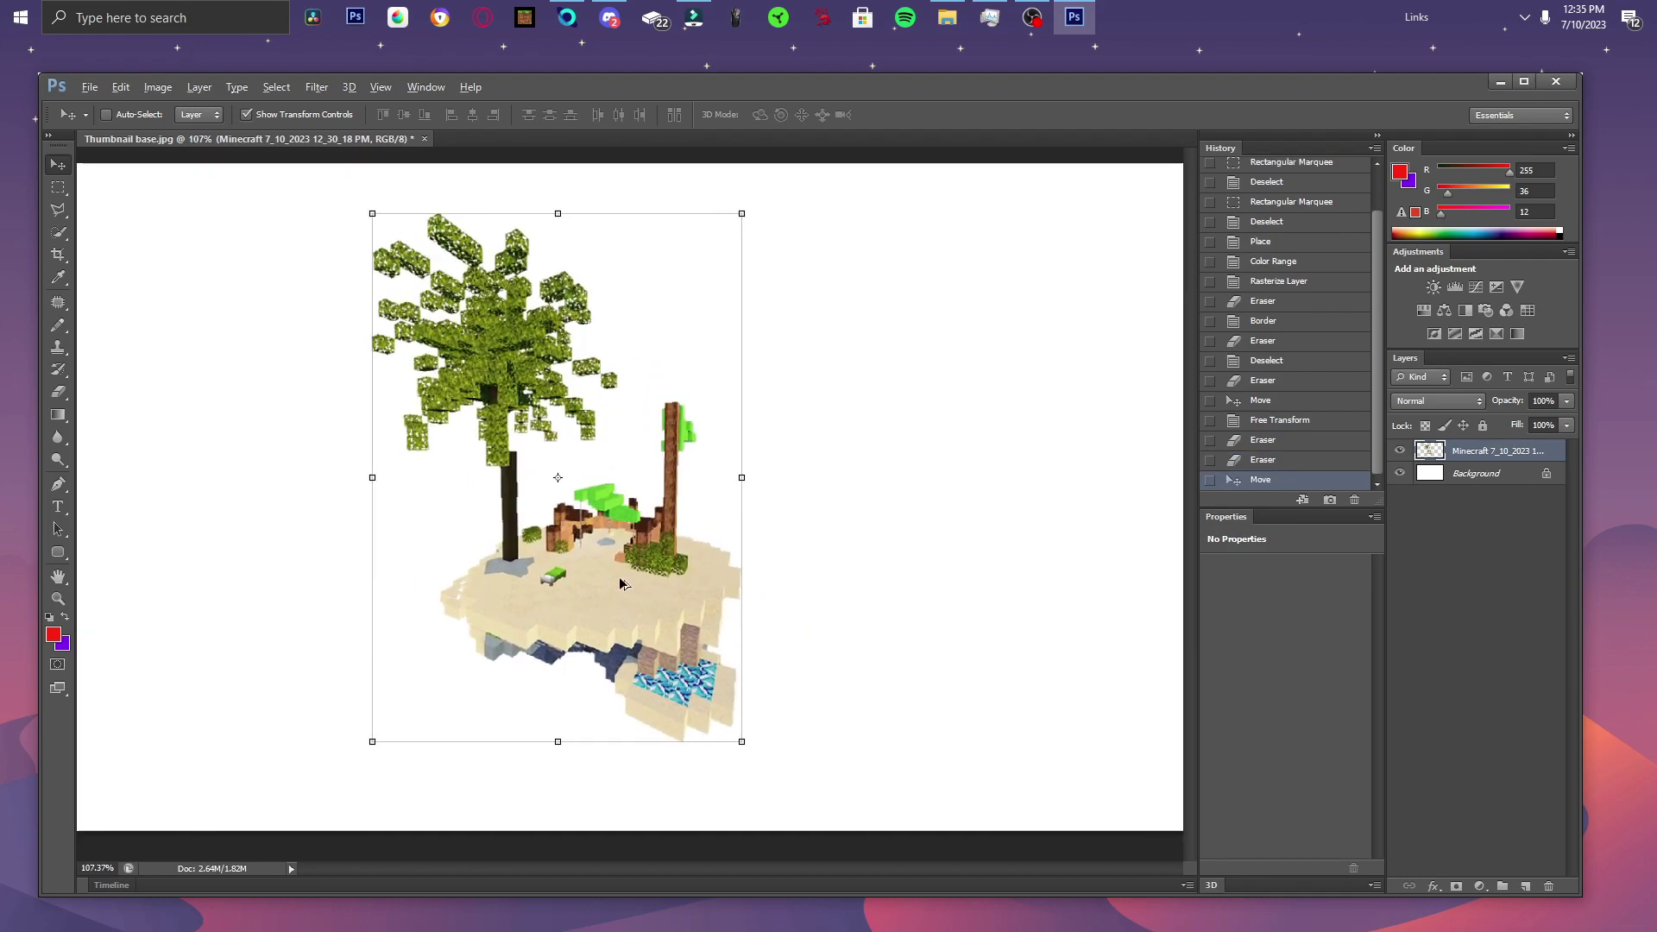
scroll(595, 584, "down", 6)
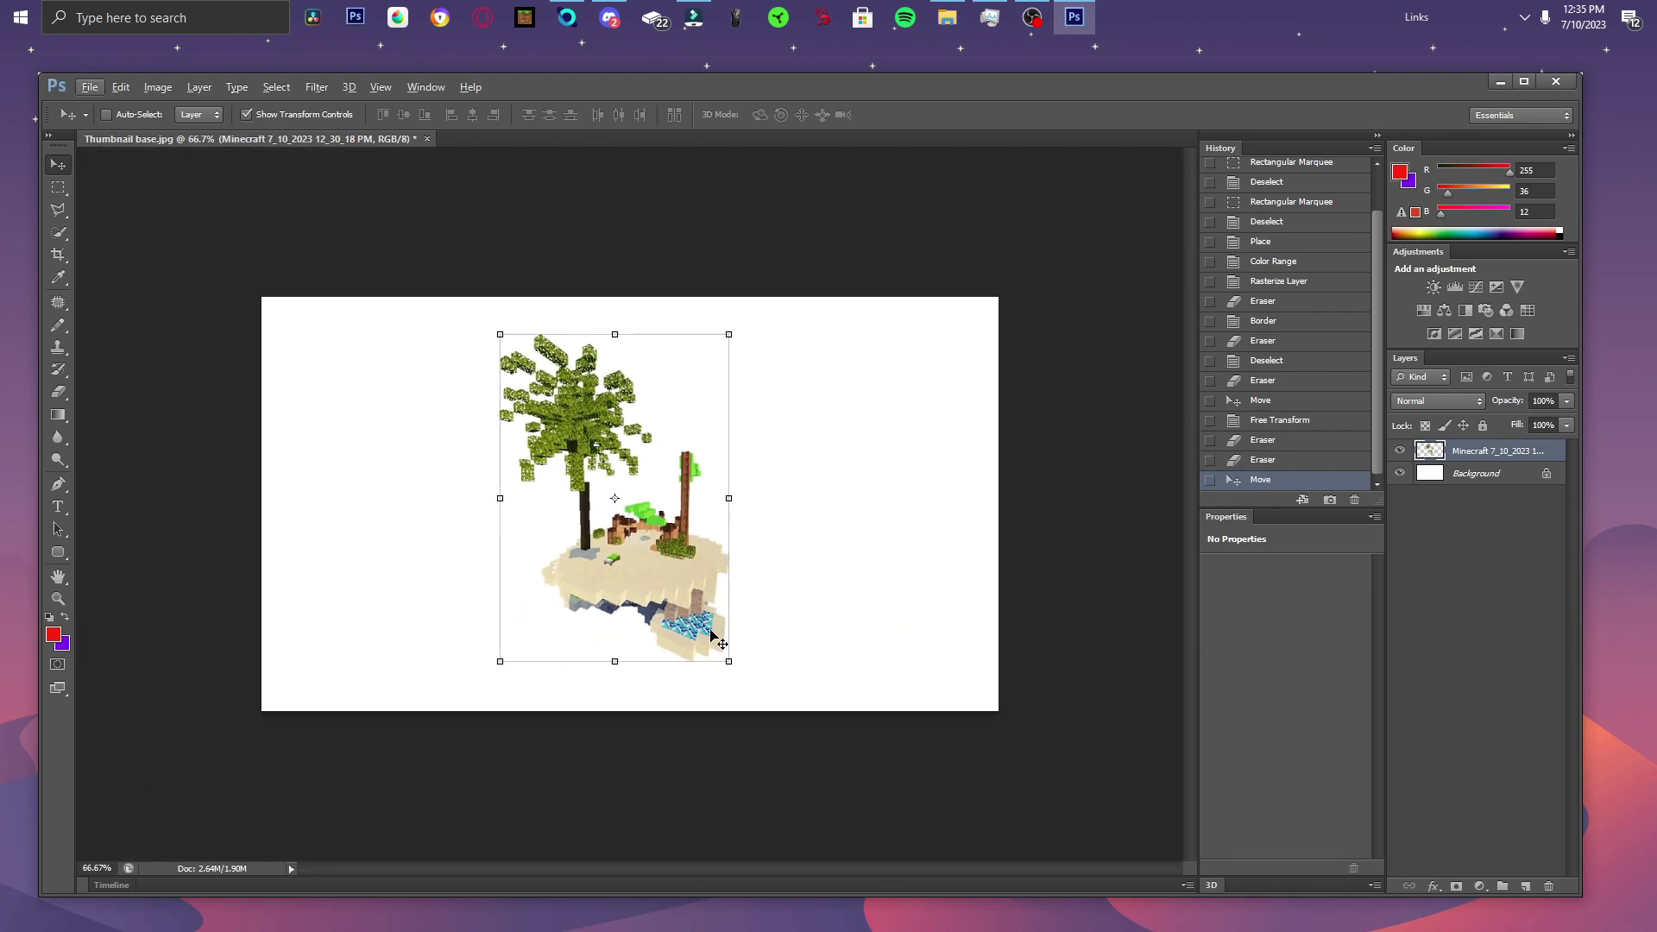
left_click_drag(729, 662, 795, 758)
left_click_drag(602, 520, 670, 484)
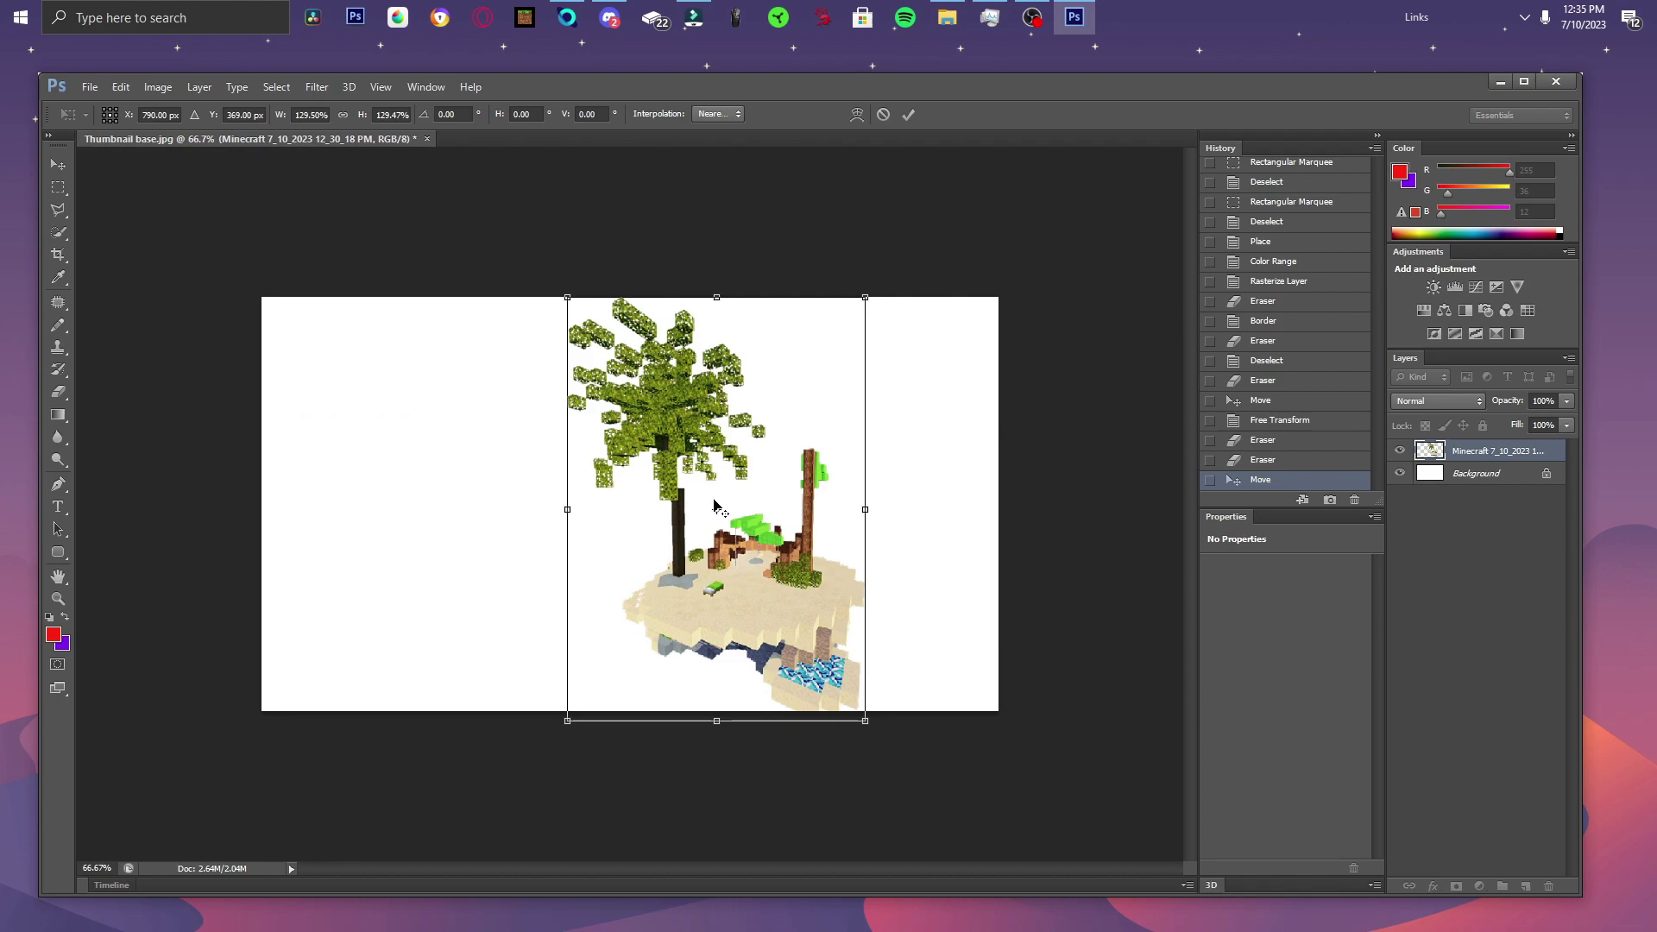
right_click(703, 483)
left_click(586, 445)
left_click(58, 189)
left_click(737, 392)
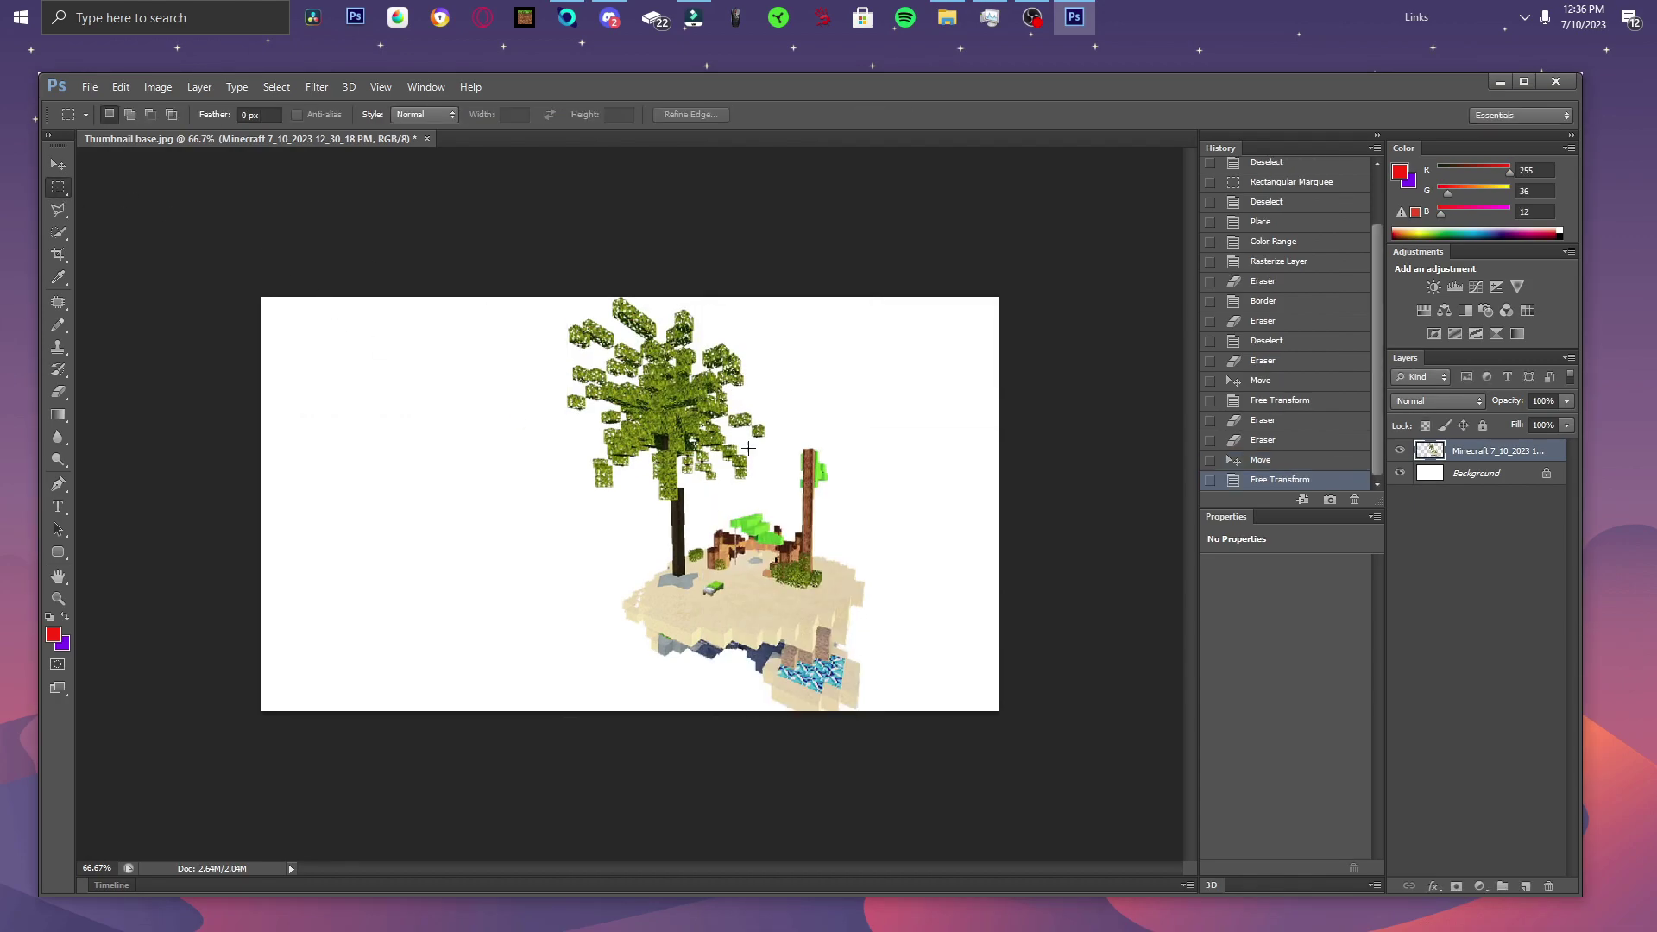
scroll(749, 460, "down", 5)
scroll(638, 518, "up", 6)
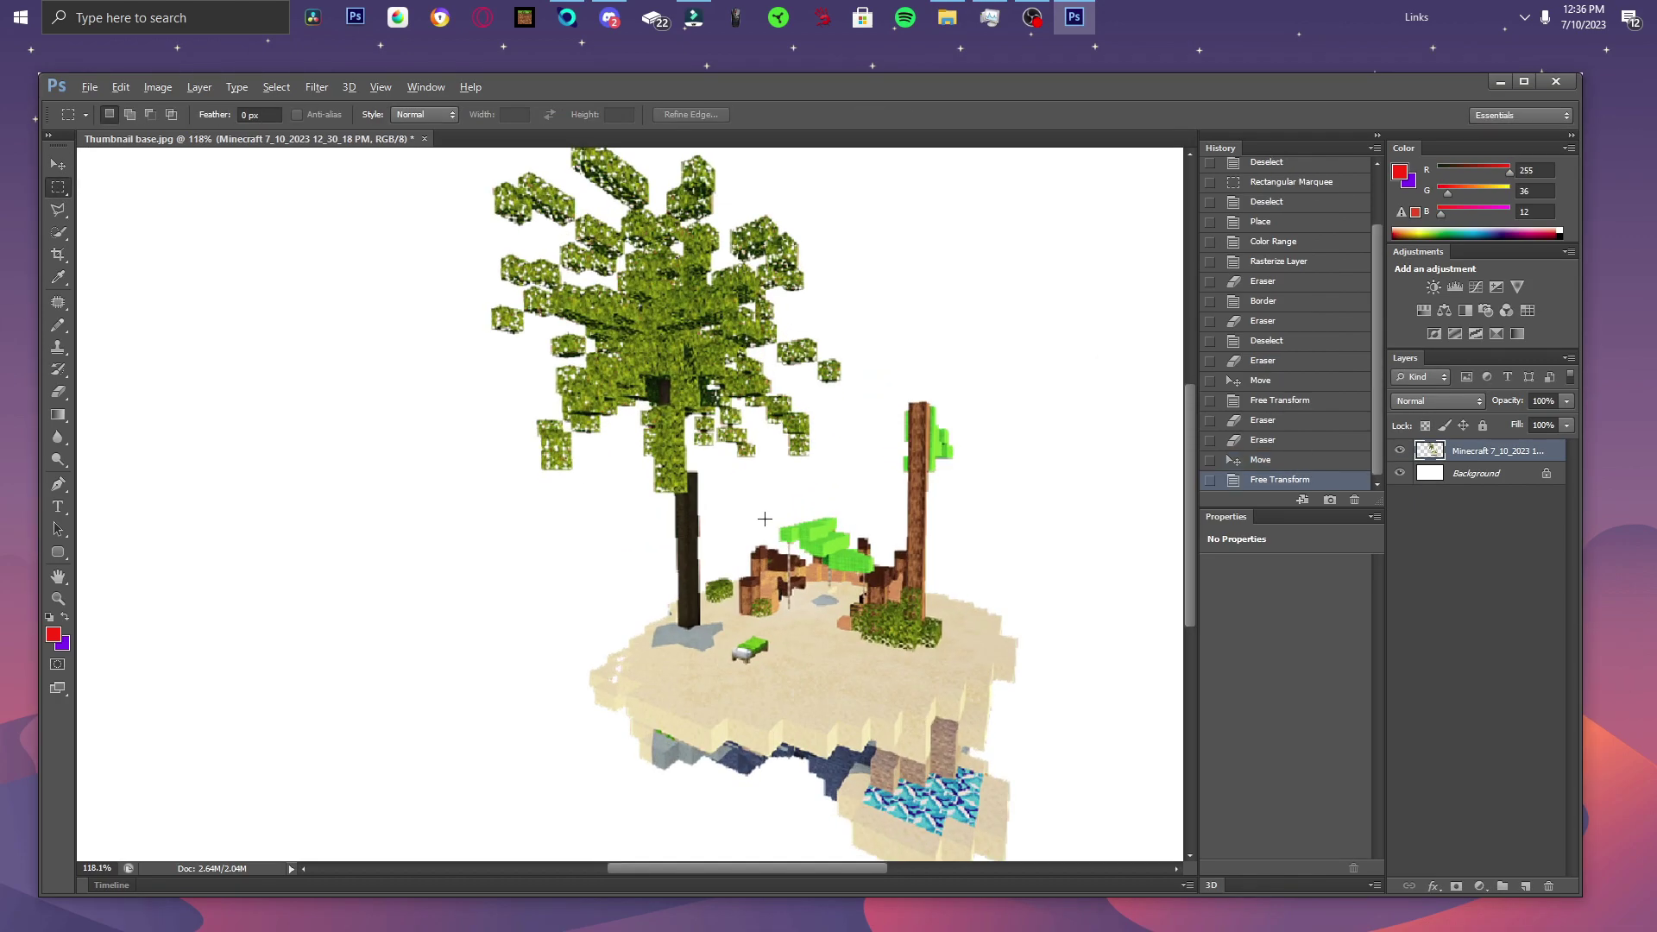
scroll(676, 560, "down", 4)
scroll(671, 539, "up", 4)
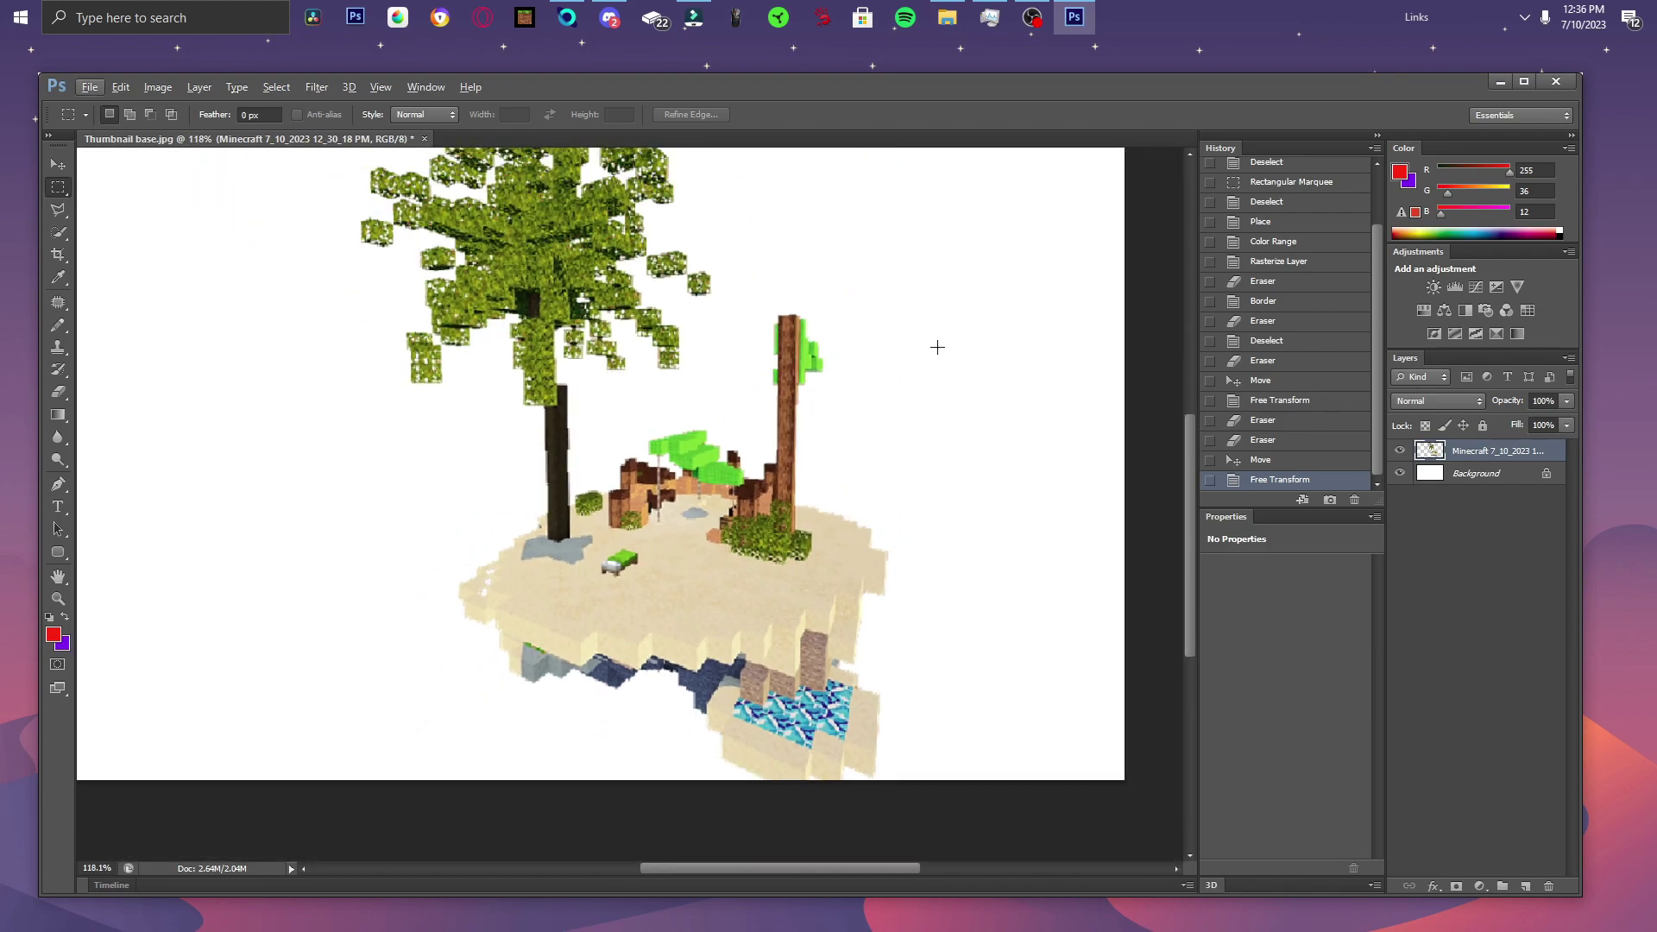
scroll(682, 474, "down", 3)
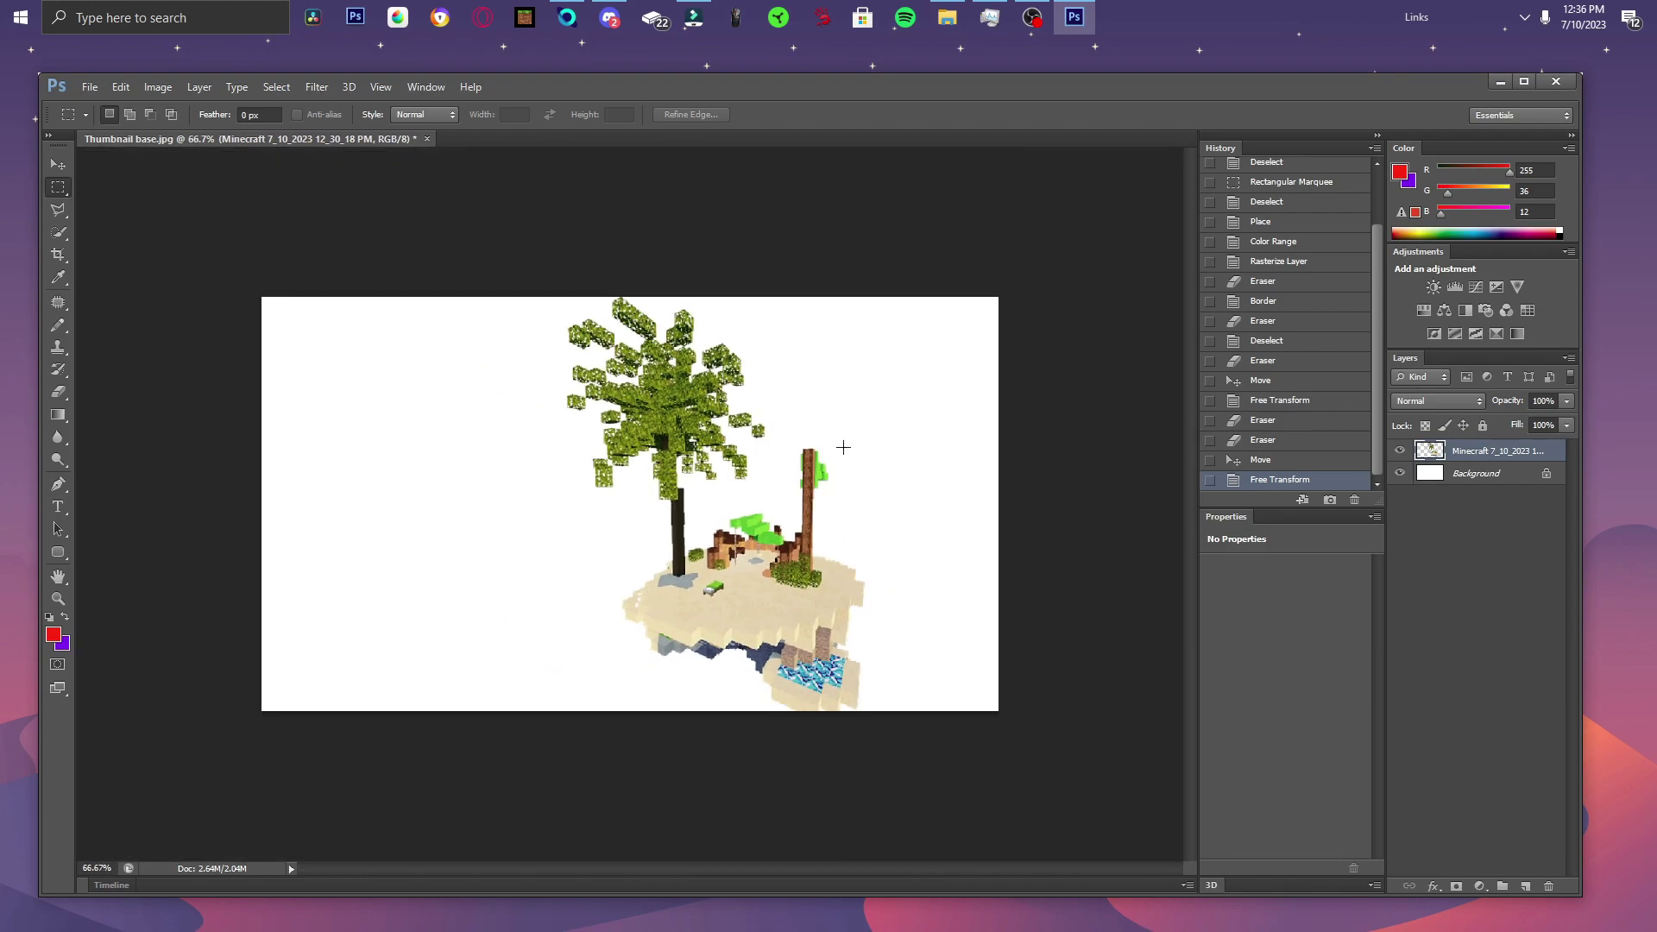
Place the green-screen character screenshot from today's captures and commit it.
left_click(88, 89)
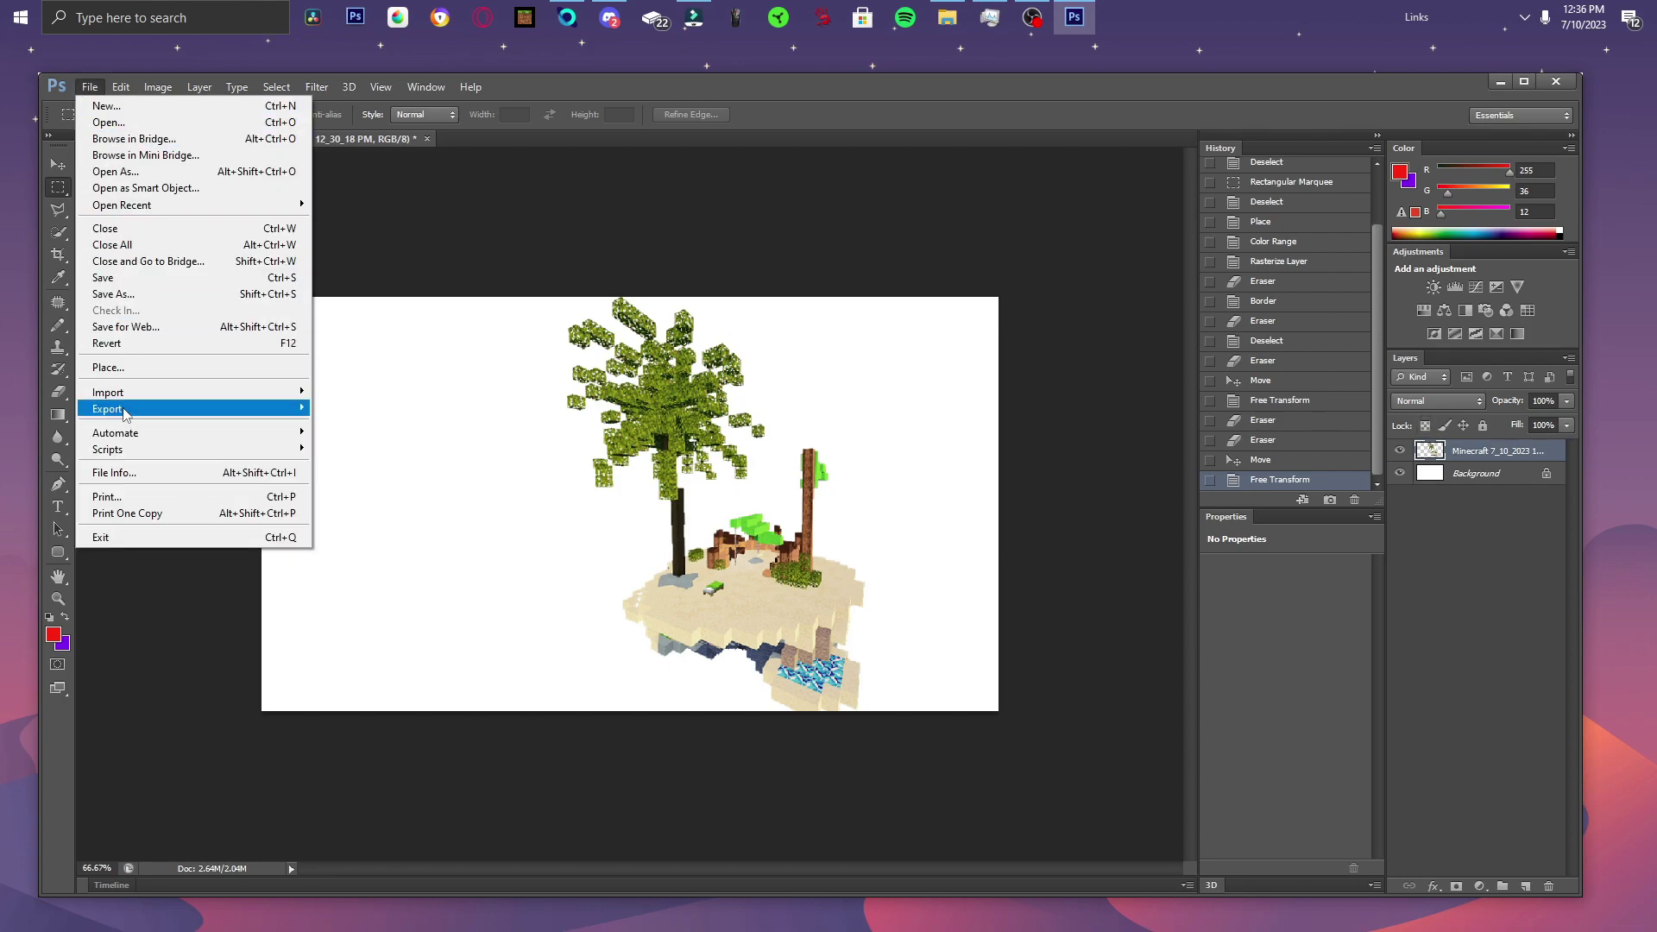
left_click(186, 370)
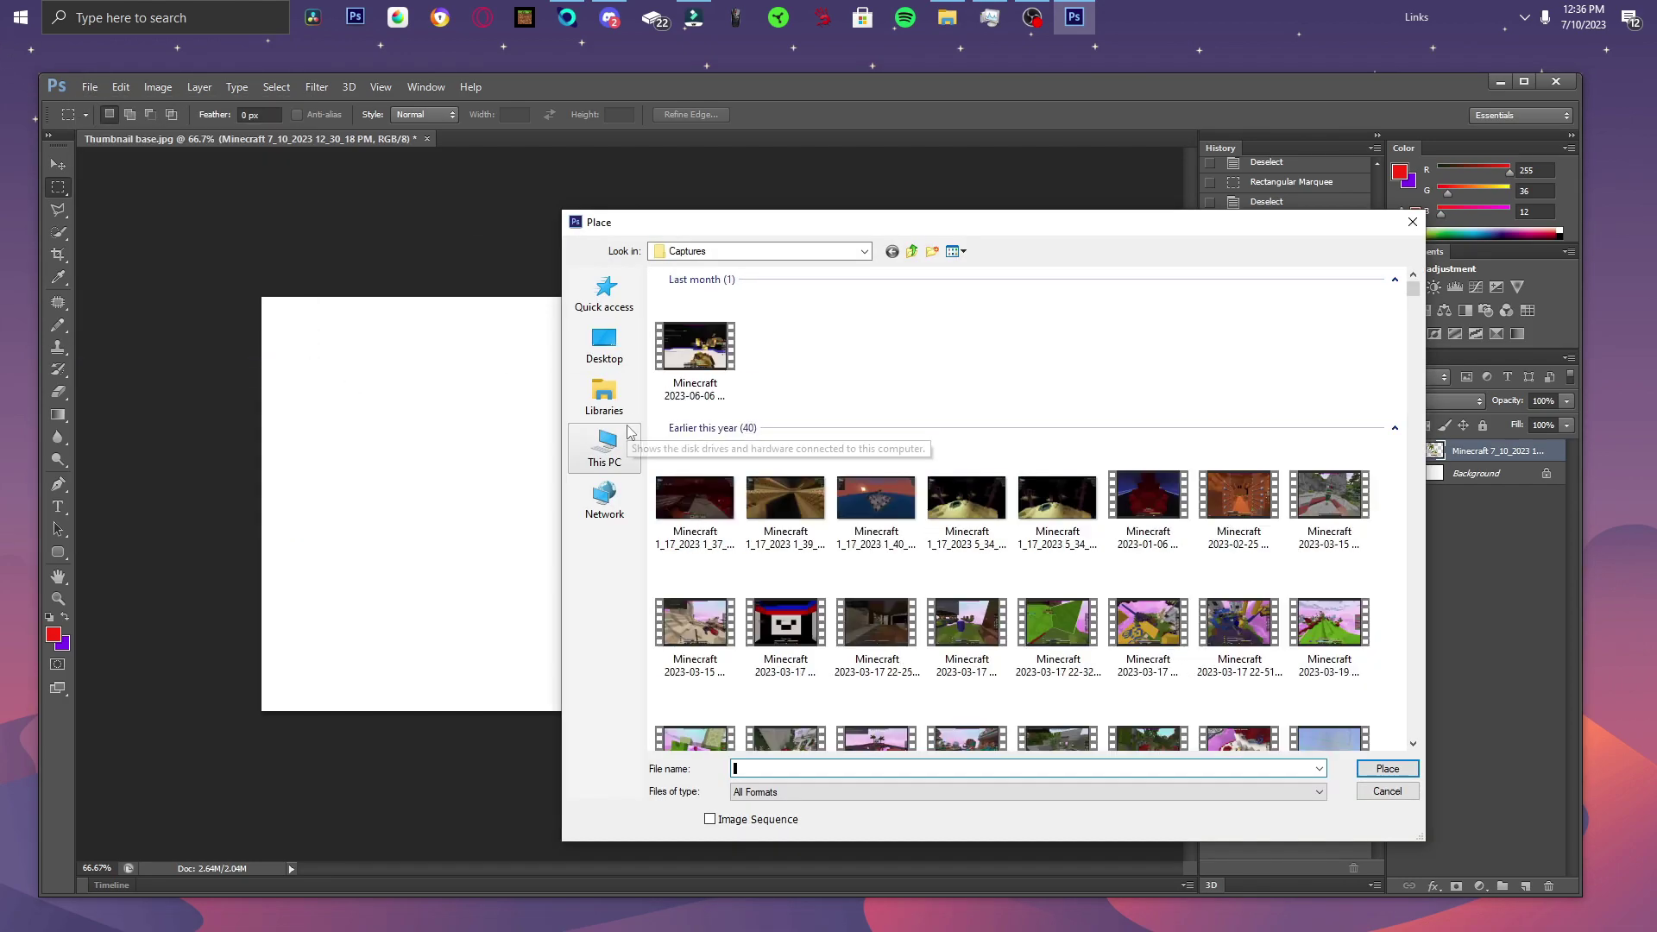
left_click(870, 354)
left_click(786, 355)
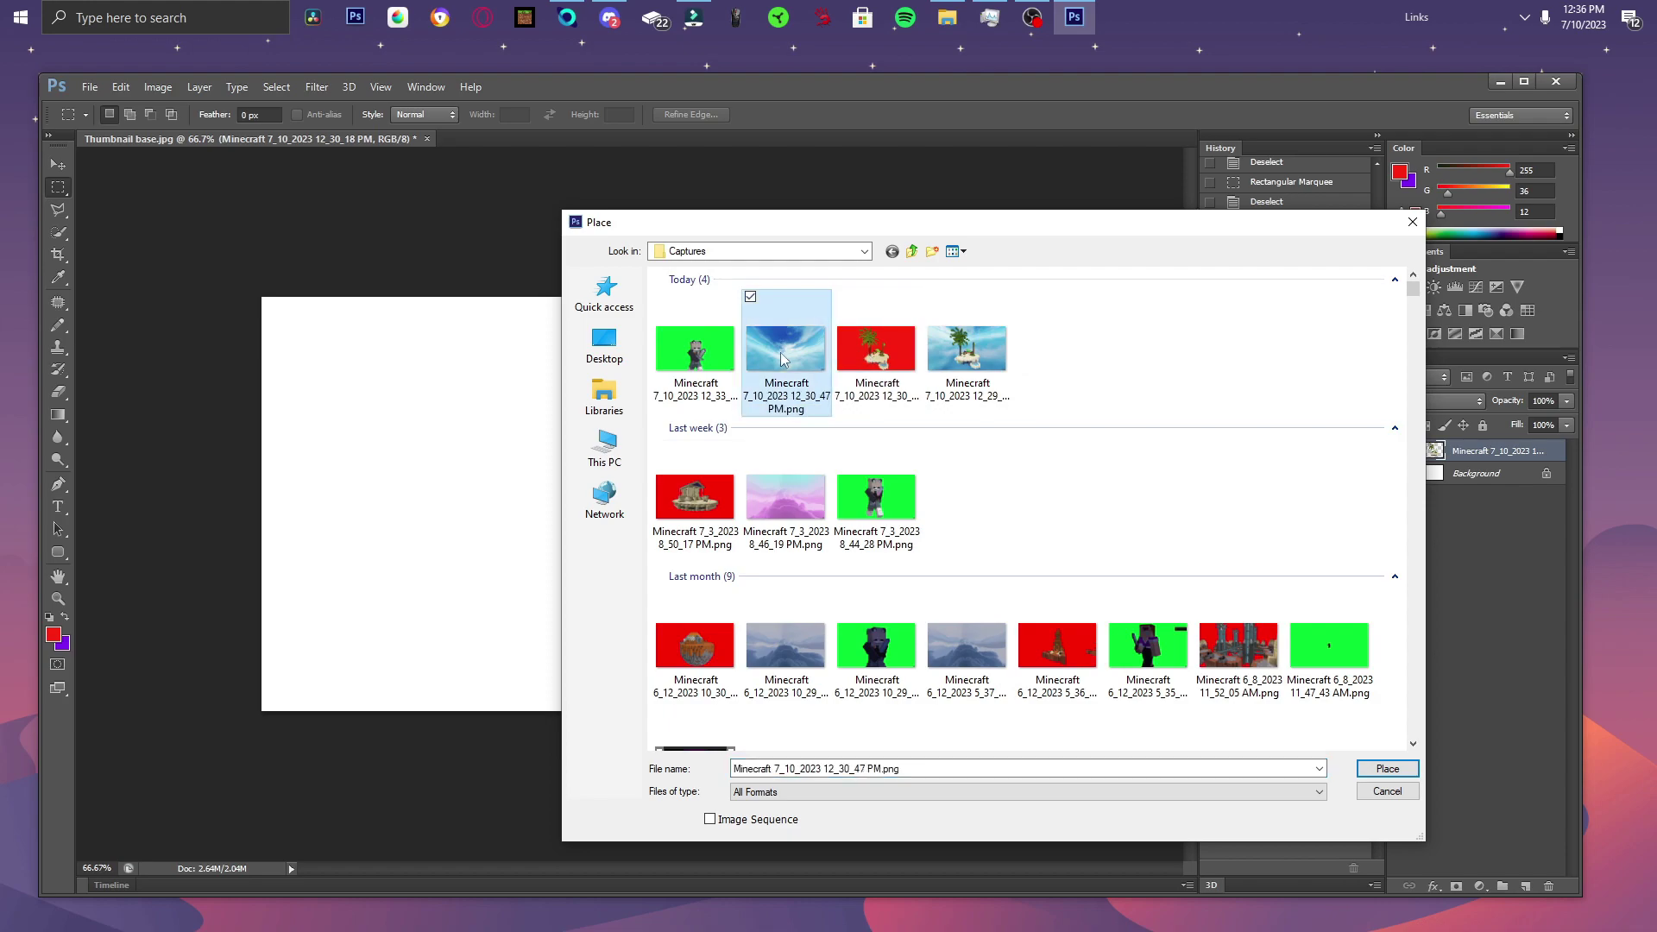
double_click(690, 354)
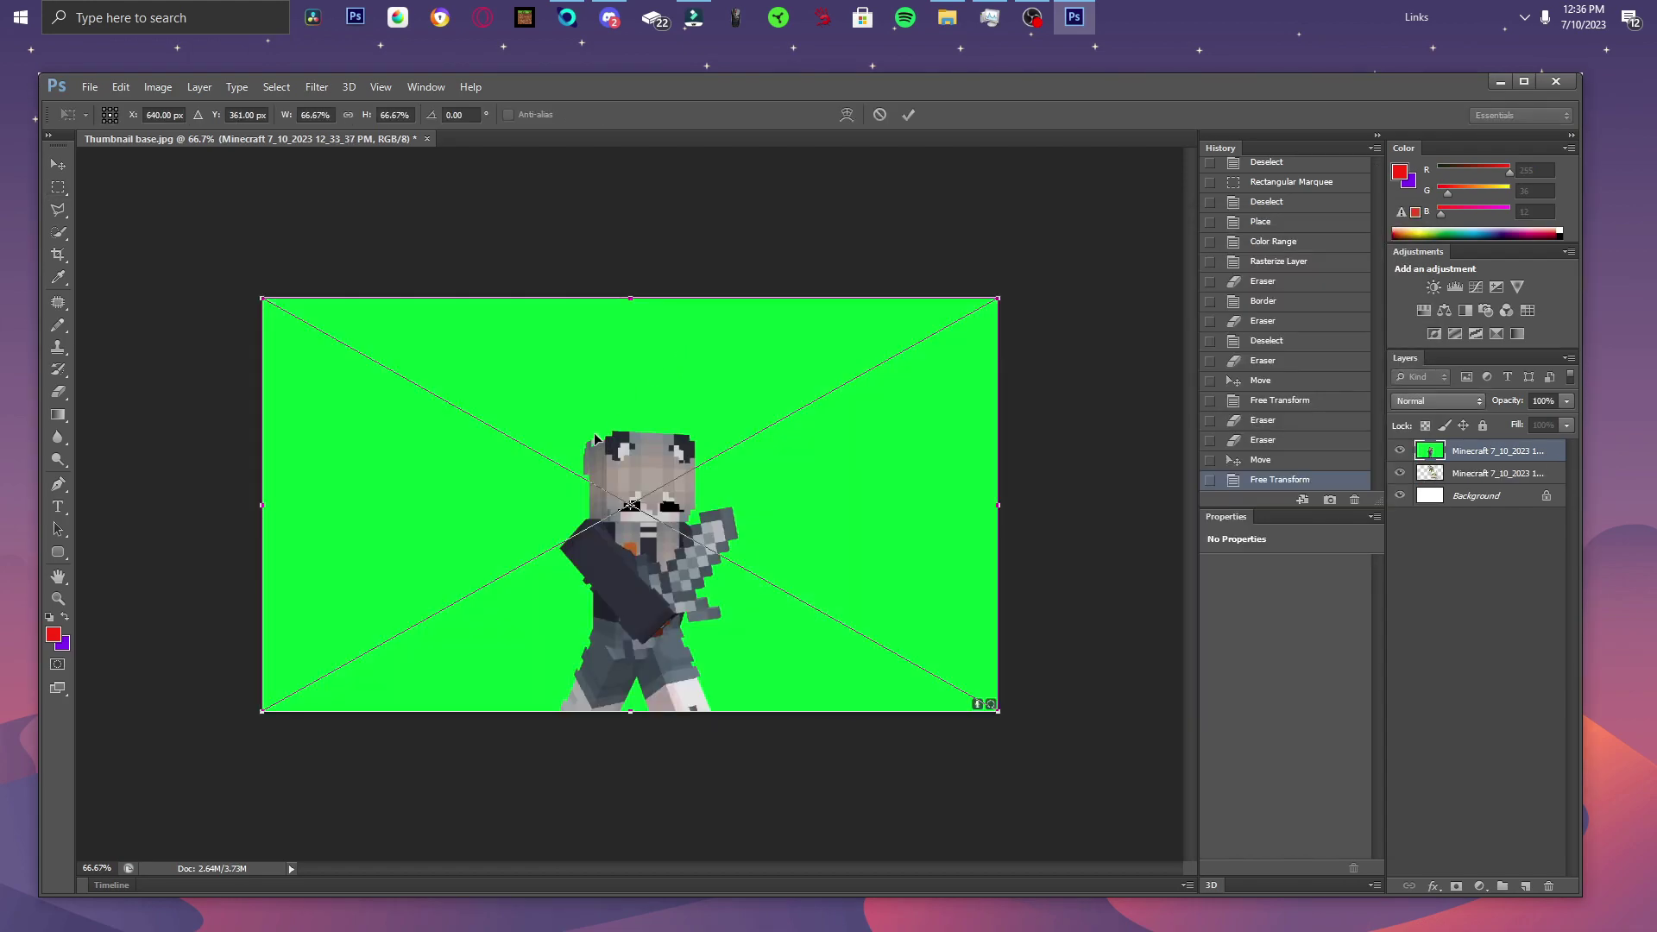
right_click(596, 441)
left_click(609, 443)
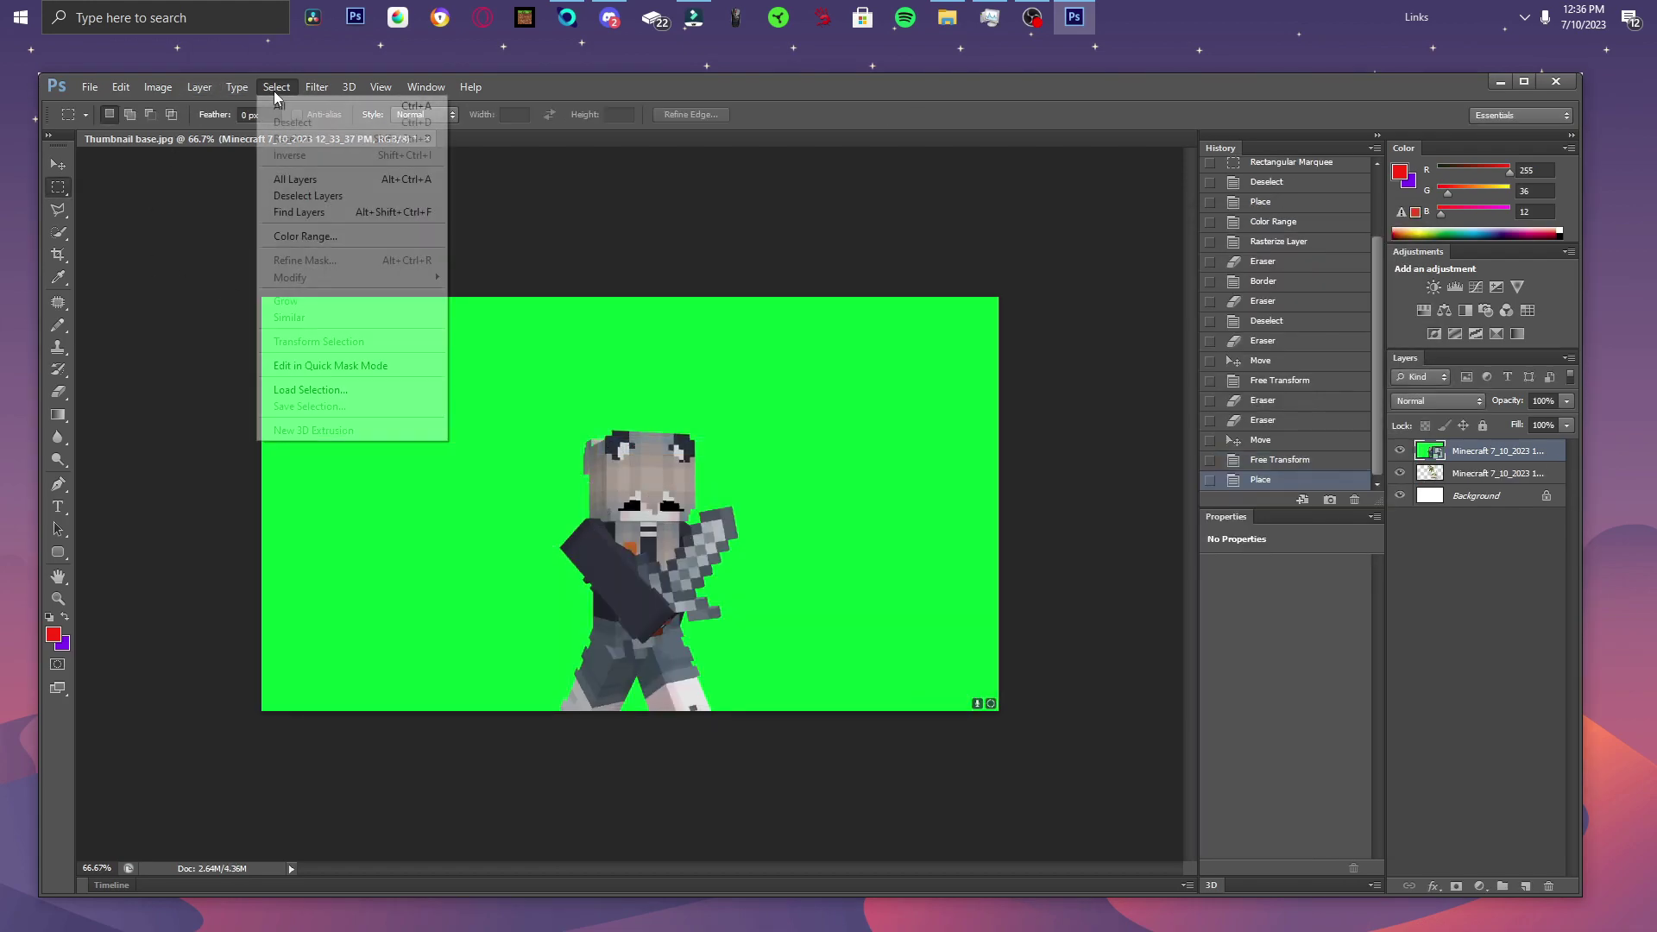
Select the green background with Color Range, rasterize the layer, and erase it.
left_click(305, 236)
left_click(855, 259)
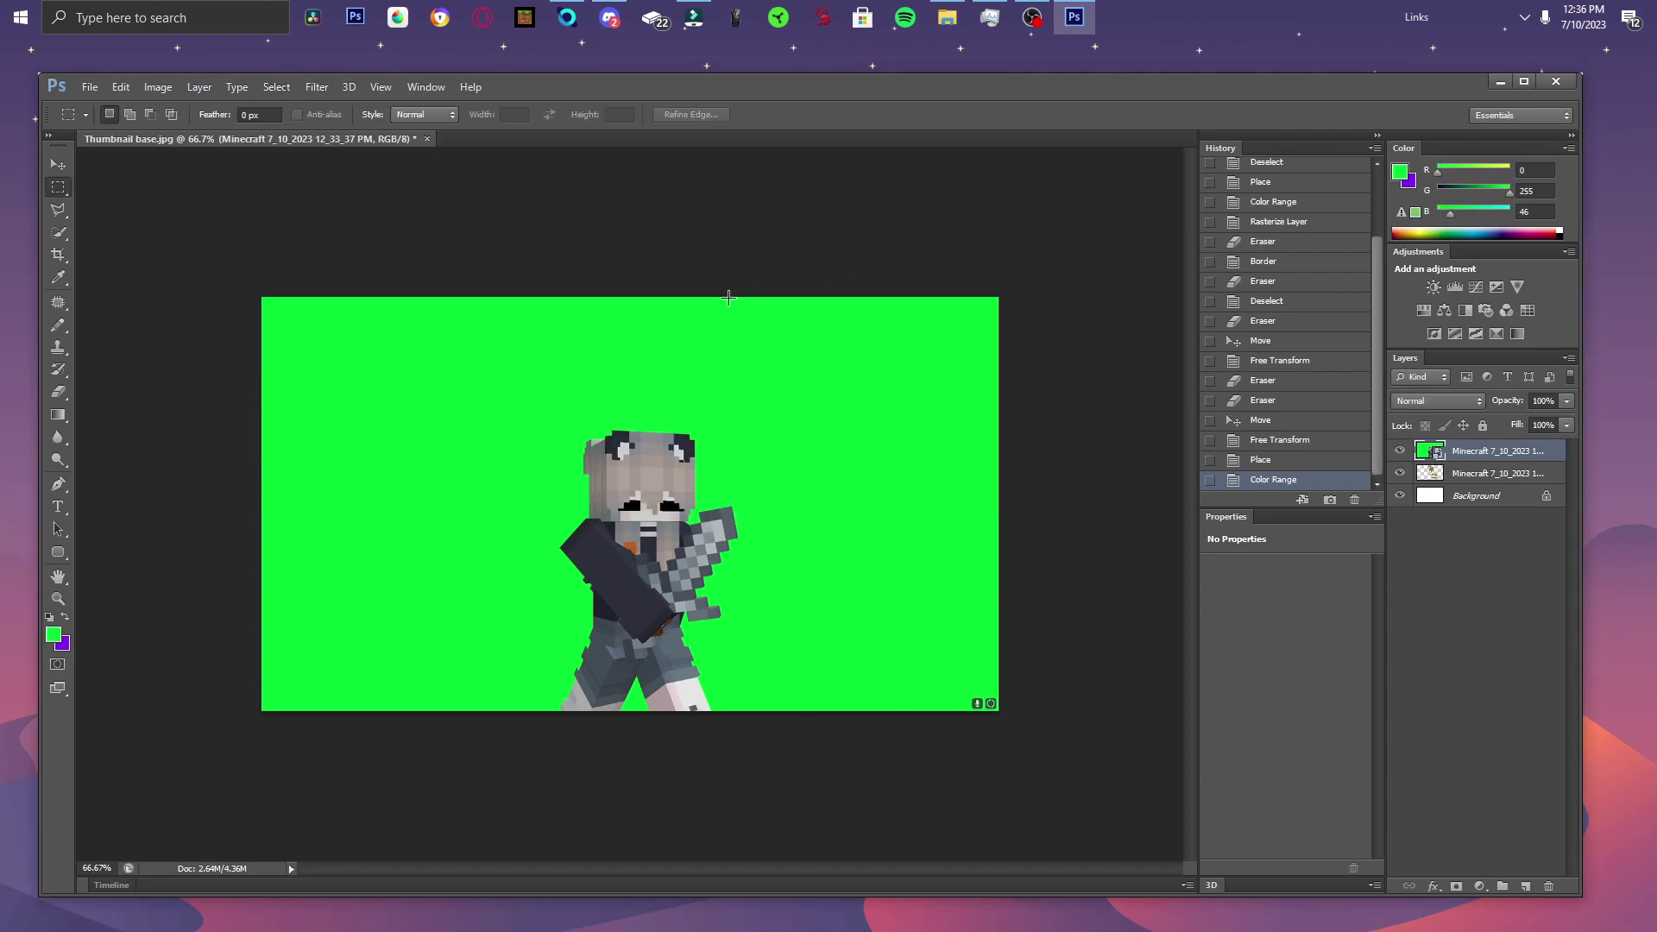
left_click(60, 392)
left_click(593, 399)
left_click(791, 404)
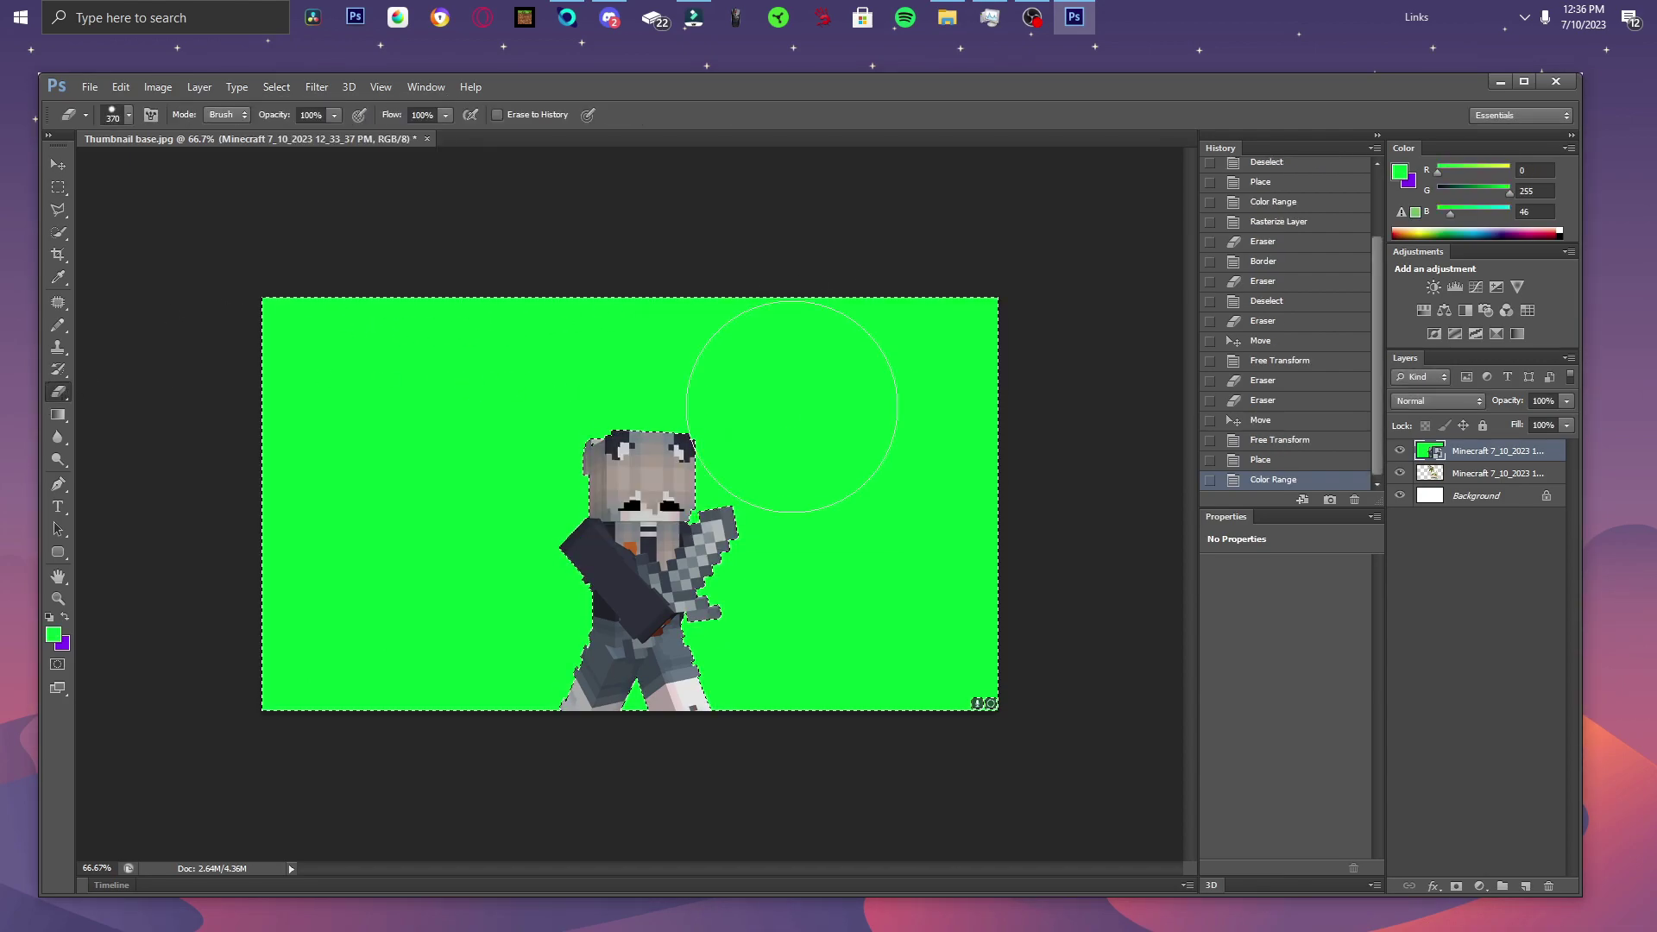
mouse_move(791, 406)
left_mouse_down()
mouse_move(384, 319)
mouse_move(1013, 540)
mouse_move(1491, 740)
left_mouse_up()
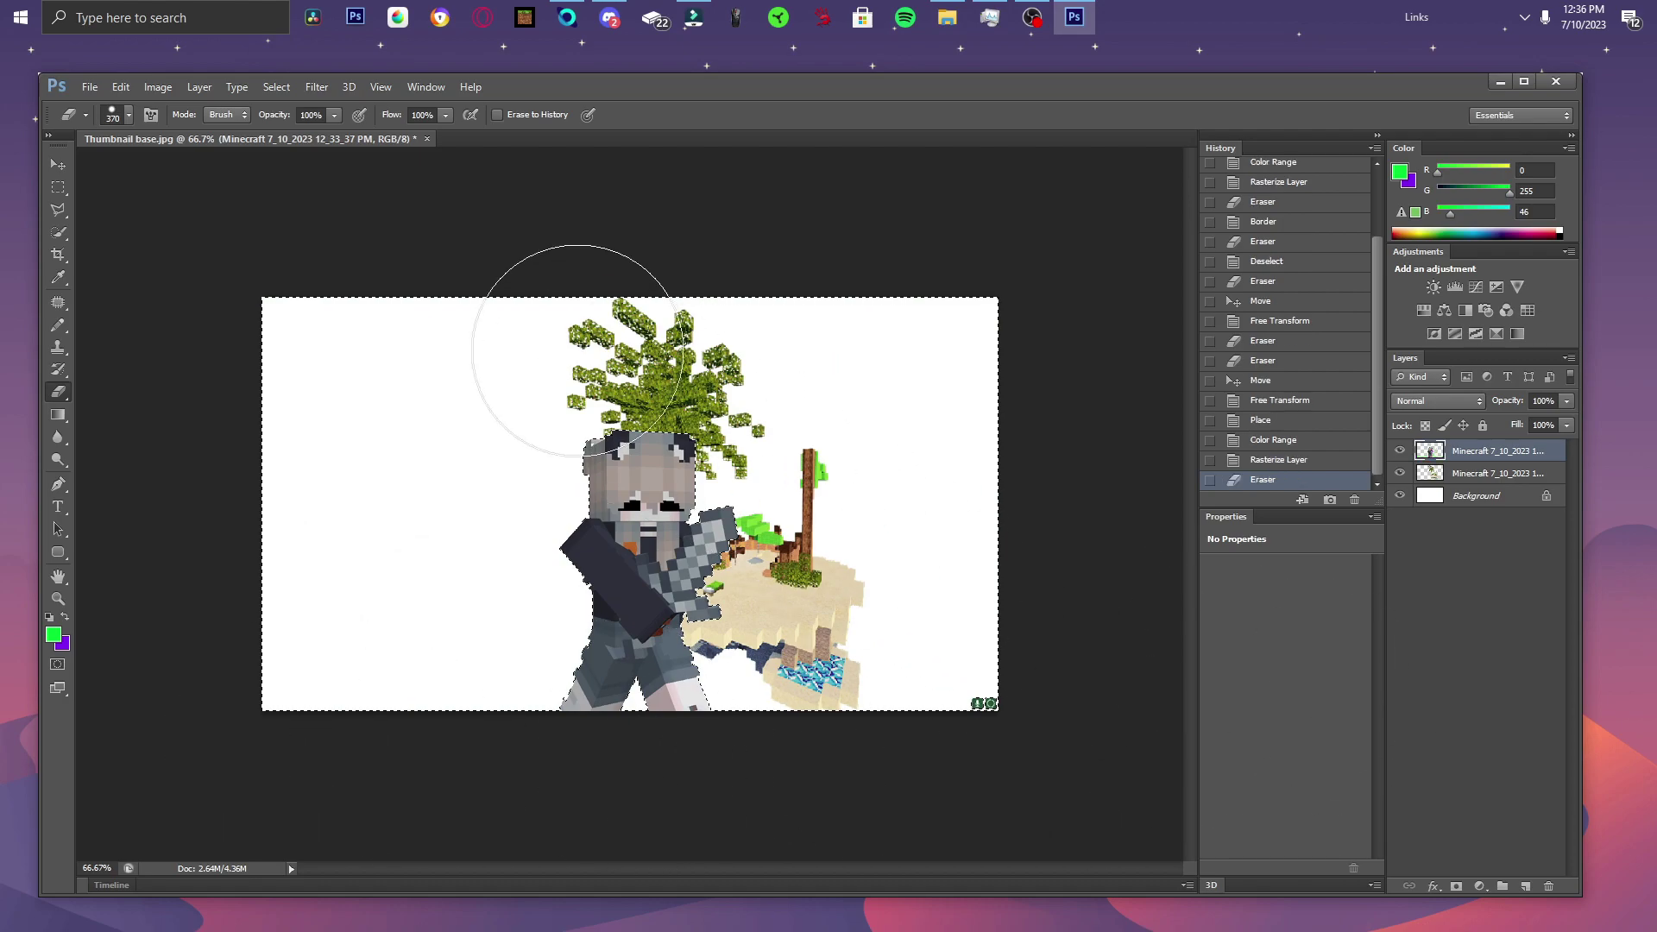
Erase the green fringe via a Border selection, deselect, and erase the bottom-right watermark.
scroll(634, 512, "up", 3)
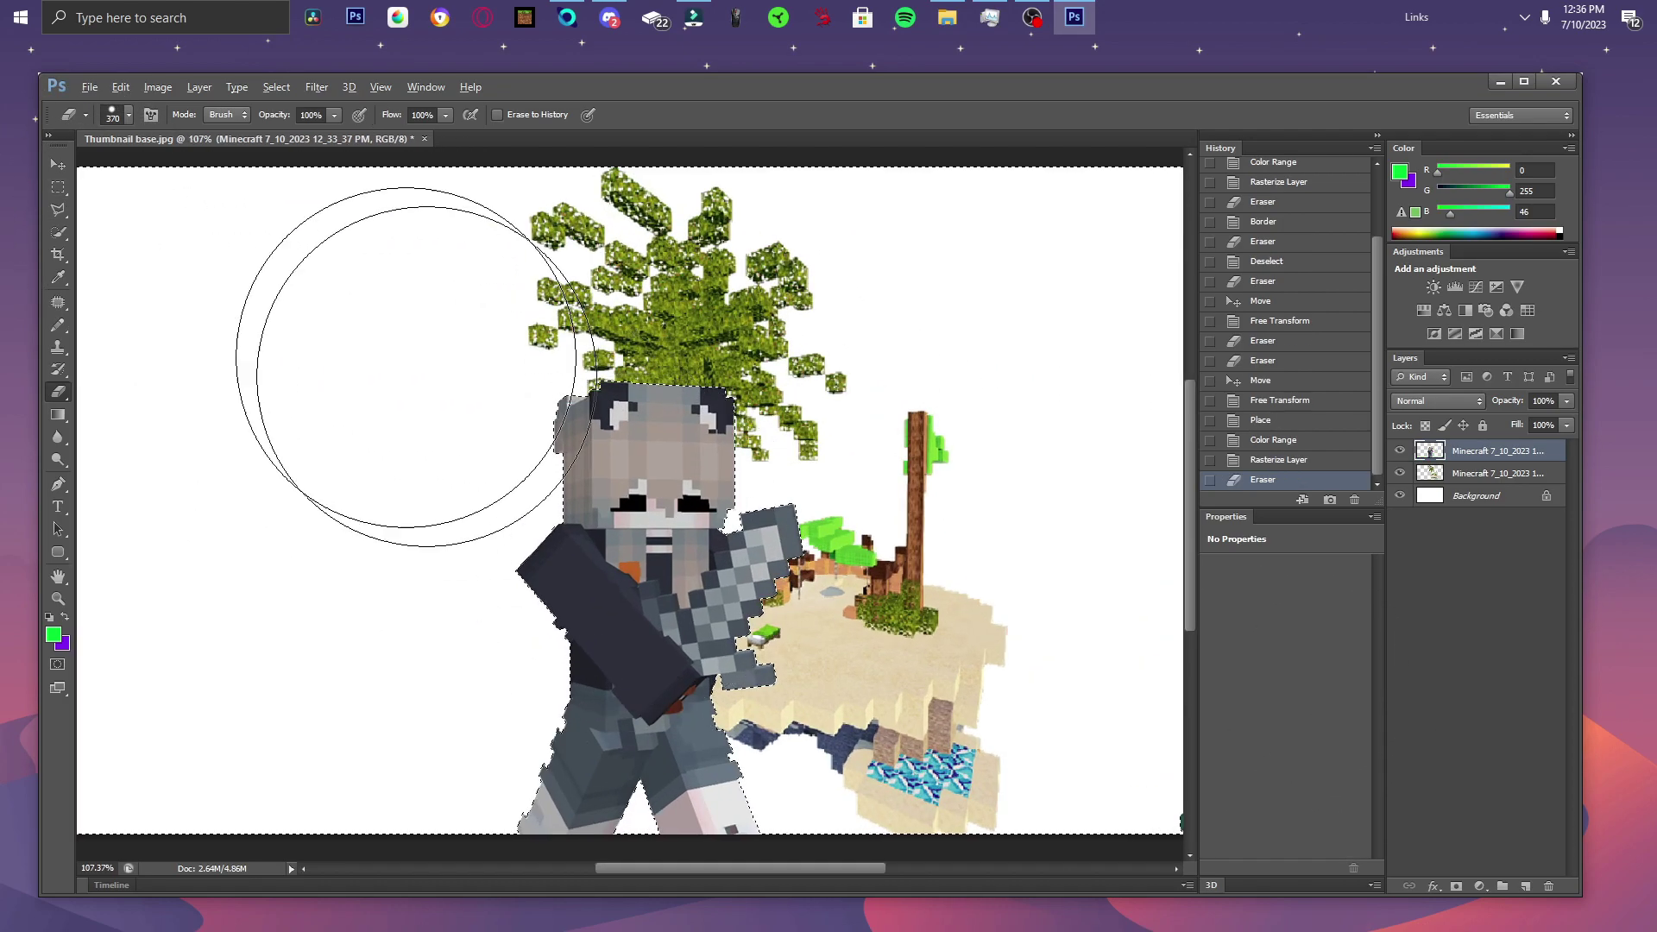
left_click(276, 87)
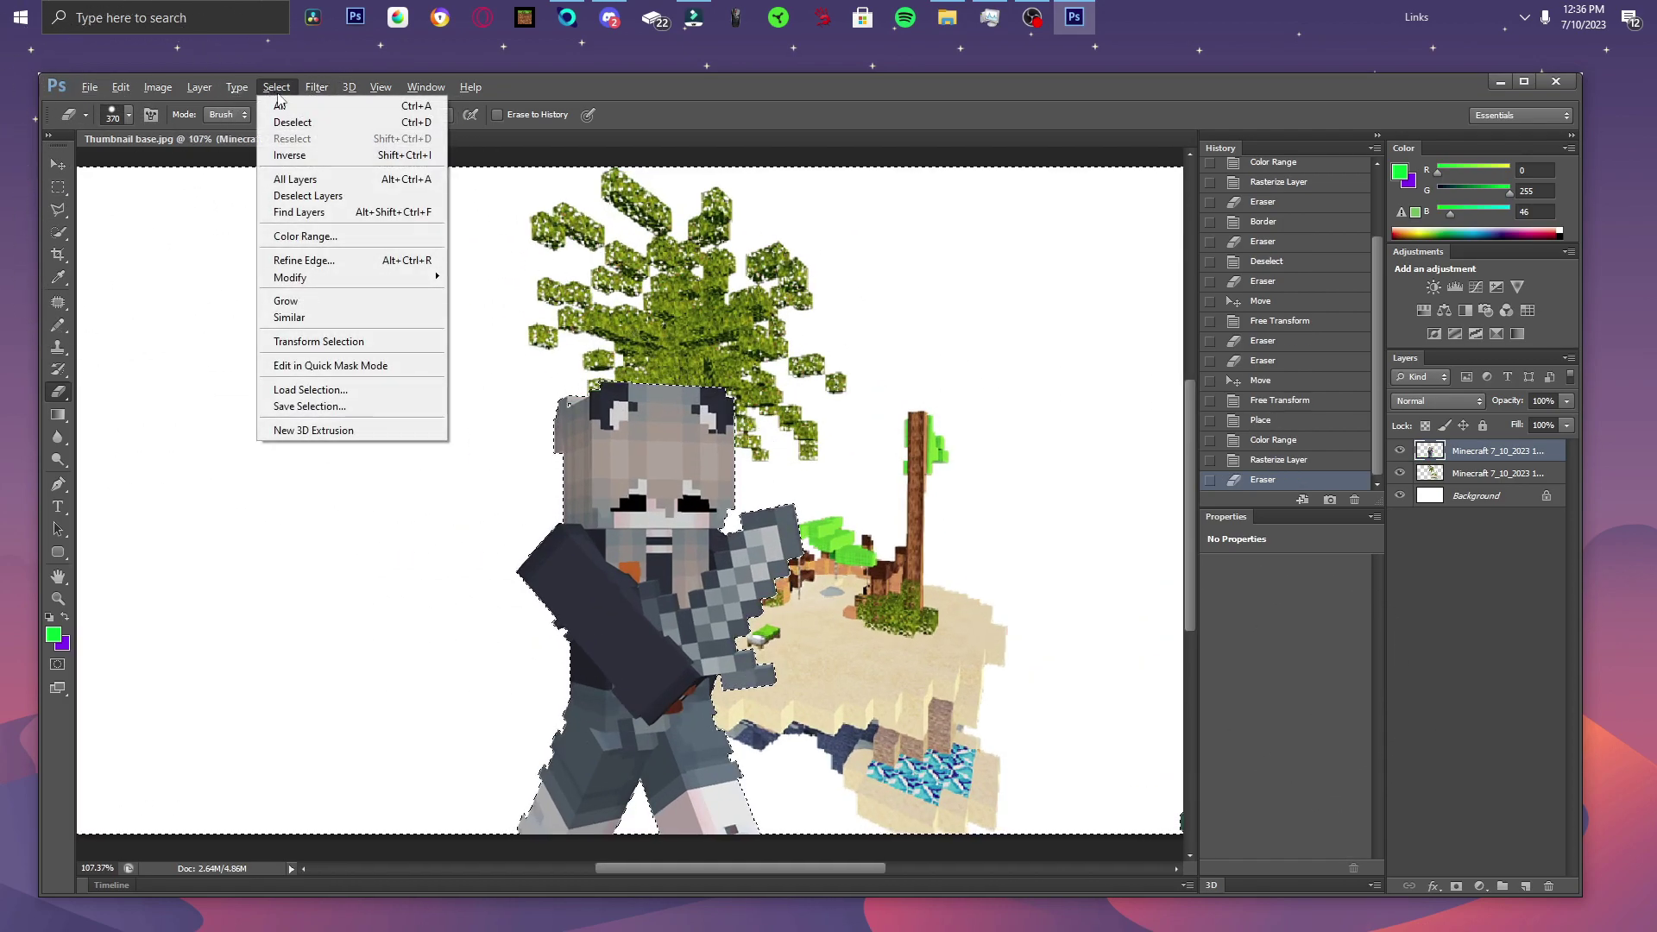
mouse_move(290, 277)
left_click(483, 277)
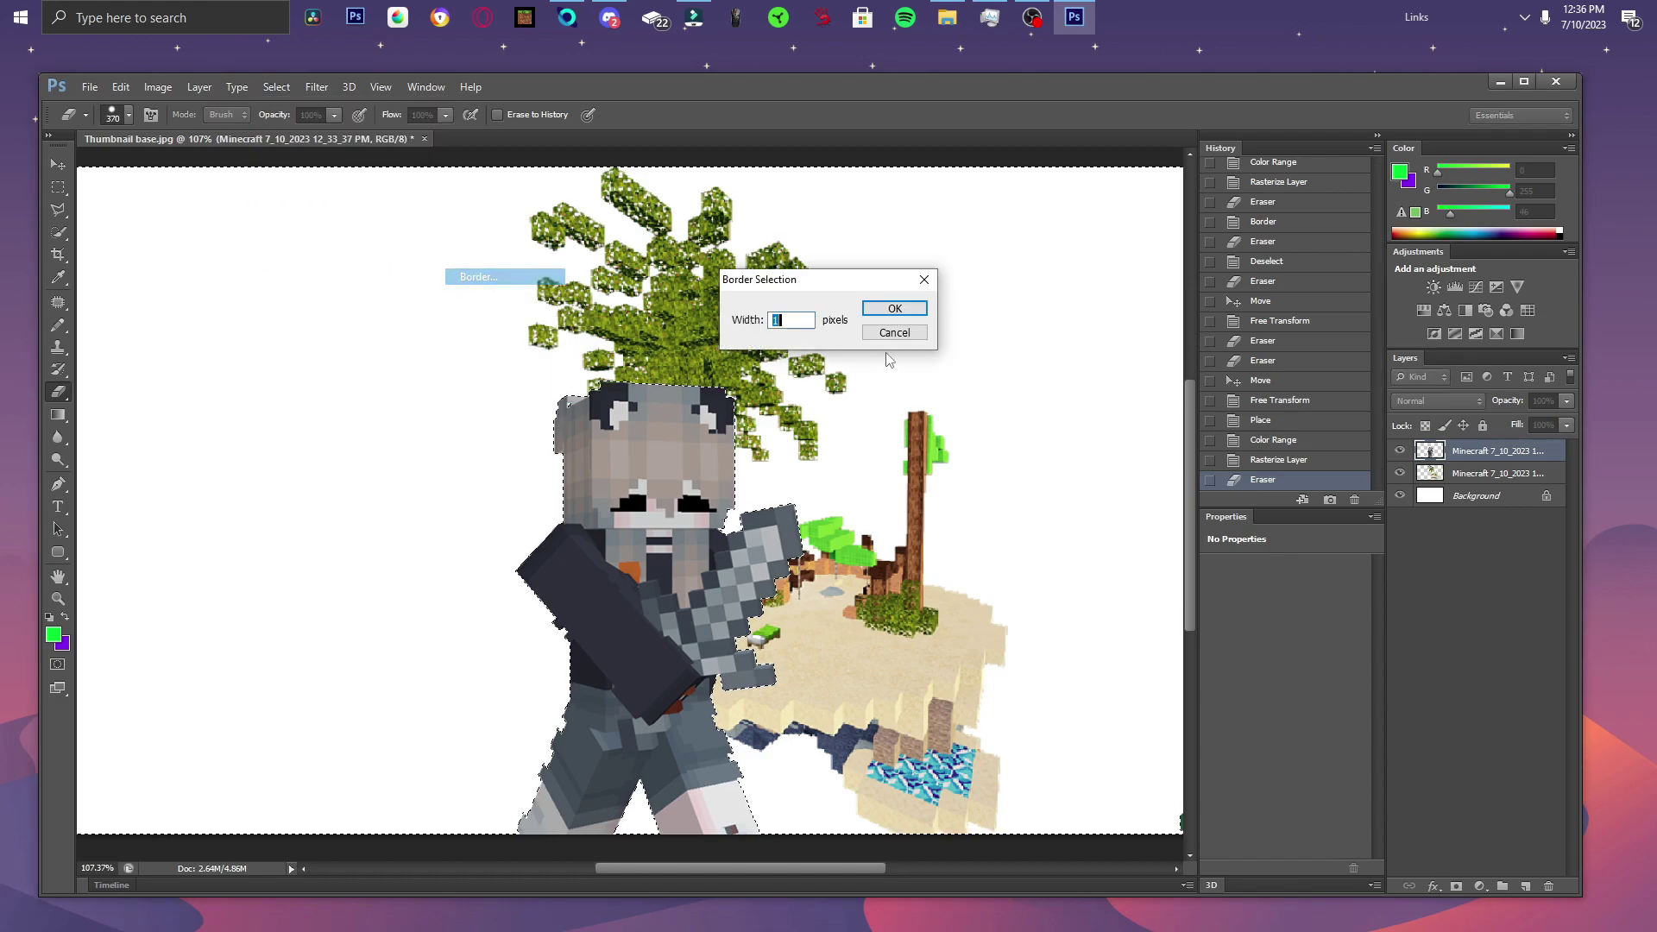
left_click(894, 308)
scroll(561, 518, "down", 3)
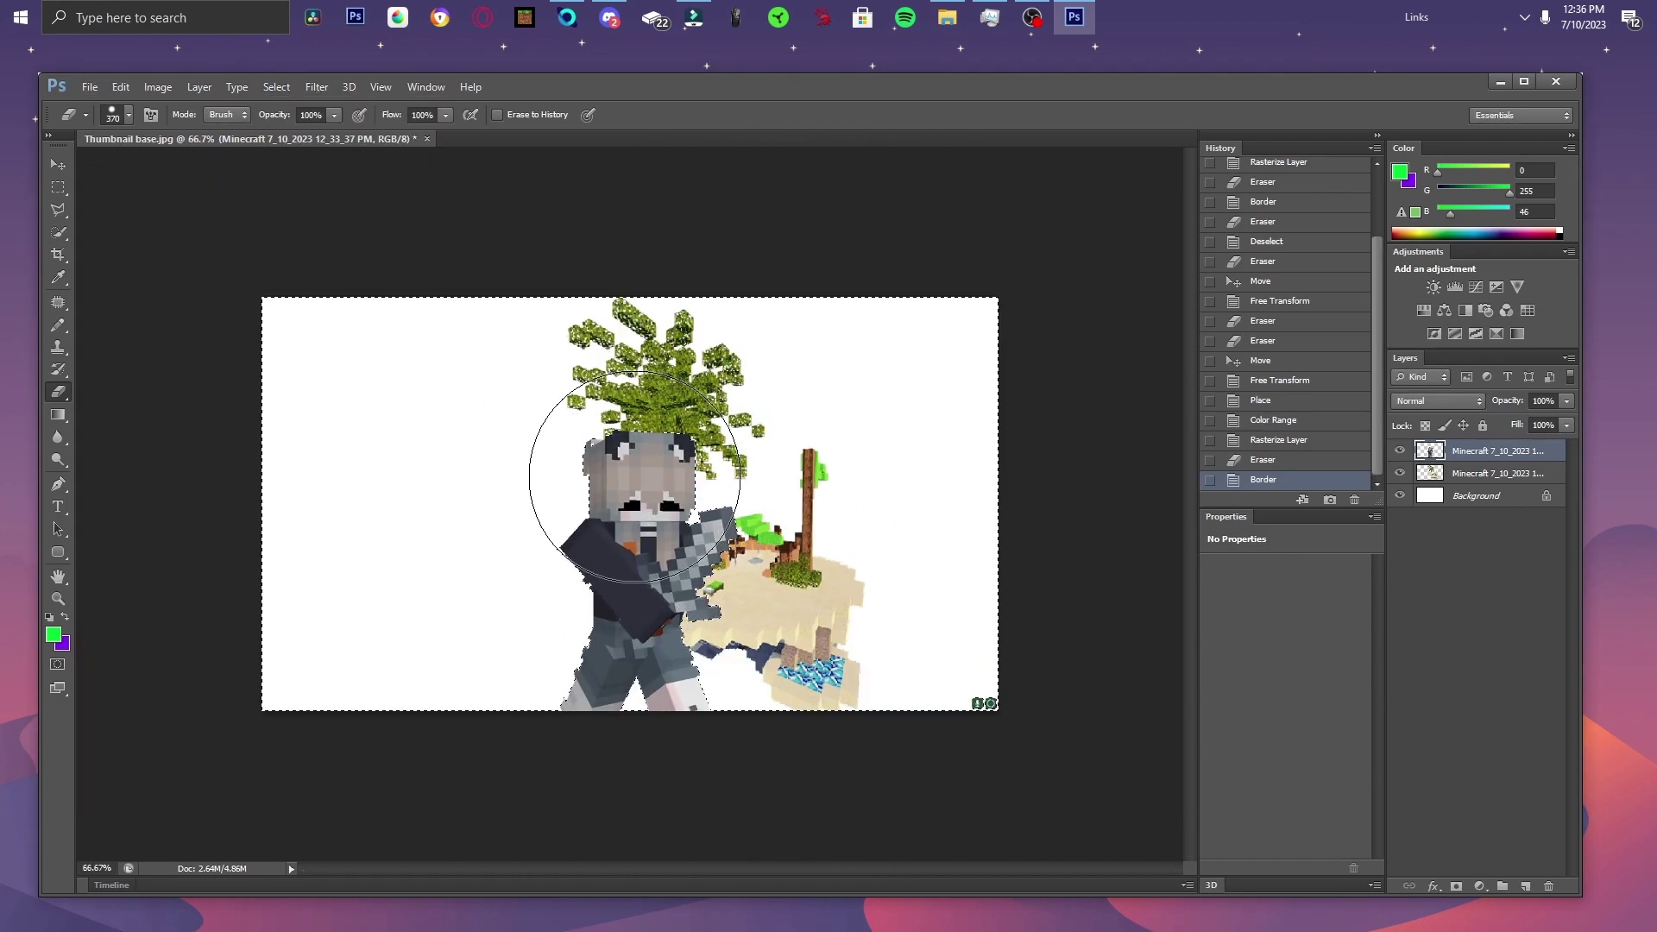
left_click_drag(635, 477, 693, 572)
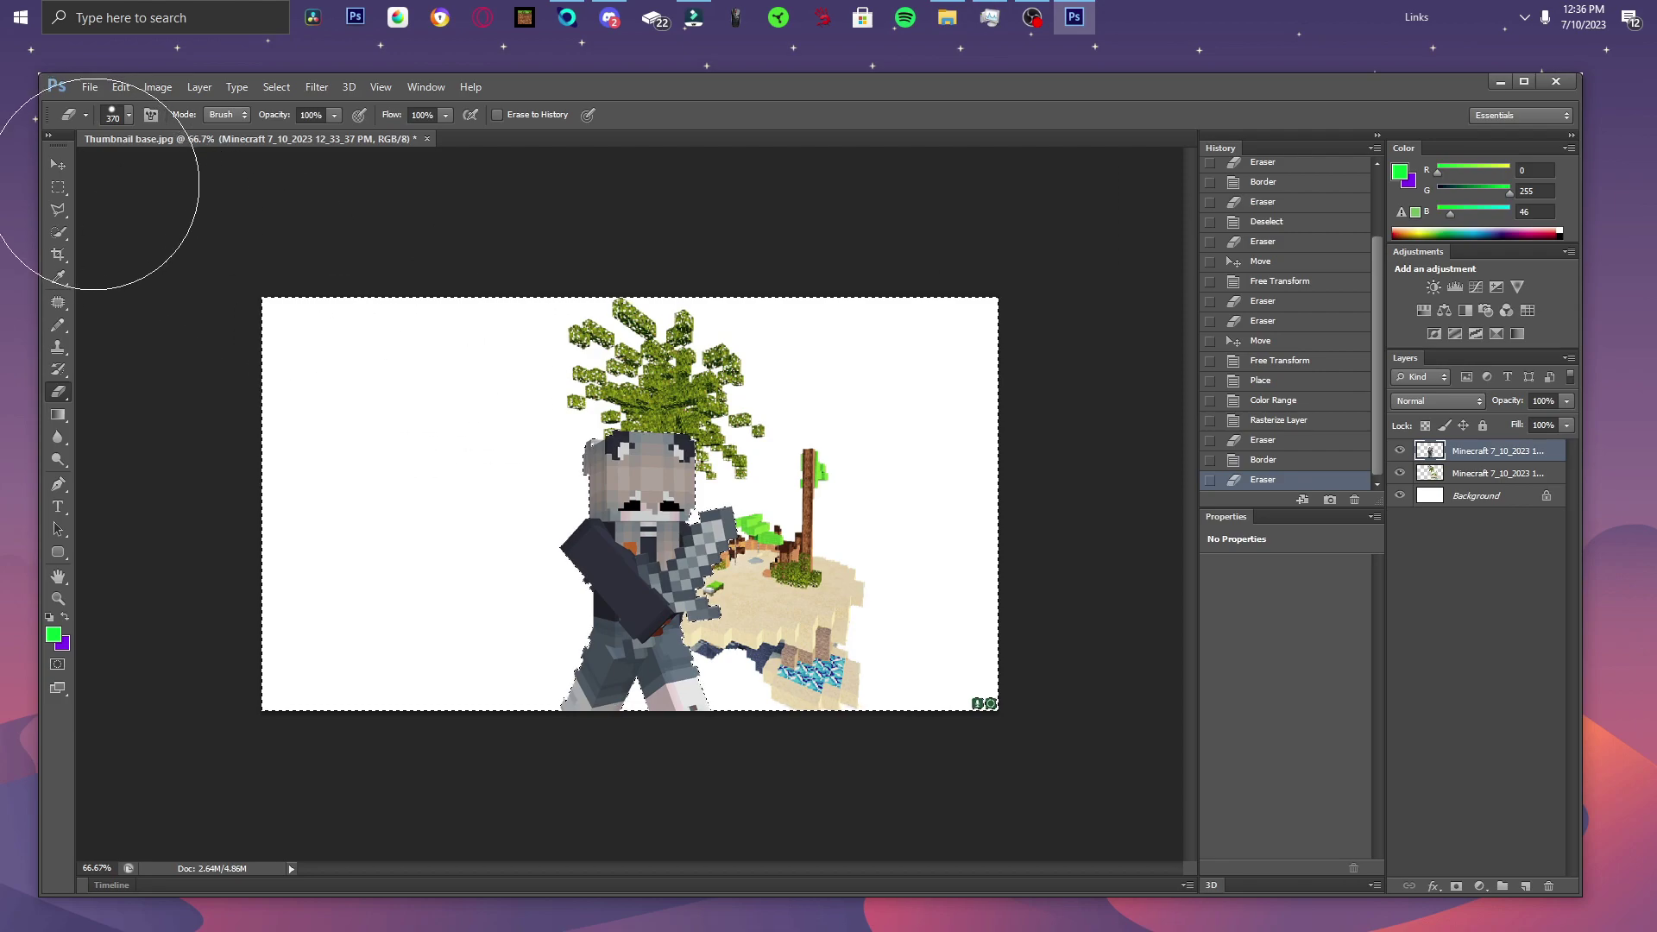
left_click(58, 187)
left_click(288, 354)
left_click(58, 392)
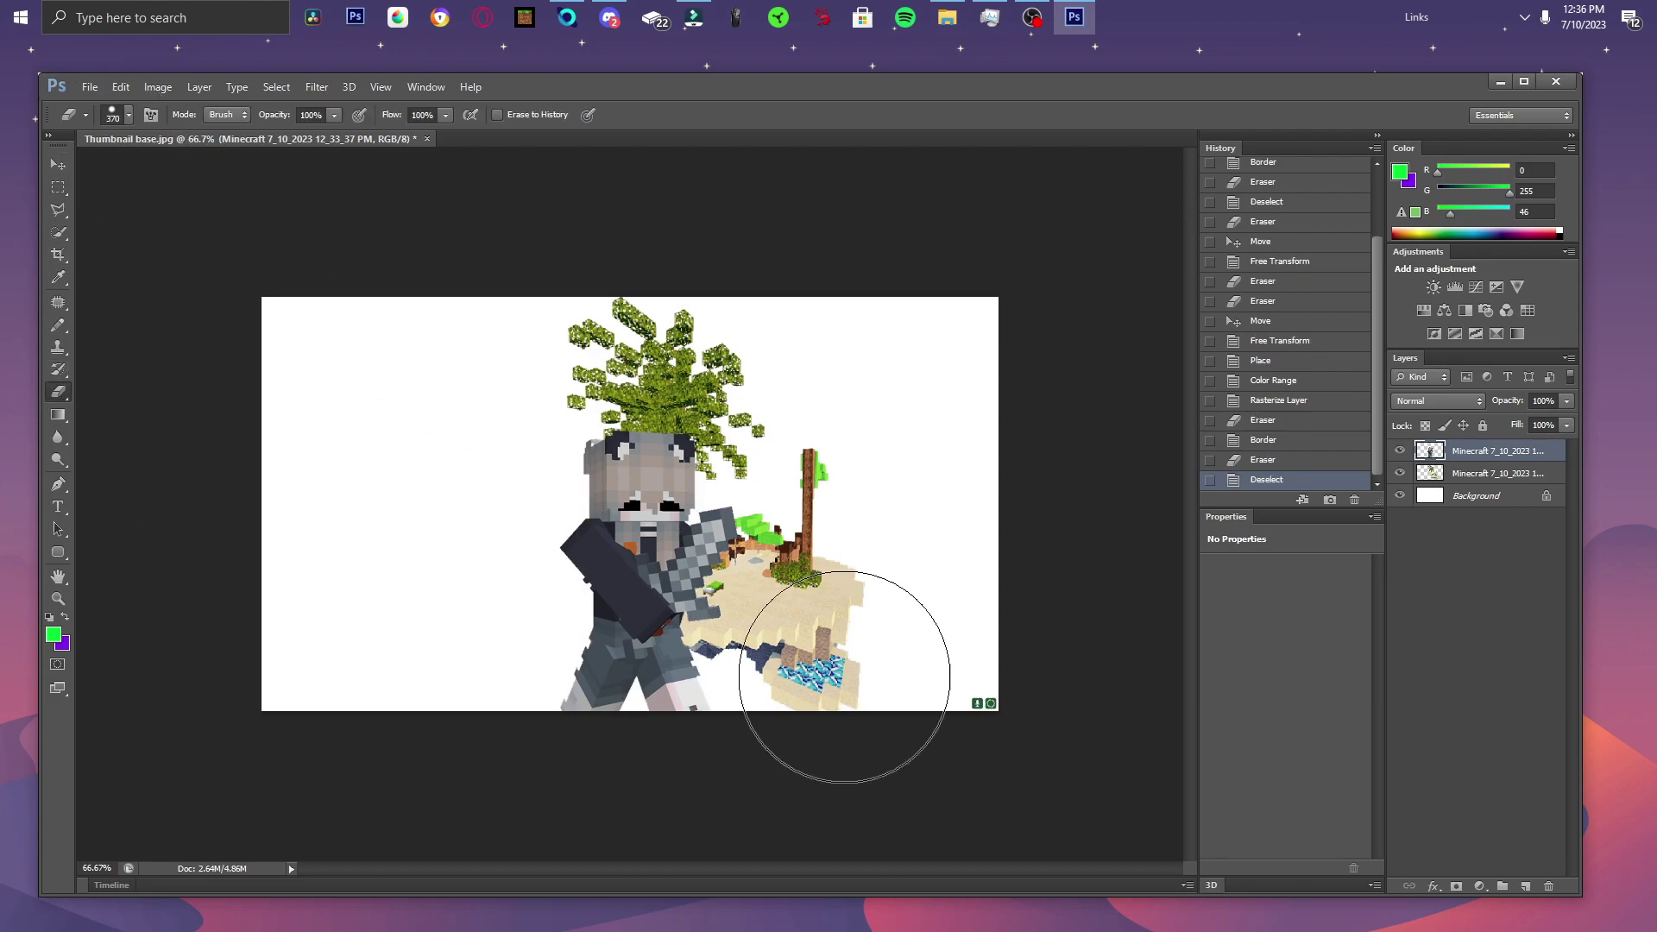
left_click_drag(977, 704, 993, 705)
Shrink the character, move it up and left, and apply the transform.
left_click(58, 164)
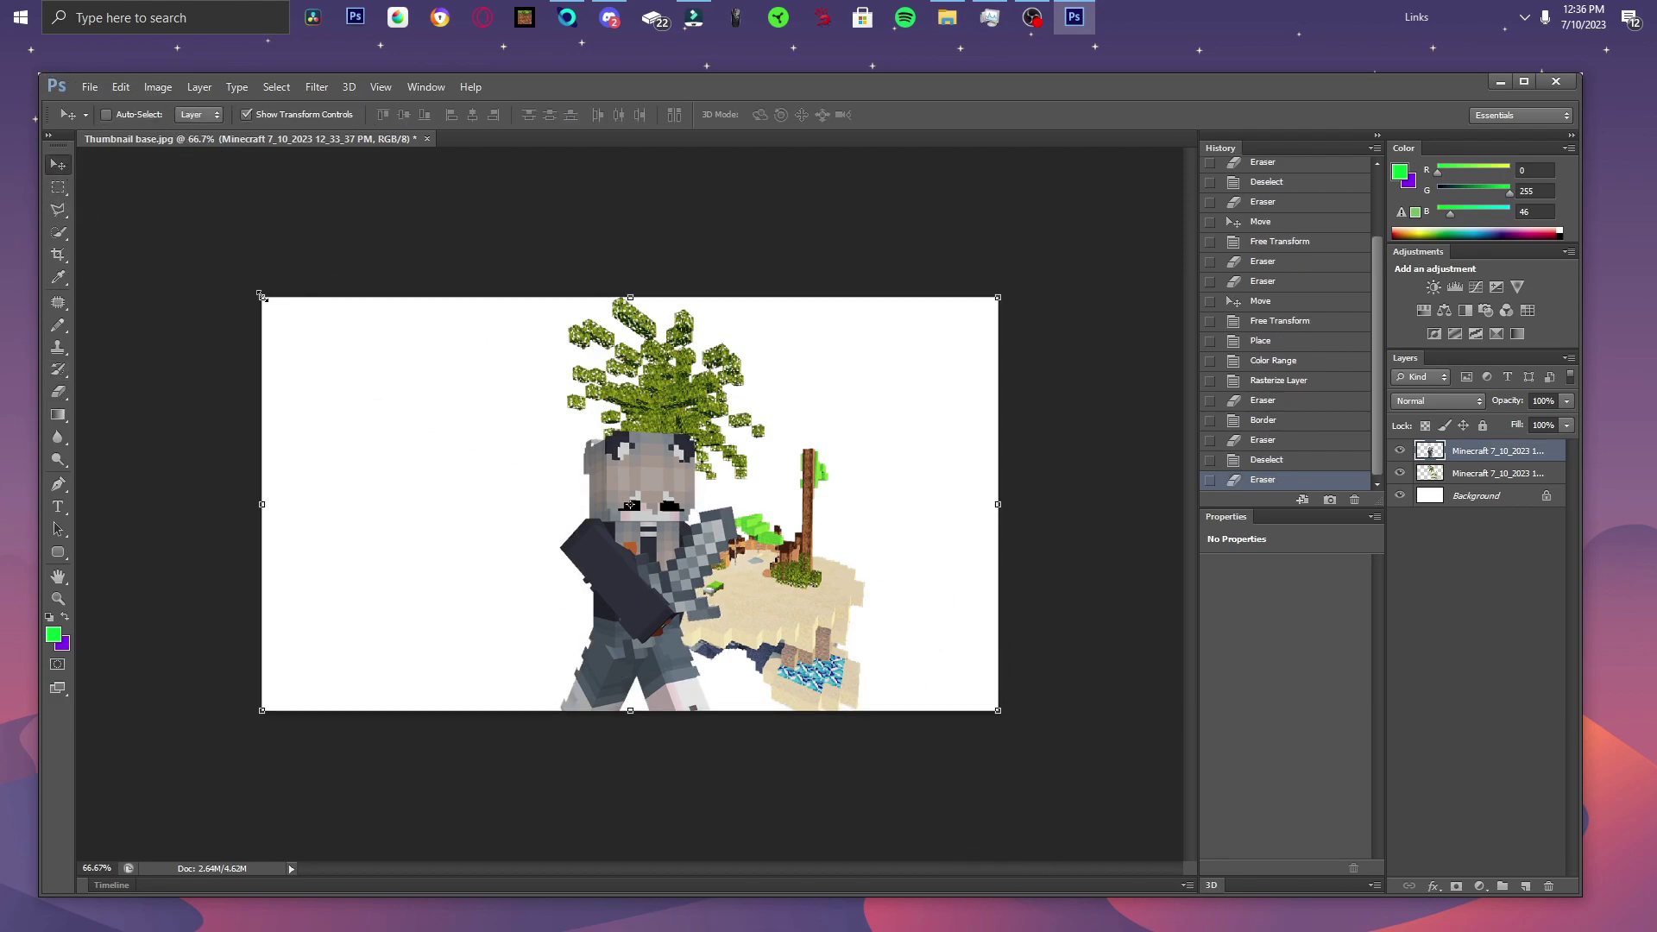
left_click_drag(262, 297, 349, 345)
left_click_drag(483, 458, 454, 439)
right_click(474, 449)
left_click(508, 504)
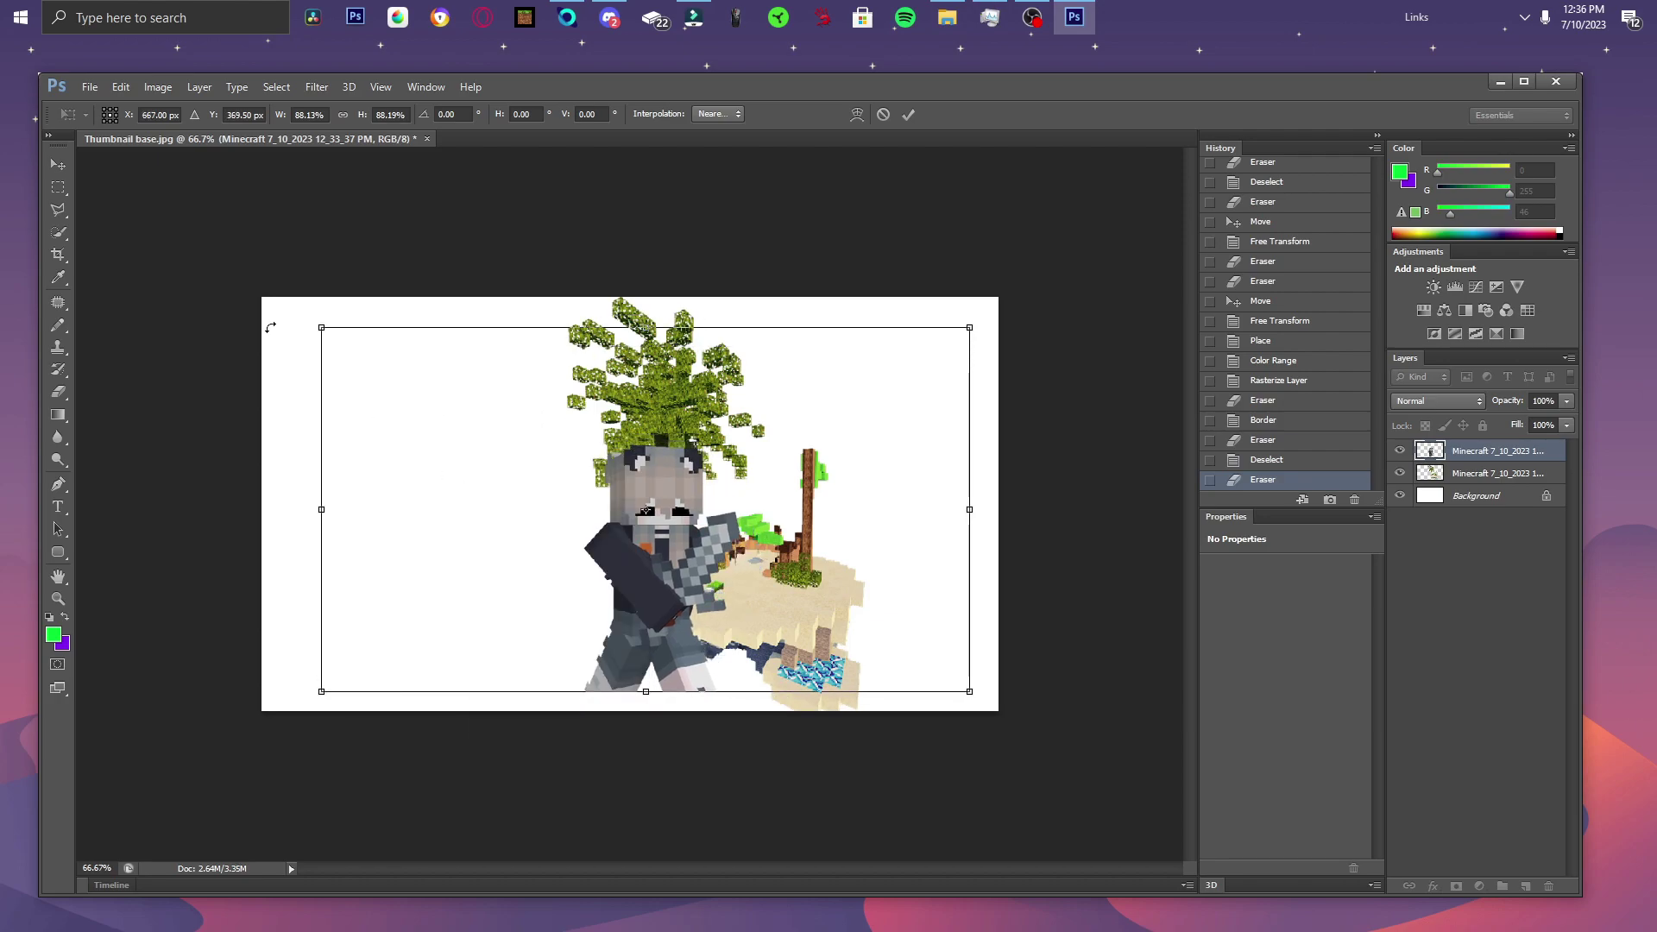
left_click(58, 188)
left_click(721, 393)
Erase leftover pixels, then move the character left and enlarge it, applying the transform.
left_click(57, 392)
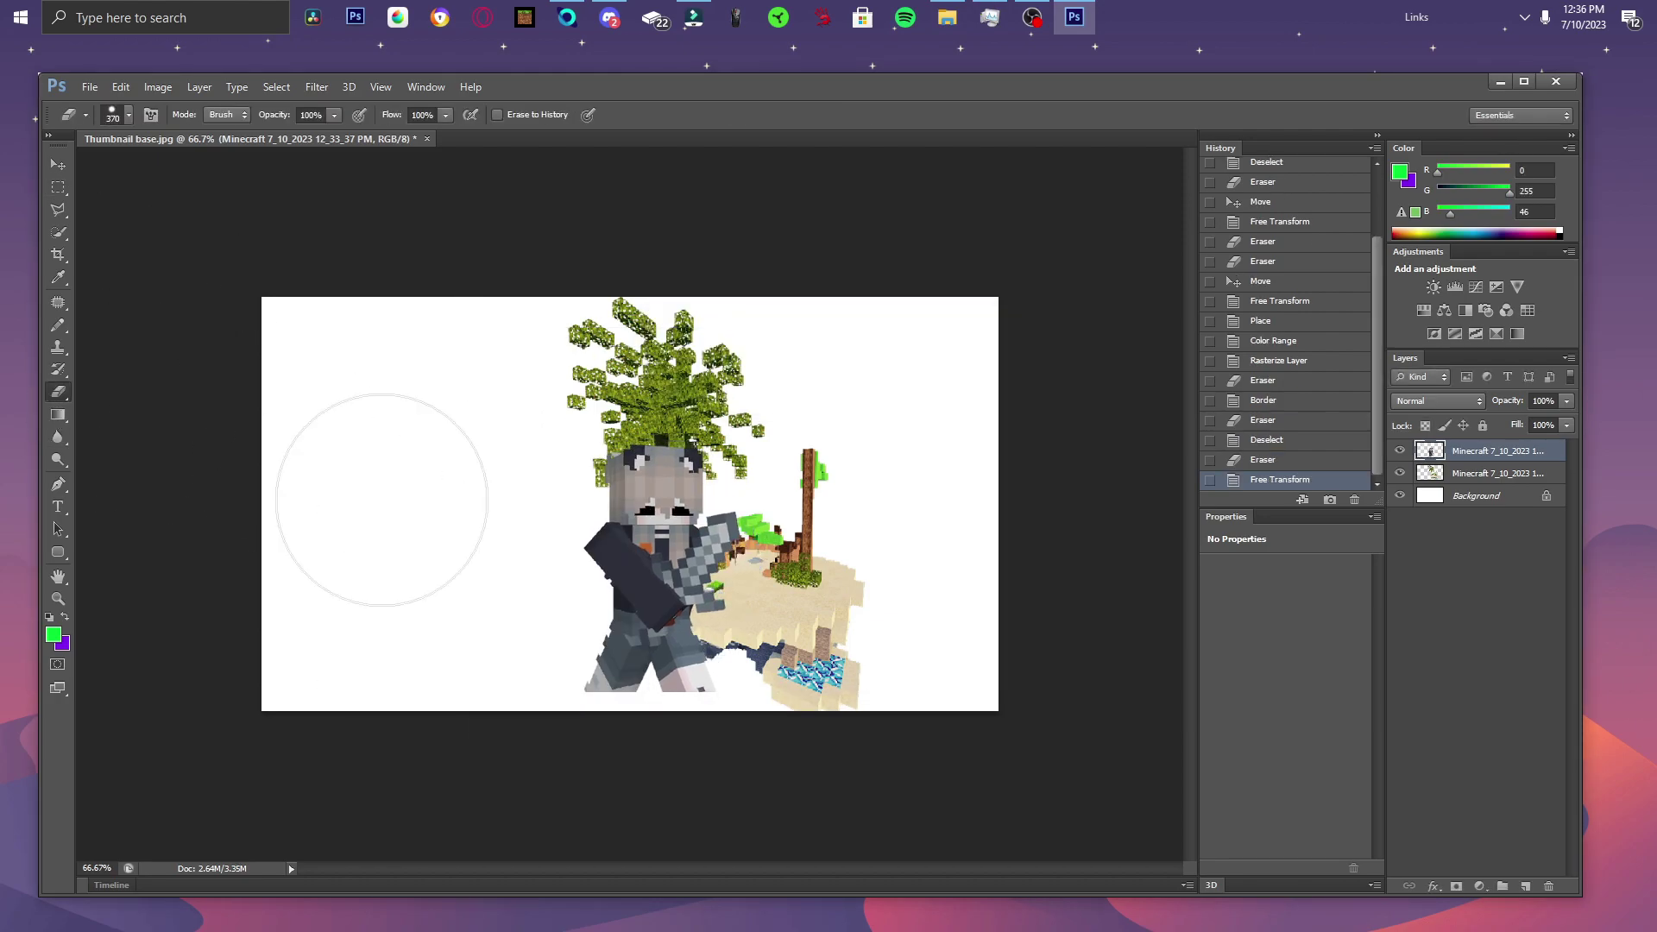
mouse_move(466, 670)
left_mouse_down()
mouse_move(354, 682)
mouse_move(604, 302)
mouse_move(931, 610)
mouse_move(889, 839)
left_mouse_up()
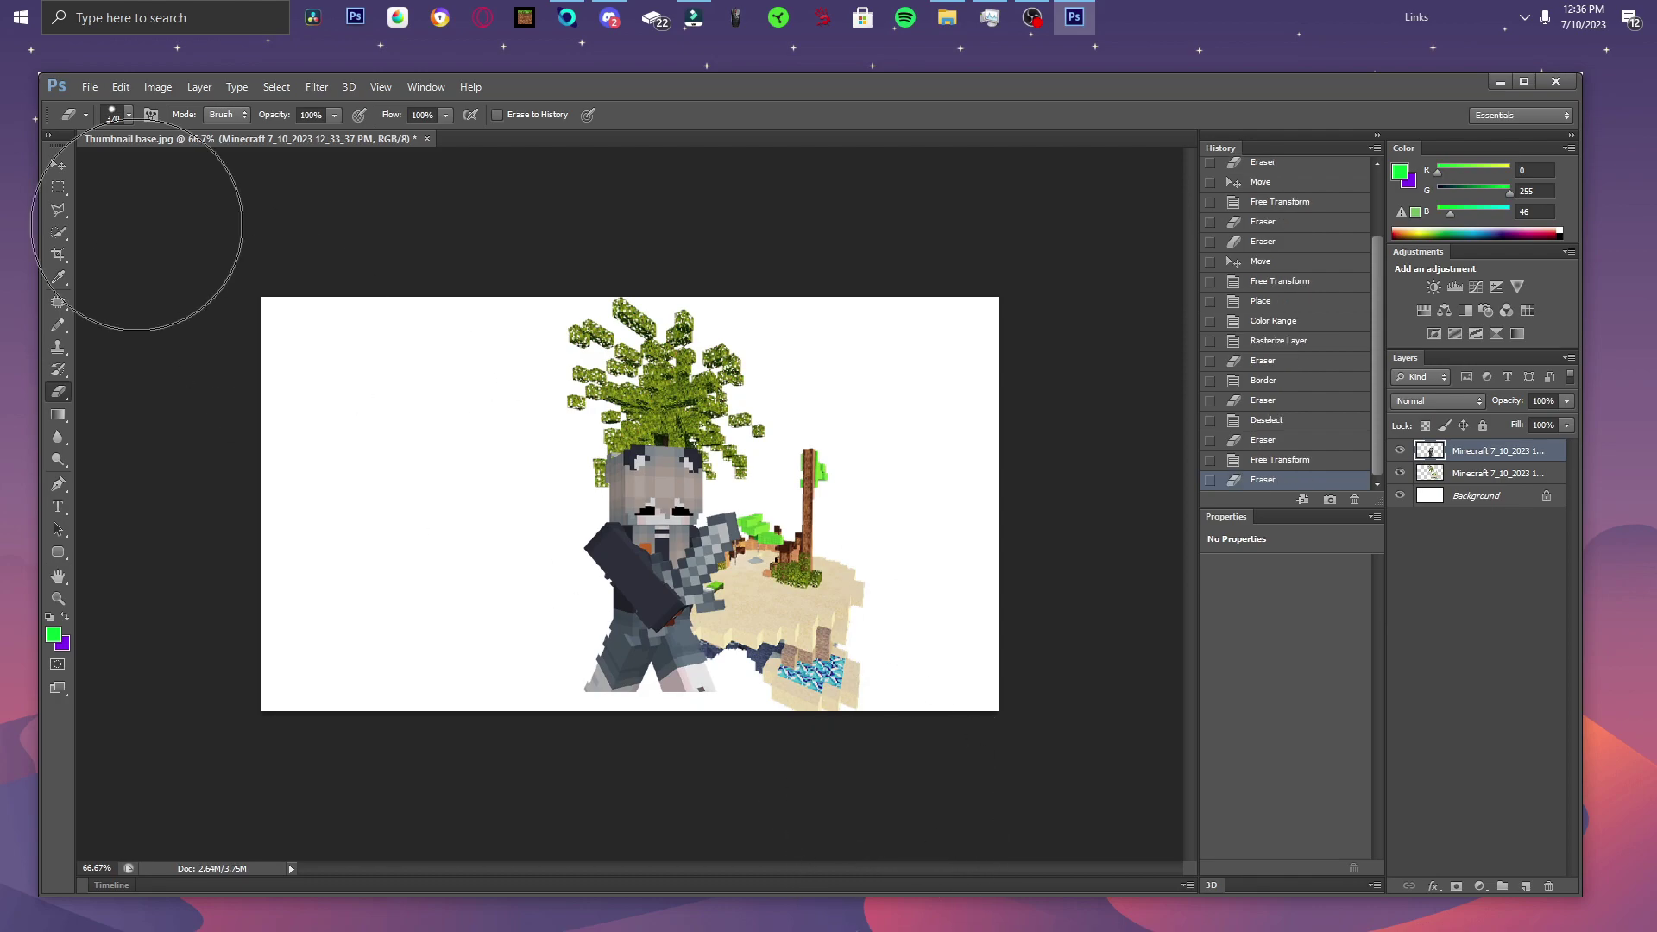
left_click(58, 164)
left_click_drag(643, 527, 422, 470)
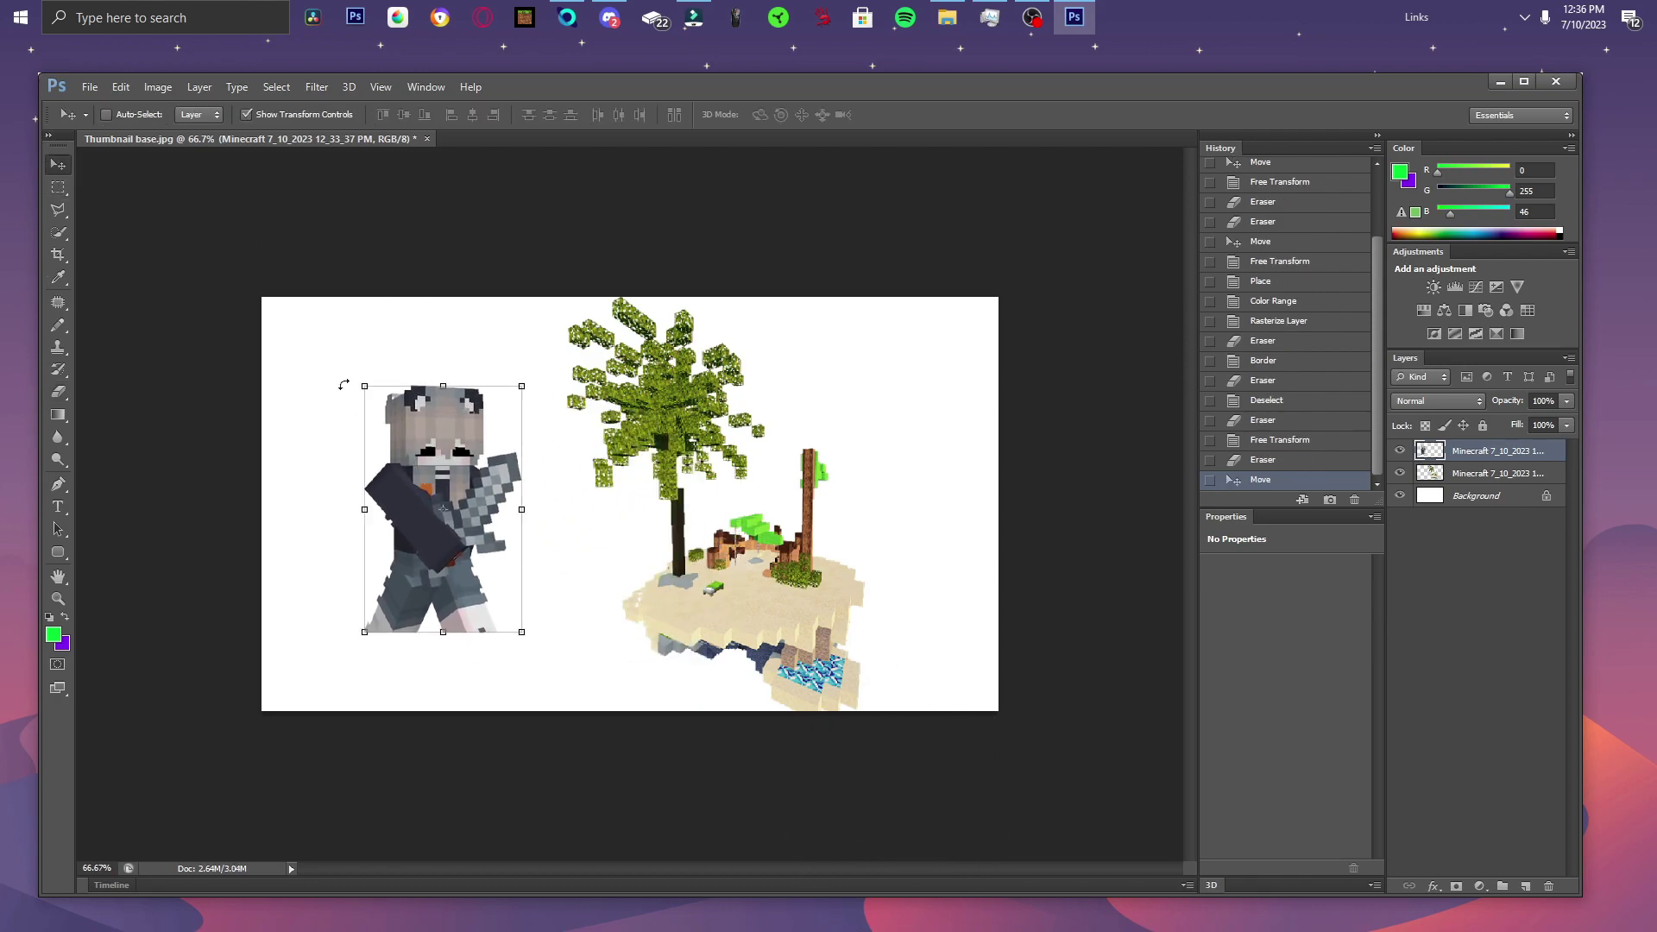
mouse_move(522, 389)
left_mouse_down()
mouse_move(590, 277)
mouse_move(500, 486)
mouse_move(473, 493)
mouse_move(555, 340)
mouse_move(495, 391)
left_mouse_up()
right_click(479, 397)
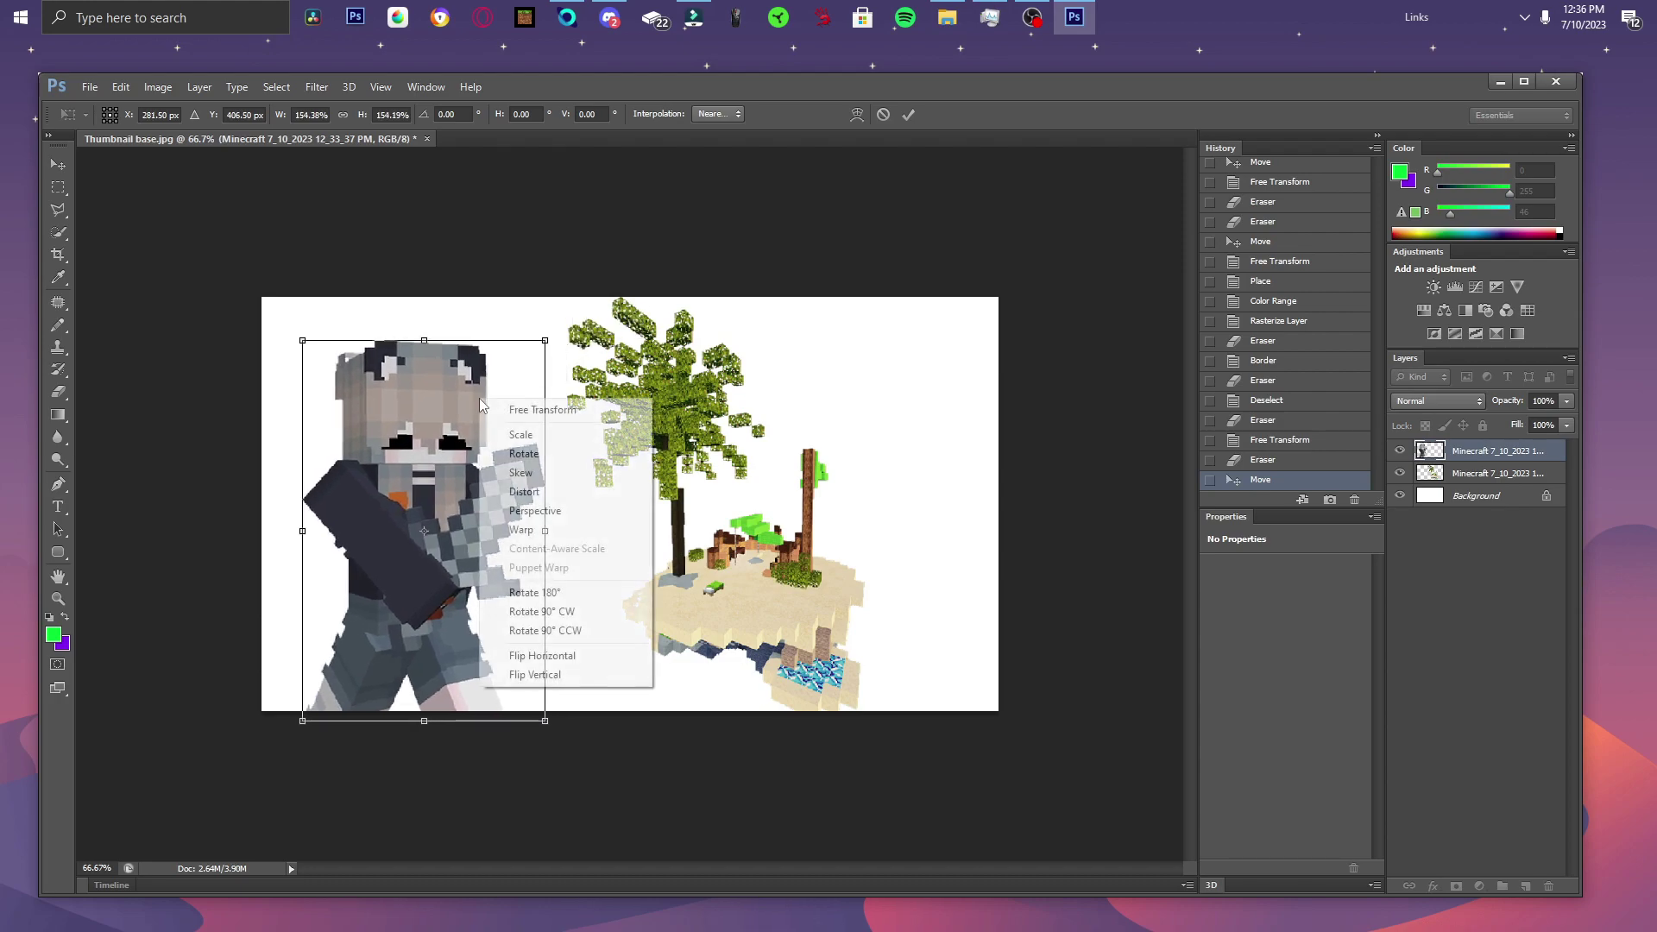
key("l")
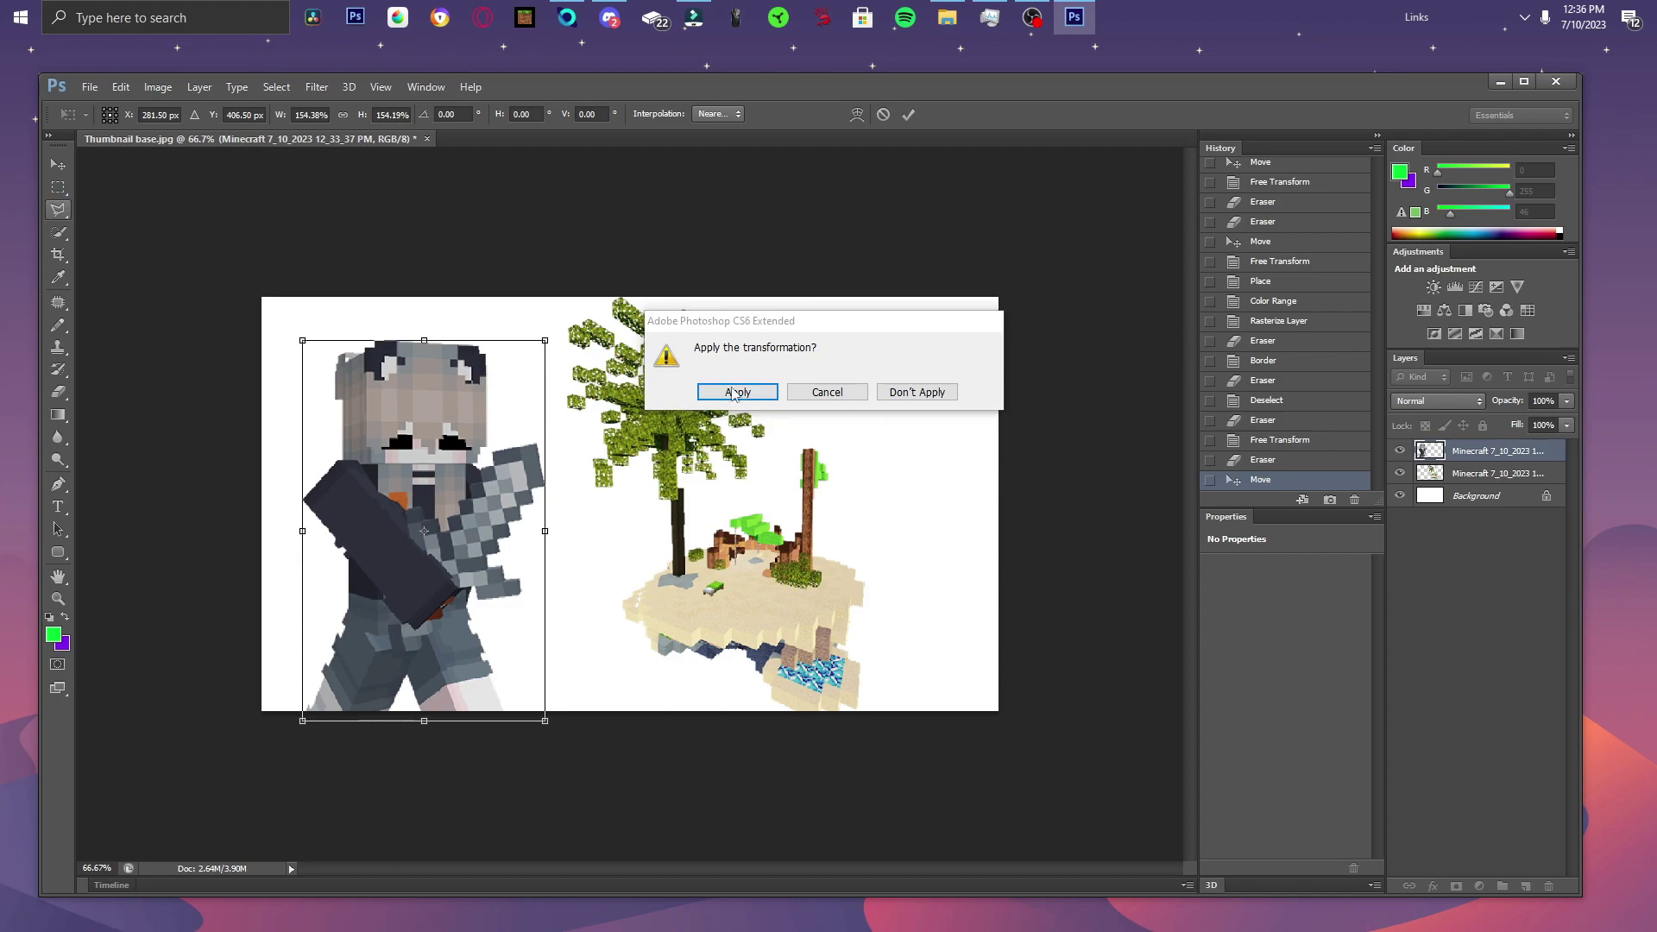
left_click(734, 394)
left_click(58, 164)
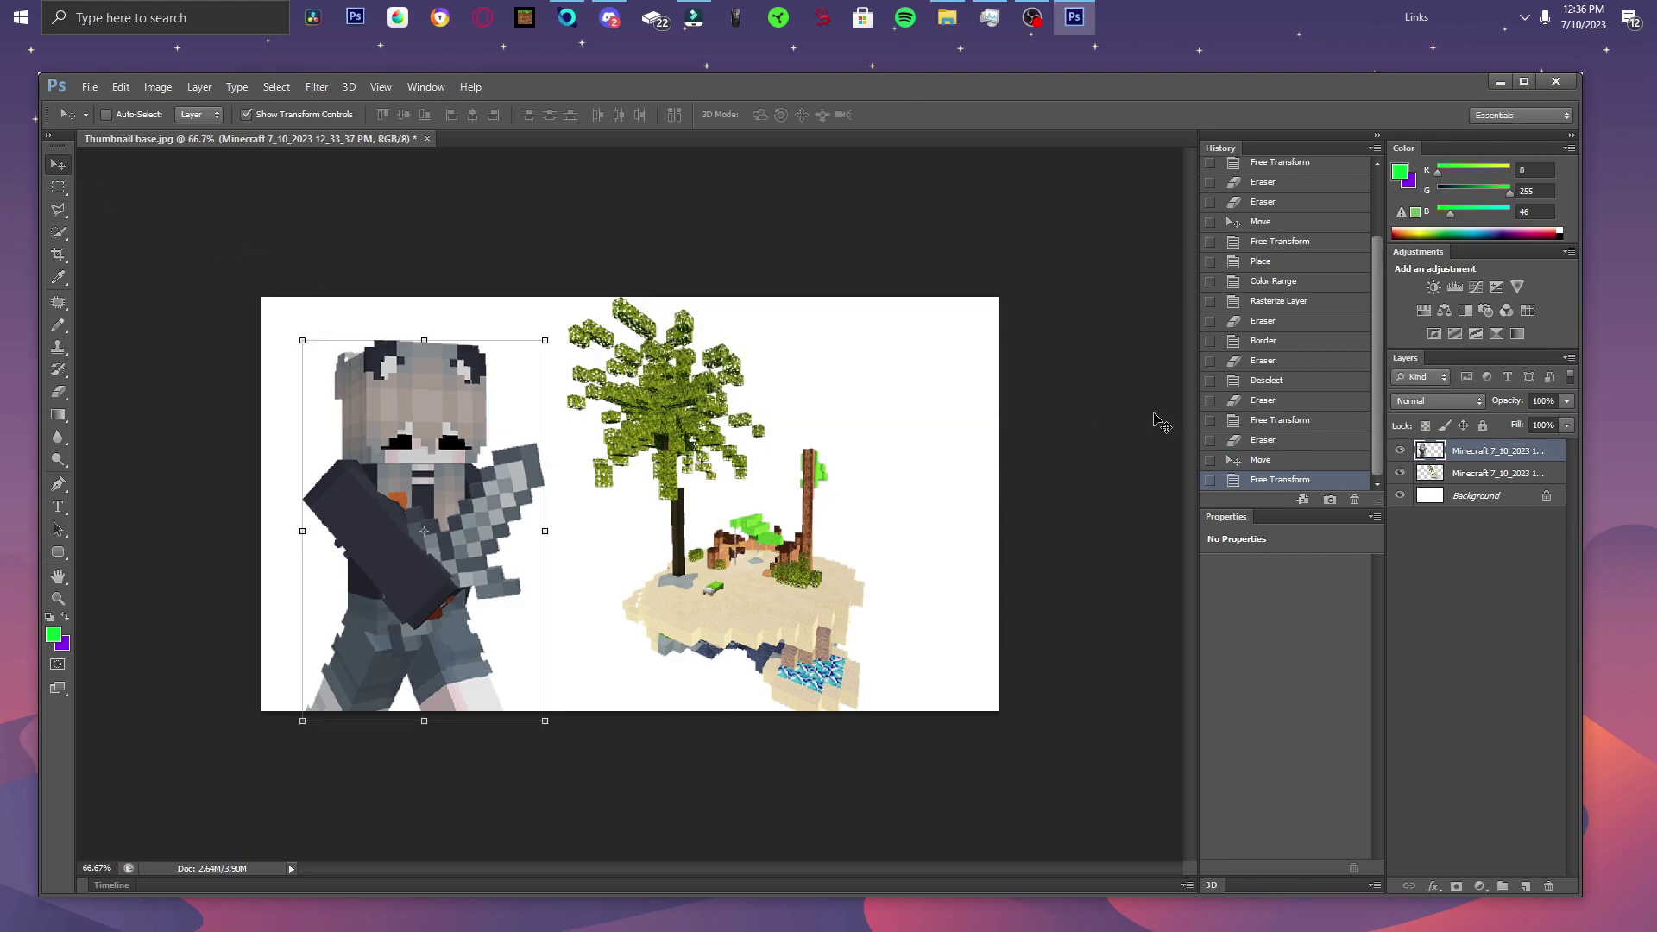
Place the sky screenshot, scale it to overfill the canvas, and commit it.
left_click(90, 87)
left_click(130, 369)
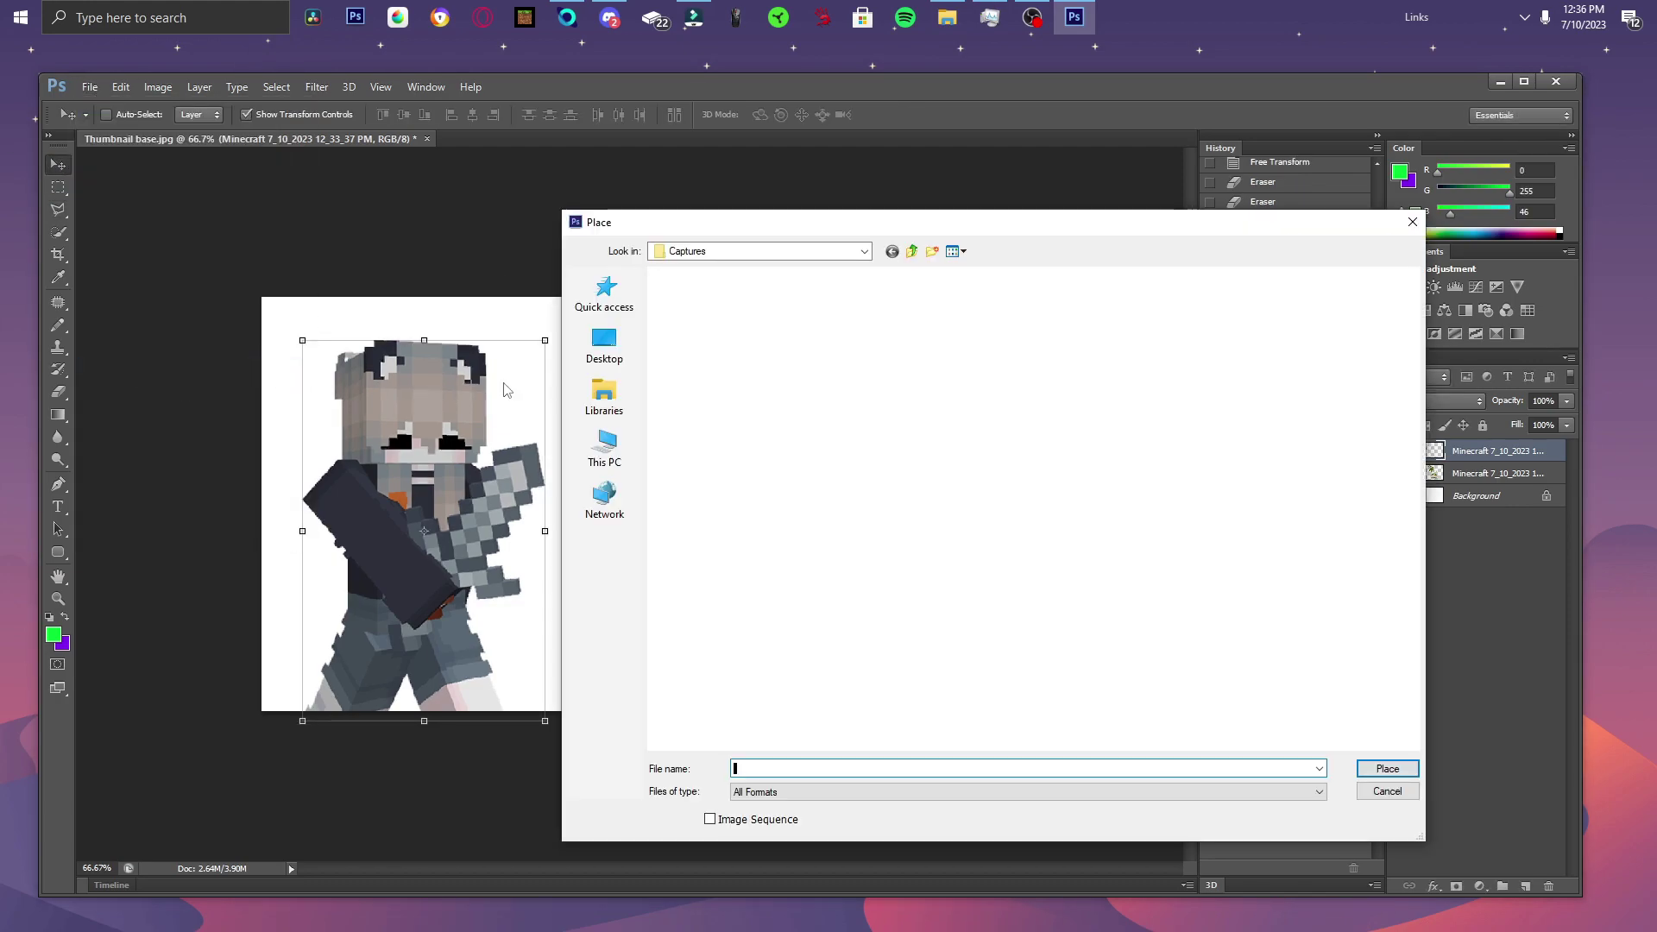
double_click(850, 341)
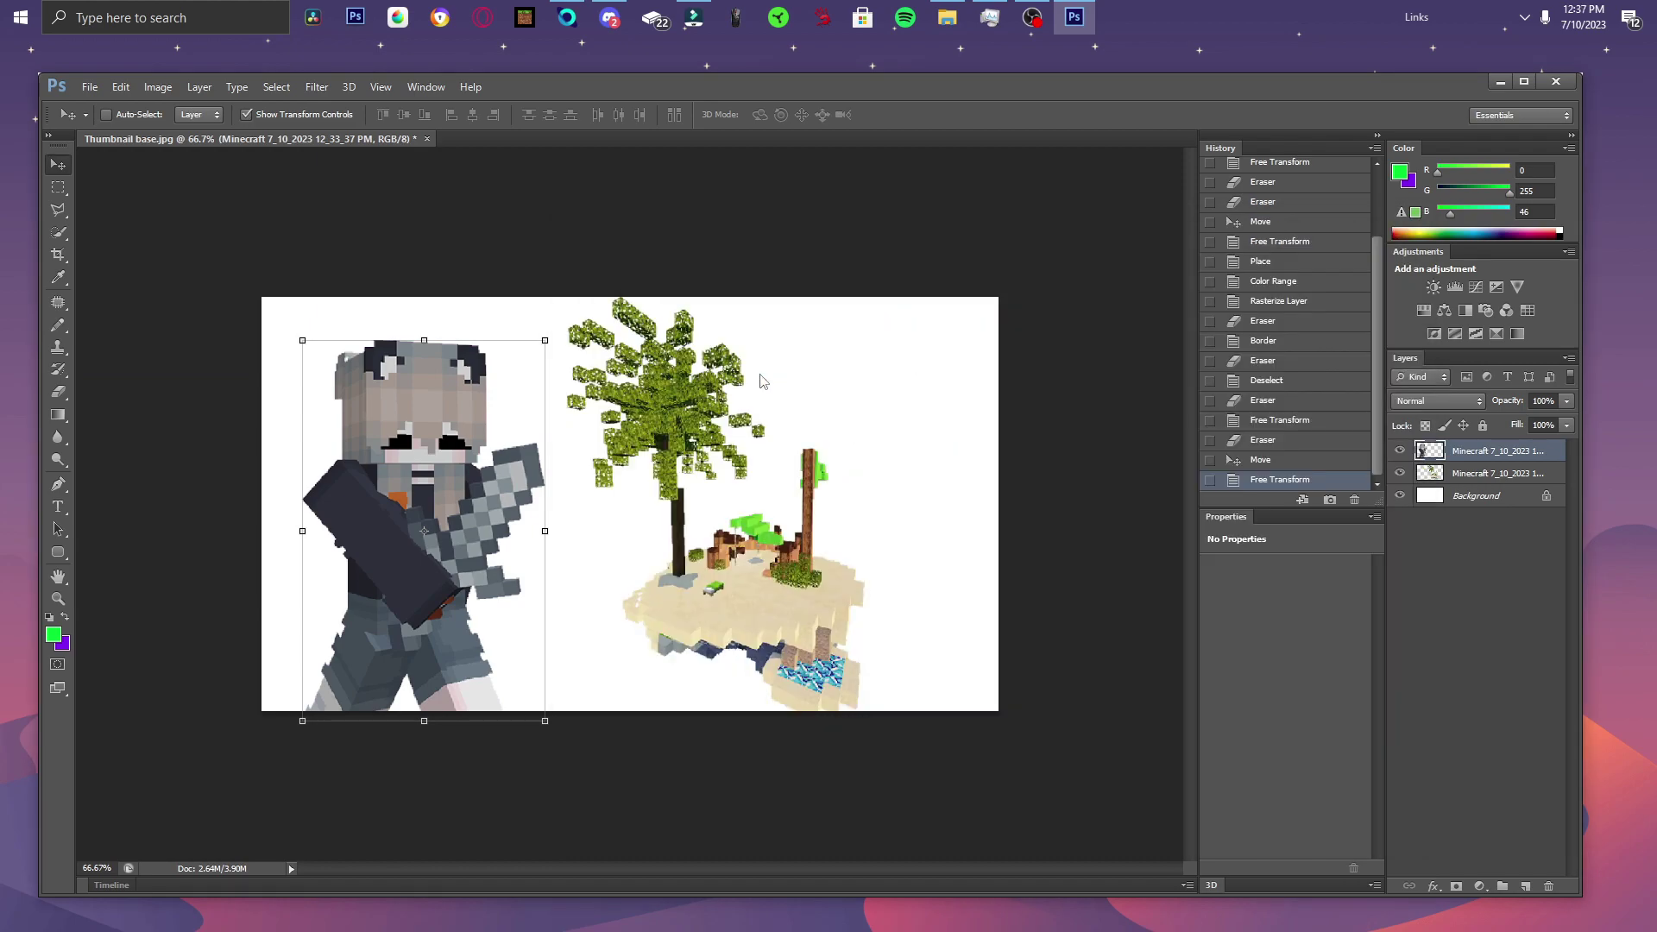
left_click_drag(261, 298, 226, 278)
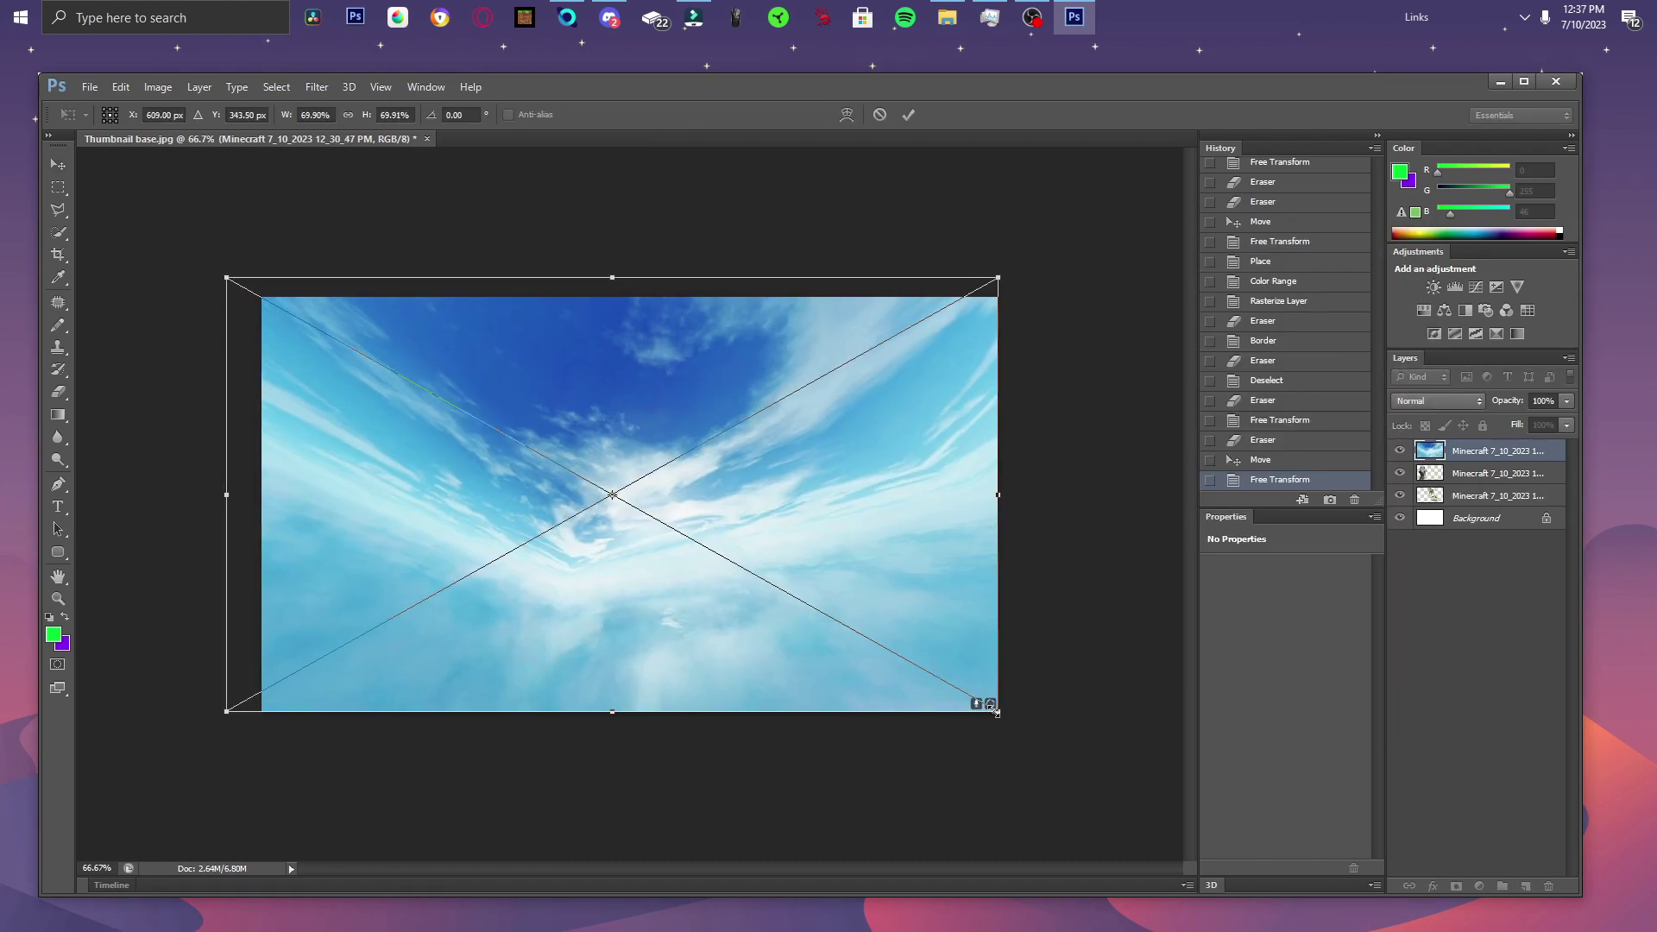
left_click_drag(999, 712, 1047, 739)
right_click(810, 602)
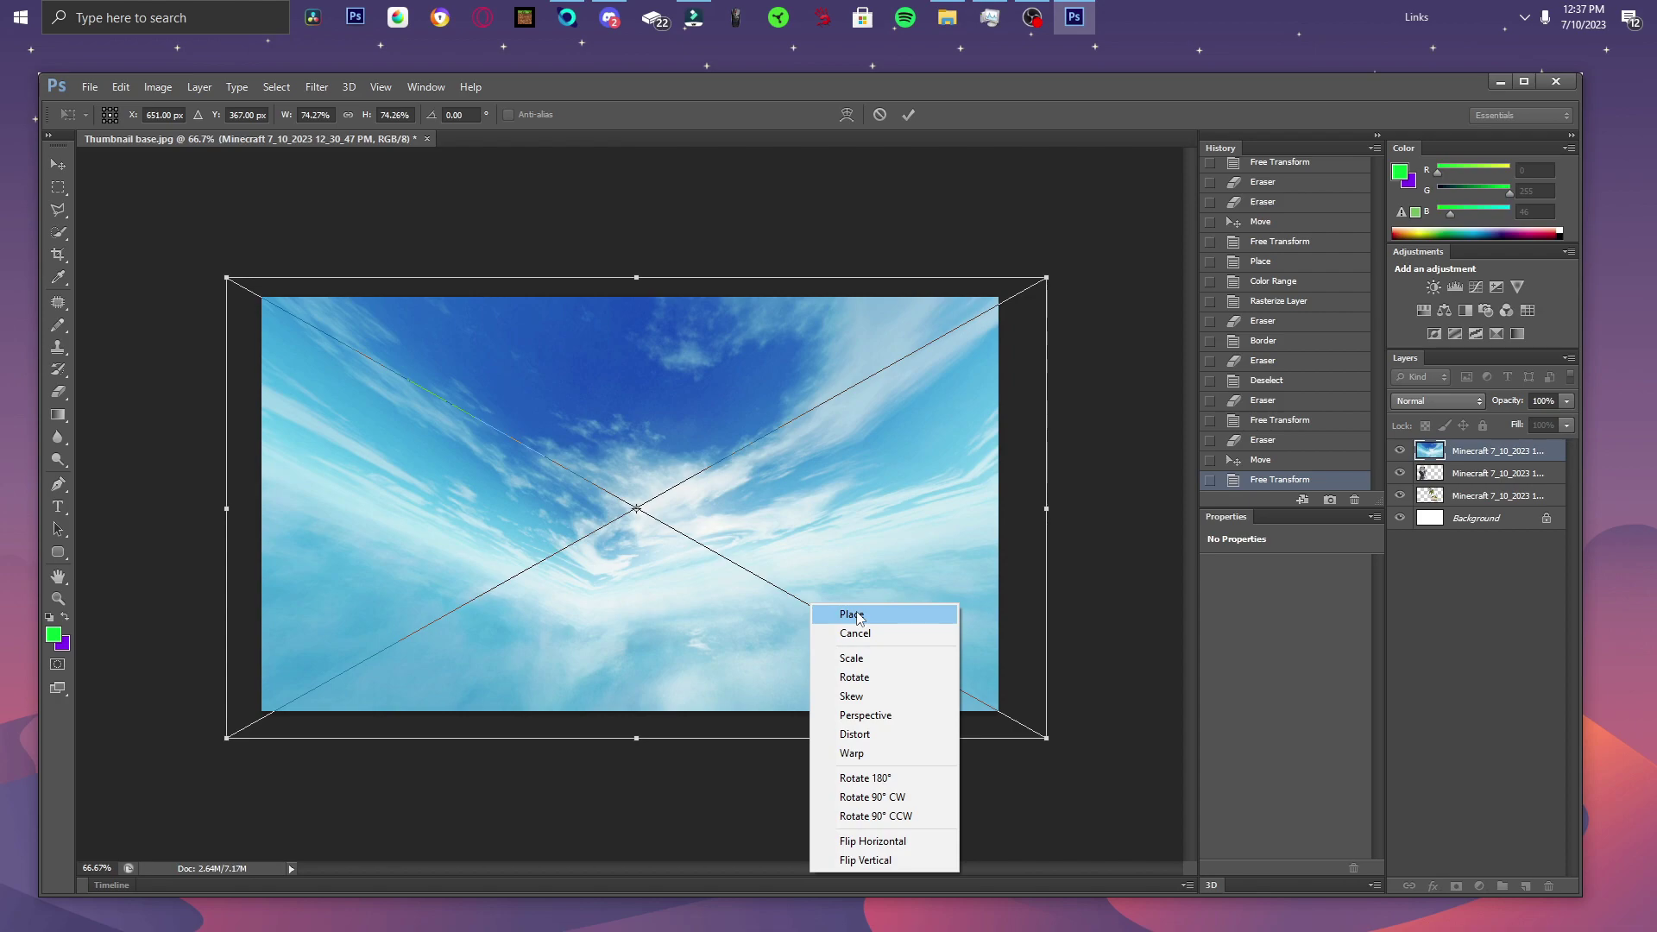
left_click(833, 611)
Apply a Radial Blur to the sky and move the character and island layers above it.
right_click(1485, 456)
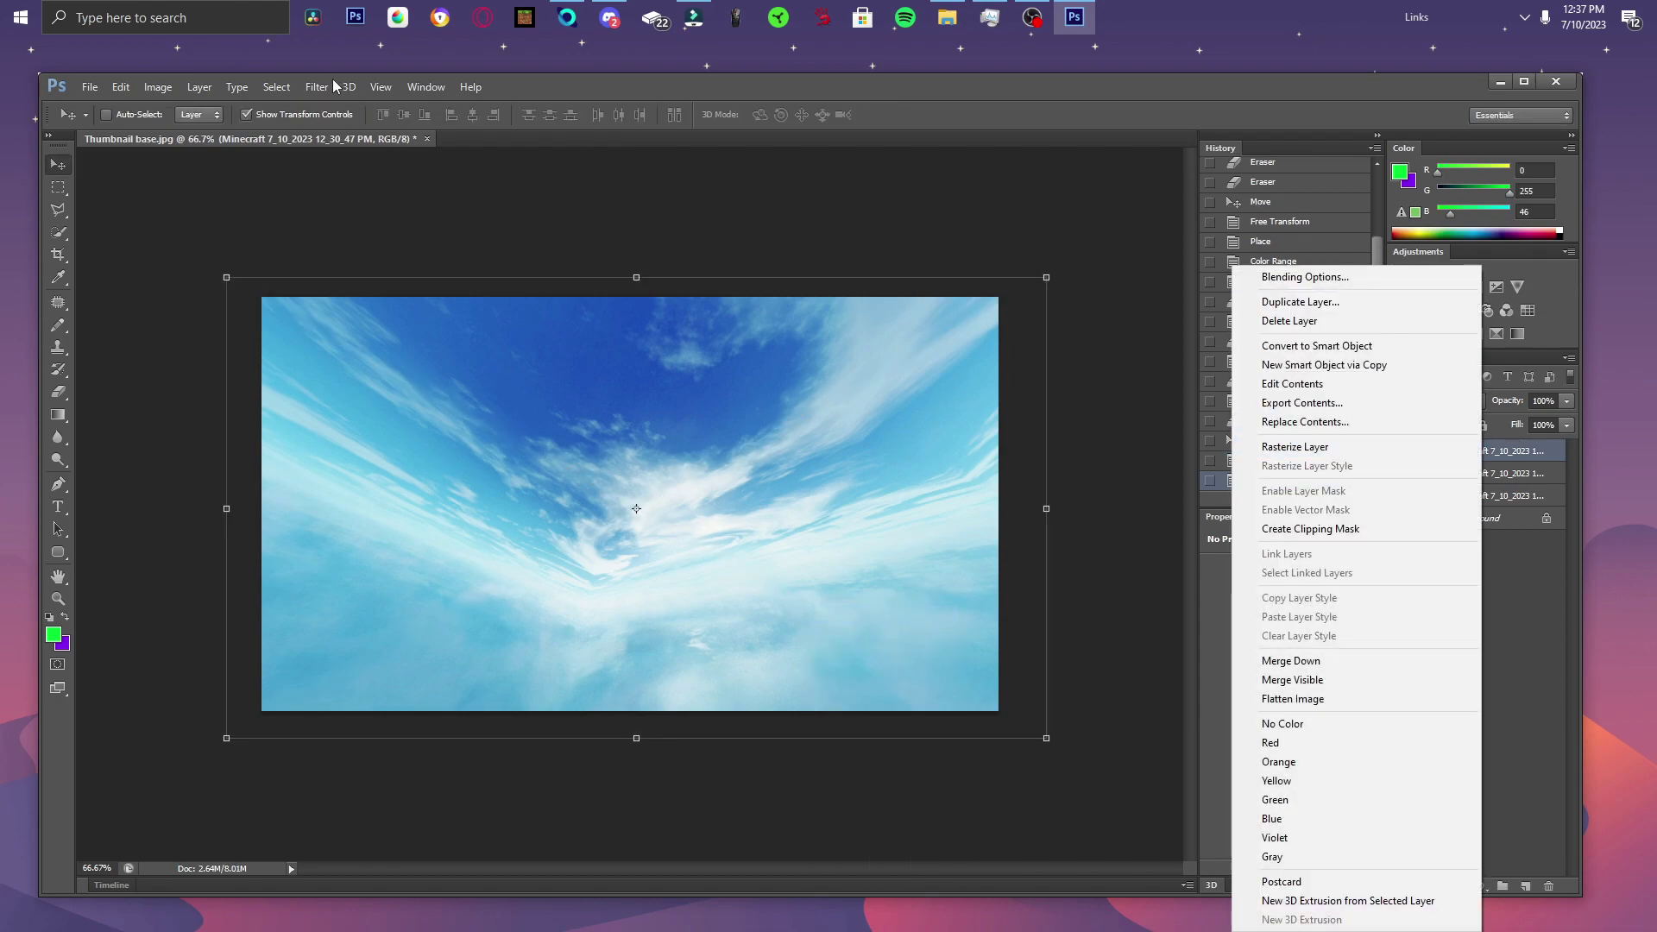
left_click(290, 93)
left_click(314, 89)
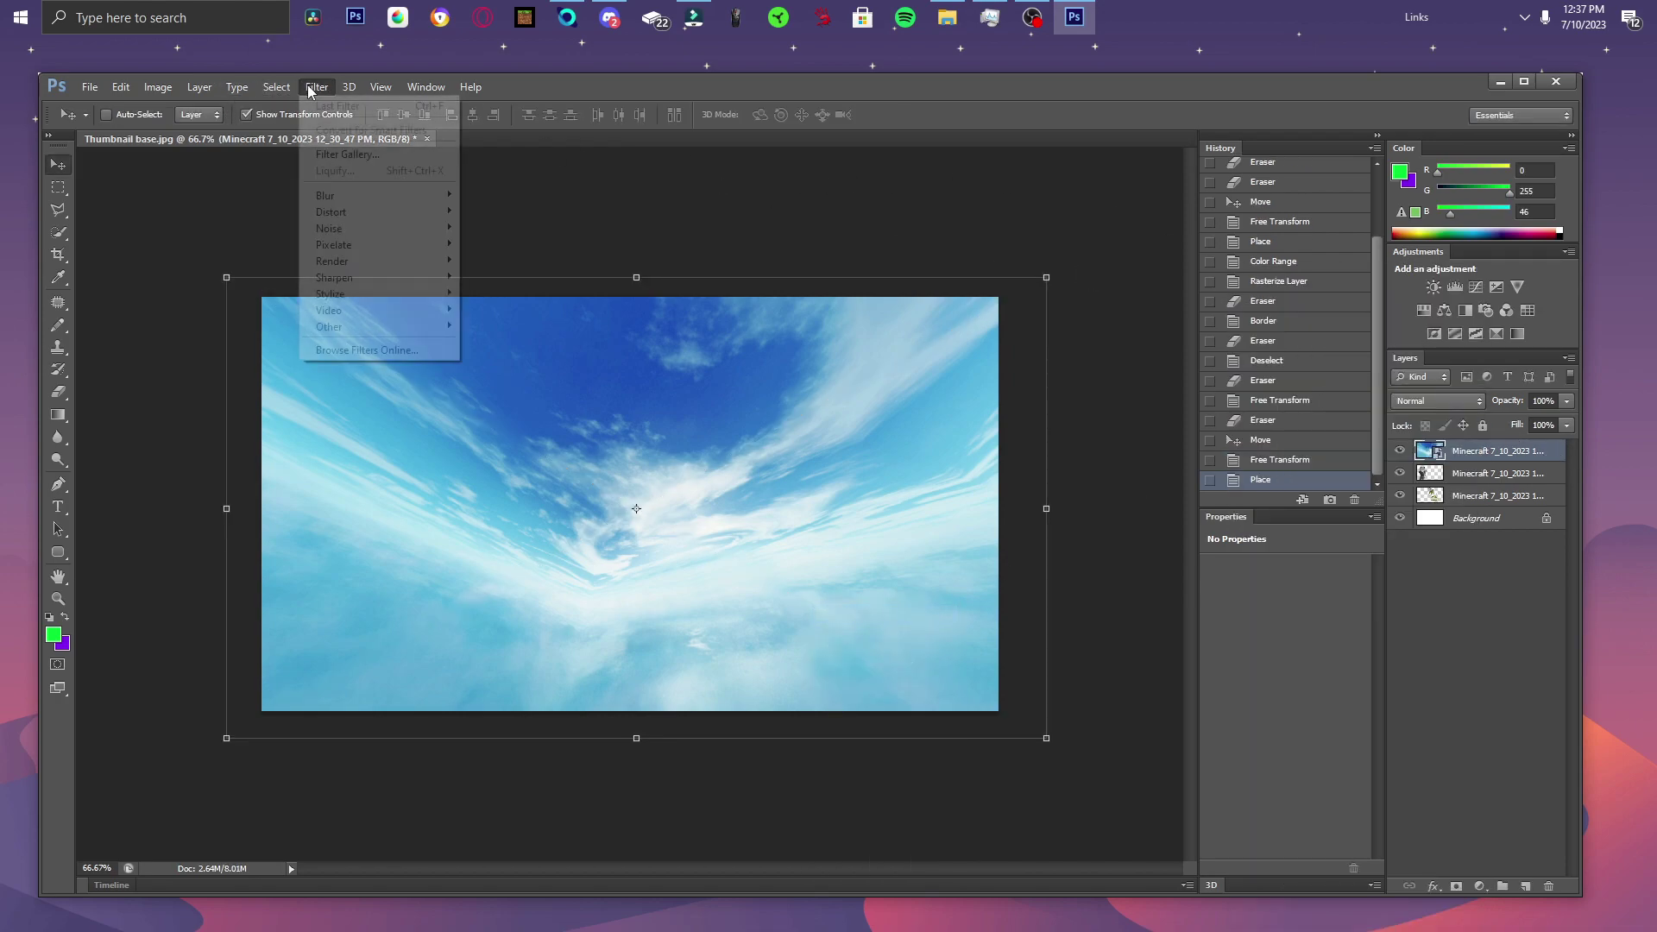
left_click(314, 89)
left_click(312, 88)
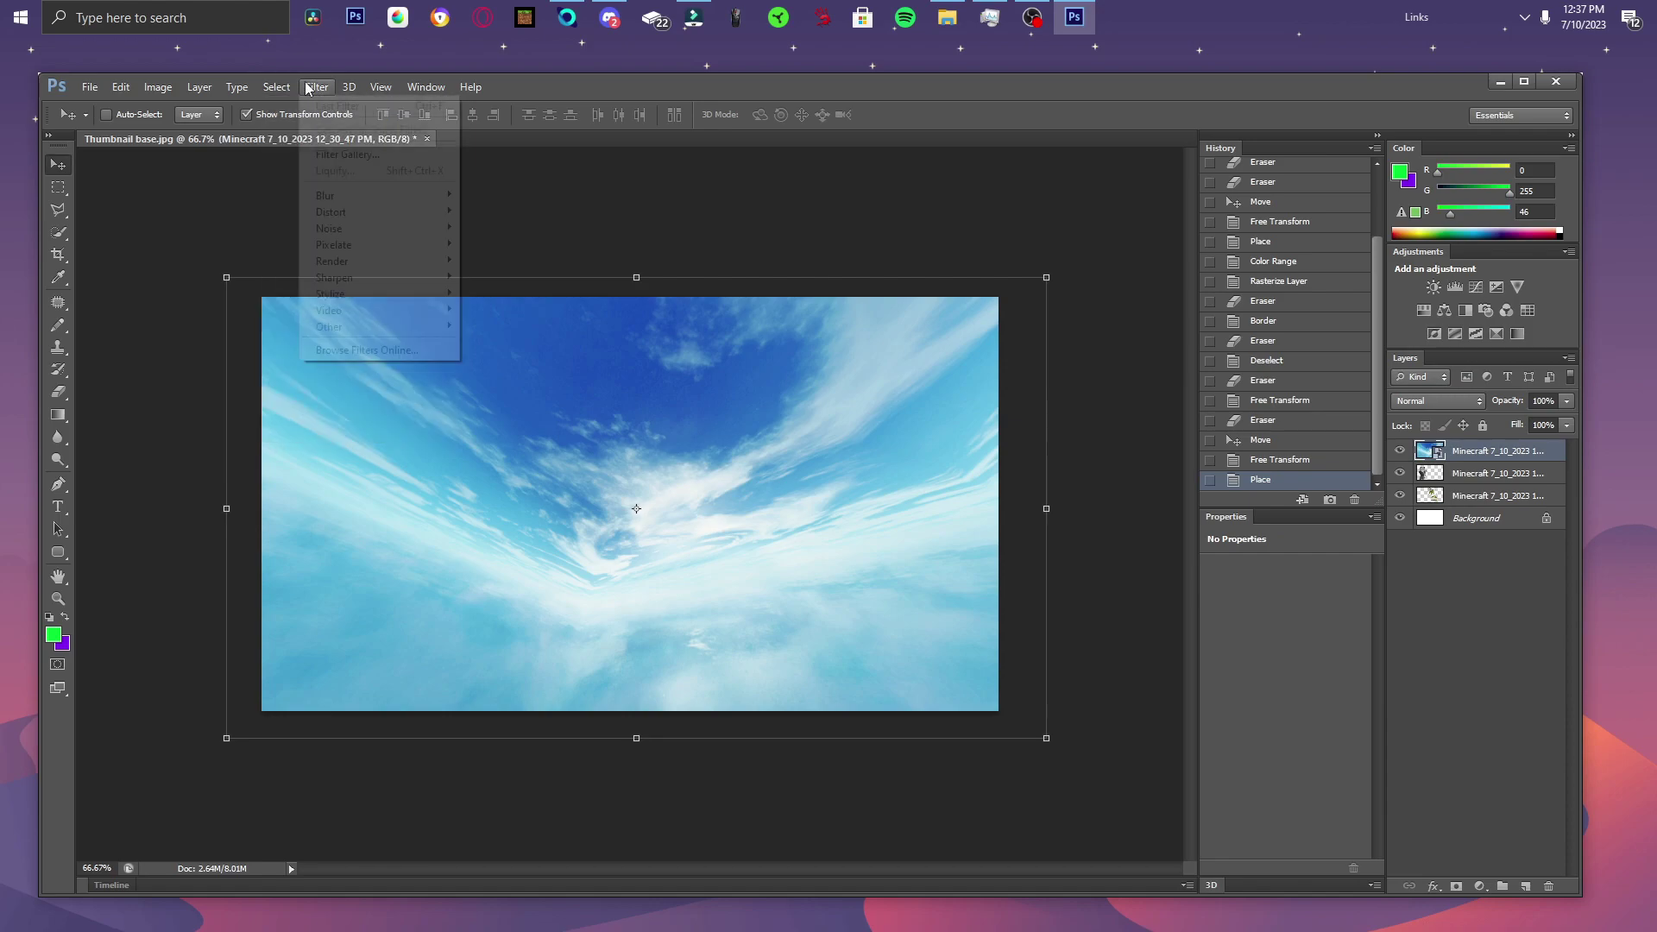
mouse_move(341, 196)
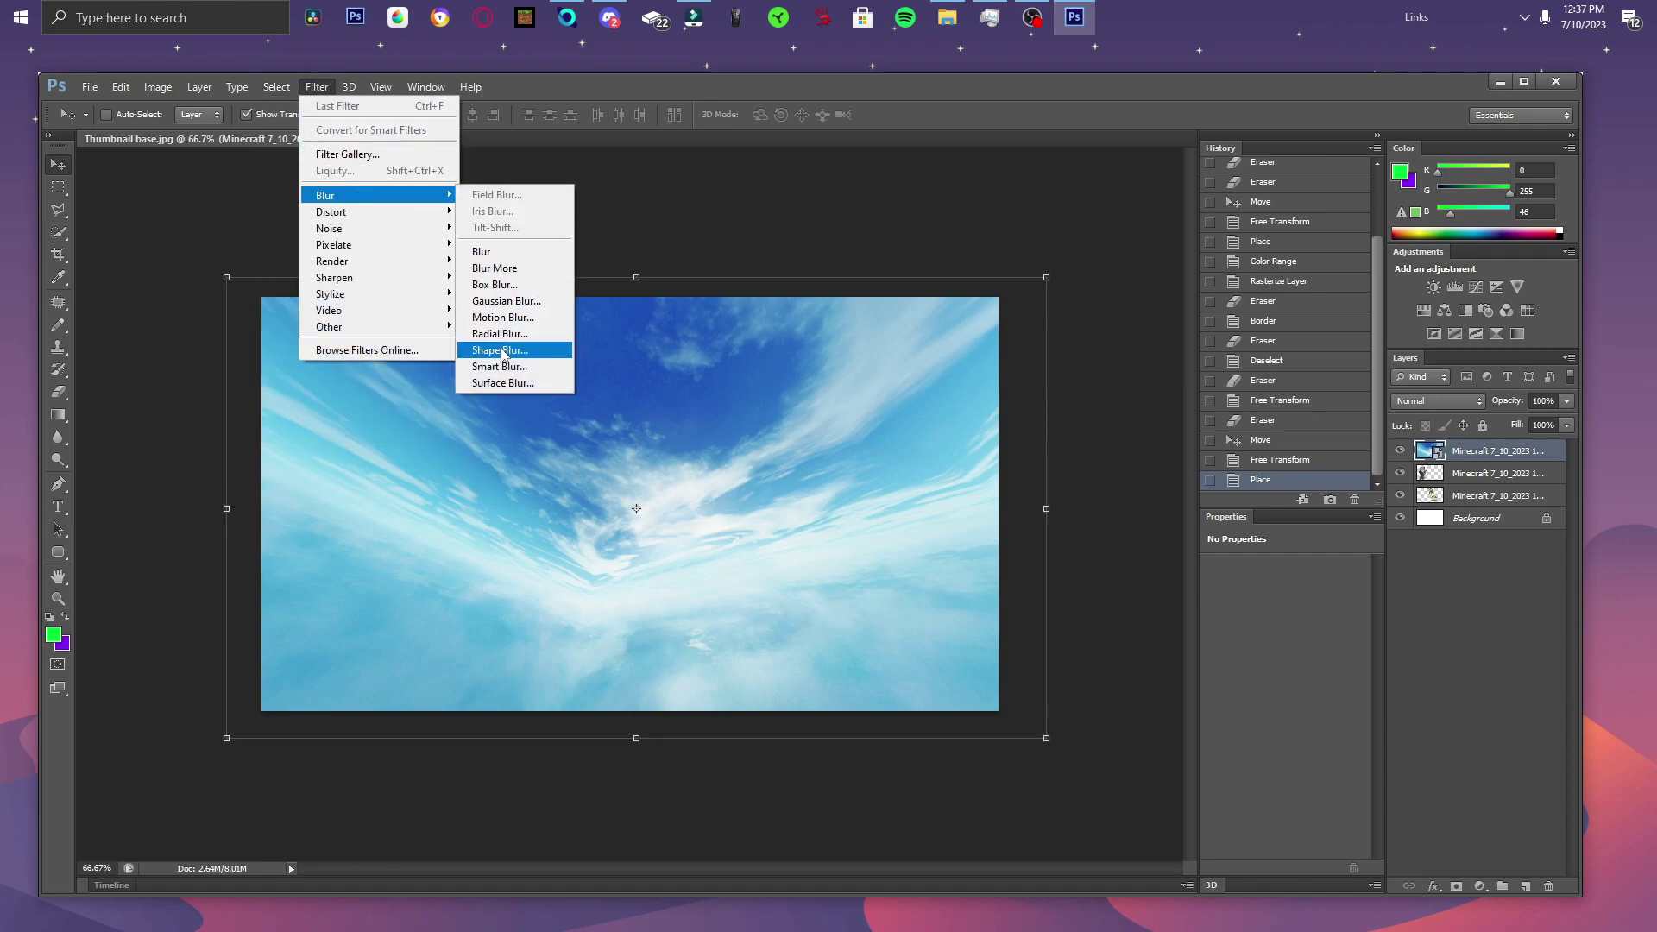
left_click(500, 334)
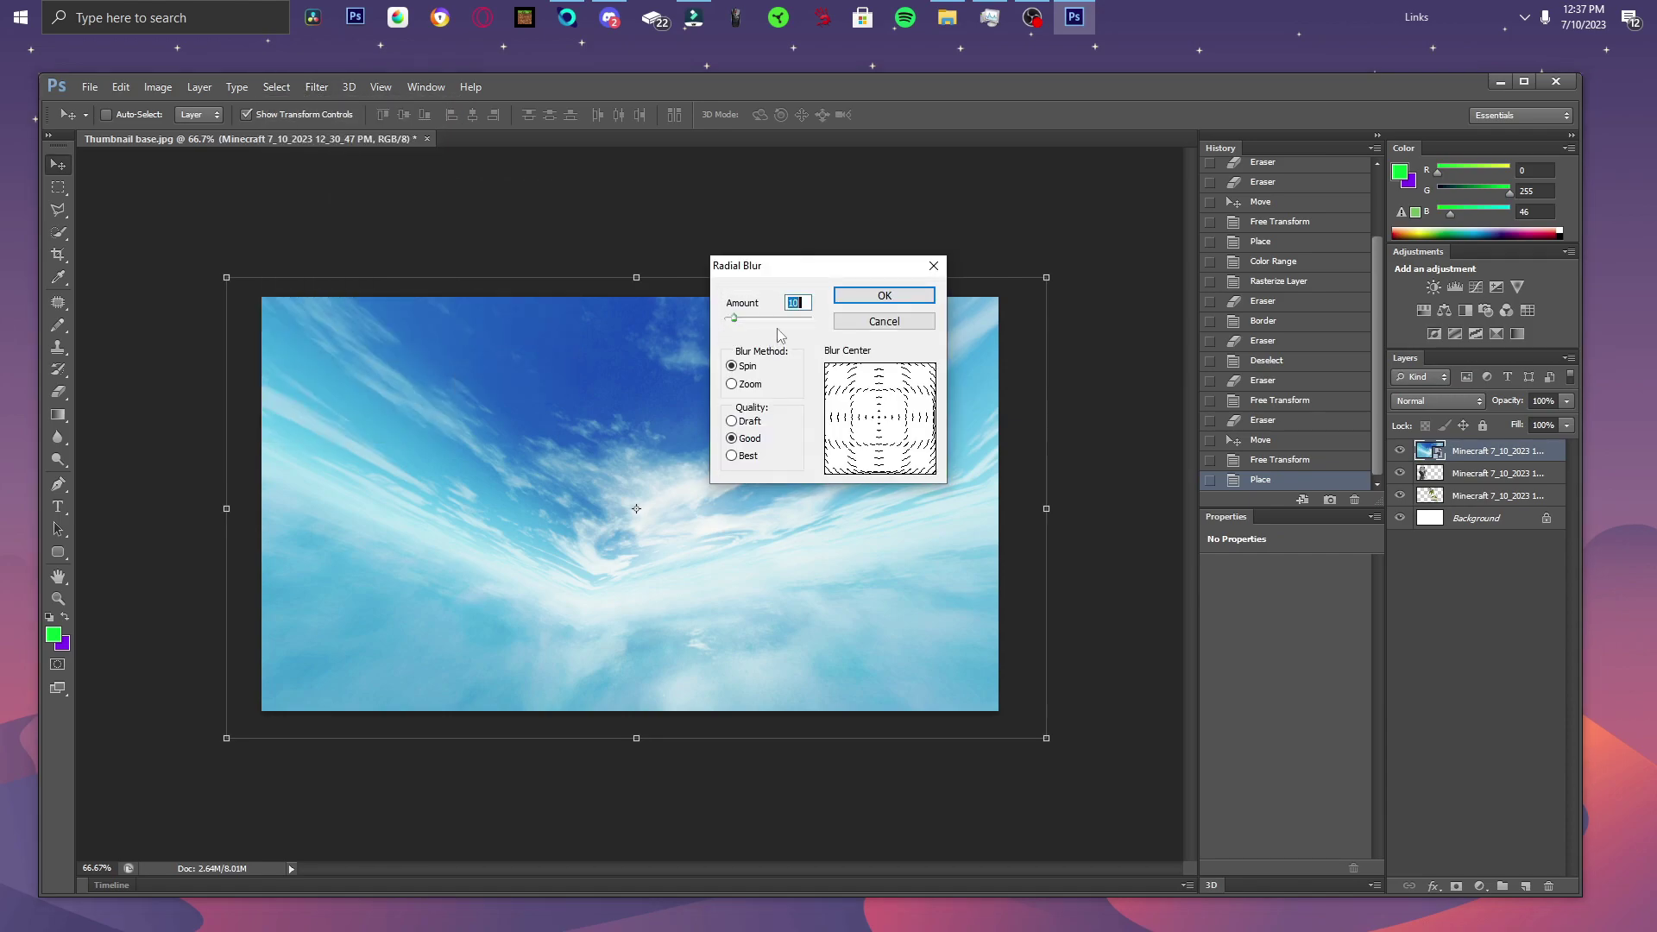
left_click(885, 295)
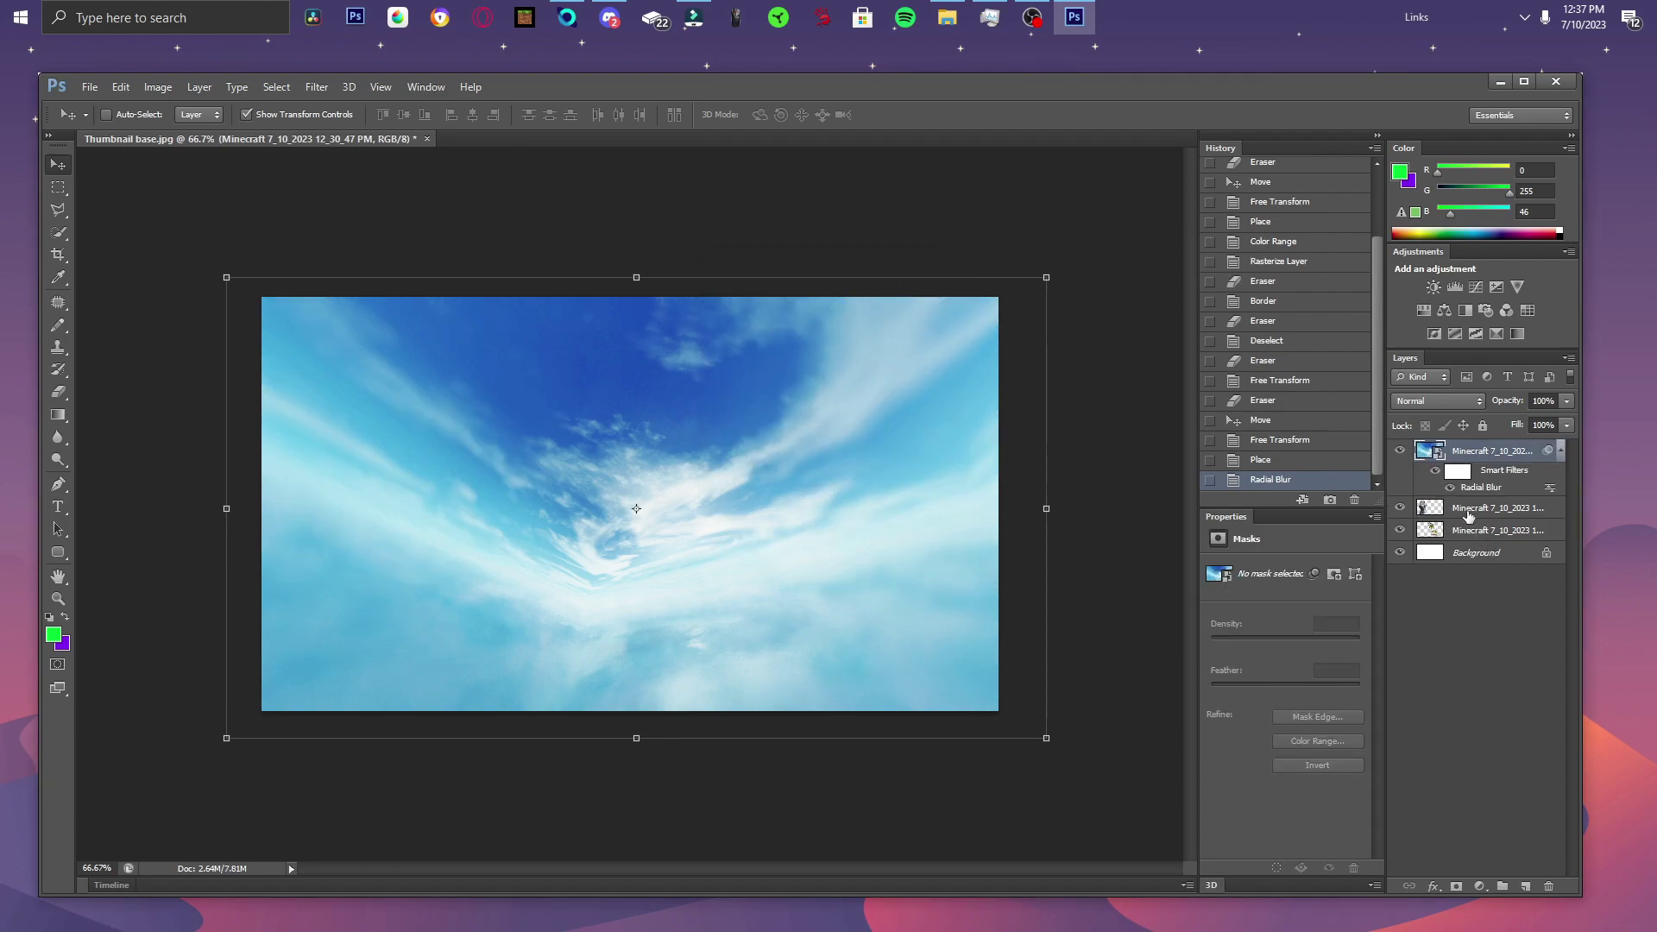
left_click_drag(1469, 515, 1471, 463)
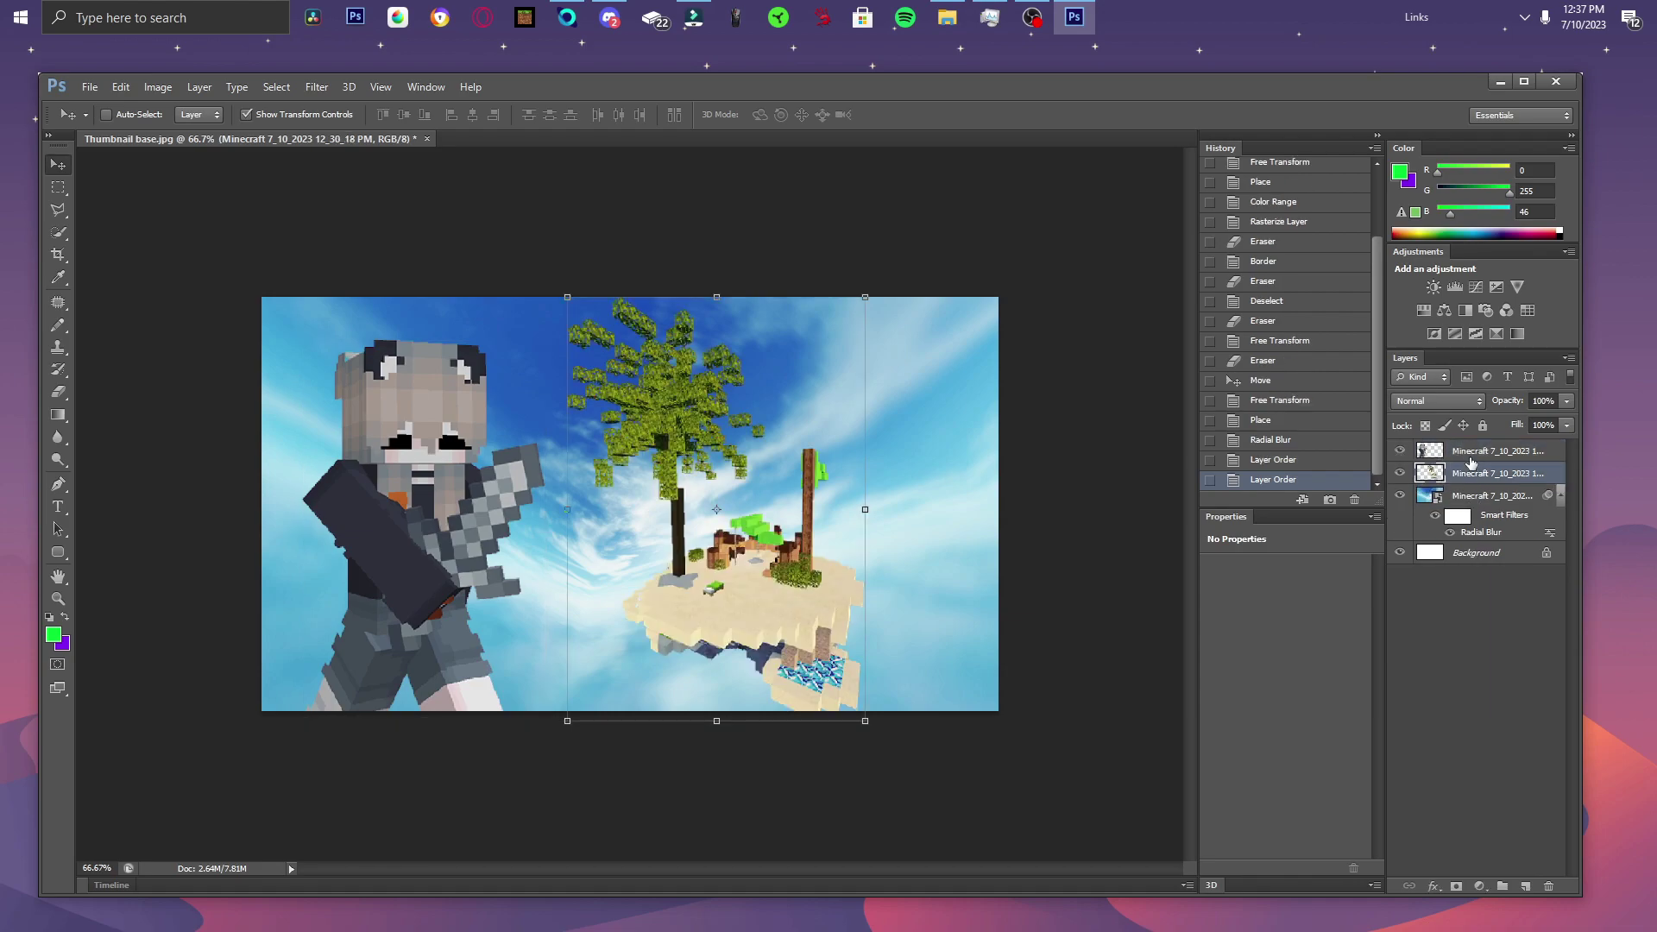
left_click(277, 87)
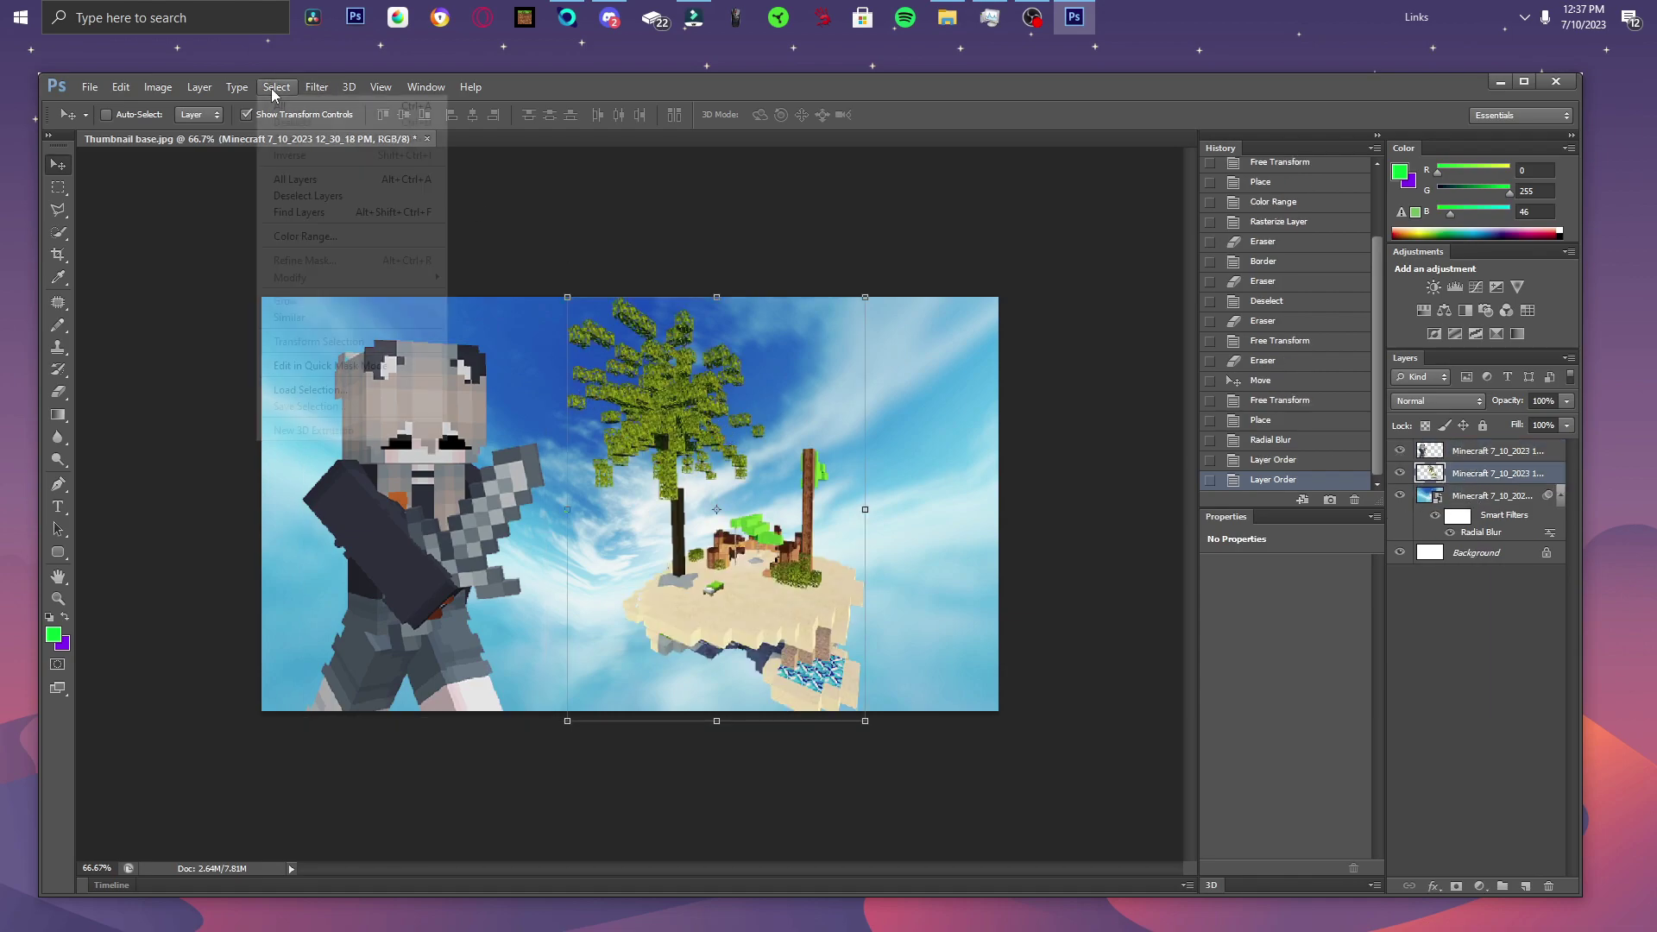
Apply a Gaussian blur to the floating island screenshot.
mouse_move(349, 195)
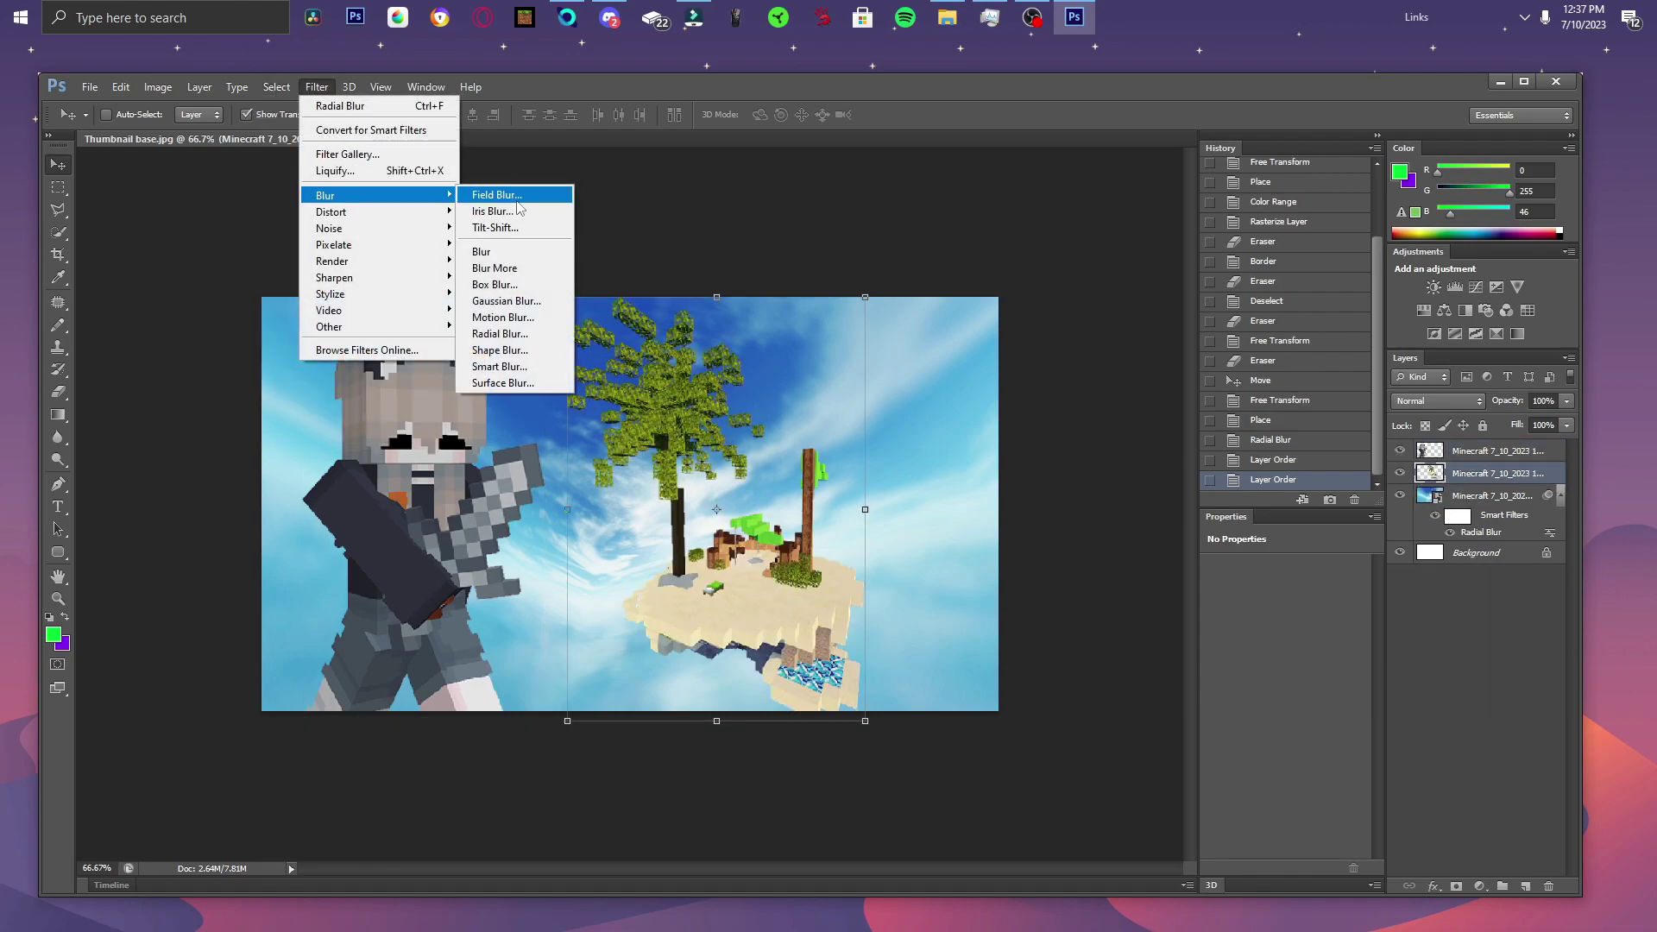
left_click(501, 302)
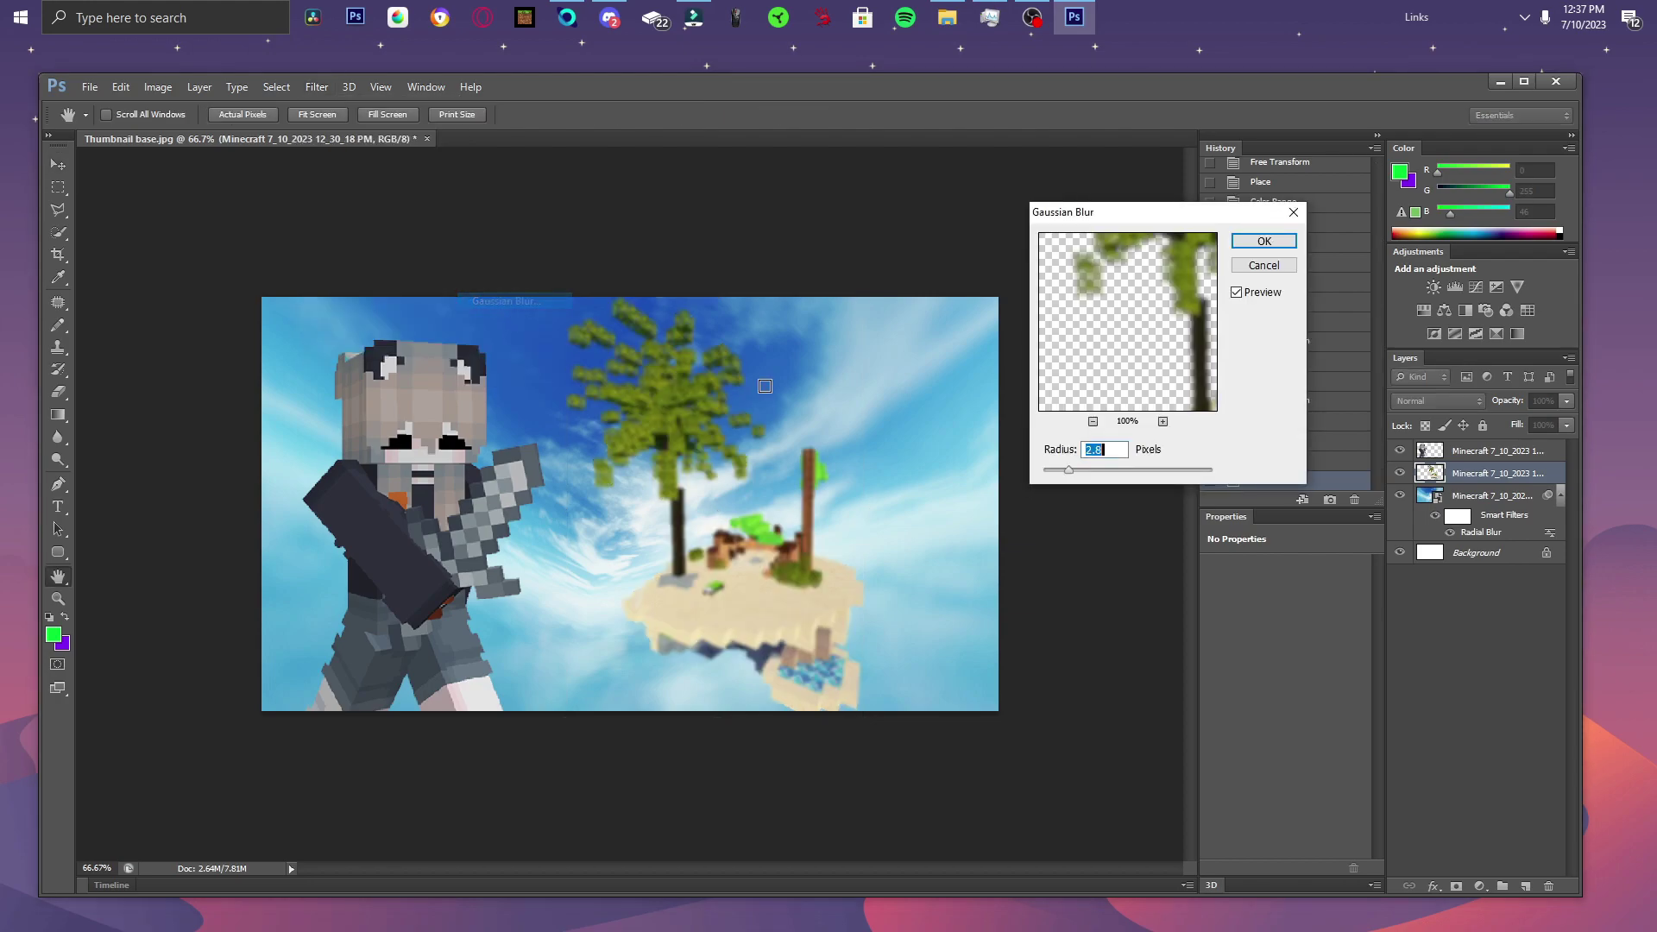
left_click(1264, 243)
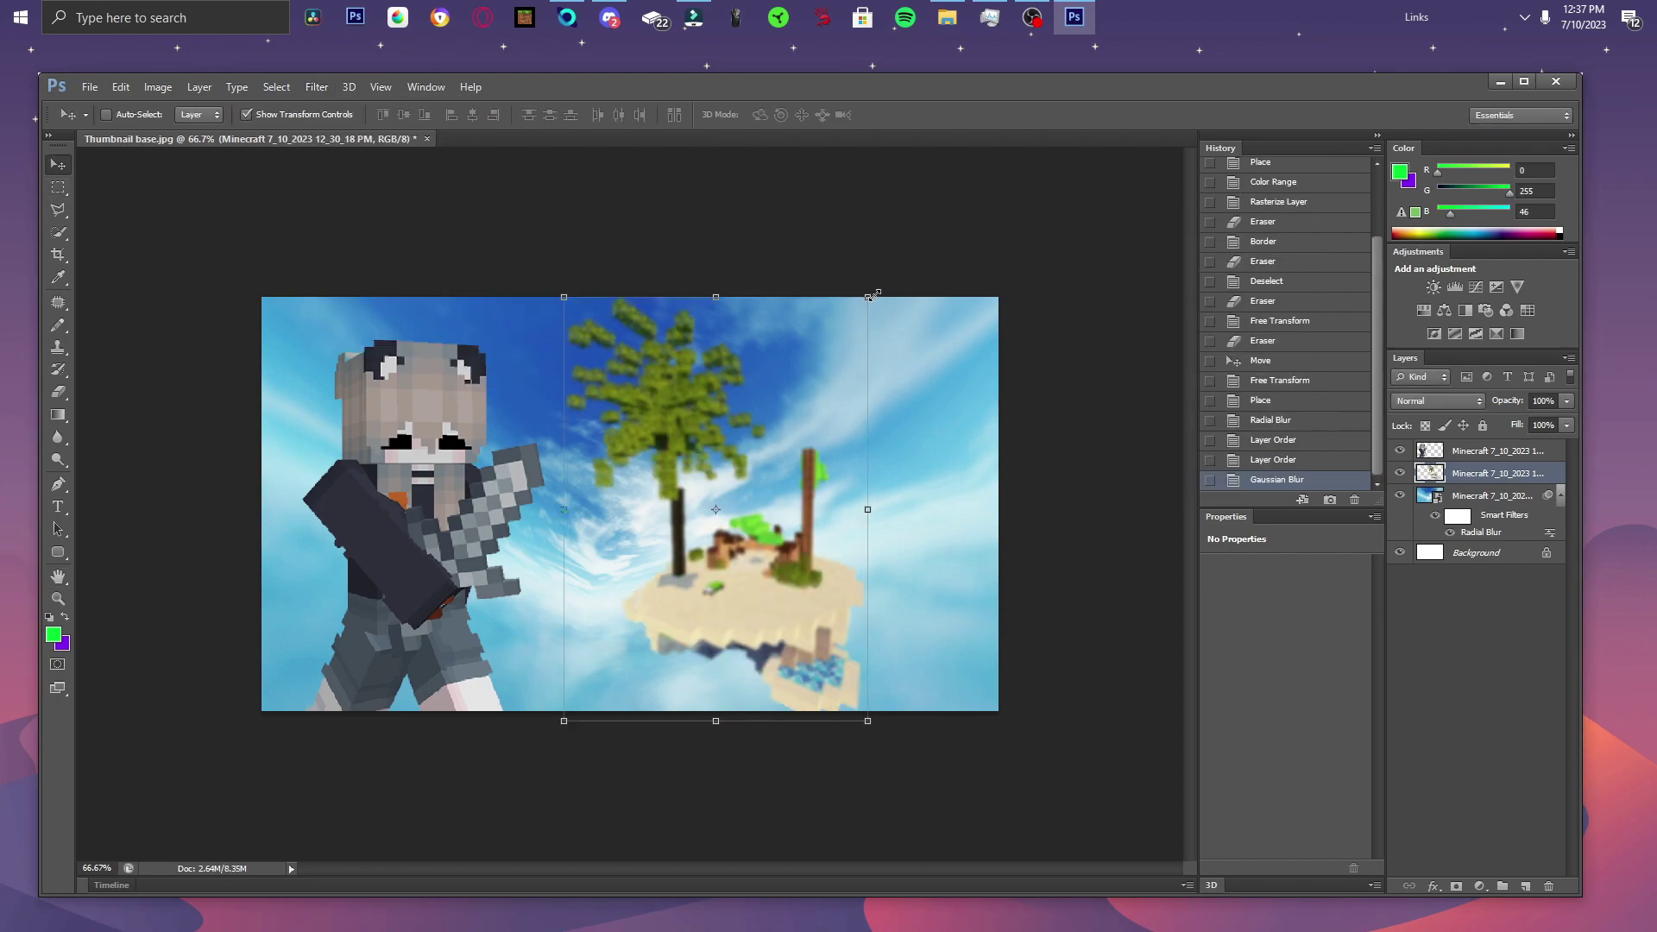
Enlarge and tilt the island image, then apply the first transform.
left_click_drag(874, 296, 967, 302)
left_click_drag(804, 459, 820, 458)
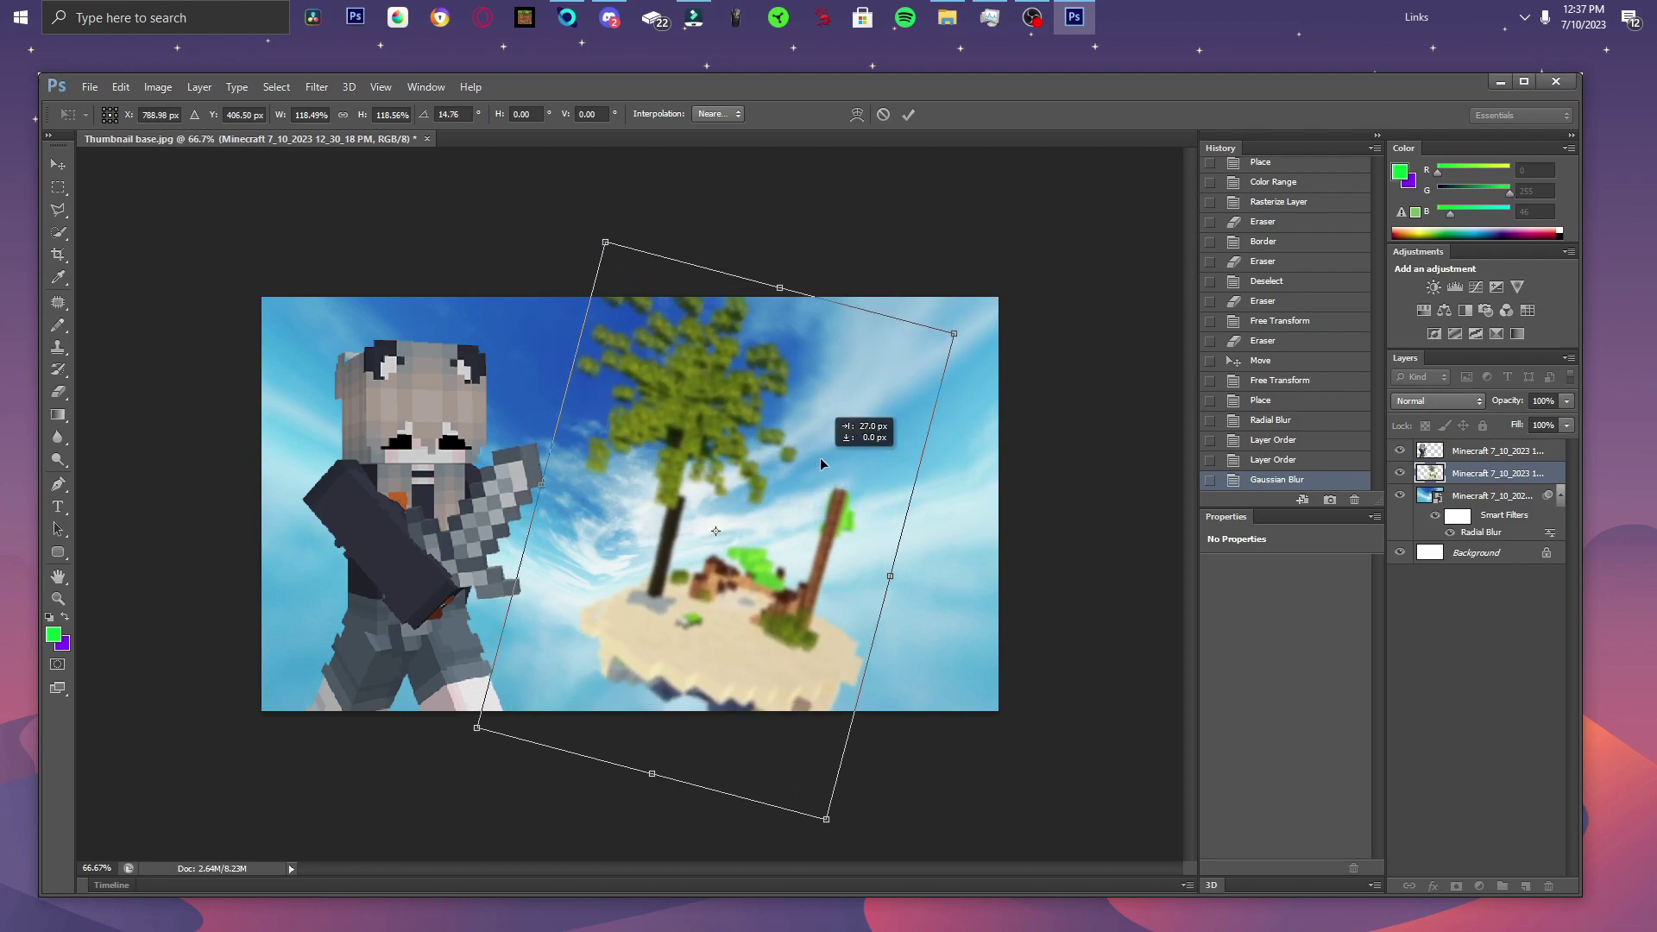
left_click(59, 188)
left_click(709, 393)
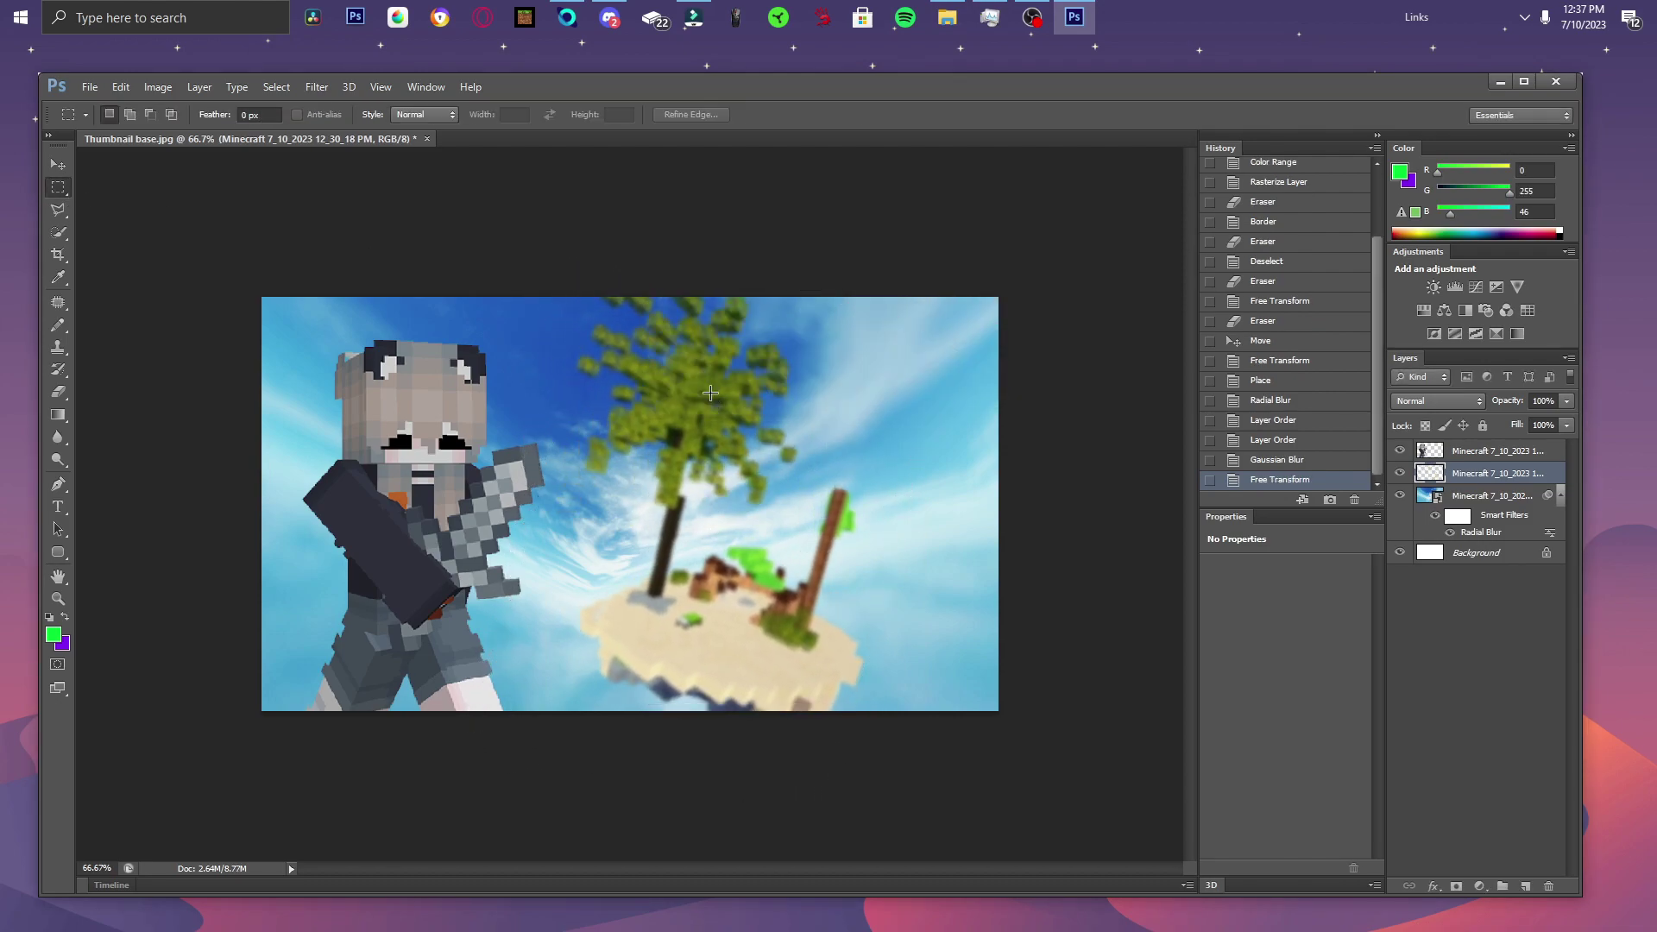
Re-transform the island to about 114% scale and -24° rotation, and apply it.
left_click(69, 164)
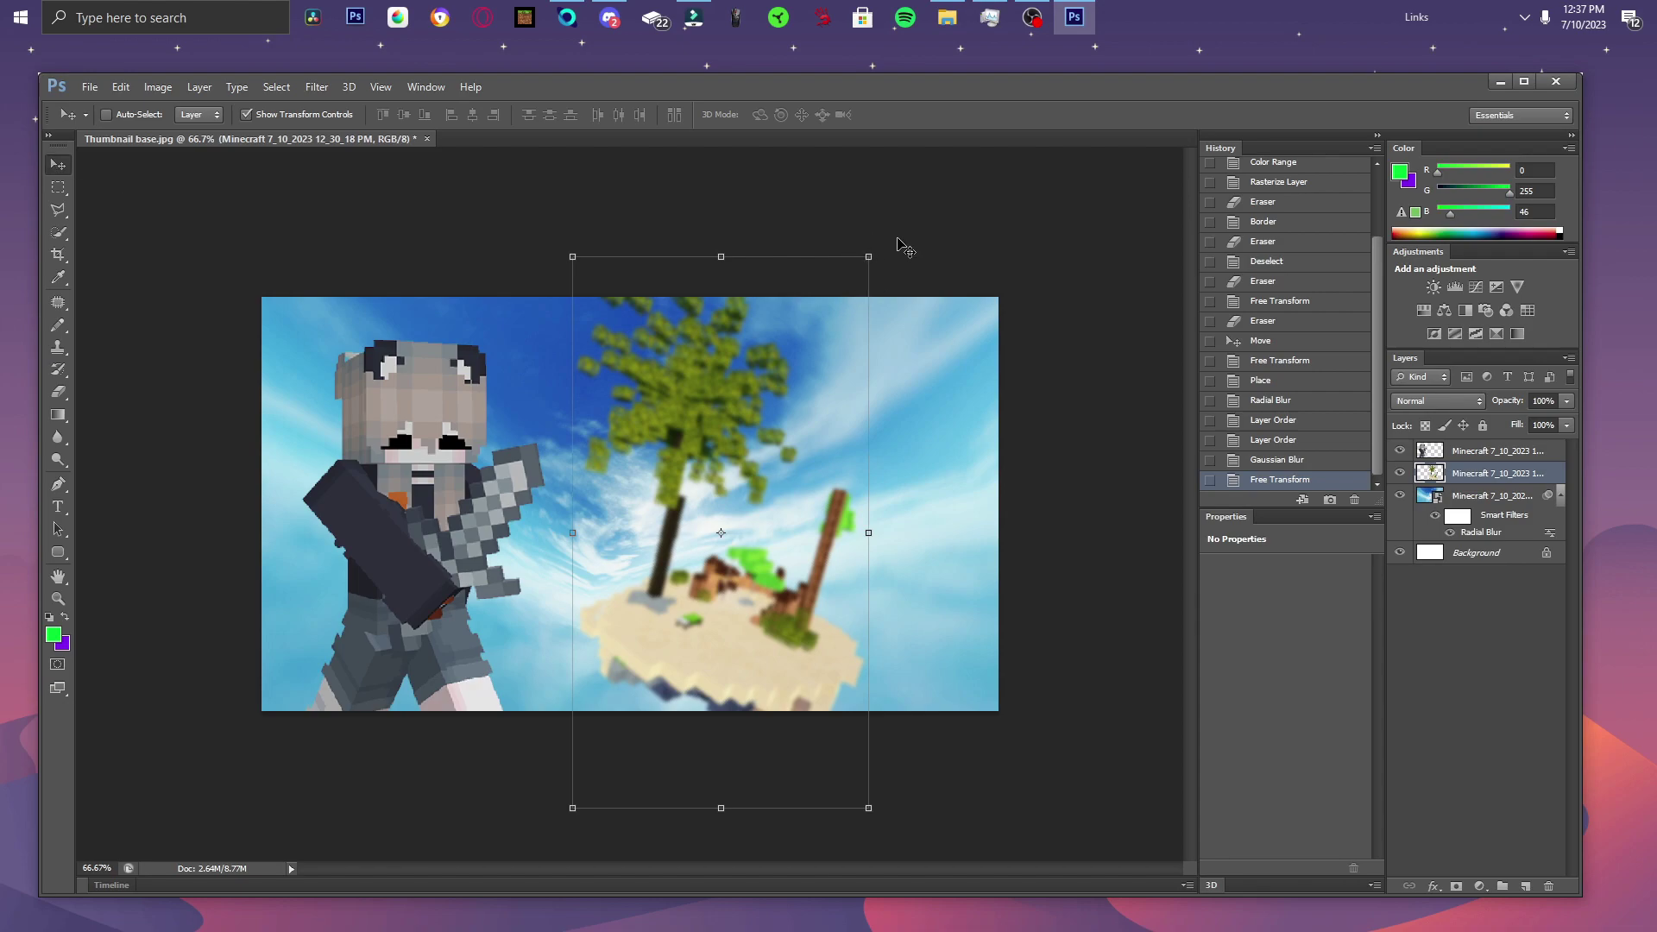
left_click_drag(886, 247, 727, 270)
left_click_drag(680, 364, 707, 340)
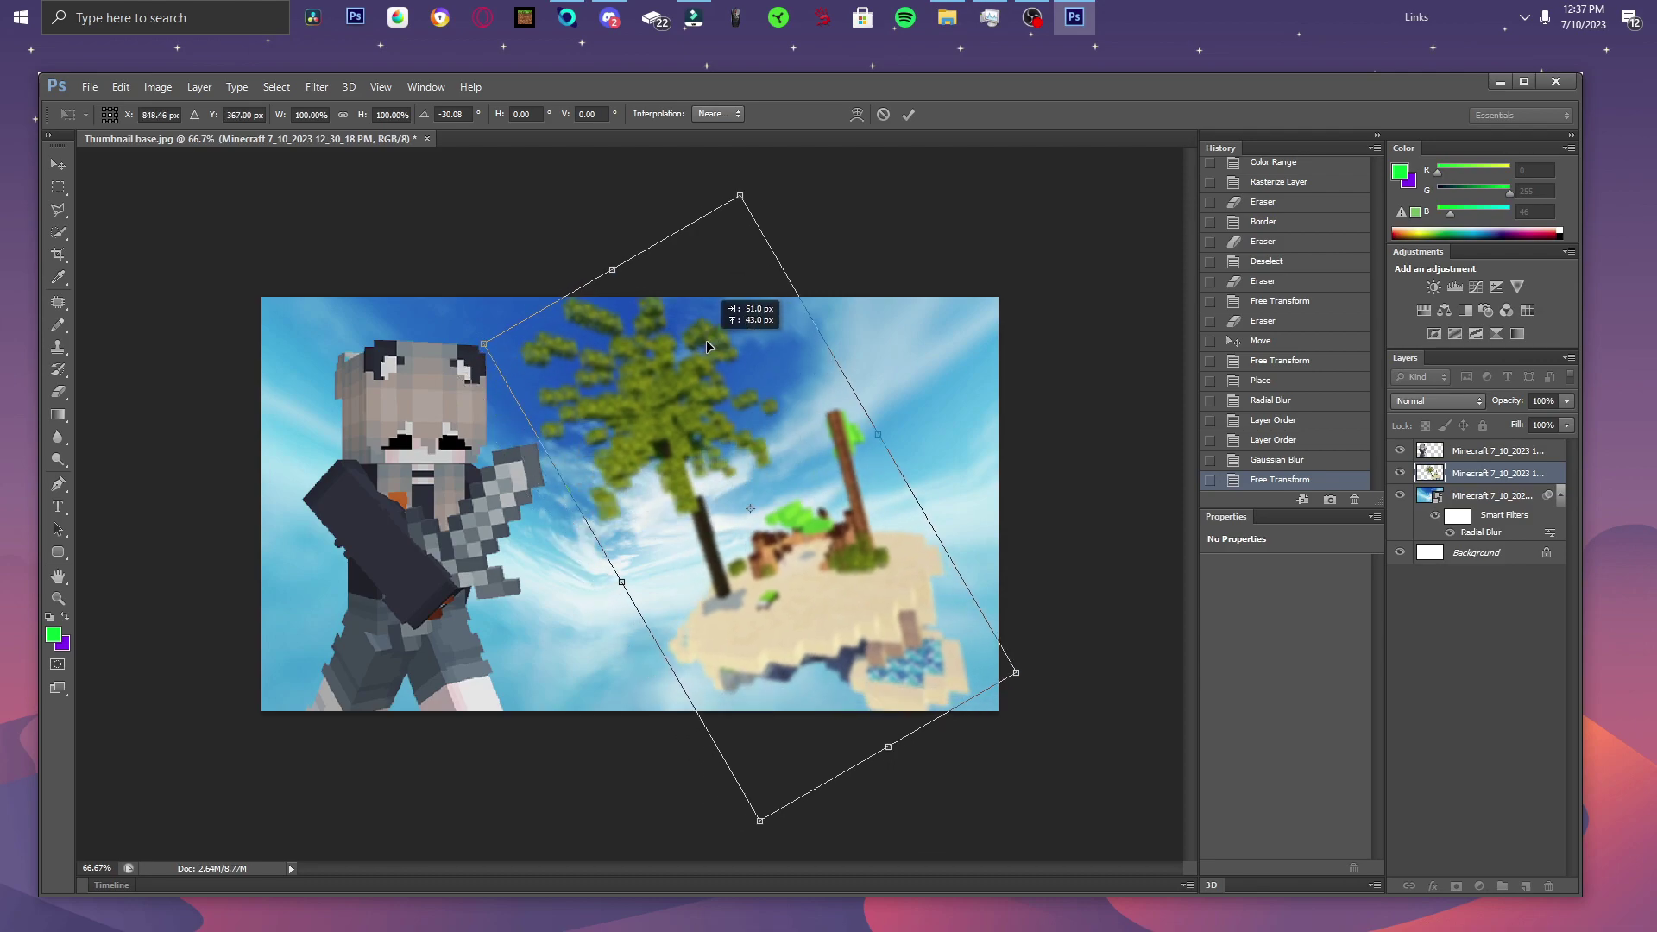
left_click_drag(1016, 672, 1090, 717)
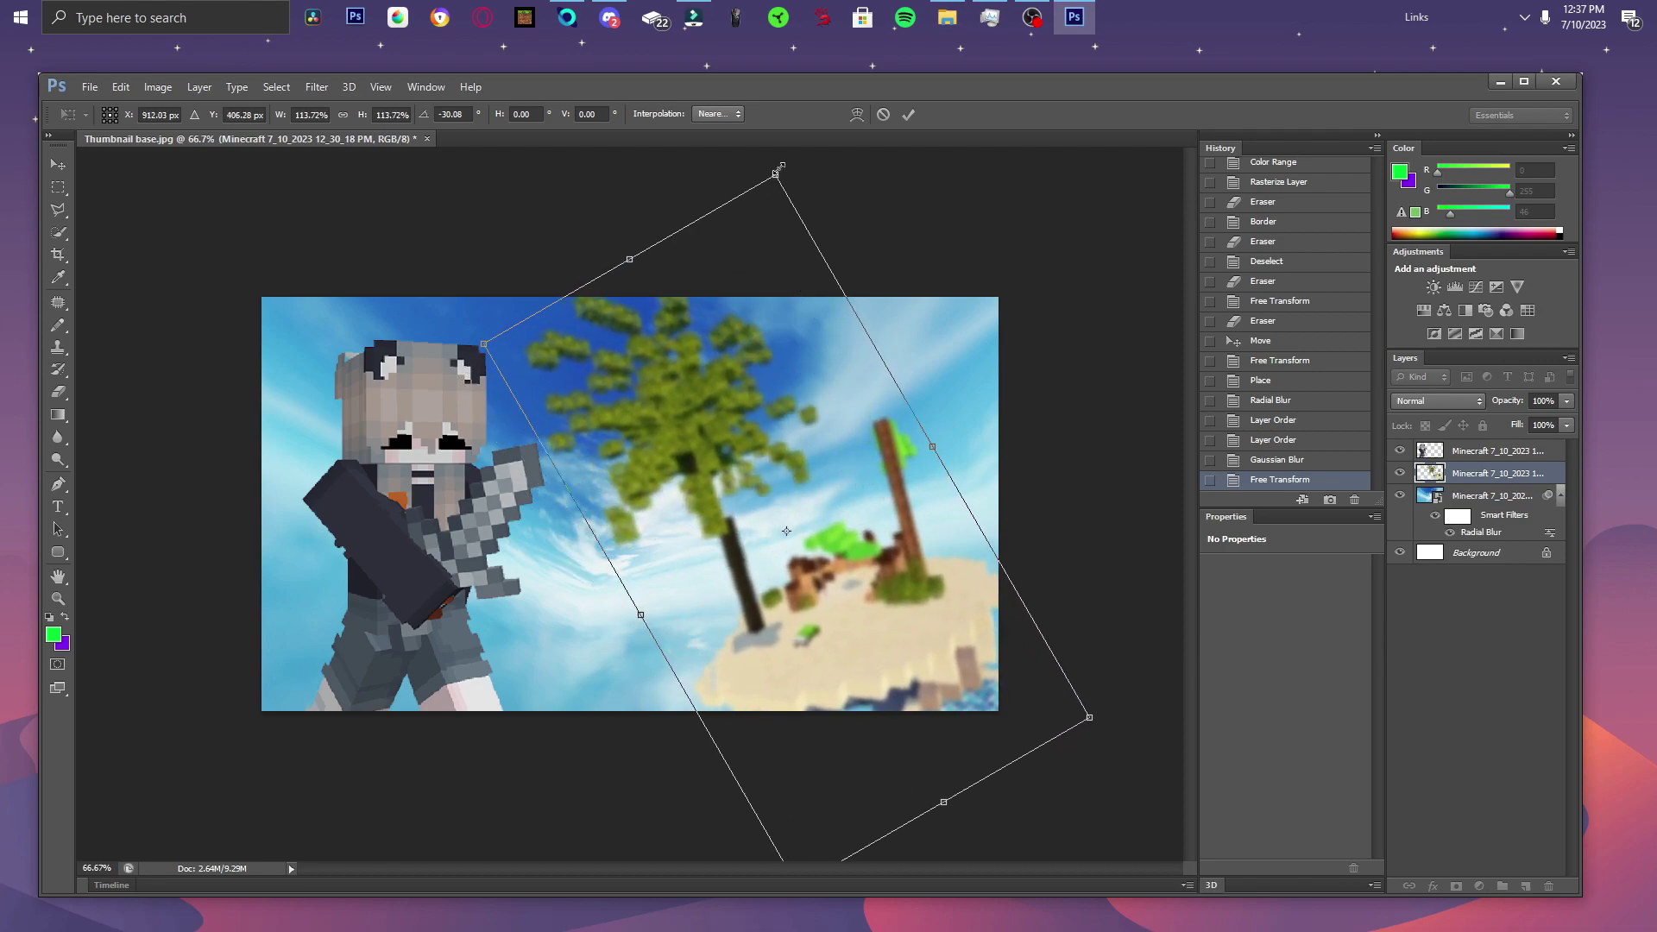
left_click_drag(790, 160, 825, 161)
left_click_drag(754, 571, 722, 561)
right_click(706, 549)
key("Escape")
left_click(58, 187)
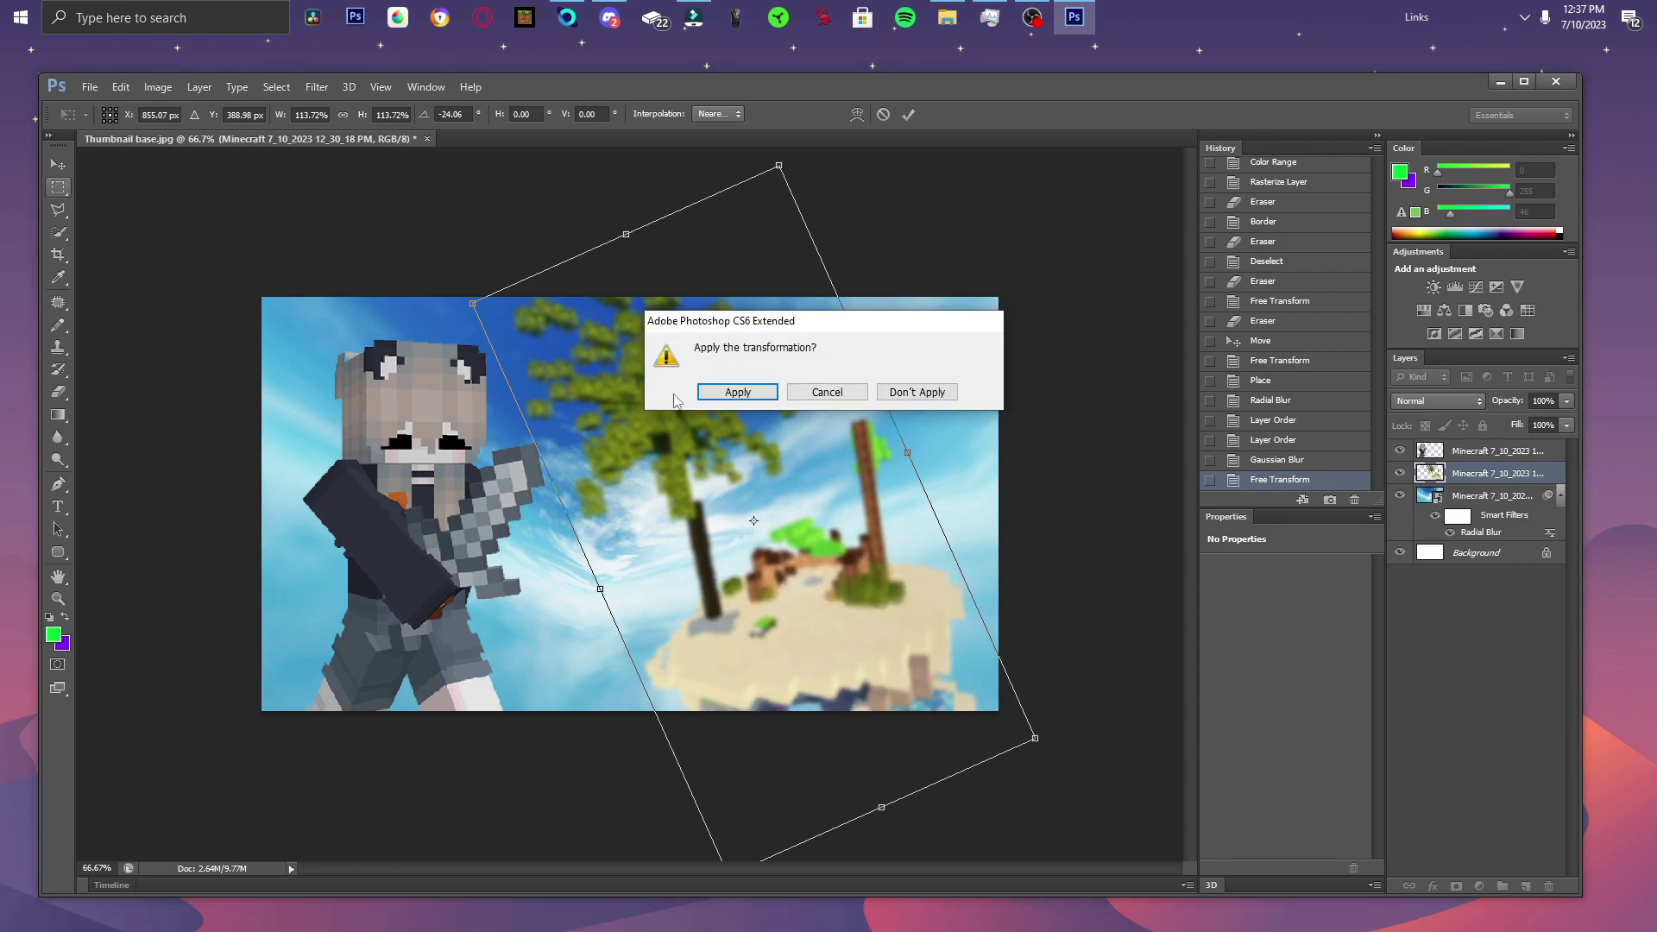
left_click(736, 394)
Scale the sword-holding character layer to about 110% and commit the transform.
left_click(1502, 451)
key("ctrl+t")
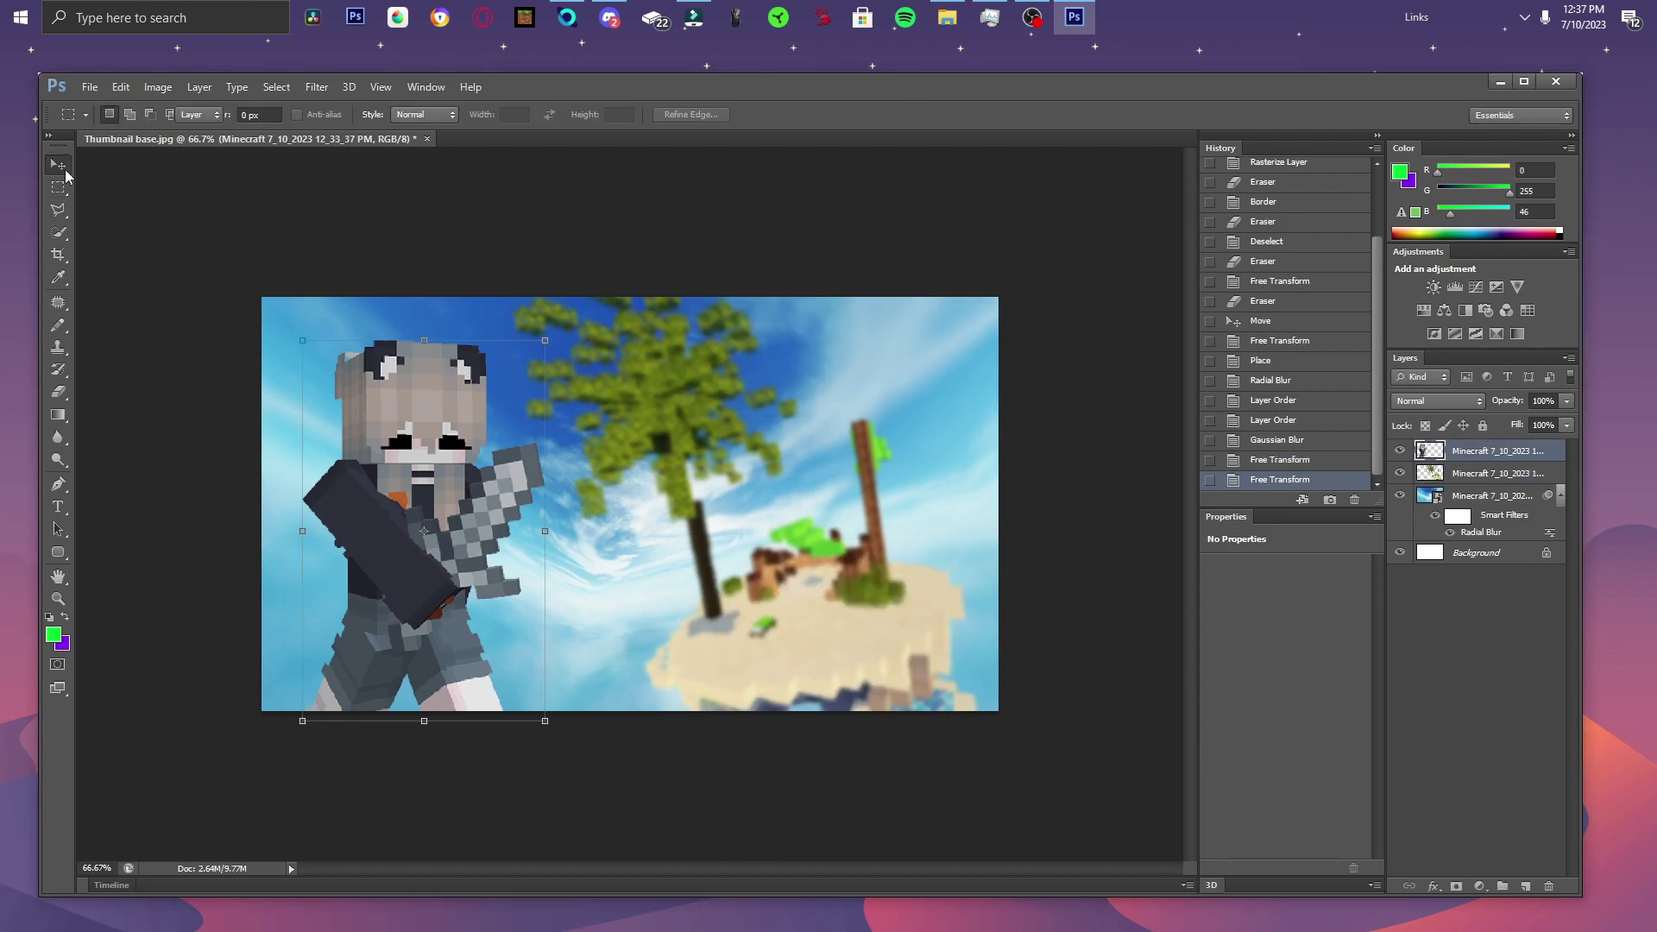
left_click_drag(557, 336, 599, 252)
left_click_drag(550, 371, 550, 452)
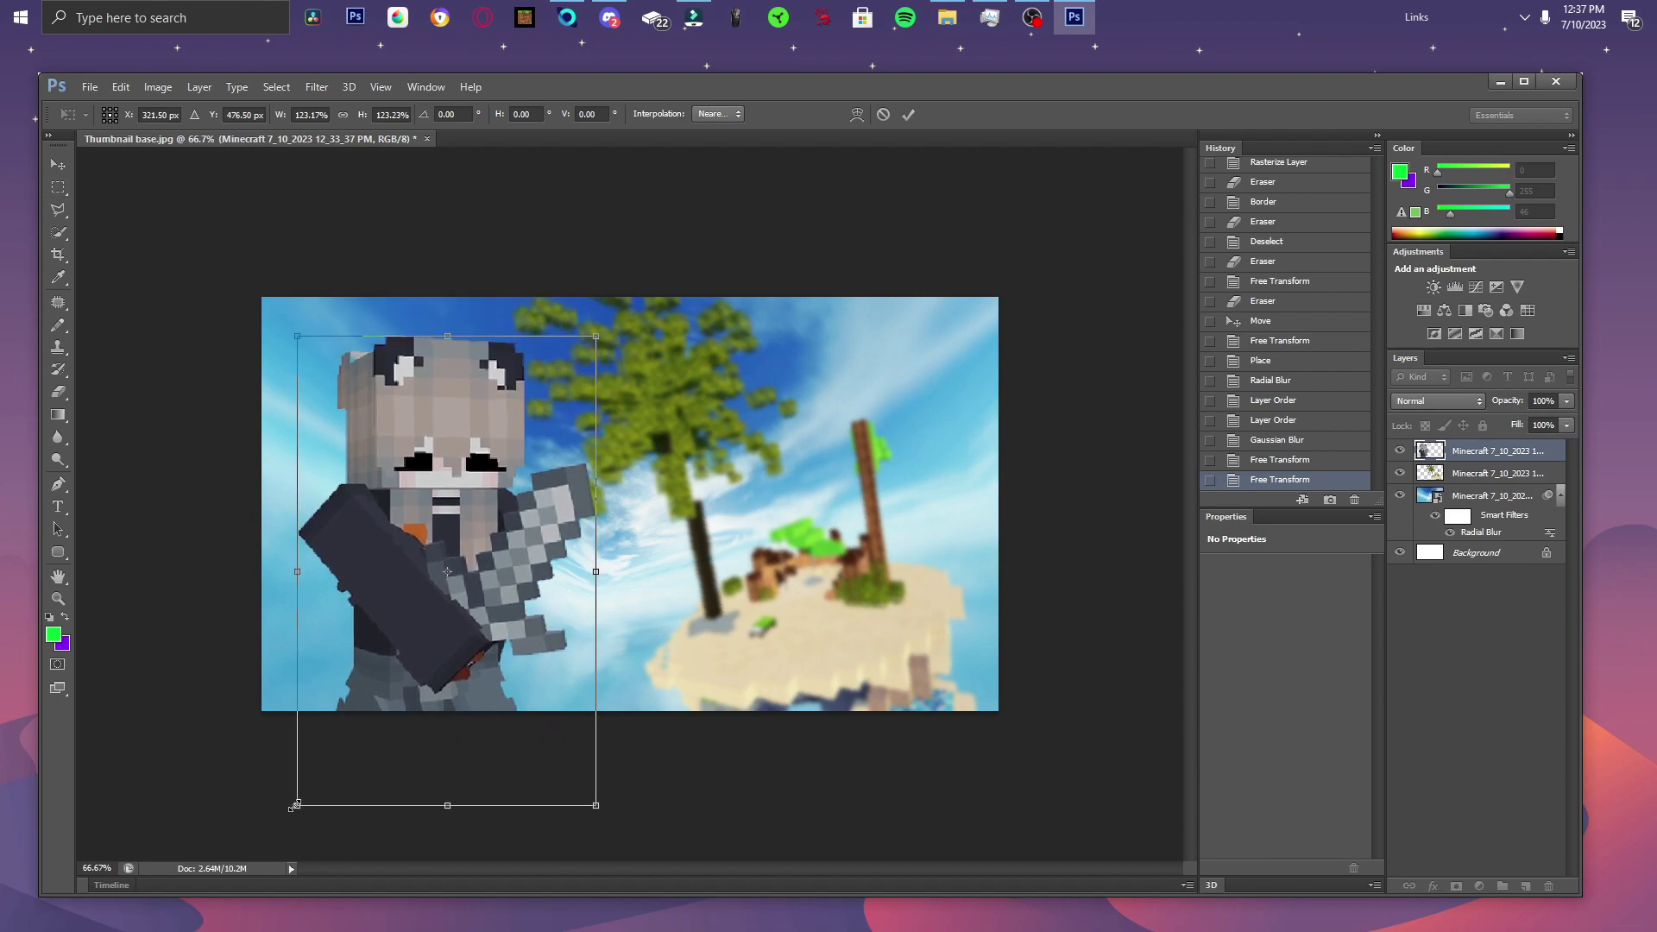
left_click_drag(293, 805, 316, 784)
left_click_drag(596, 784, 581, 755)
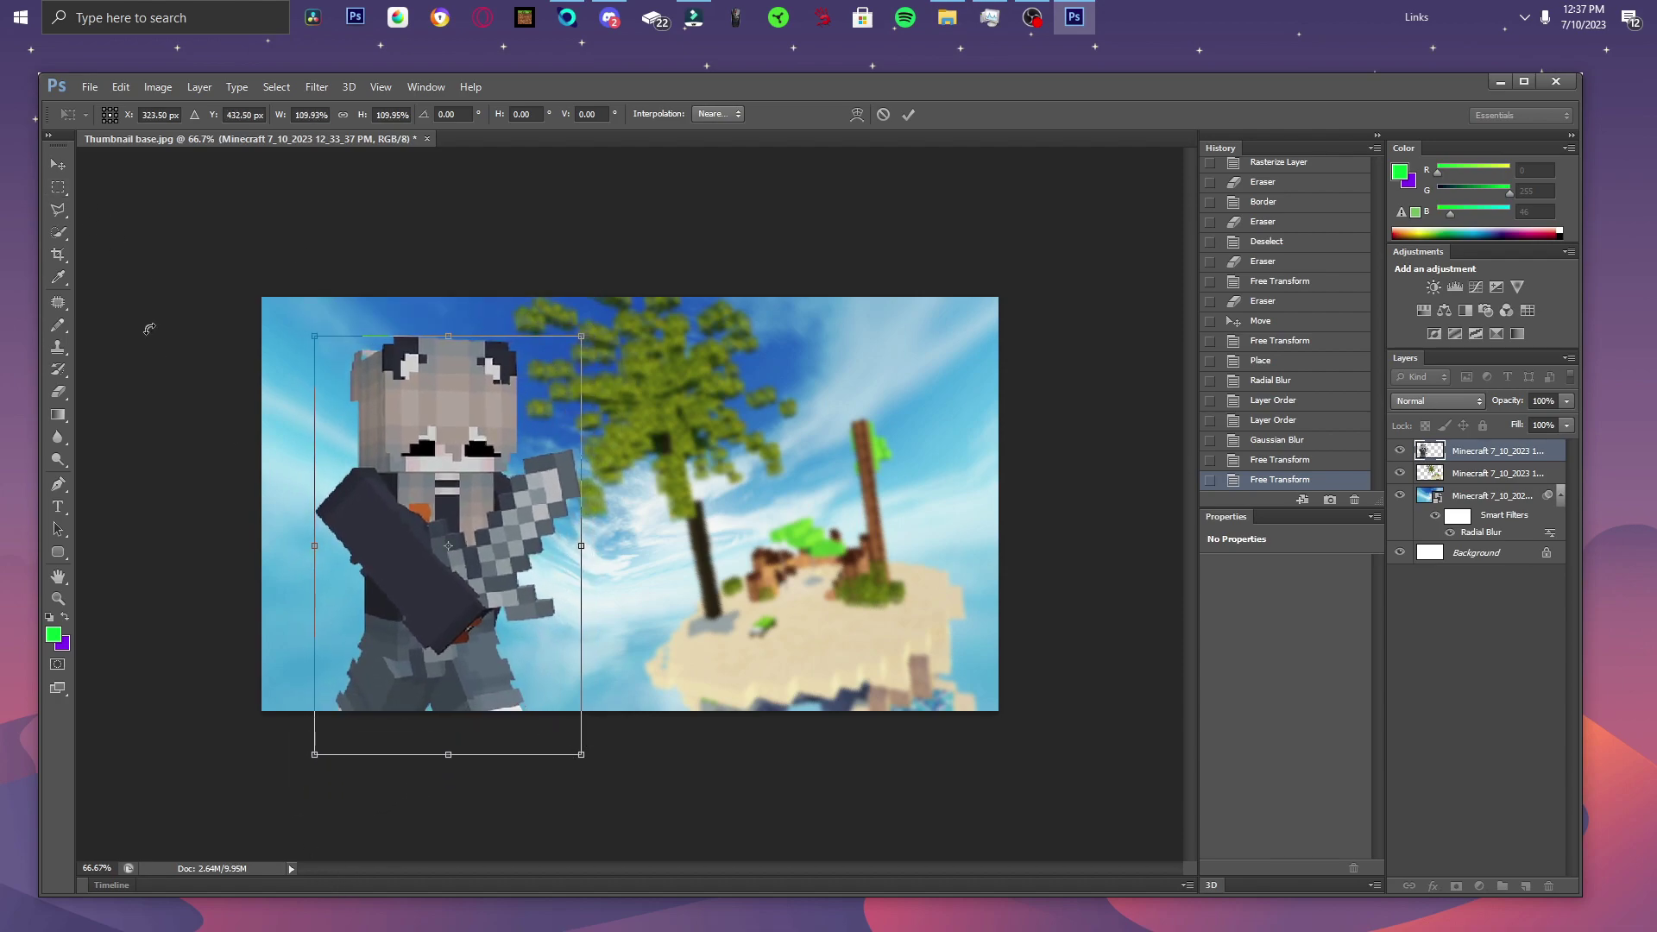
left_click(52, 190)
left_click(736, 392)
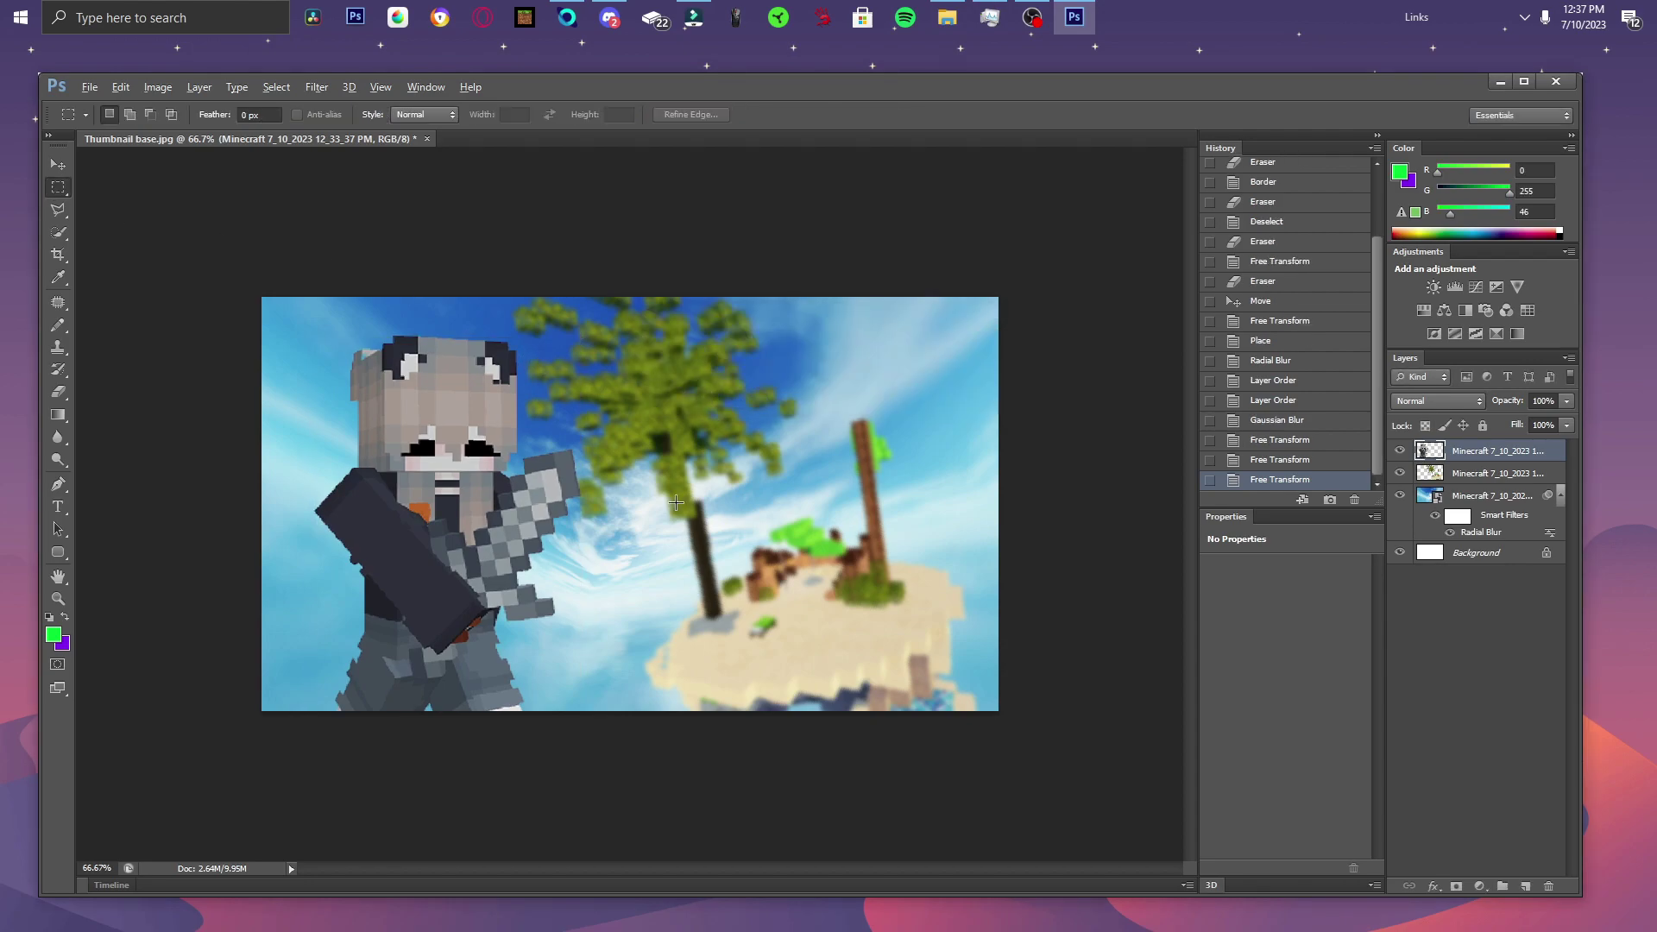
scroll(682, 553, "down", 7)
scroll(596, 535, "up", 6)
Add a horizontal text layer reading '80,000' above the island.
left_click(67, 512)
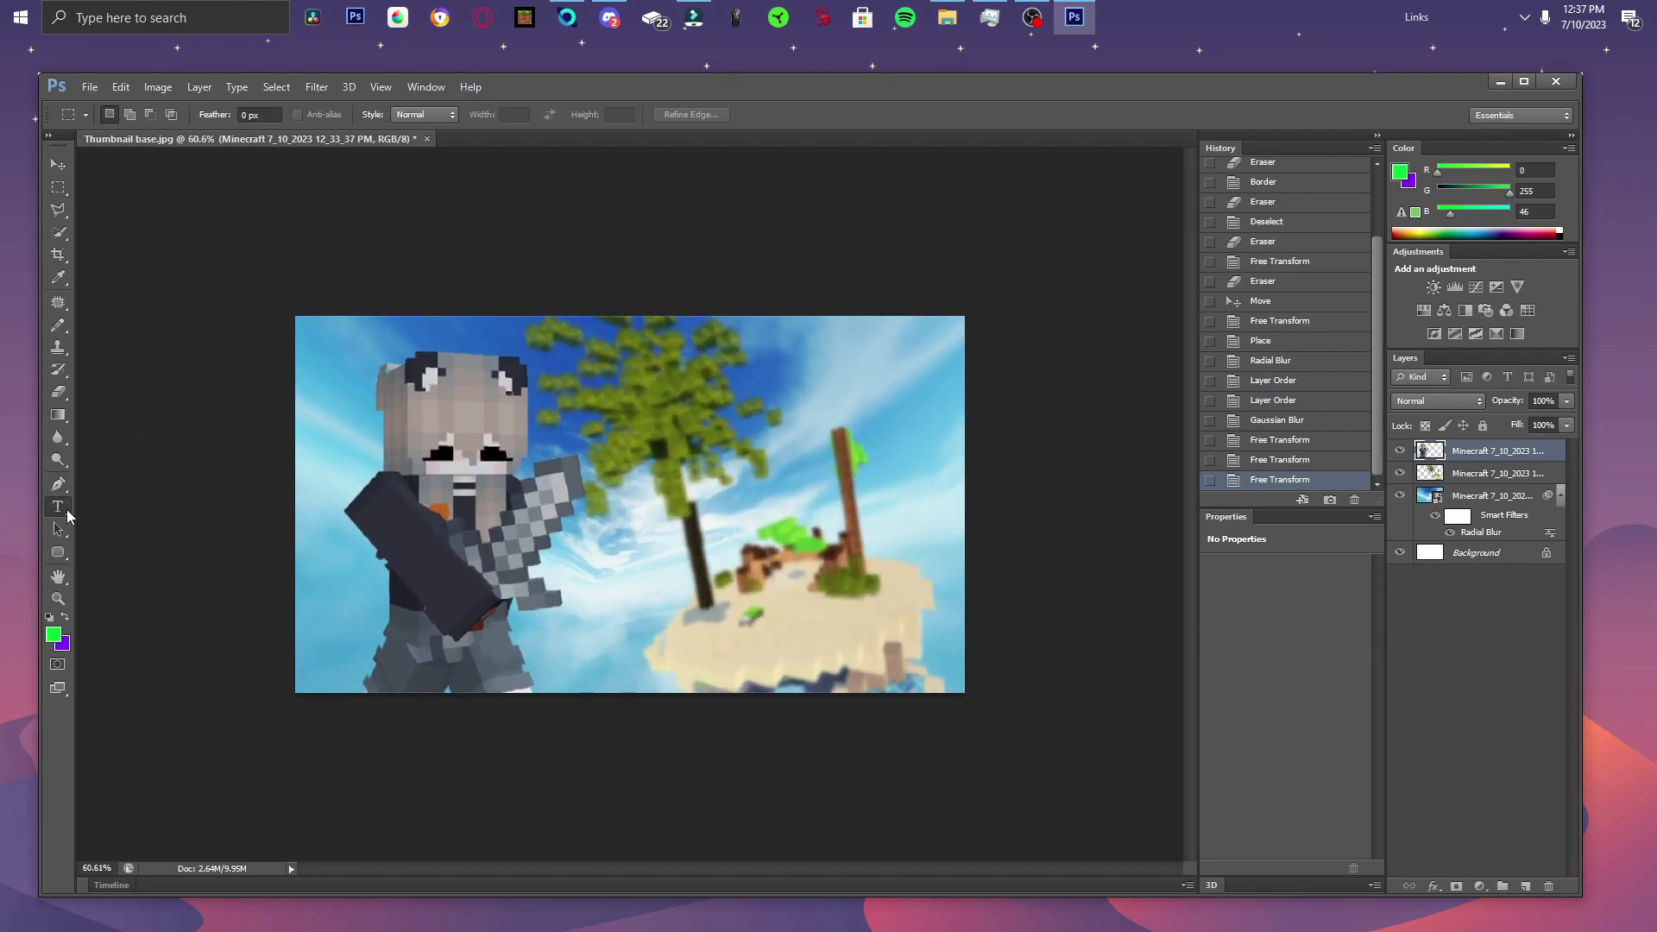
left_click(58, 506)
right_click(58, 511)
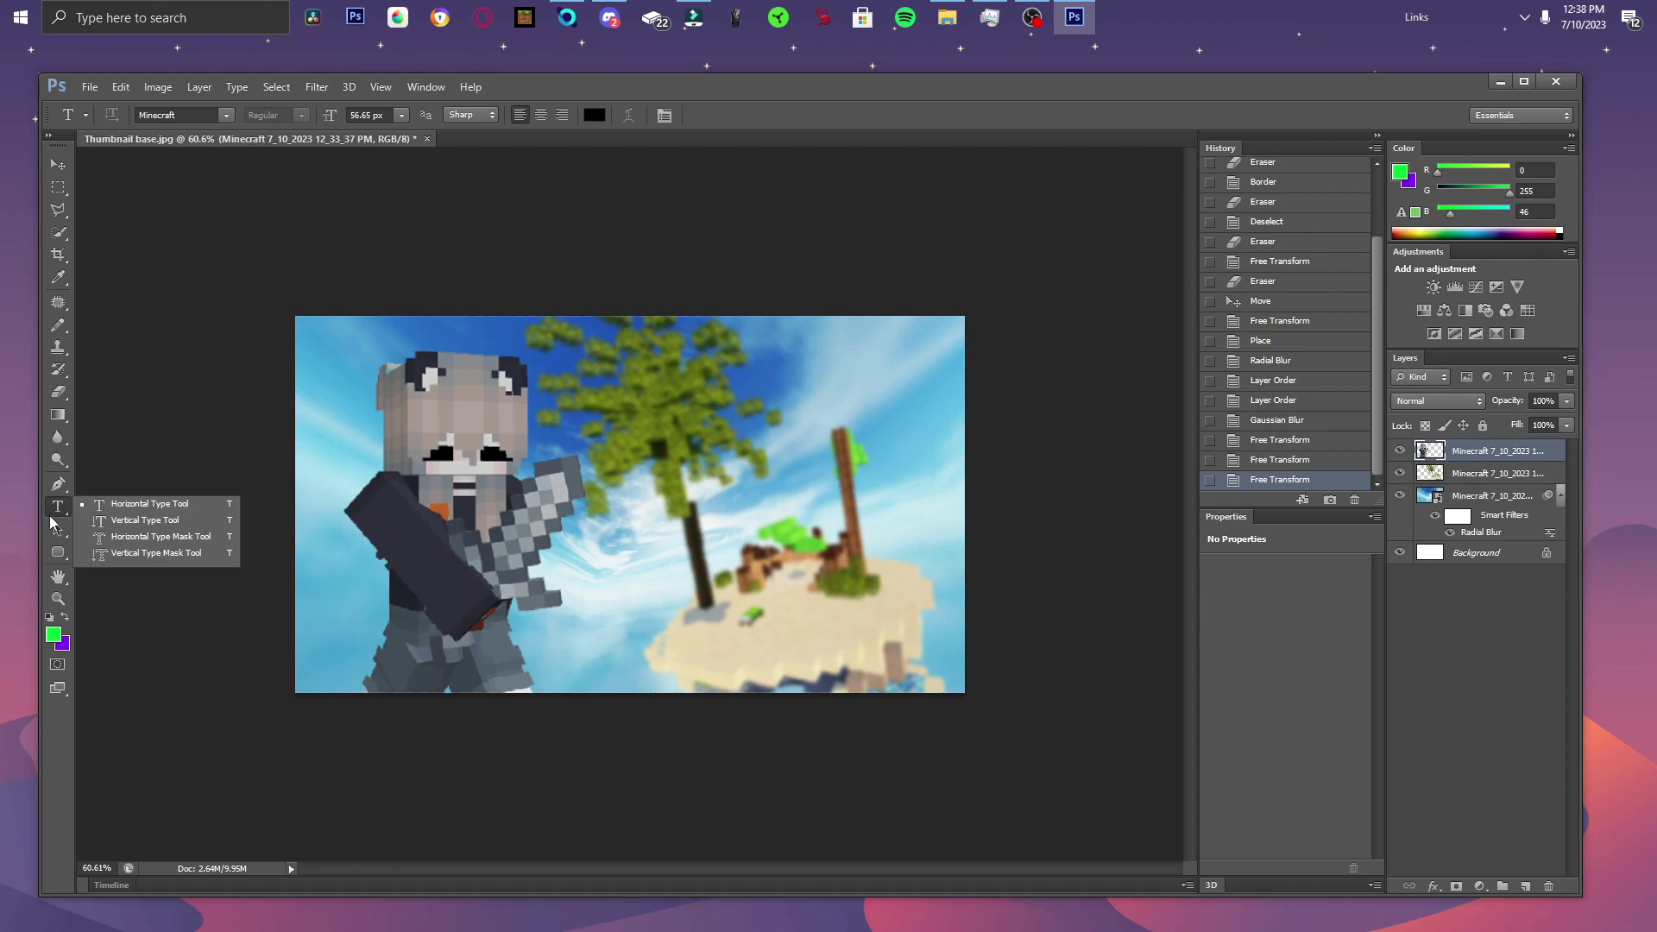
left_click(56, 511)
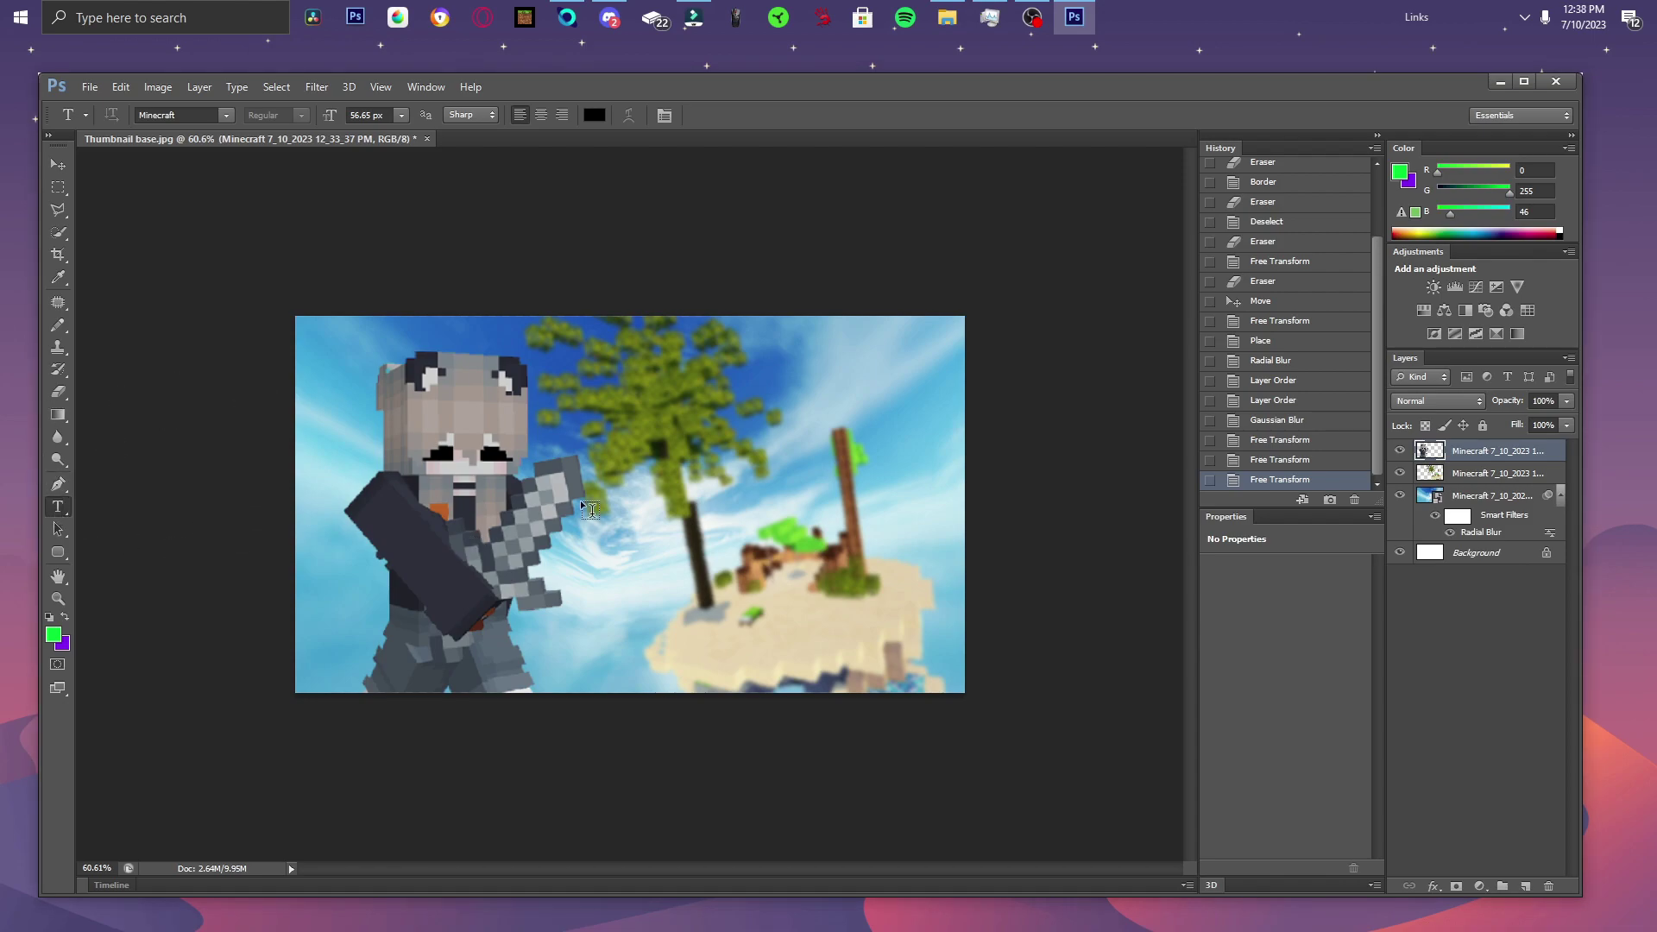
left_click(539, 419)
type("8")
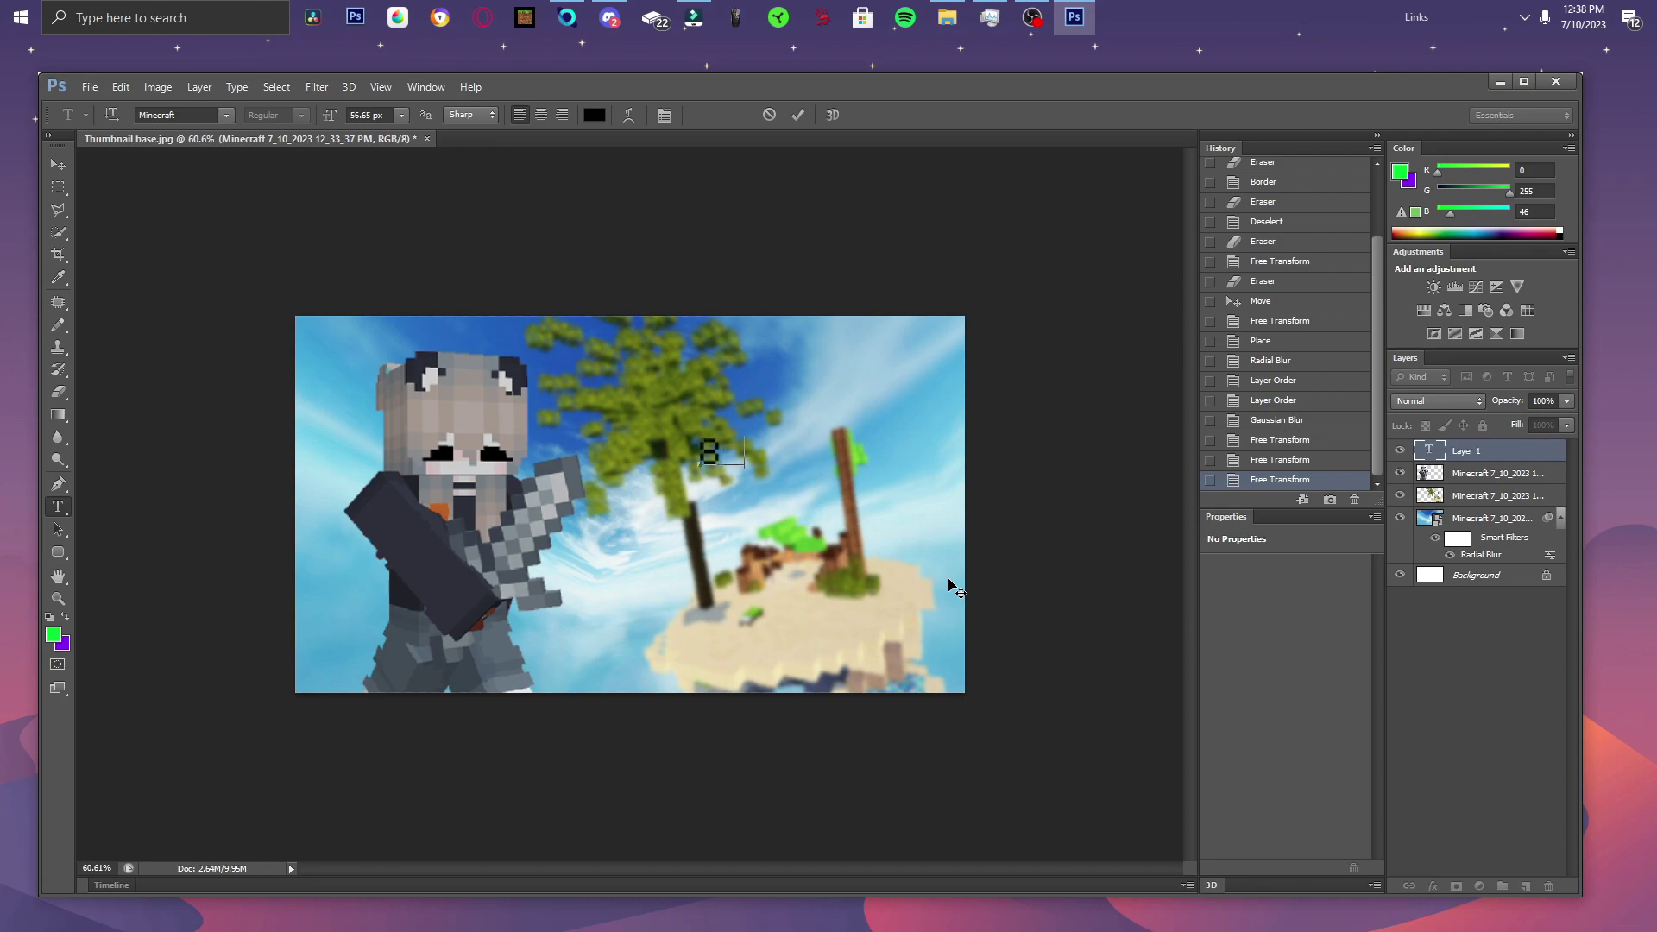
type("0,000")
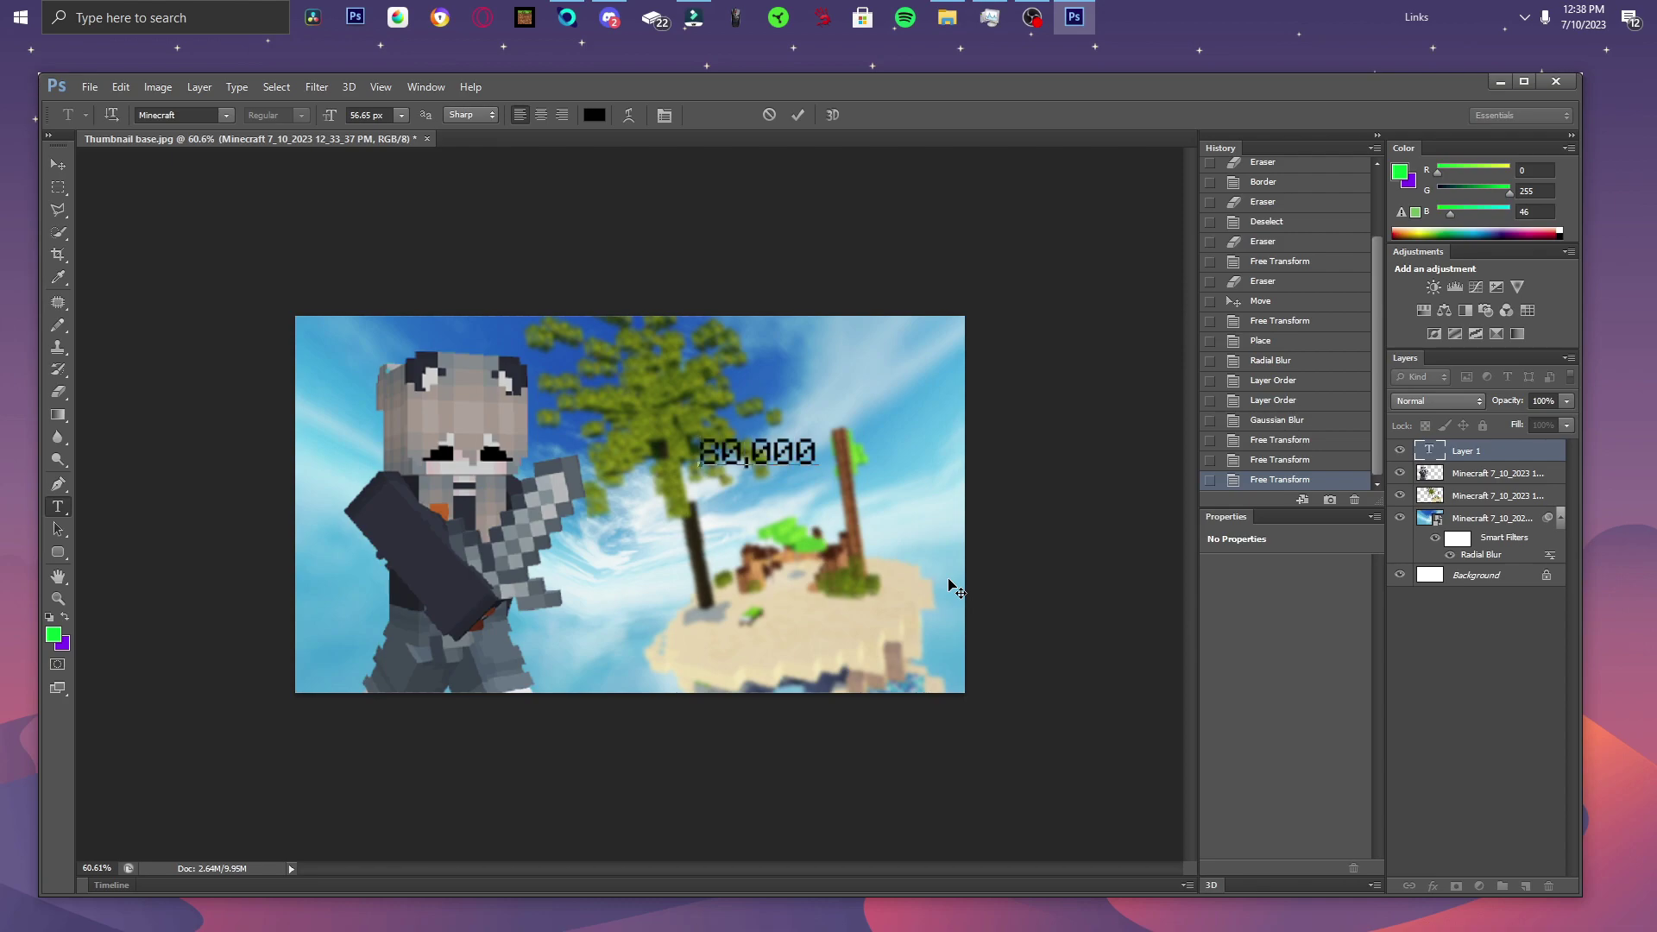
left_click(57, 164)
Add a second text layer reading 'Wins' near the island.
left_click(58, 507)
left_click(833, 573)
type("W")
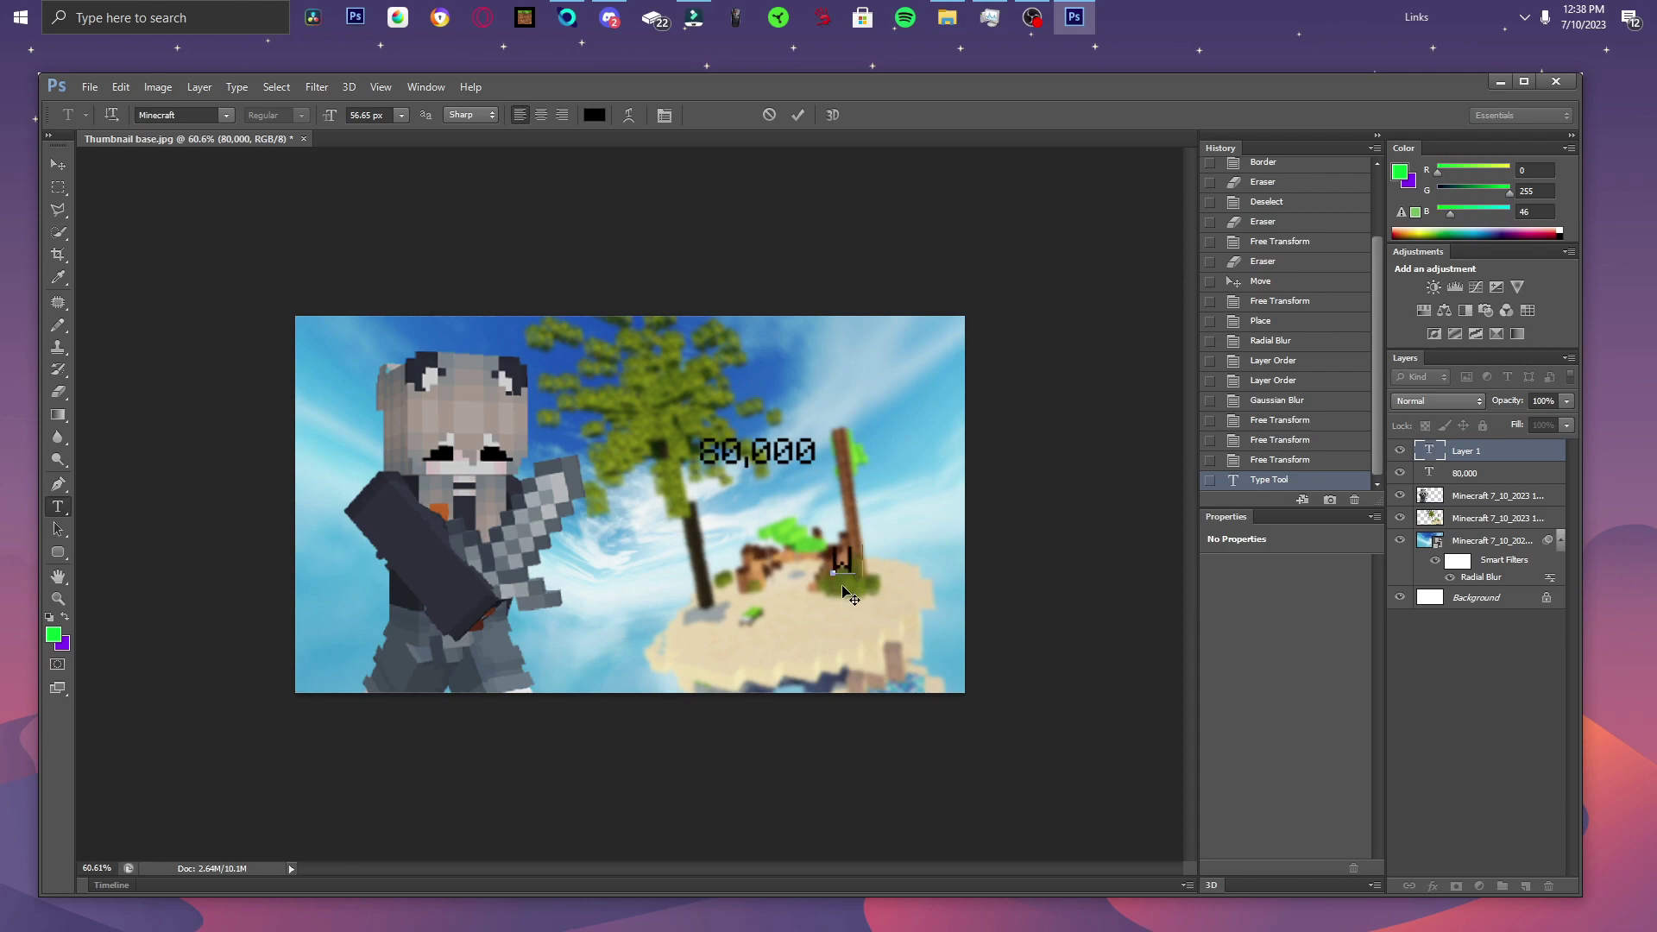
type("ins")
left_click(57, 164)
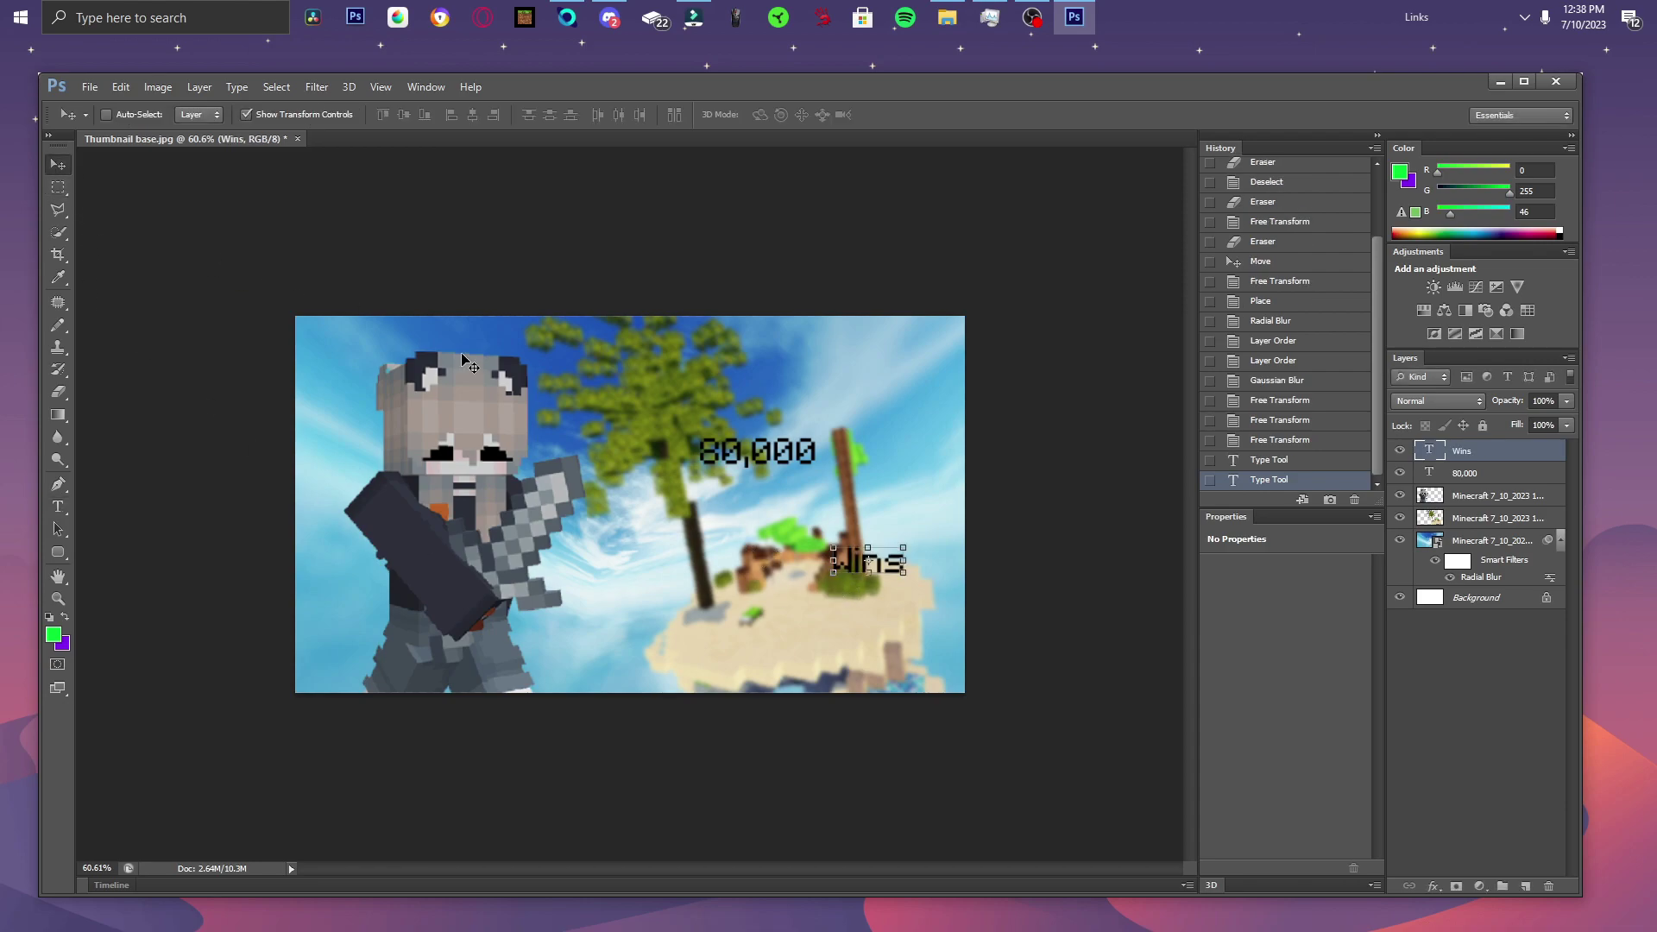
Move the Wins text to sit just below 80,000.
left_click_drag(869, 575, 732, 533)
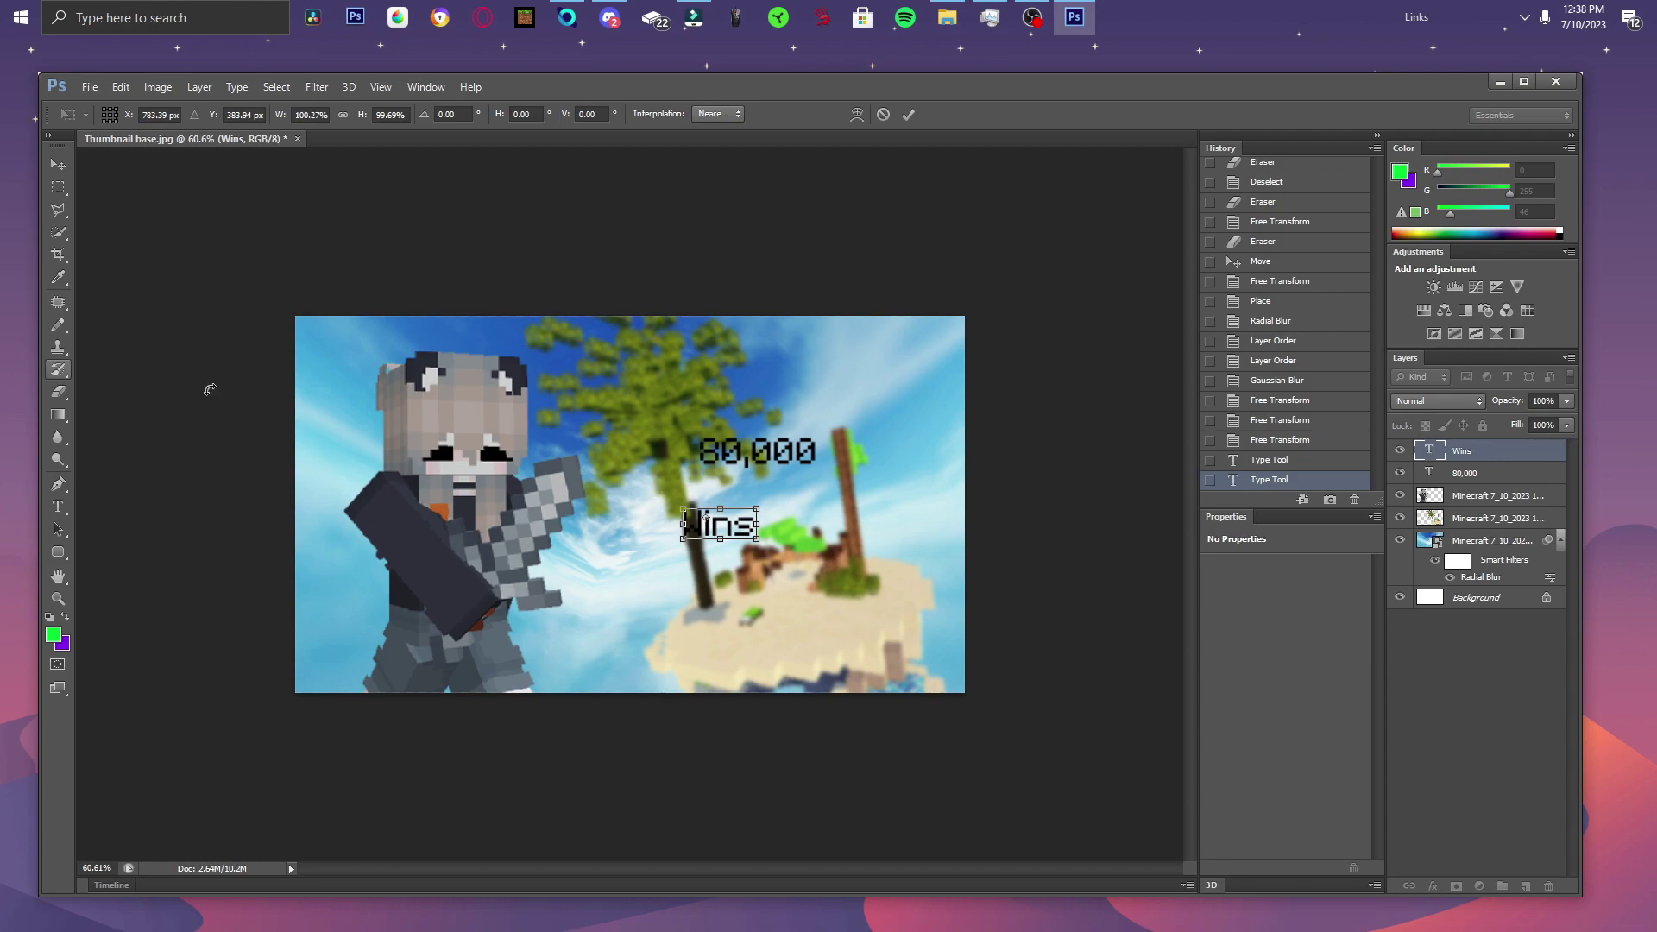
left_click(57, 186)
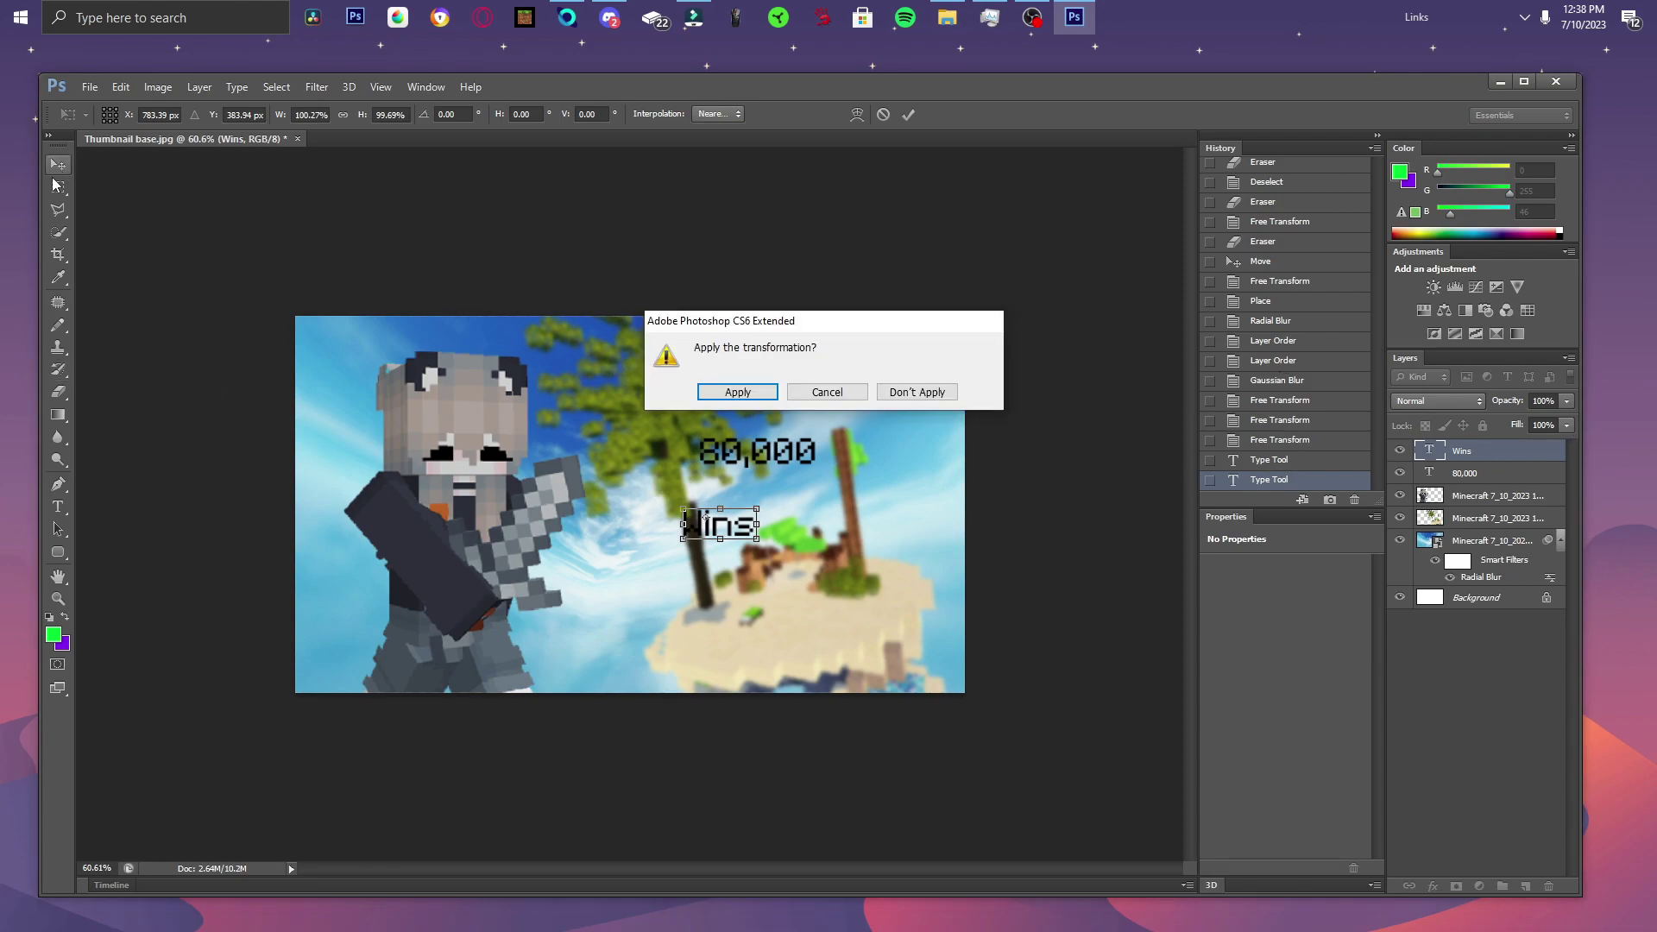
left_click(827, 391)
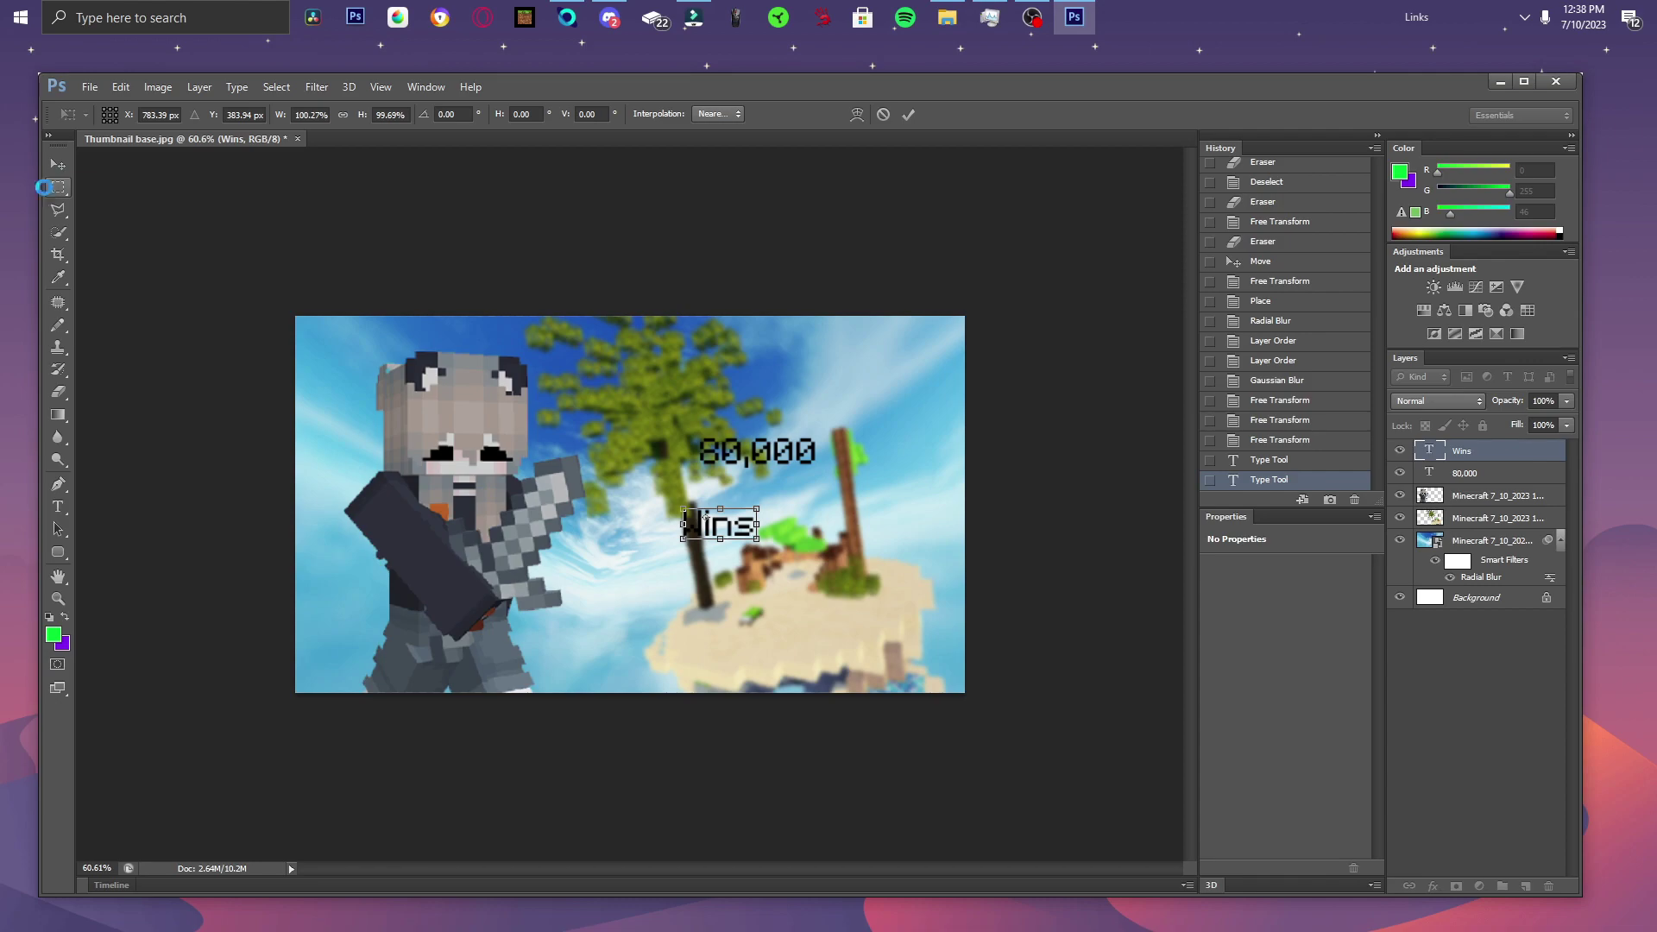
left_click(57, 186)
left_click(908, 391)
left_click(53, 167)
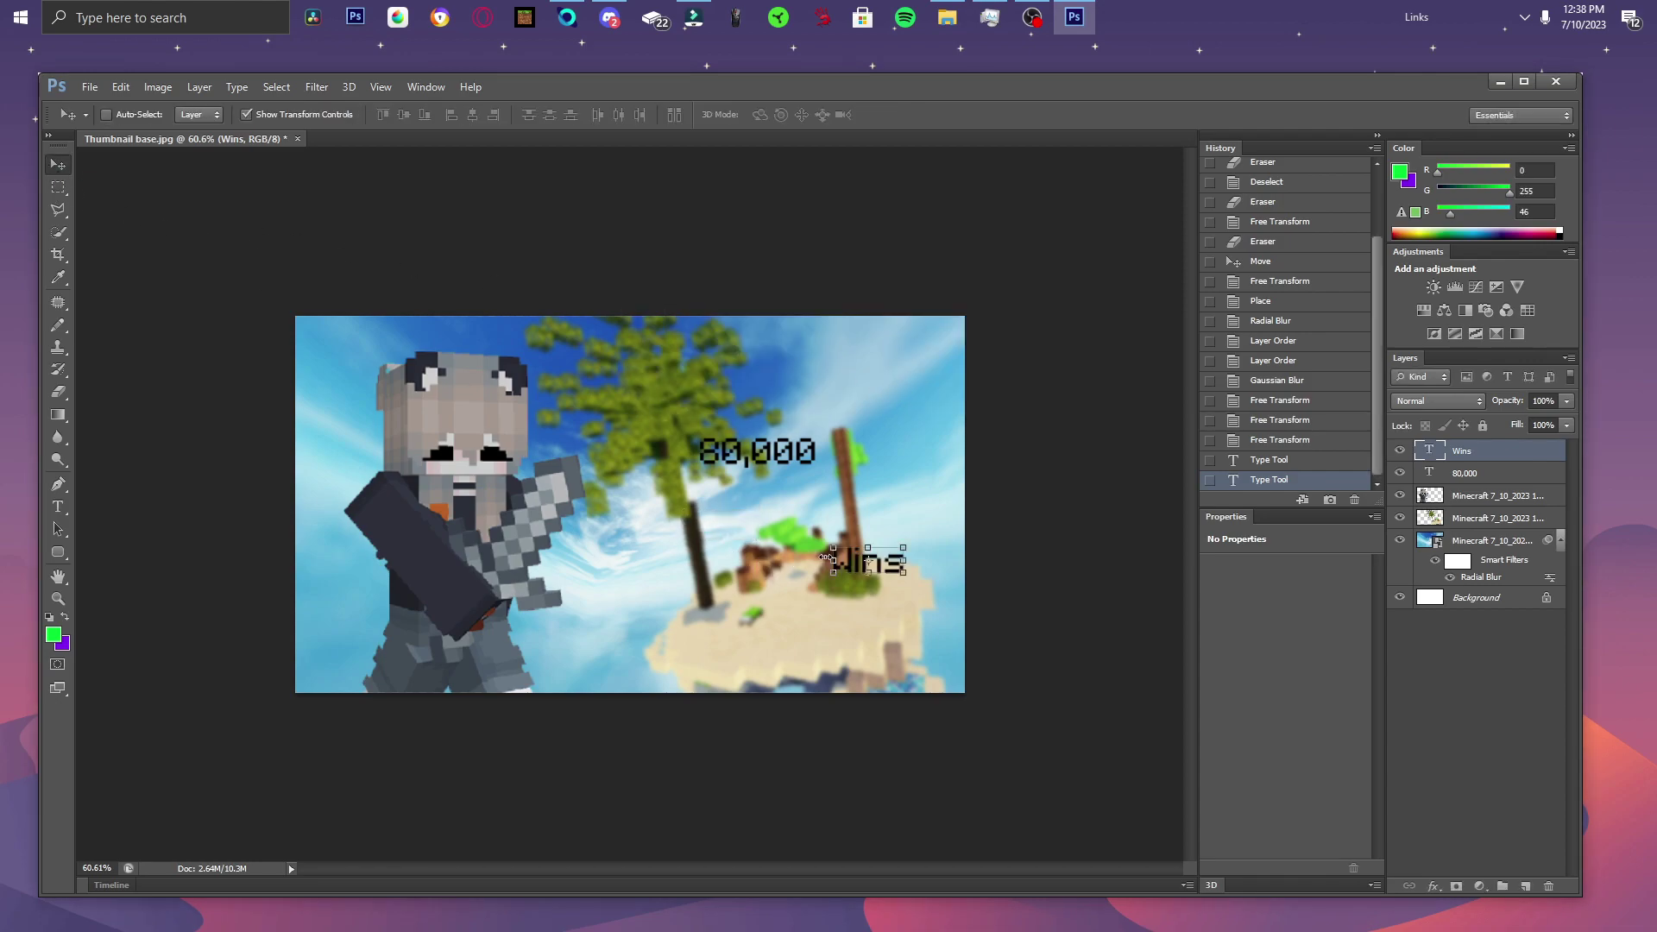
left_click_drag(857, 567, 712, 548)
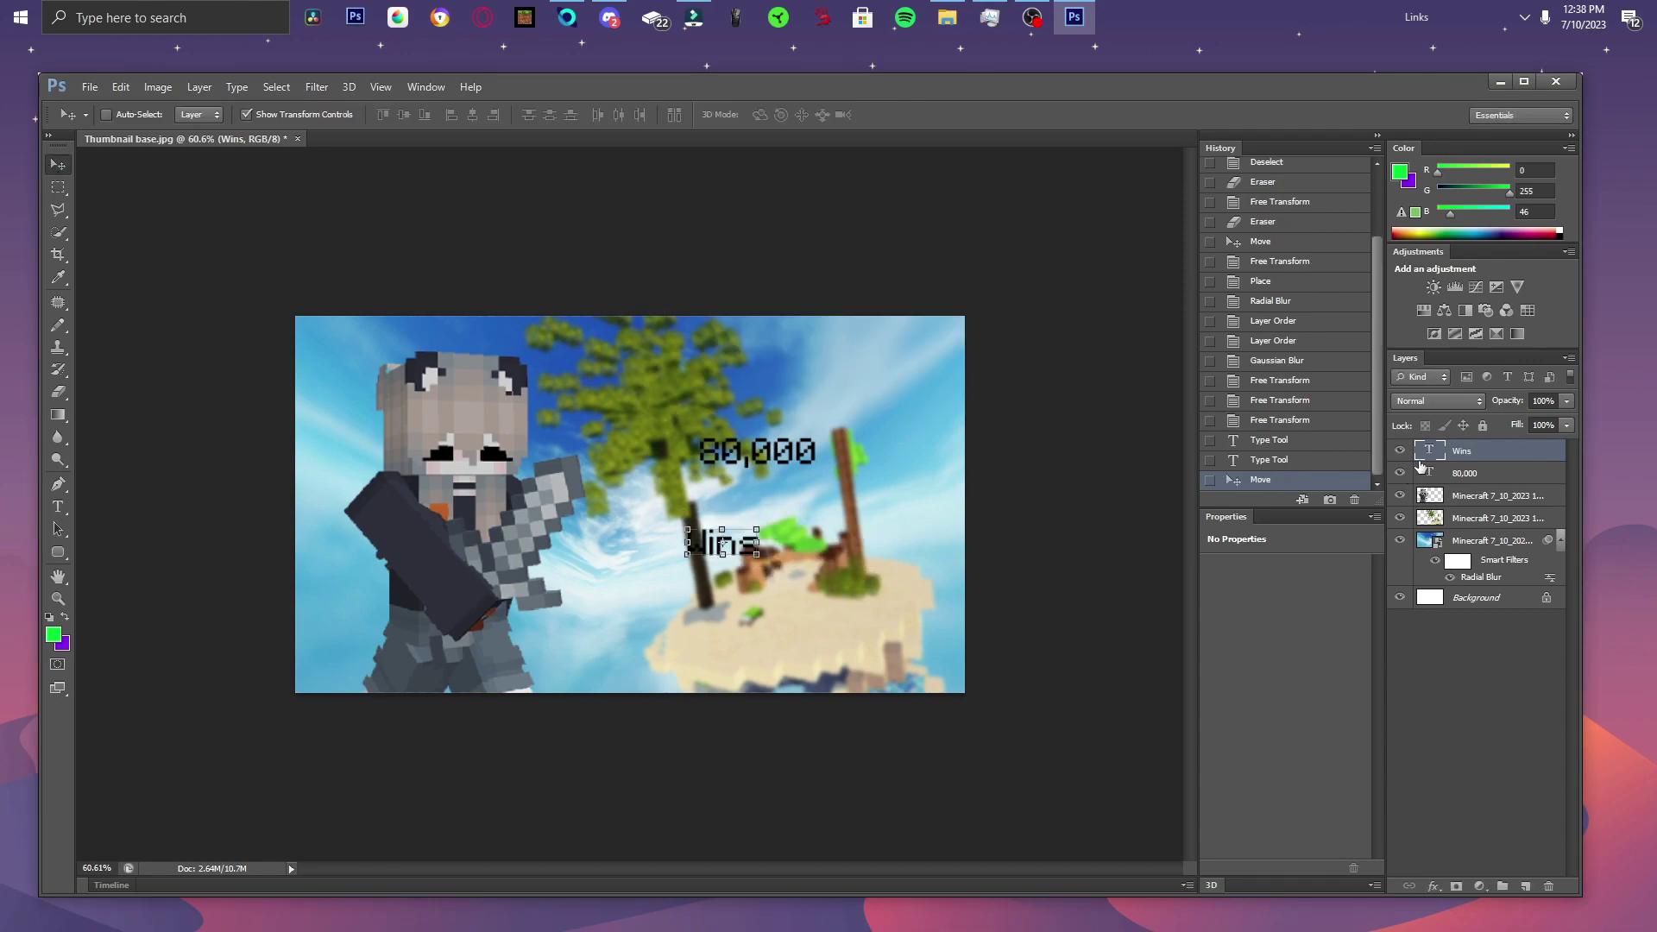
Add a Gradient Overlay to the Wins layer with its left stop set to pure red.
right_click(1461, 453)
left_click(1251, 262)
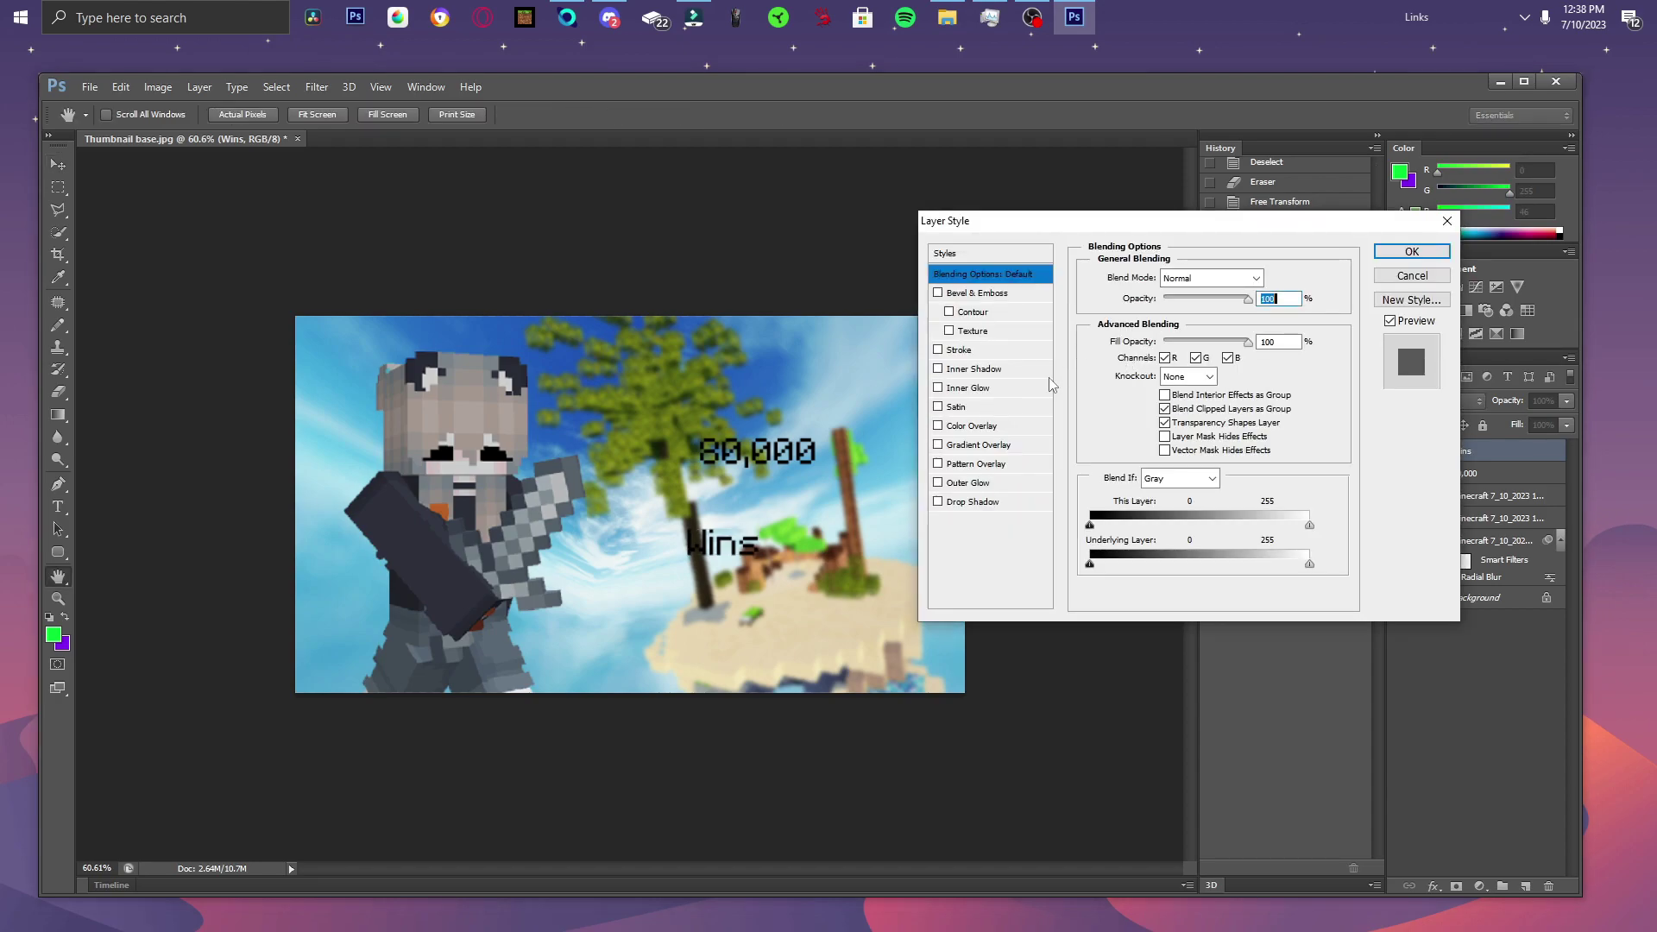
left_click(984, 502)
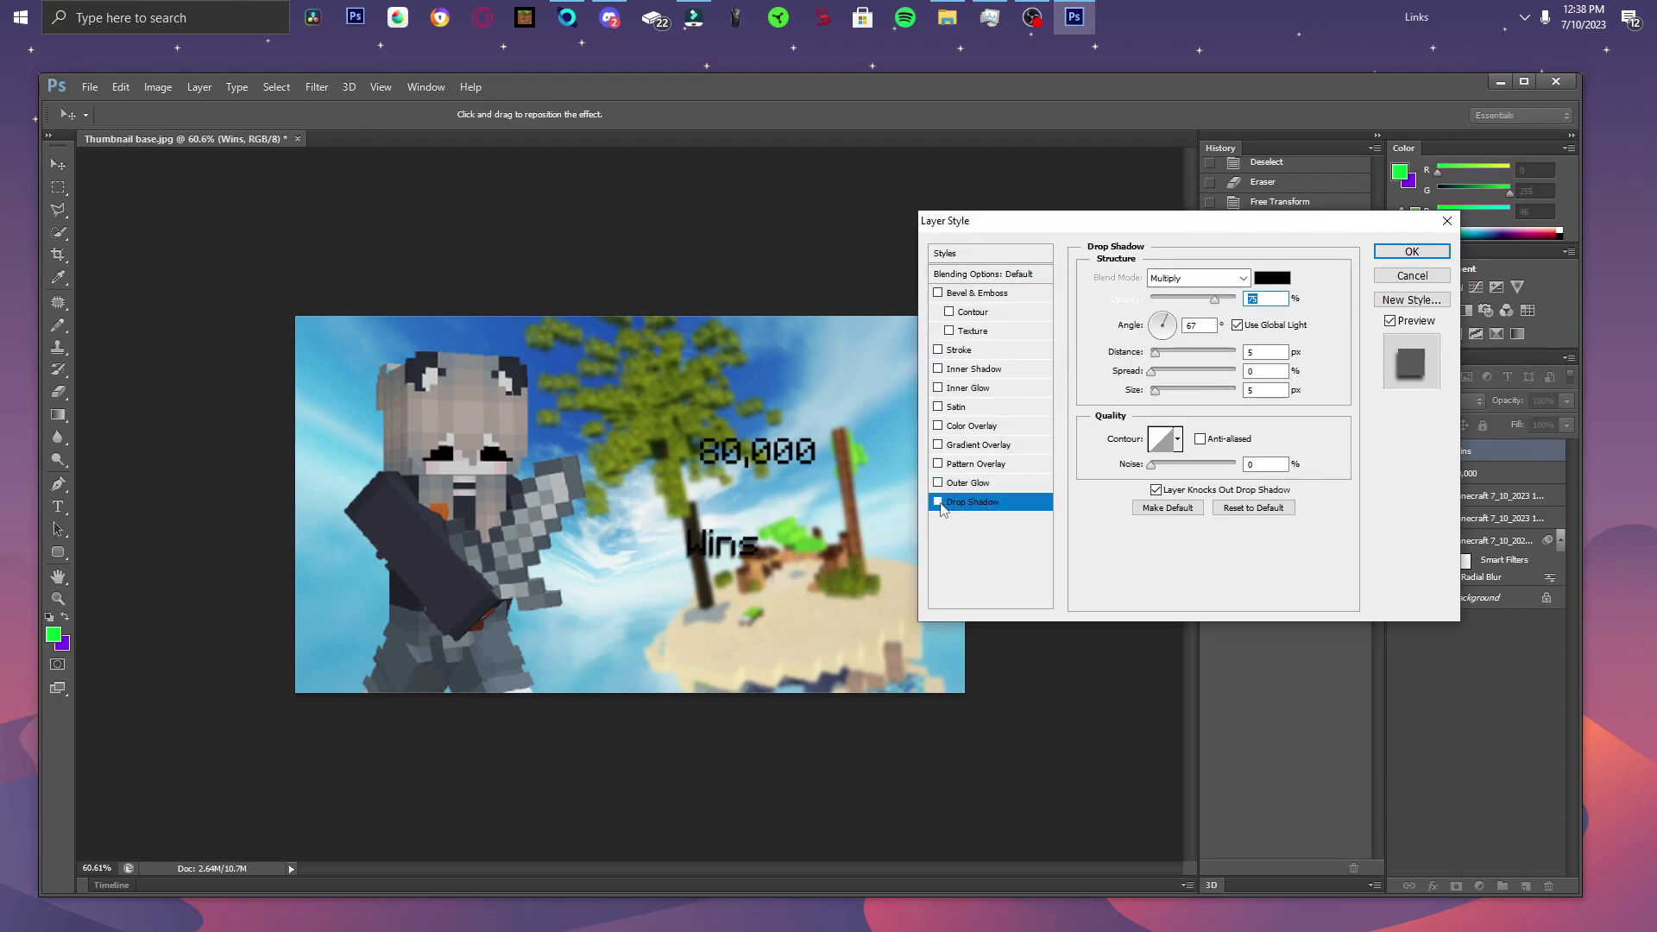
left_click(939, 444)
left_click(1196, 318)
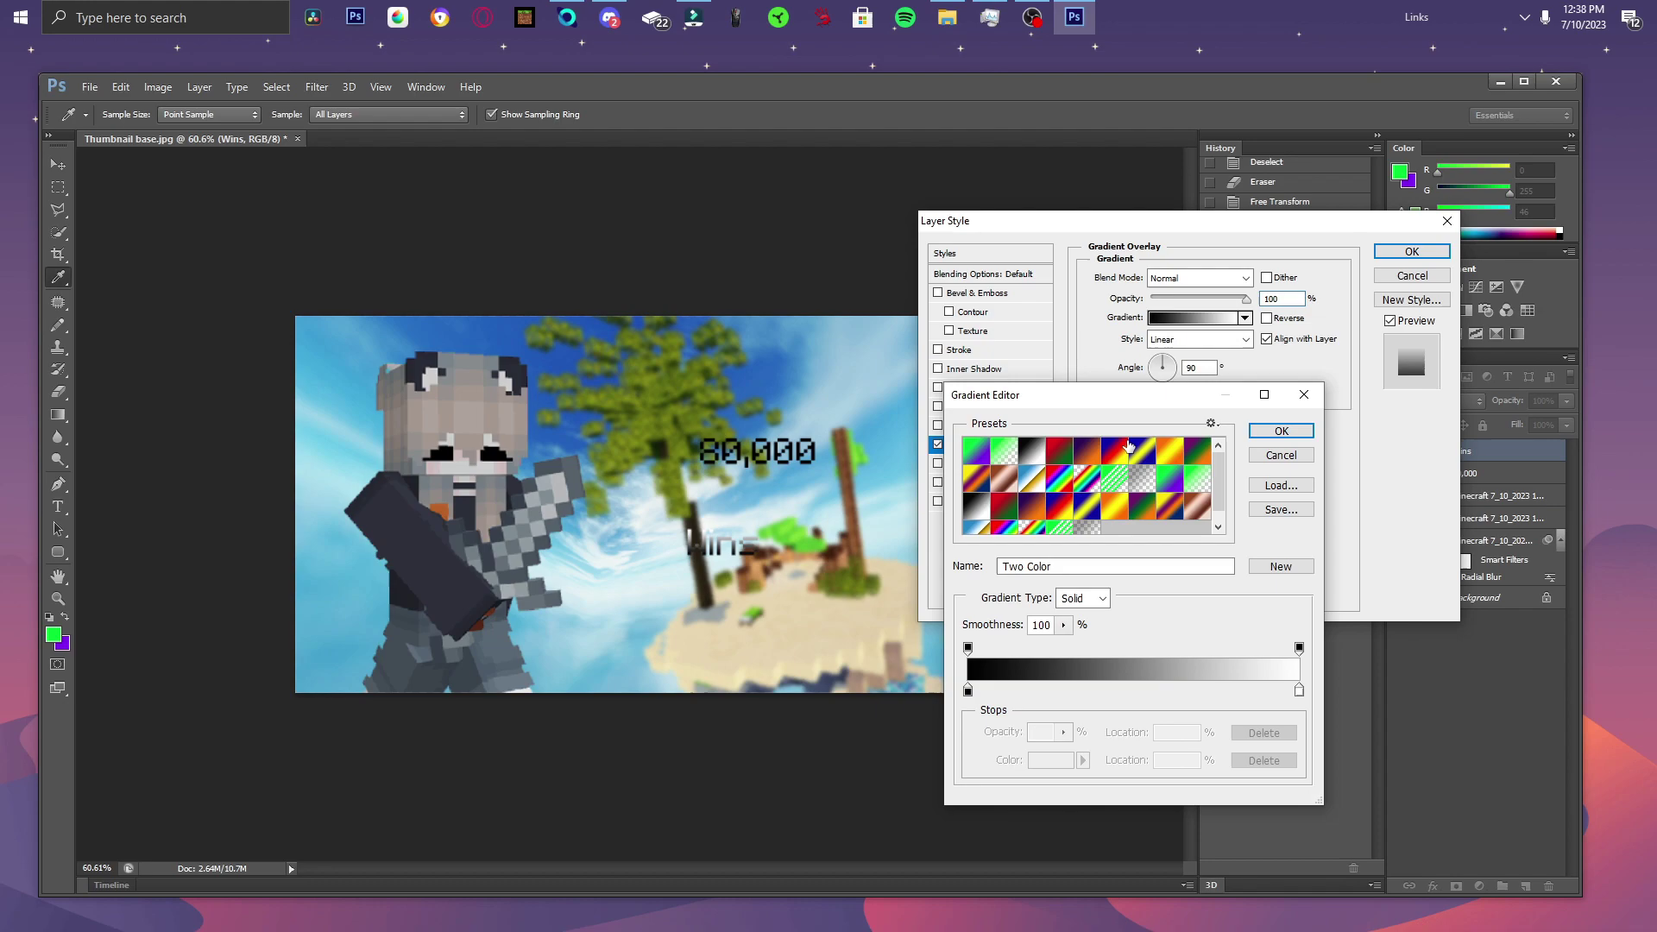
left_click(967, 690)
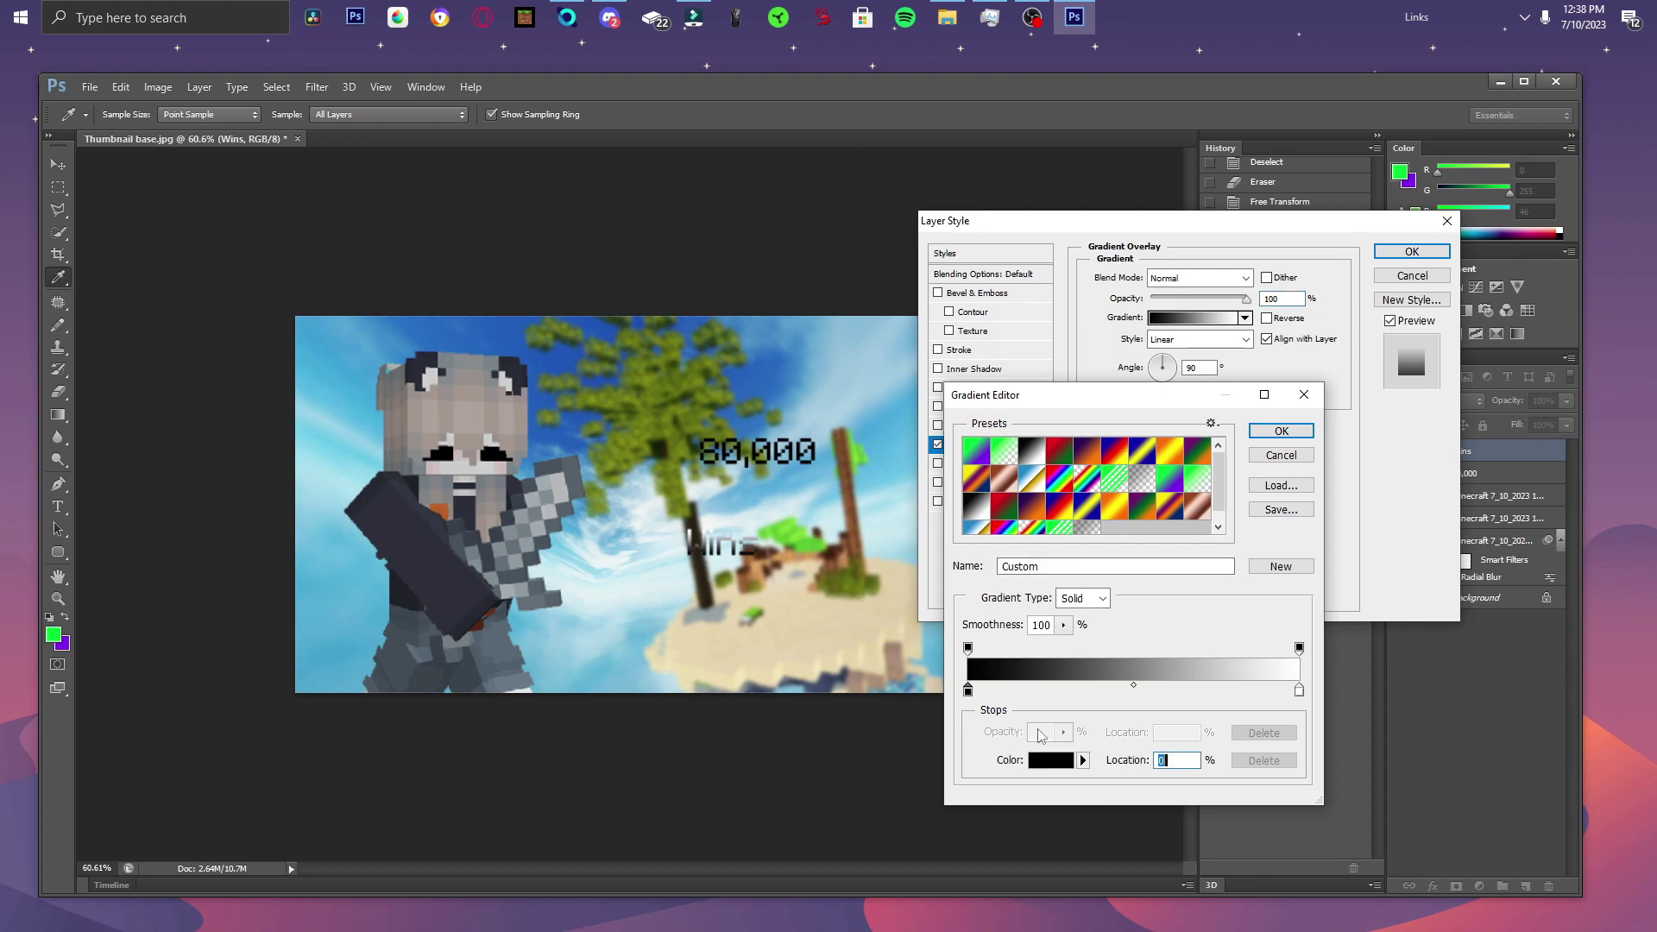
left_click(1052, 760)
left_click_drag(1120, 480, 1307, 330)
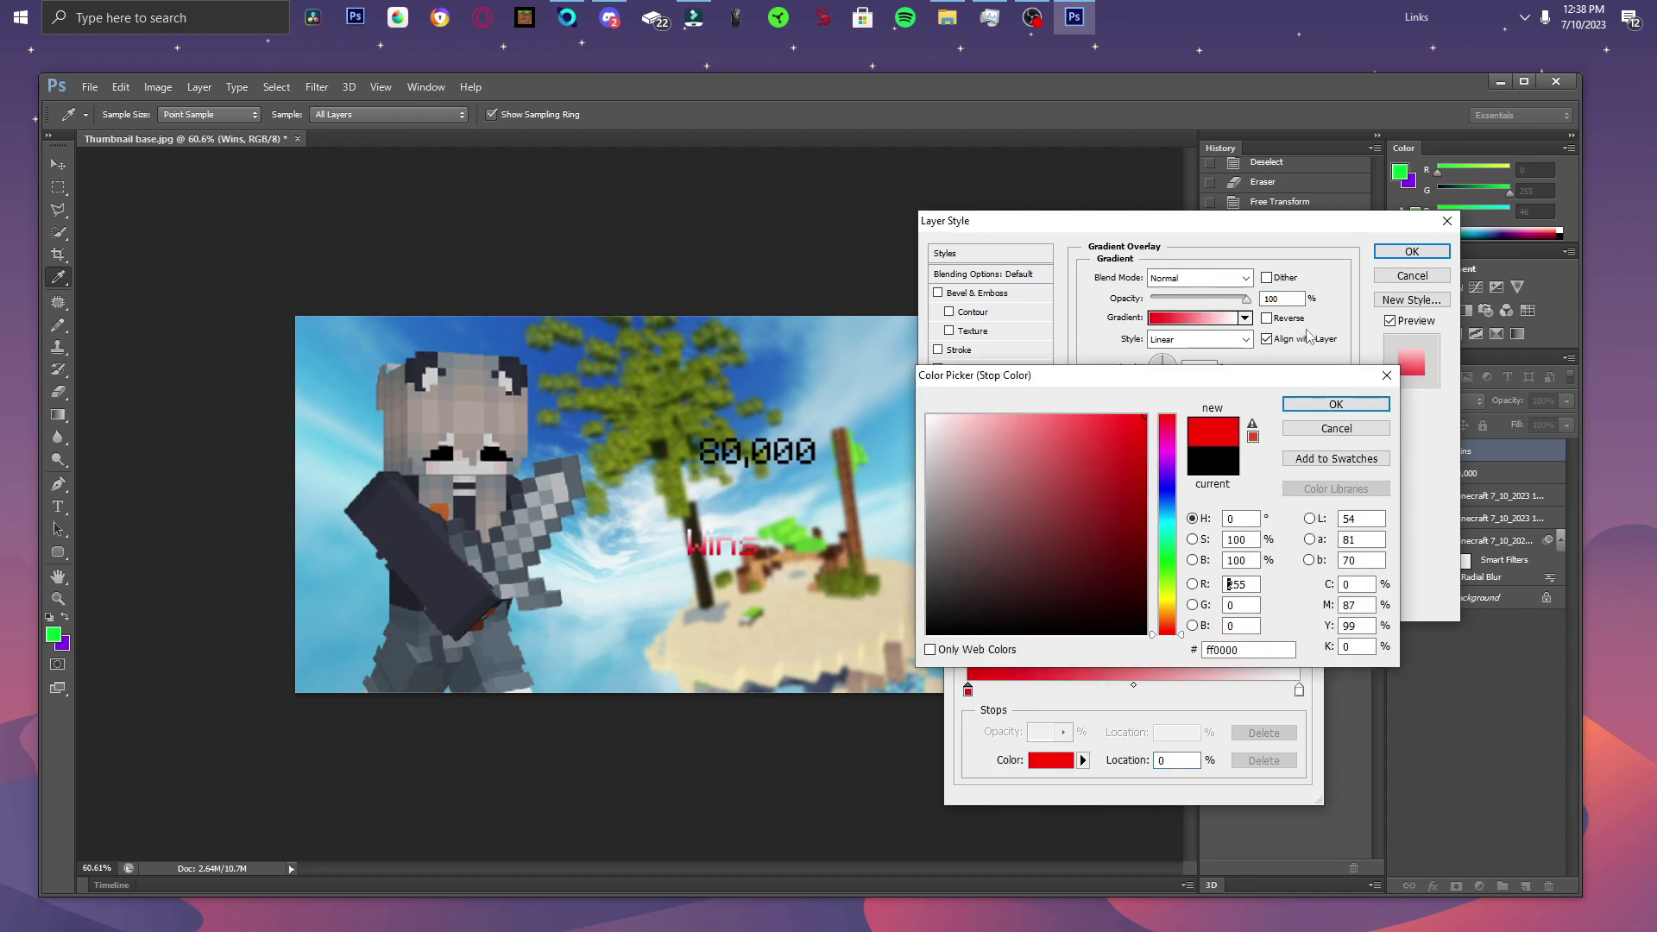
left_click(1336, 404)
Set the gradient's right stop to light pink and confirm the pink-to-red gradient.
left_click(1299, 693)
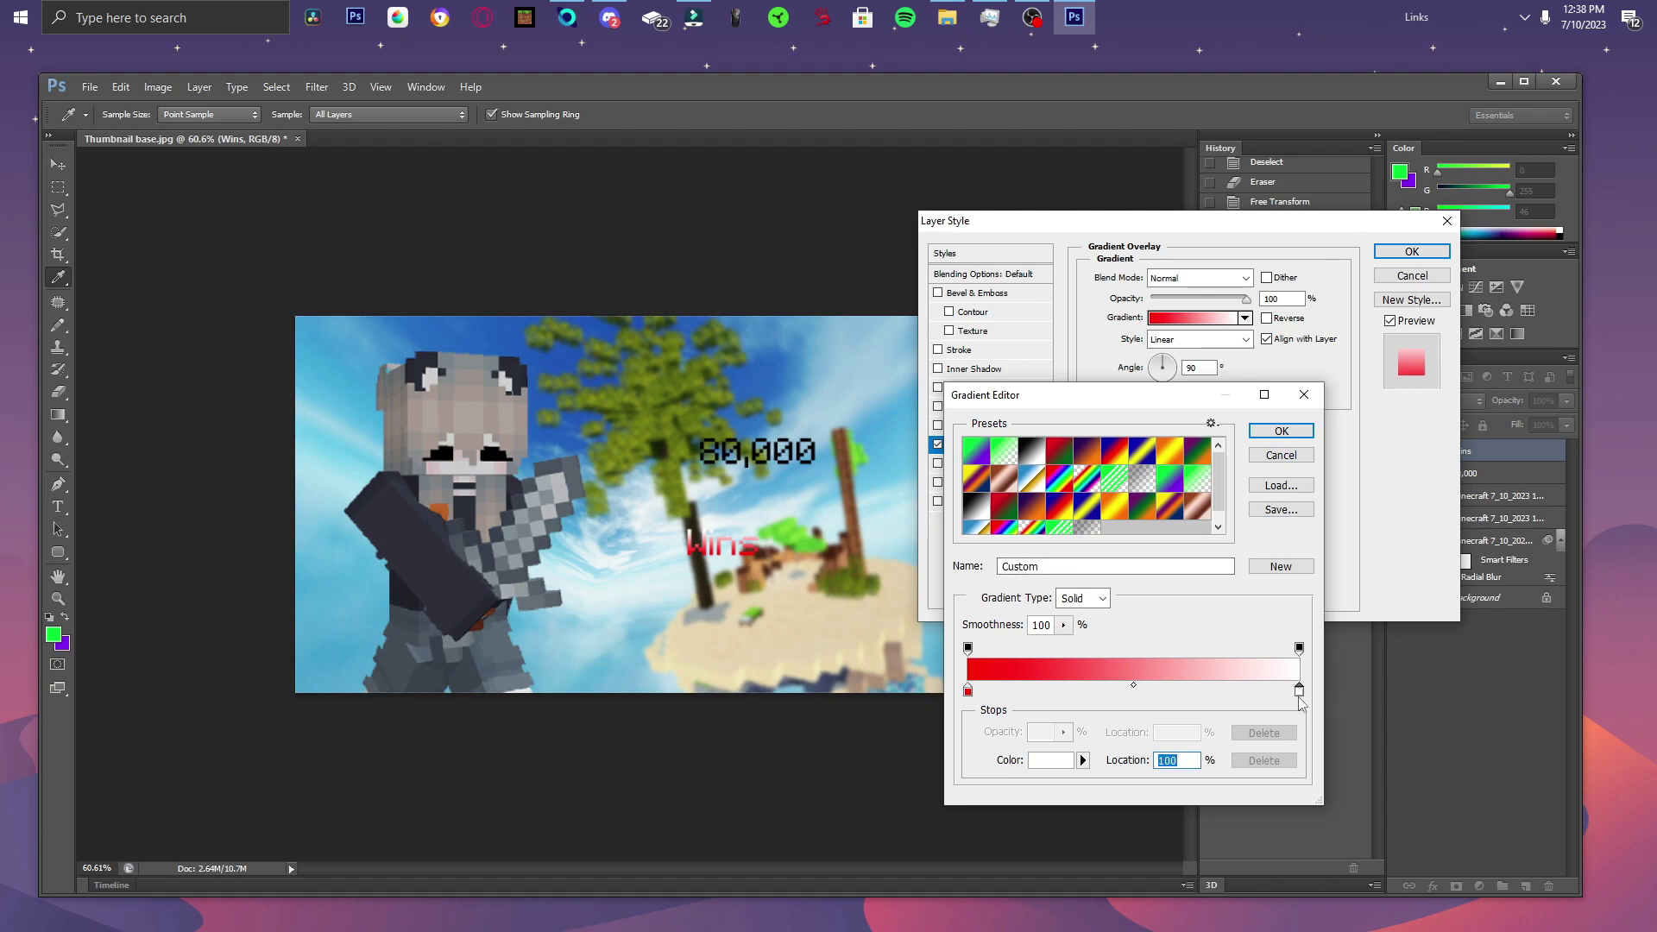
left_click(1071, 762)
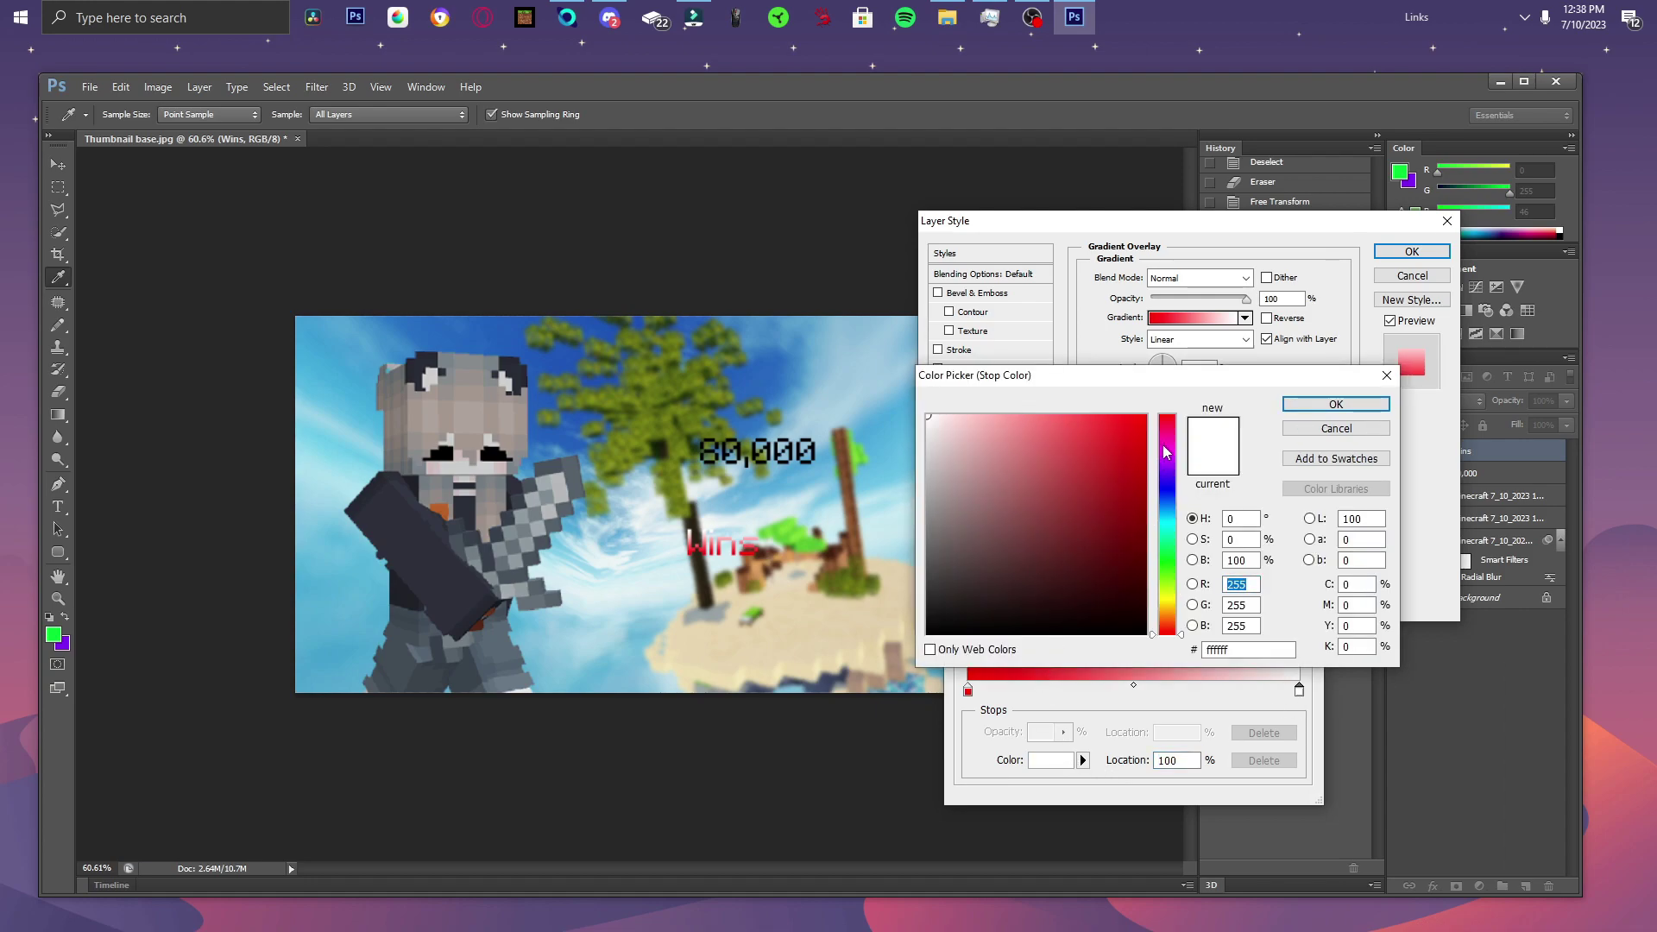
left_click(989, 416)
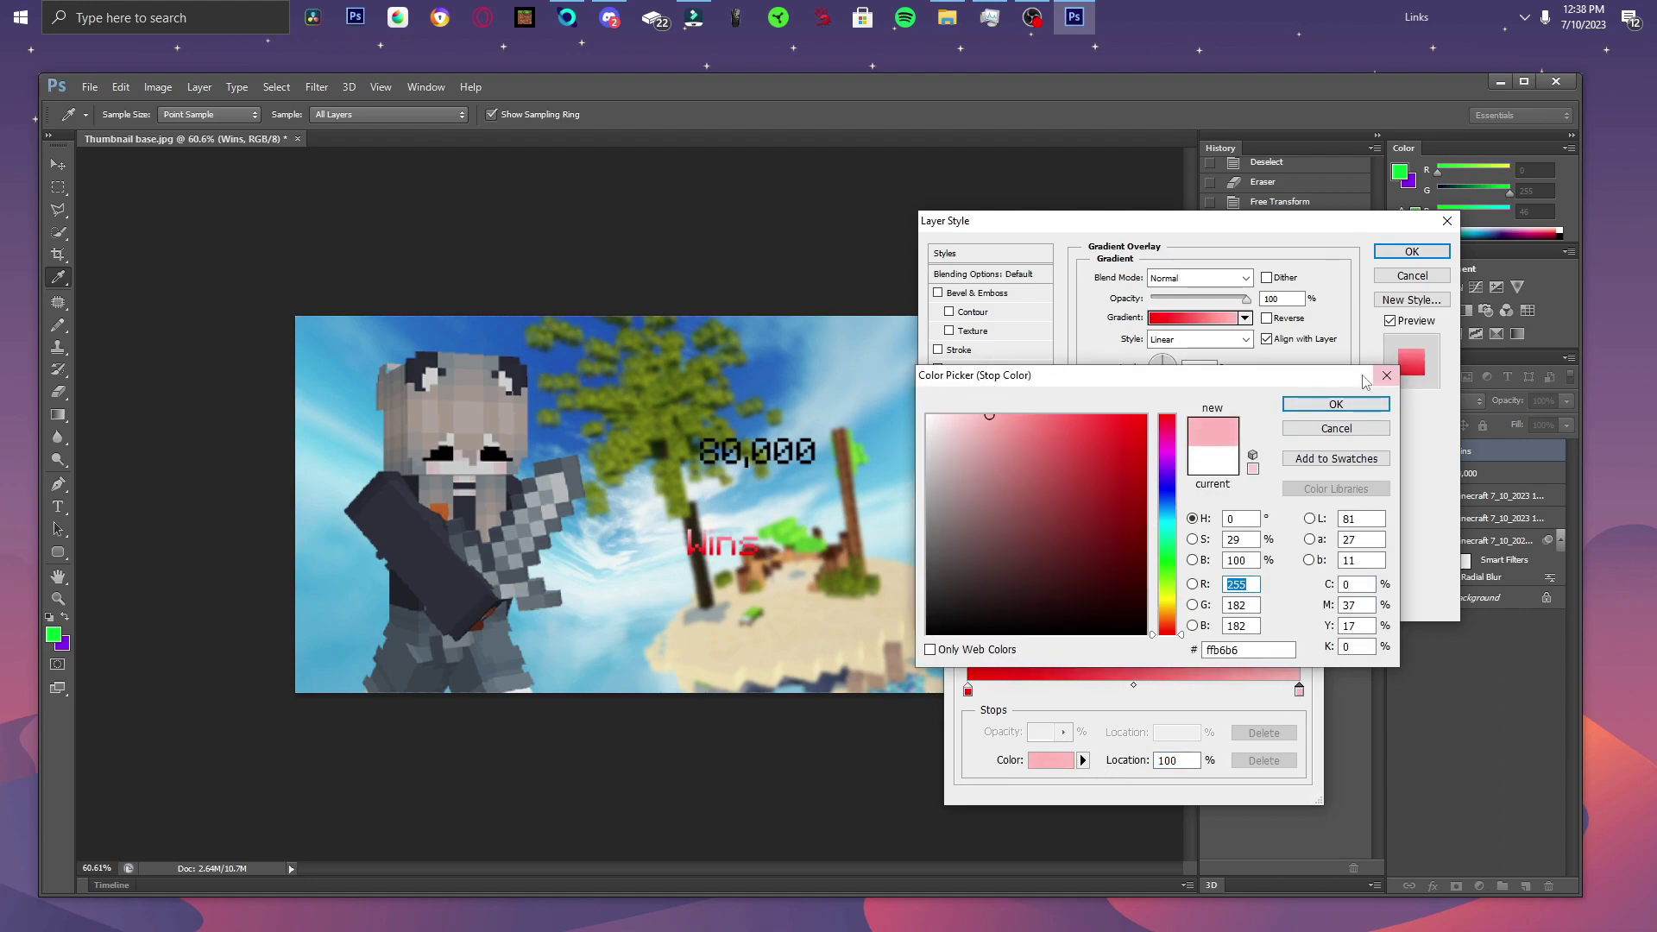
left_click(1319, 406)
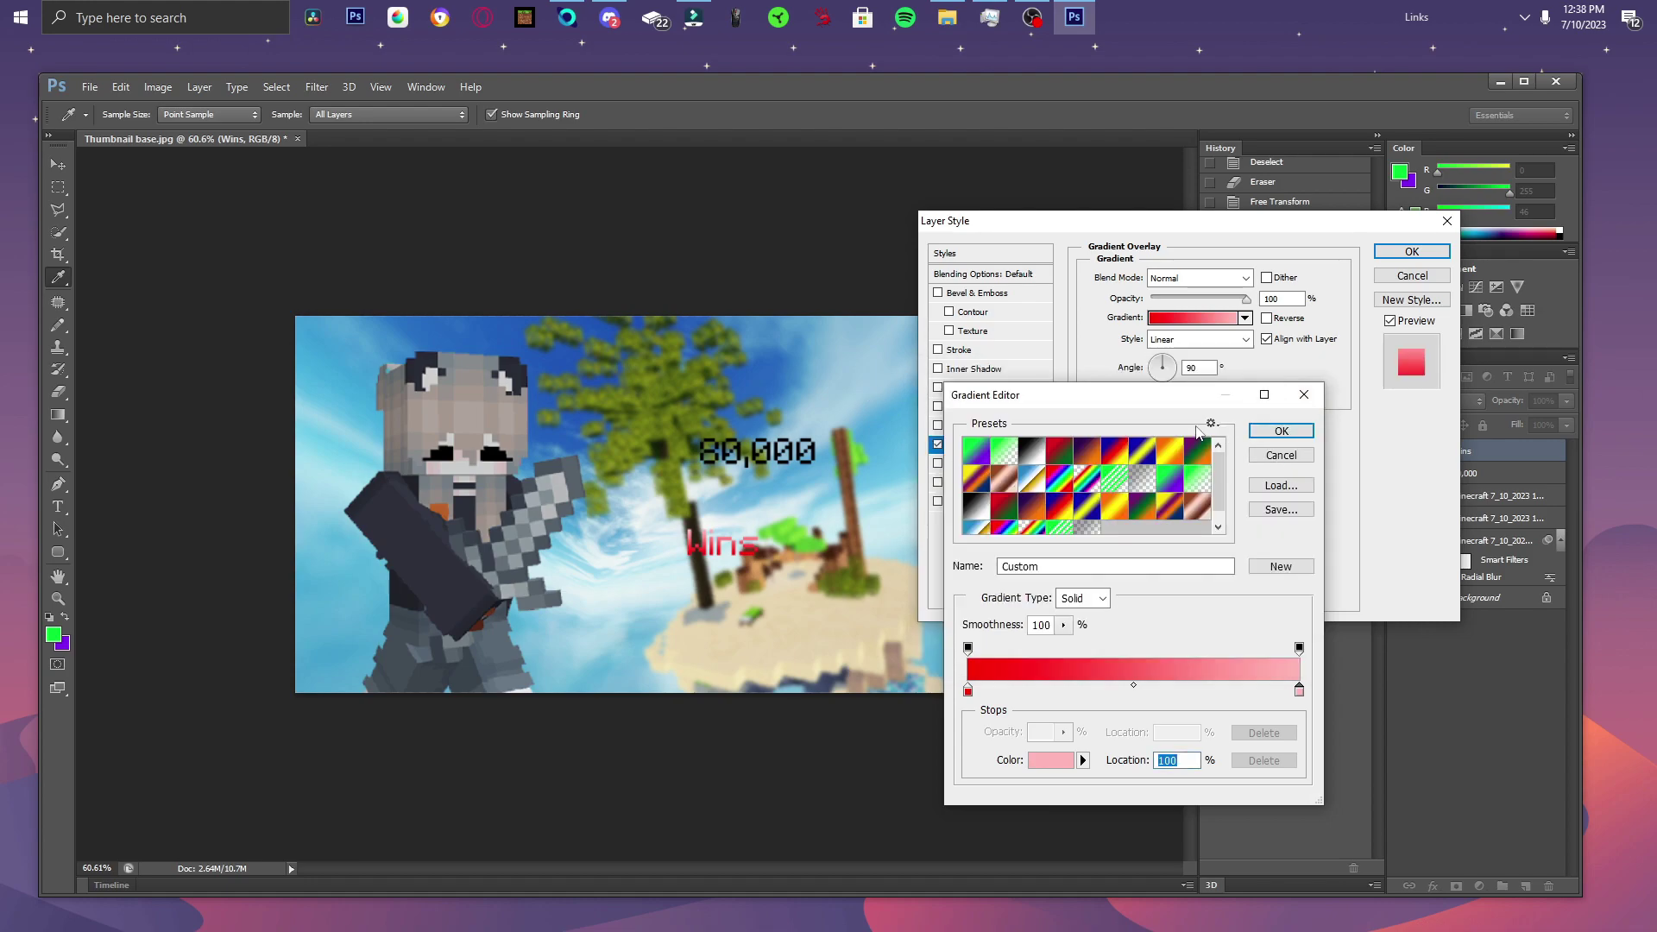
left_click(1281, 430)
Add a hard-edged drop shadow to Wins: size 0, shorter distance, 85° angle.
left_click(938, 503)
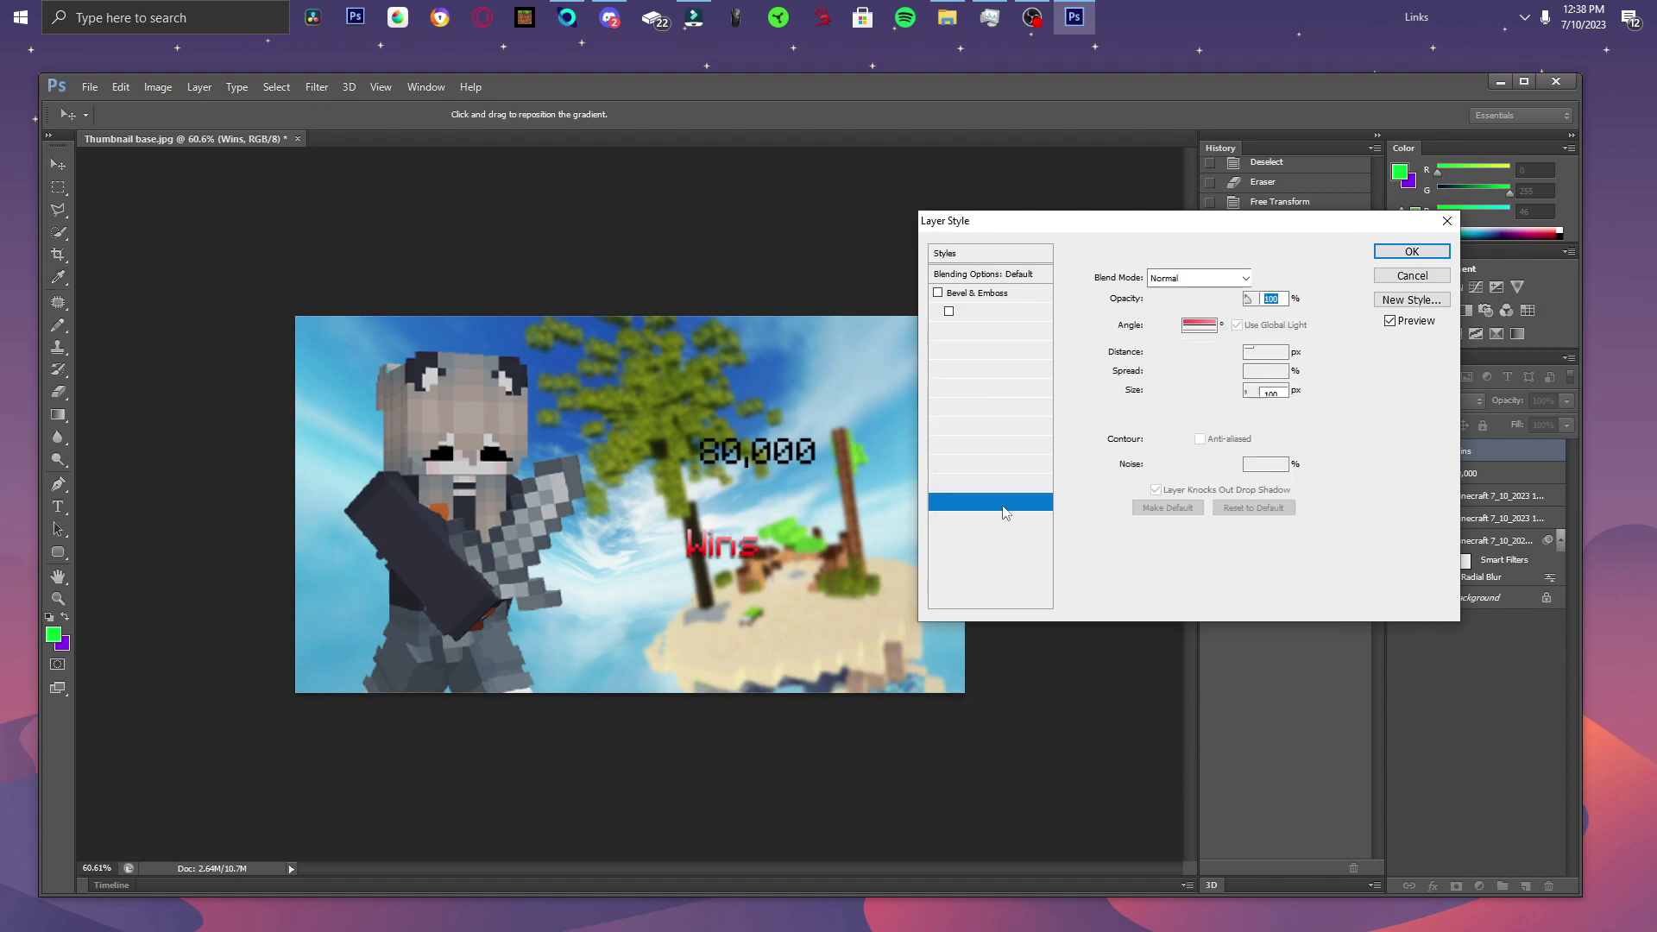
left_click_drag(1155, 391, 1151, 390)
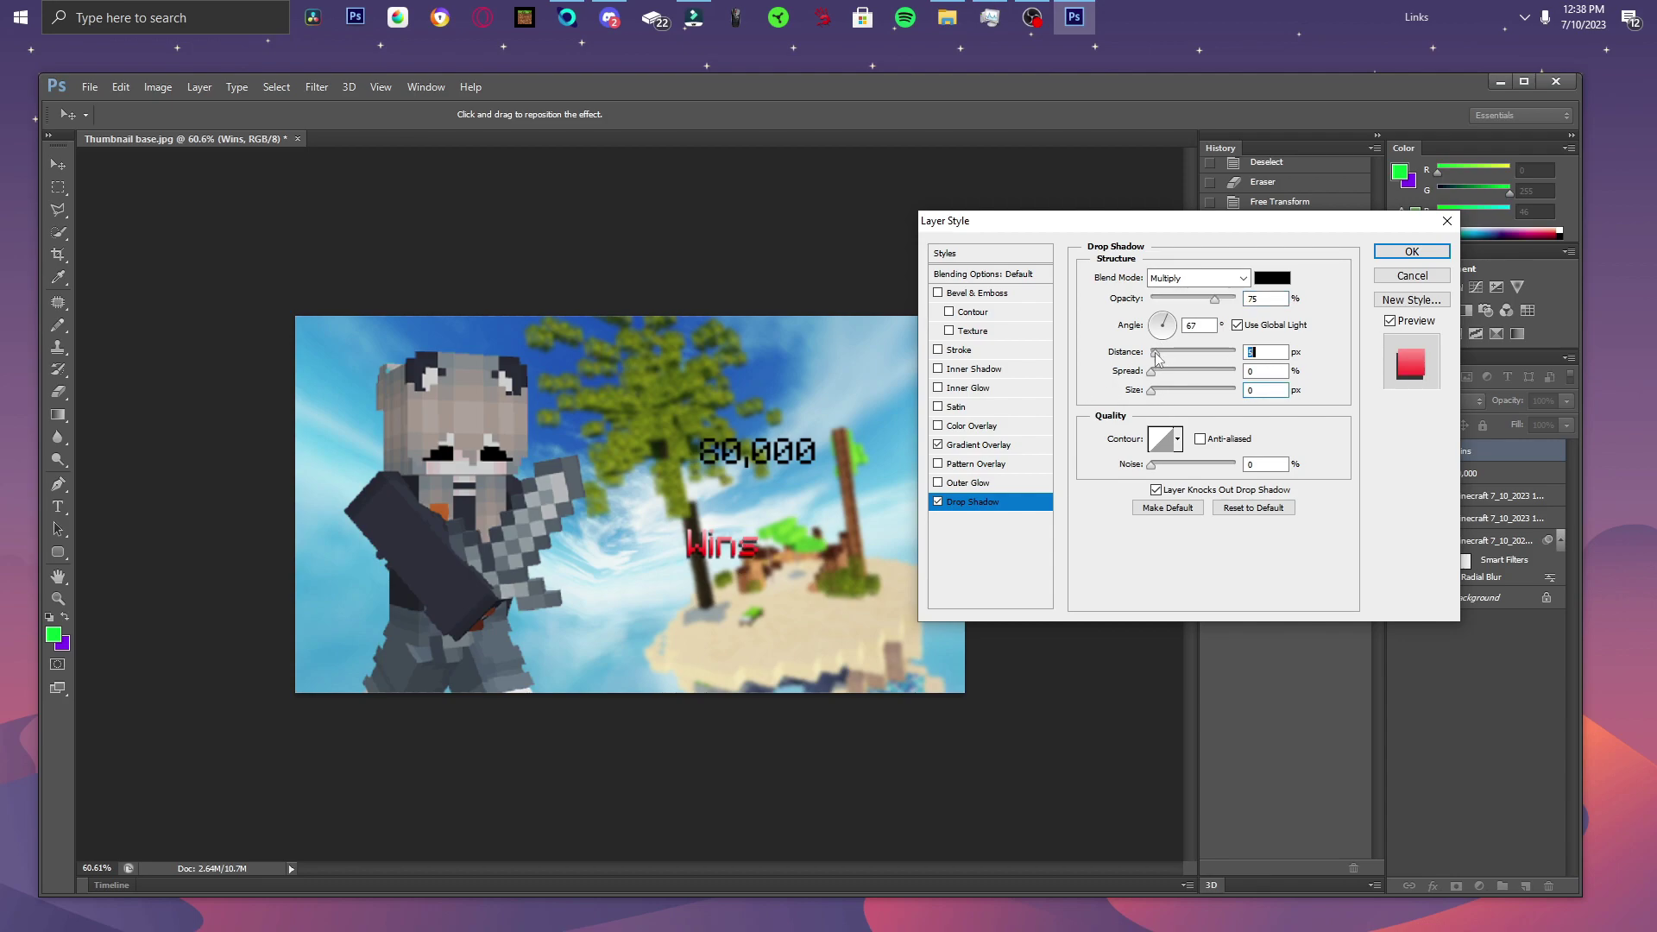
left_click_drag(1158, 358, 1159, 359)
left_click(1166, 324)
left_click(1412, 251)
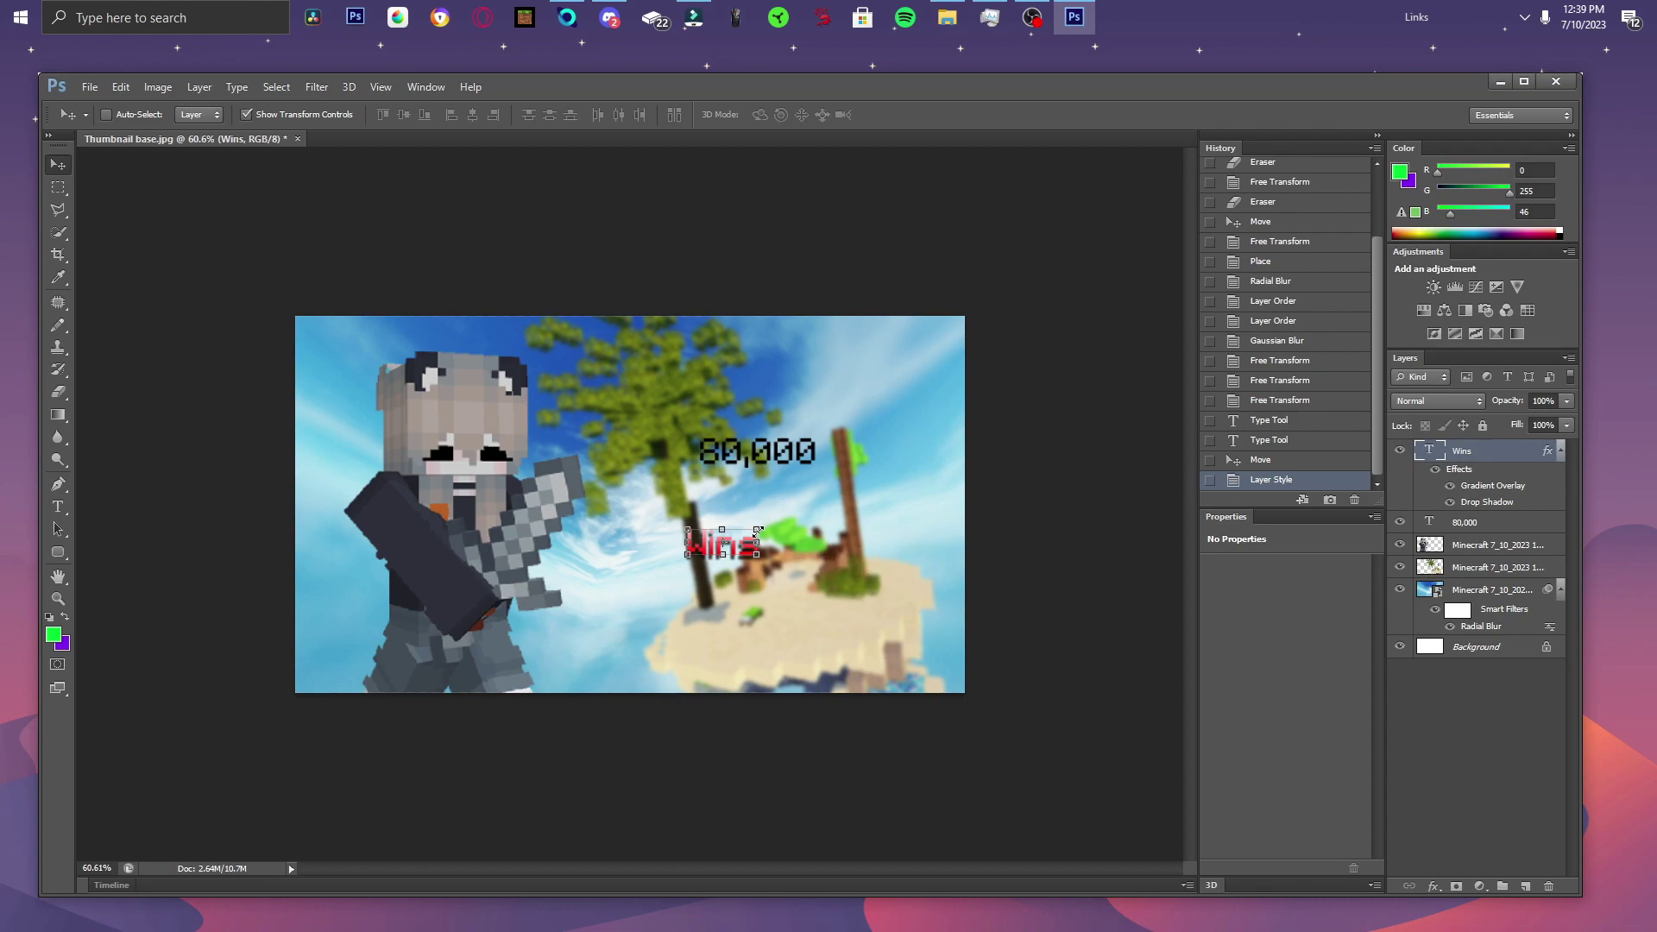
Enlarge the Wins text to about 397%, shift it down-left, and apply.
left_click_drag(757, 532, 934, 420)
left_click_drag(854, 522, 778, 617)
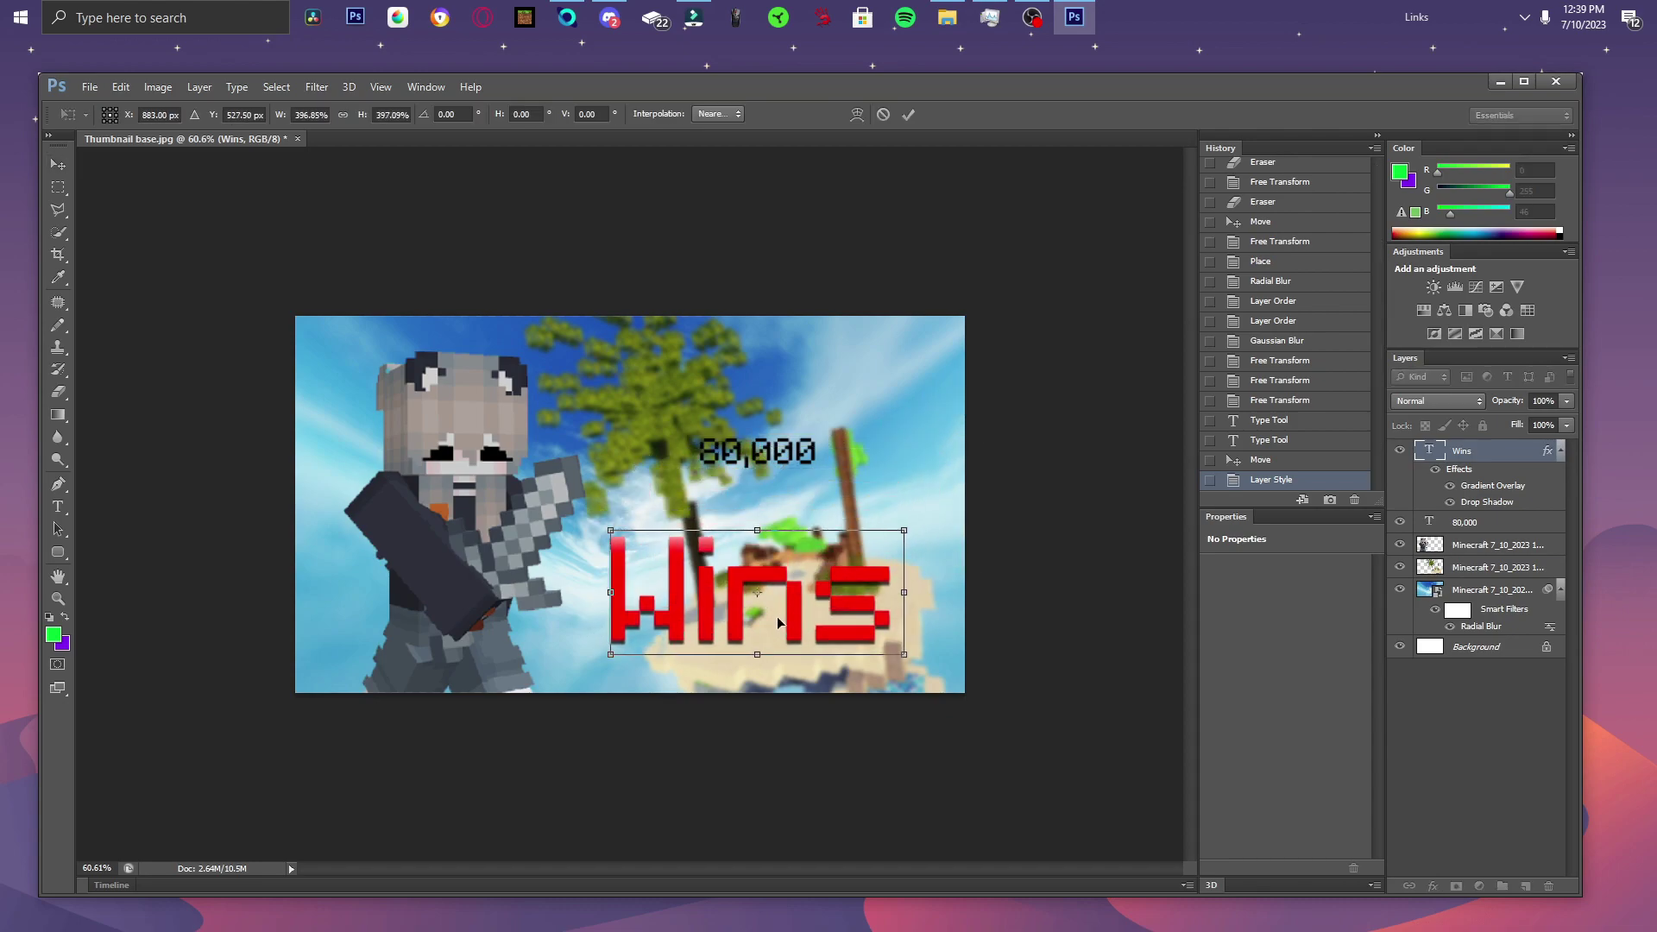
left_click(55, 187)
key("Return")
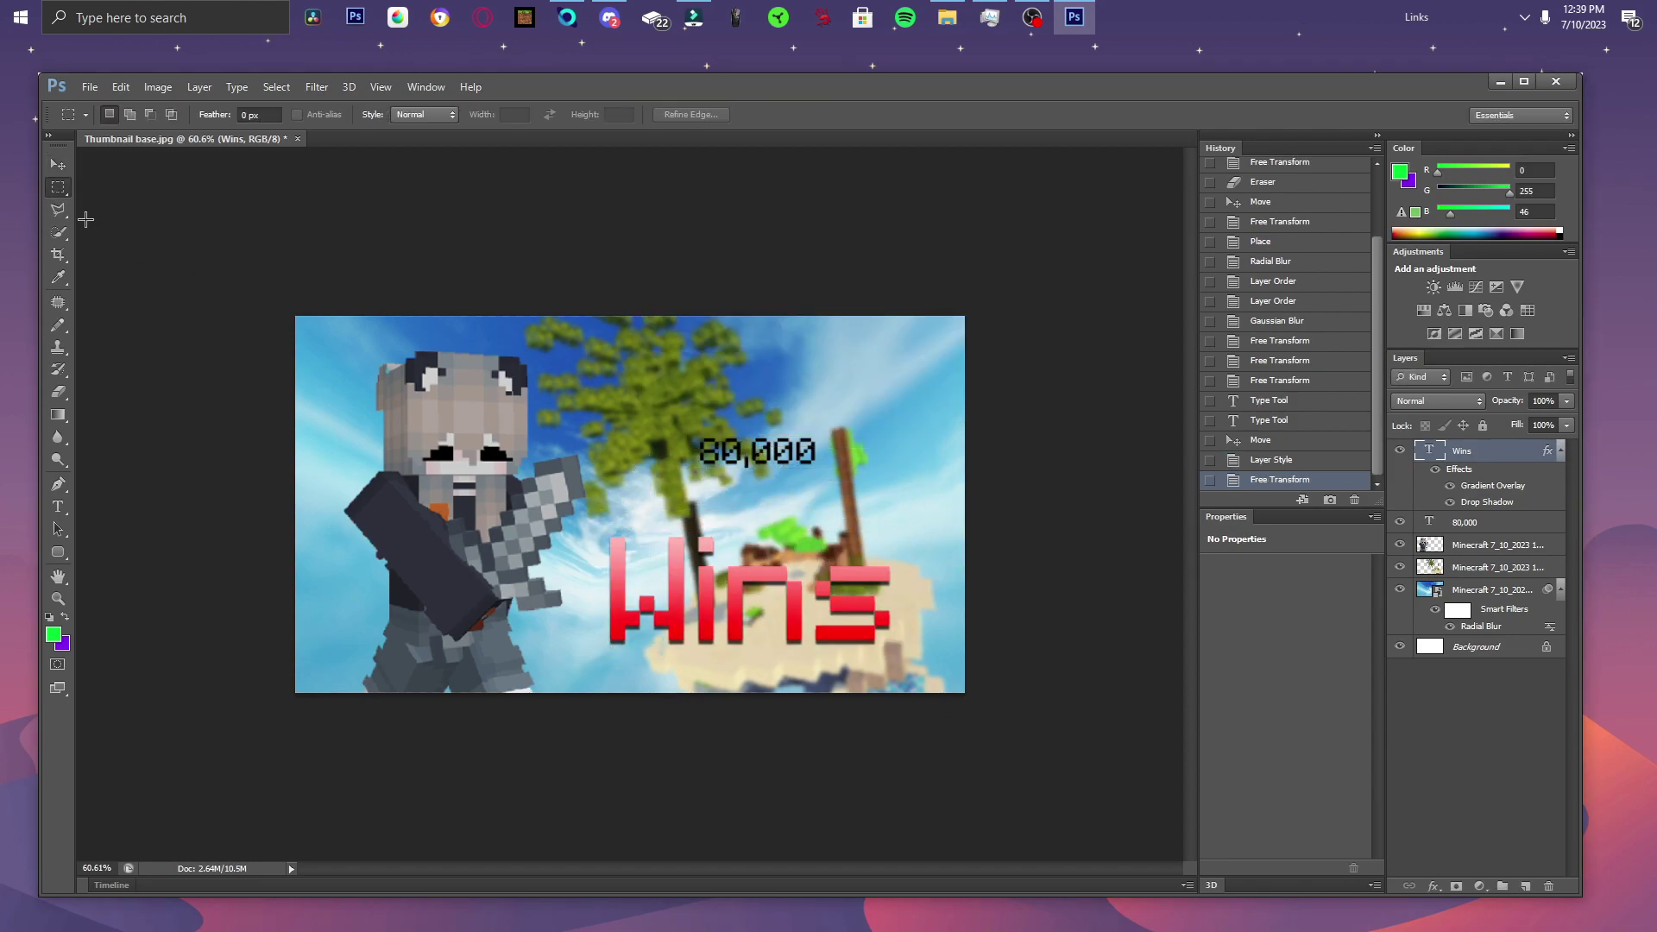
left_click(55, 171)
scroll(842, 660, "down", 3)
scroll(842, 660, "up", 2)
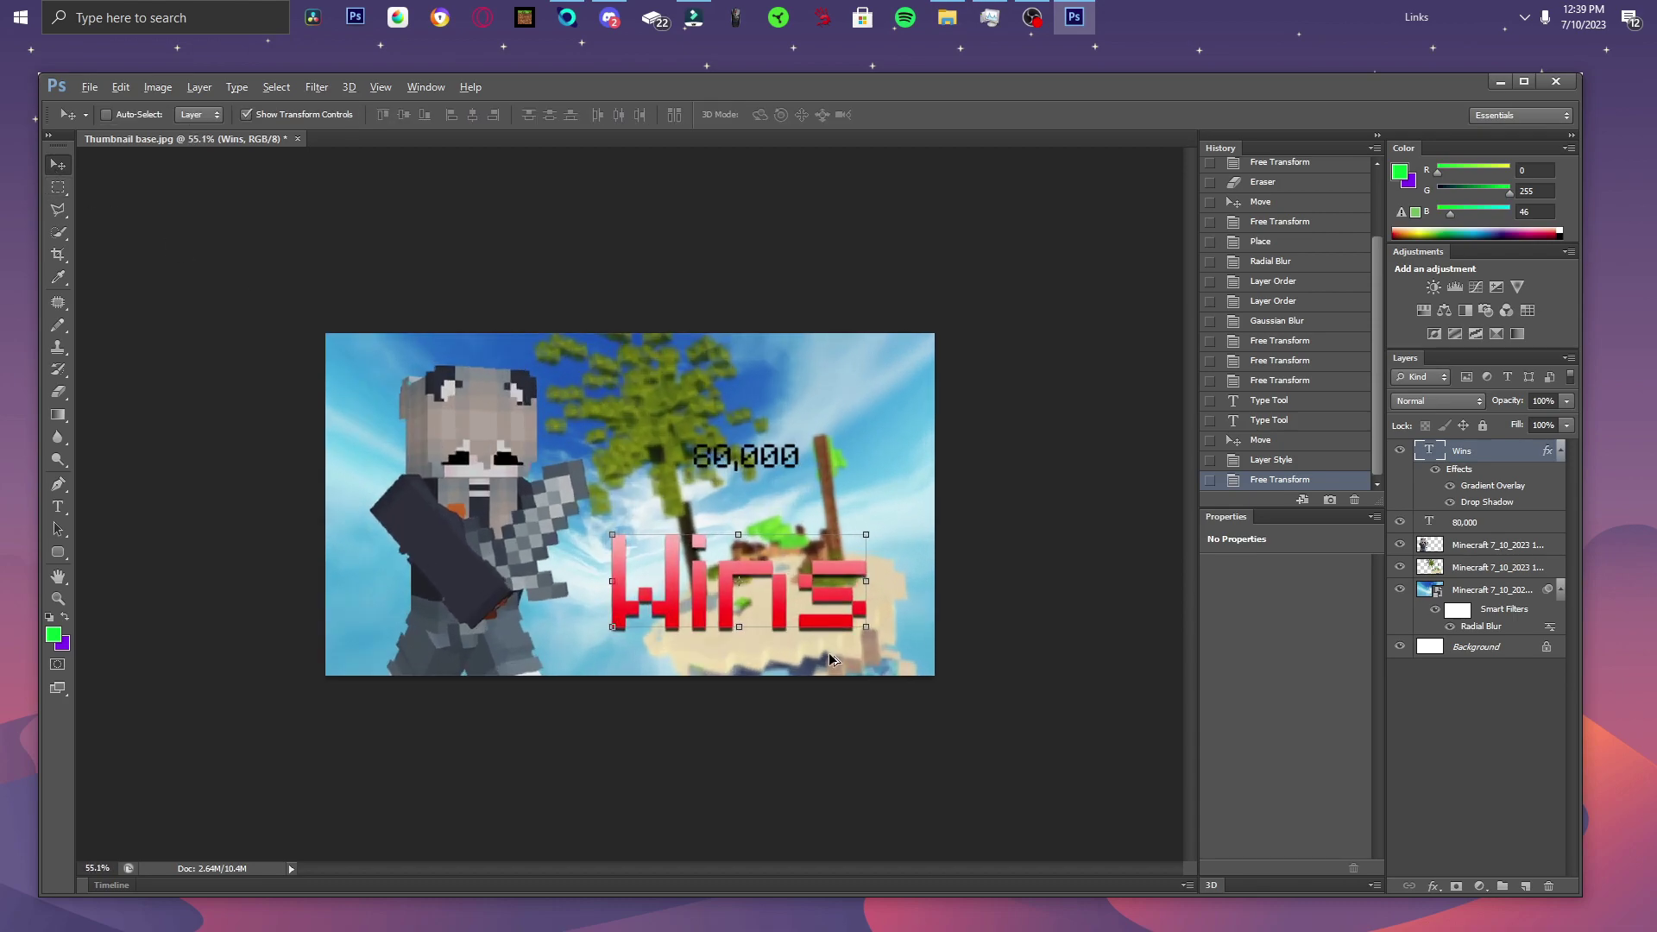
Increase the Wins drop shadow distance to 14 px.
right_click(1476, 449)
left_click(1260, 264)
left_click(971, 502)
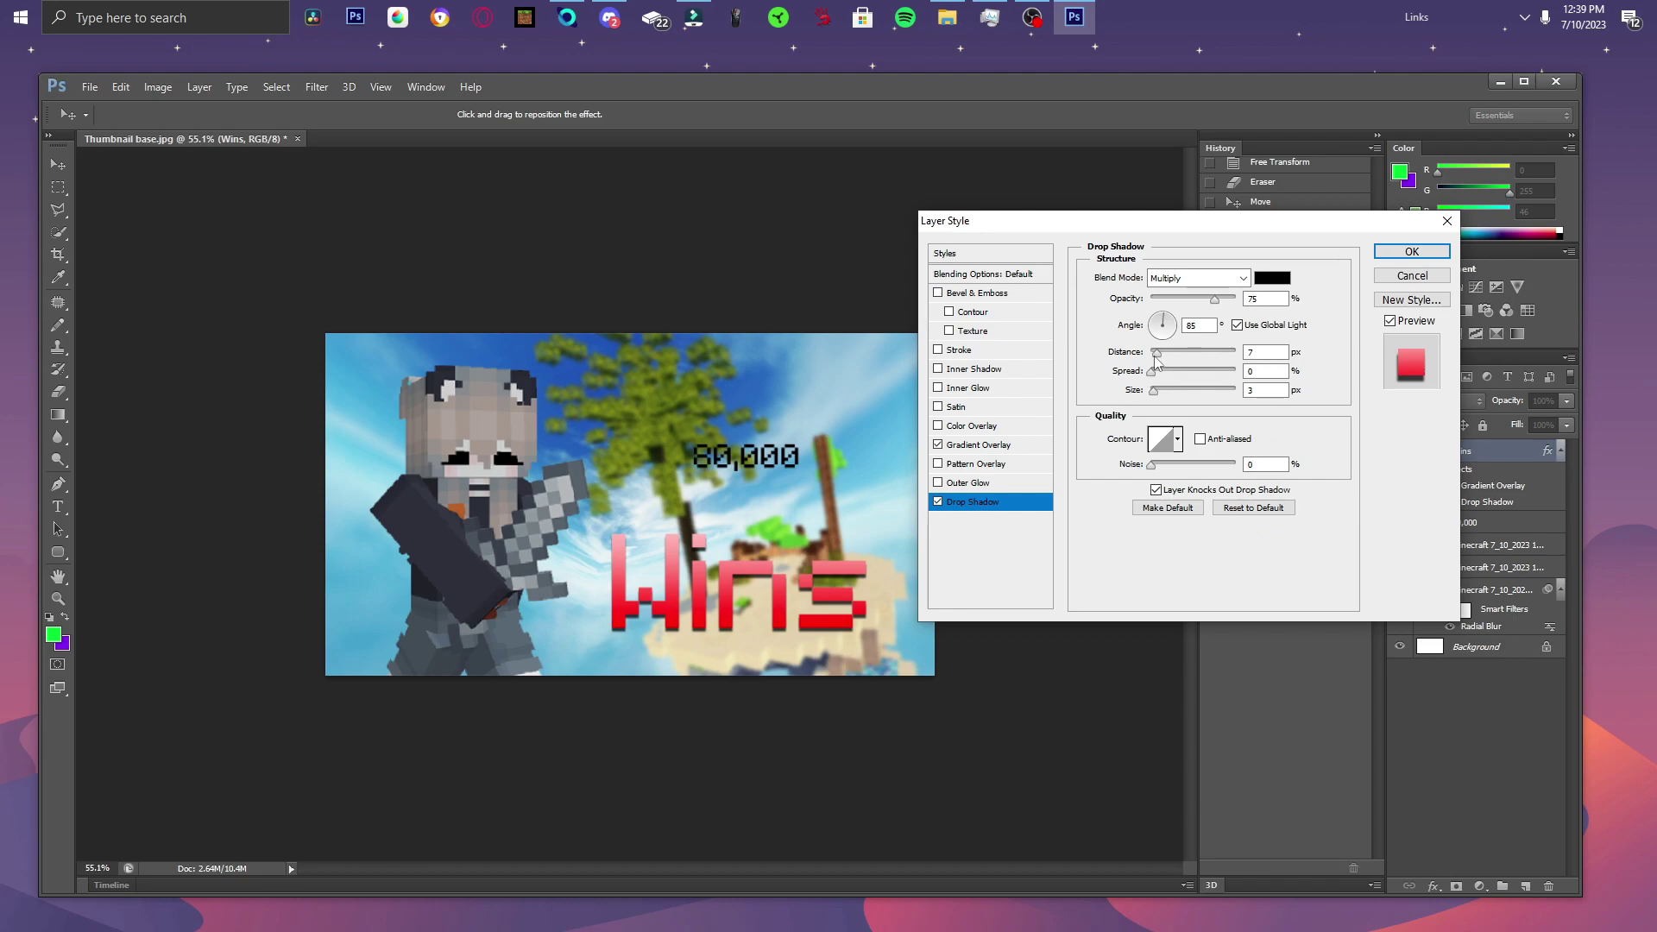
left_click_drag(1156, 361, 1163, 361)
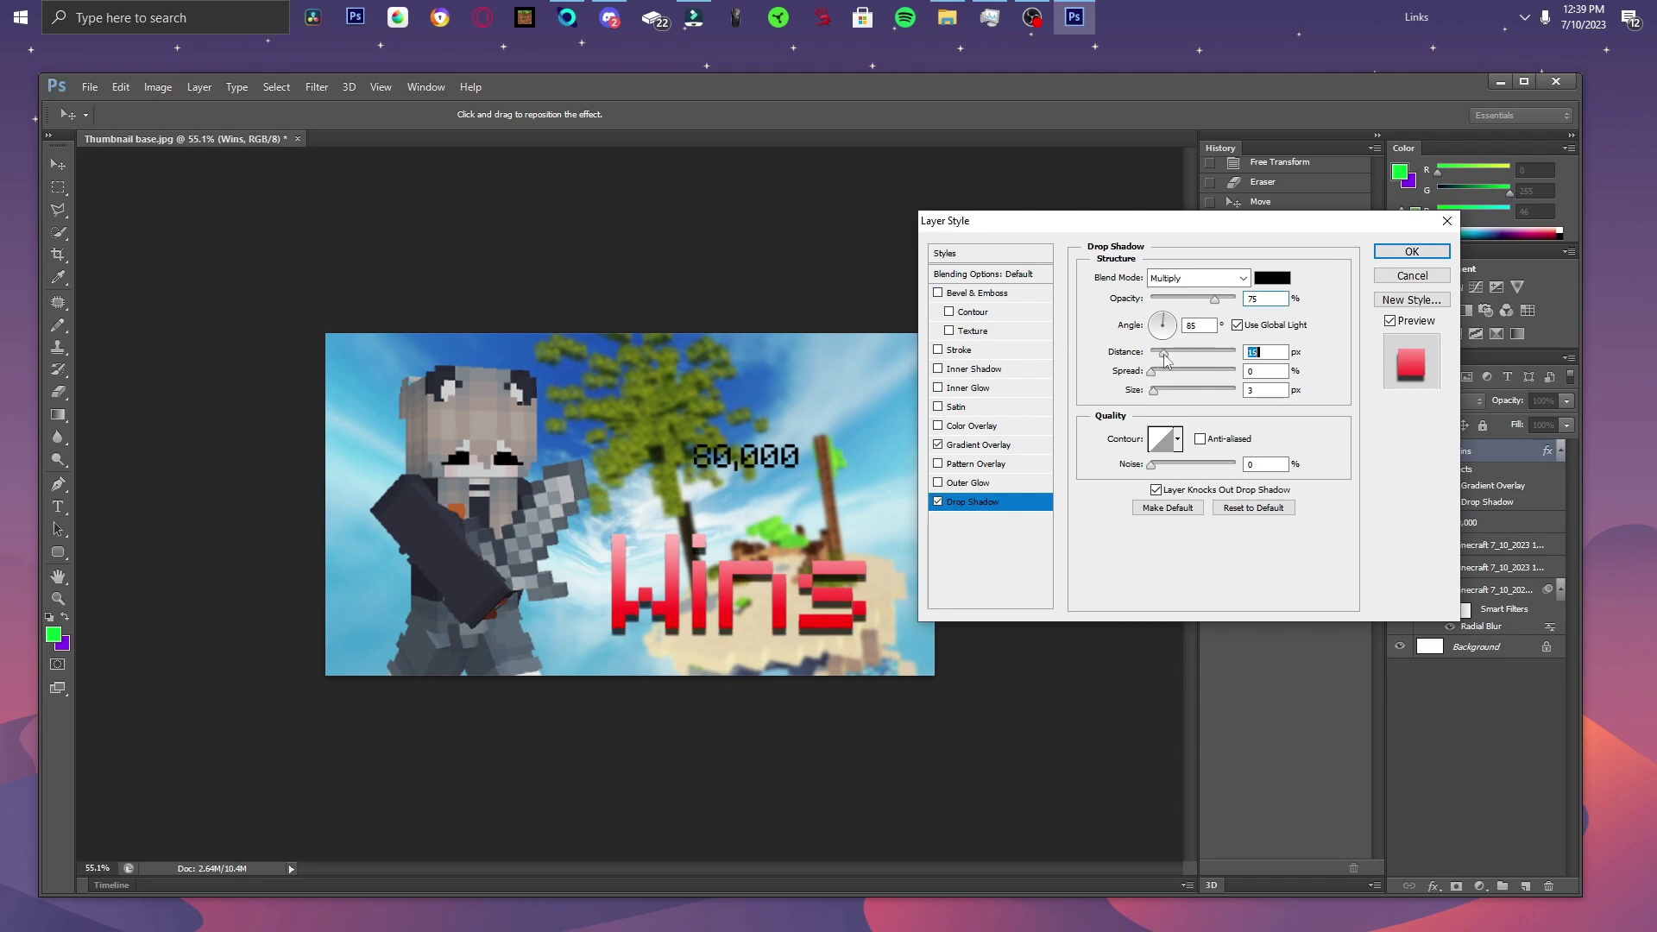
left_click(1409, 253)
Give the Minecraft character layer a drop shadow at 143° with 13 px size.
right_click(1452, 548)
left_click(1311, 294)
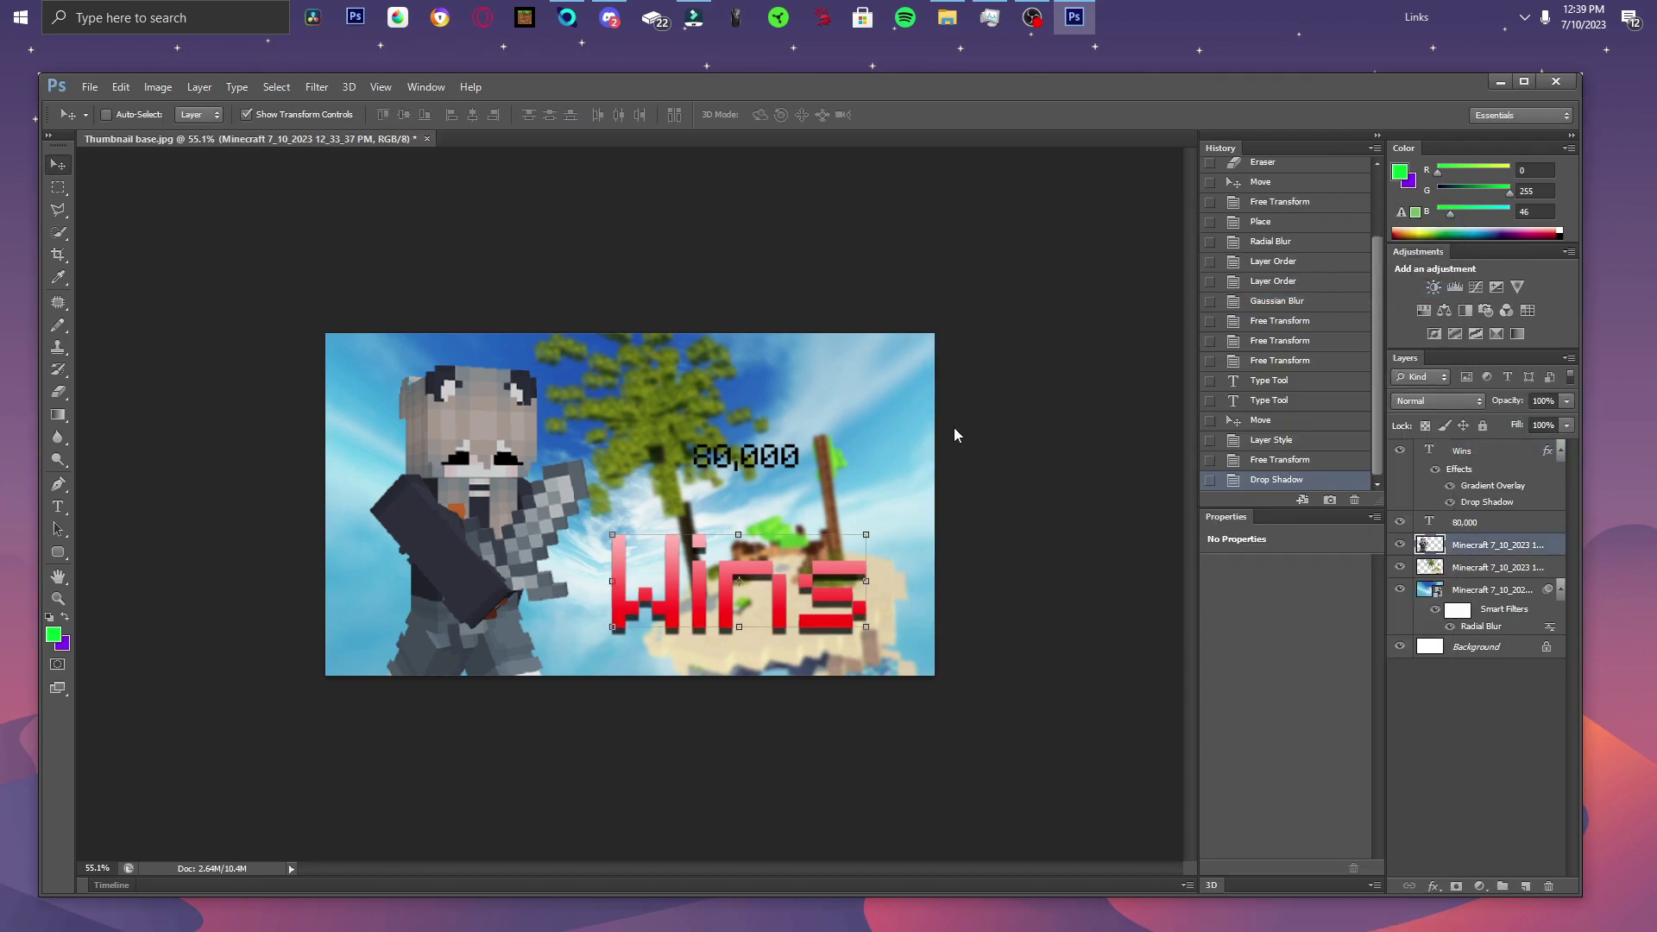
double_click(1511, 545)
left_click(971, 502)
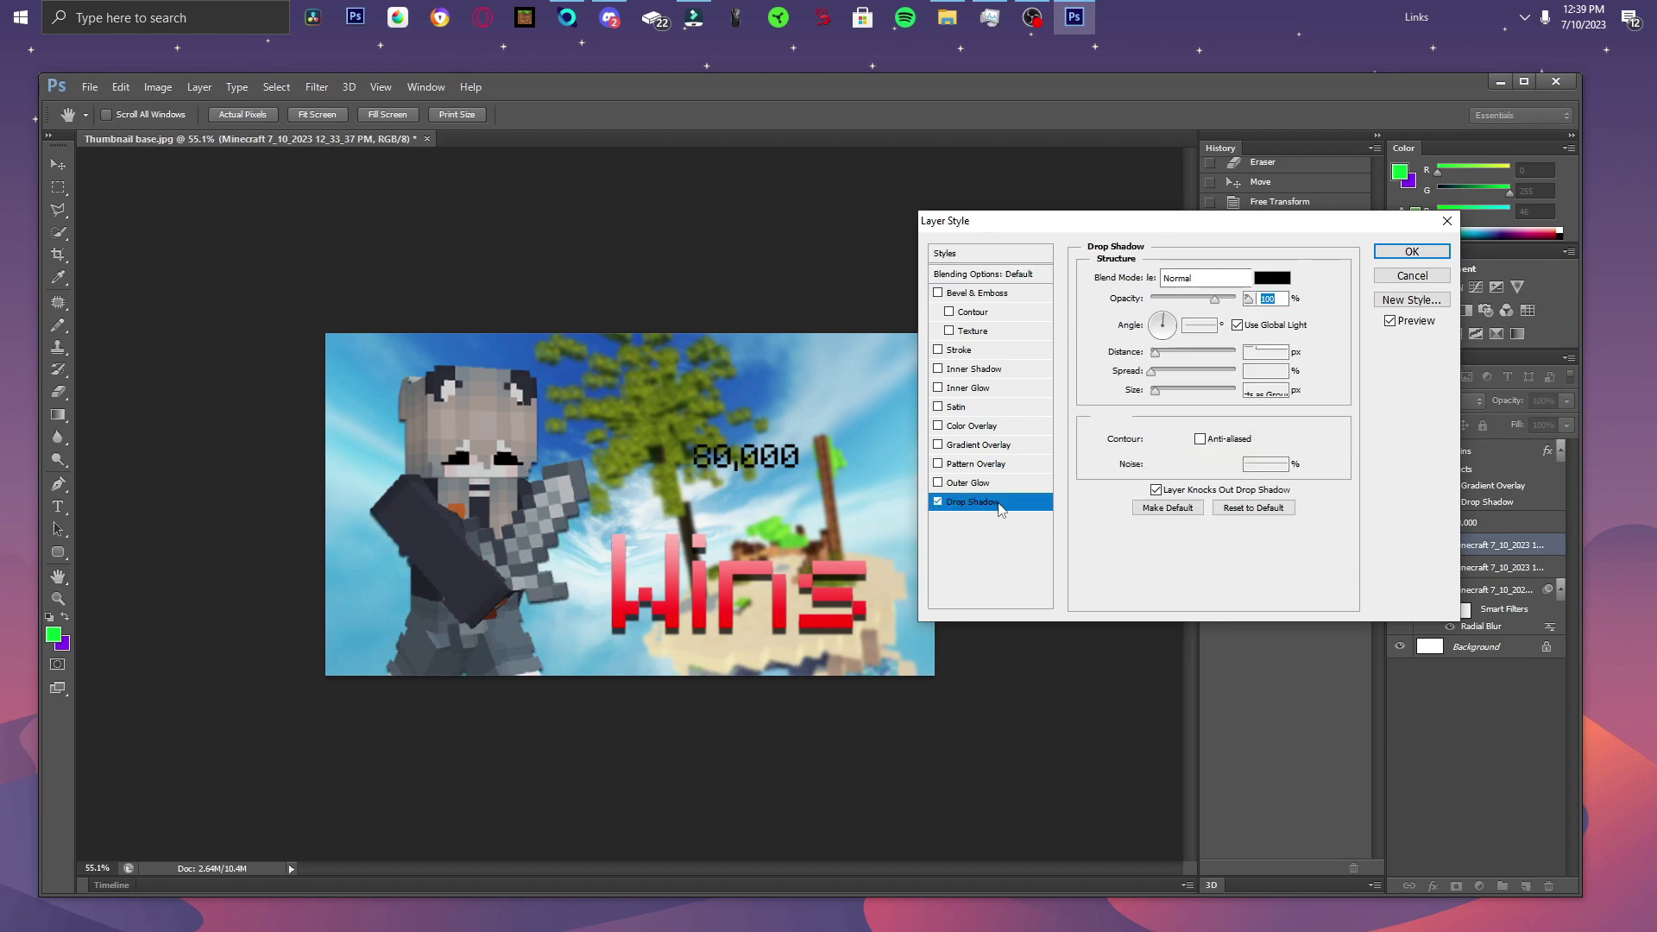
left_click(1157, 324)
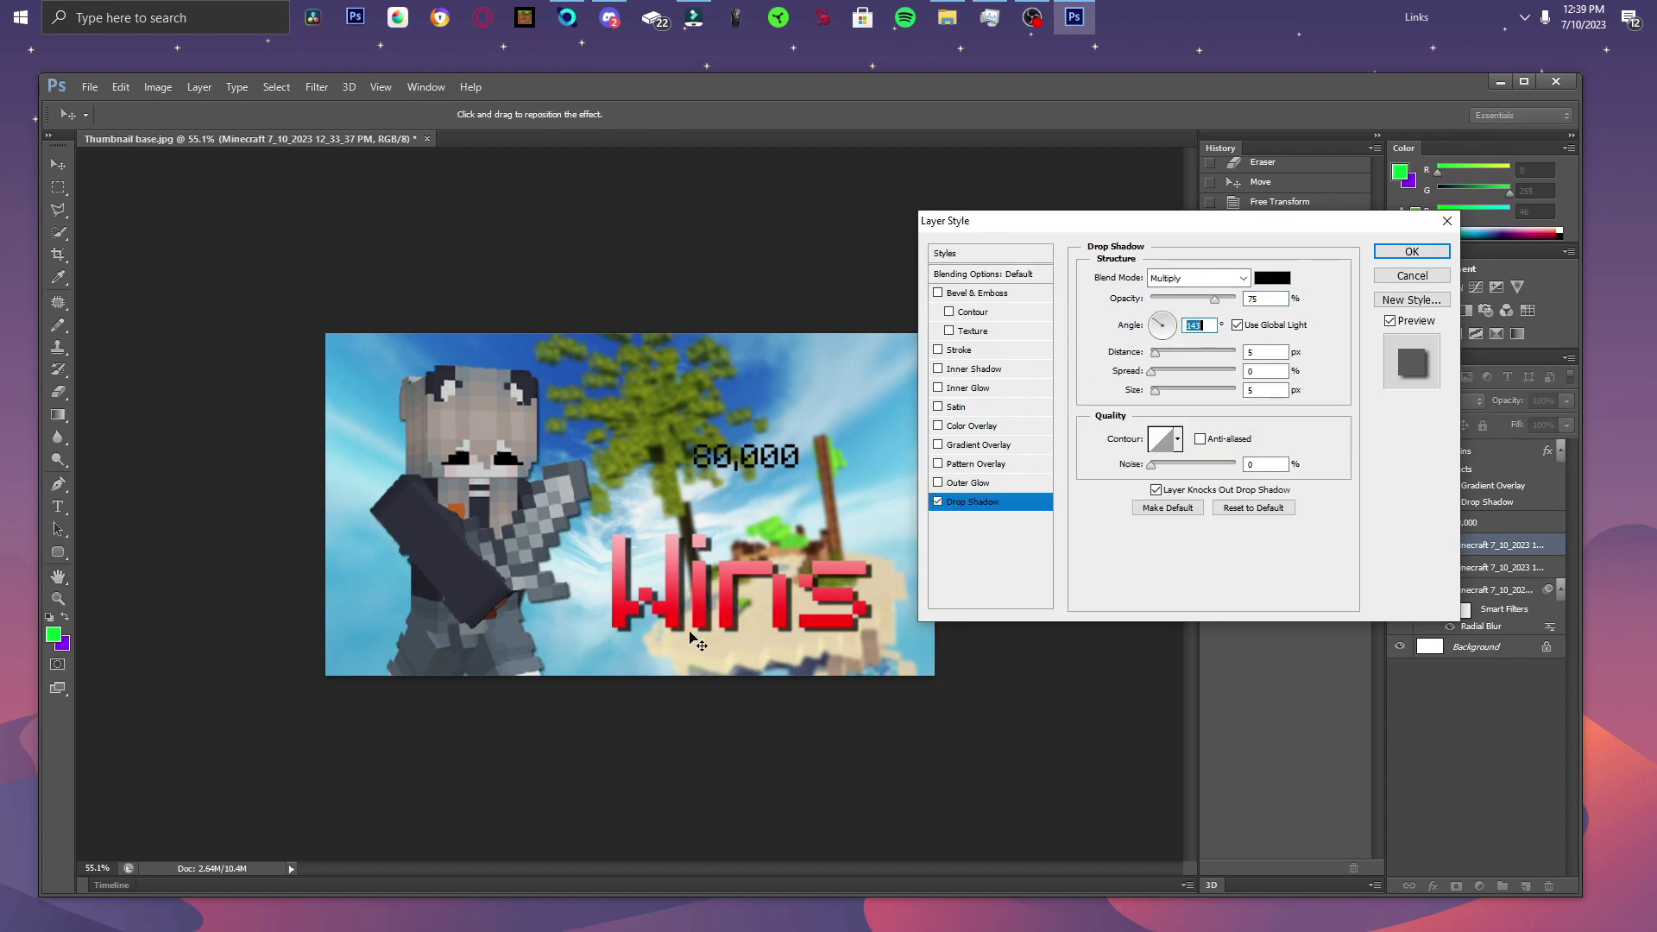
mouse_move(1161, 390)
left_mouse_down()
mouse_move(1159, 354)
mouse_move(1164, 398)
mouse_move(1175, 361)
left_mouse_up()
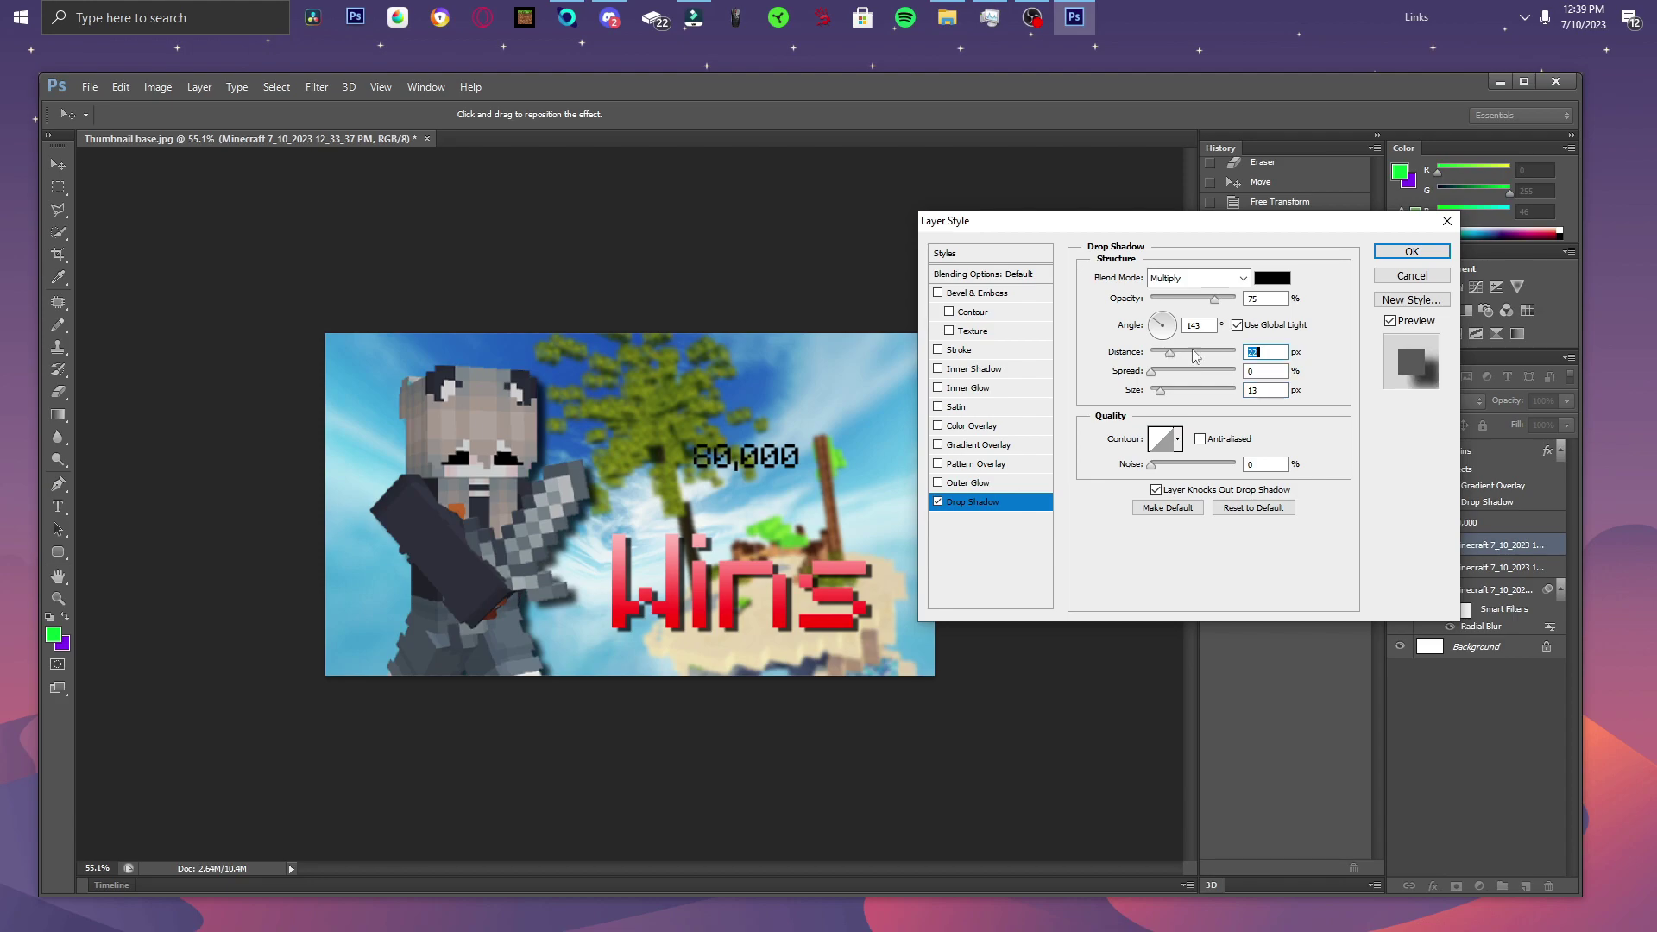
left_click(1412, 251)
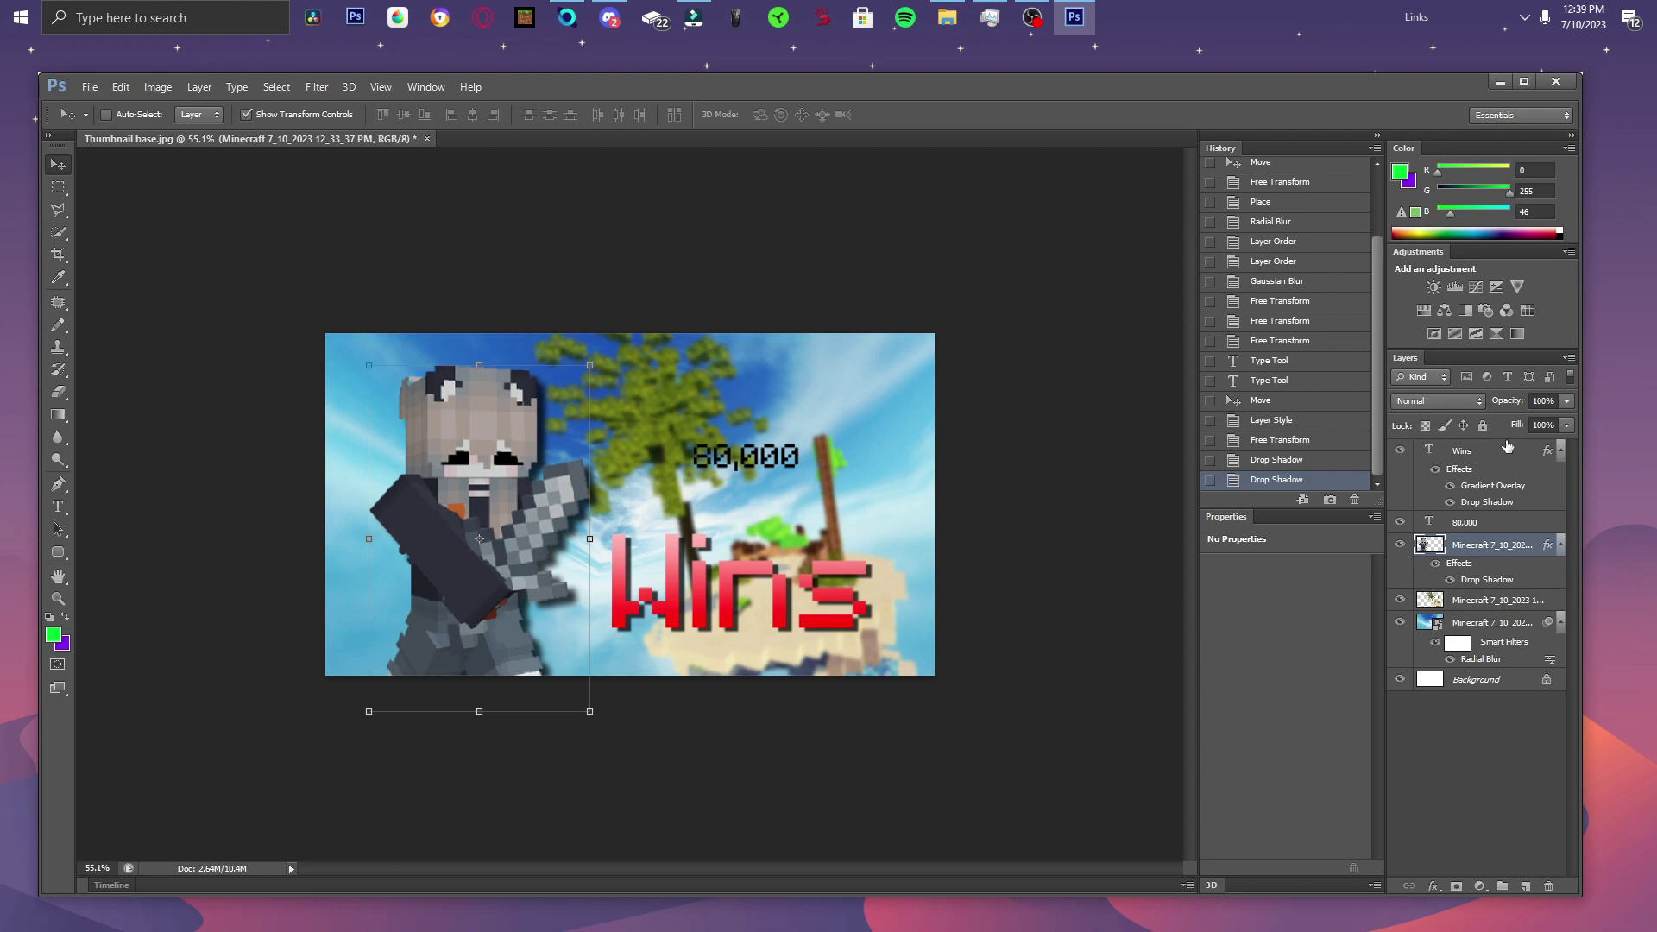
Copy the Wins layer style and paste it onto the 80,000 text layer.
left_click(1508, 447)
left_click(1465, 525)
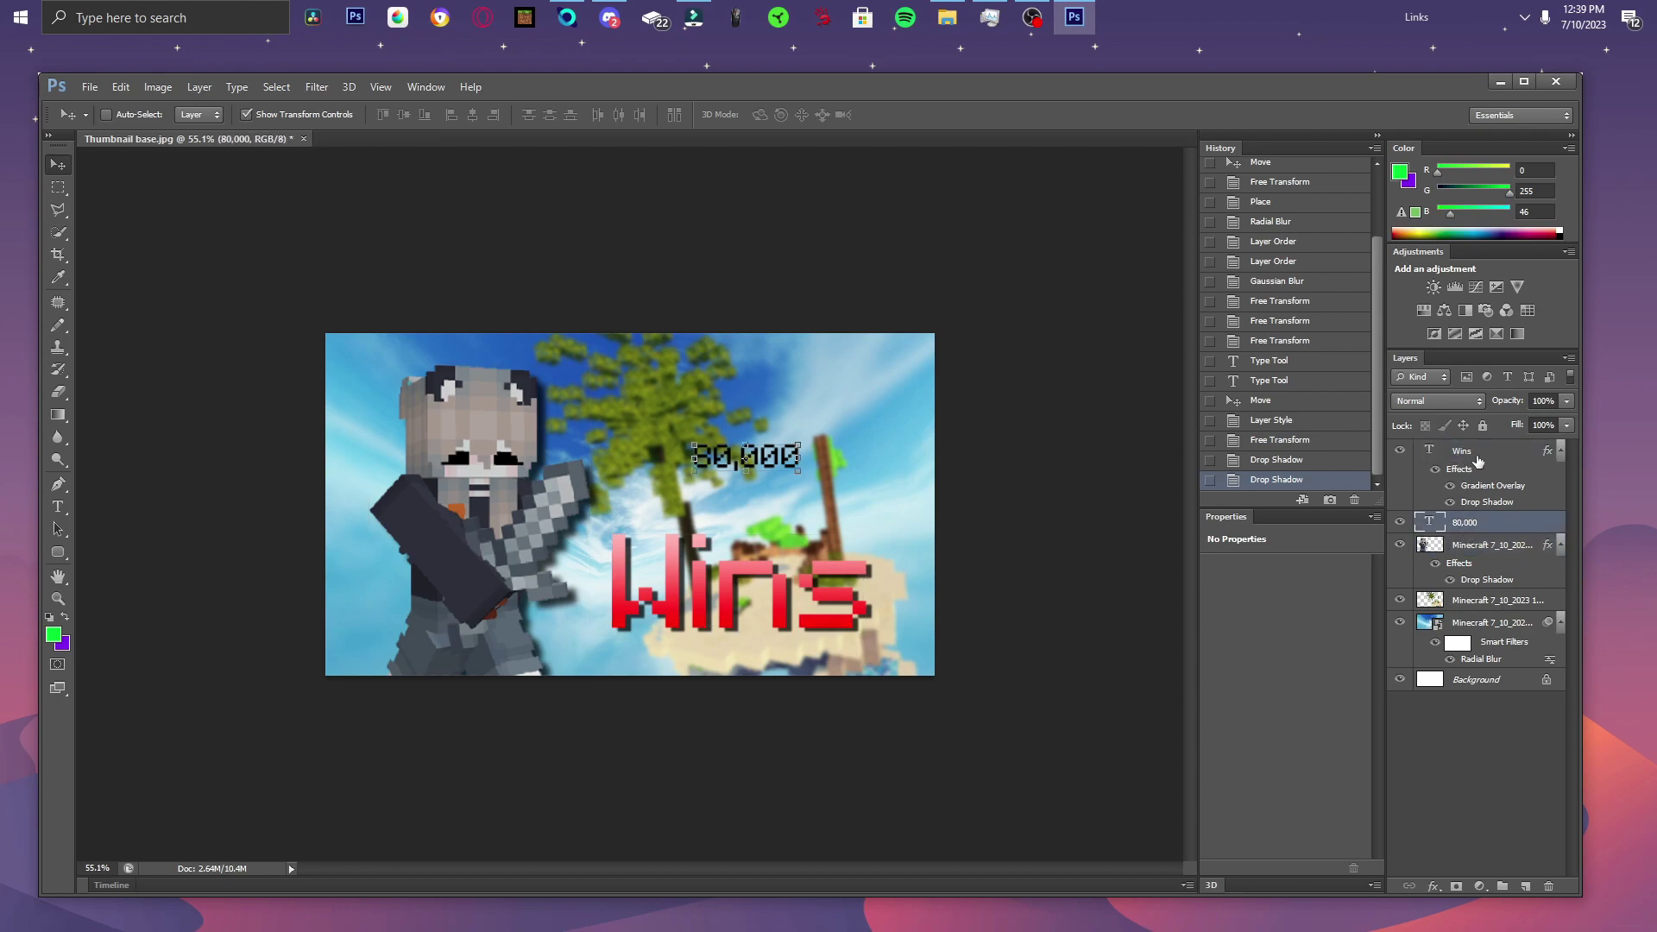
right_click(1476, 456)
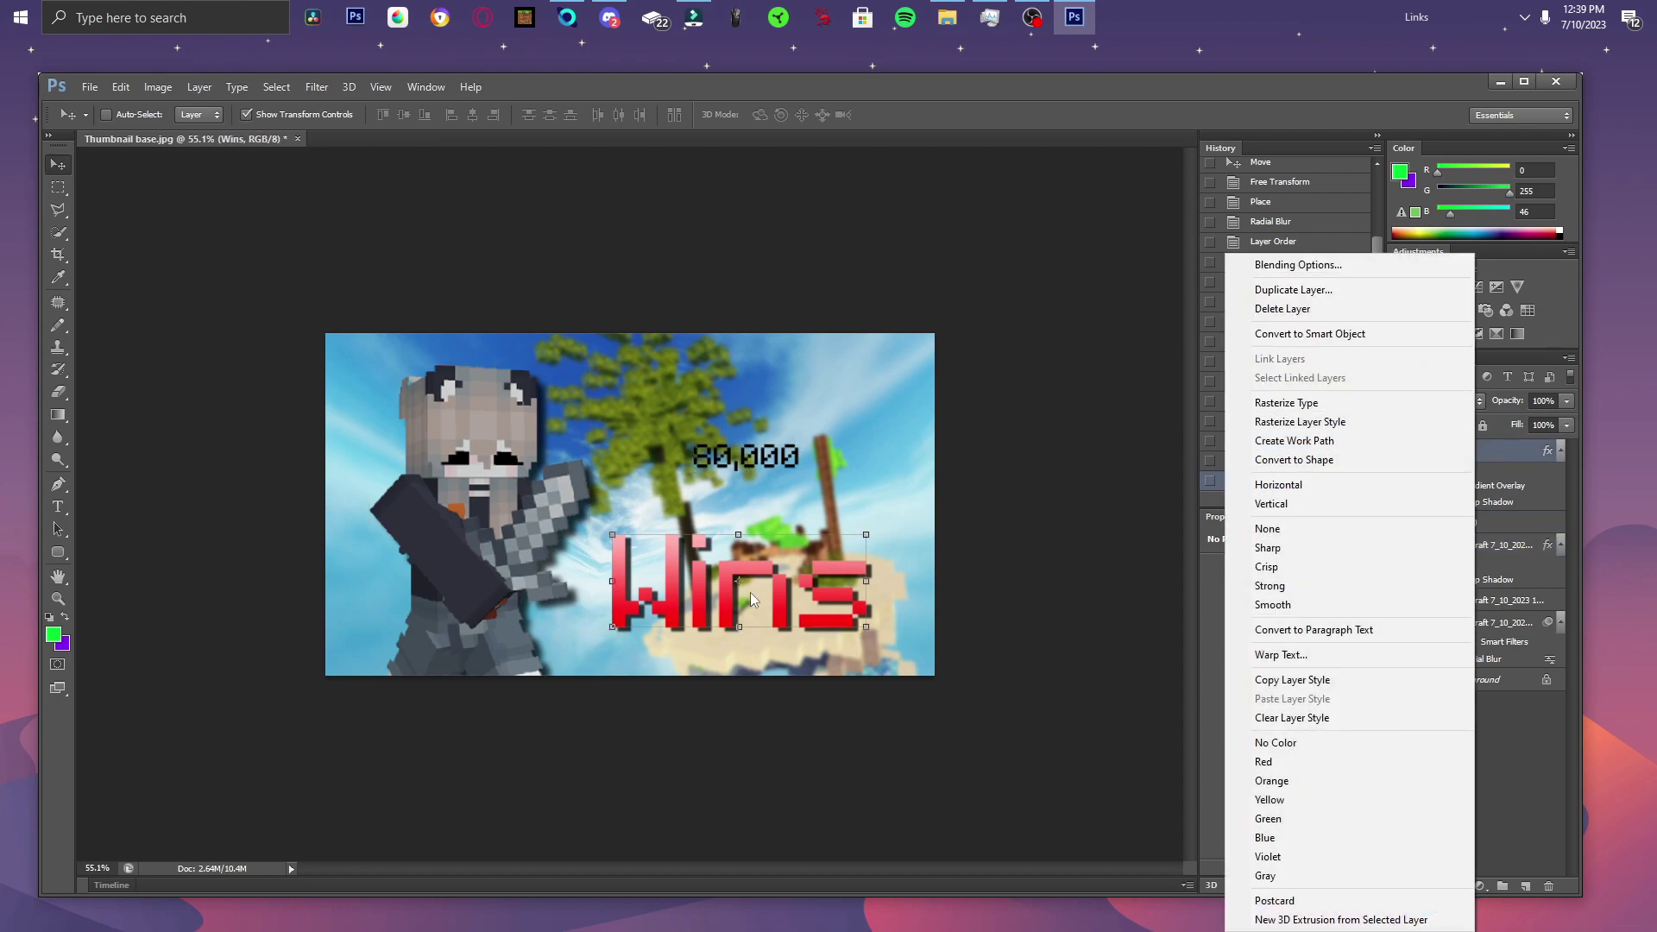
left_click(1138, 458)
right_click(1494, 462)
left_click(1373, 681)
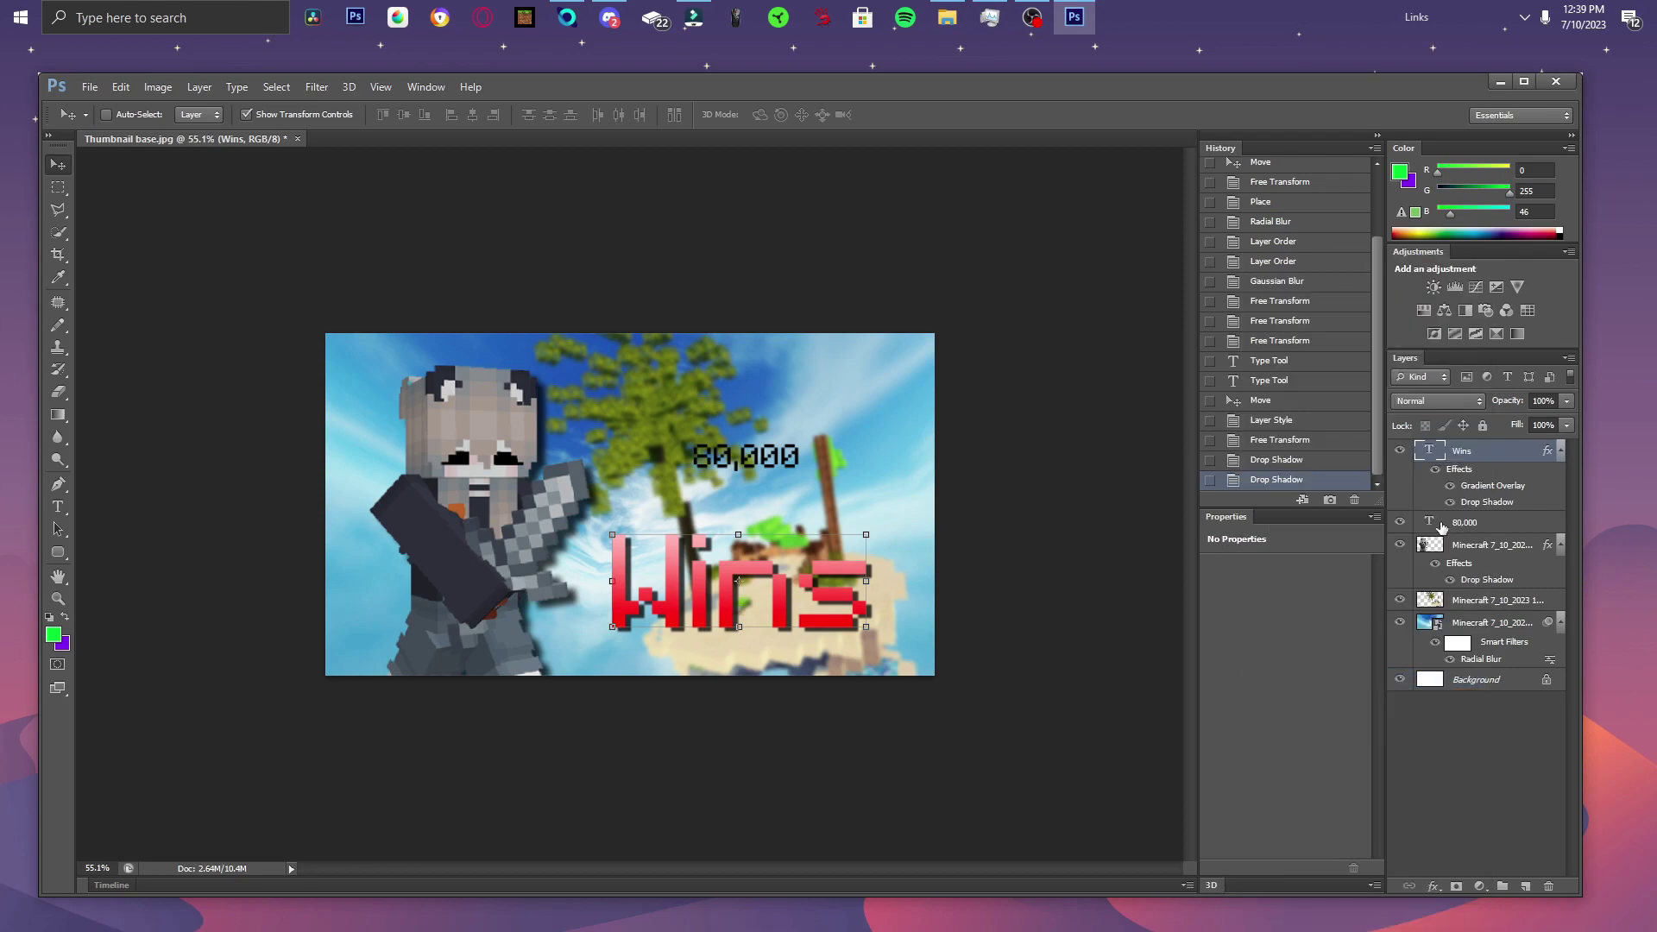
right_click(1442, 526)
left_click(1373, 695)
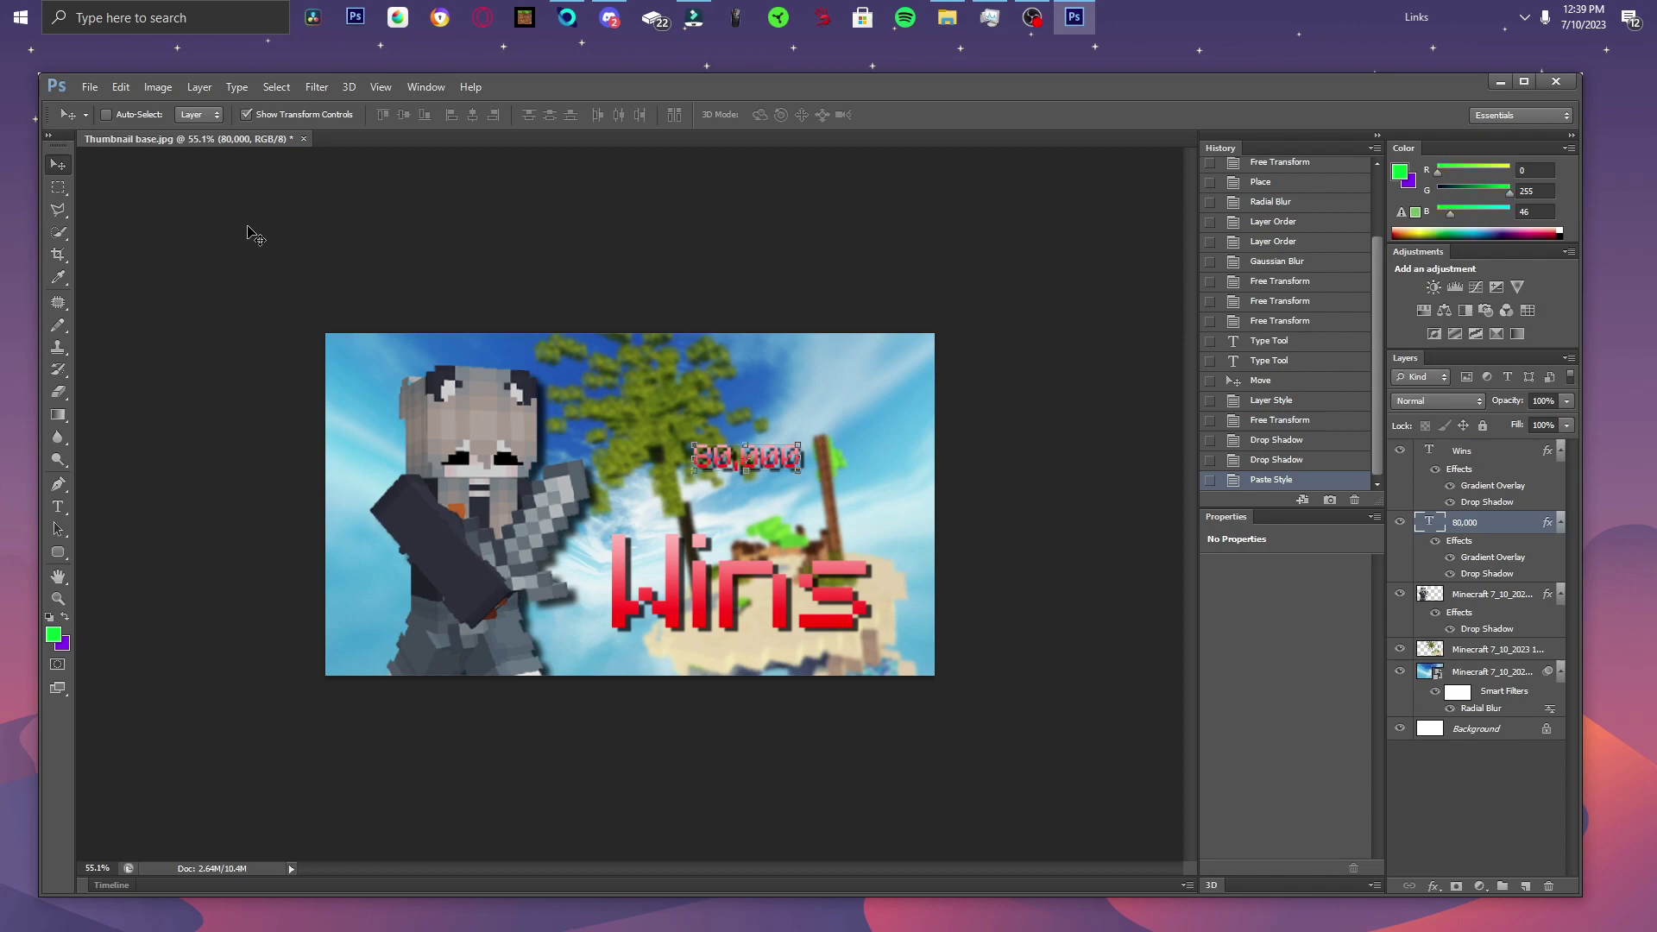
Scale the 80,000 text to about 272% above Wins and apply.
left_click_drag(800, 445, 902, 440)
left_click_drag(846, 490, 836, 468)
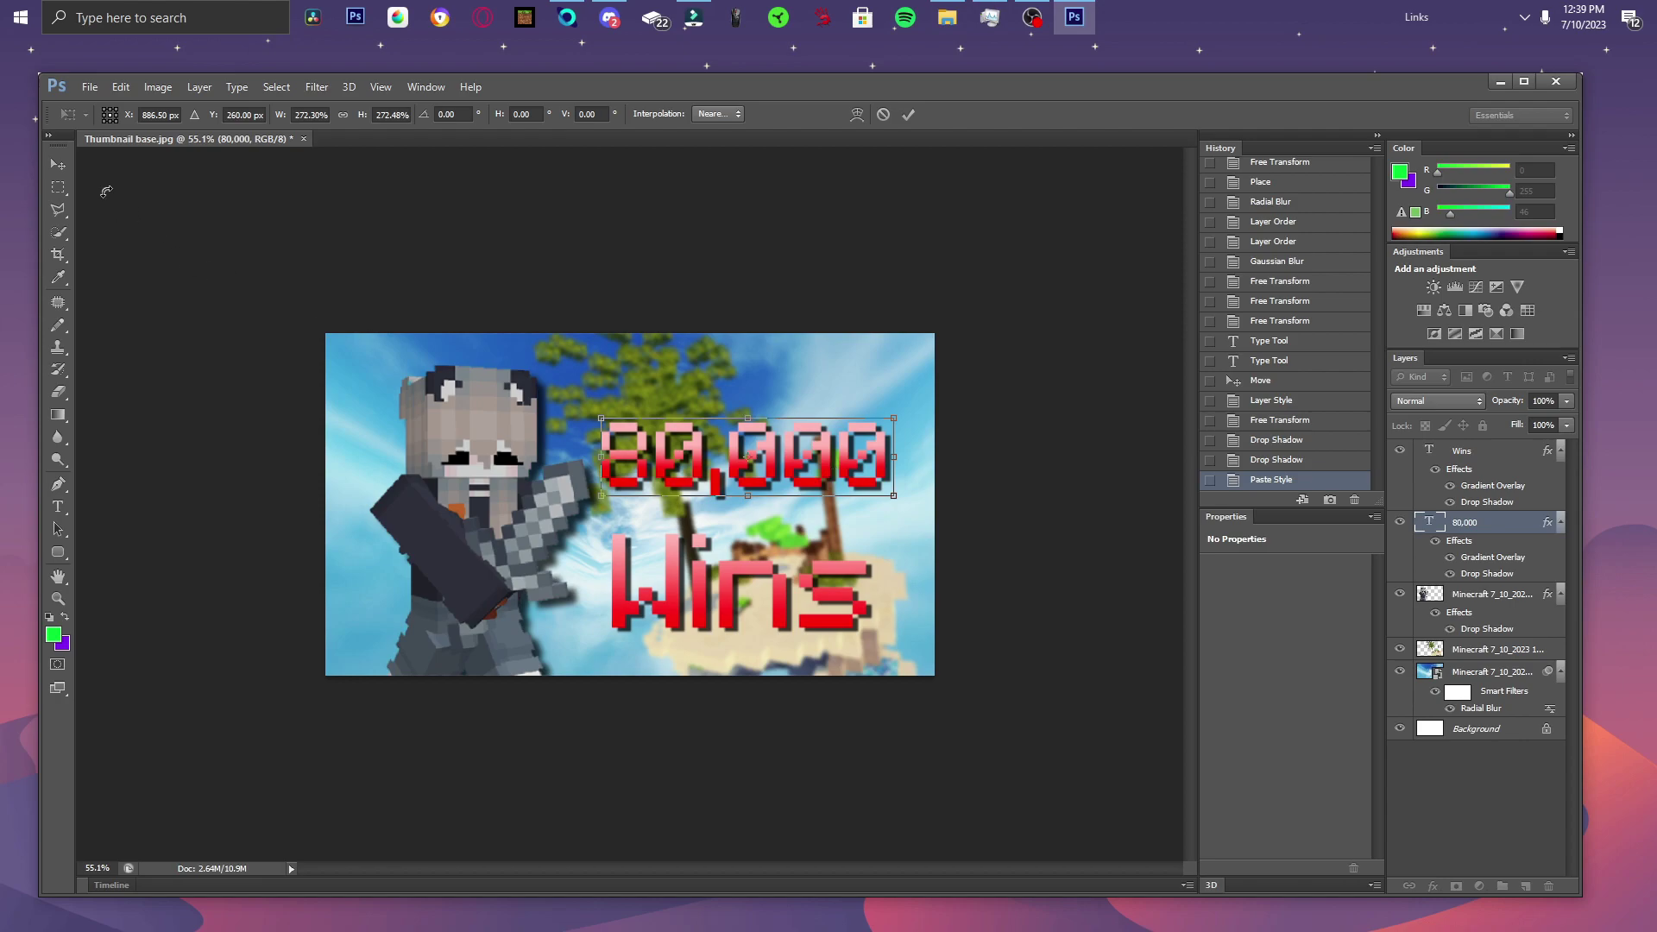
left_click(58, 164)
left_click(738, 395)
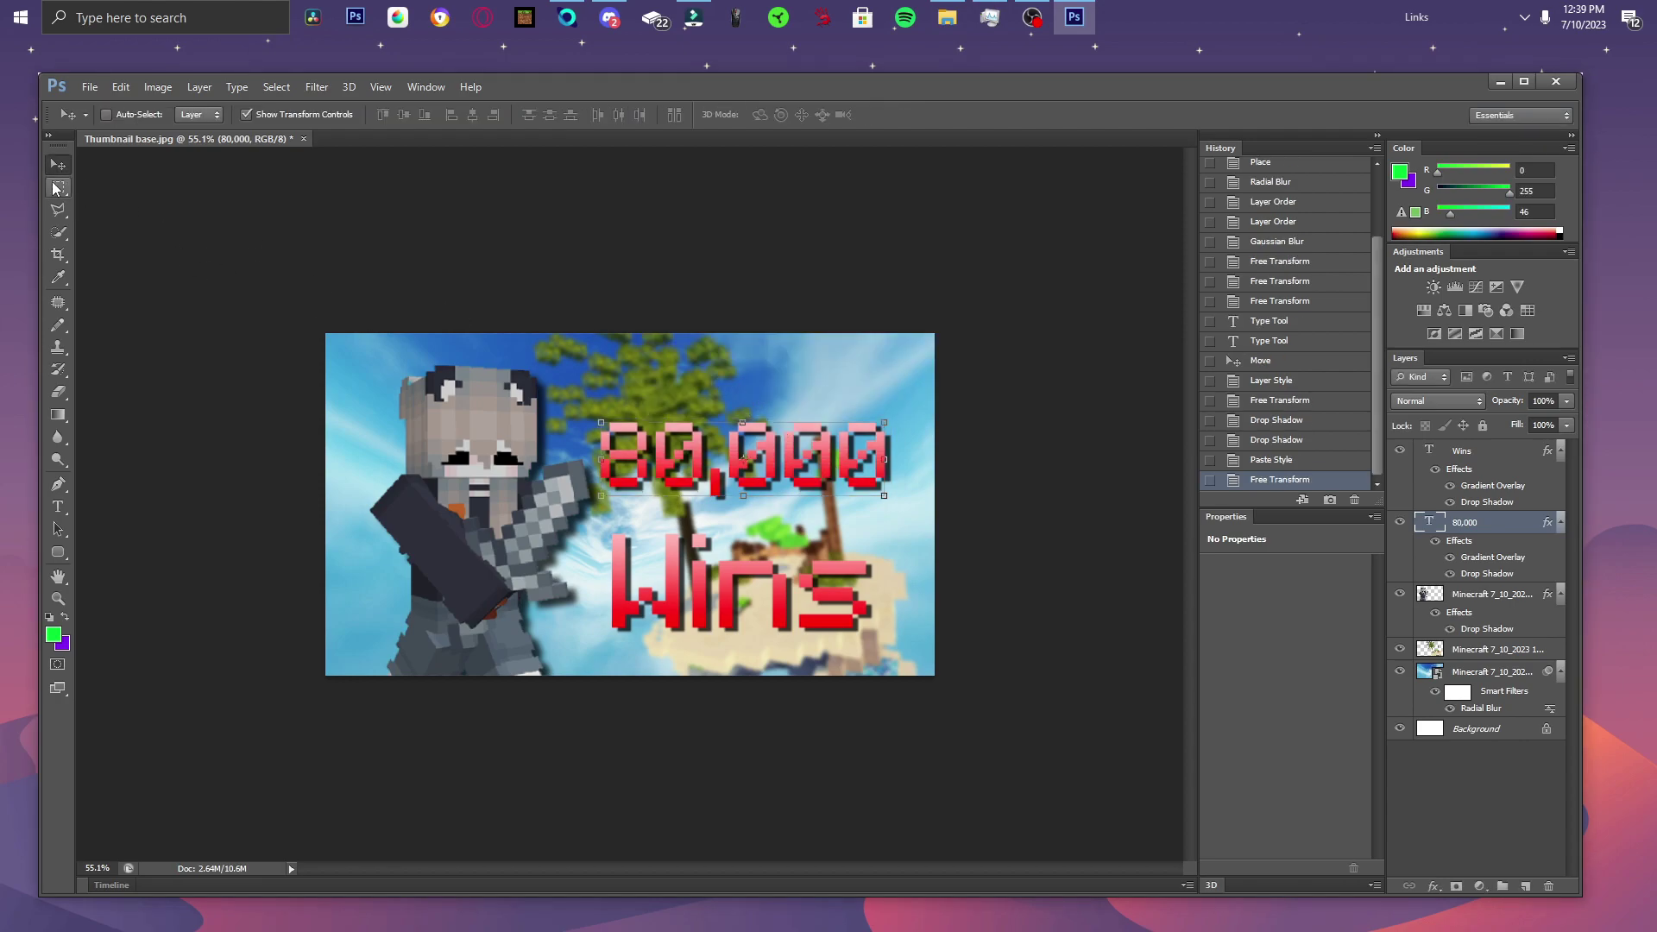
Nudge the Wins text up and right to align beneath 80,000.
left_click(1489, 467)
left_click_drag(780, 587, 788, 566)
left_click(57, 187)
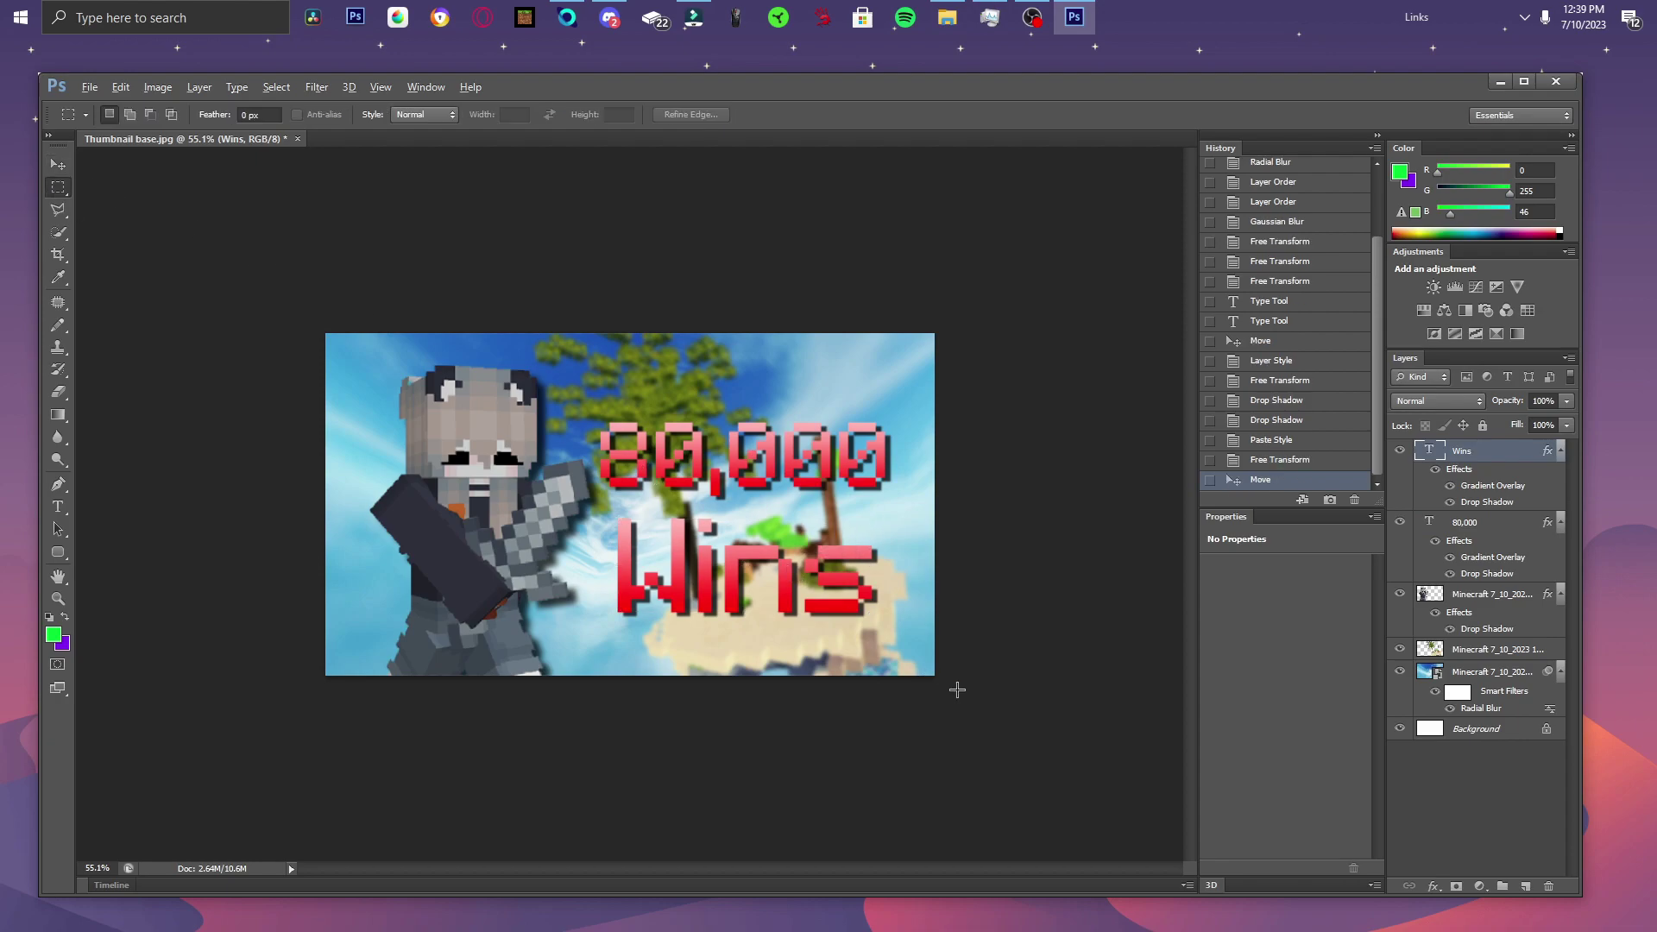
scroll(959, 703, "down", 3)
scroll(645, 688, "up", 6)
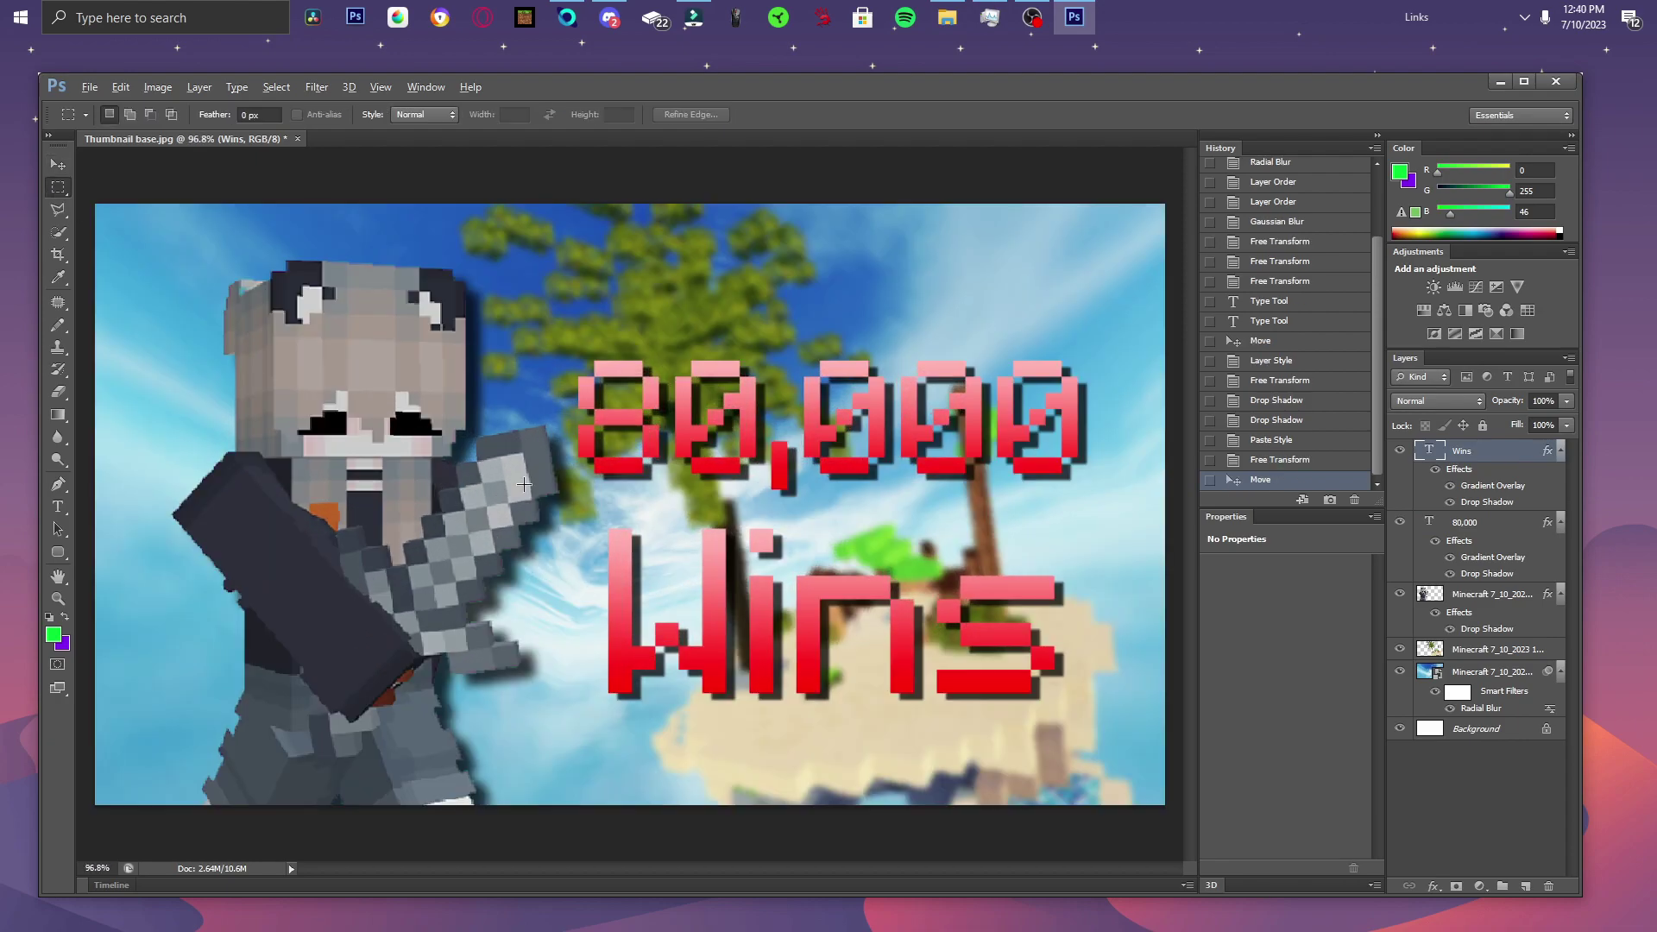
scroll(524, 485, "down", 5)
Drag the Minecraft character into a new position and apply the transform.
left_click(58, 164)
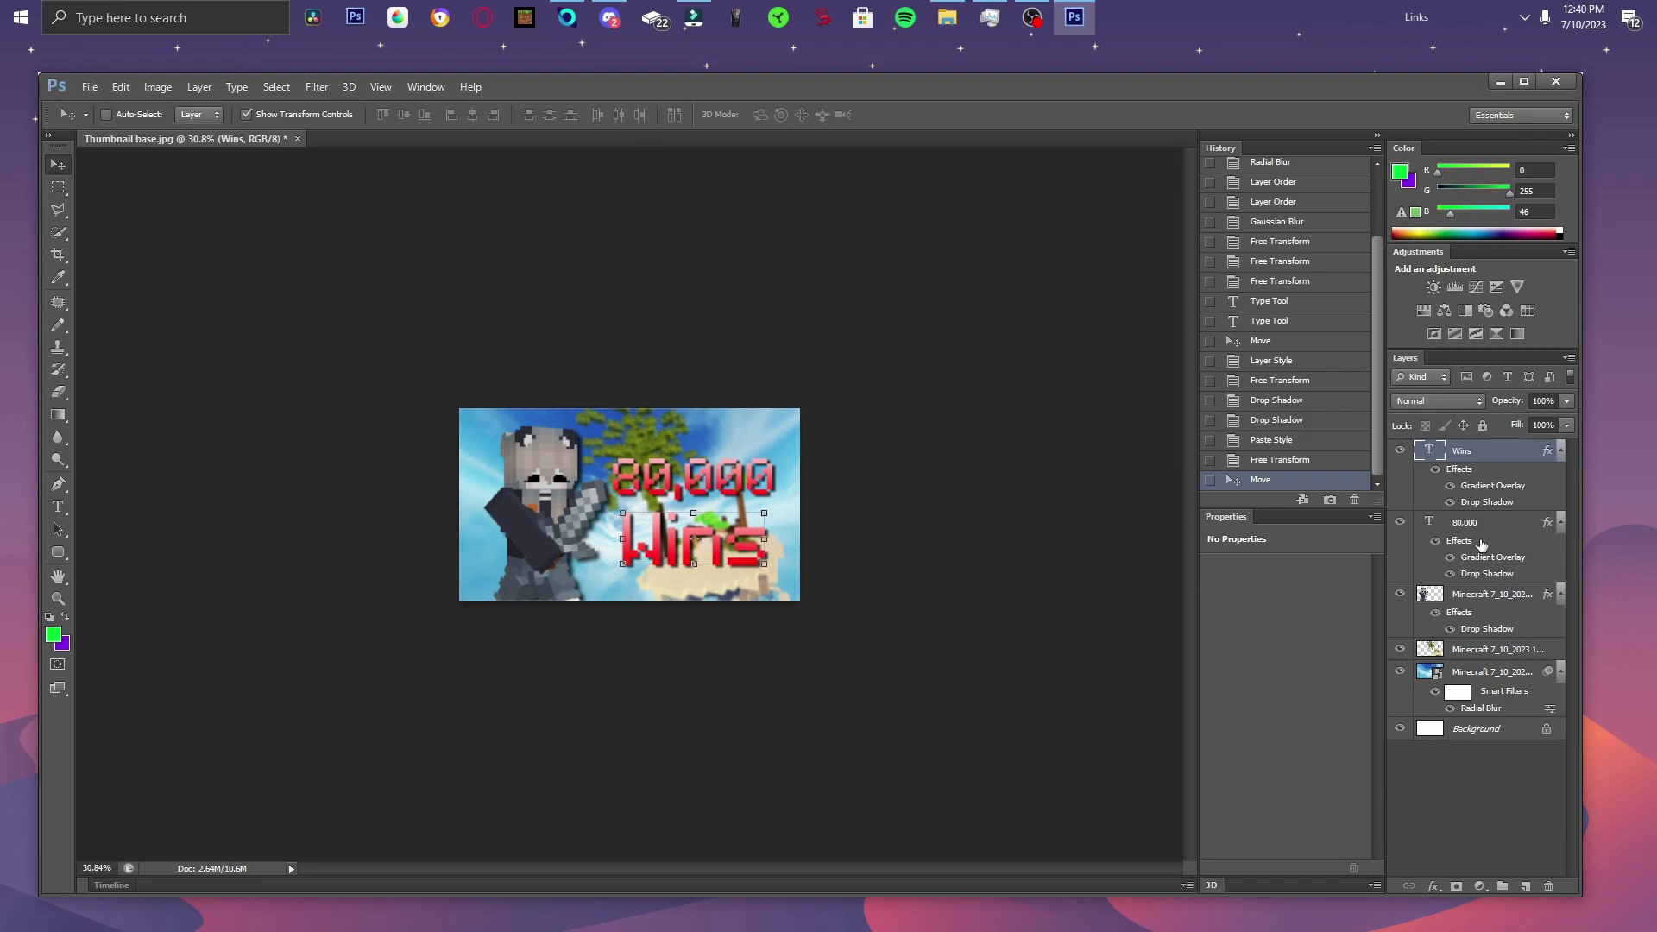
left_click(1486, 596)
mouse_move(558, 474)
left_mouse_down()
mouse_move(544, 481)
mouse_move(605, 420)
mouse_move(588, 462)
left_mouse_up()
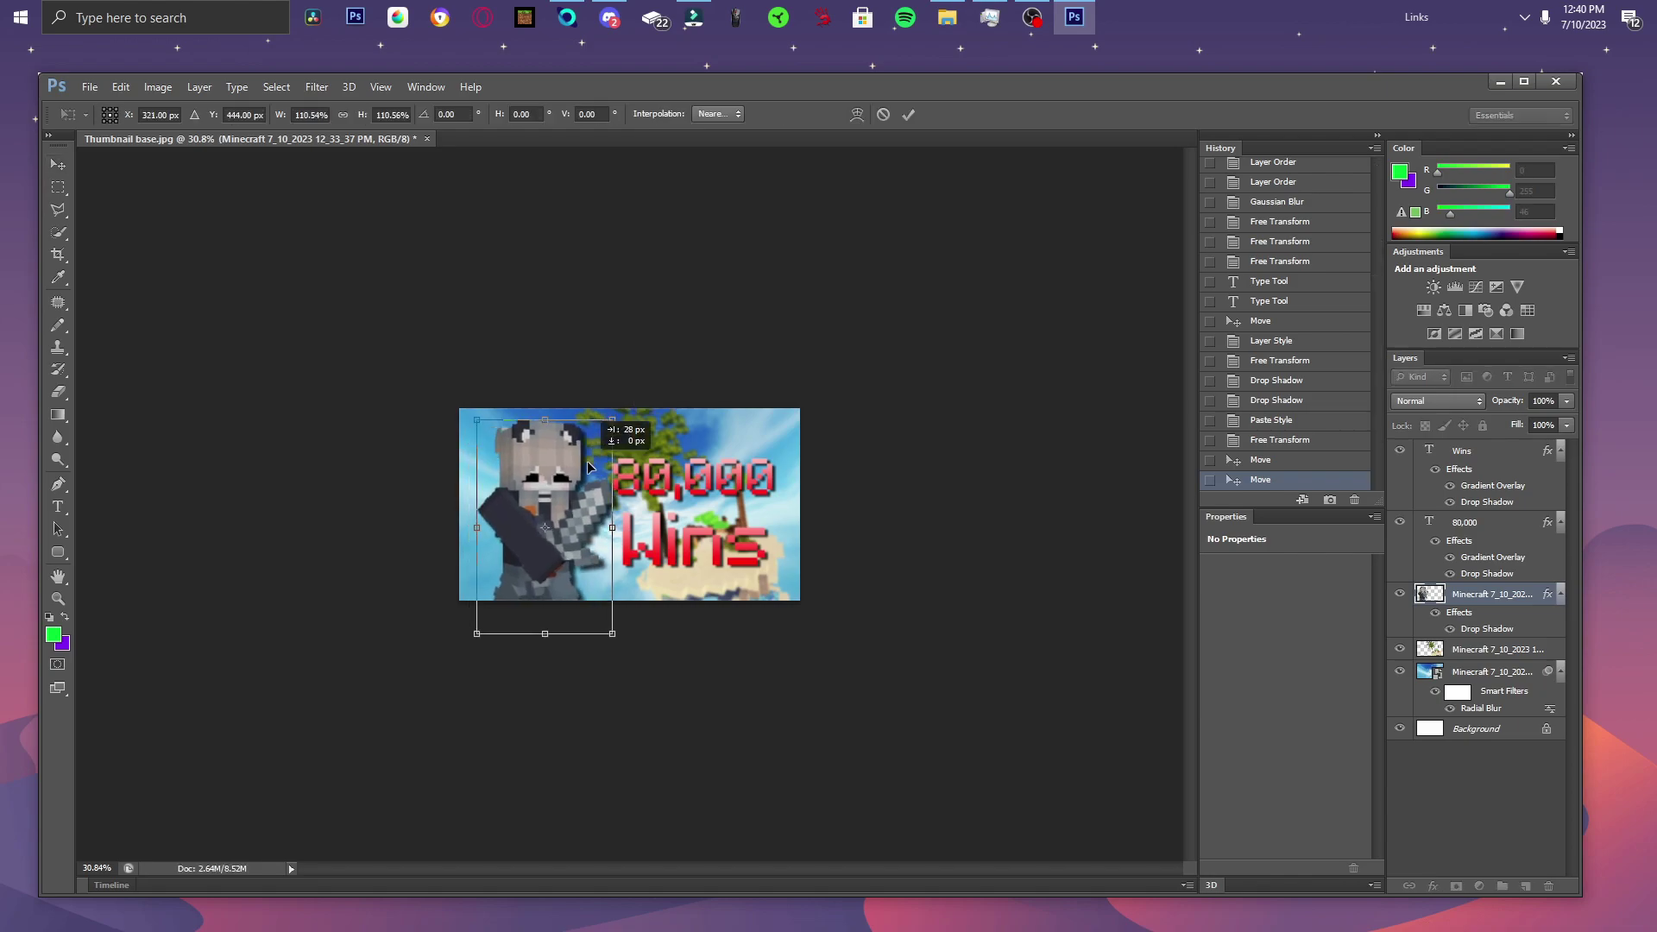
left_click(58, 187)
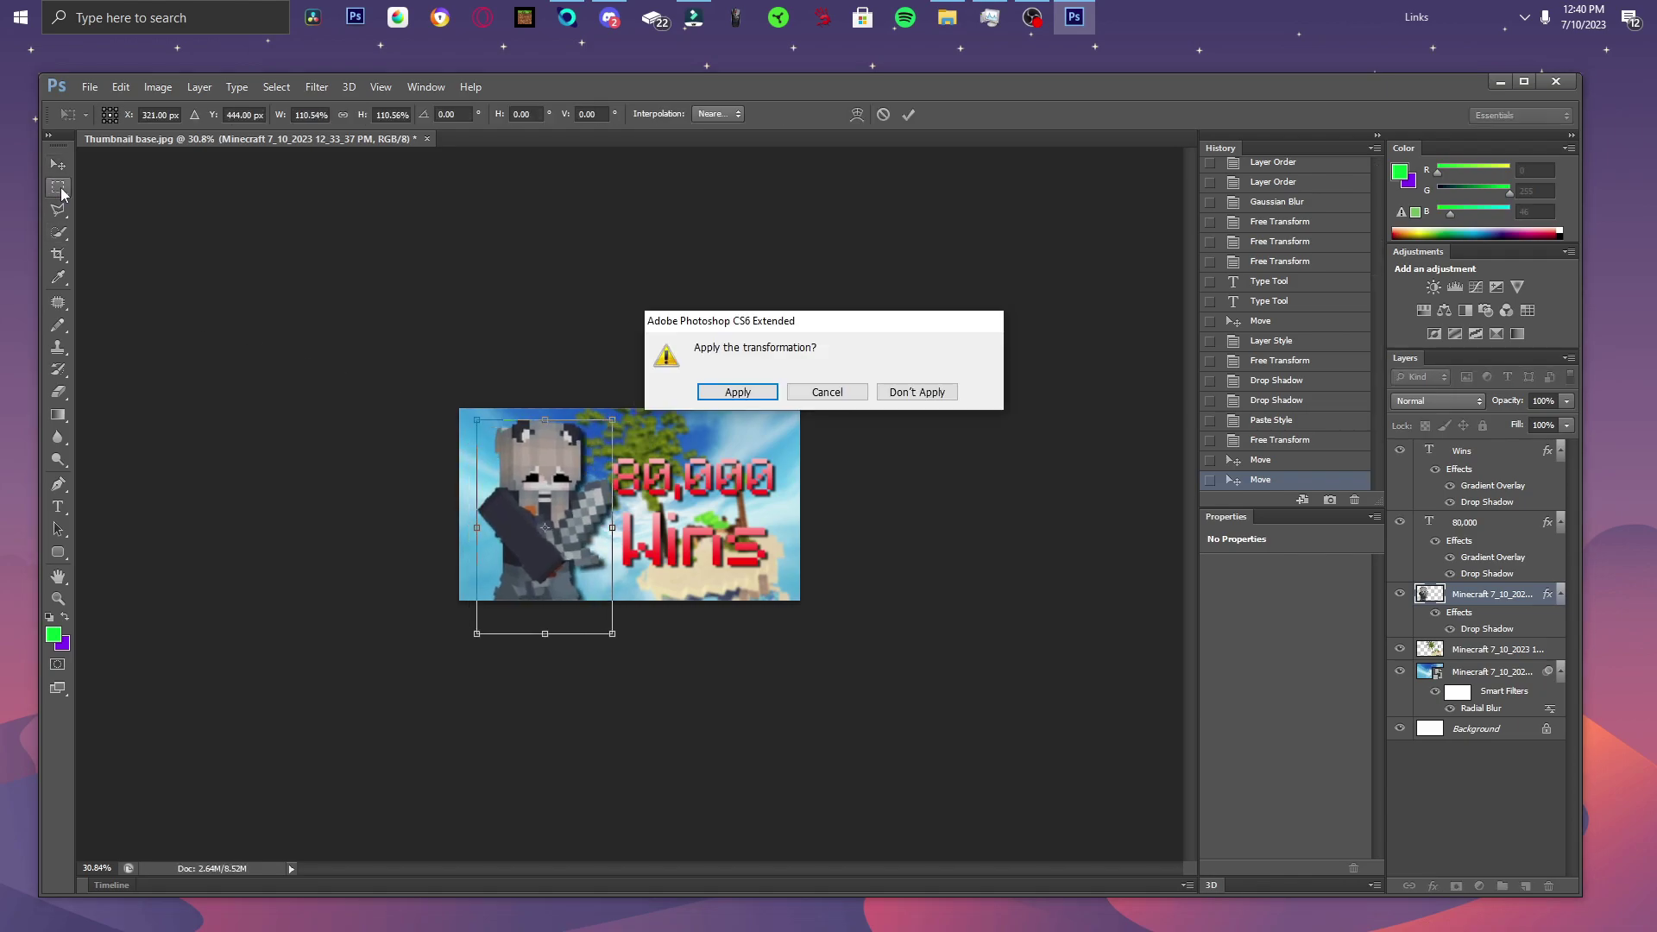
left_click(736, 394)
scroll(707, 564, "up", 2)
scroll(707, 565, "up", 3)
scroll(704, 566, "down", 3)
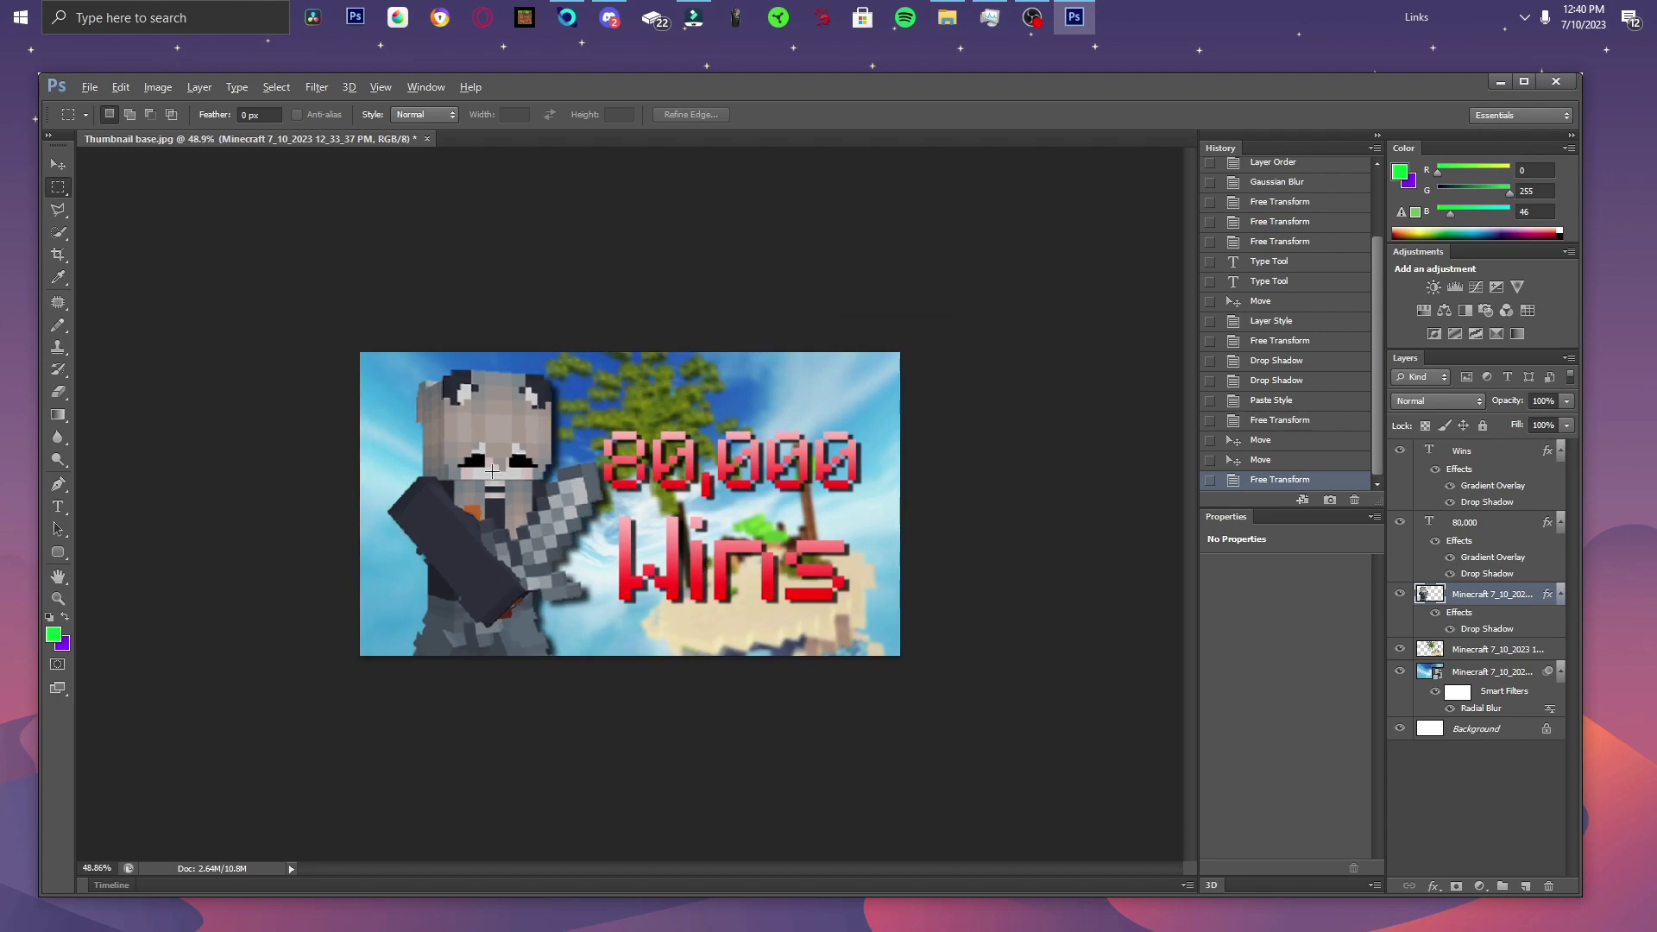
Nudge the character a few pixels left with Shift+Left.
key("v")
key("shift+Left")
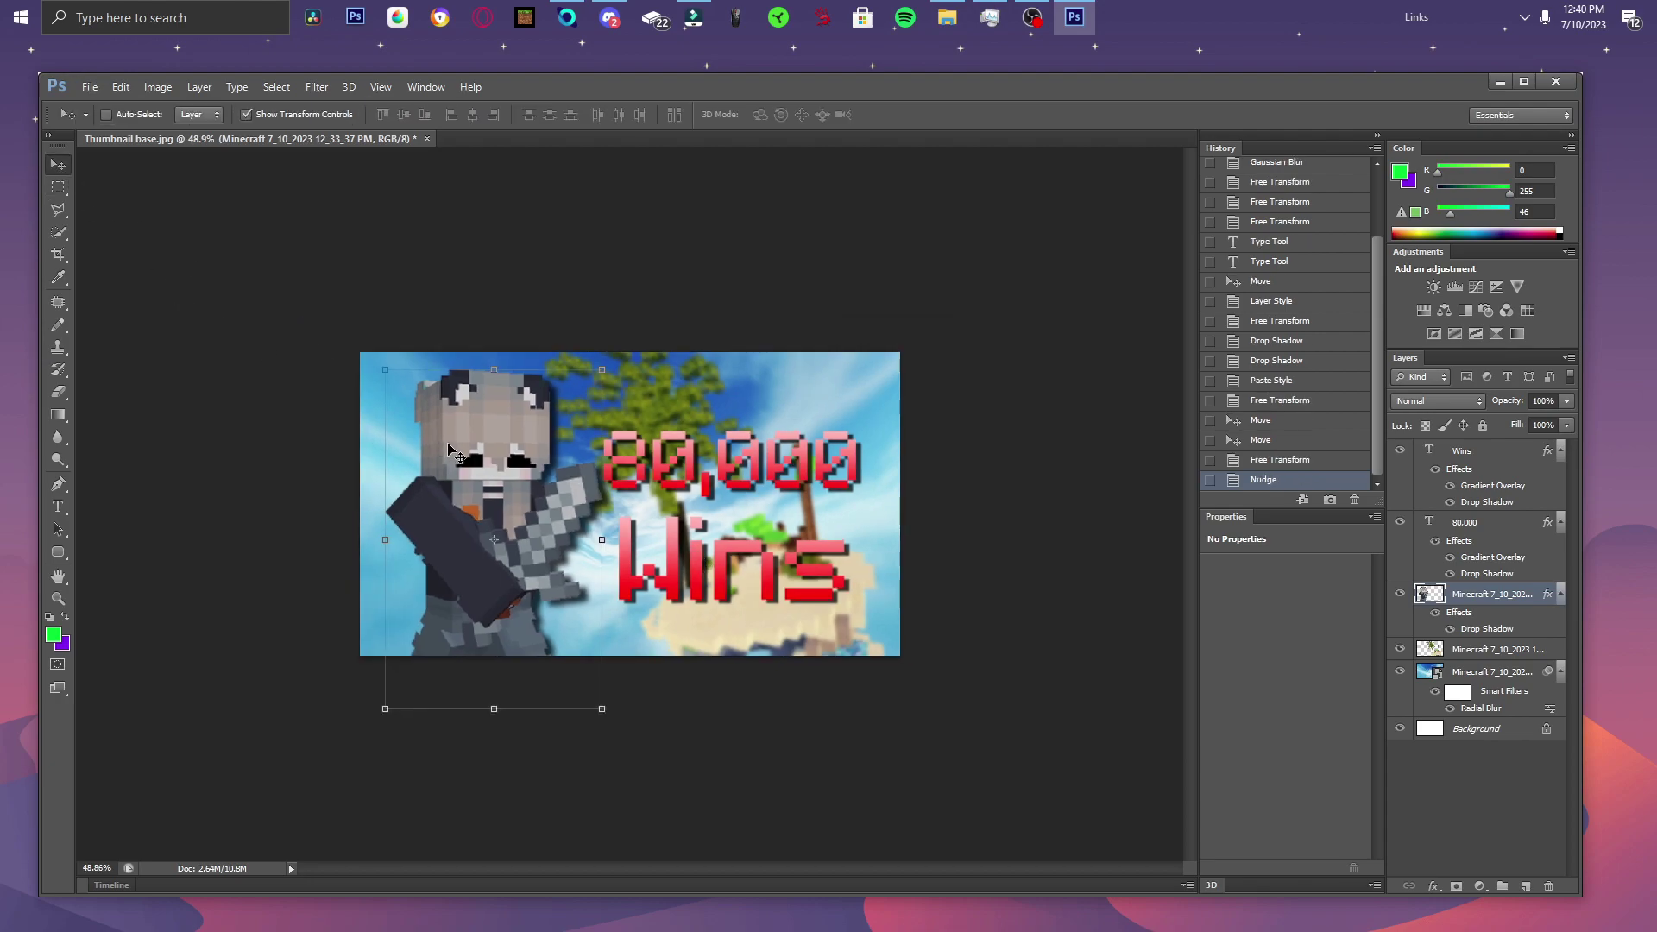
key("m")
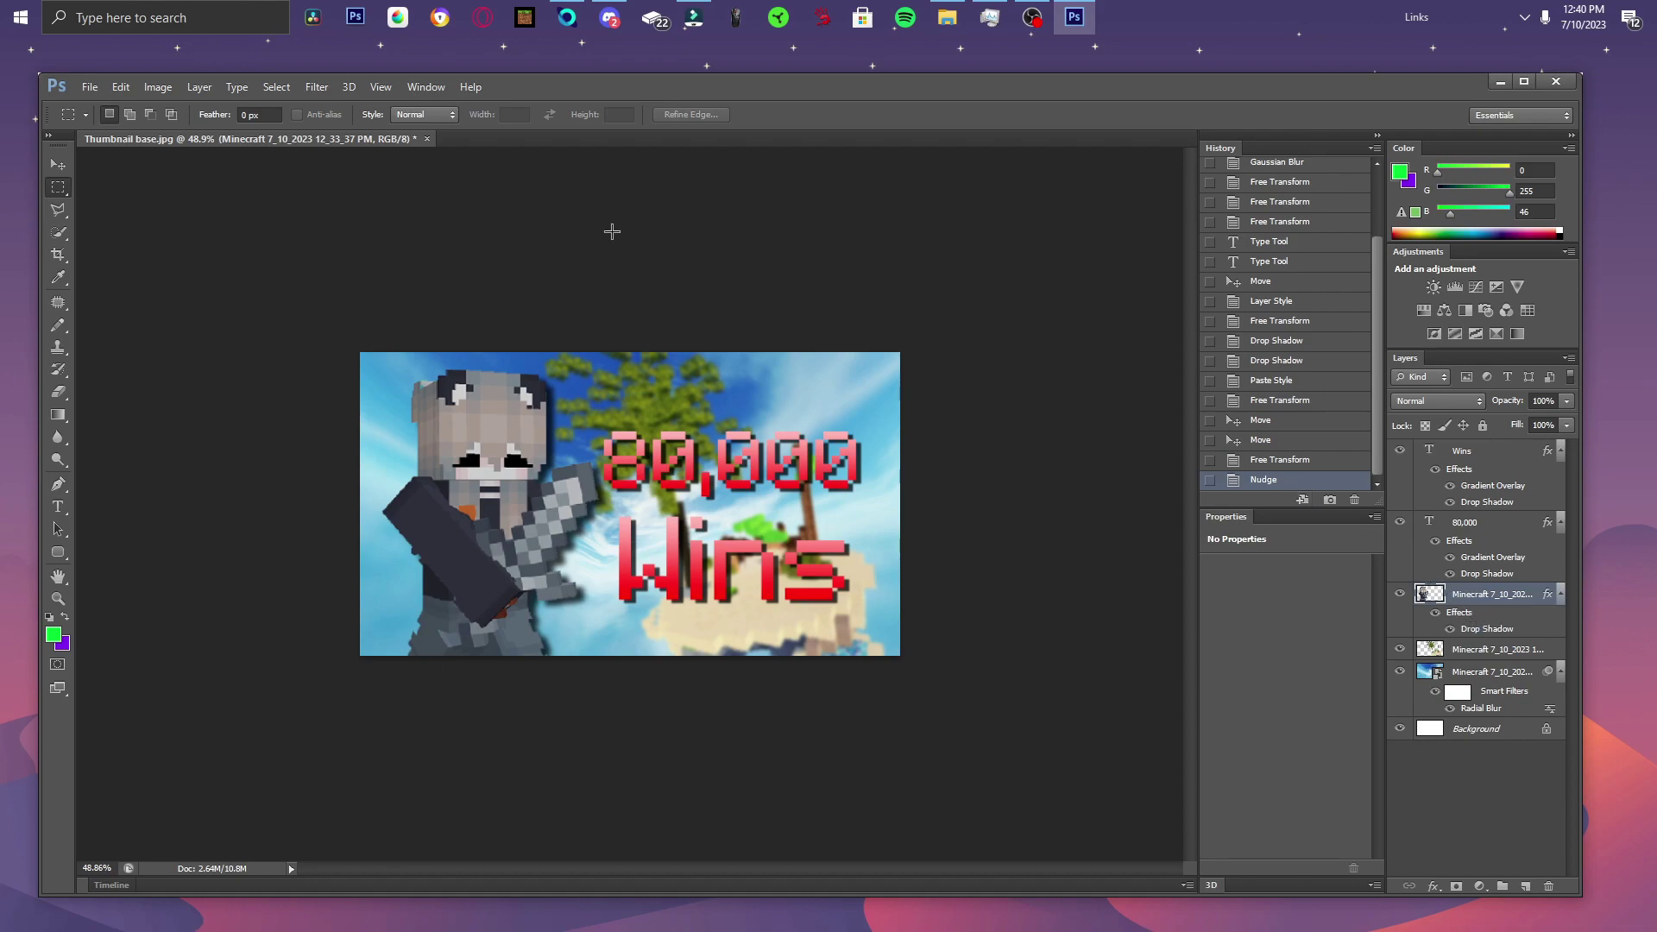
Start File > Place and browse to the Thumbnails folder on the WD_Elements (D:) drive.
left_click(89, 87)
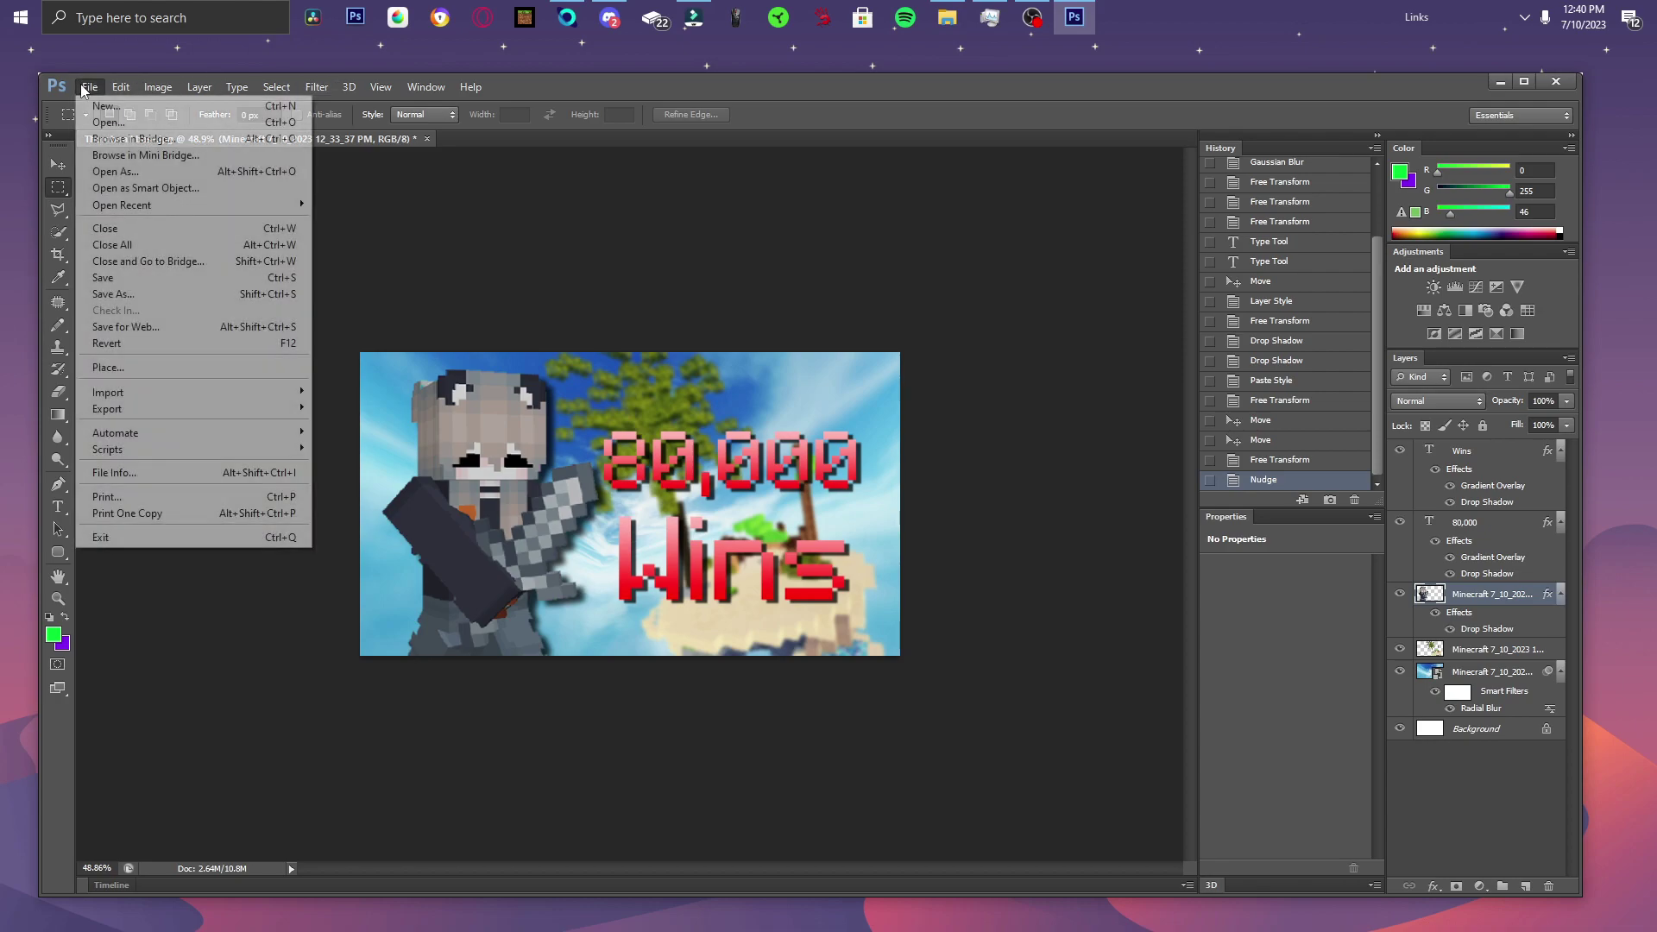
left_click(139, 371)
left_click(604, 449)
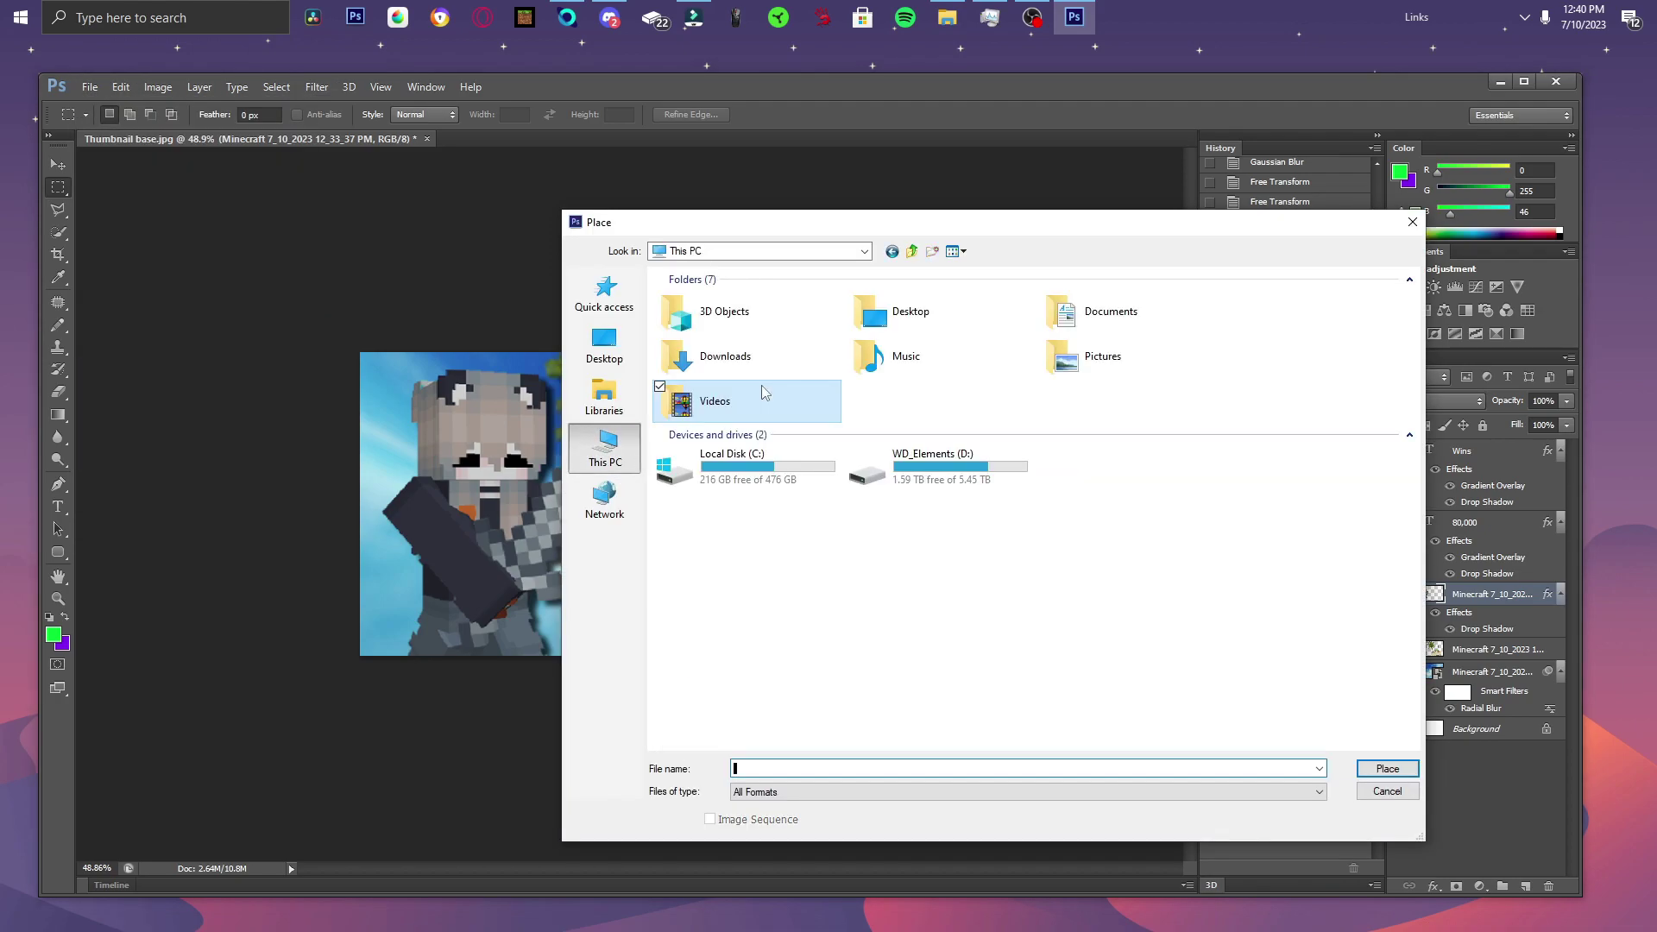
double_click(929, 320)
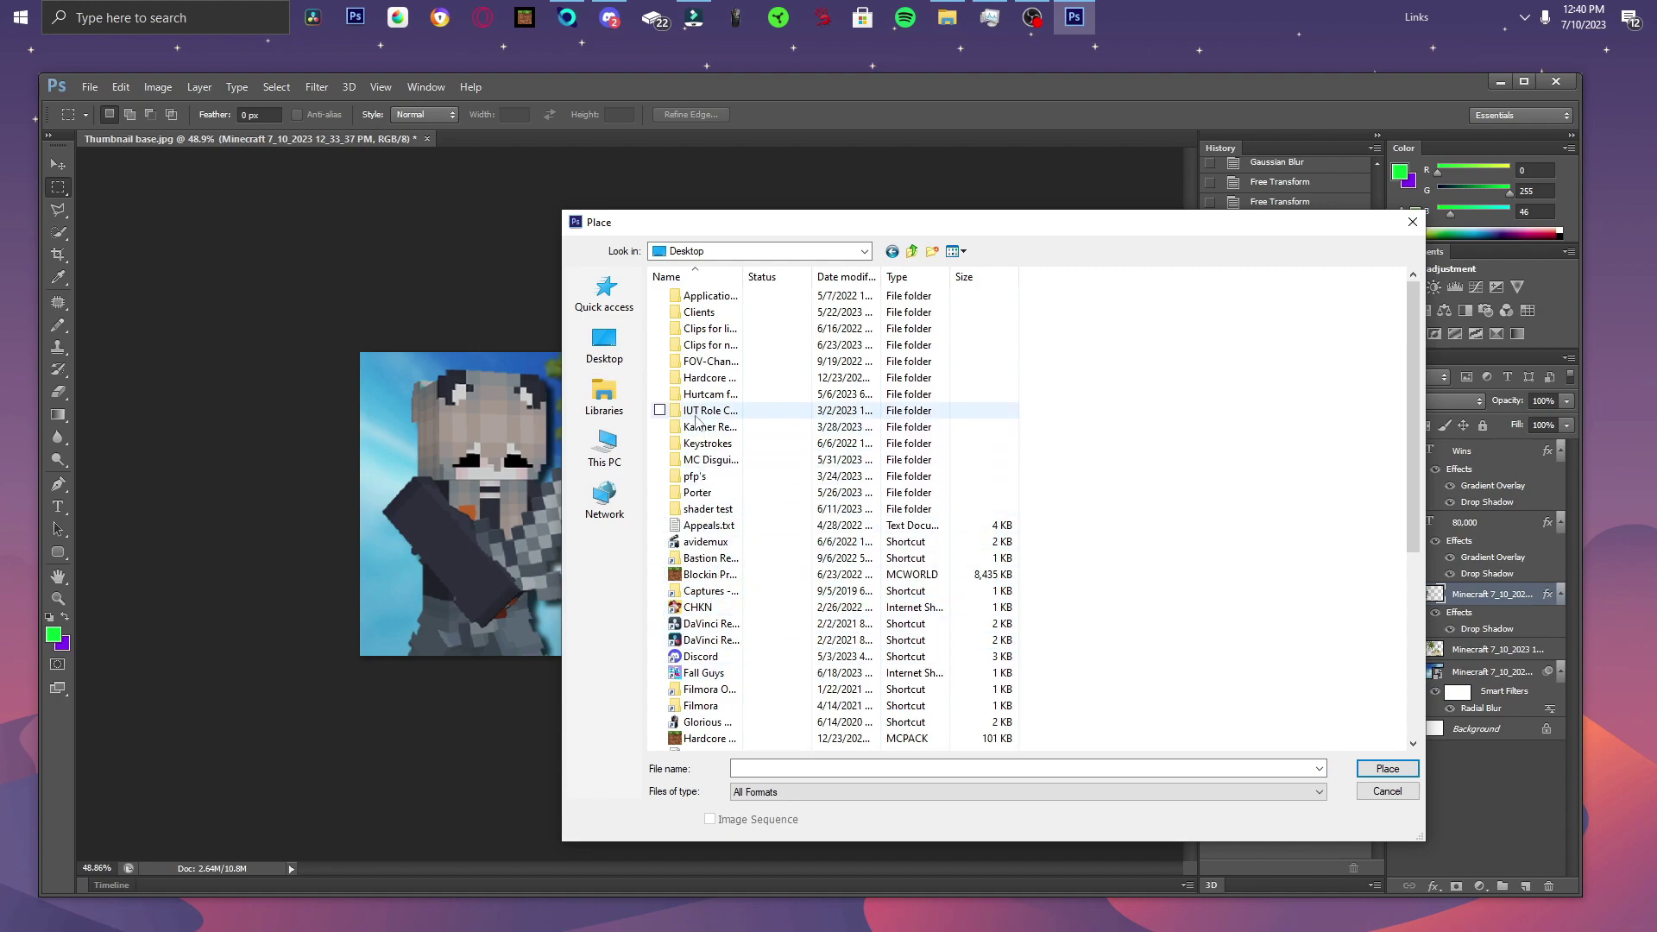
left_click(605, 447)
double_click(933, 466)
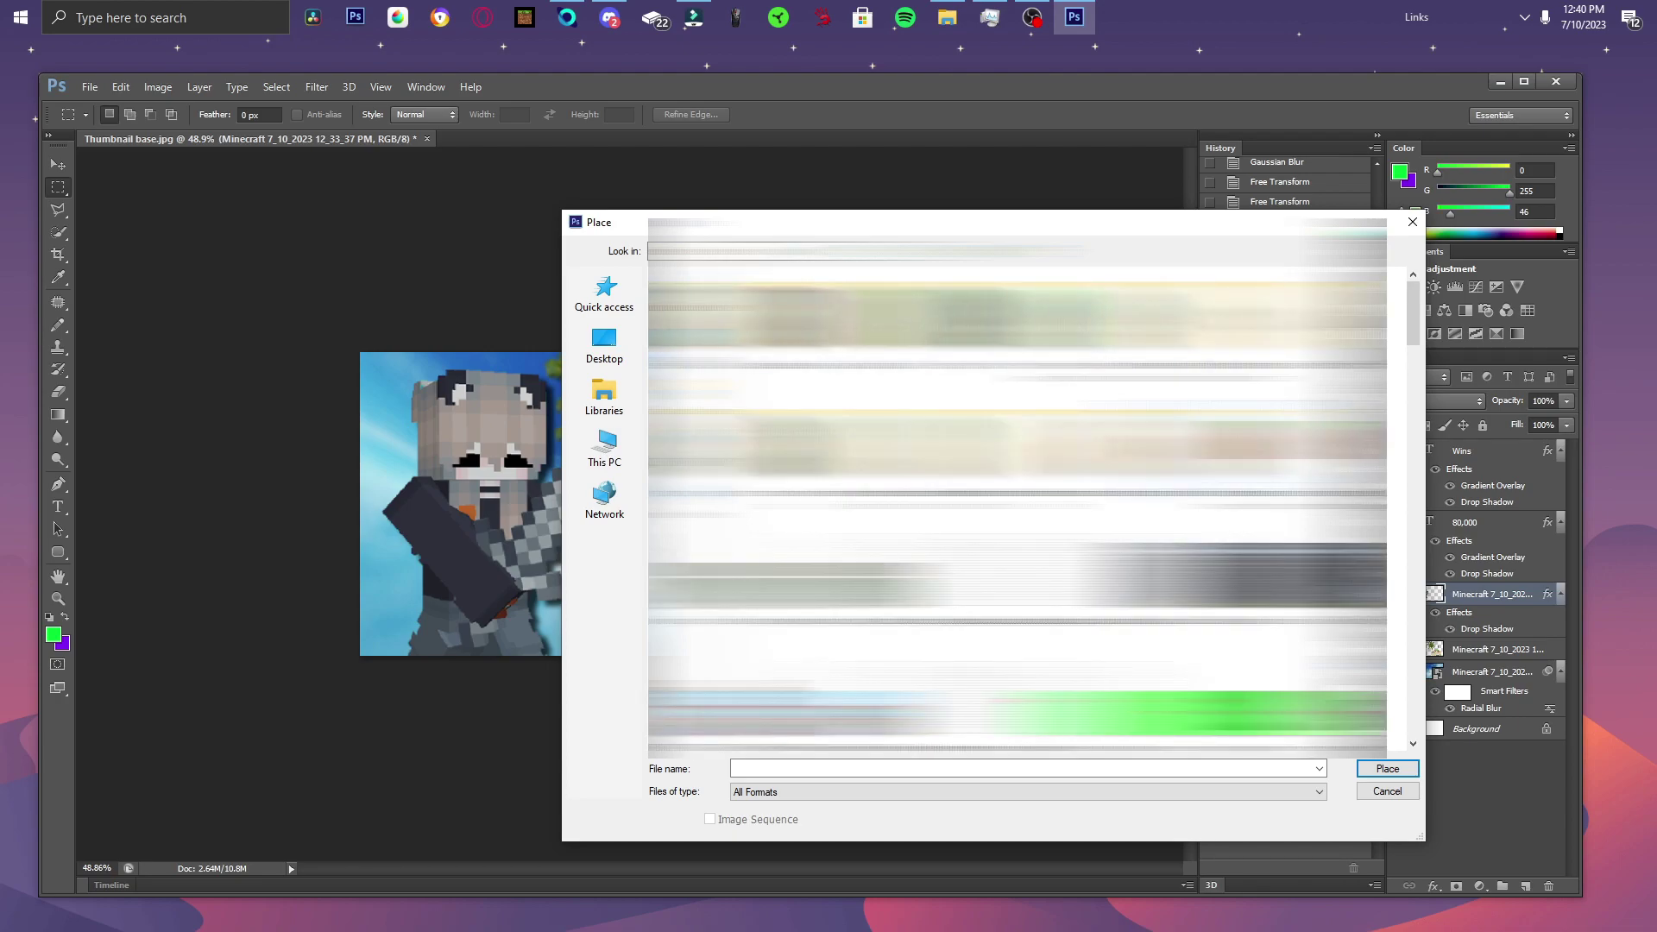
double_click(1321, 328)
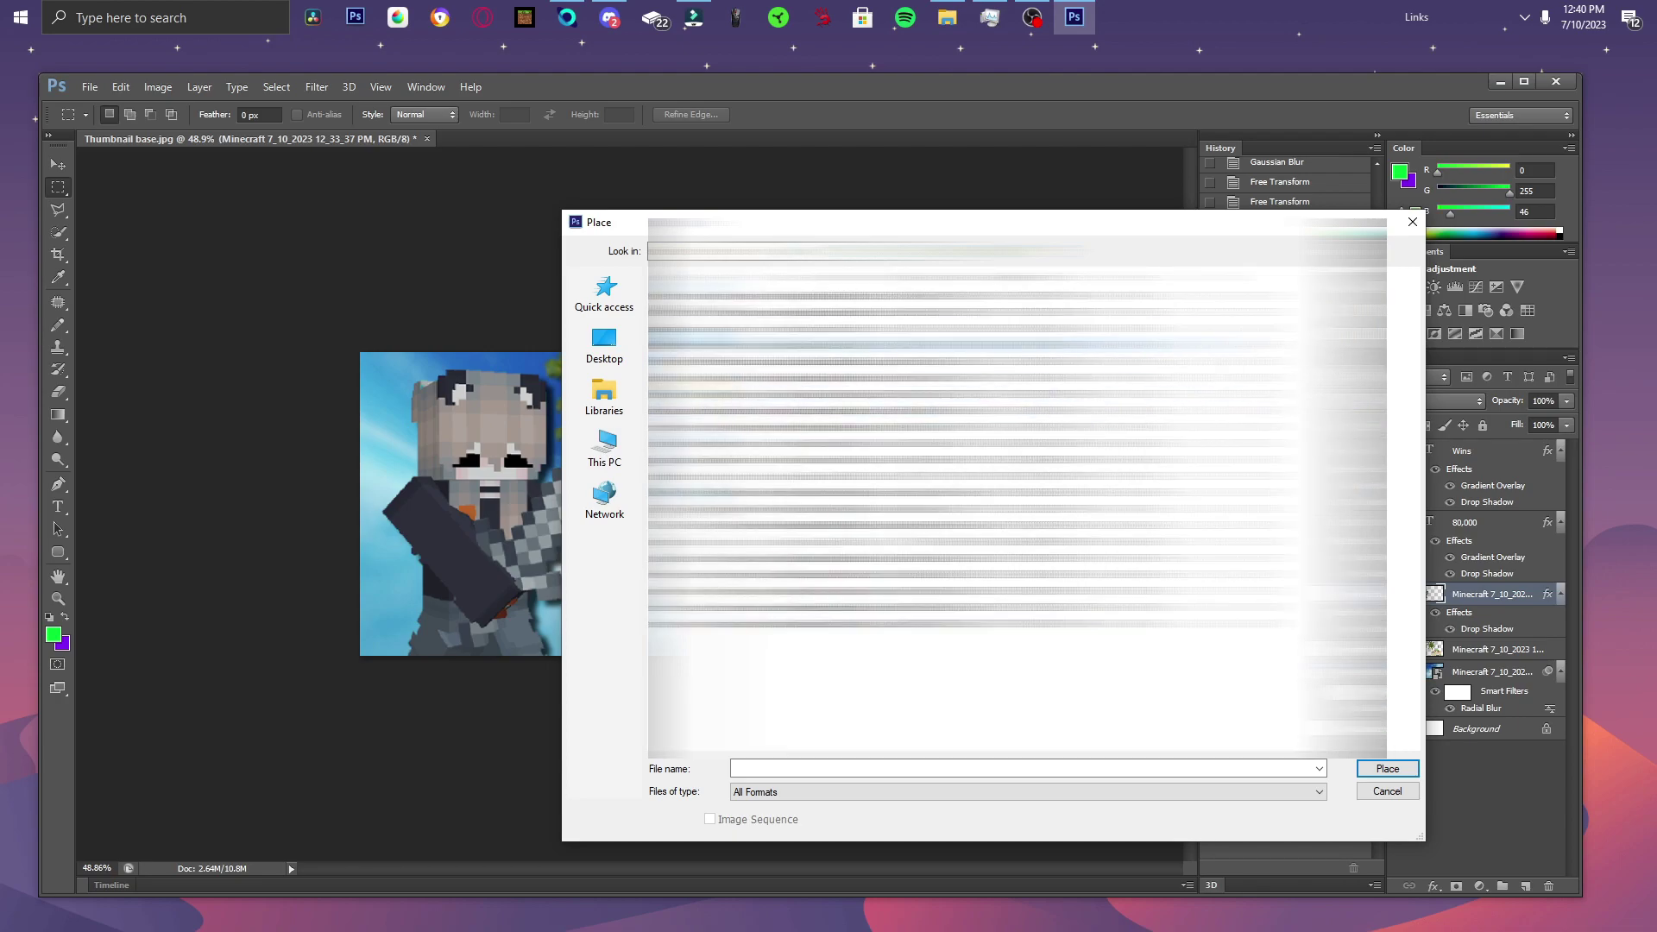
left_click(828, 252)
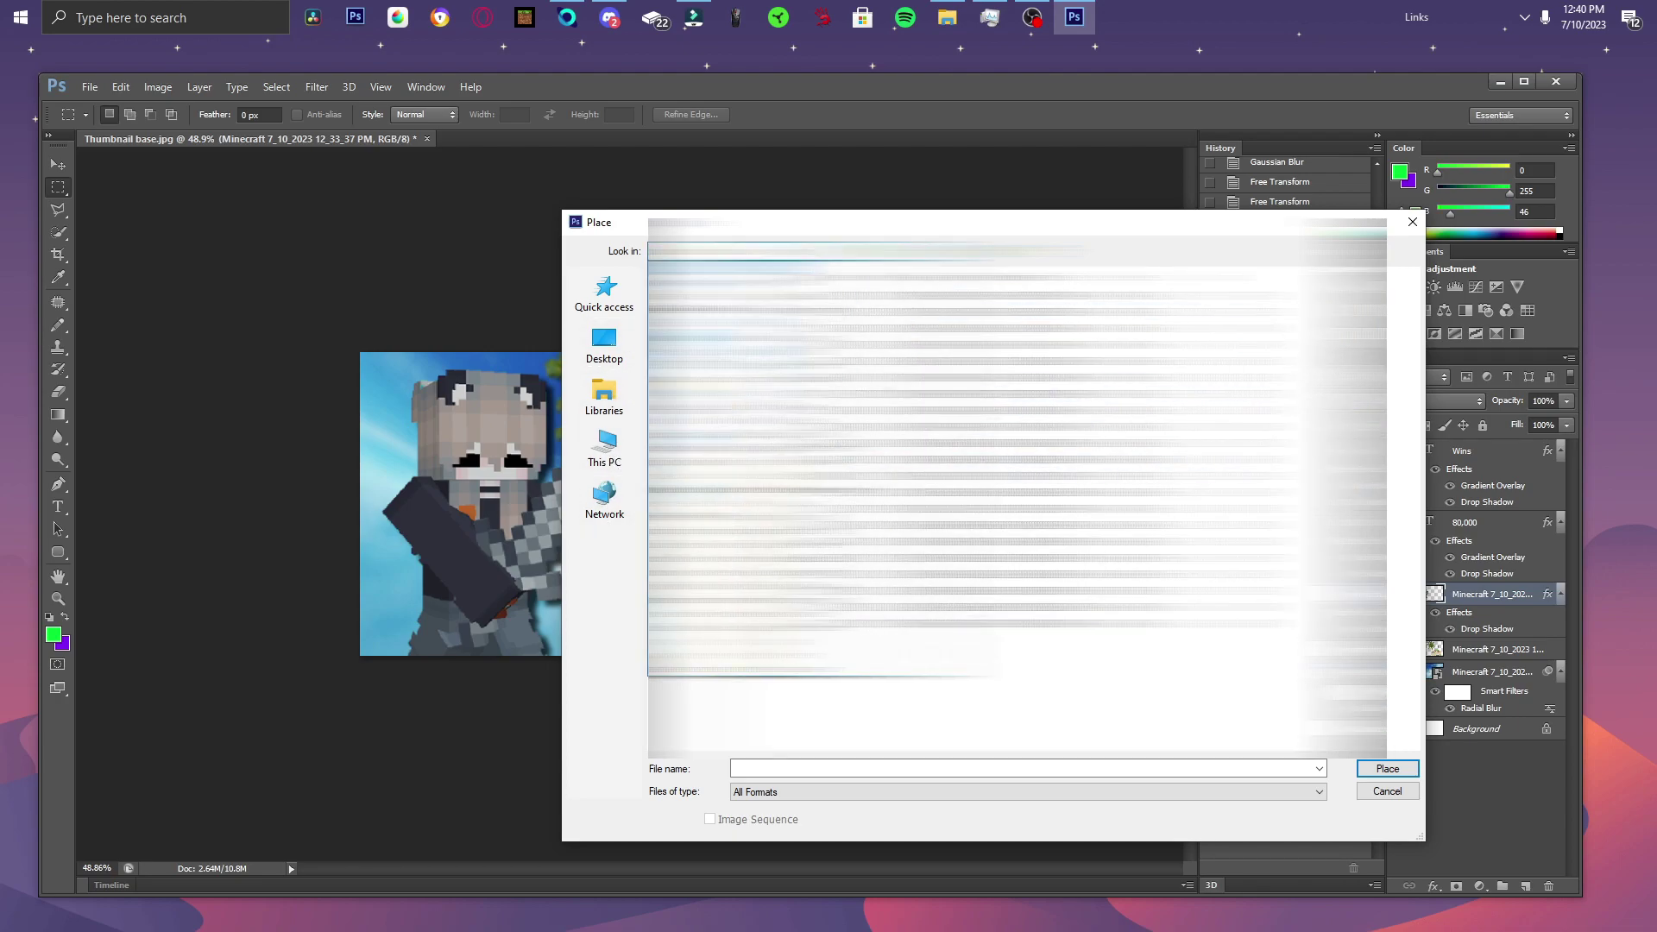
left_click(768, 470)
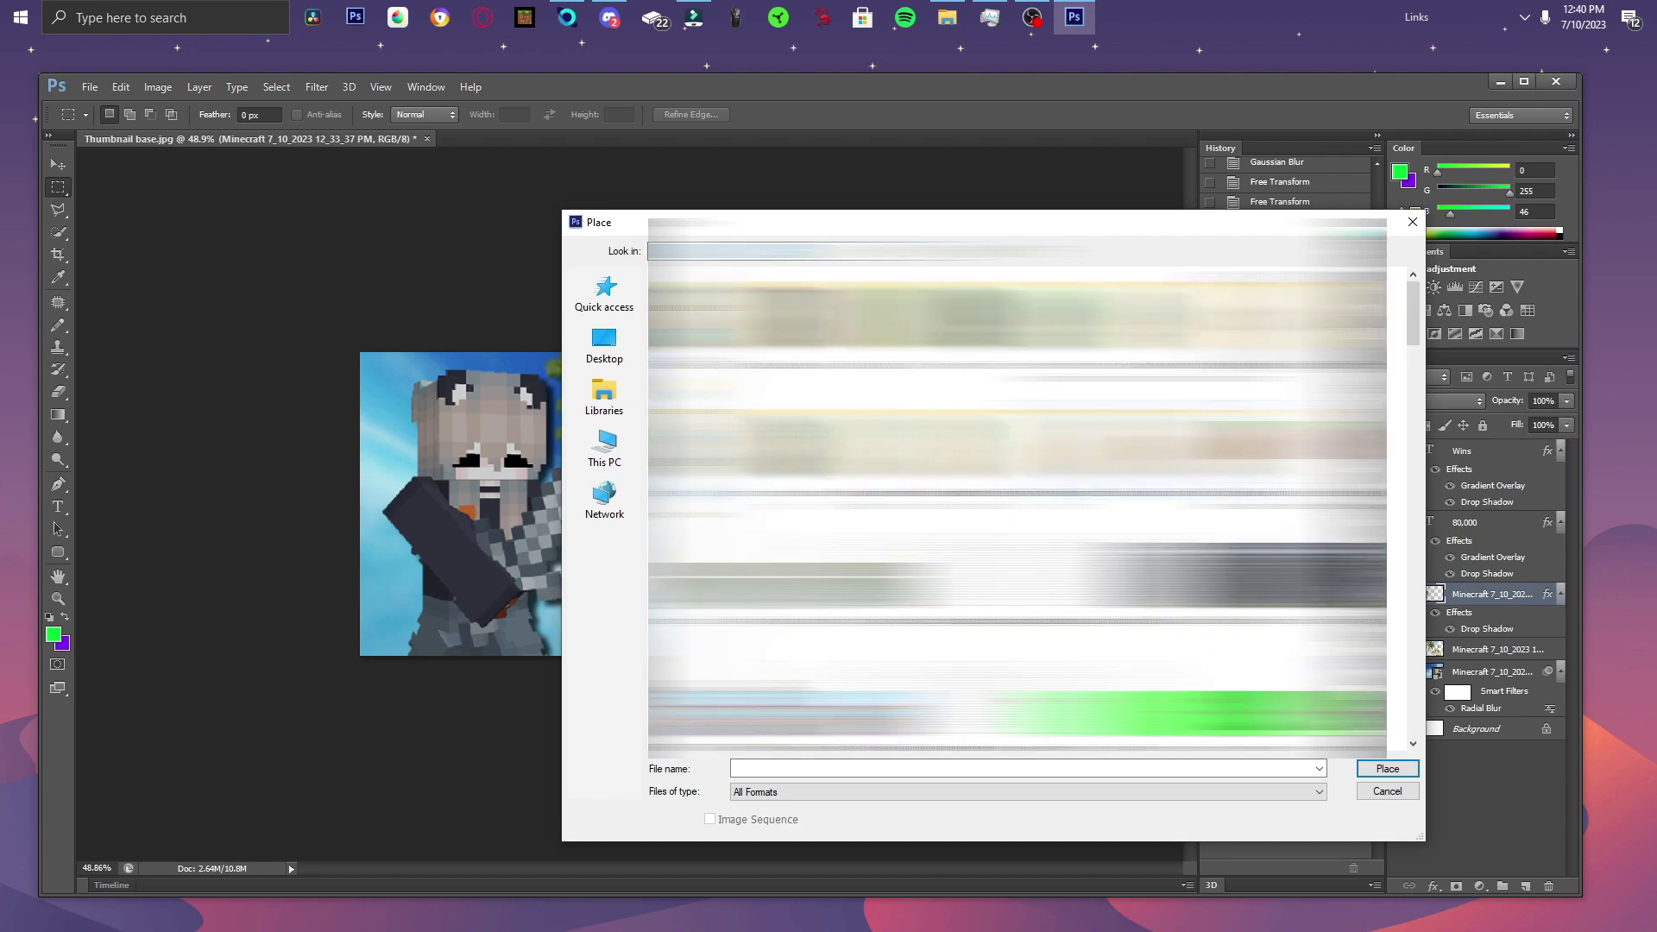
scroll(1047, 467, "down", 10)
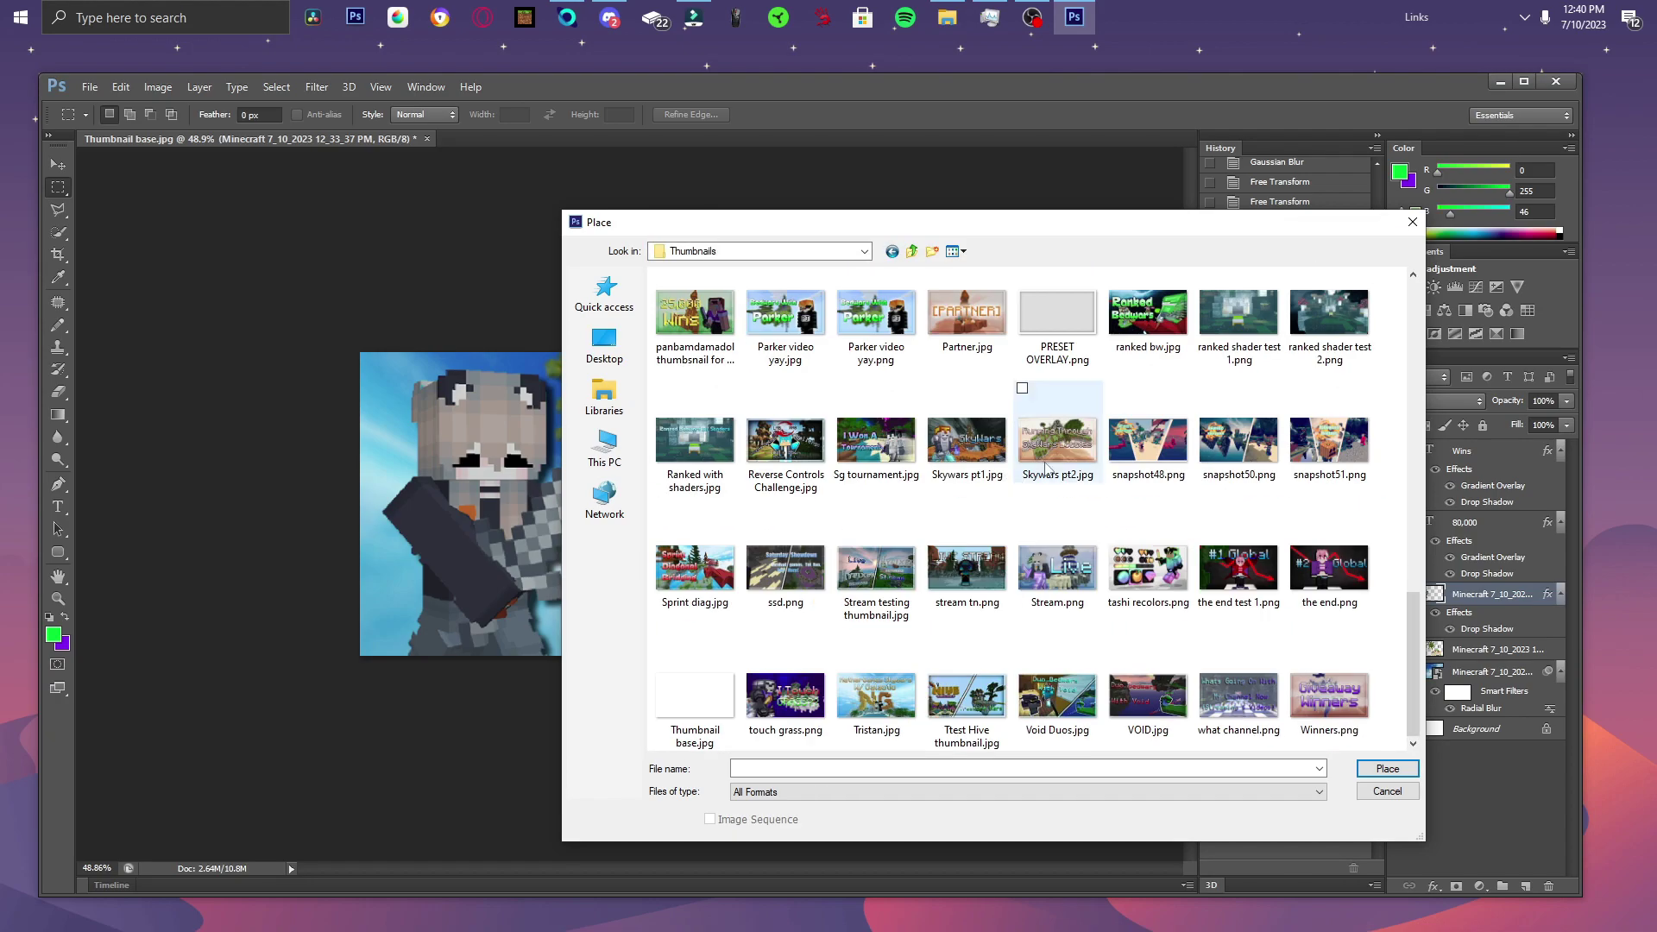
Place PRESET OVERLAY.png into the thumbnail.
left_click(1085, 357)
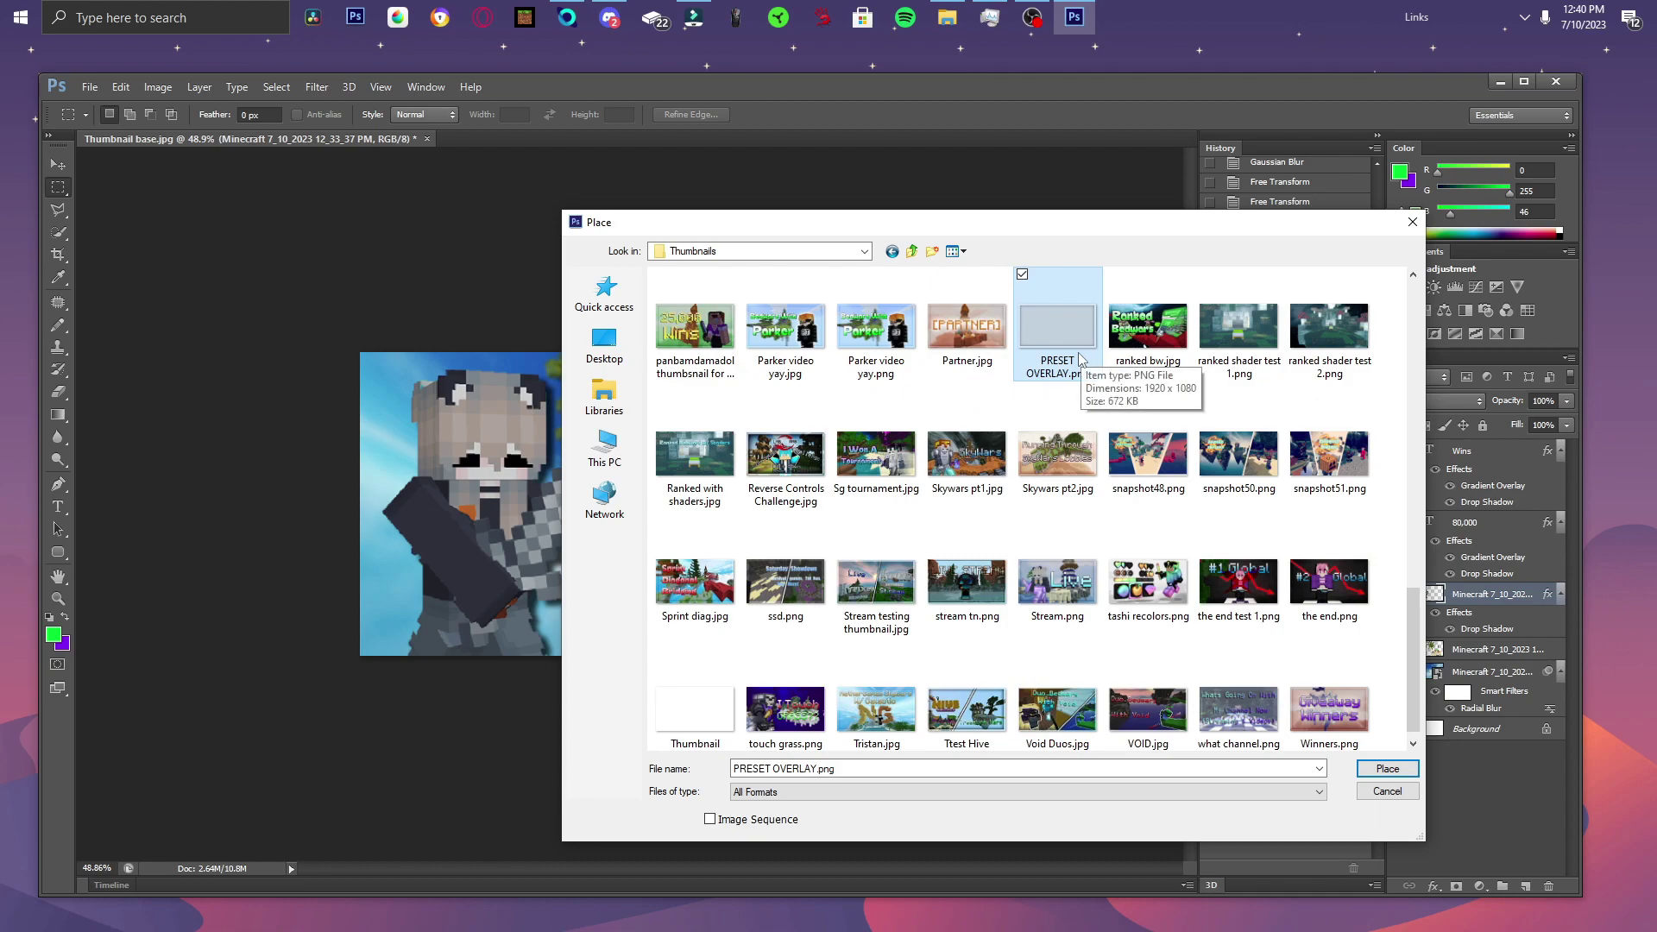
left_click(721, 715)
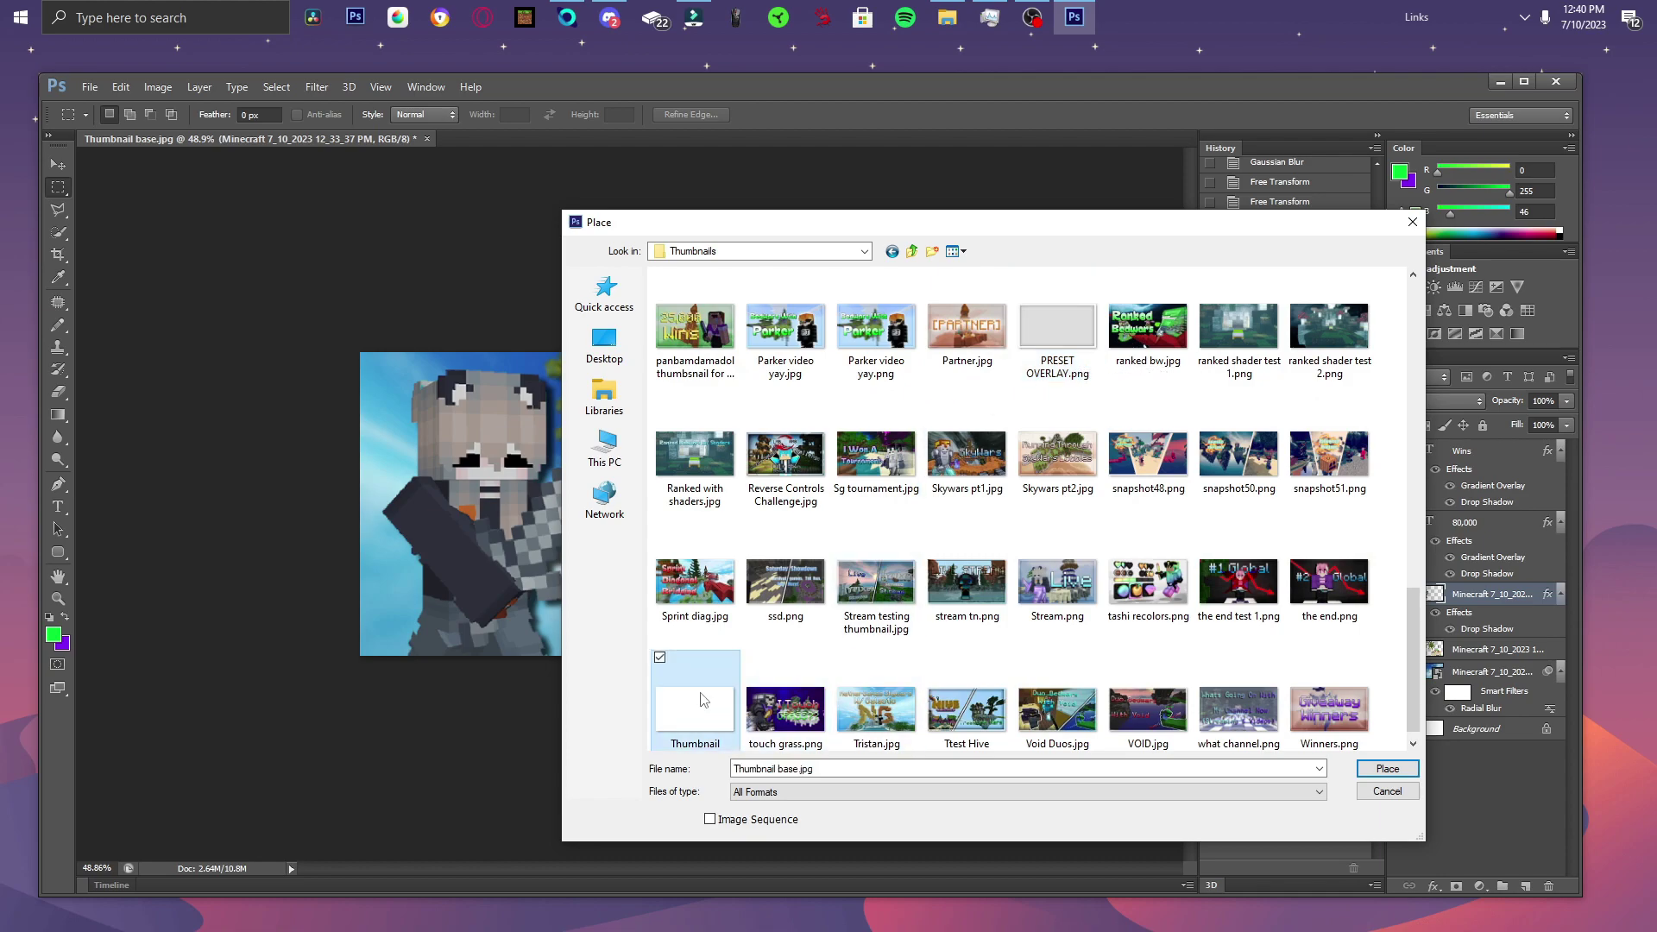
left_click(1079, 332)
double_click(1079, 331)
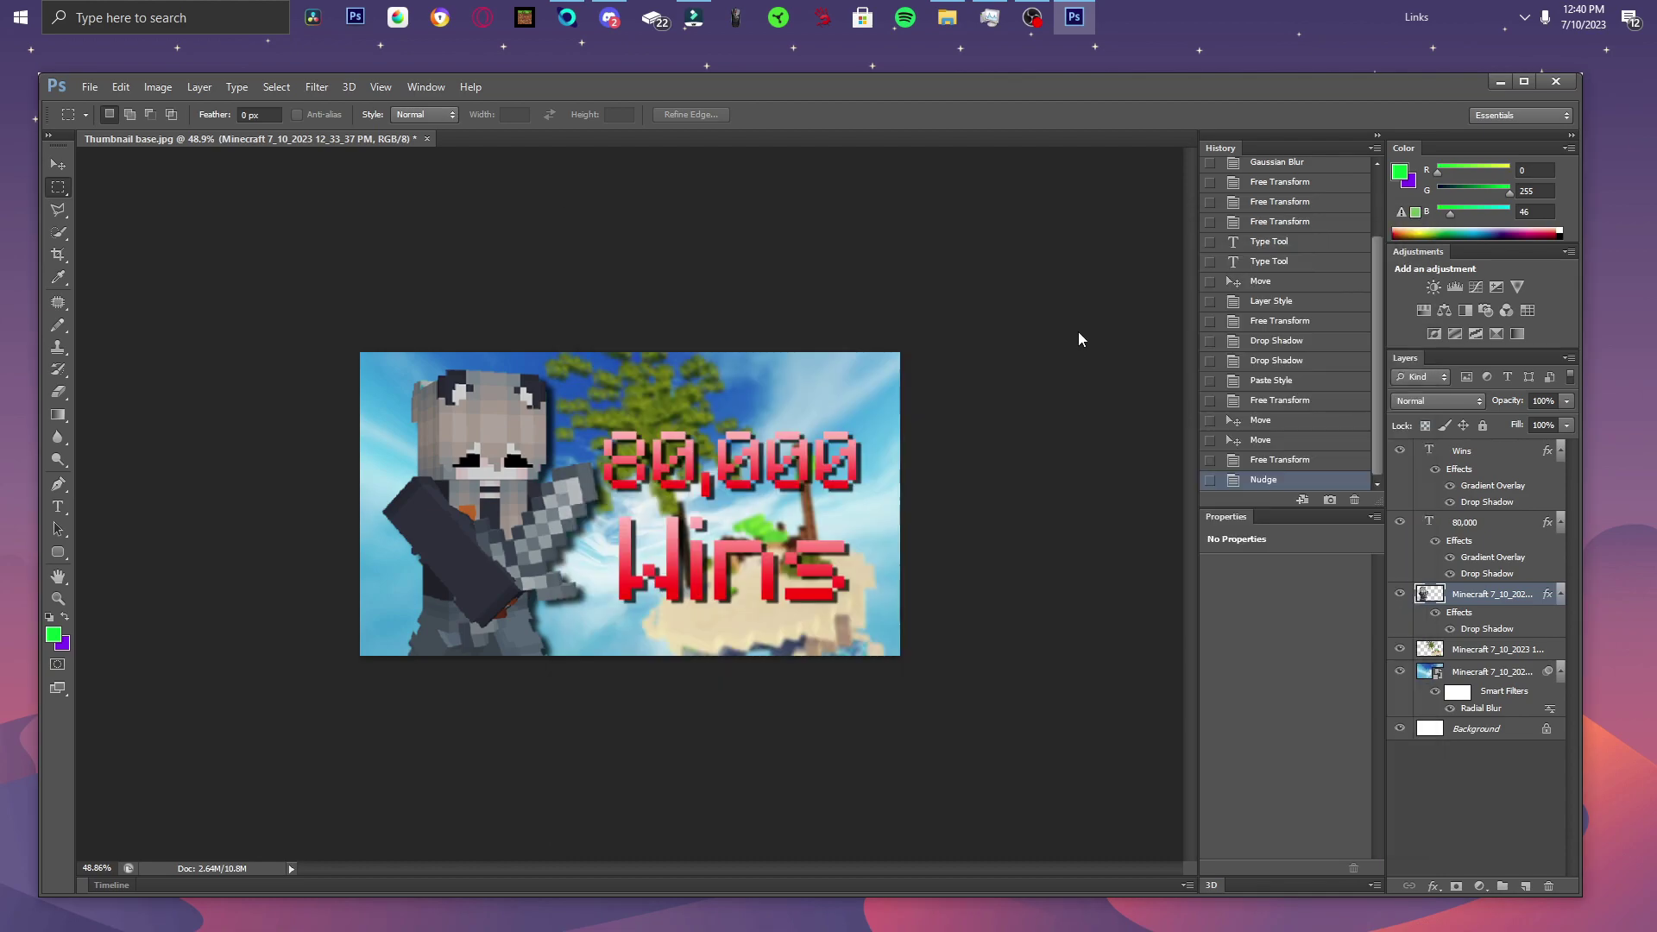
Commit the placed PRESET OVERLAY frame and drag its layer above the text layers.
right_click(653, 443)
left_click(674, 446)
left_click_drag(1432, 556, 1437, 445)
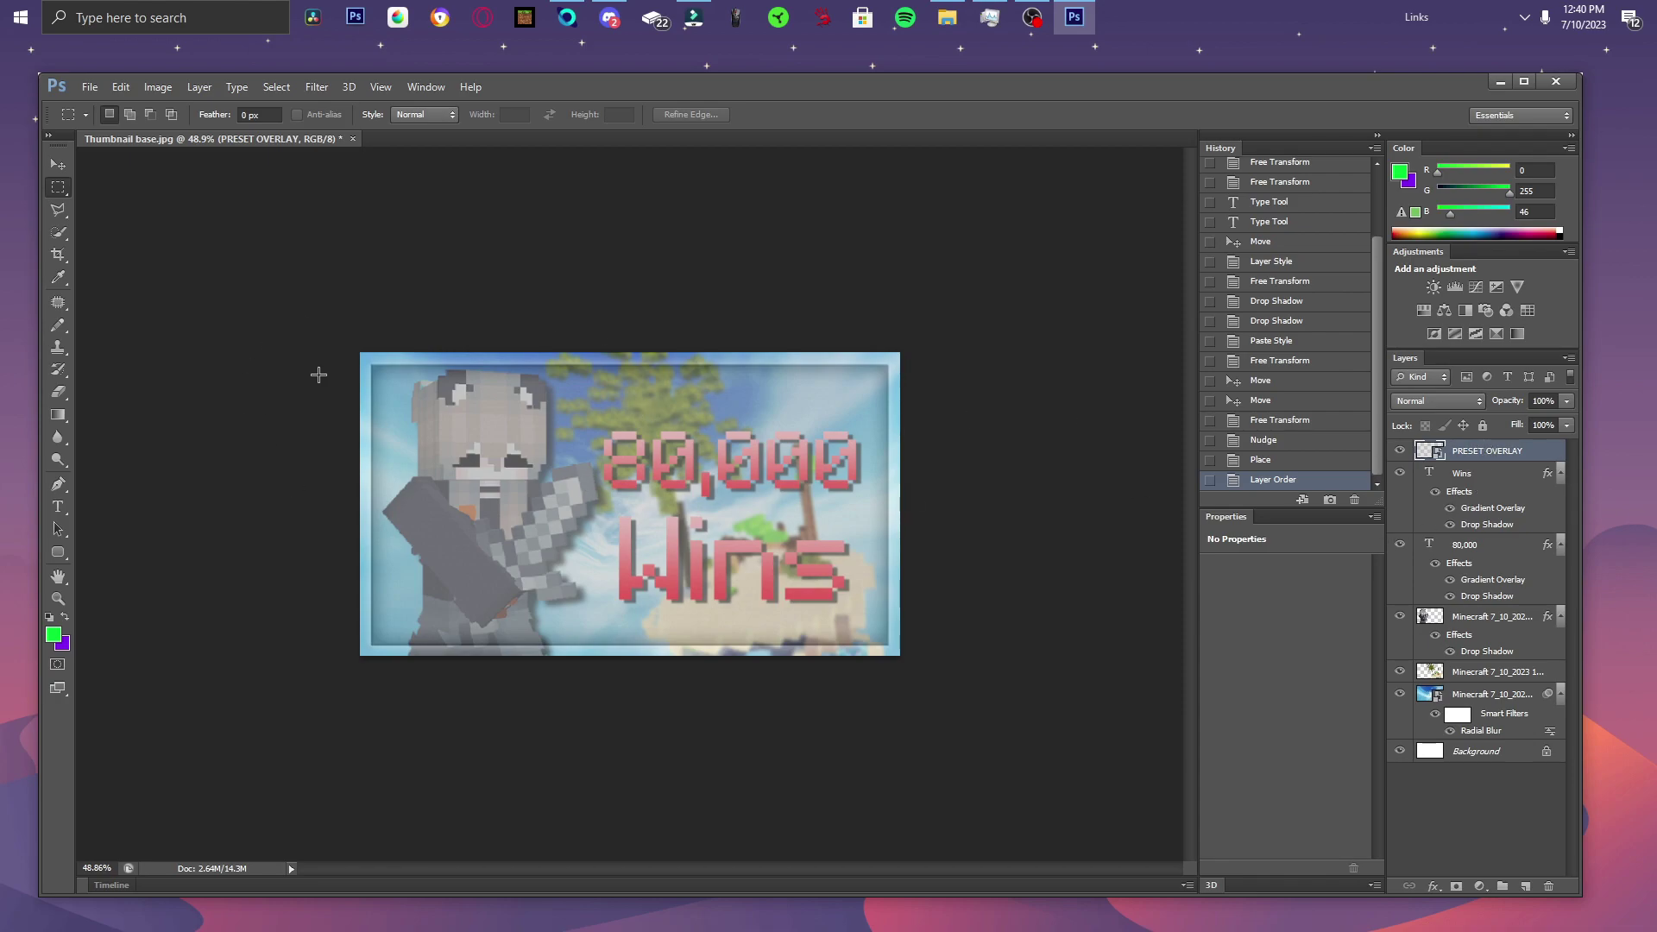
Set the PRESET OVERLAY layer's blend mode to Overlay in Blending Options.
scroll(707, 573, "down", 1)
right_click(1483, 453)
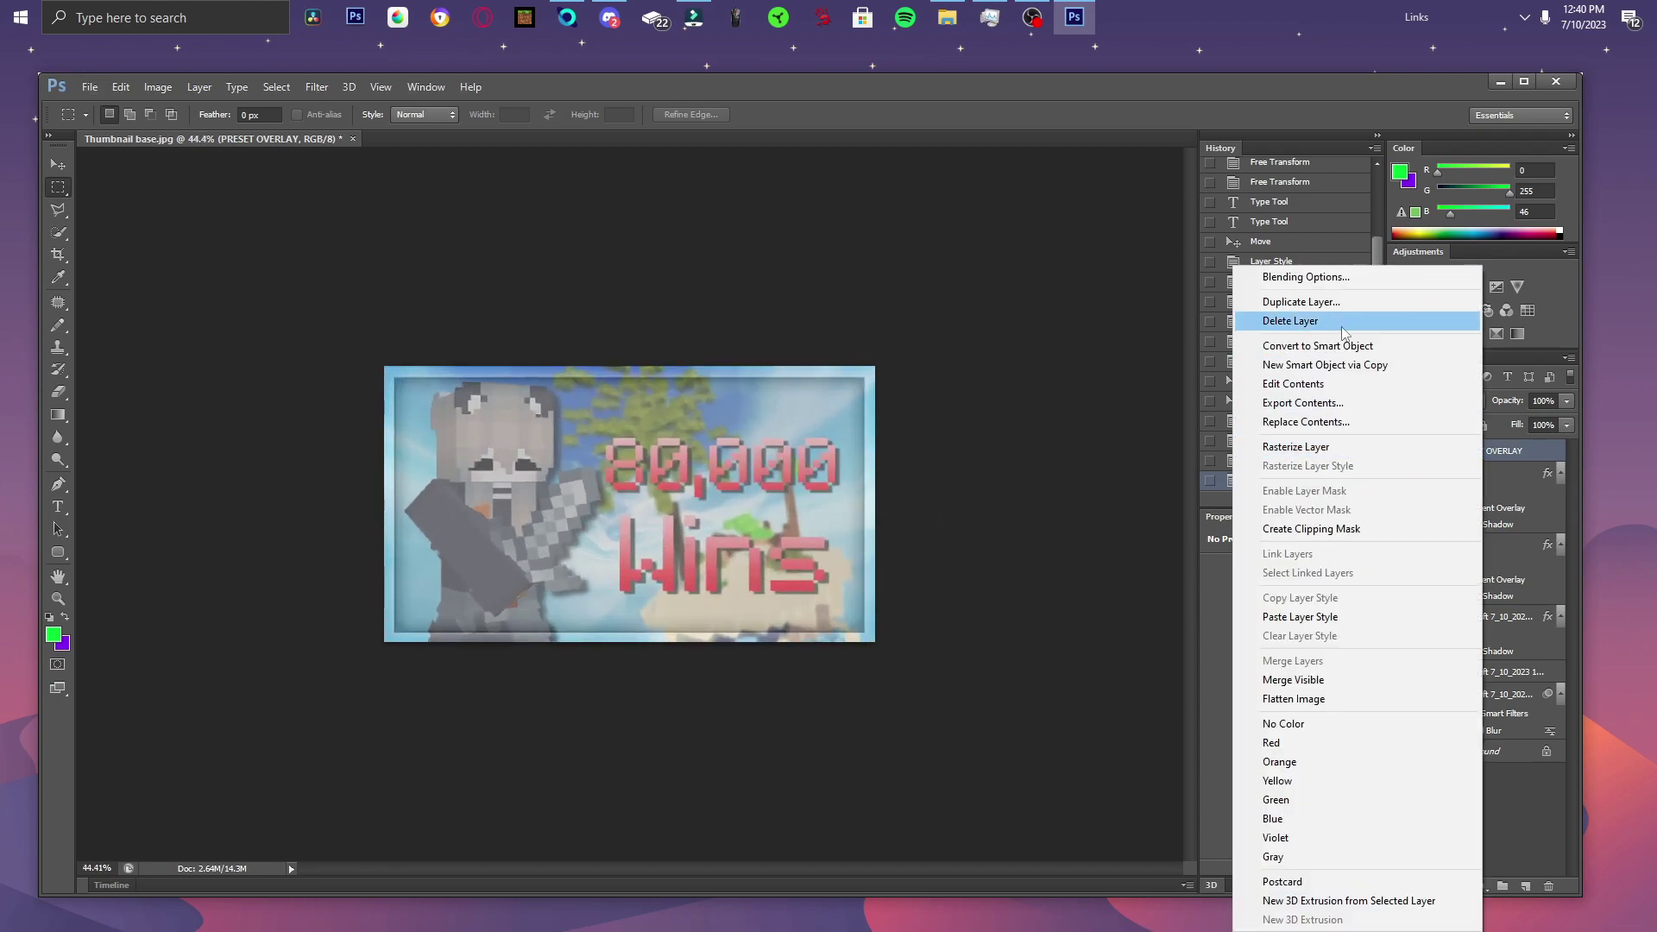
left_click(1316, 277)
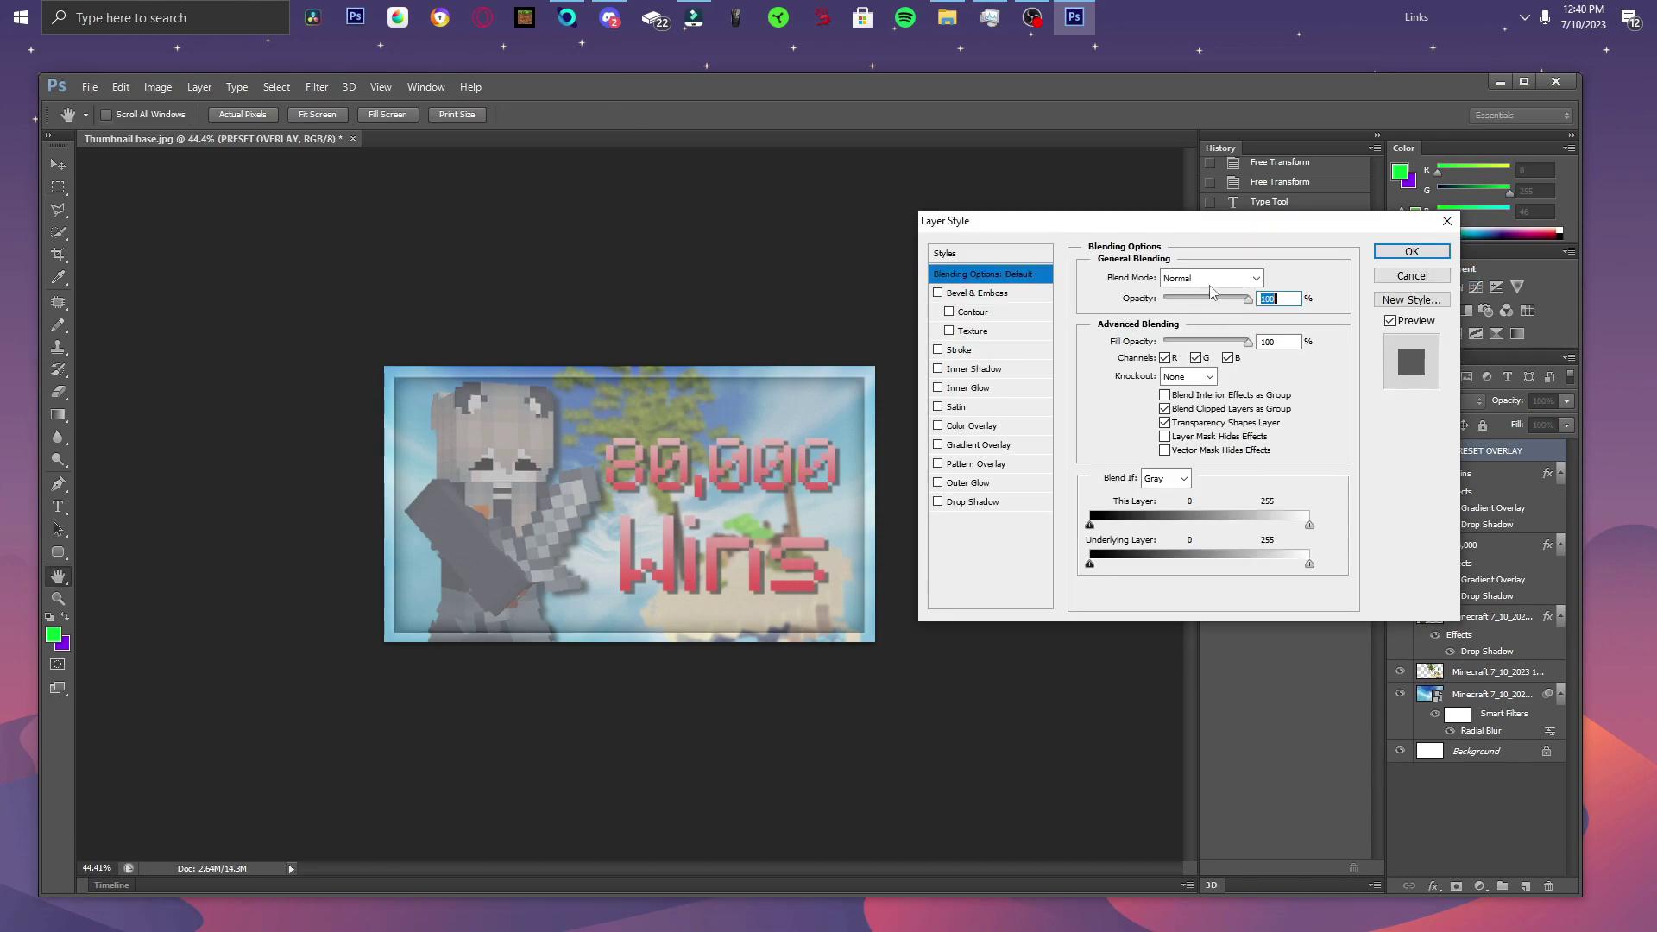
left_click(1212, 278)
left_click(1184, 503)
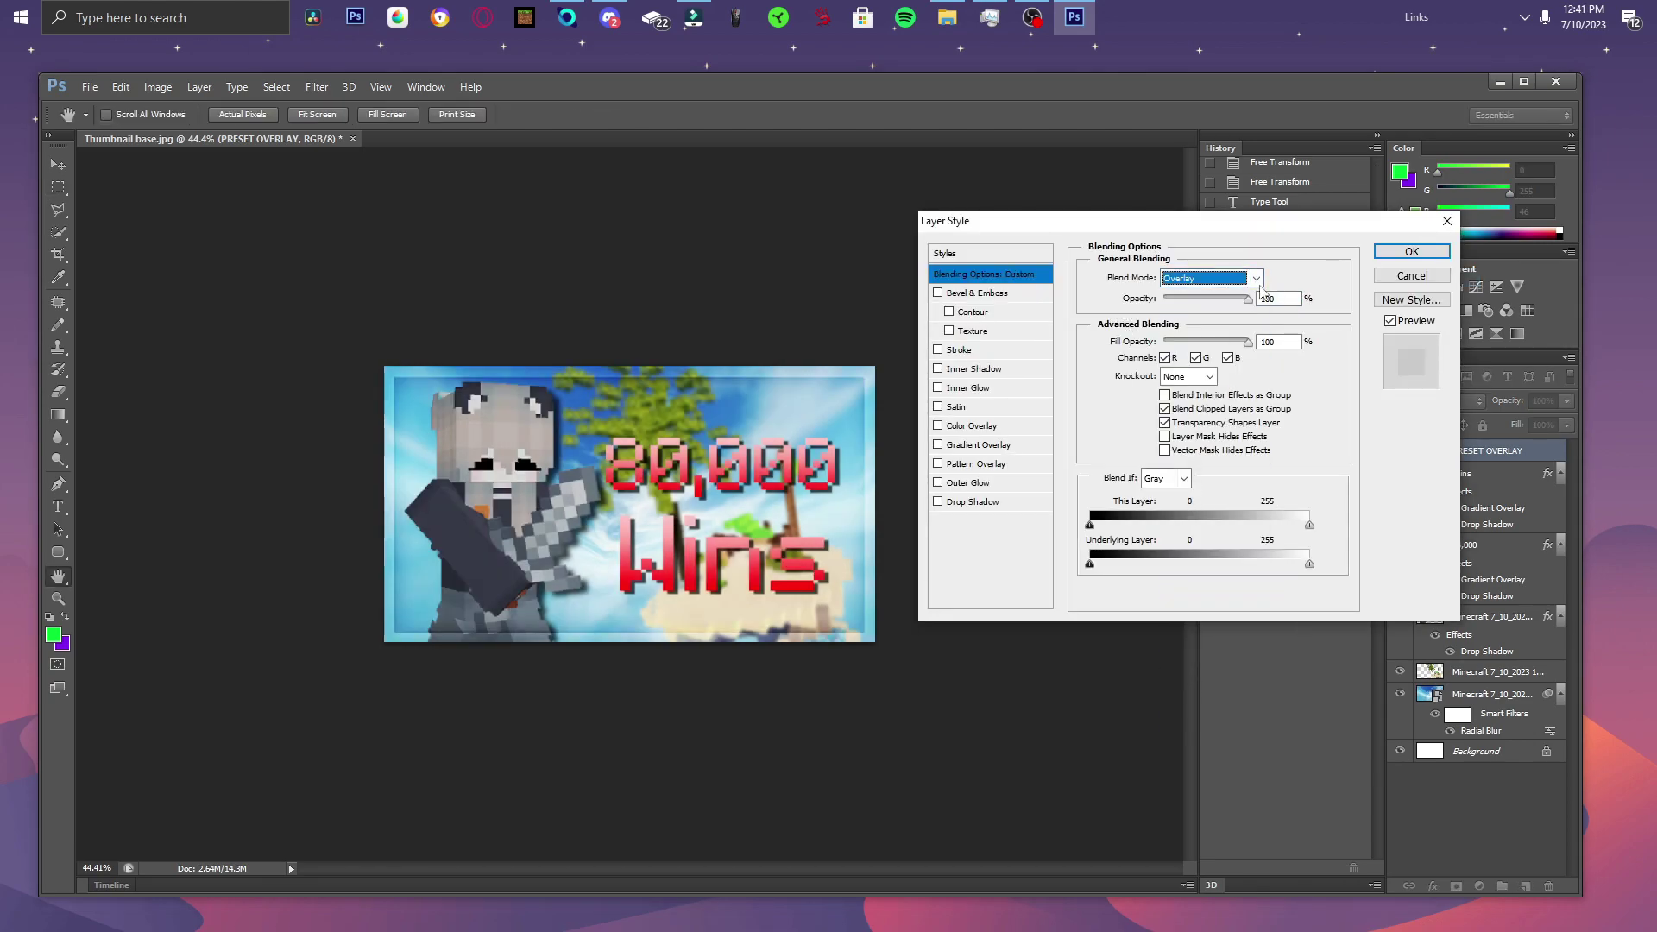
left_click(1410, 252)
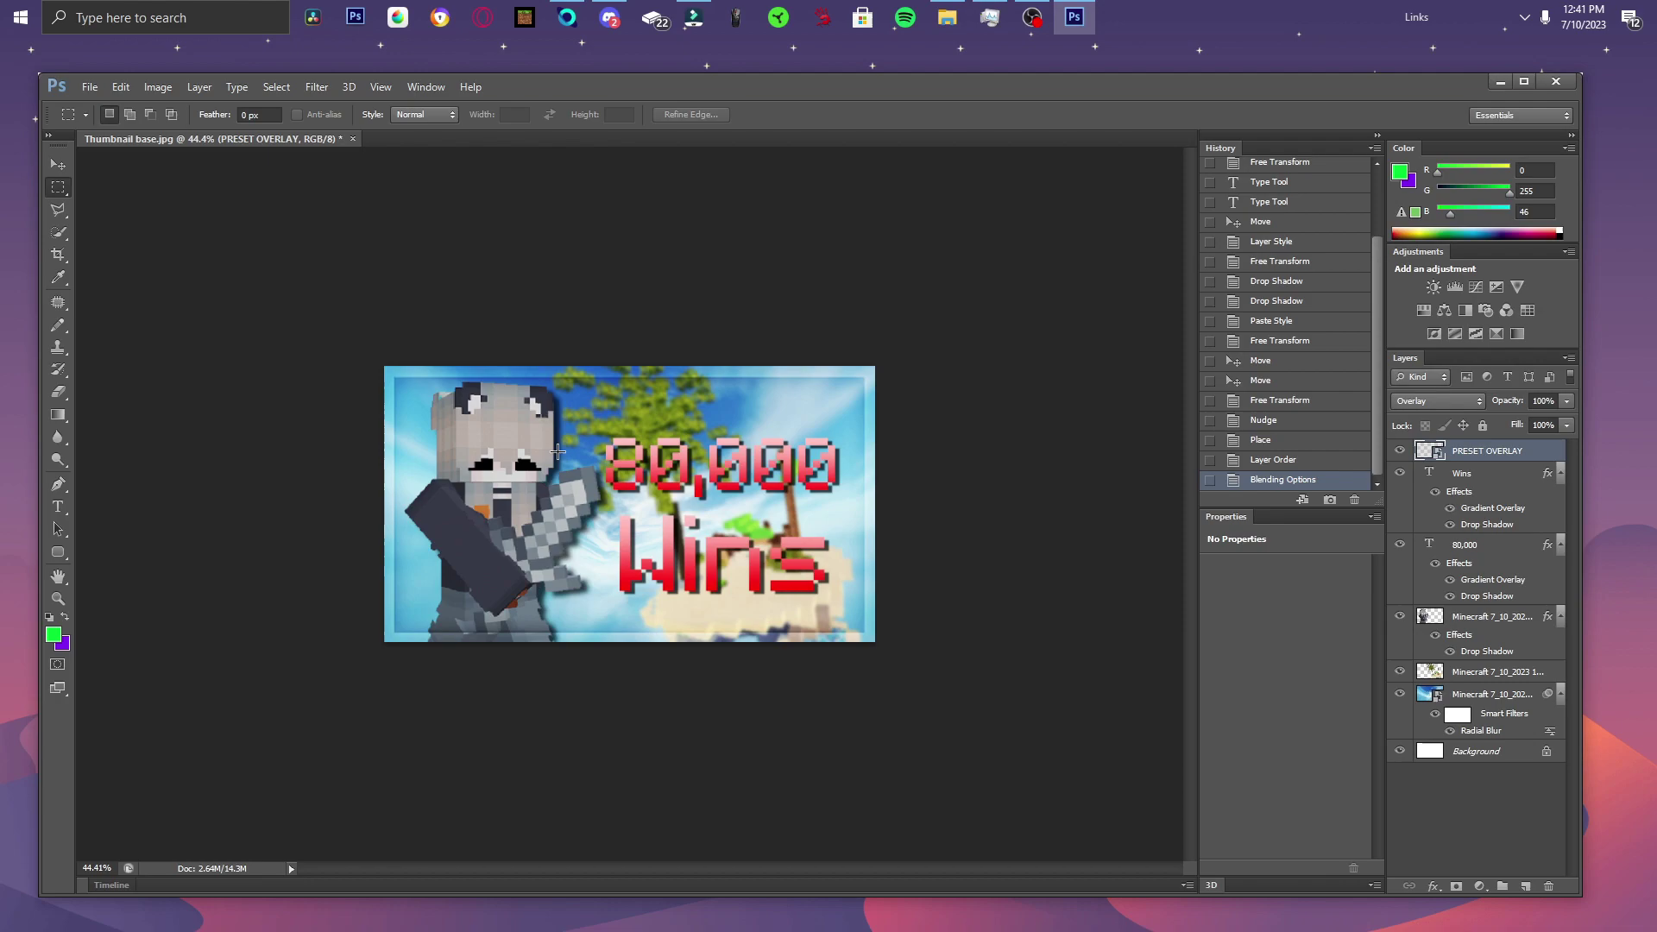
Toggle the PRESET OVERLAY layer's visibility on and off to compare, leaving it visible.
scroll(558, 451, "up", 4)
scroll(753, 654, "down", 10)
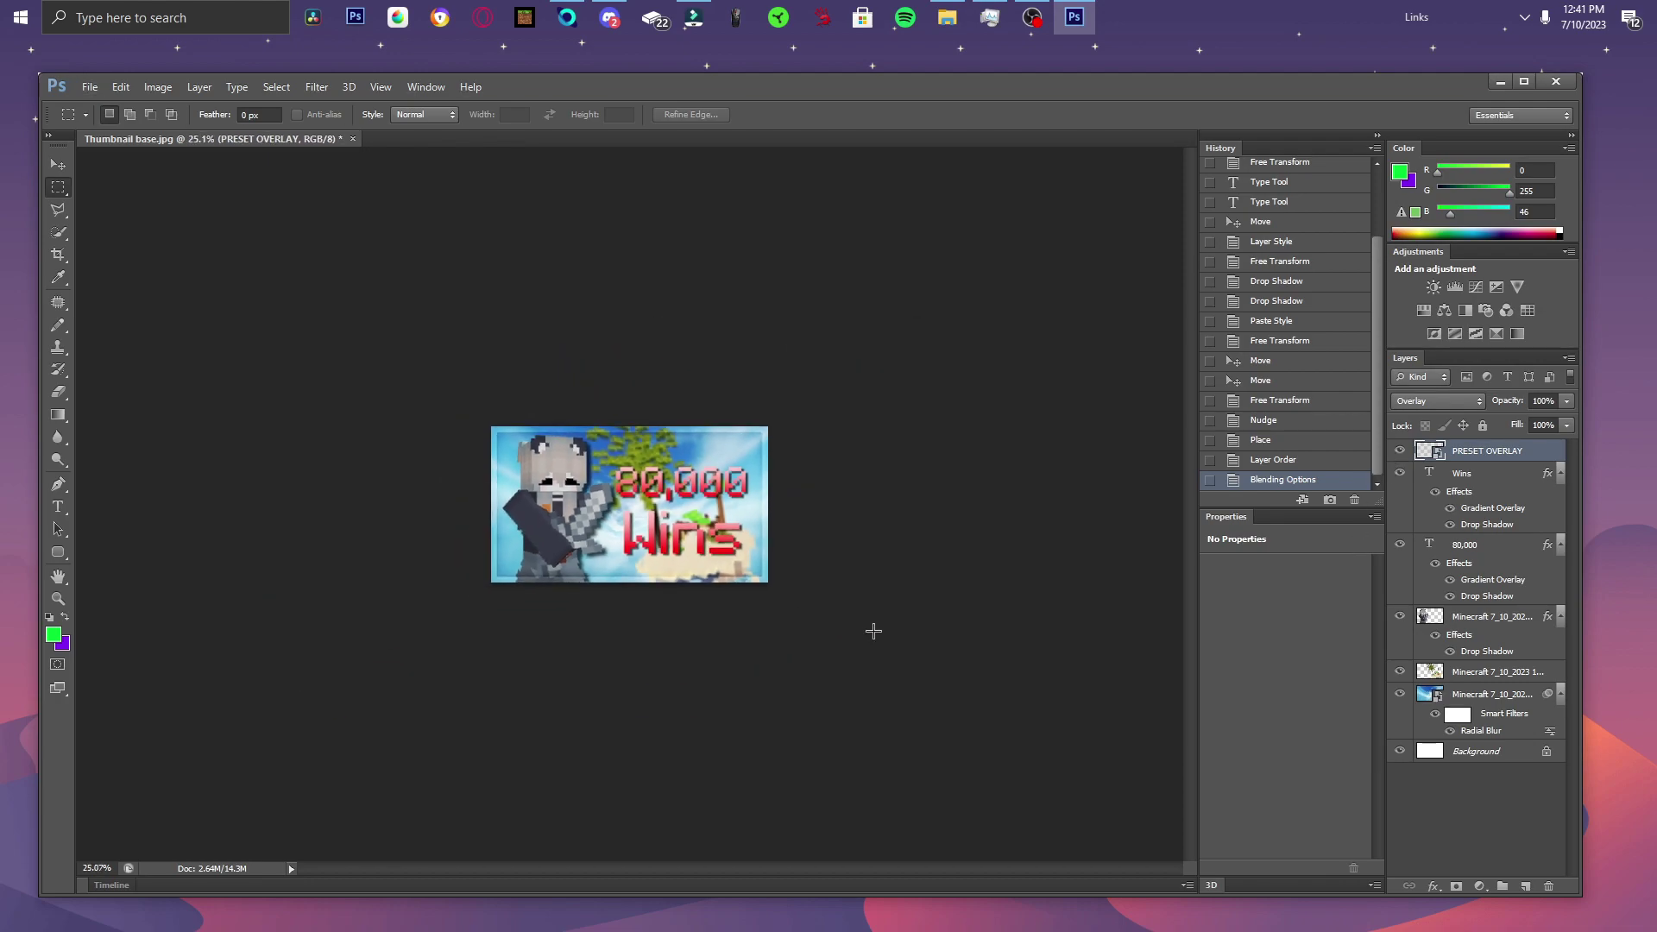
left_click(1400, 450)
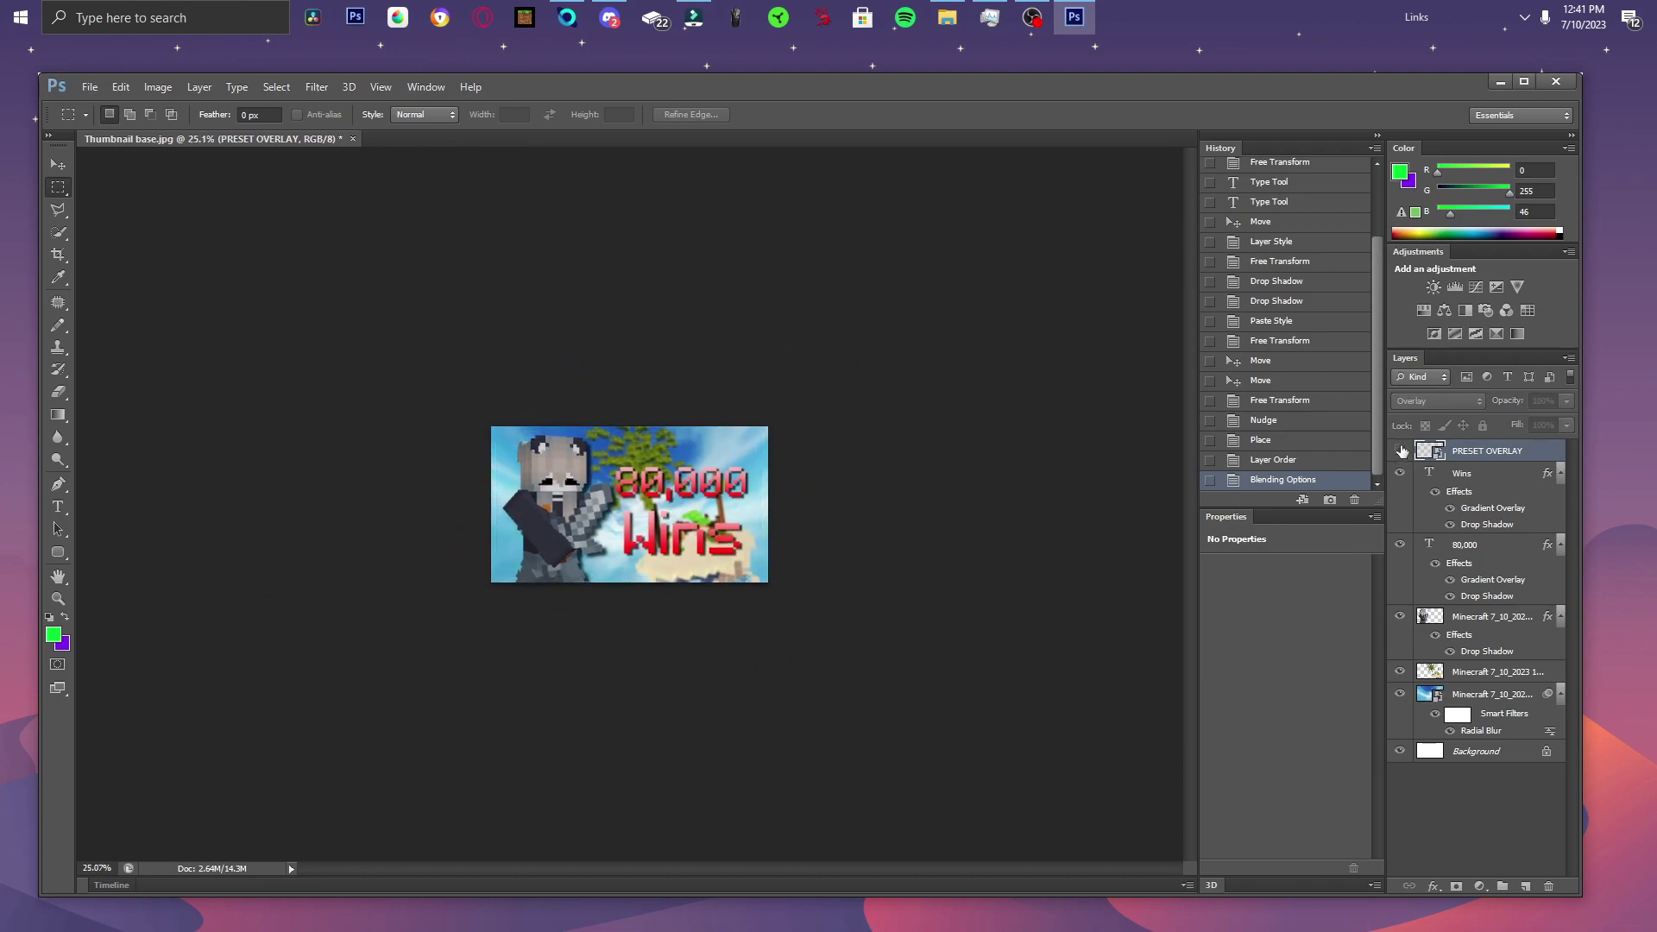
left_click(1400, 451)
left_click(1400, 451)
left_click(1400, 451)
left_click(1401, 450)
left_click(1400, 451)
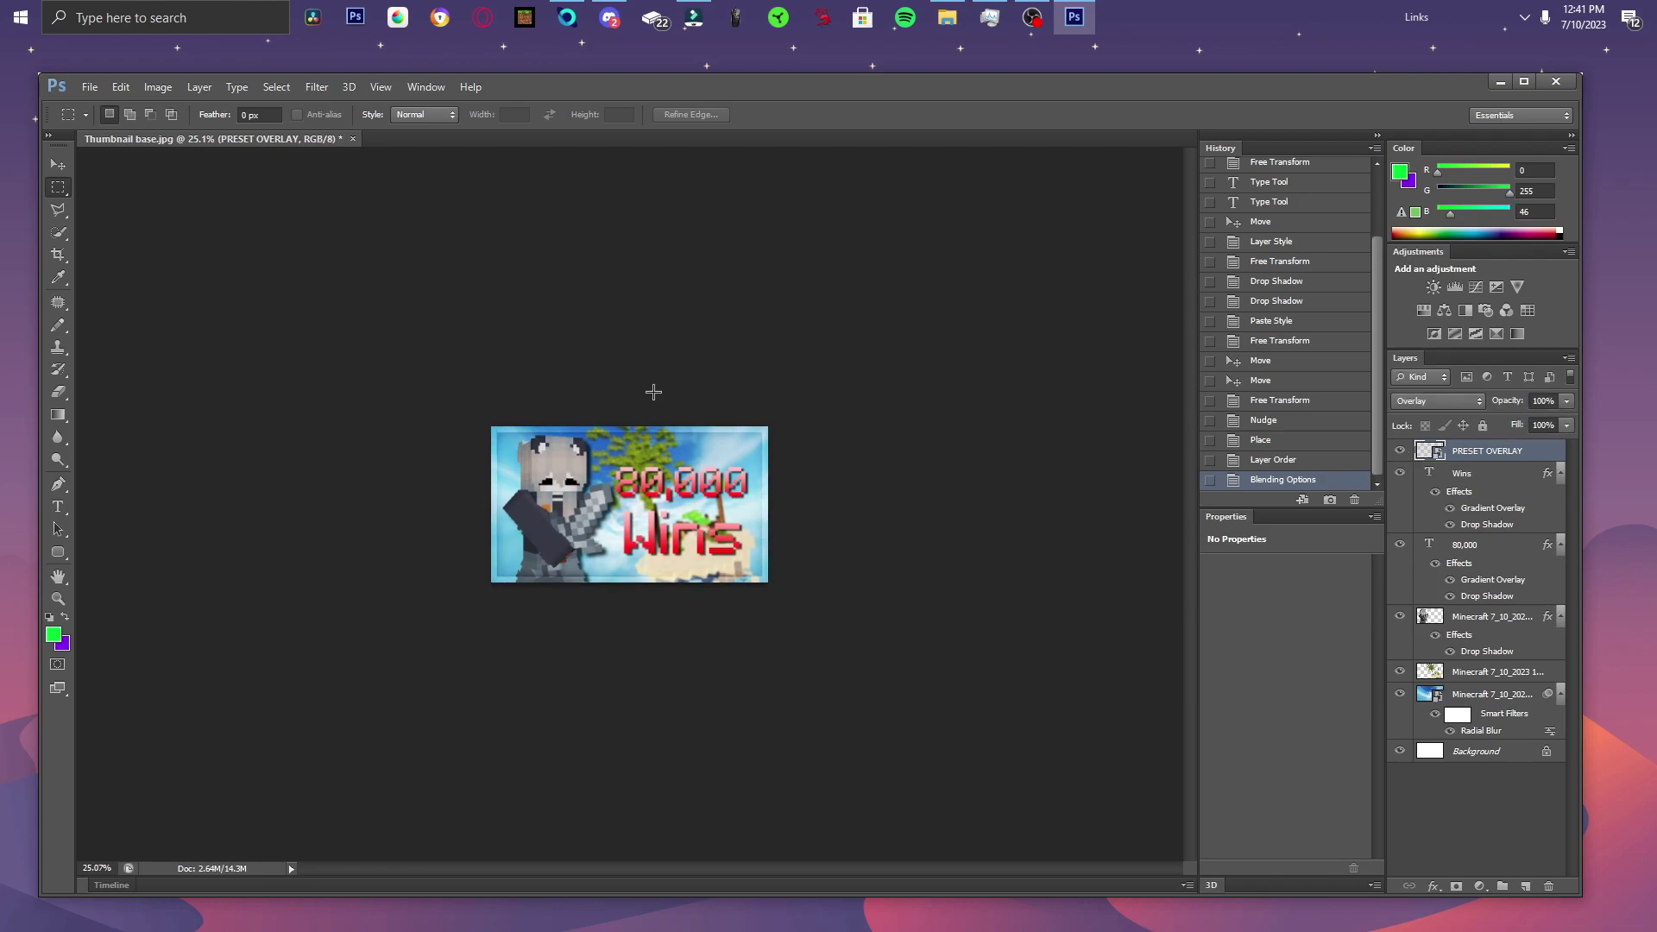
scroll(549, 558, "up", 4)
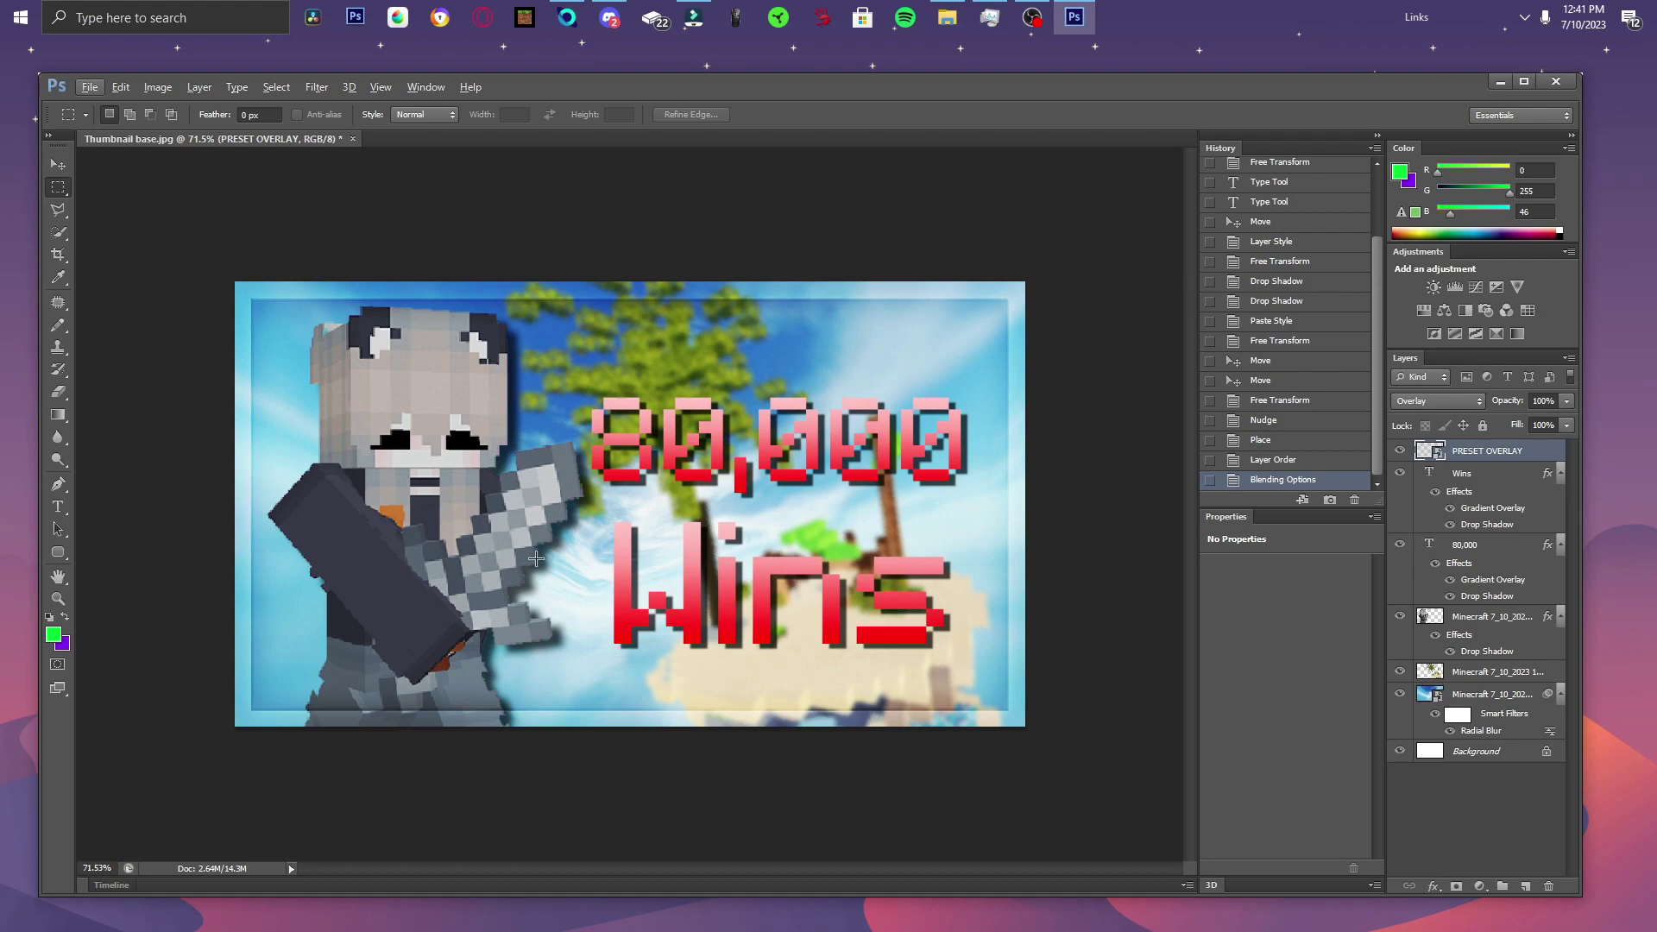
Place the pink cat image into the thumbnail and commit it near the character.
left_click(91, 89)
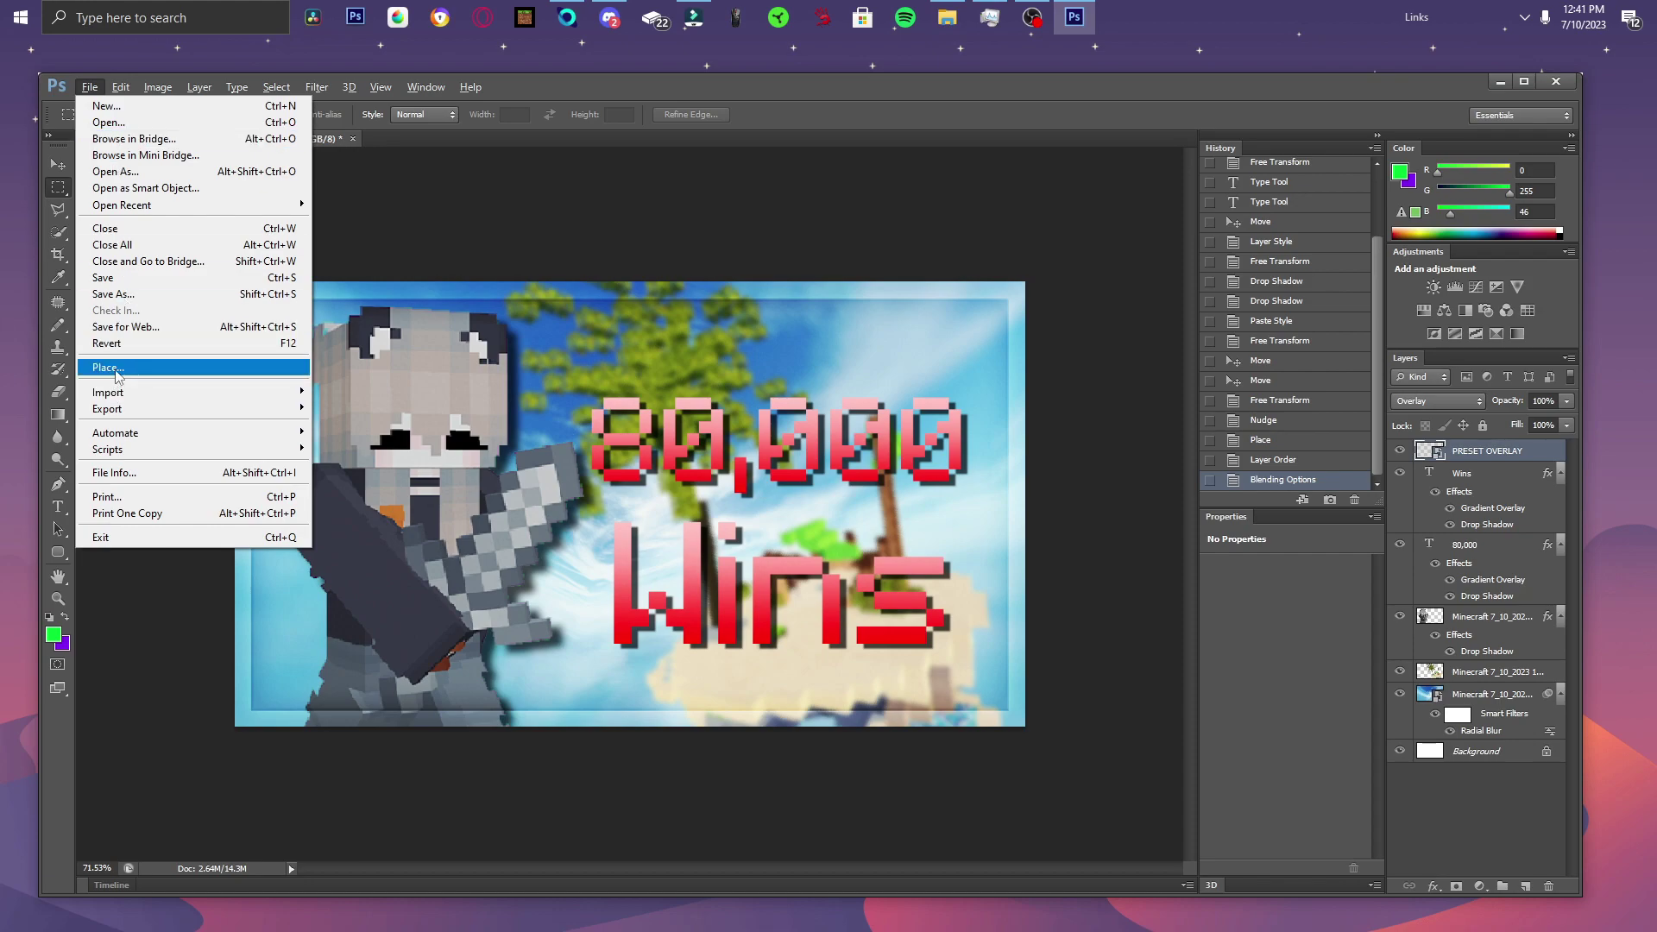
left_click(208, 362)
left_click(605, 436)
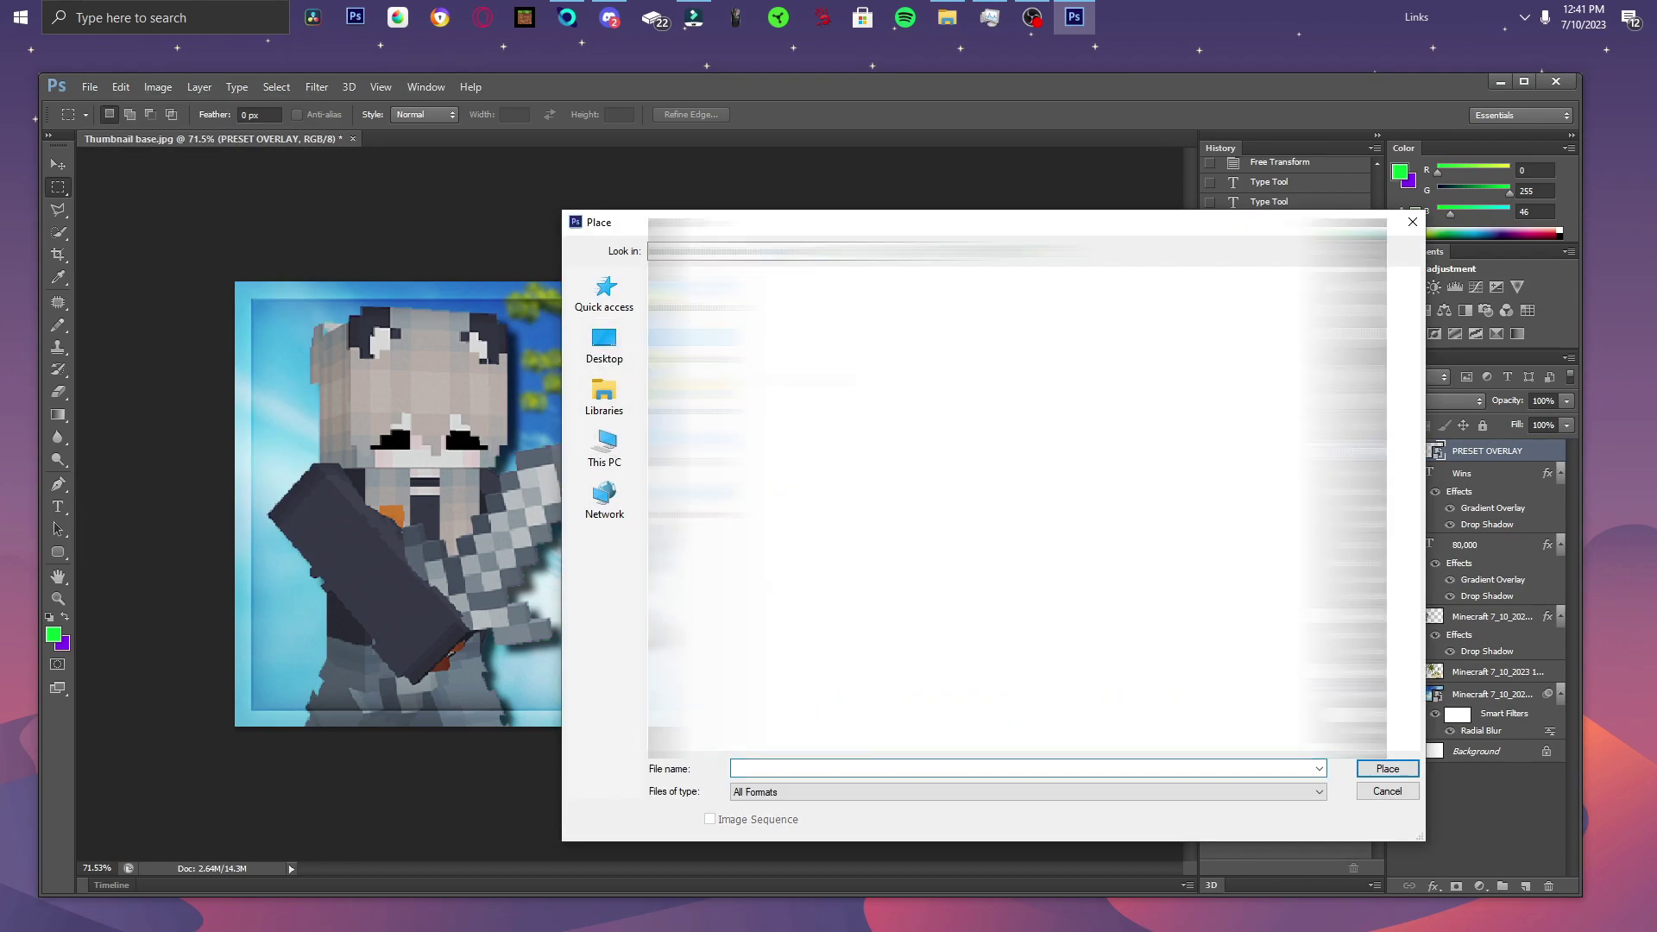
scroll(1018, 515, "down", 5)
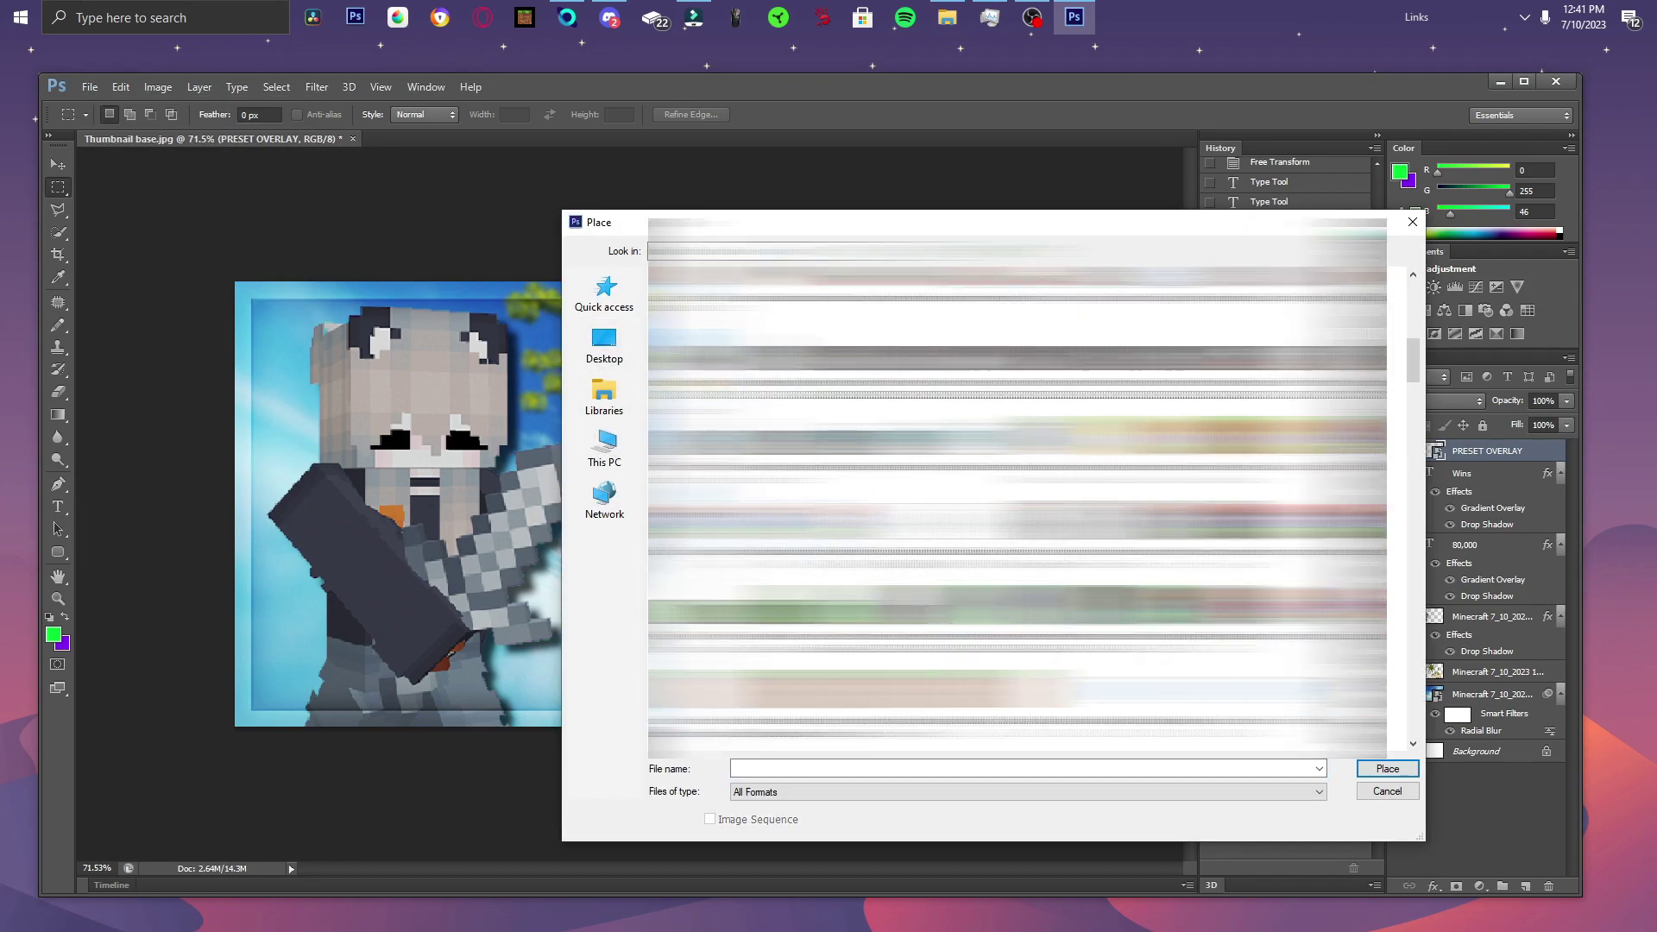
double_click(898, 678)
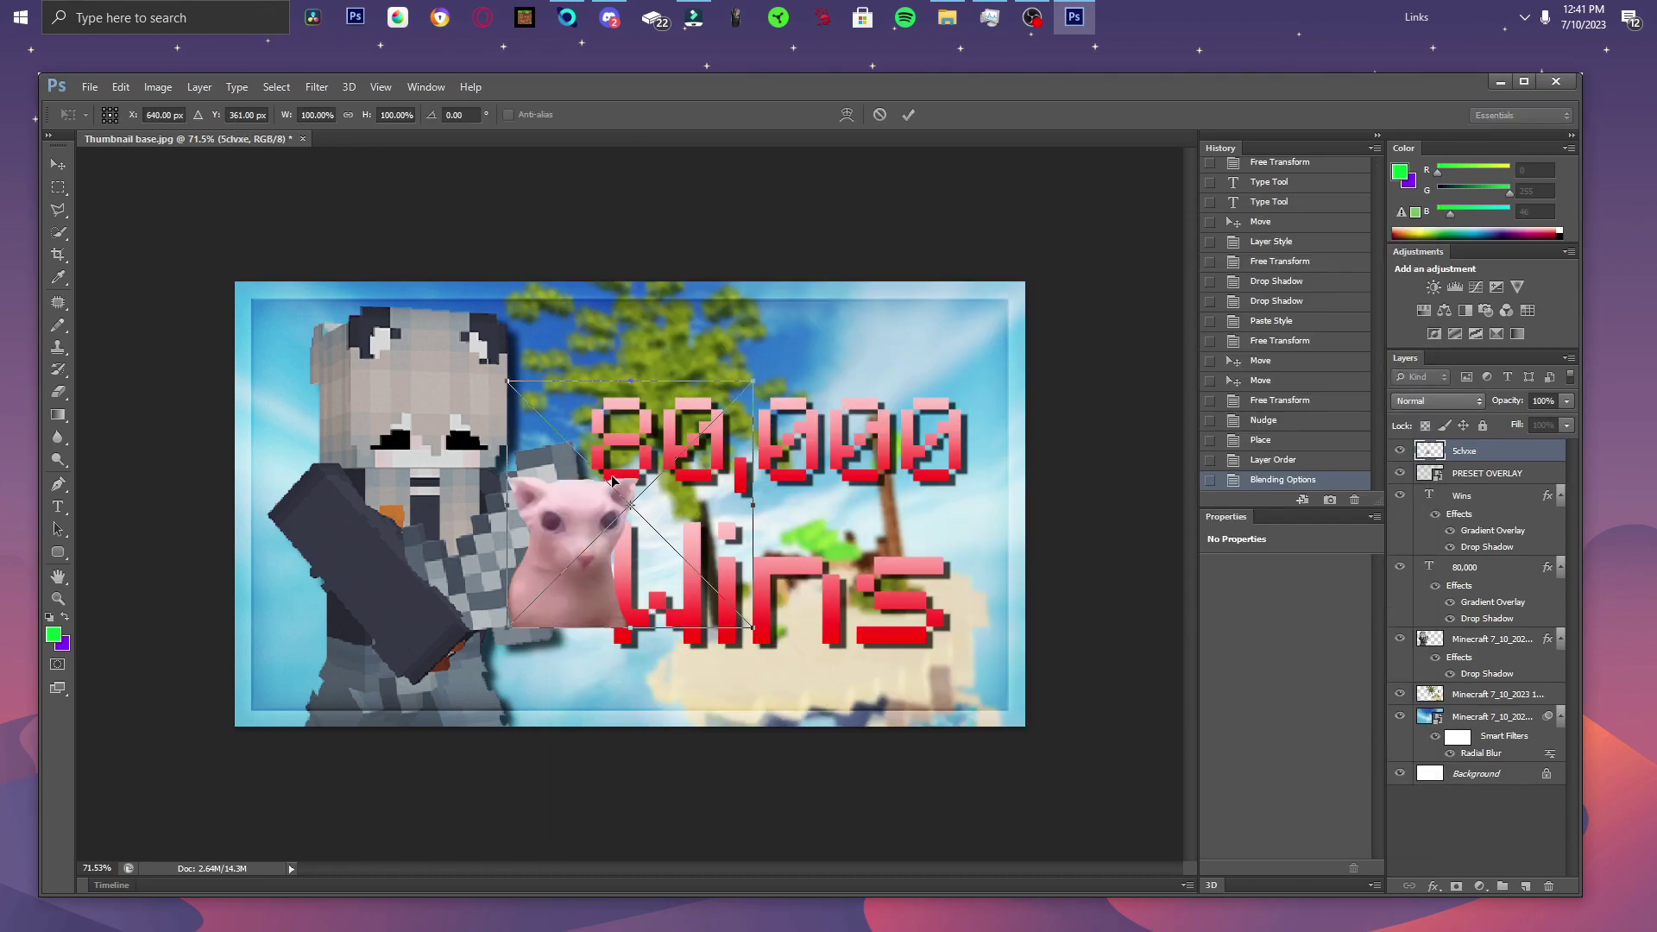
left_click_drag(590, 507, 454, 487)
right_click(454, 487)
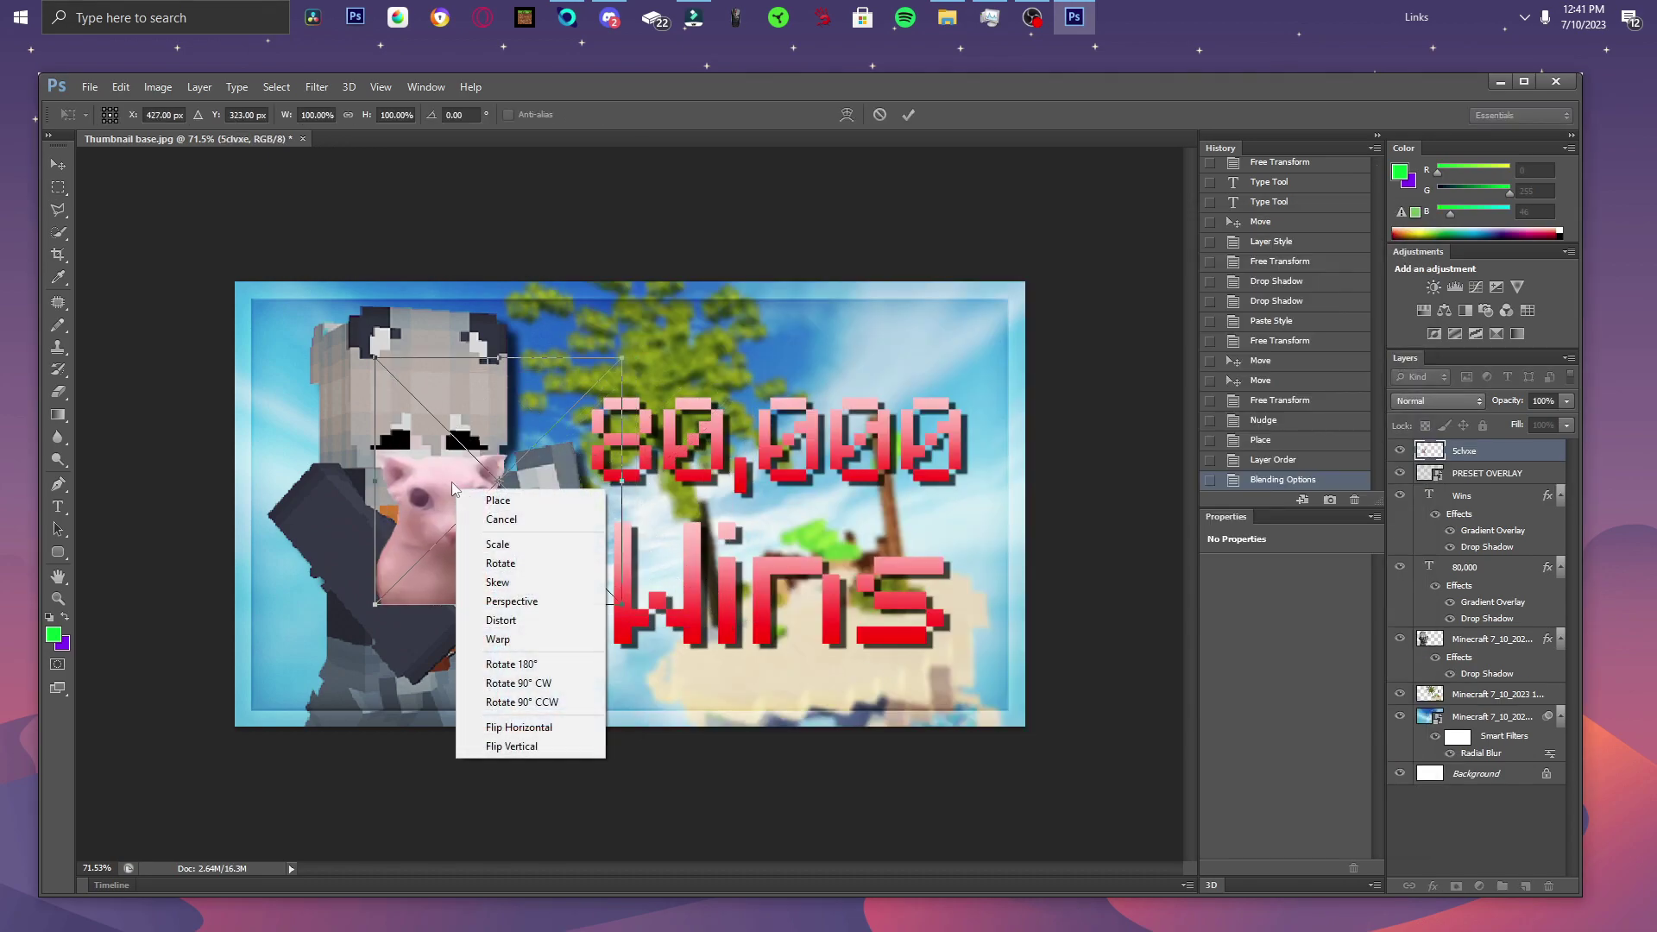
left_click(483, 501)
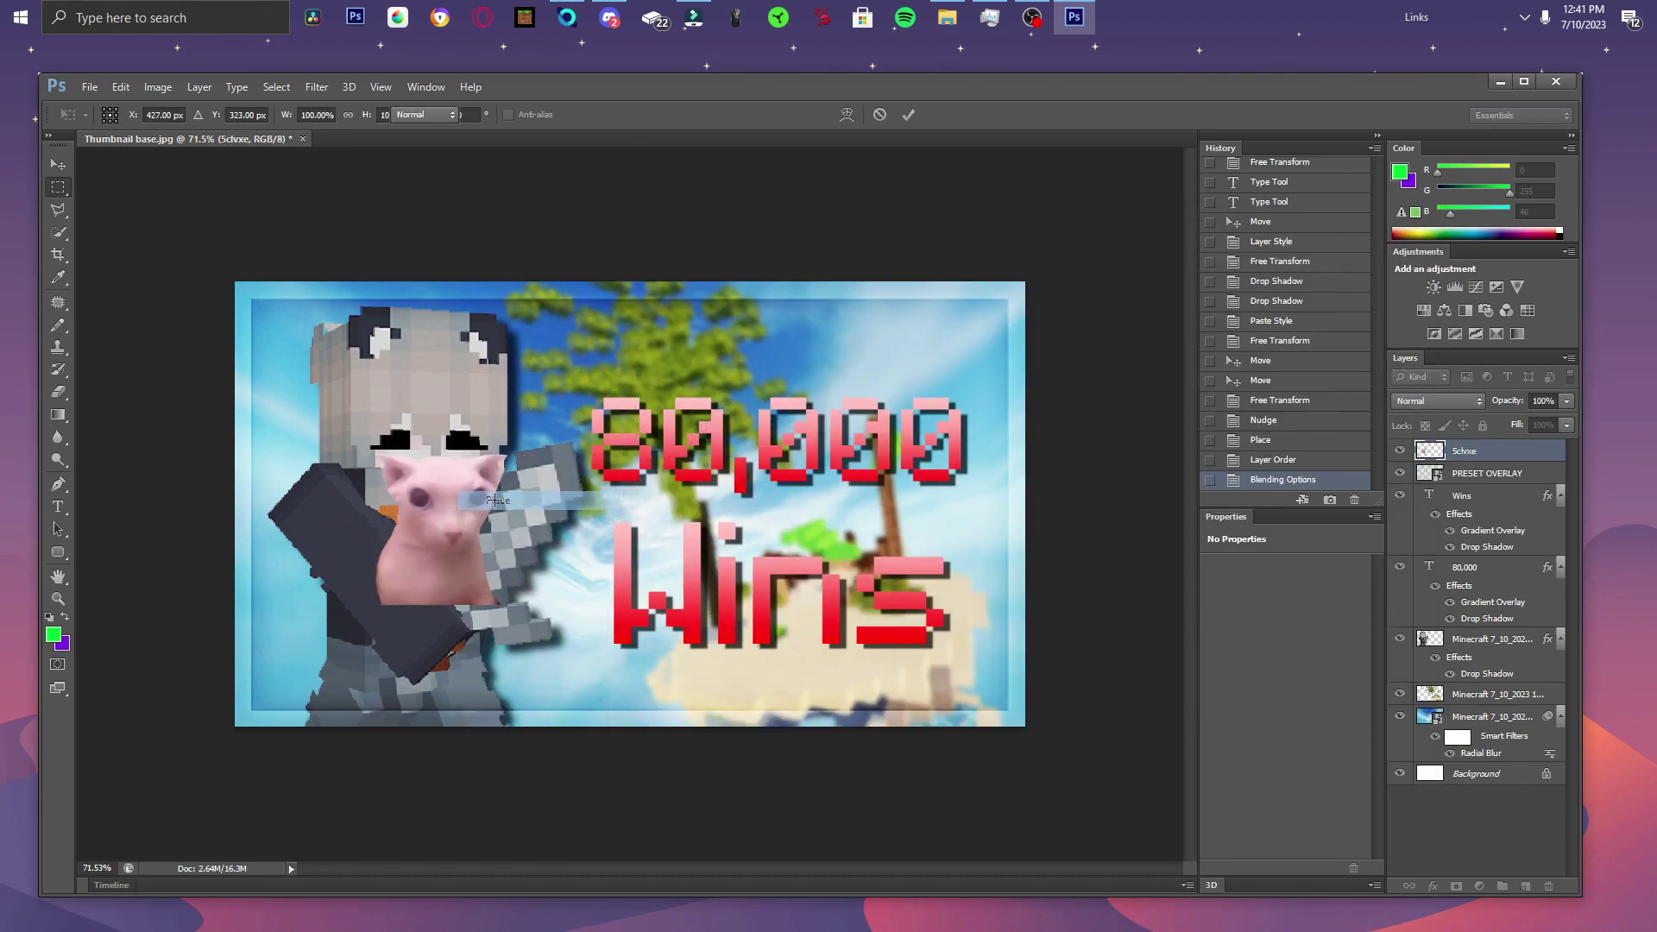
Move the cat onto the character and shrink it to about 12.5% width.
left_click(57, 164)
left_click_drag(453, 501, 418, 463)
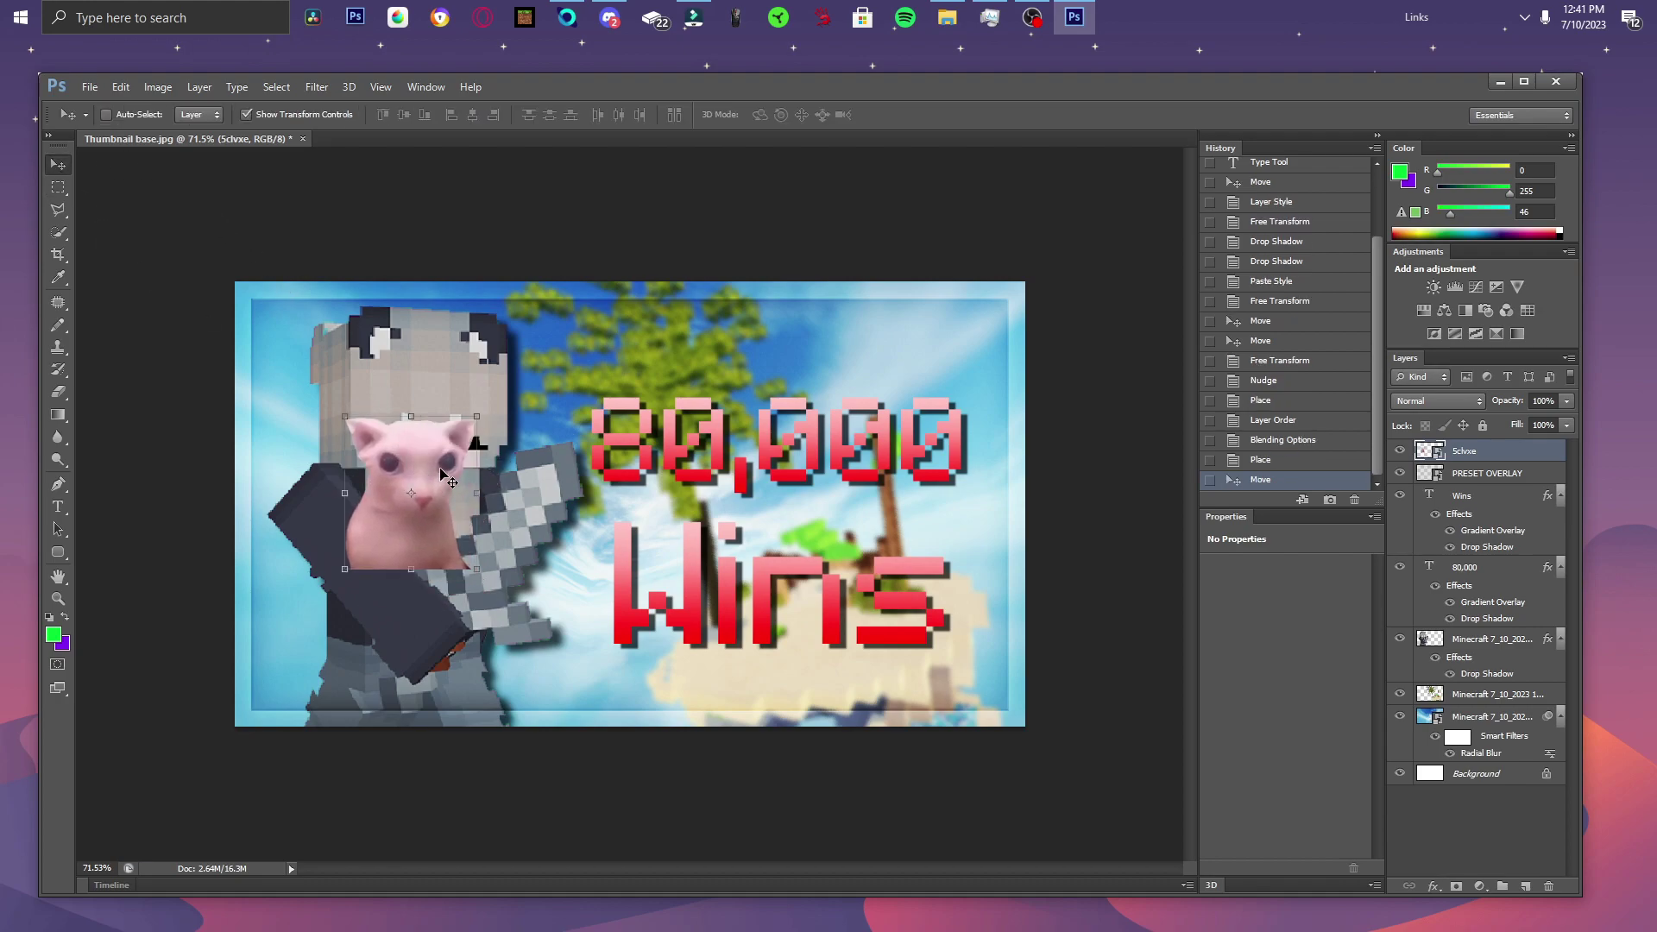
mouse_move(480, 413)
left_mouse_down()
mouse_move(456, 444)
mouse_move(508, 399)
left_mouse_up()
left_click(58, 184)
key("Return")
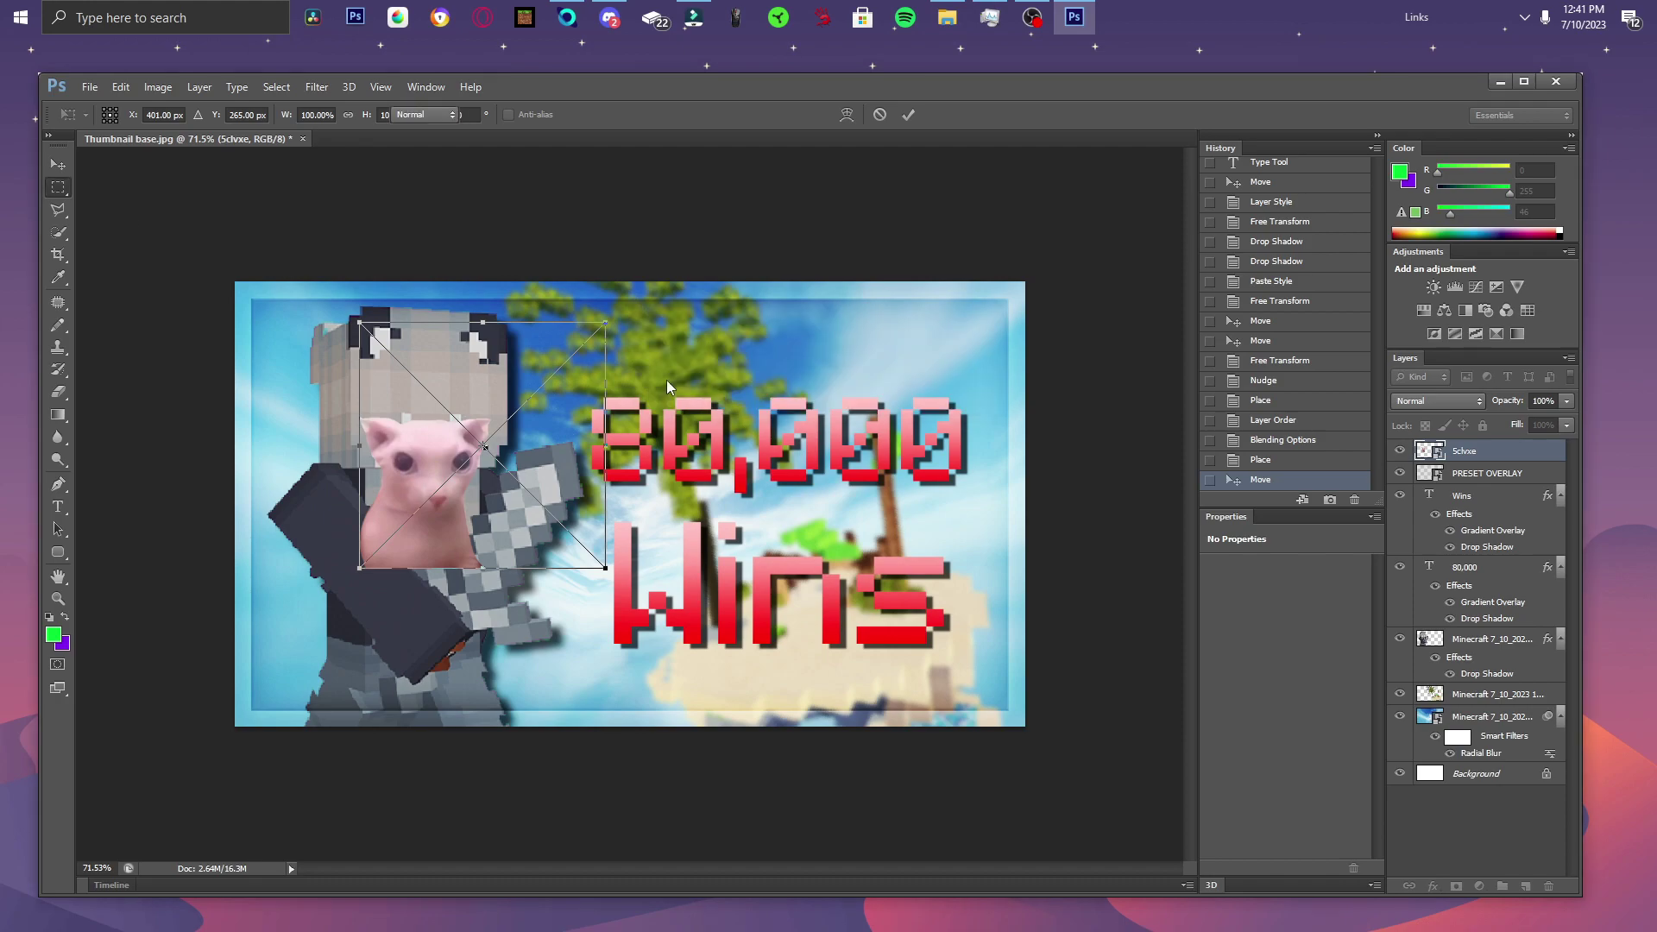
key("v")
left_click_drag(488, 414, 512, 333)
Zoom in, move the cat beside the character's head and rotate it to -11.31°.
scroll(486, 533, "up", 5)
scroll(488, 539, "up", 6)
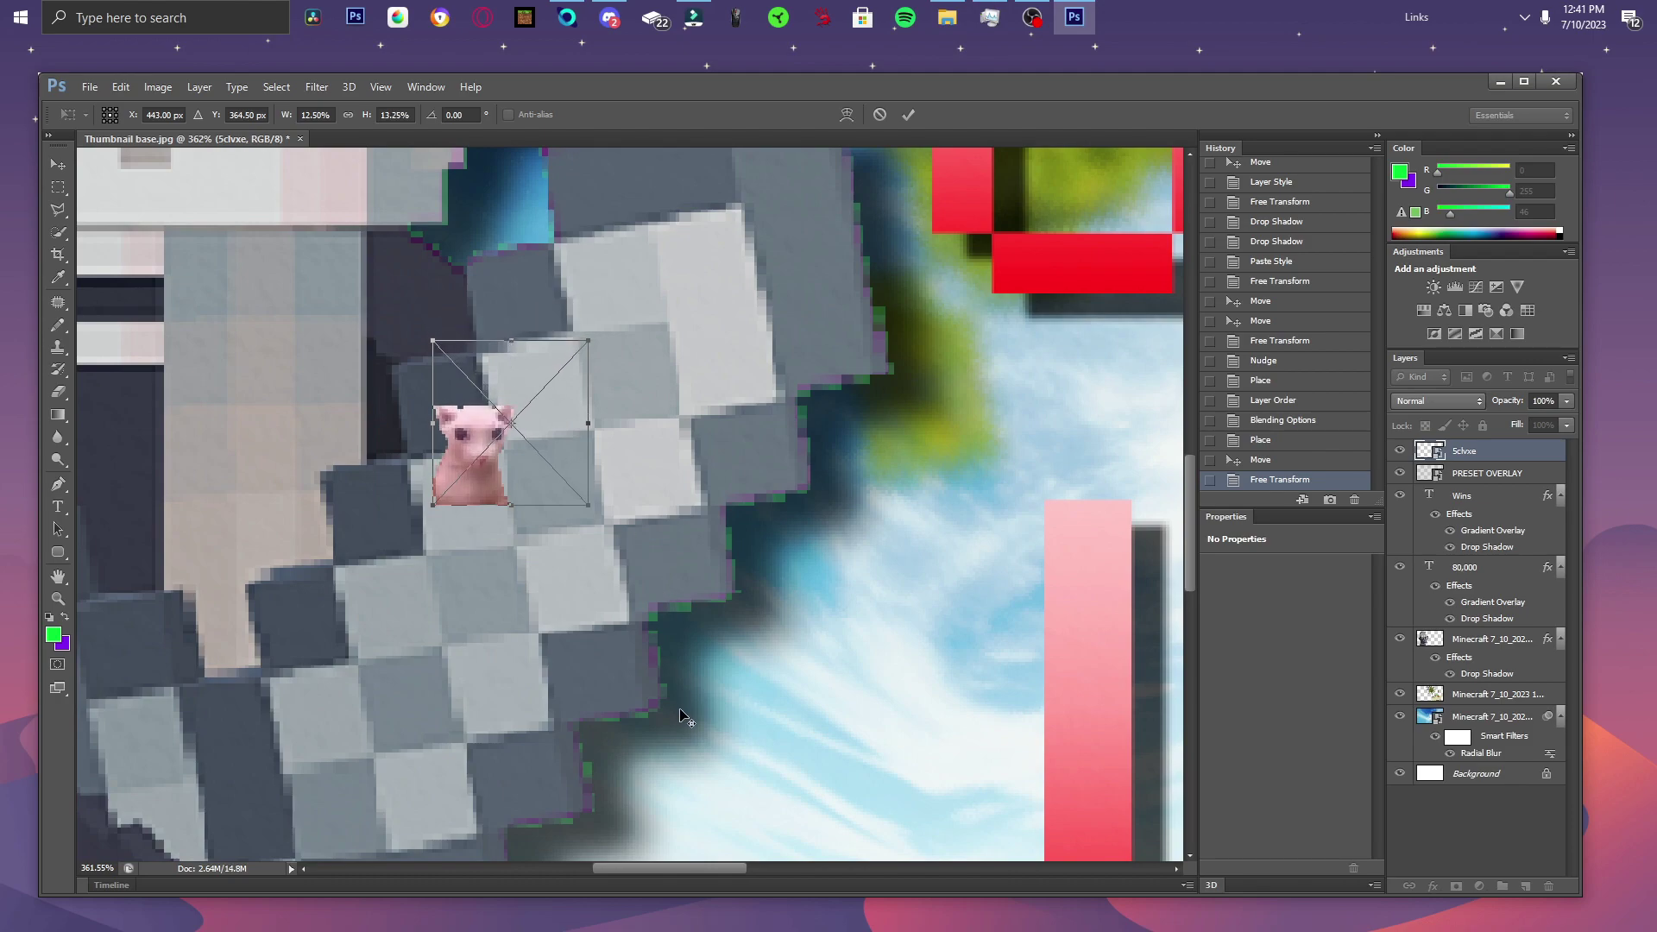
scroll(685, 713, "down", 2)
scroll(624, 678, "up", 1)
left_click_drag(624, 679, 664, 455)
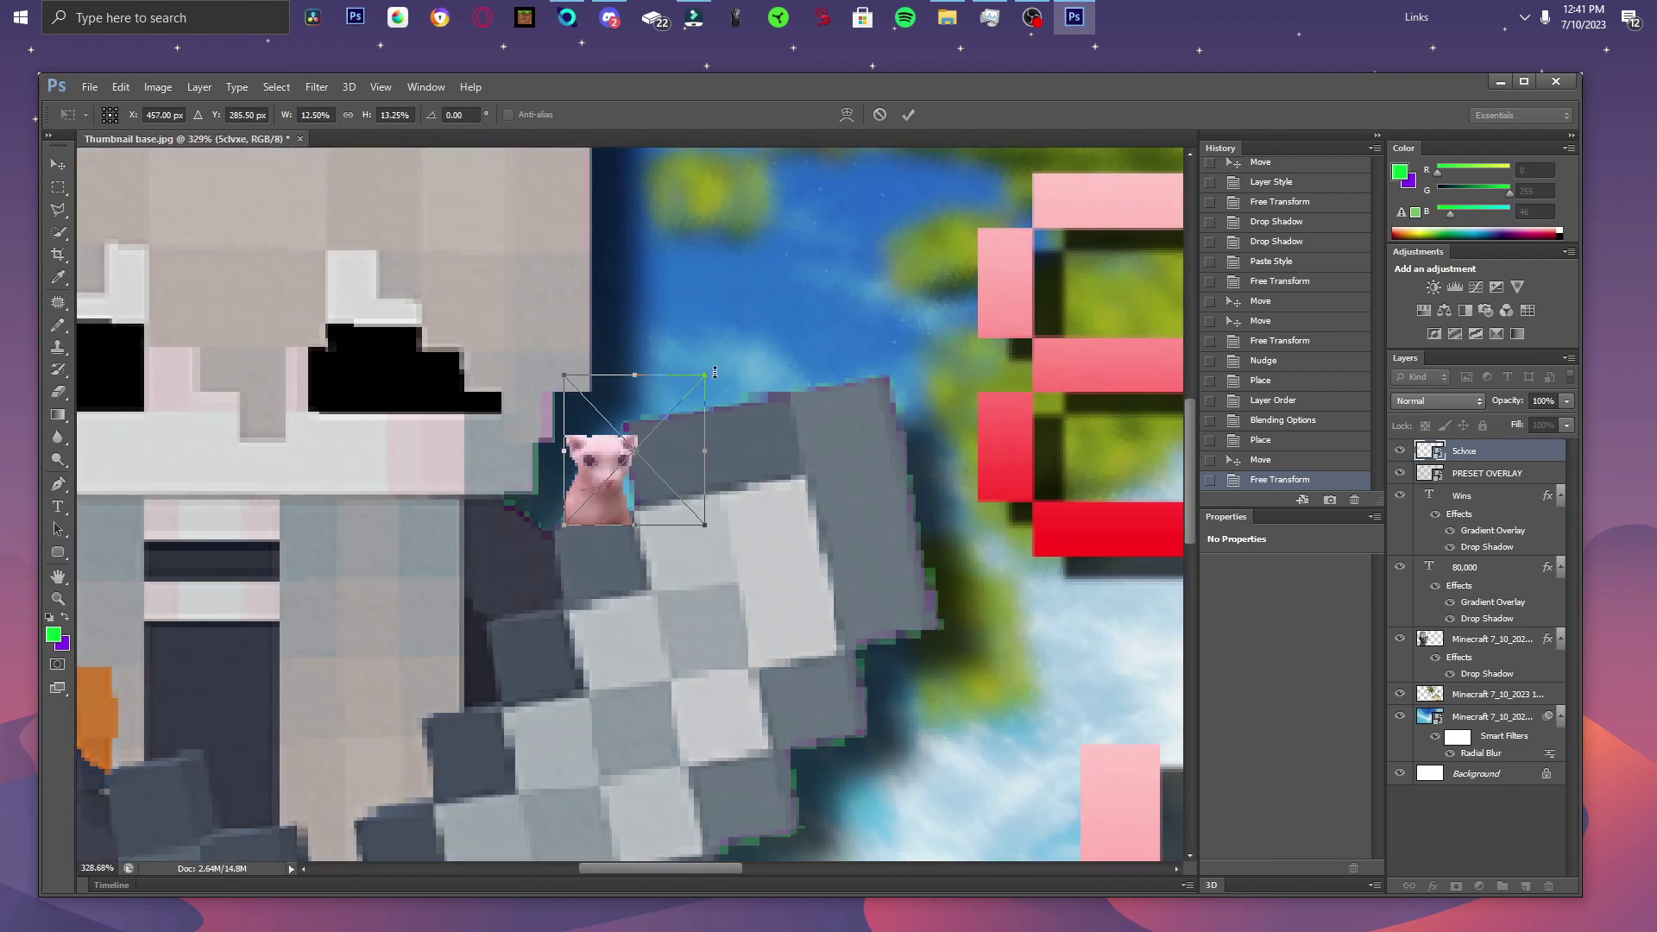
left_click_drag(725, 364, 707, 348)
left_click_drag(655, 432, 636, 428)
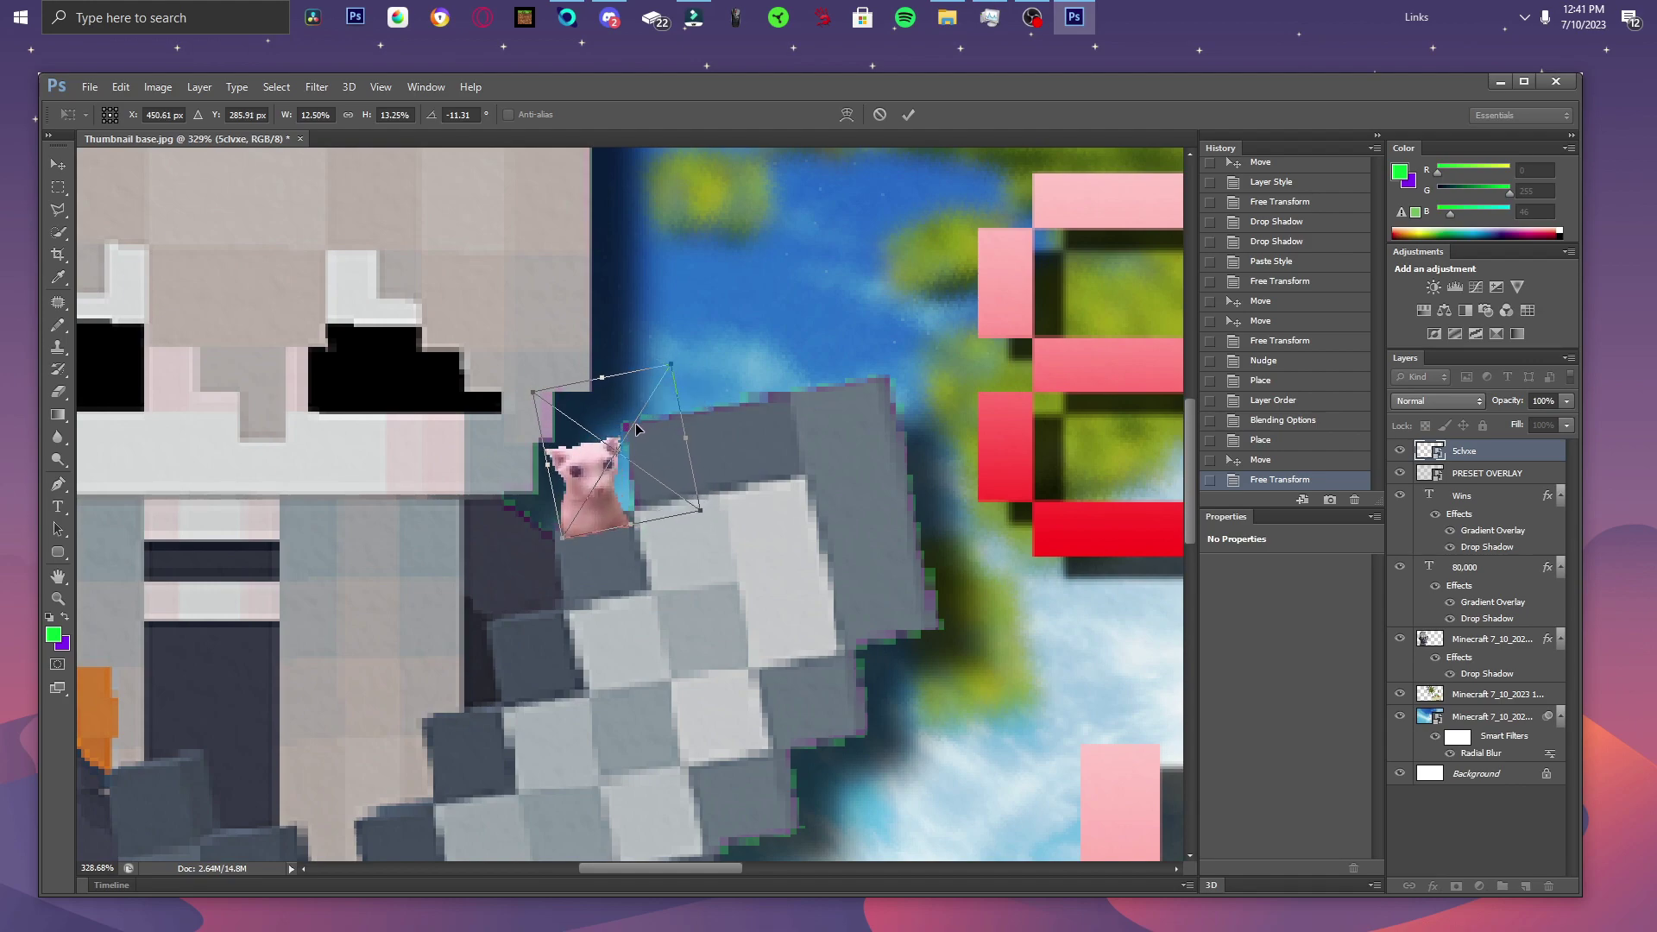
Commit the cat's transform and move its layer below the Minecraft character layer.
right_click(584, 421)
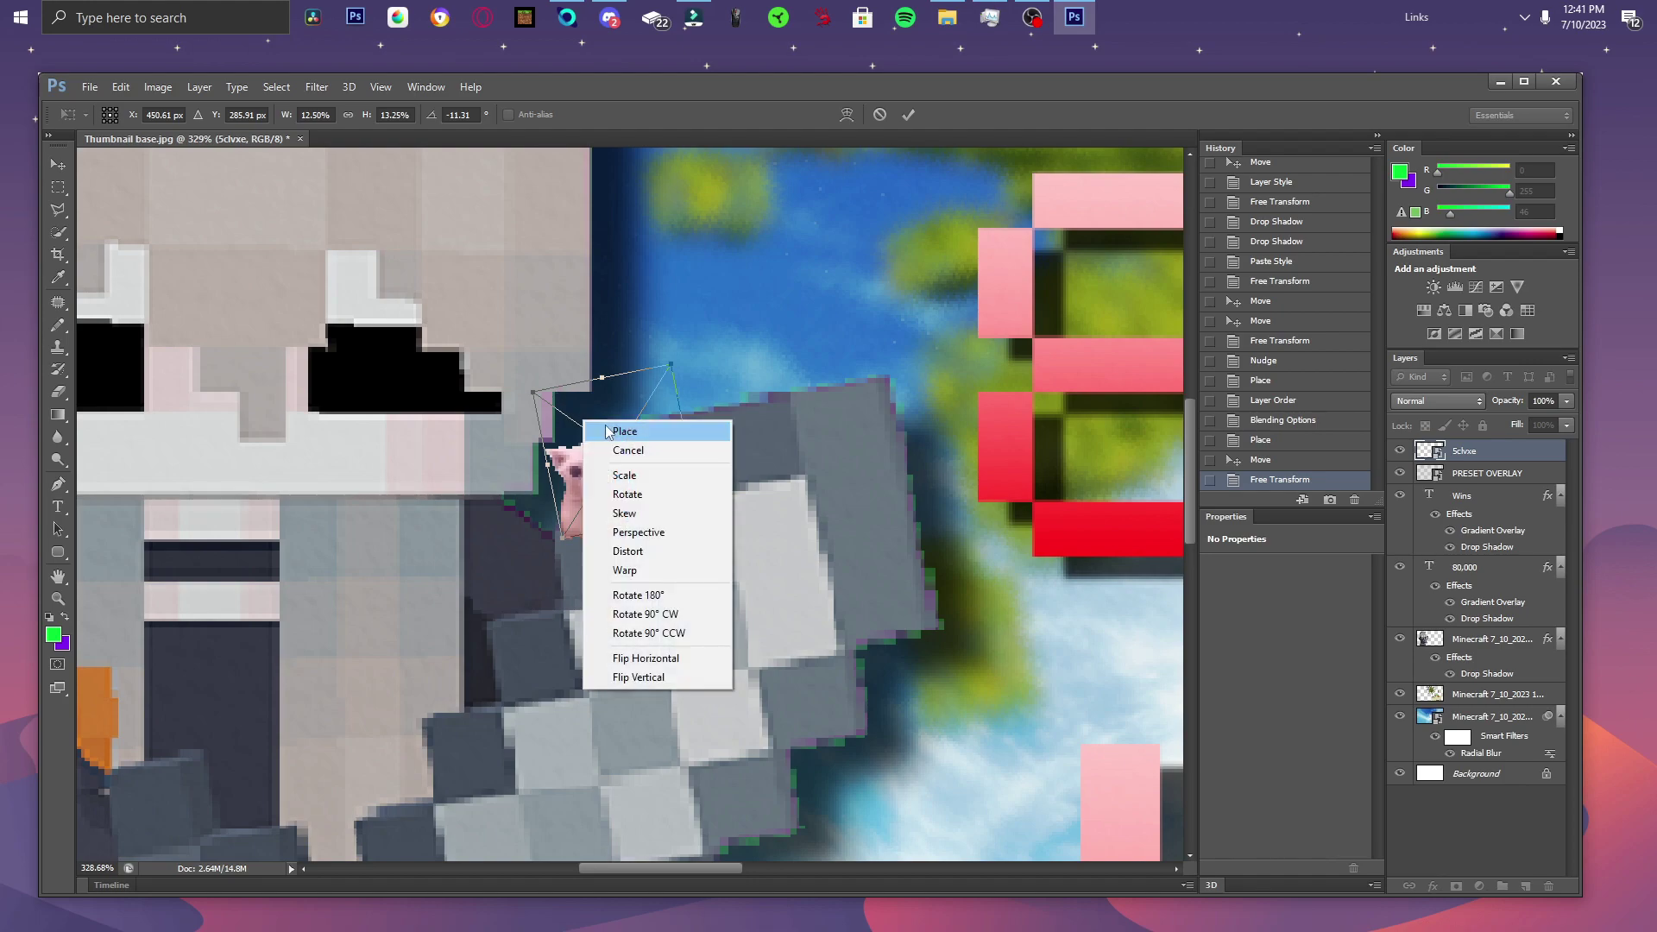
left_click(601, 432)
scroll(633, 541, "down", 4)
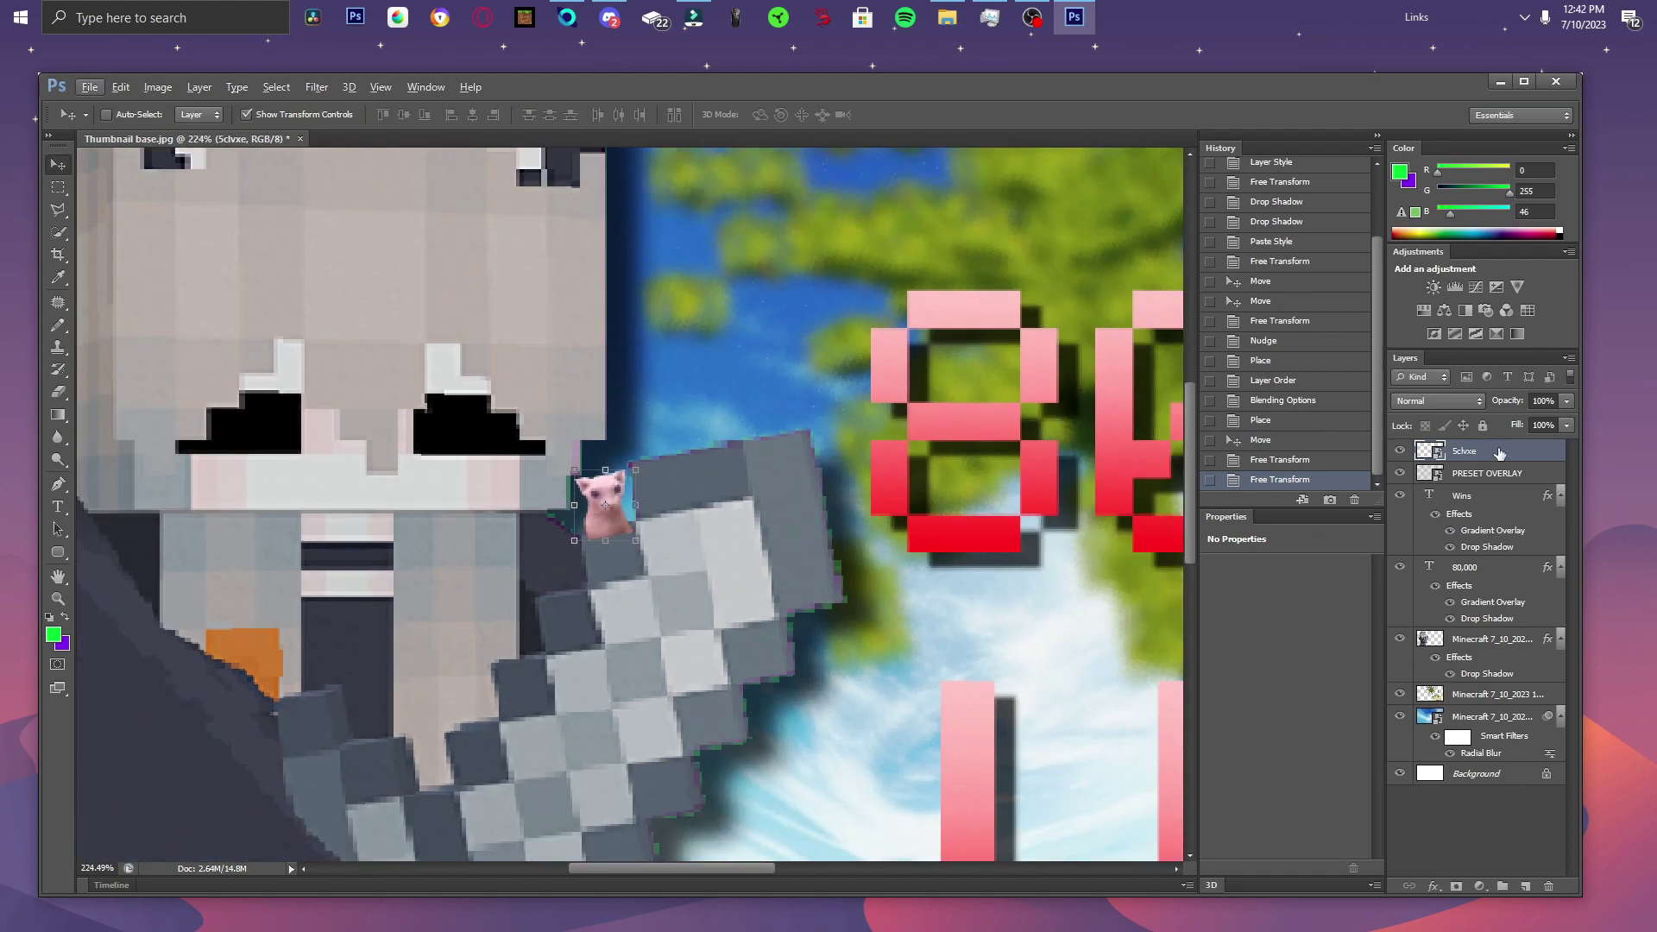
left_click_drag(1499, 453, 1482, 672)
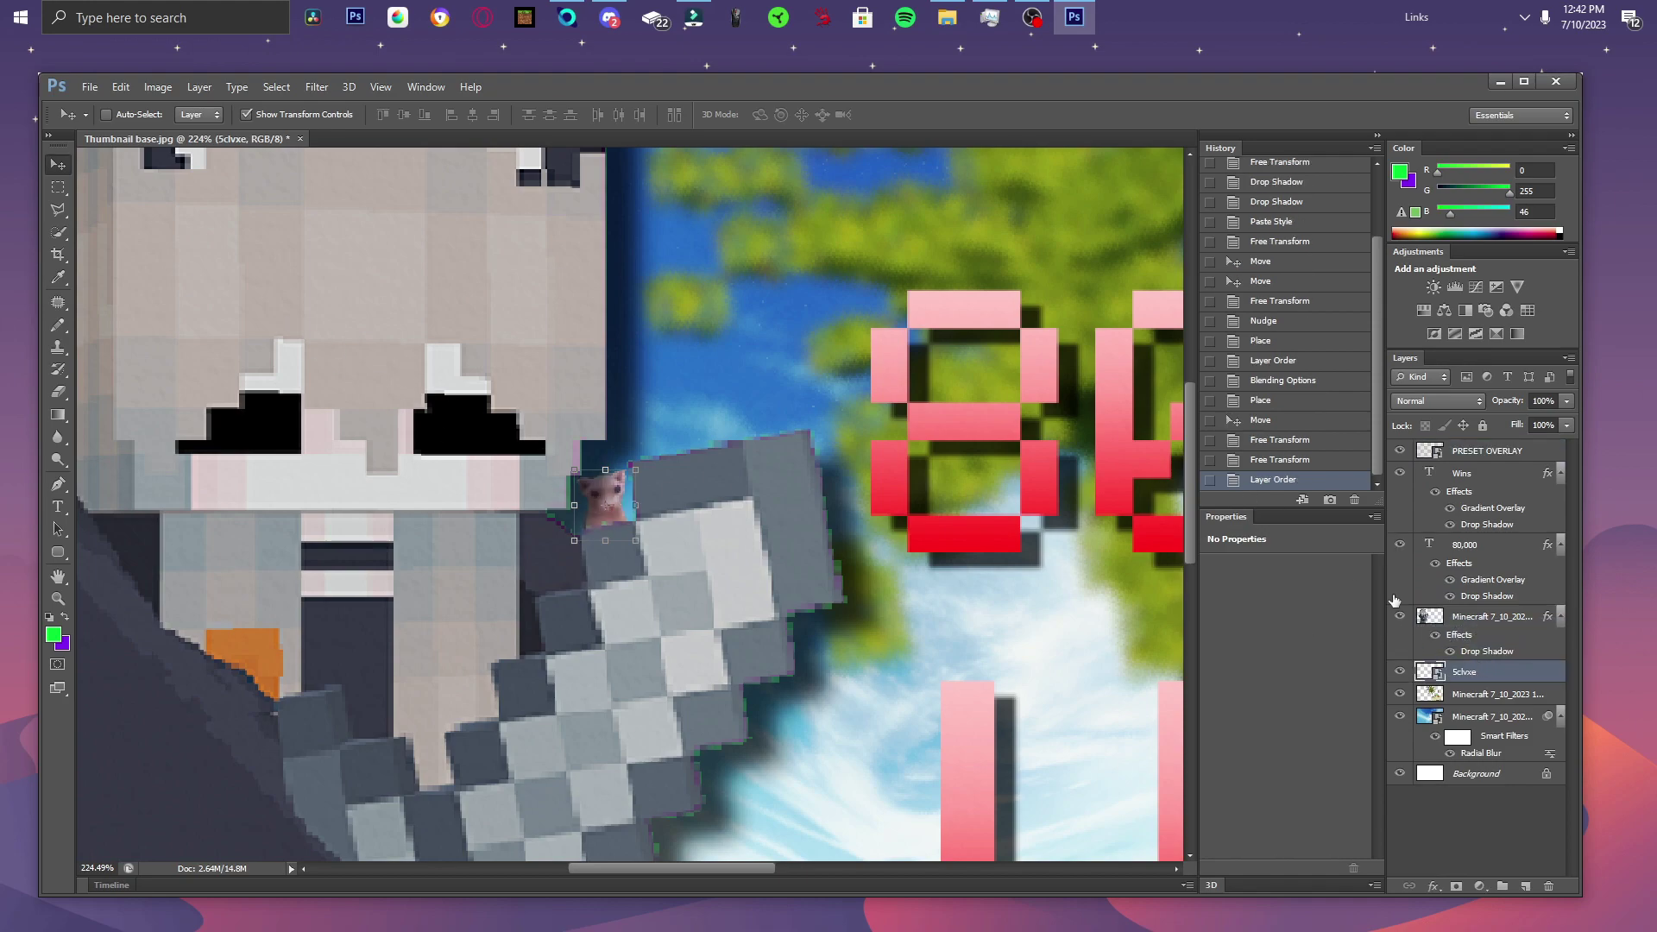
right_click(1517, 655)
left_click(1312, 271)
key("h")
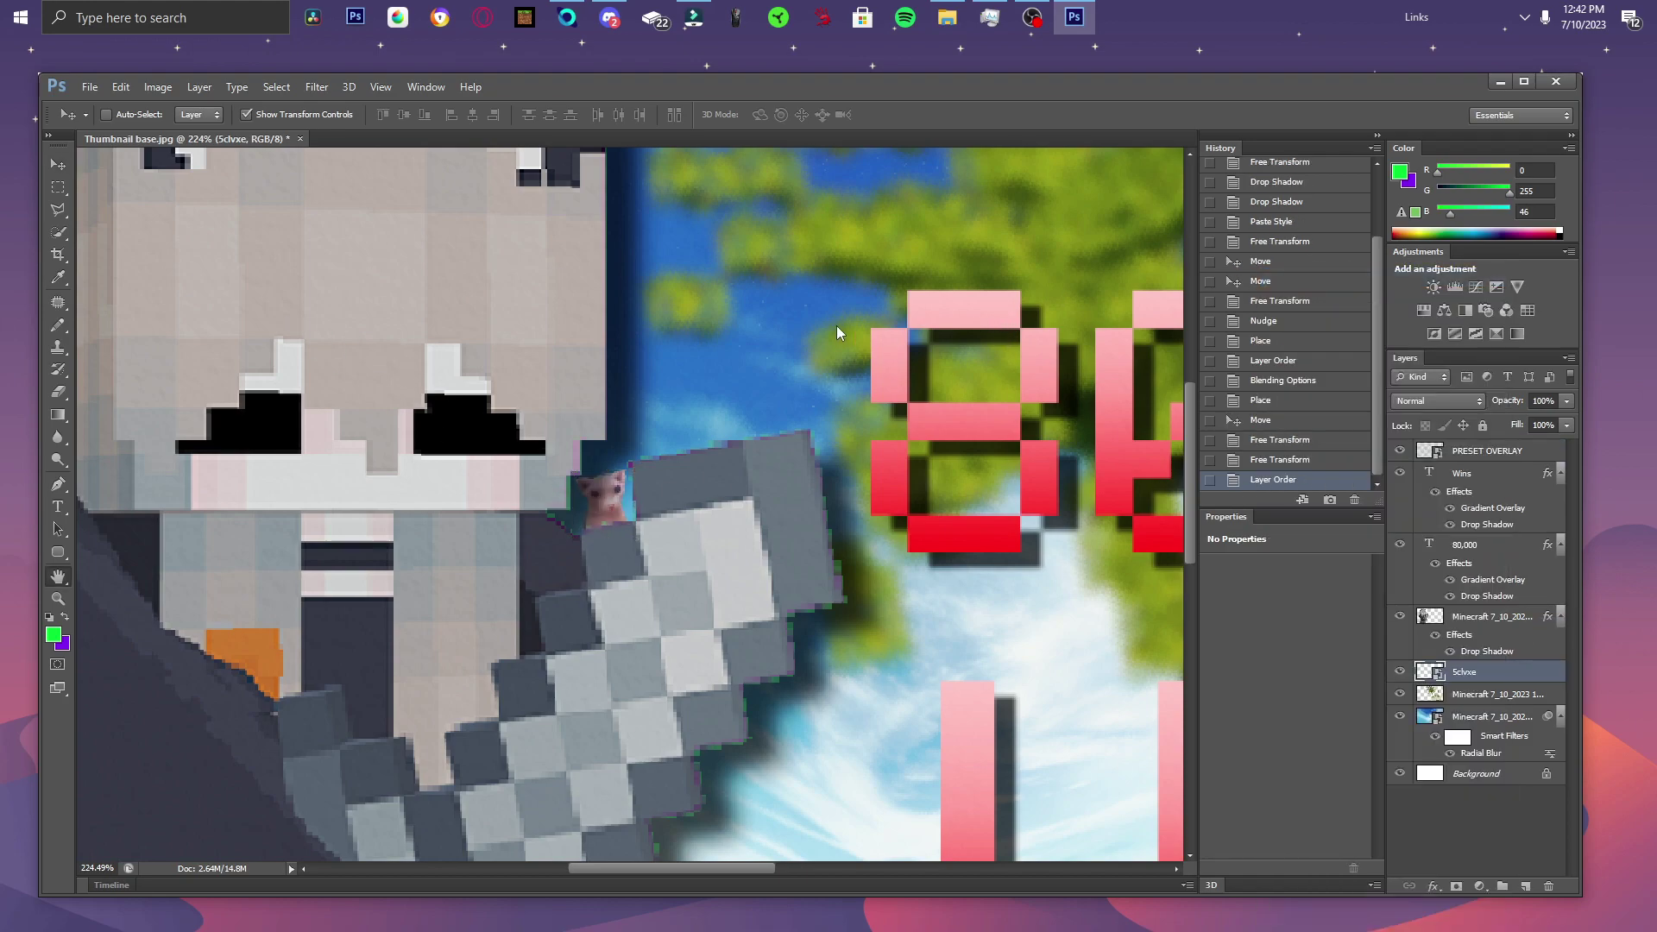
left_click_drag(1245, 297, 1221, 302)
left_click(1404, 253)
scroll(509, 483, "down", 10)
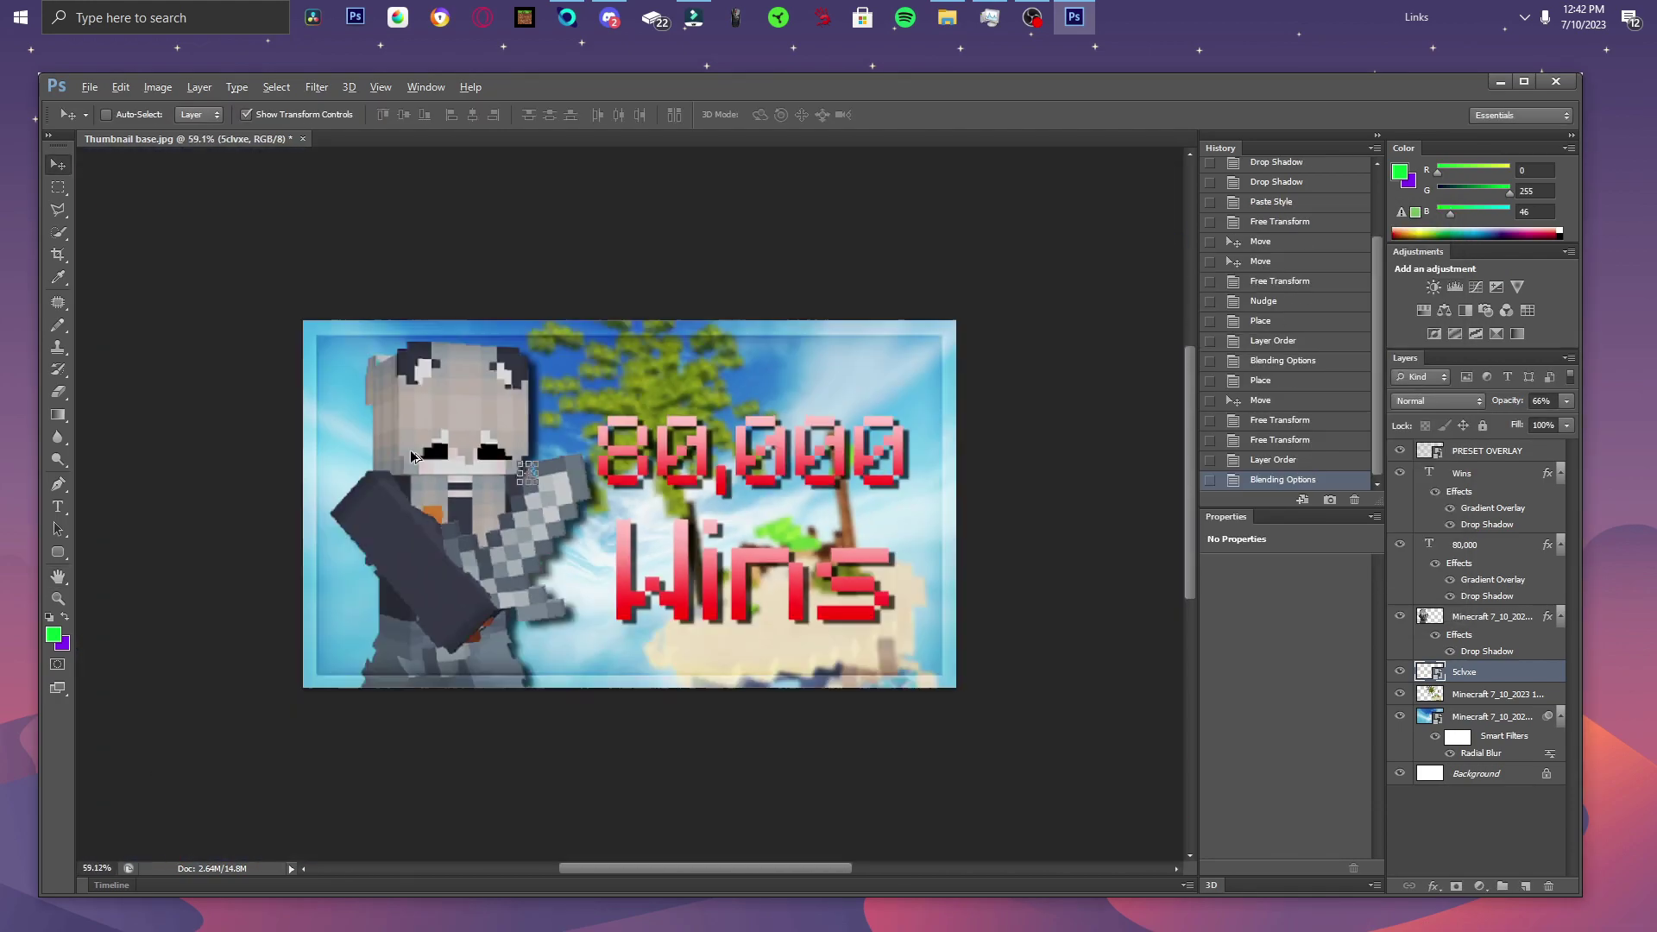
left_click(58, 188)
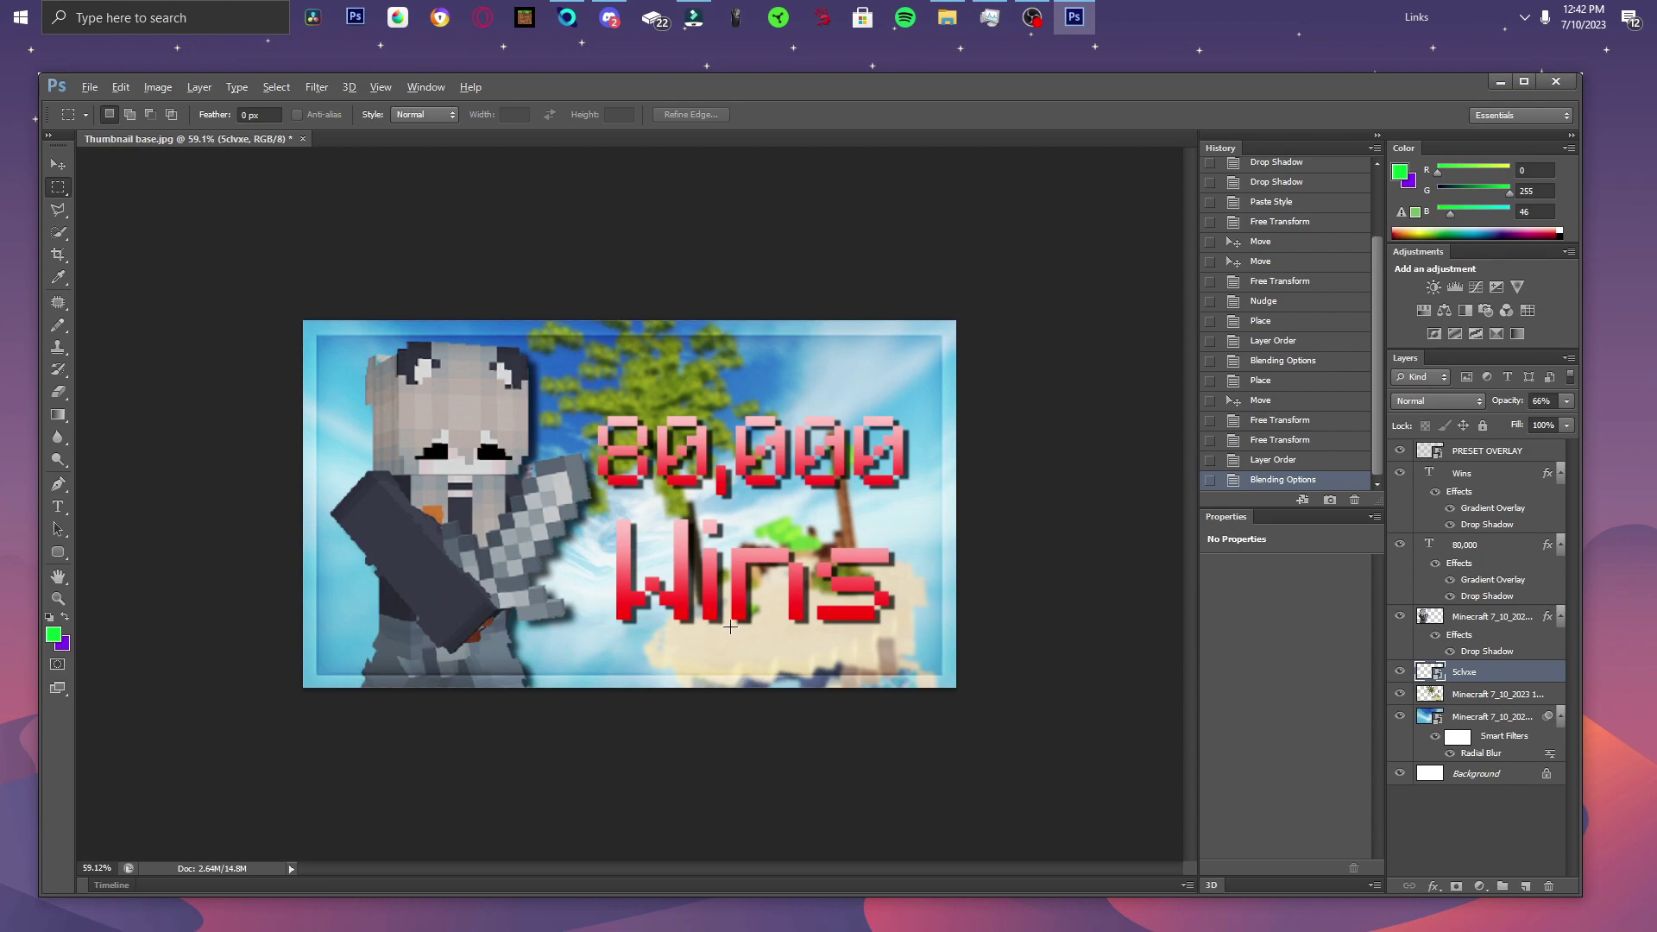
scroll(518, 525, "up", 8)
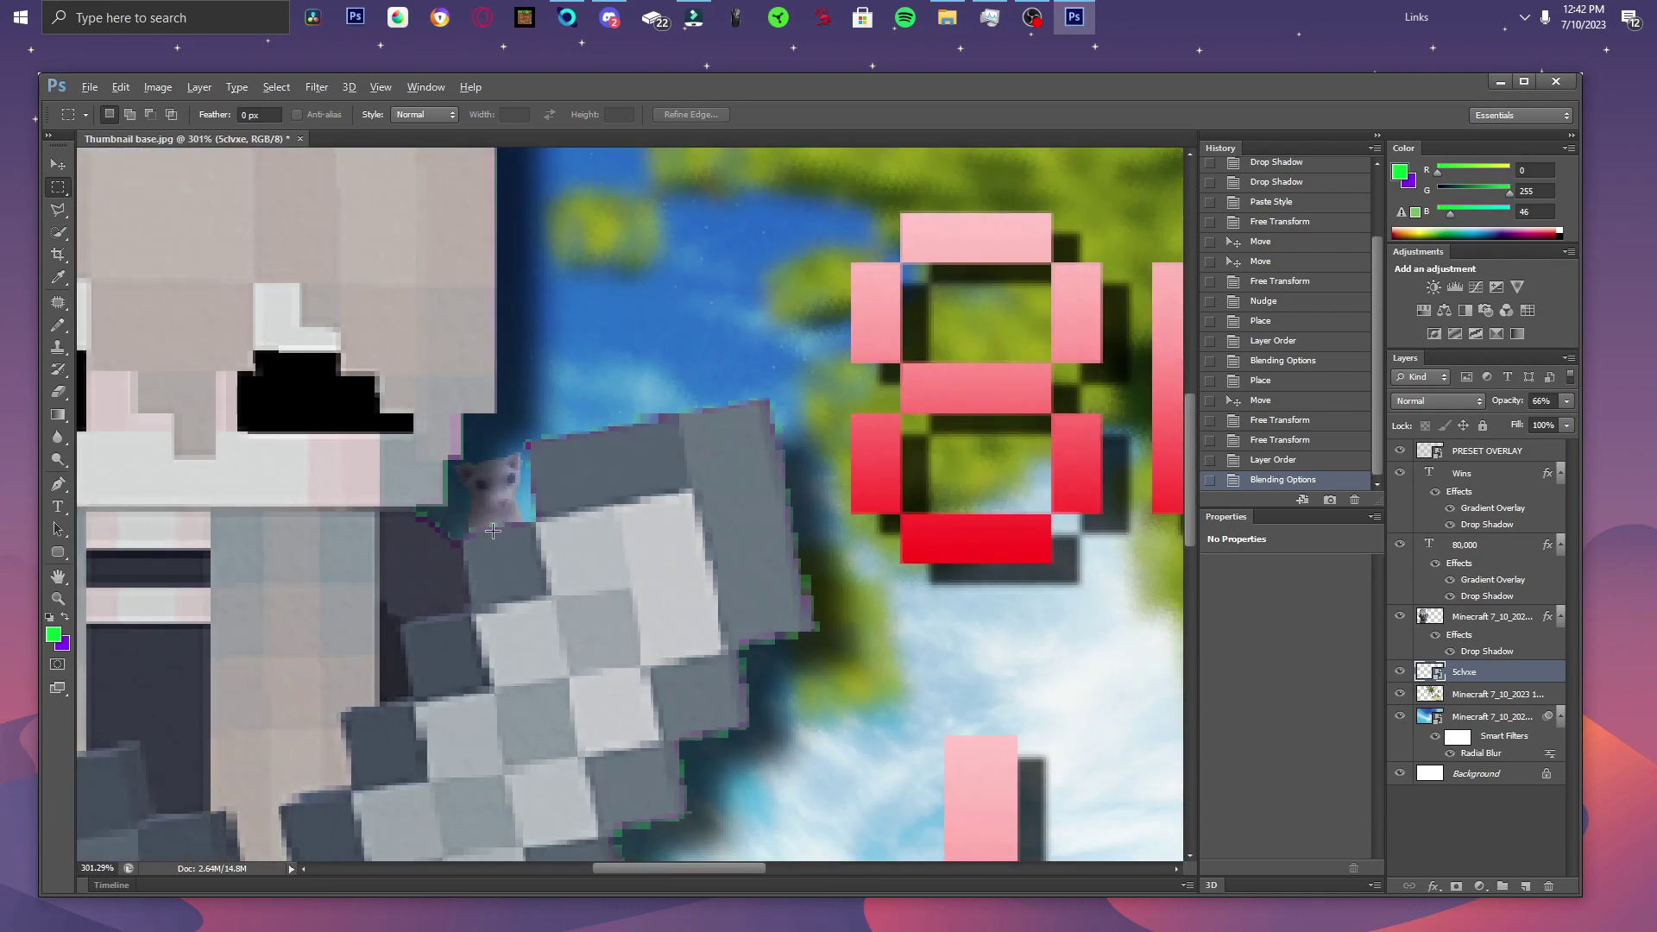
scroll(493, 530, "down", 10)
scroll(644, 545, "down", 4)
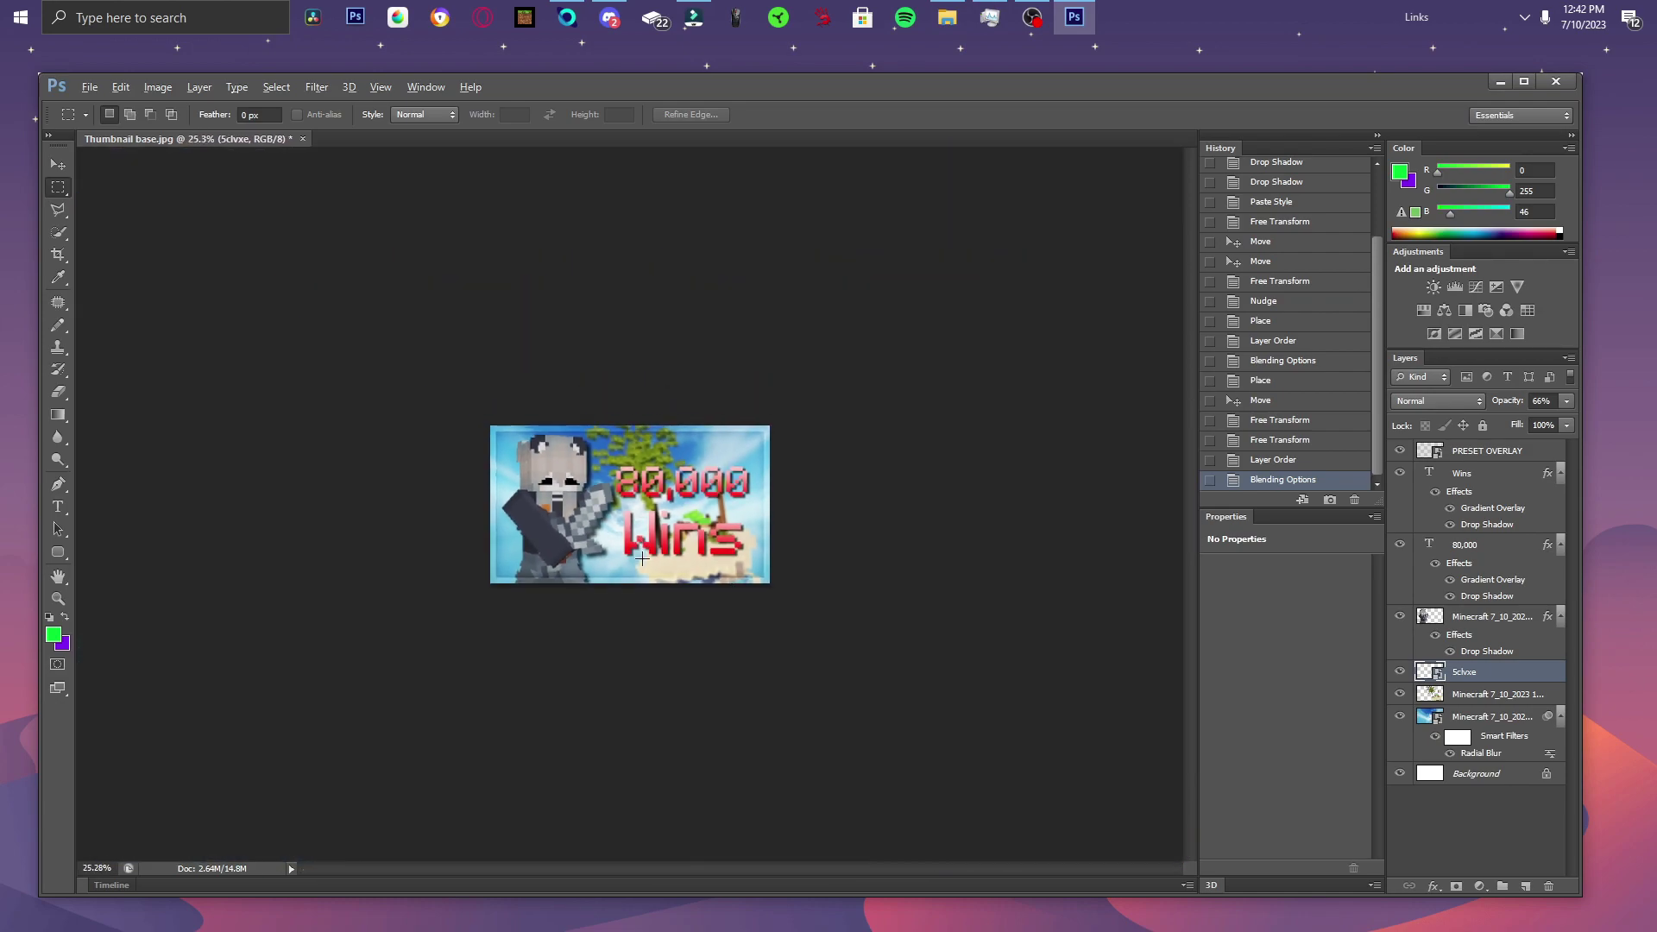
scroll(659, 574, "up", 1)
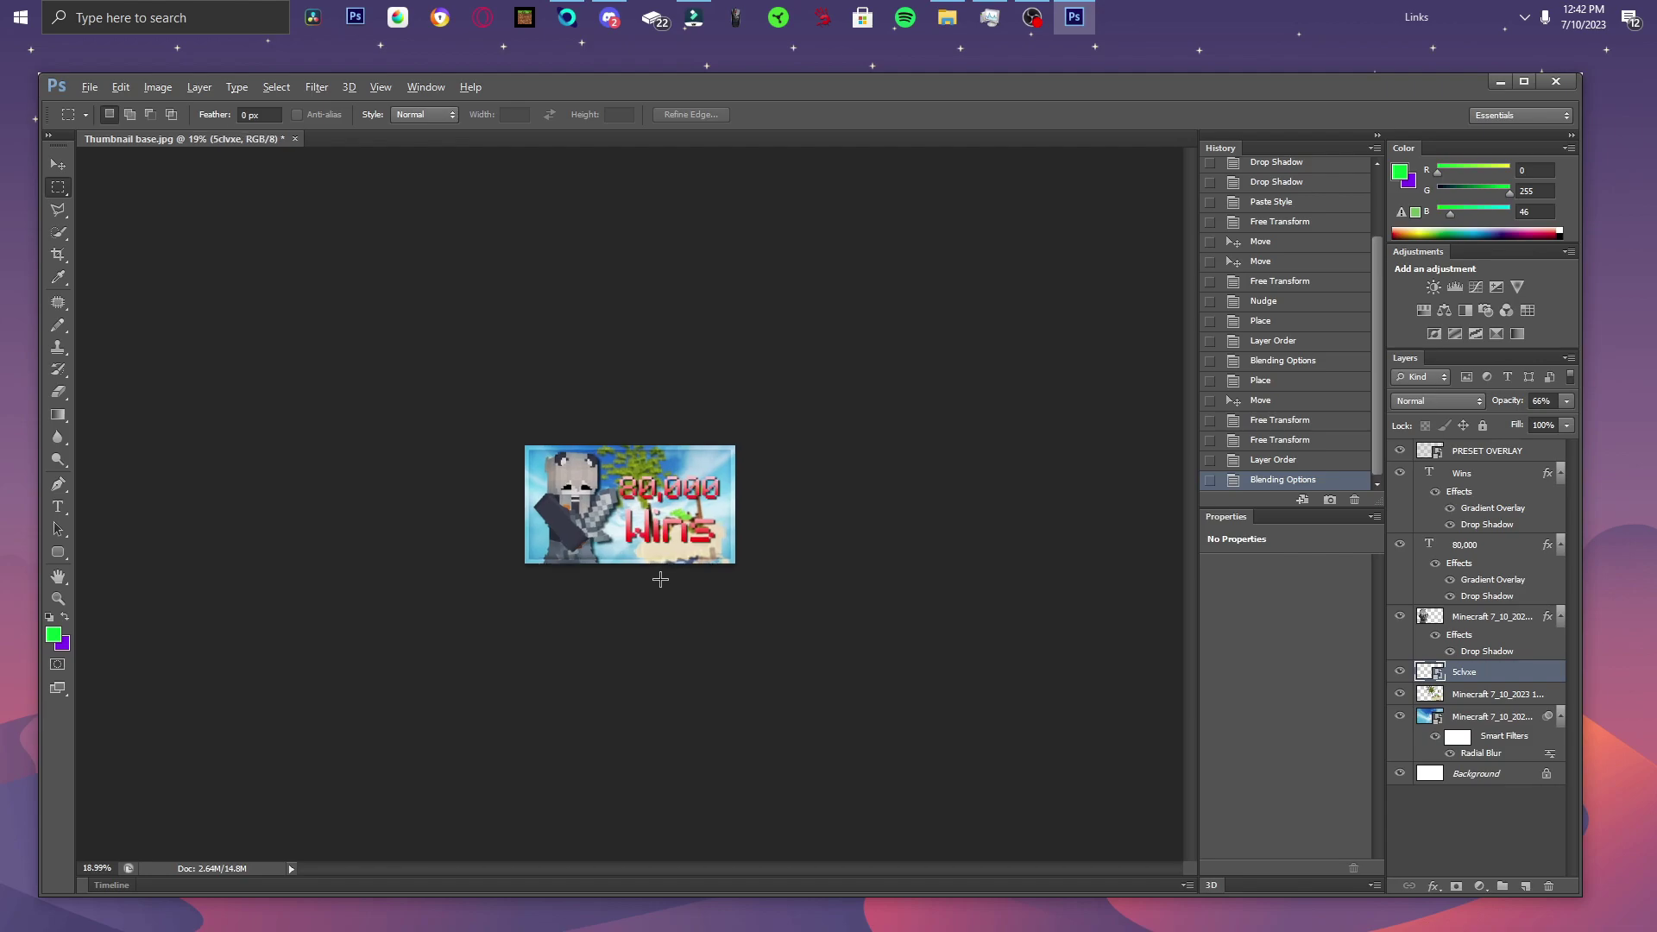
scroll(595, 501, "up", 12)
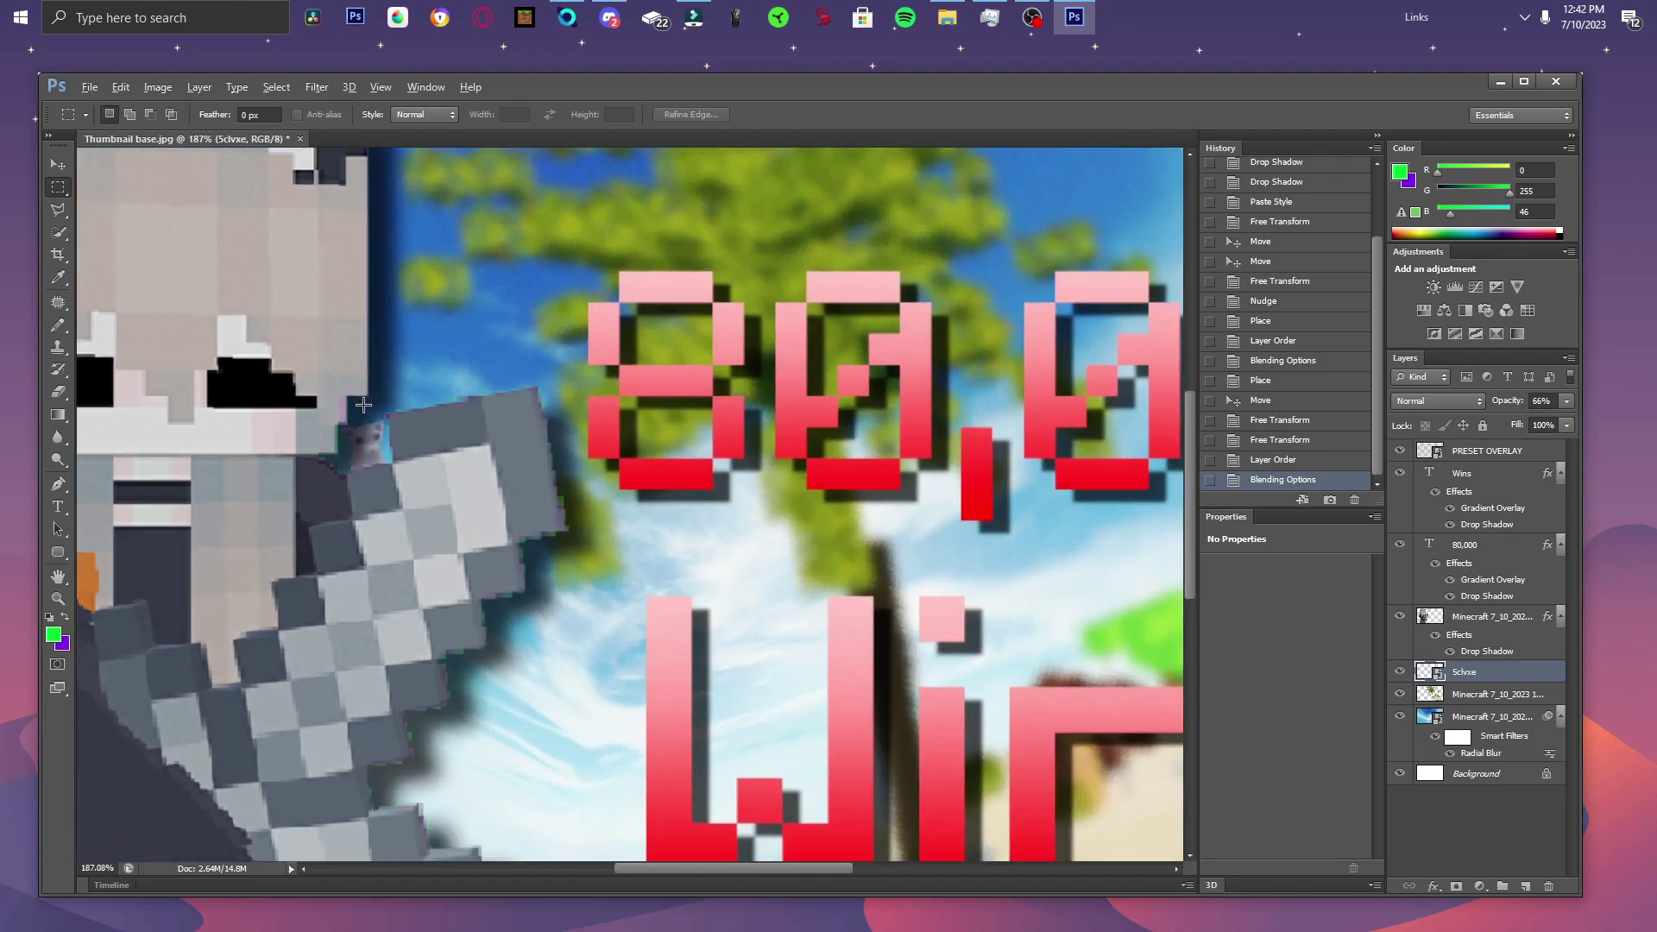
scroll(423, 496, "down", 3)
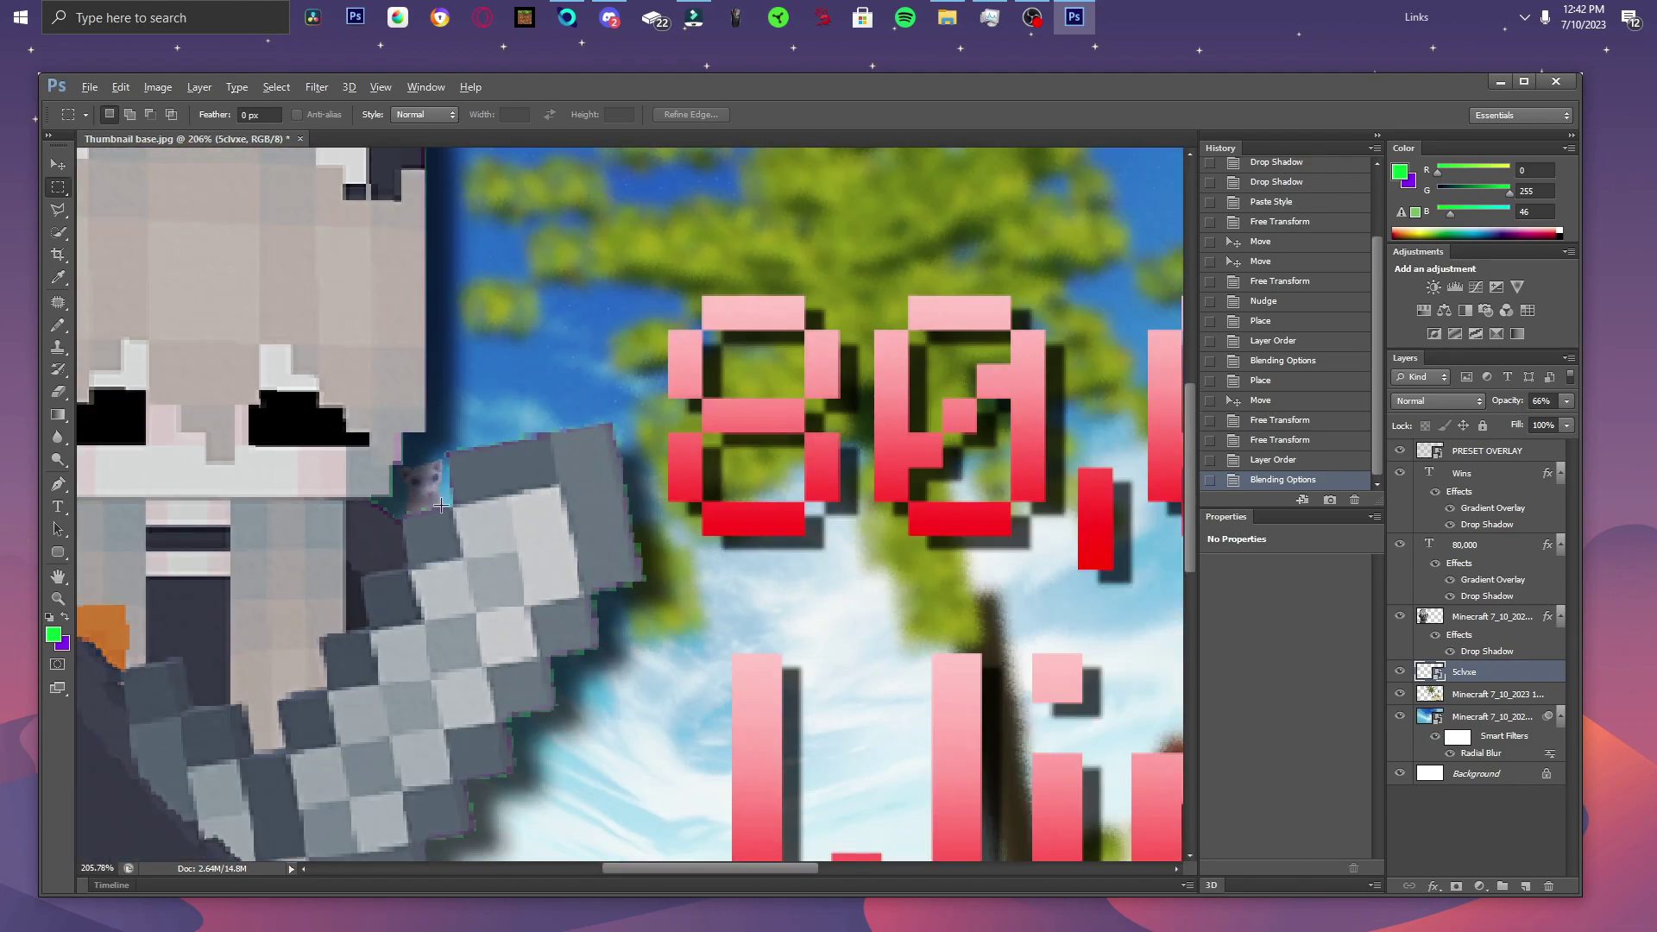
left_click_drag(440, 505, 495, 516)
left_click(480, 504)
scroll(466, 518, "down", 5)
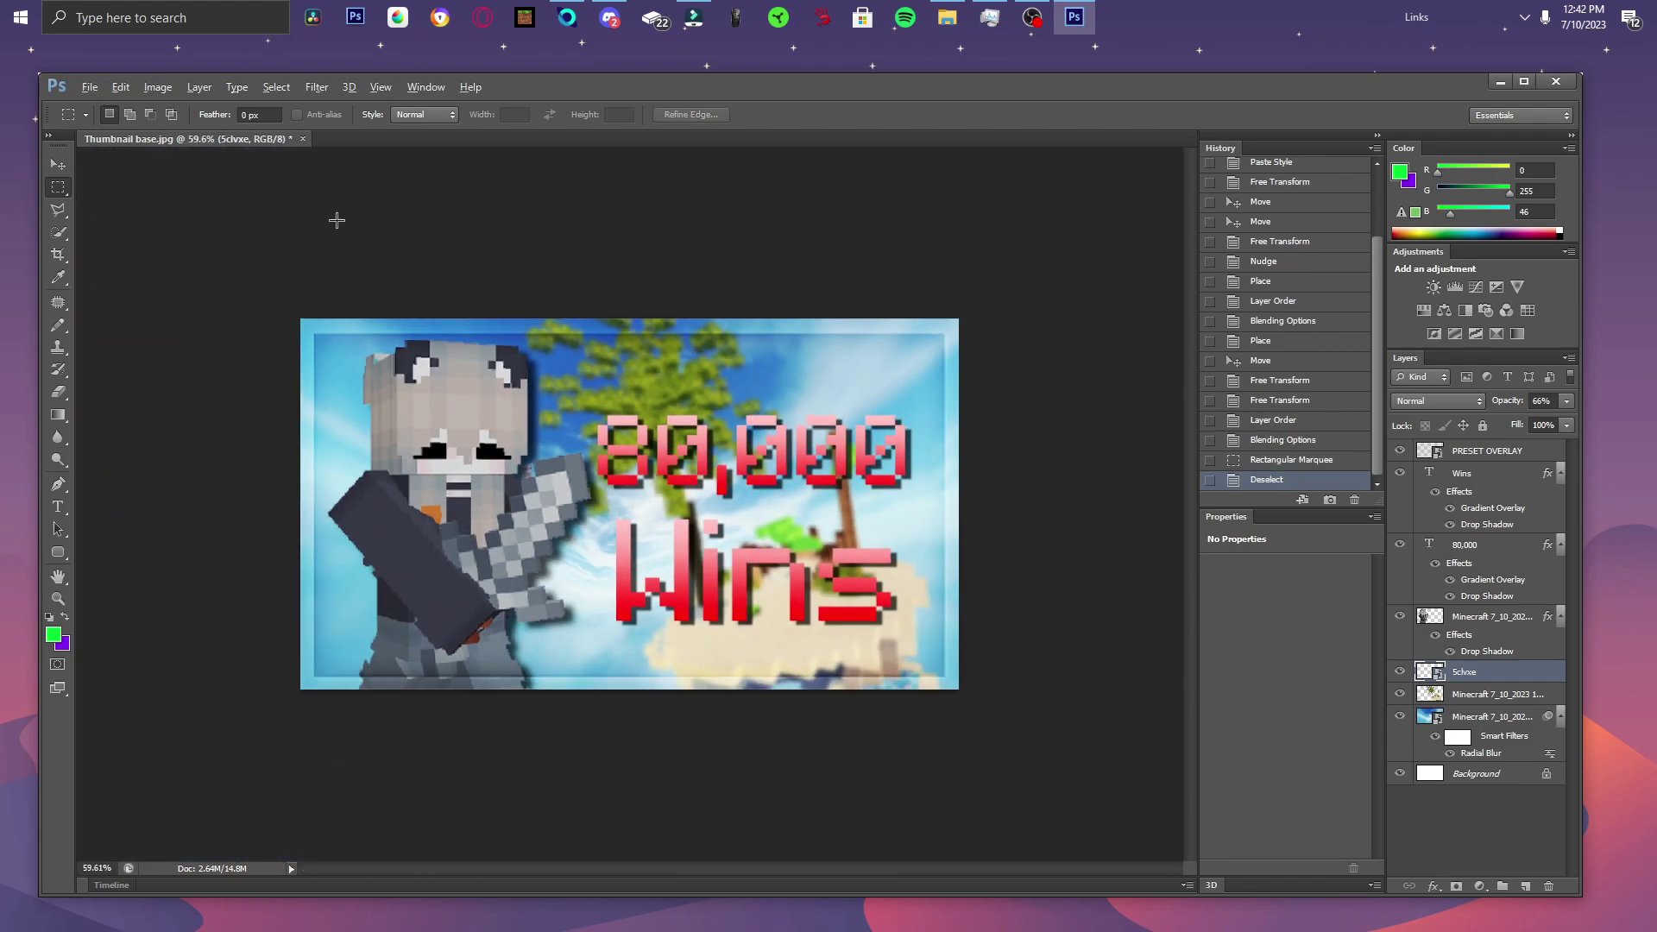
Save As a JPEG named '80k global.jpg' in Thumbnails at Maximum quality.
key("alt")
left_click(90, 87)
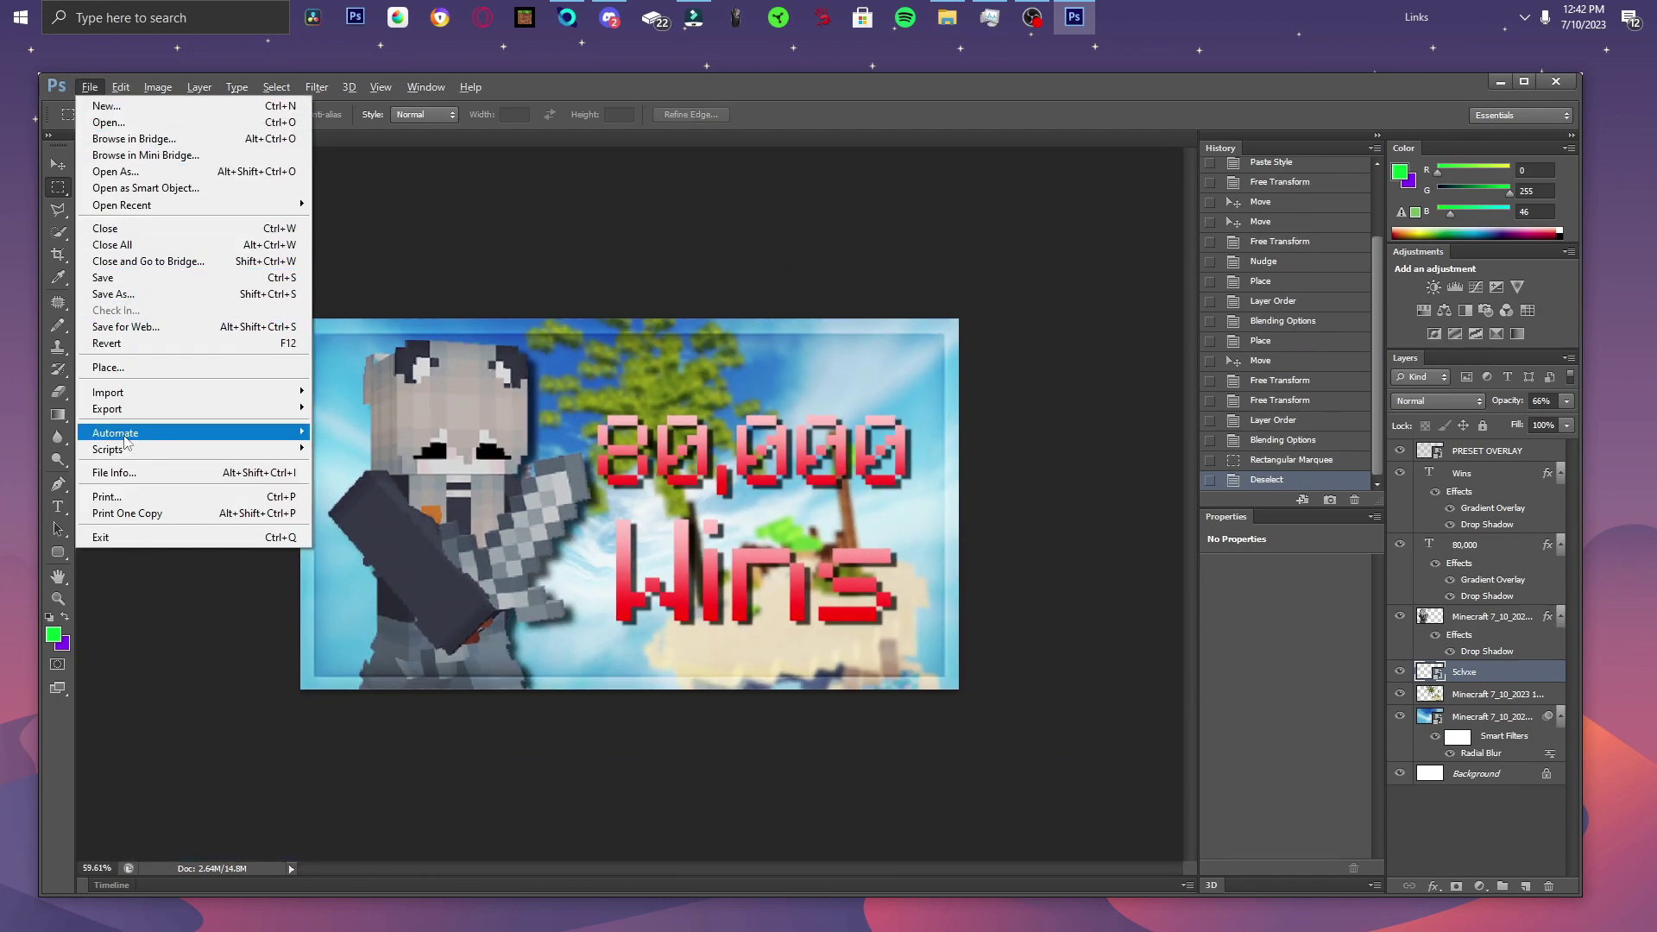
left_click(108, 298)
left_click(817, 635)
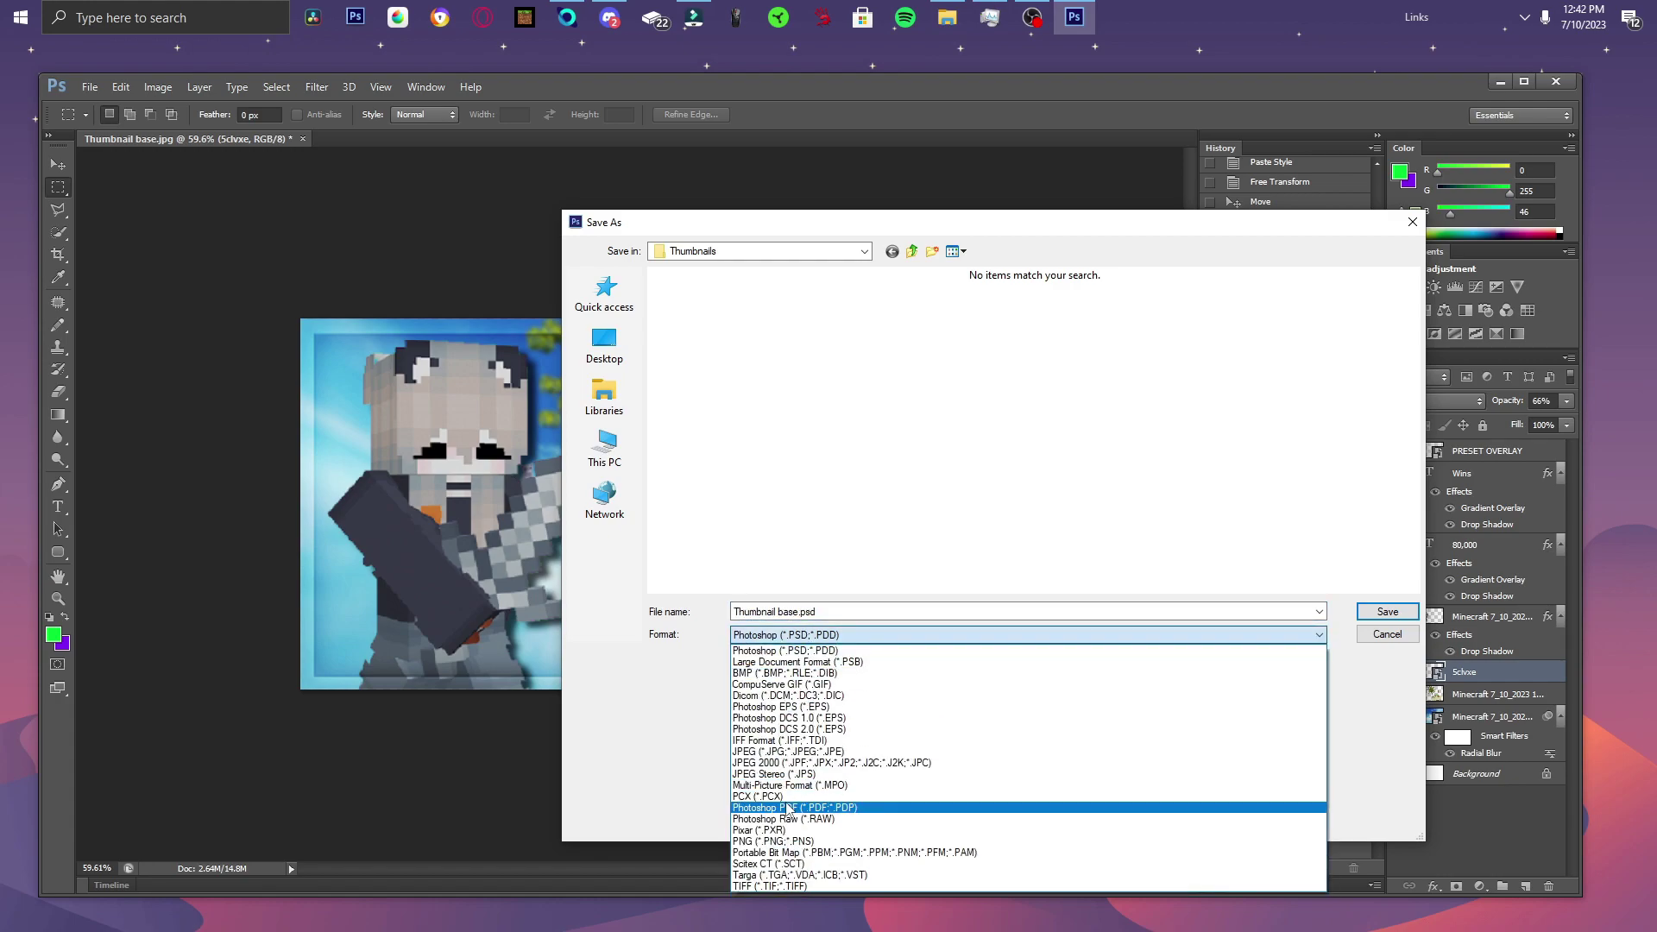
left_click(817, 753)
left_click(798, 611)
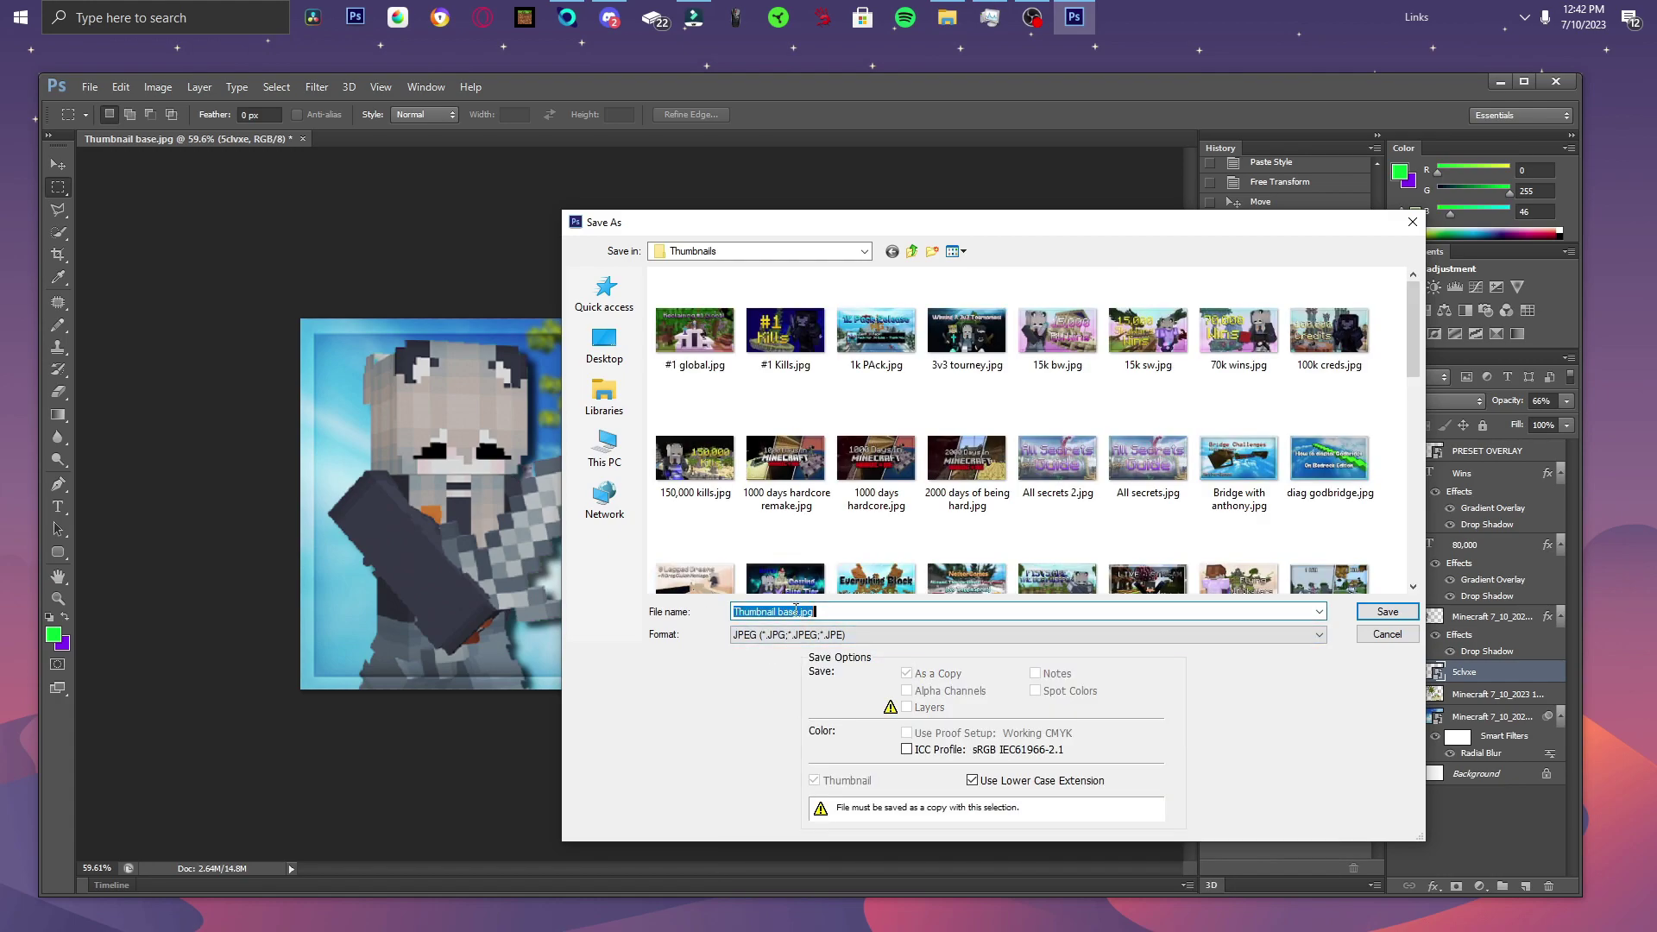
left_click_drag(799, 611, 699, 621)
left_click_drag(798, 613, 690, 615)
type("80k global")
left_click(1413, 618)
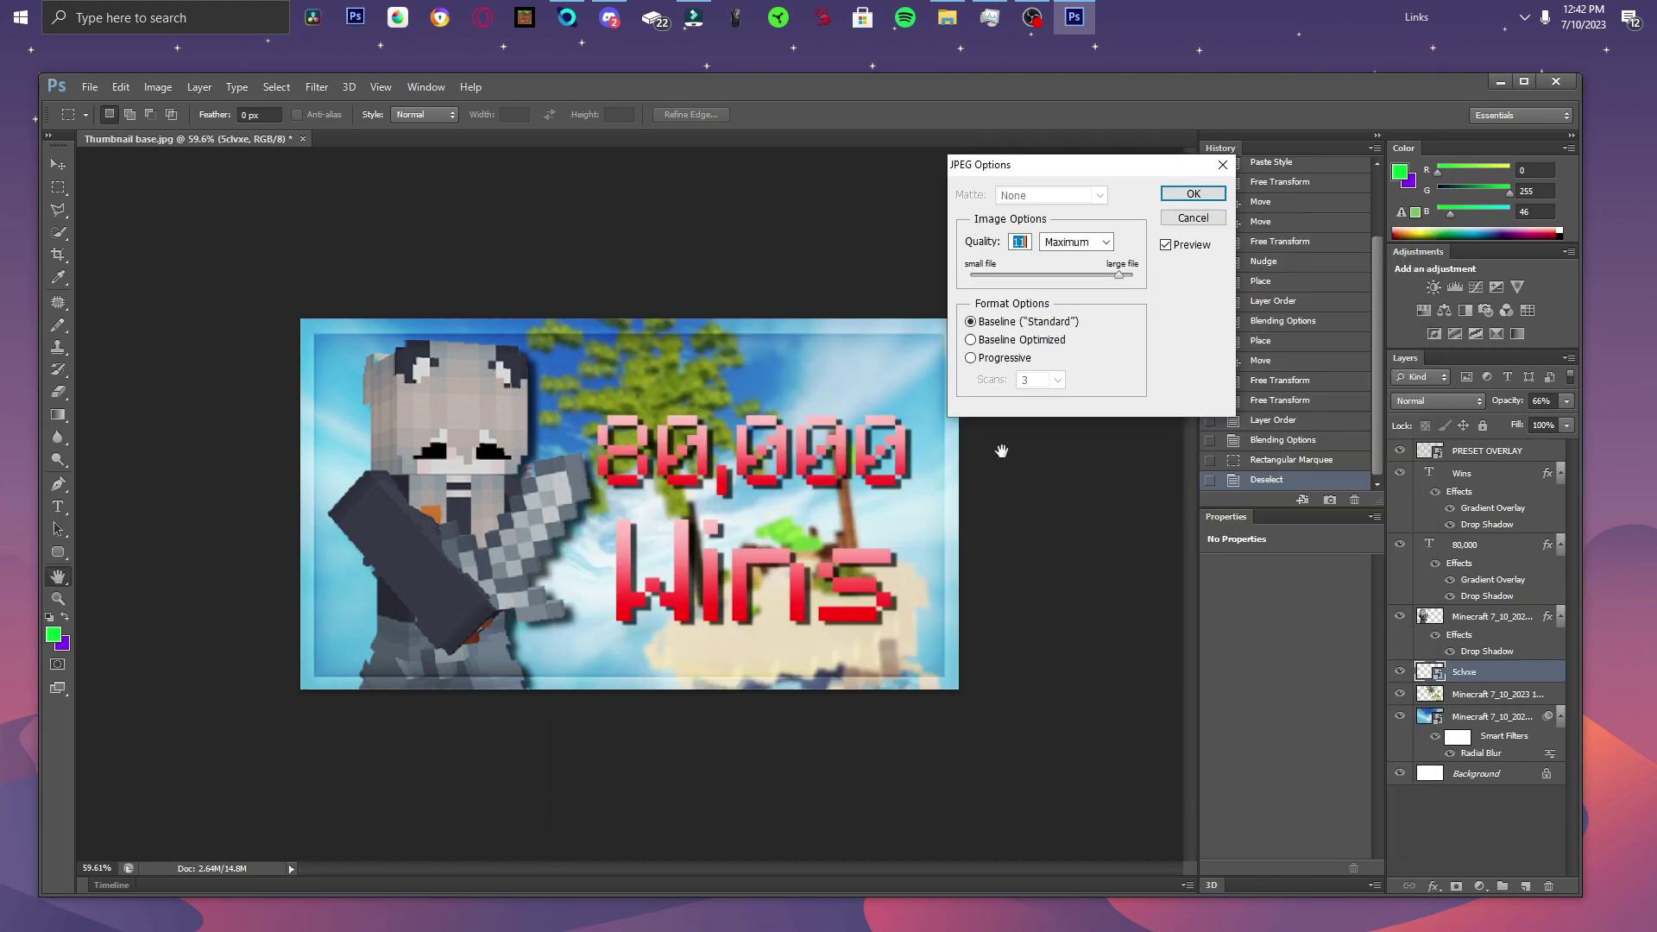
left_click(1183, 222)
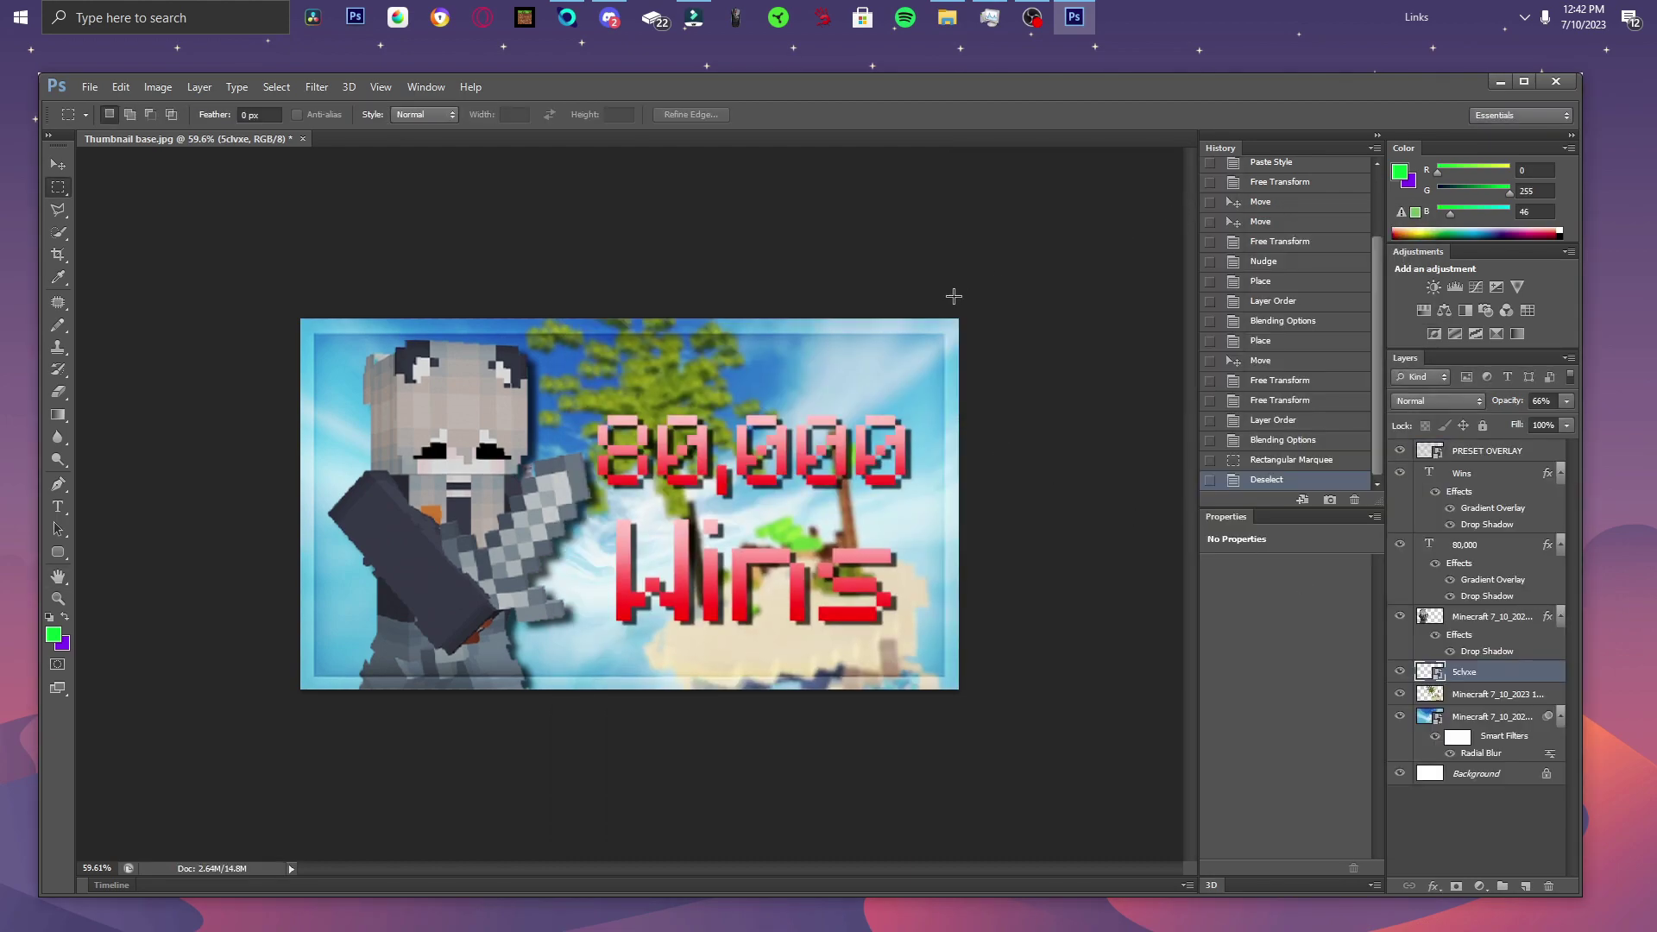
left_click(947, 18)
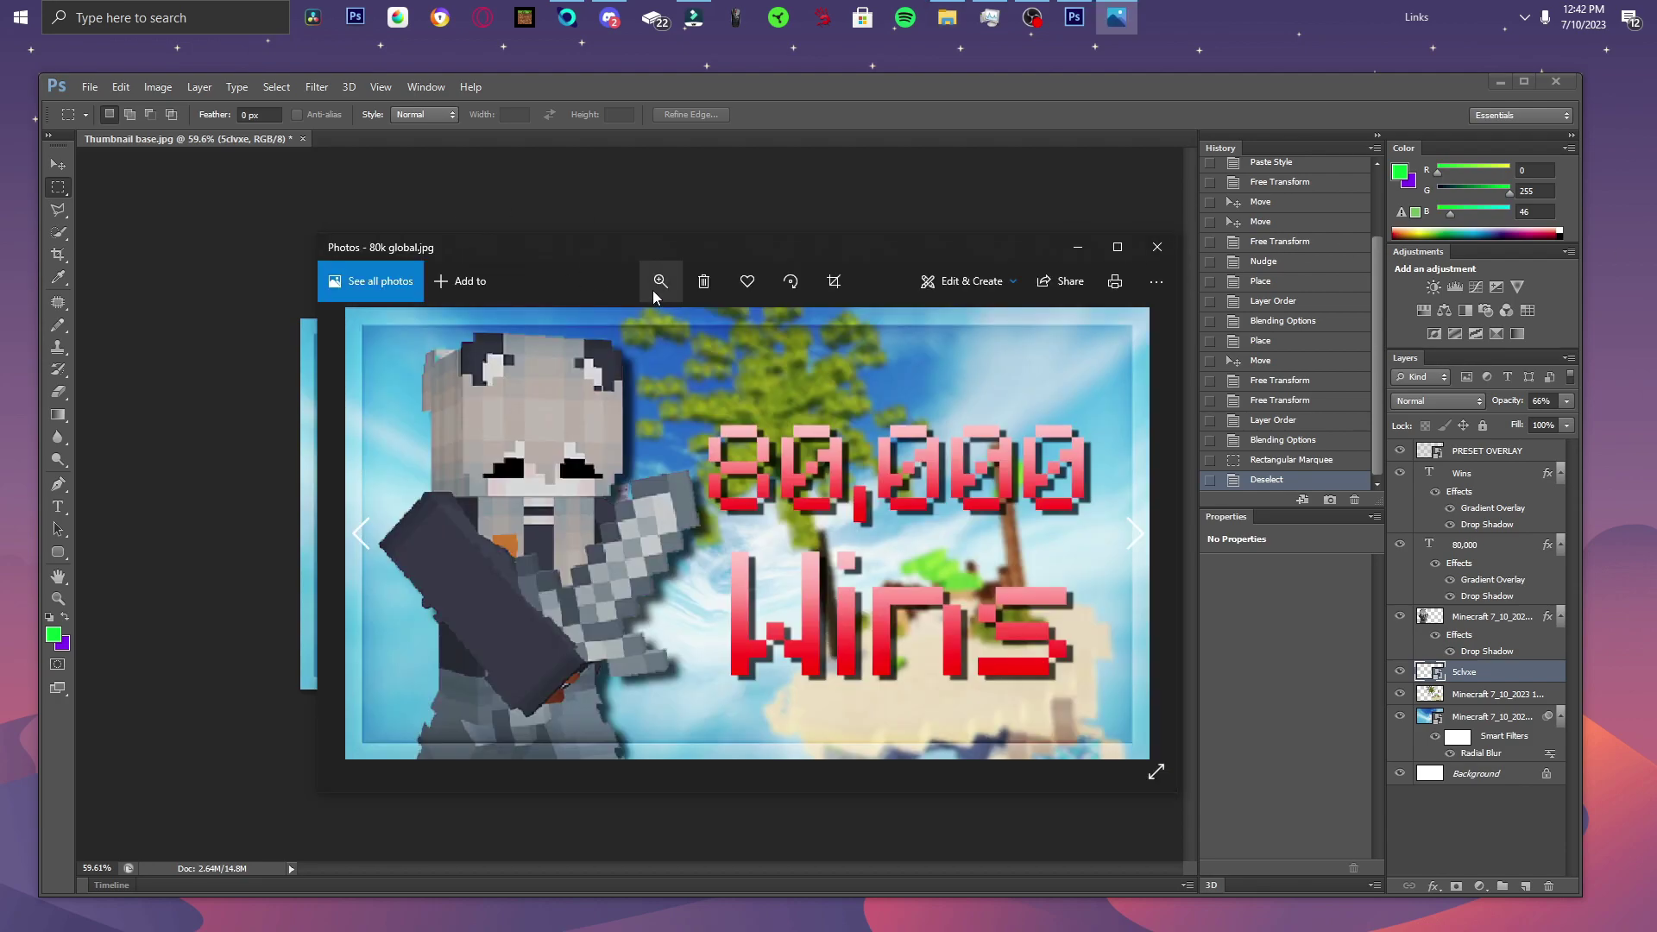
left_click(653, 291)
left_click_drag(581, 325, 574, 442)
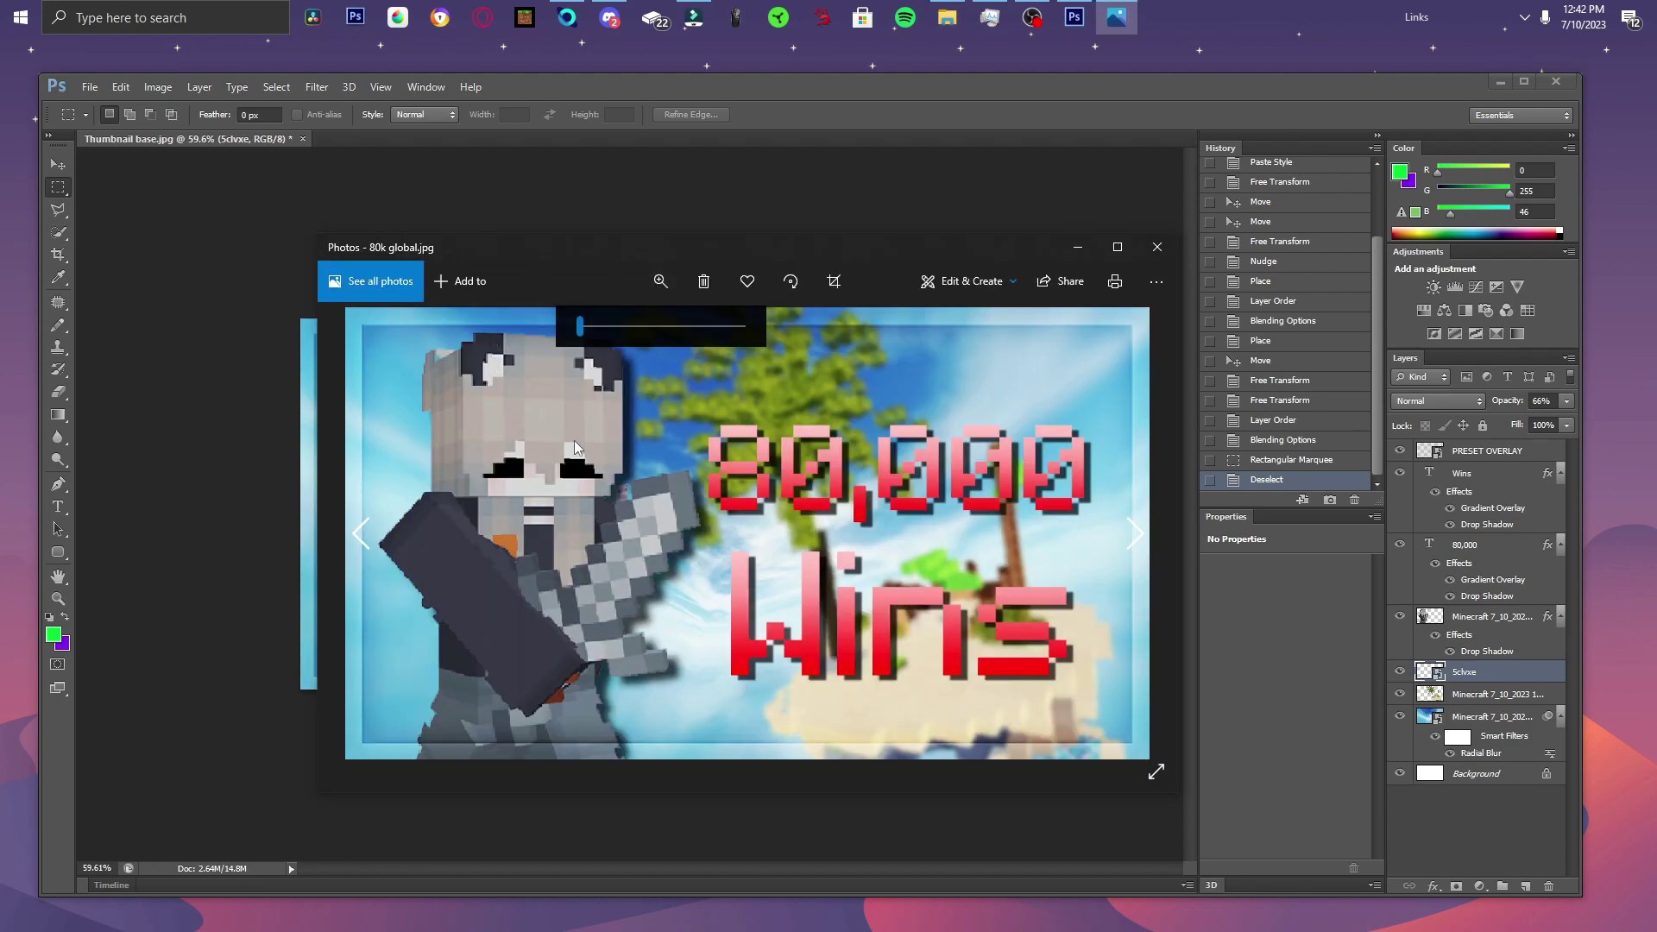
left_click(1158, 248)
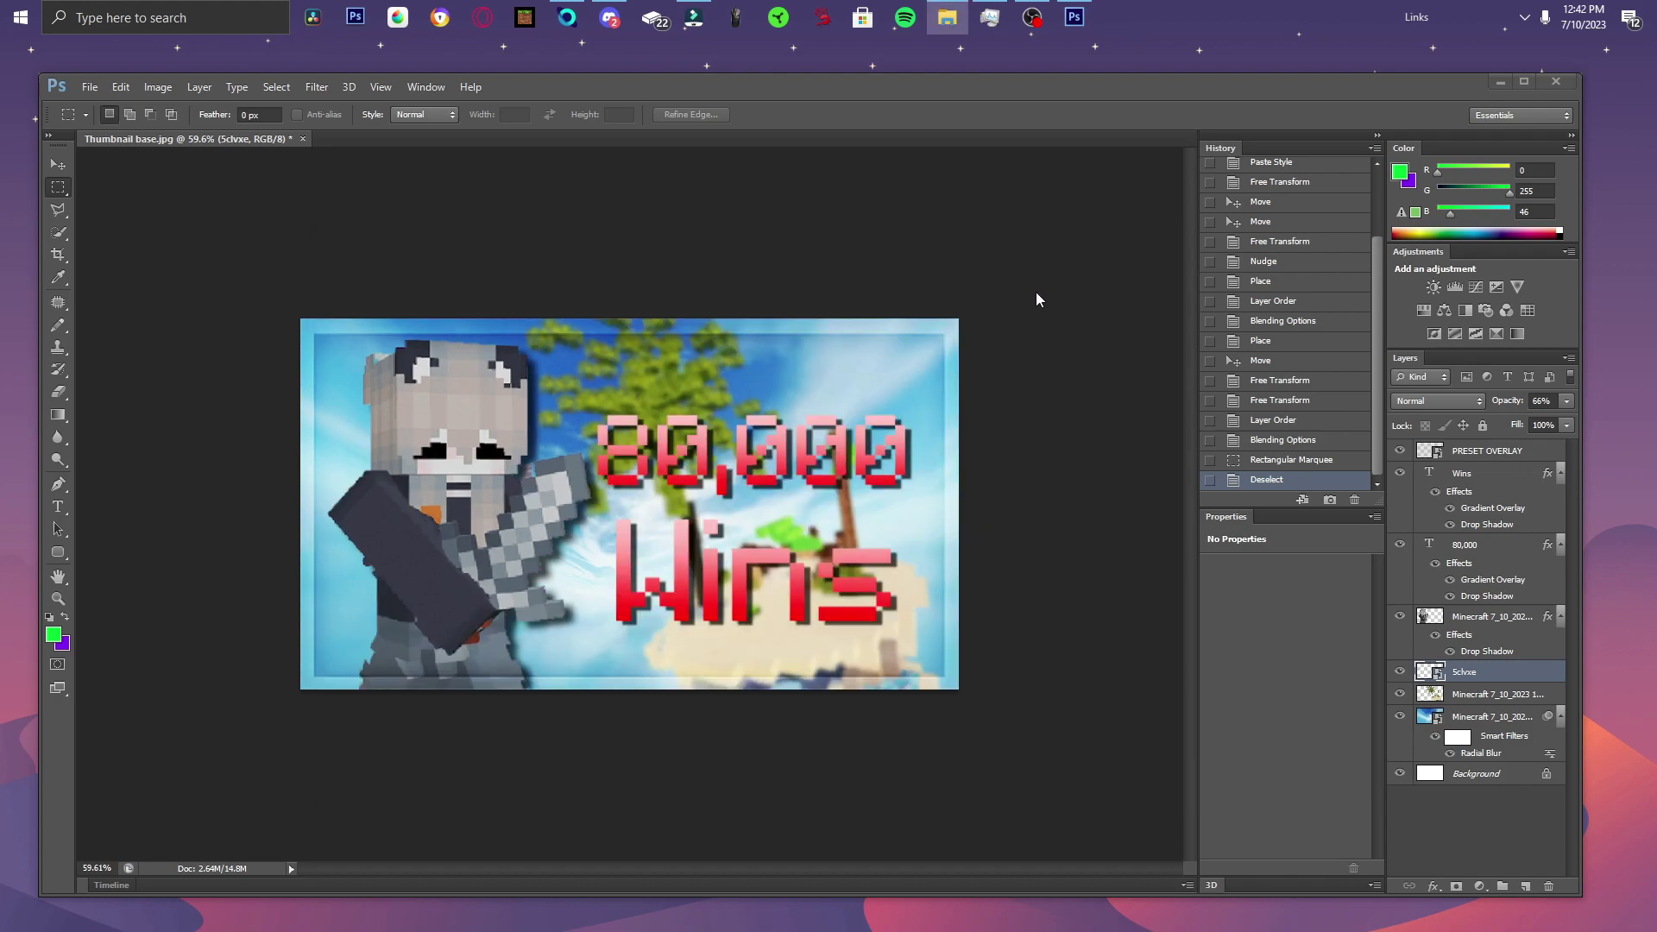
Close Filmora's export-complete notice for 80k global.mp4.
left_click(694, 18)
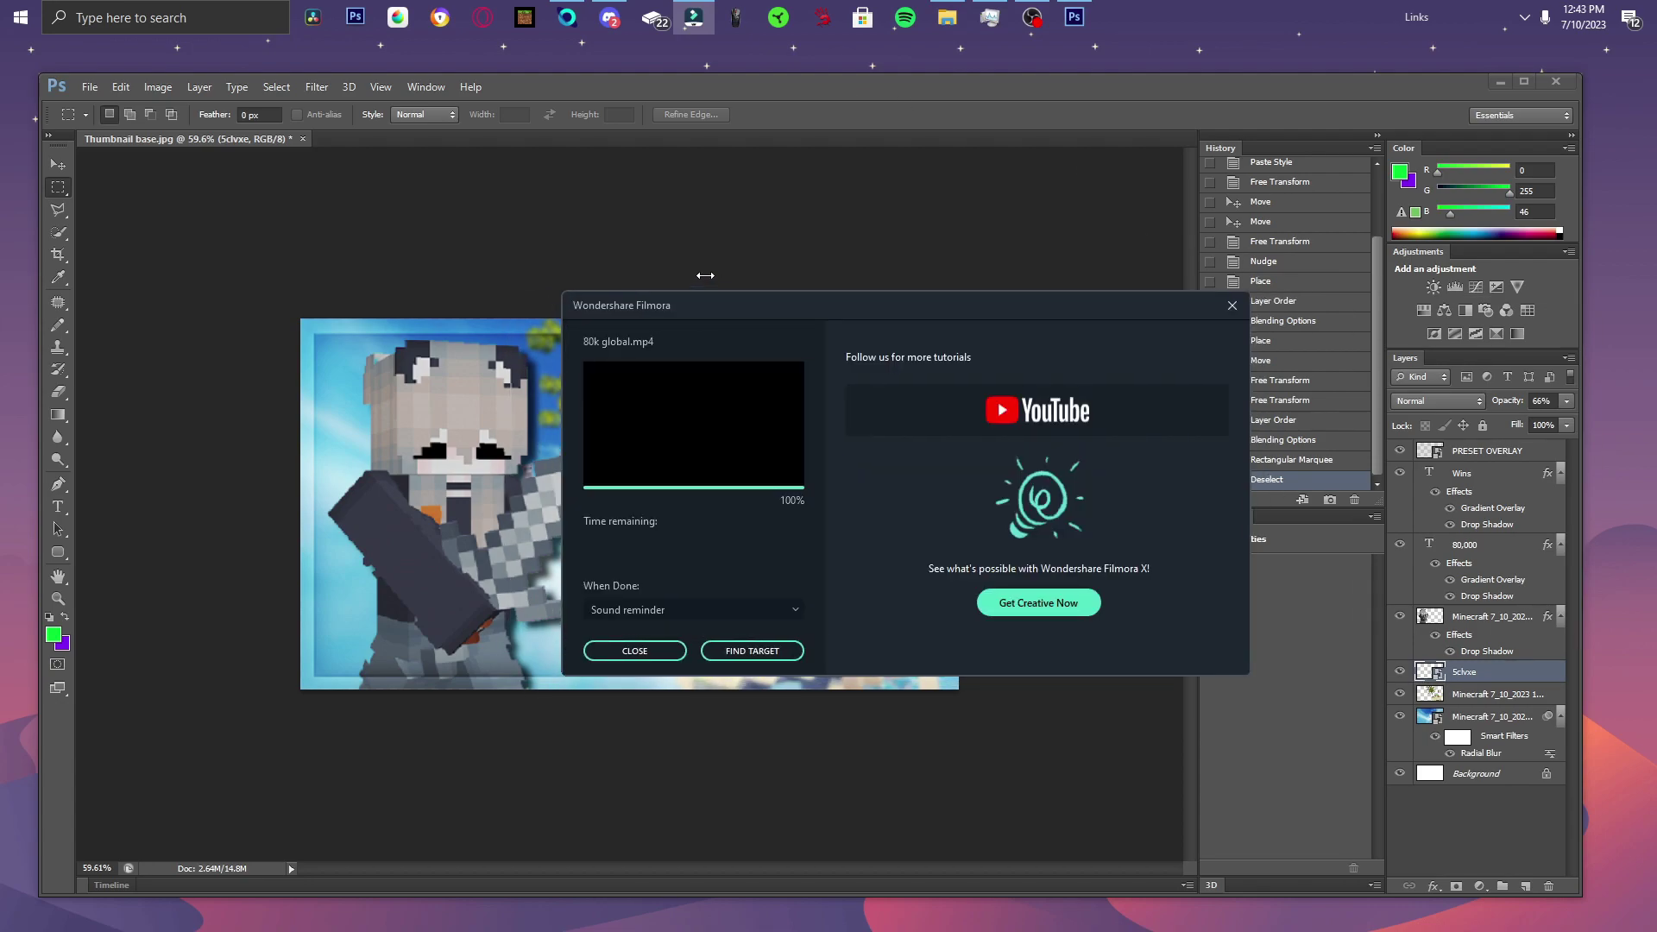
left_click(1233, 306)
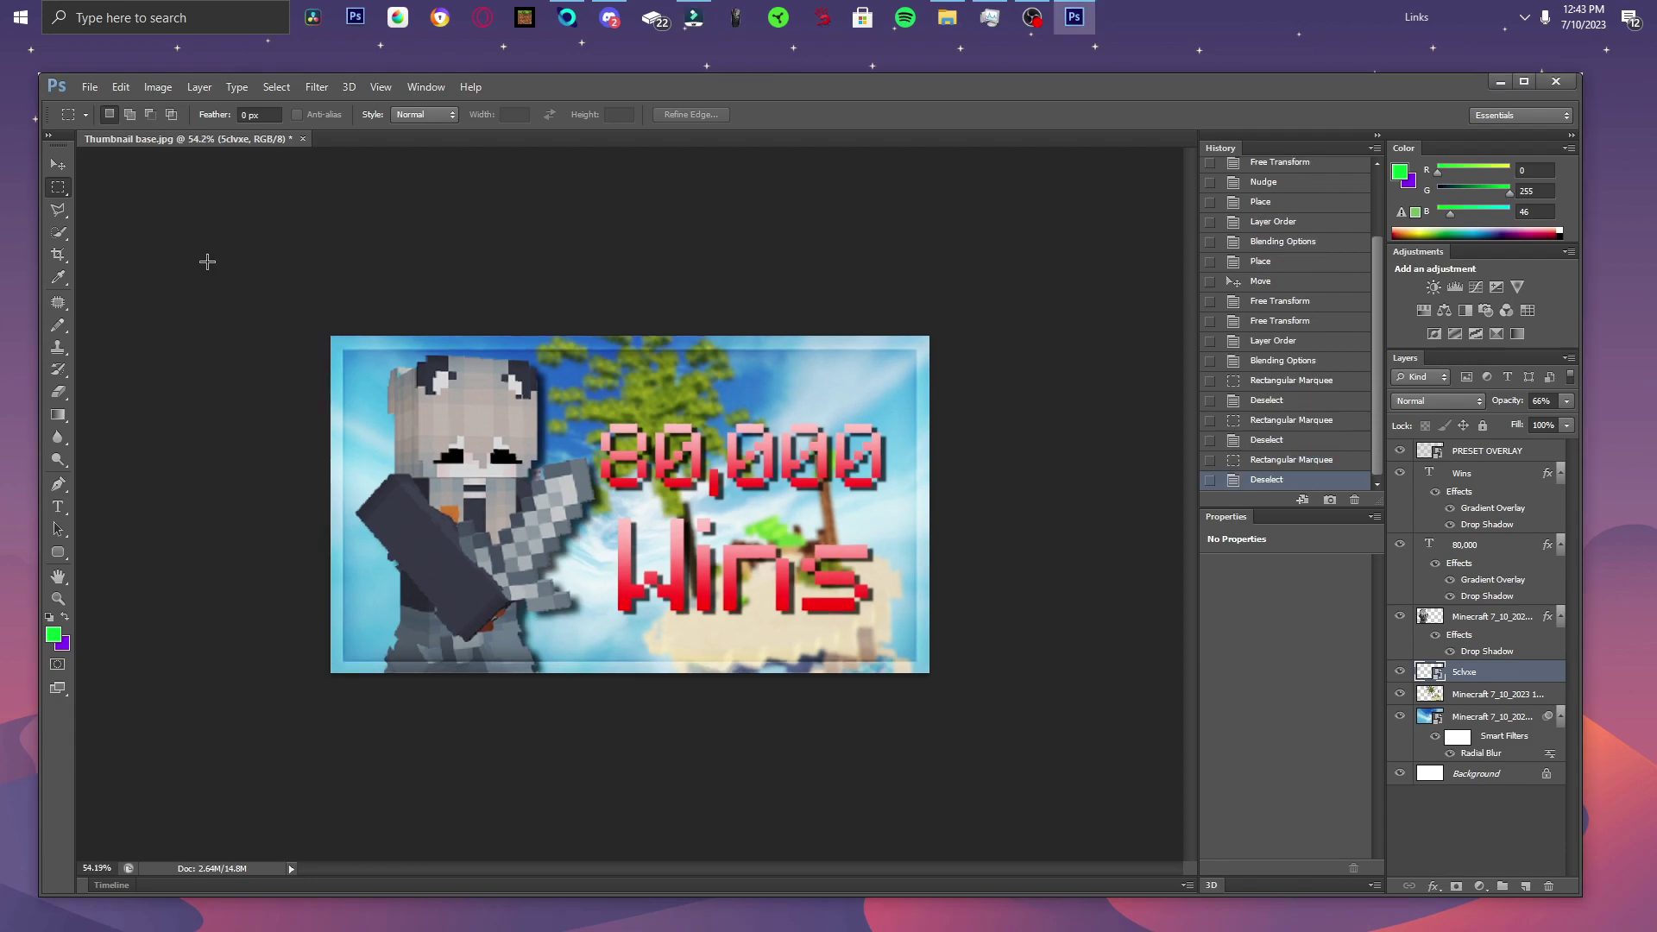
left_click_drag(208, 263, 1093, 774)
left_click_drag(1093, 774, 203, 288)
left_click(236, 249)
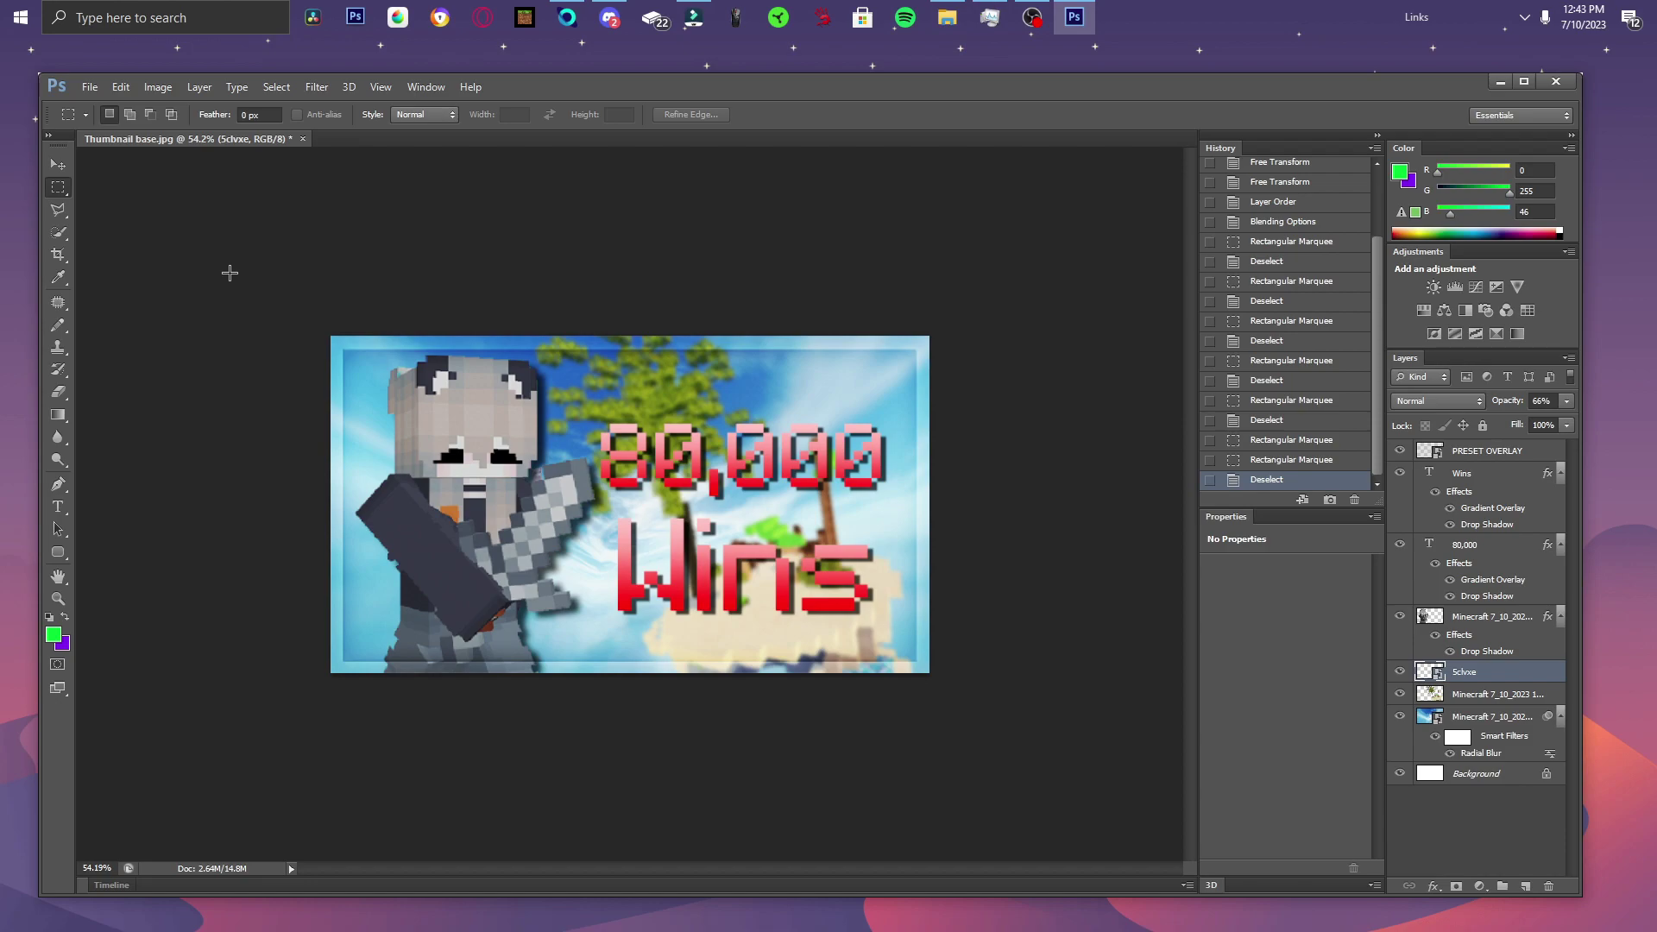
left_click(611, 17)
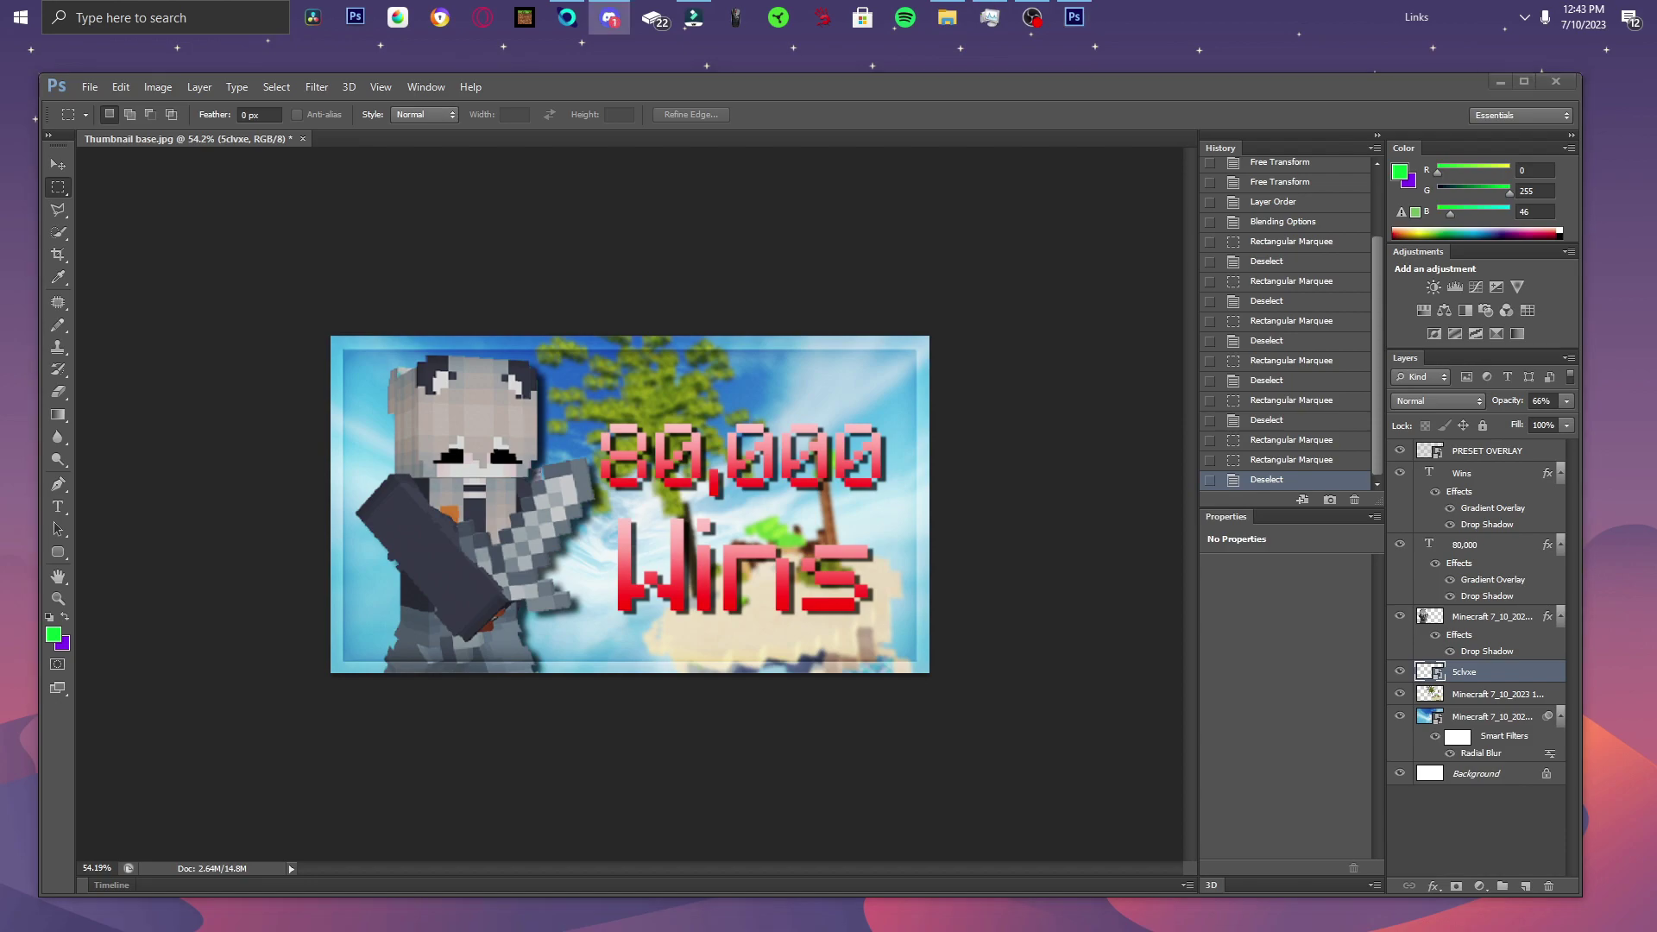
left_click(519, 239)
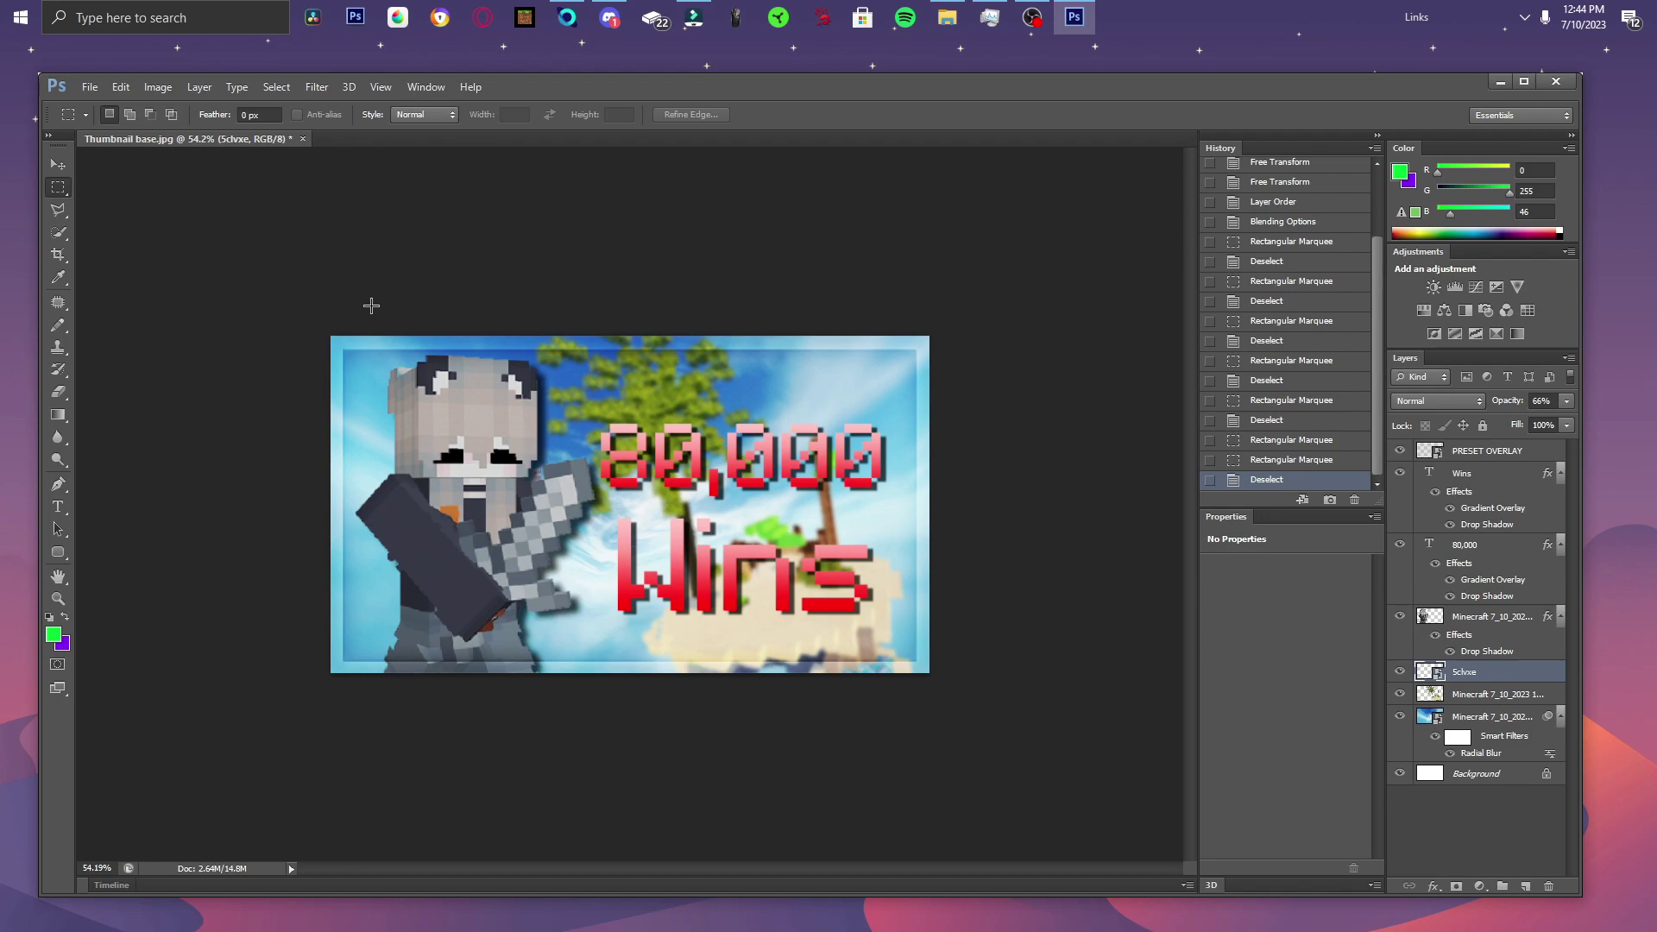
scroll(627, 525, "down", 3)
scroll(626, 525, "up", 2)
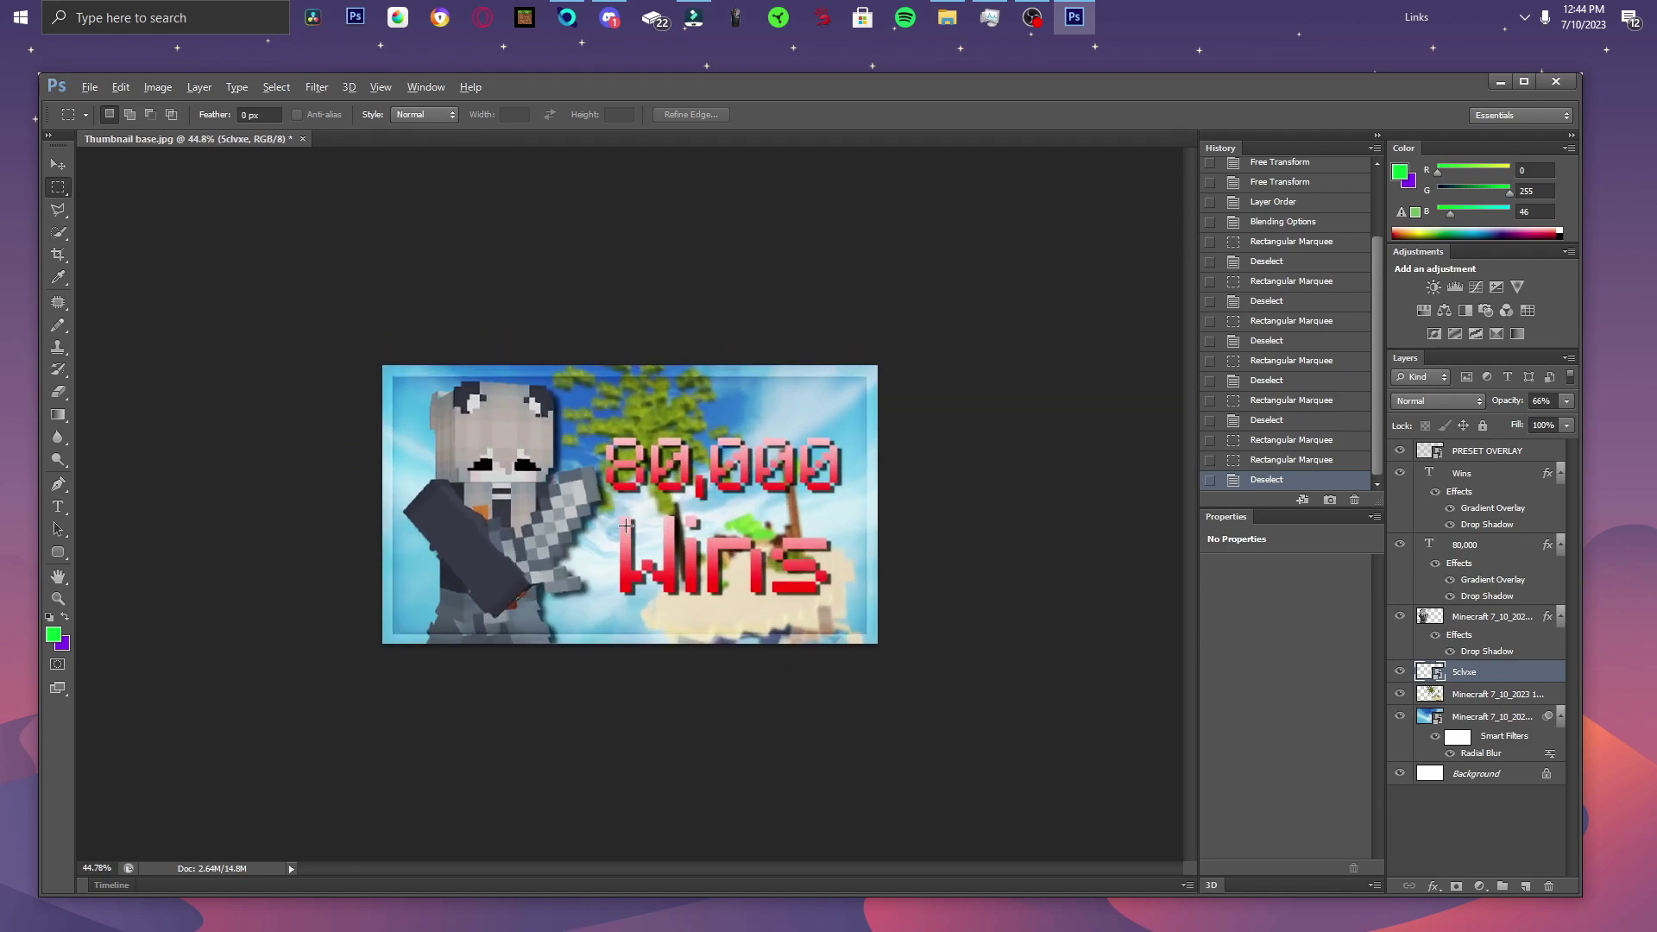
key("alt")
scroll(520, 431, "down", 2)
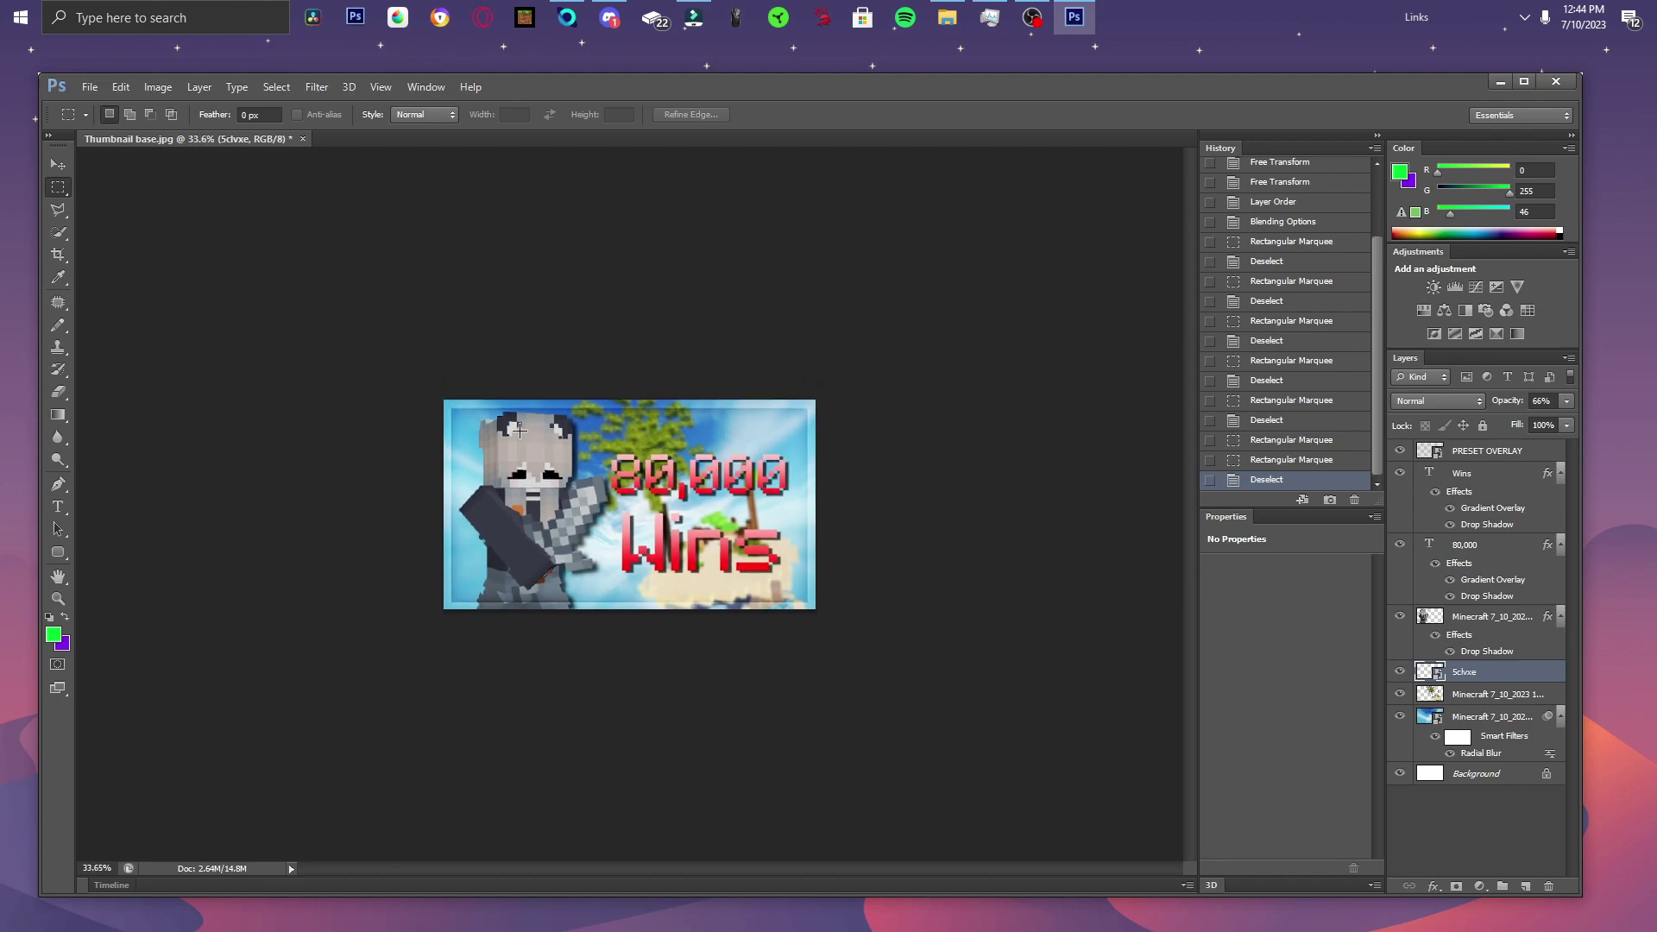
left_click_drag(269, 423, 1159, 774)
mouse_move(996, 671)
left_mouse_down()
mouse_move(447, 433)
mouse_move(289, 312)
left_mouse_up()
left_click(296, 314)
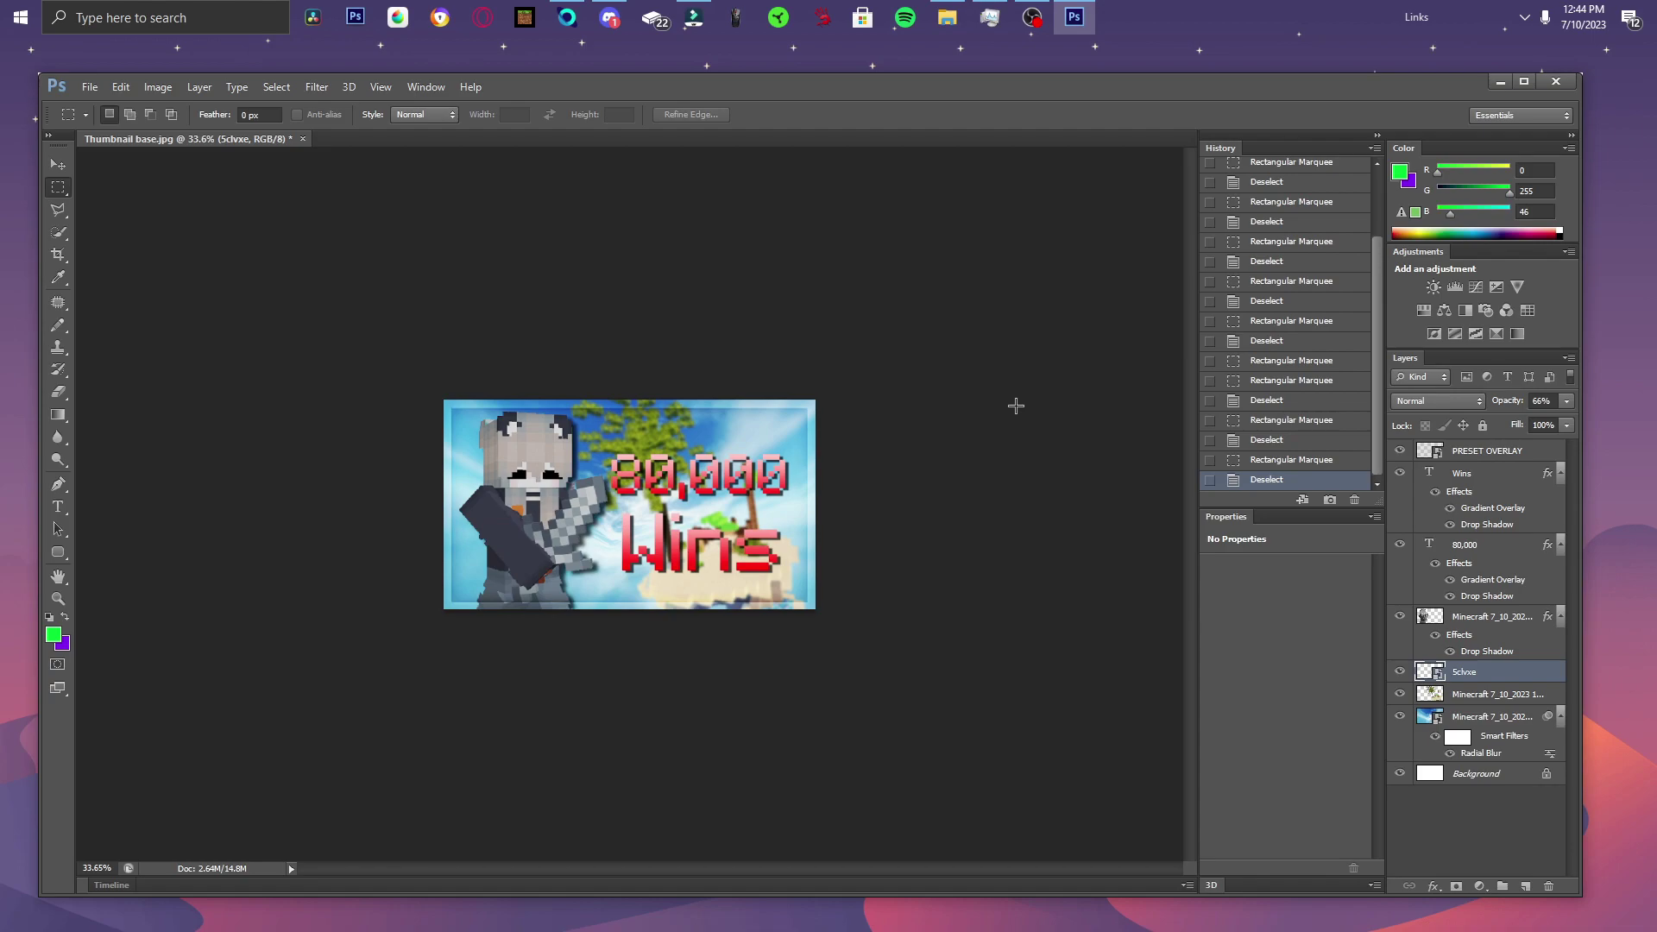
left_click_drag(880, 620, 1122, 794)
left_click(244, 296)
left_click(978, 721)
left_click_drag(978, 722, 215, 359)
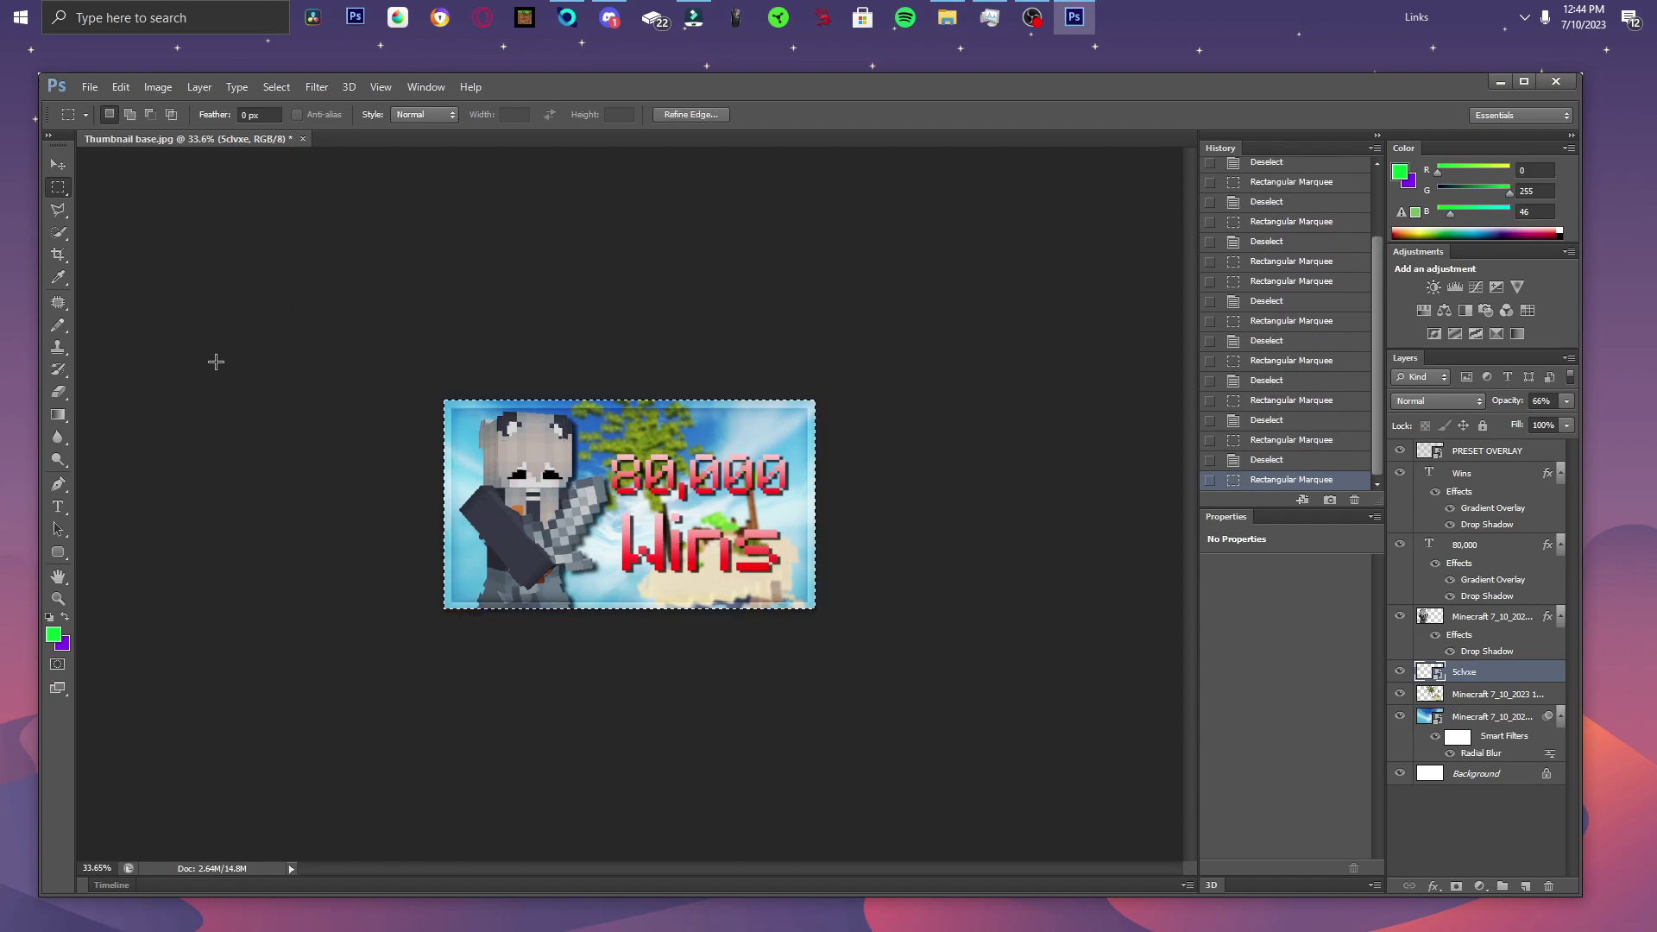
left_click(239, 372)
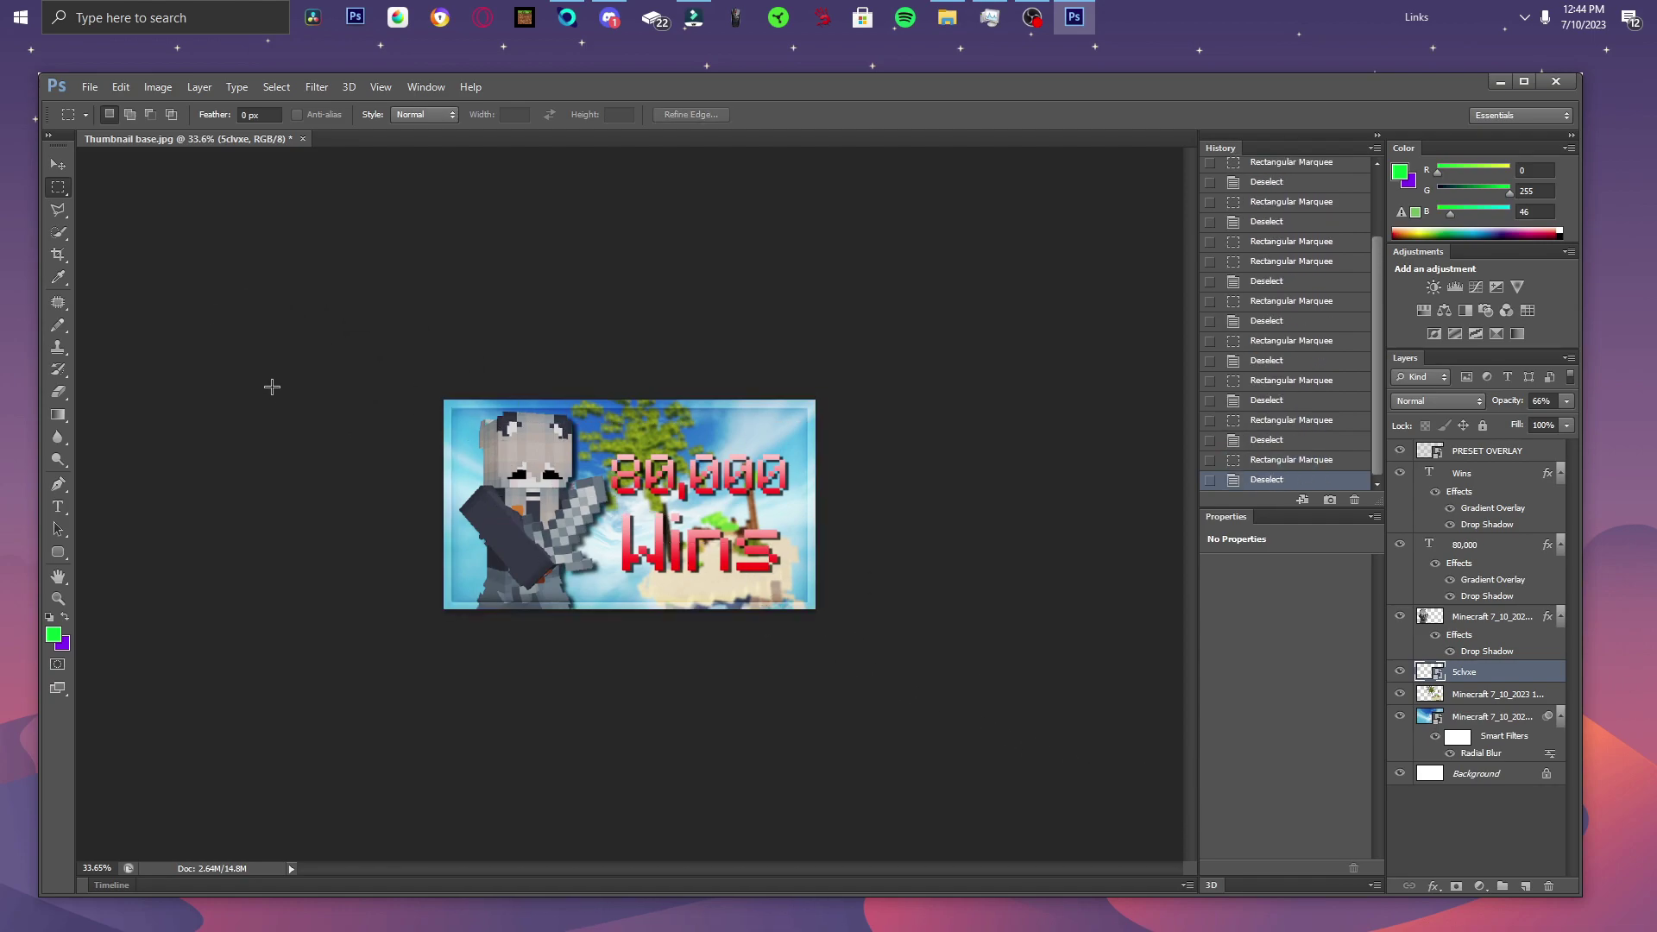